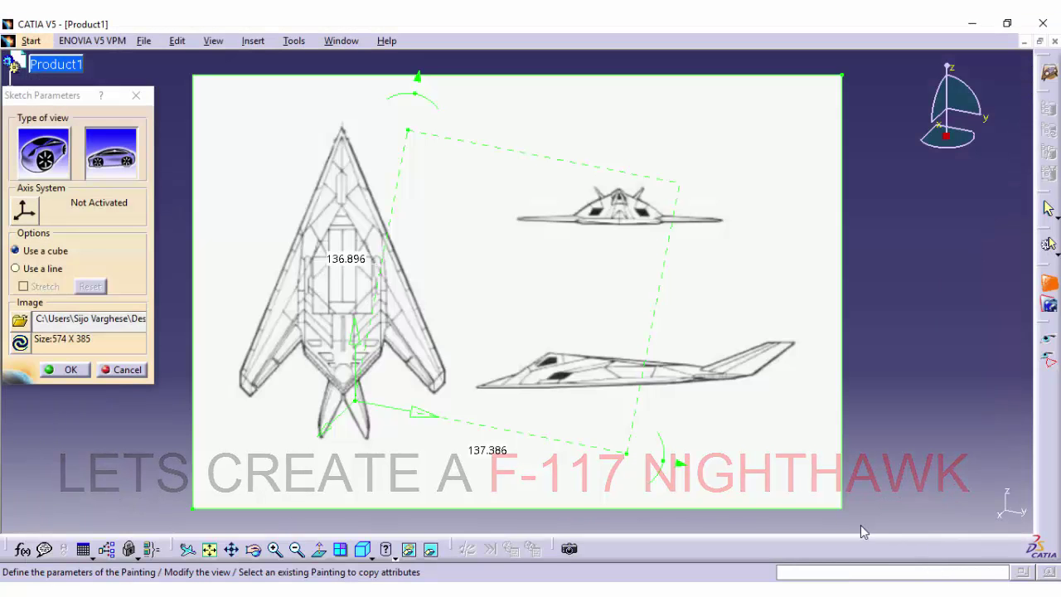
Step: In the right view, fit the blueprint's axis and size box to the side-view aircraft from its nose, and crop the image around it
{"action": "left_click", "coordinate": [362, 548]}
{"action": "left_click", "coordinate": [386, 511]}
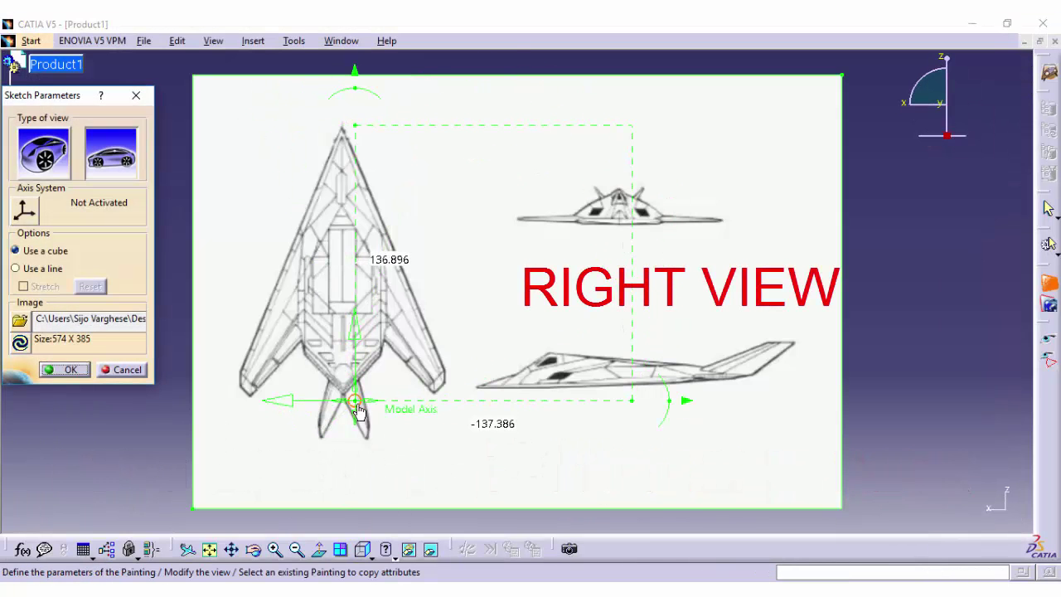
{"action": "left_click_drag", "start_coordinate": [471, 516], "coordinate": [478, 380]}
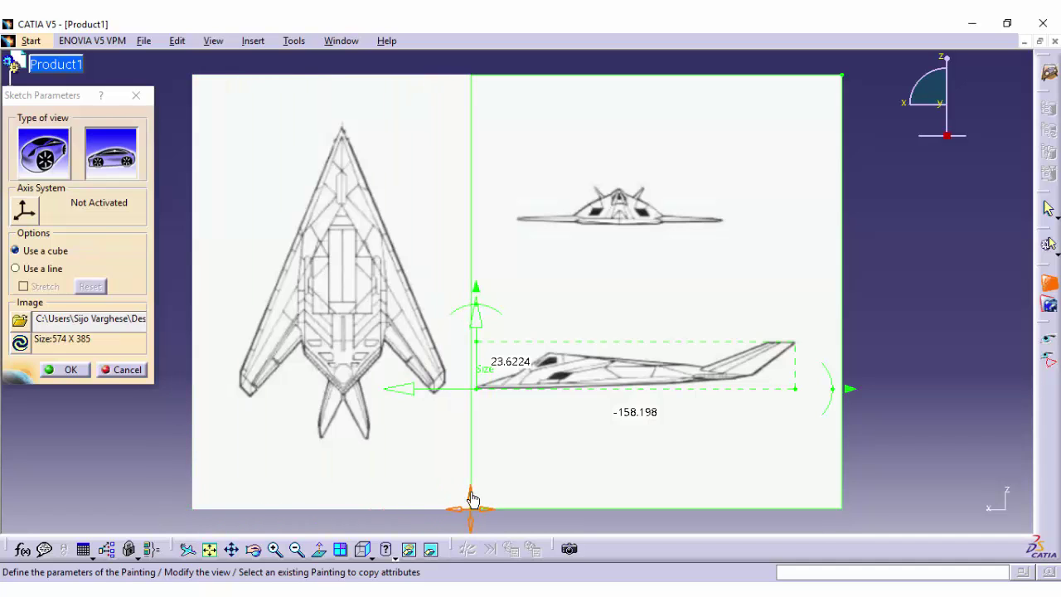
{"action": "left_click_drag", "start_coordinate": [473, 498], "coordinate": [451, 382]}
{"action": "left_click_drag", "start_coordinate": [840, 78], "coordinate": [823, 311]}
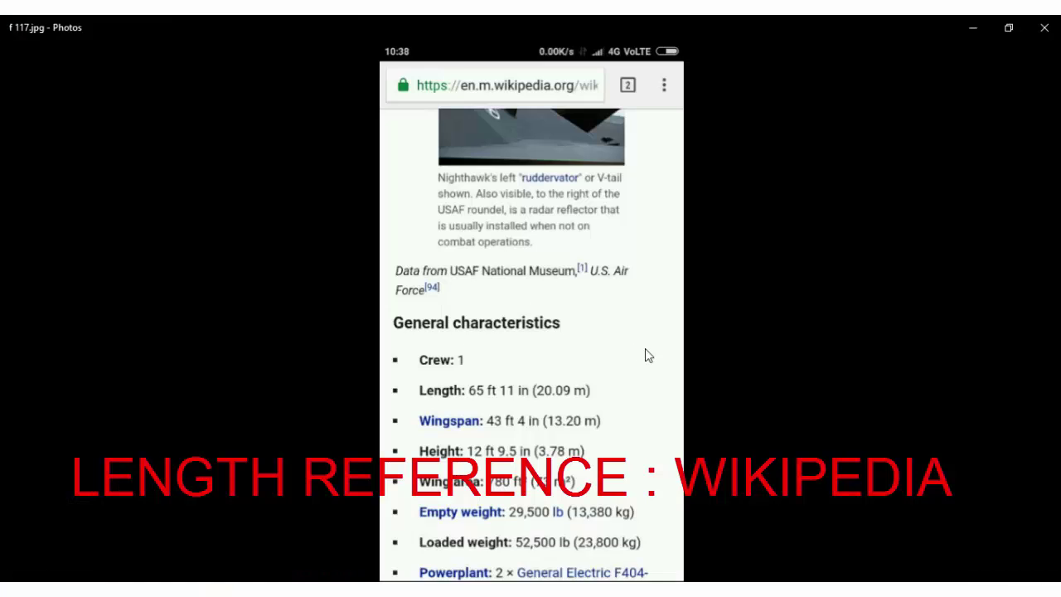
Step: Check the aircraft's reference length and the units used by the side-view length dimension
{"action": "left_click", "coordinate": [975, 28]}
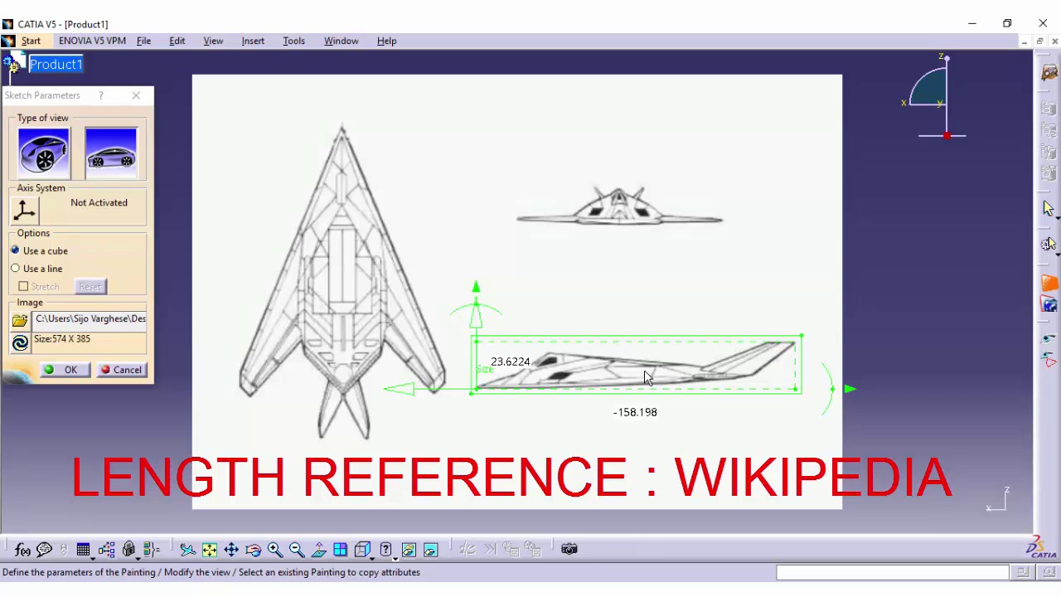
{"action": "double_click", "coordinate": [635, 412]}
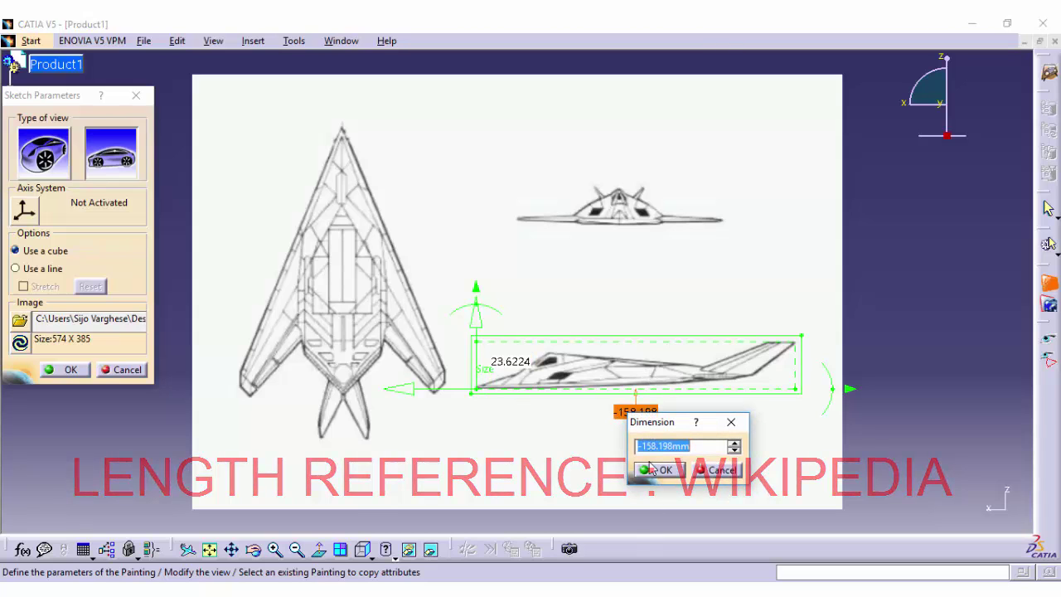
{"action": "left_click", "coordinate": [718, 467]}
Step: Change the length unit to metre in the Parameters and Measure options
{"action": "left_click", "coordinate": [294, 41]}
{"action": "left_click", "coordinate": [411, 164]}
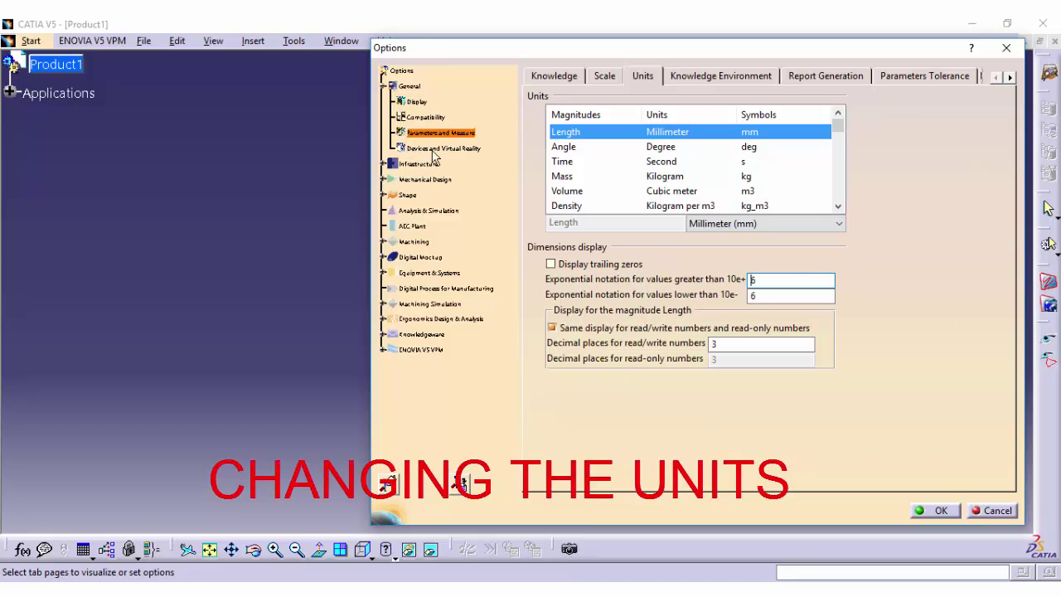
{"action": "left_click", "coordinate": [763, 223]}
Step: Change the area unit to Square meter (m2) and accept the options
{"action": "left_click", "coordinate": [562, 176]}
{"action": "scroll", "coordinate": [598, 184], "scroll_direction": "down", "scroll_amount": 5}
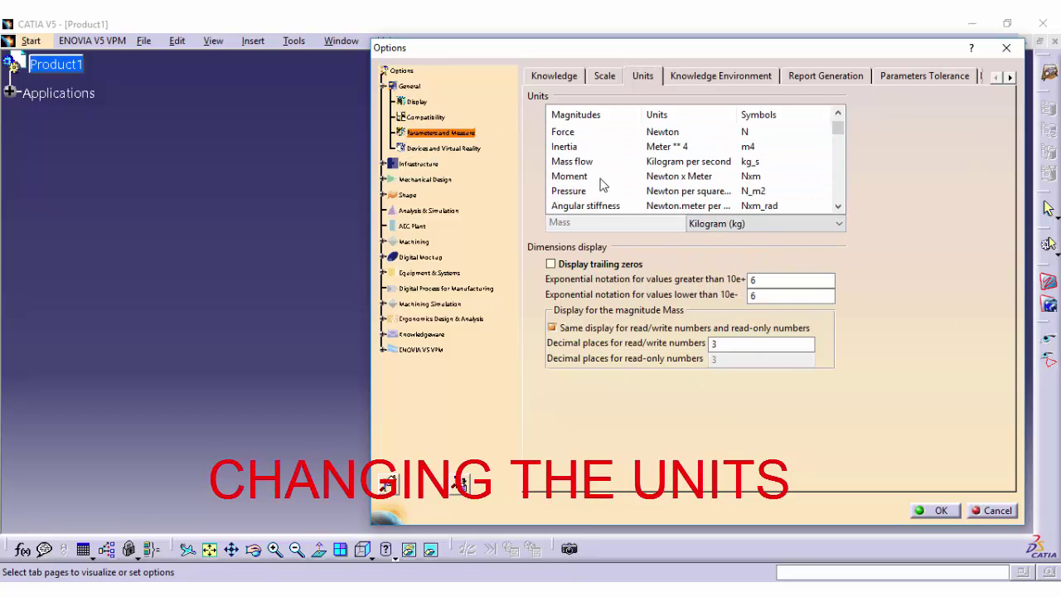
{"action": "scroll", "coordinate": [602, 184], "scroll_direction": "up", "scroll_amount": 5}
{"action": "left_click", "coordinate": [561, 132]}
{"action": "left_click", "coordinate": [763, 223]}
{"action": "left_click", "coordinate": [752, 239]}
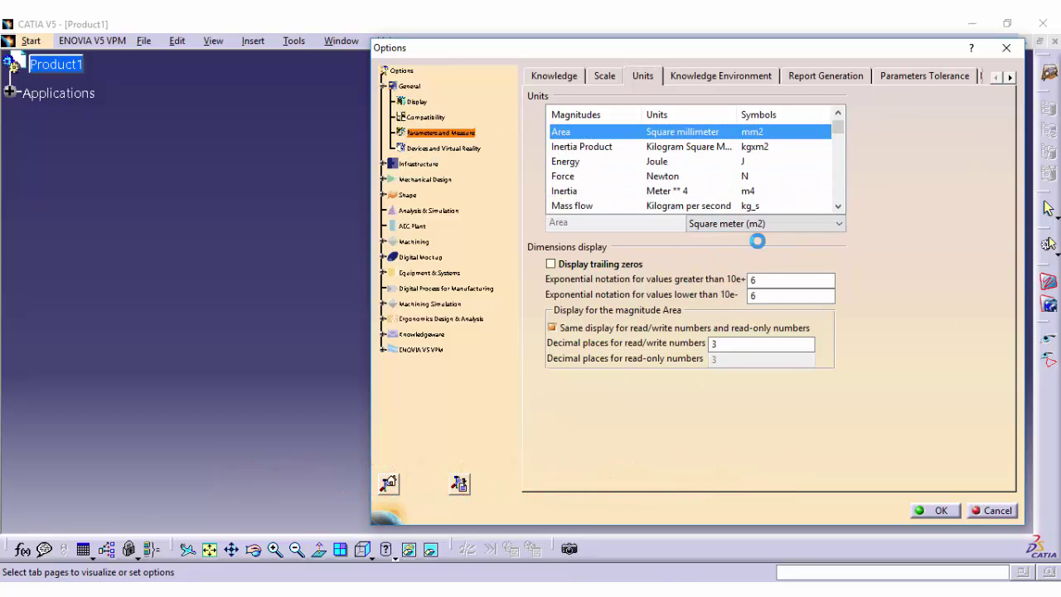
{"action": "left_click", "coordinate": [935, 511]}
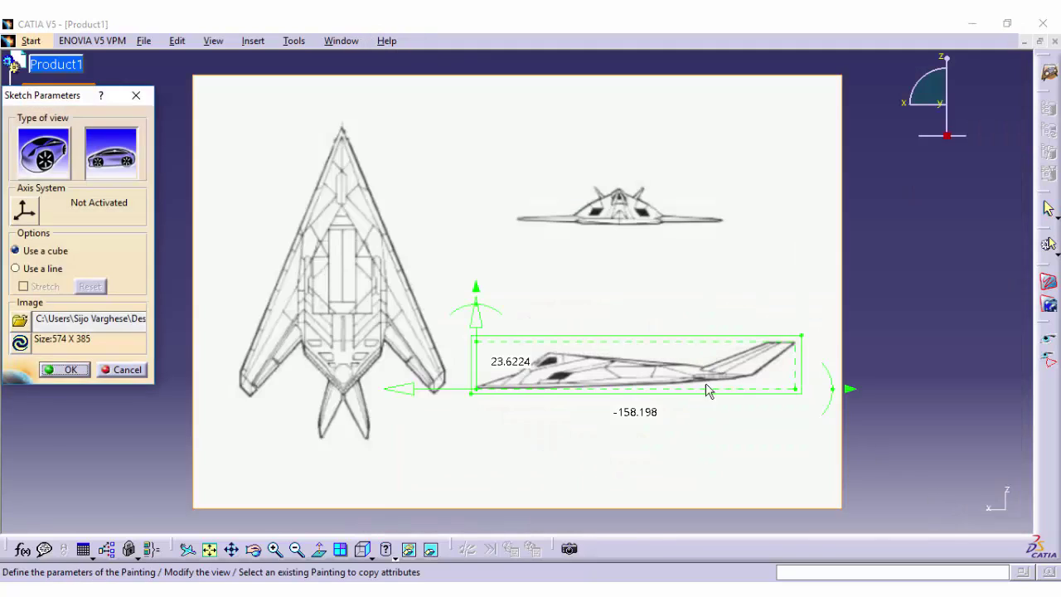
Step: Set the side-view aircraft's length dimension to -20090 mm and accept the sketch parameters
{"action": "double_click", "coordinate": [636, 411]}
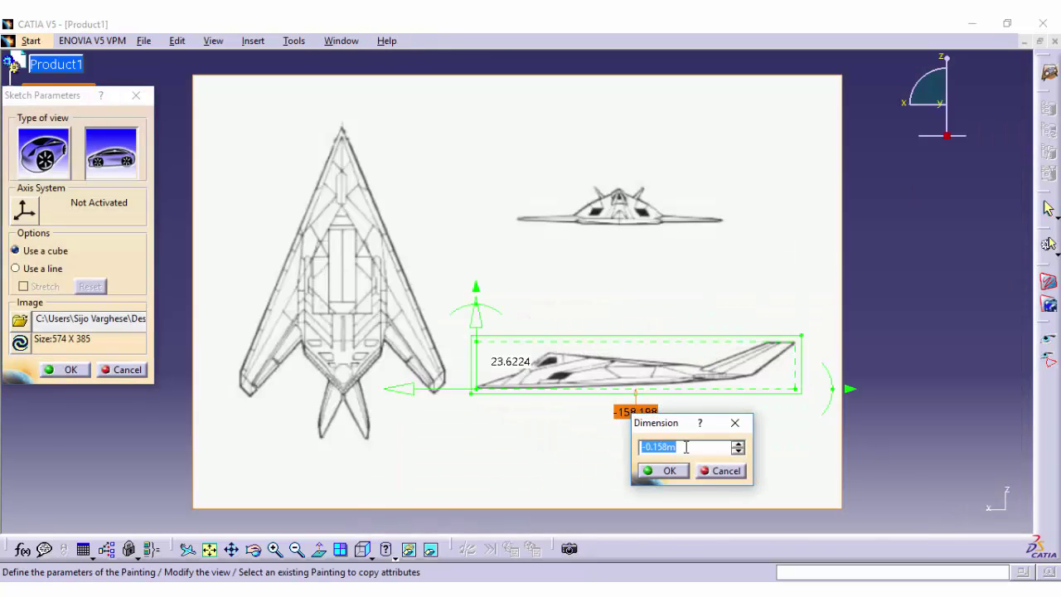
{"action": "key", "text": "Return"}
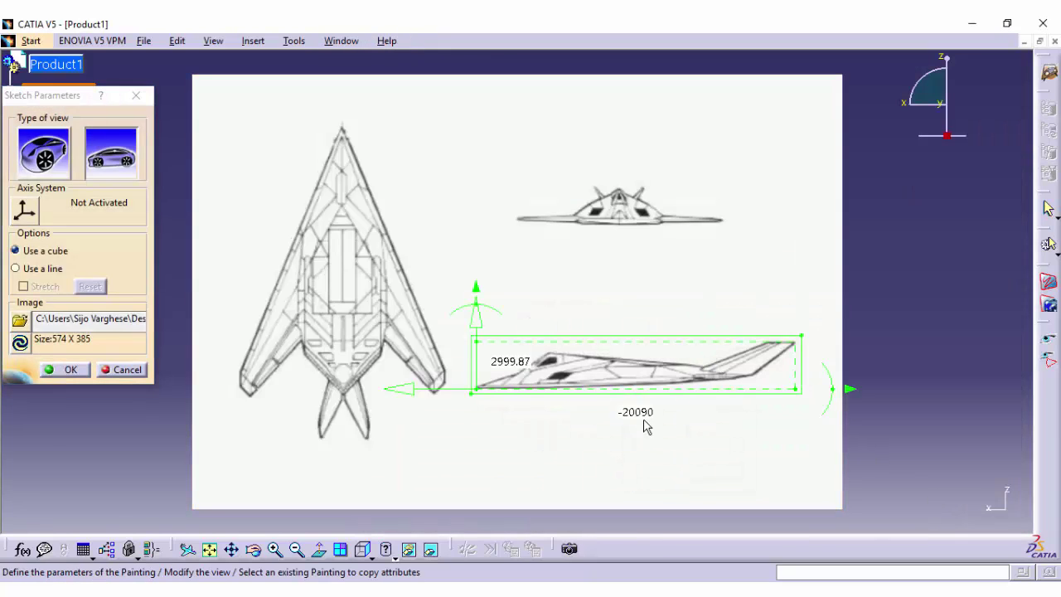
{"action": "double_click", "coordinate": [636, 411]}
{"action": "left_click", "coordinate": [662, 476]}
{"action": "left_click", "coordinate": [86, 374]}
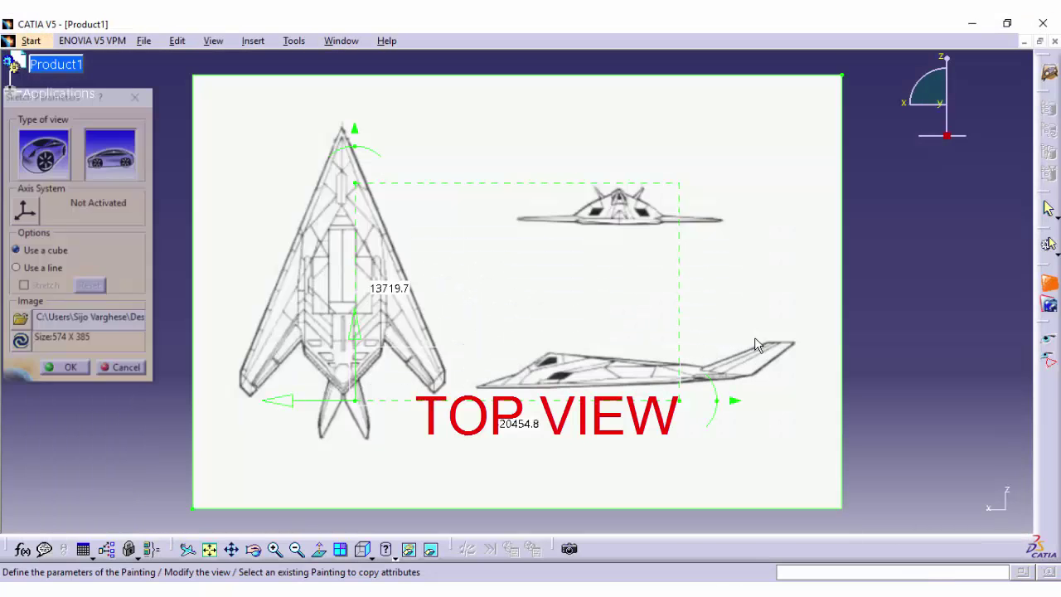
Step: Orient the new blueprint image to the top view and flip its X and Y axes
{"action": "left_click", "coordinate": [400, 557]}
{"action": "left_click", "coordinate": [387, 539]}
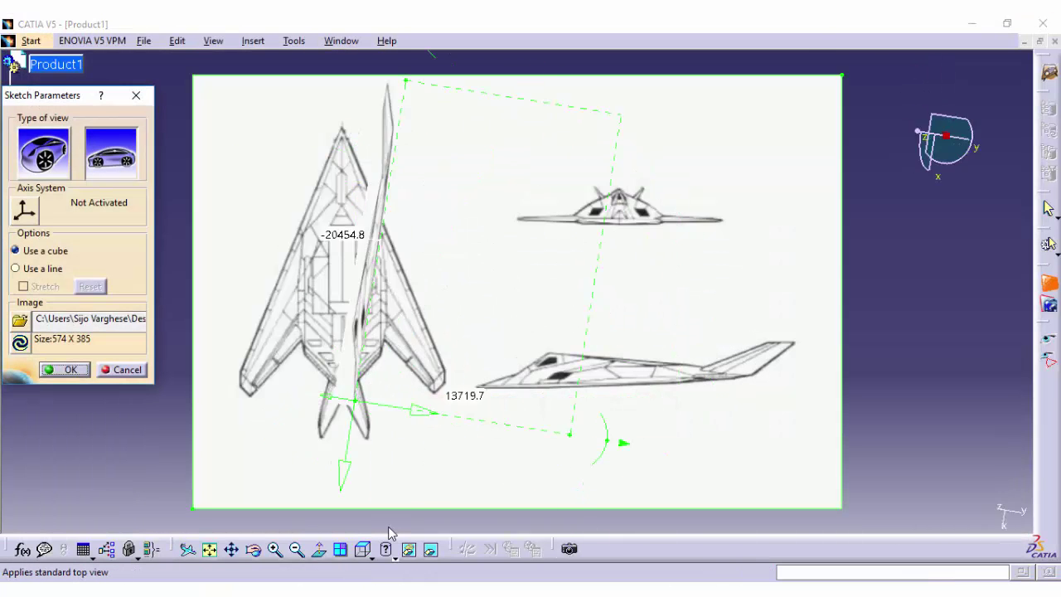
{"action": "right_click", "coordinate": [521, 515]}
{"action": "left_click", "coordinate": [562, 528]}
{"action": "right_click", "coordinate": [588, 455]}
{"action": "left_click", "coordinate": [630, 462]}
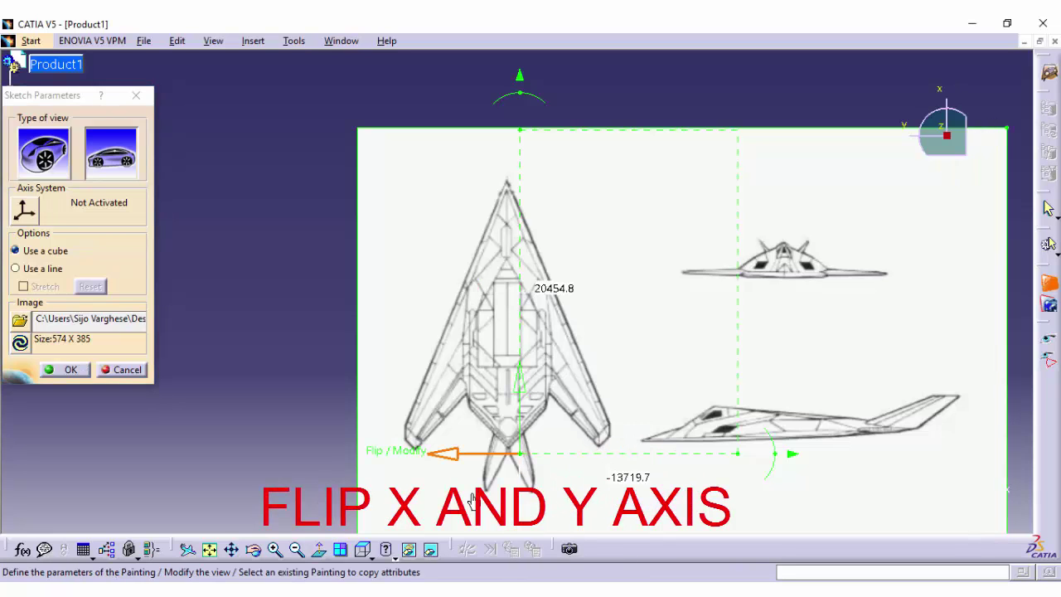
Step: Place the model axis on the nose of the top-view aircraft, centred on the fuselage
{"action": "left_click", "coordinate": [66, 369]}
{"action": "left_click", "coordinate": [232, 549]}
{"action": "mouse_move", "coordinate": [407, 457]}
{"action": "left_mouse_down"}
{"action": "mouse_move", "coordinate": [421, 379]}
{"action": "mouse_move", "coordinate": [427, 403]}
{"action": "left_mouse_up"}
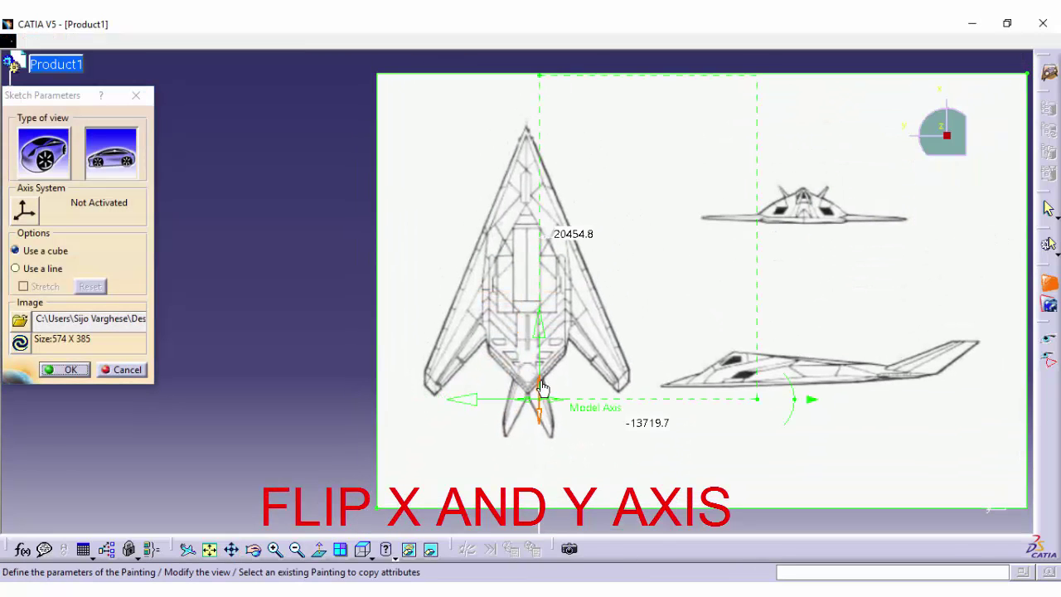
{"action": "mouse_move", "coordinate": [539, 386]}
{"action": "left_mouse_down"}
{"action": "mouse_move", "coordinate": [588, 122]}
{"action": "mouse_move", "coordinate": [586, 106]}
{"action": "mouse_move", "coordinate": [475, 122]}
{"action": "mouse_move", "coordinate": [528, 121]}
{"action": "left_mouse_up"}
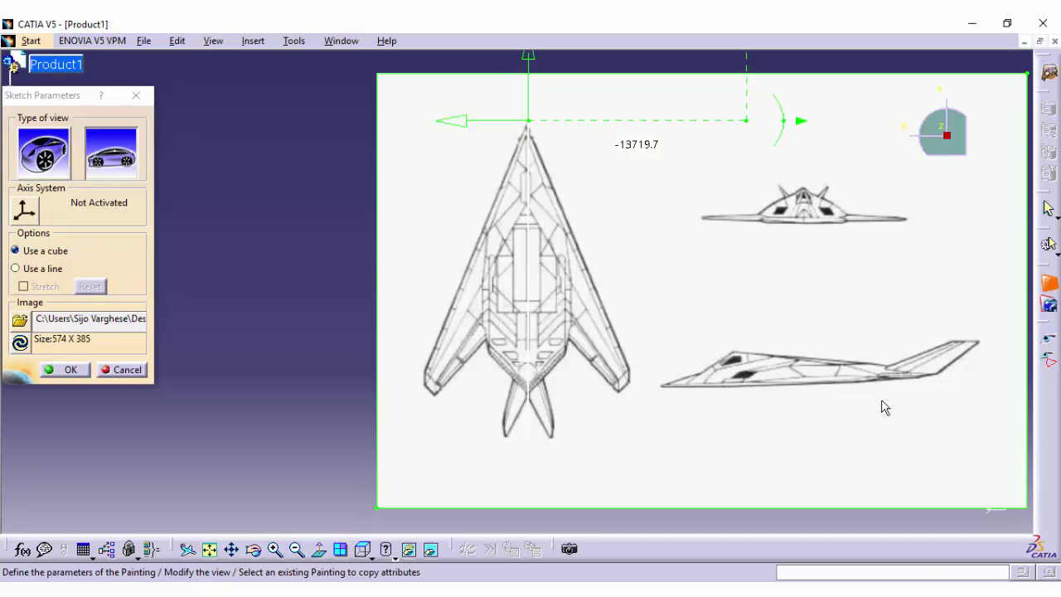
Step: Stretch the top-view size box from the nose to the tail tips and set its length to -20090 mm
{"action": "left_click", "coordinate": [305, 550]}
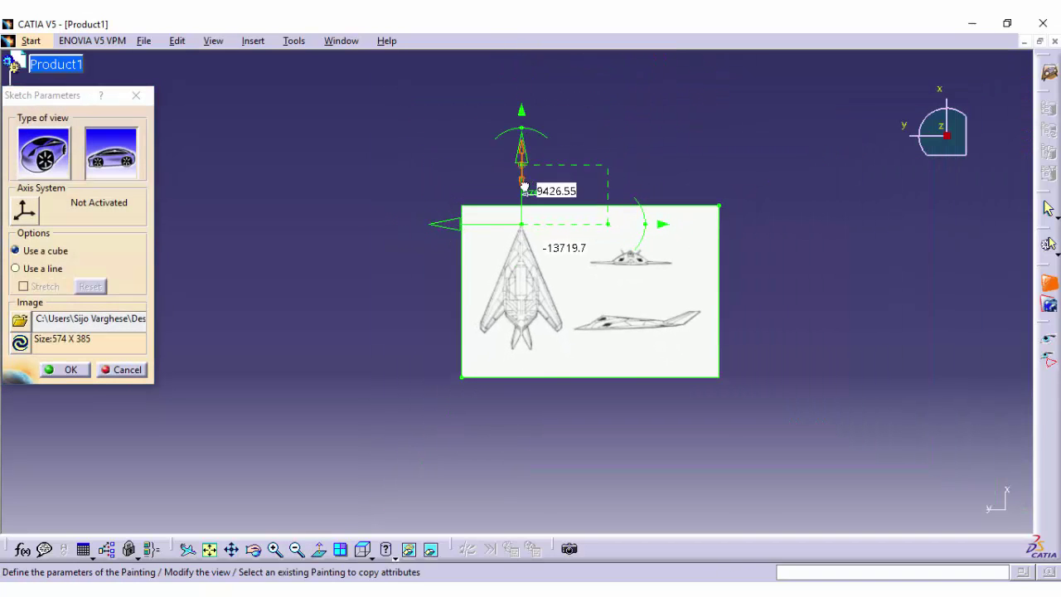
{"action": "middle_click_drag", "start_coordinate": [634, 380], "coordinate": [697, 205], "text": "ctrl"}
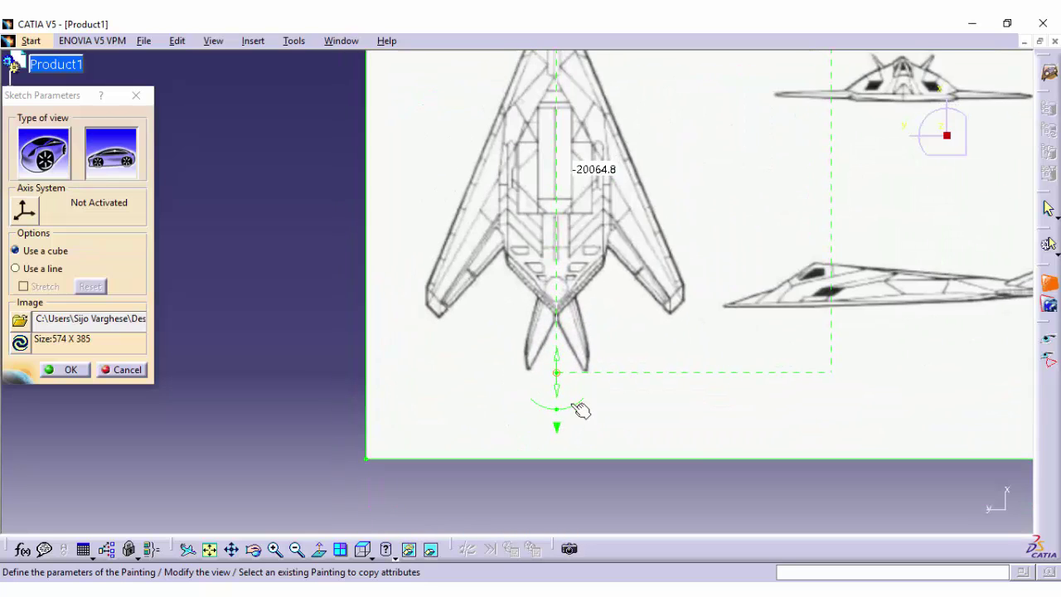
{"action": "double_click", "coordinate": [592, 174]}
{"action": "key", "text": "Return"}
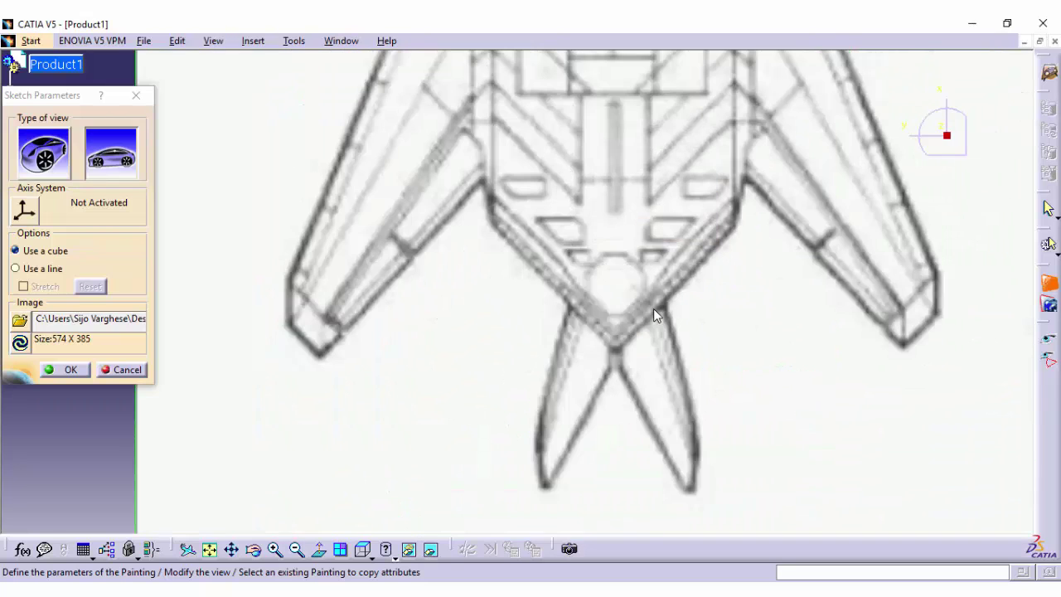
{"action": "left_click", "coordinate": [297, 548]}
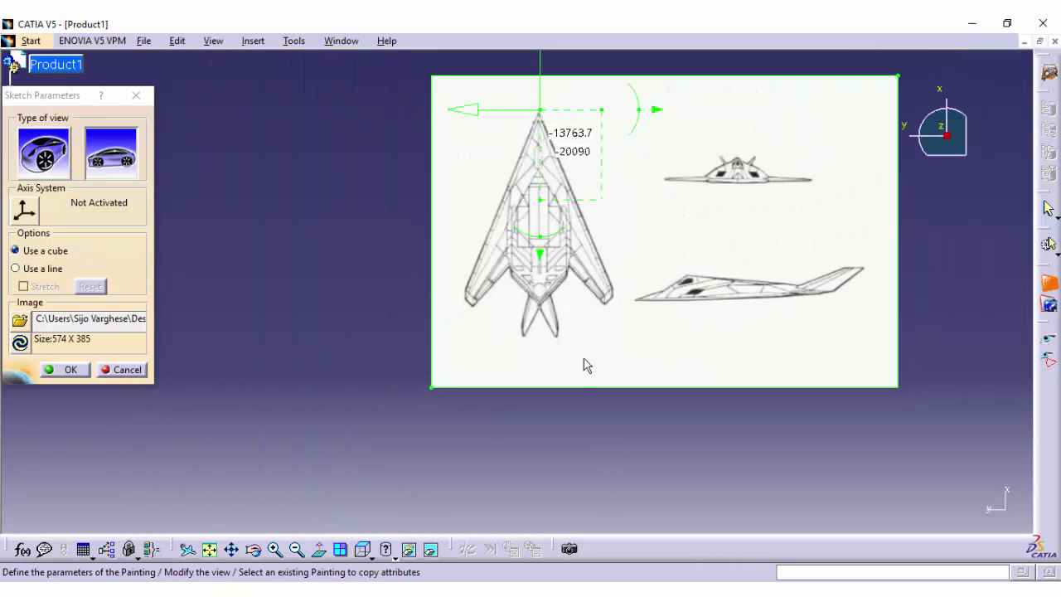
{"action": "double_click", "coordinate": [549, 217]}
{"action": "left_click", "coordinate": [586, 278]}
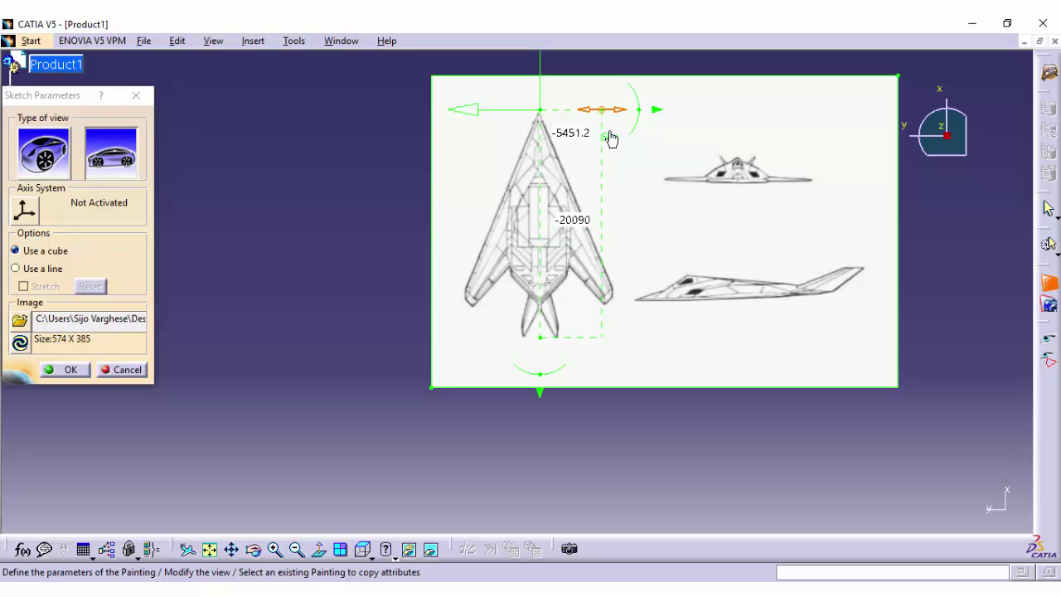
Step: Fit the size box's width from the centreline to the wing tip, about 6476 mm, and copy that distance
{"action": "left_click_drag", "start_coordinate": [631, 116], "coordinate": [626, 109]}
{"action": "double_click", "coordinate": [578, 133]}
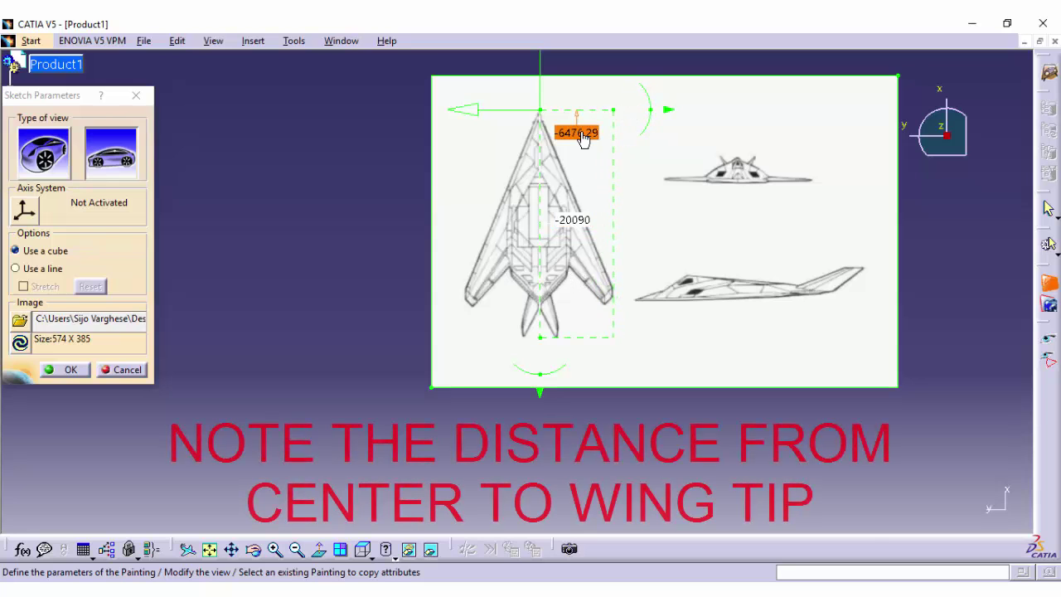
{"action": "right_click", "coordinate": [623, 173]}
{"action": "left_click", "coordinate": [657, 217]}
{"action": "left_click", "coordinate": [610, 189]}
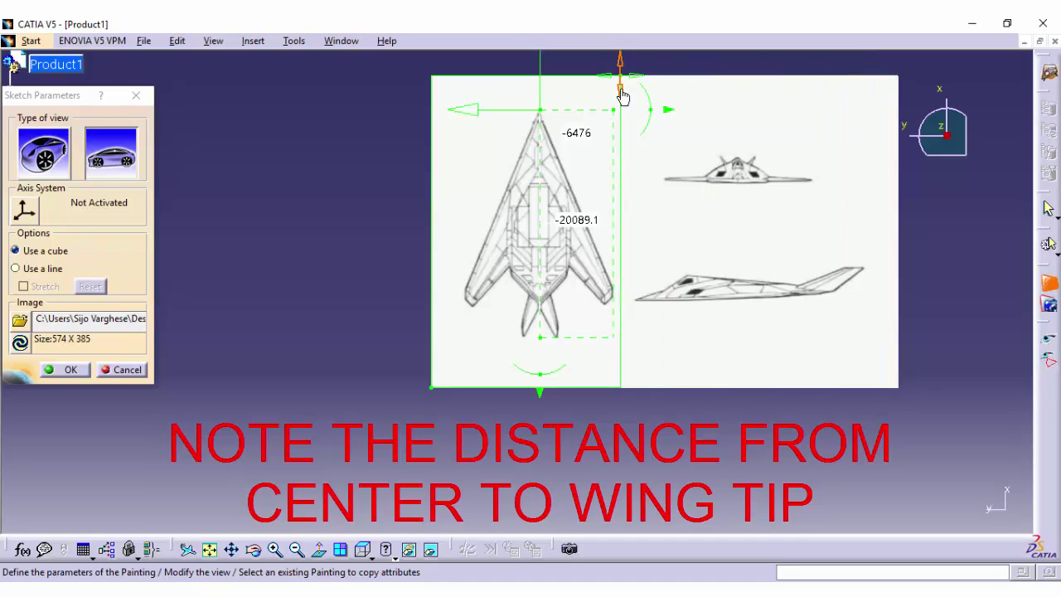
Step: Crop the image around the top-view aircraft, accept it, and return to the isometric view
{"action": "left_click_drag", "start_coordinate": [448, 400], "coordinate": [464, 330]}
{"action": "left_click", "coordinate": [53, 373]}
{"action": "left_click", "coordinate": [363, 549]}
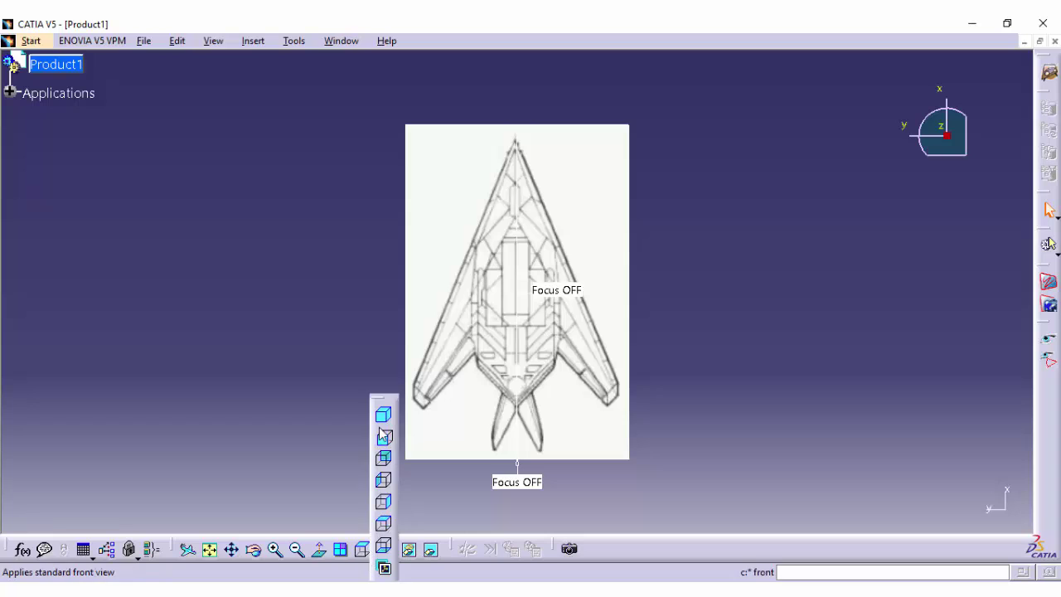
{"action": "left_click", "coordinate": [379, 420]}
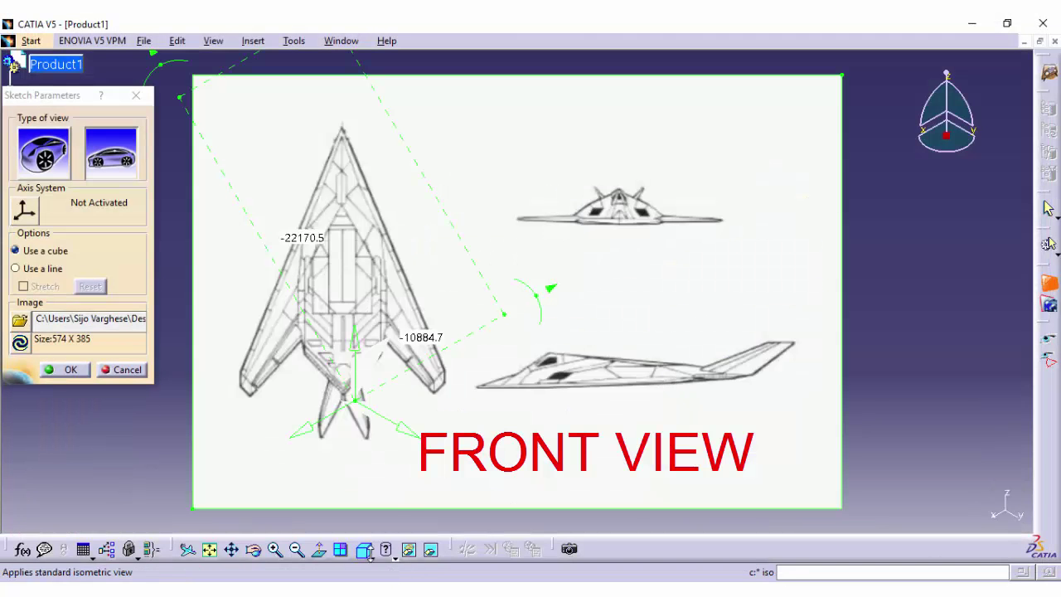
Step: Orient the new blueprint image to the front view and place the model axis at the front-view aircraft's bottom centre
{"action": "left_click", "coordinate": [362, 549]}
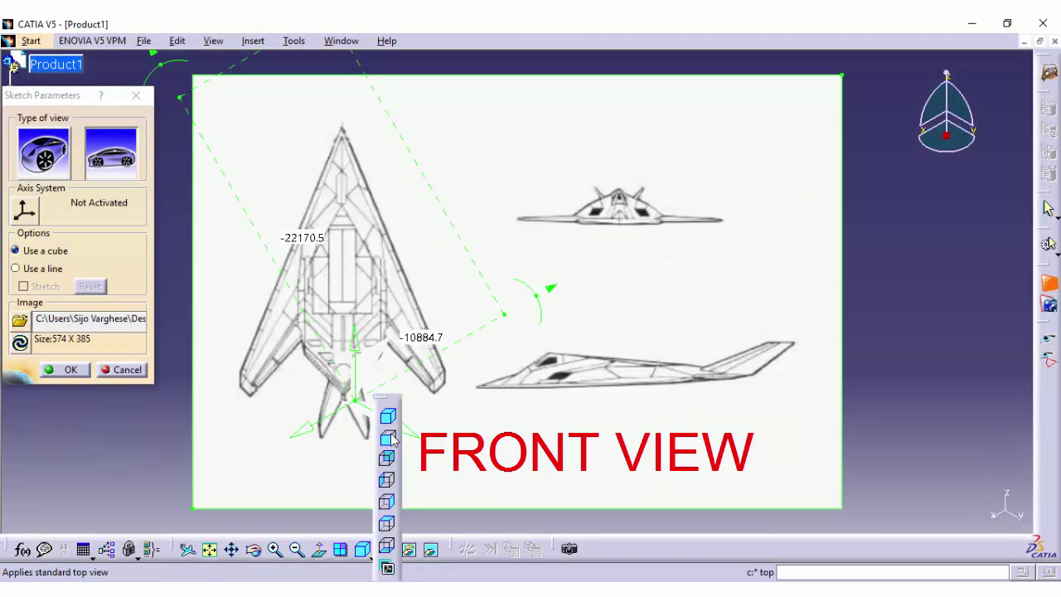
{"action": "left_click", "coordinate": [387, 437]}
{"action": "left_click", "coordinate": [231, 549]}
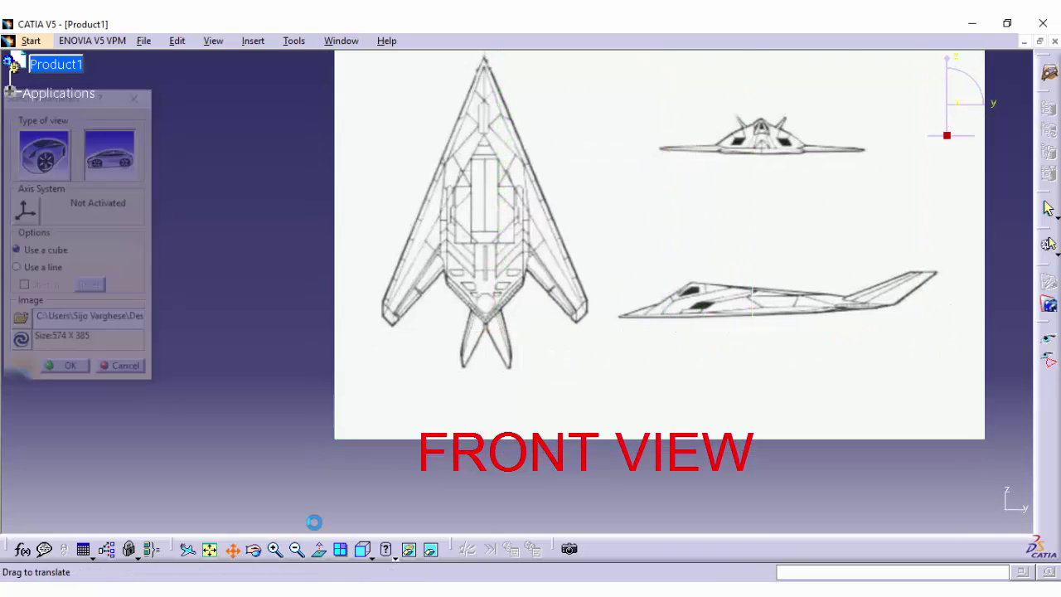
{"action": "left_click_drag", "start_coordinate": [739, 353], "coordinate": [704, 280]}
{"action": "left_click", "coordinate": [276, 551]}
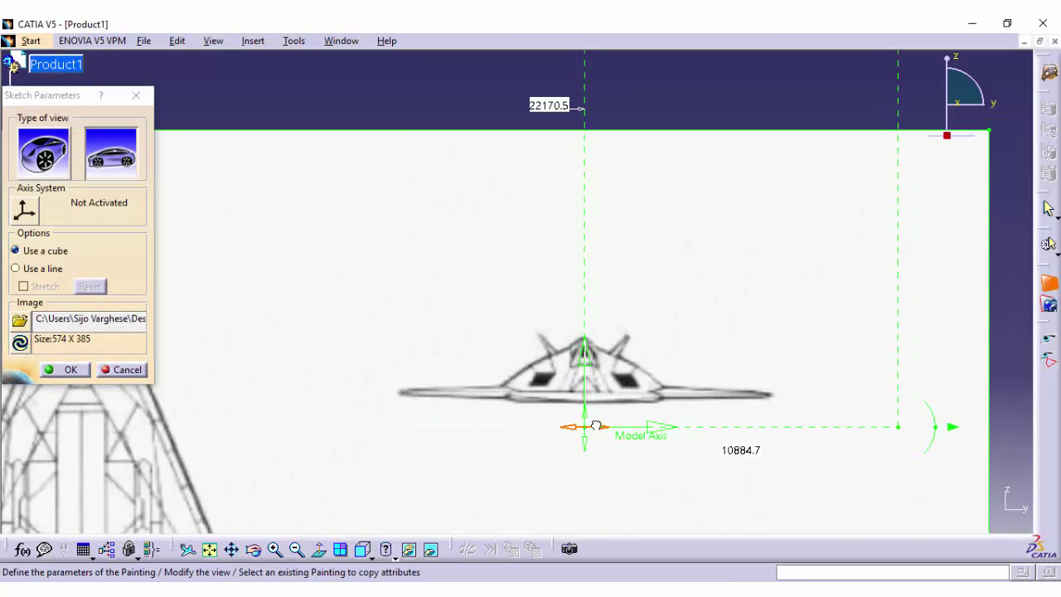
{"action": "left_click_drag", "start_coordinate": [590, 424], "coordinate": [586, 393]}
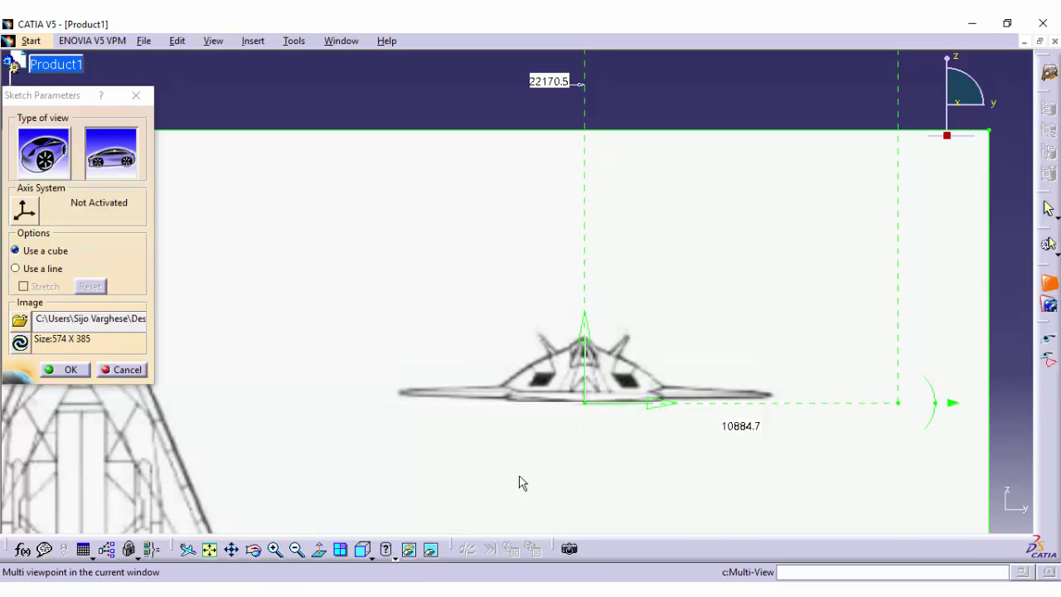
Step: Fit the size box to the front-view aircraft's half span and paste the copied 6476 mm as its width
{"action": "middle_click_drag", "start_coordinate": [564, 469], "coordinate": [570, 529]}
{"action": "middle_click_drag", "start_coordinate": [648, 275], "coordinate": [659, 380]}
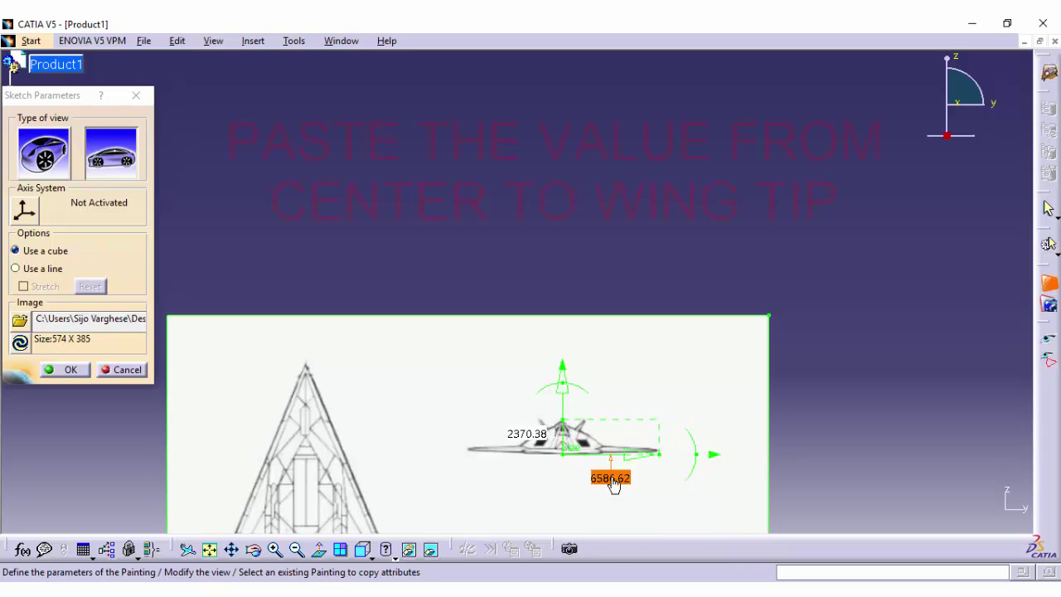
{"action": "double_click", "coordinate": [614, 485]}
{"action": "right_click", "coordinate": [660, 510]}
{"action": "left_click", "coordinate": [701, 378]}
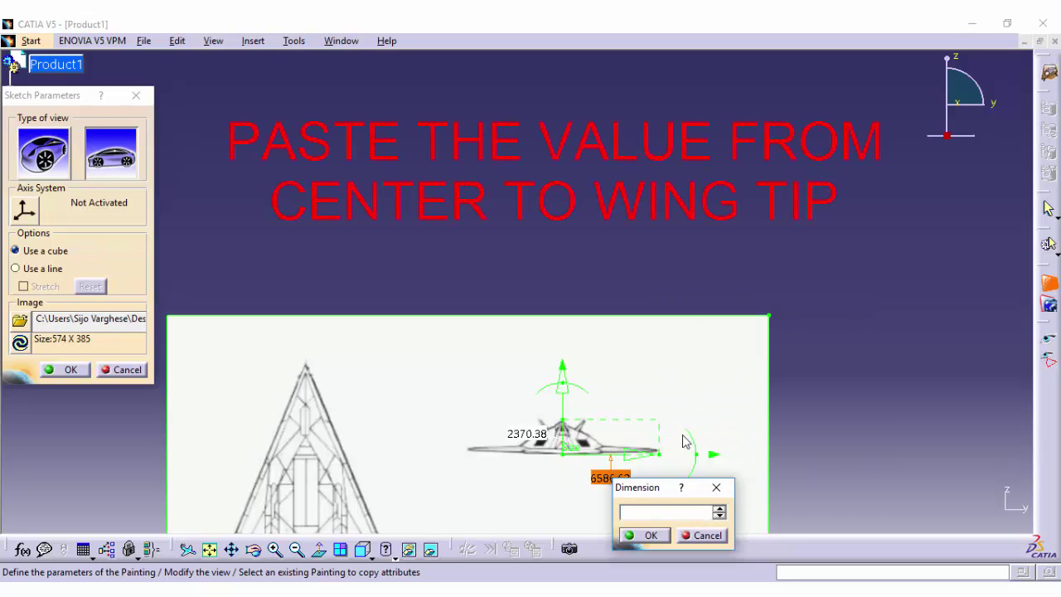
{"action": "right_click", "coordinate": [645, 513]}
{"action": "left_click", "coordinate": [682, 370]}
{"action": "key", "text": "Return"}
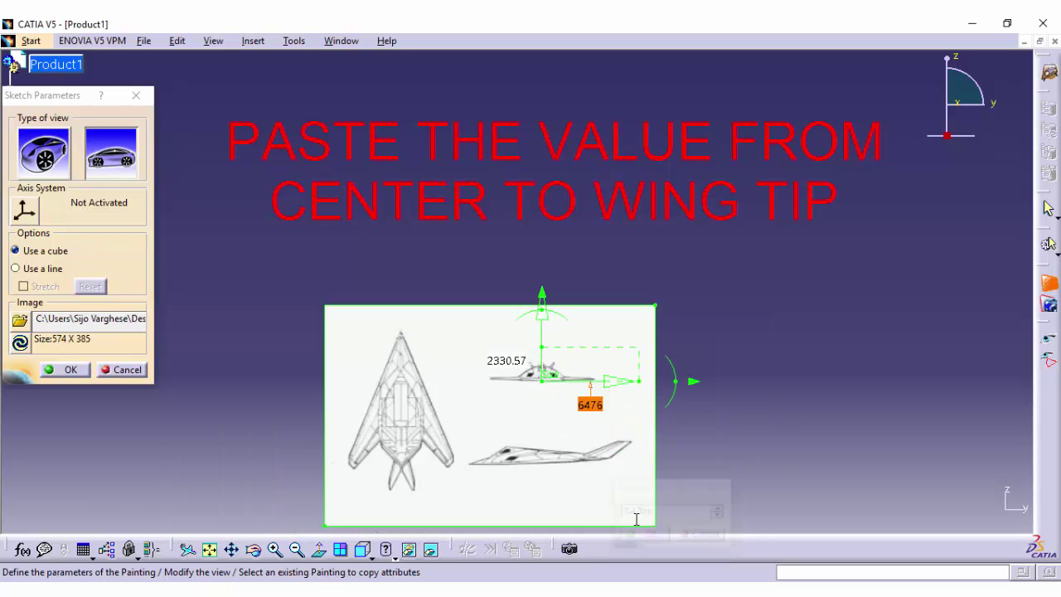
Step: Refit the size box more precisely to the front-view aircraft's wing tip and paste 6476 mm as its width again
{"action": "left_click", "coordinate": [279, 549]}
{"action": "left_click", "coordinate": [278, 550]}
{"action": "left_click", "coordinate": [279, 549]}
{"action": "left_click", "coordinate": [278, 550]}
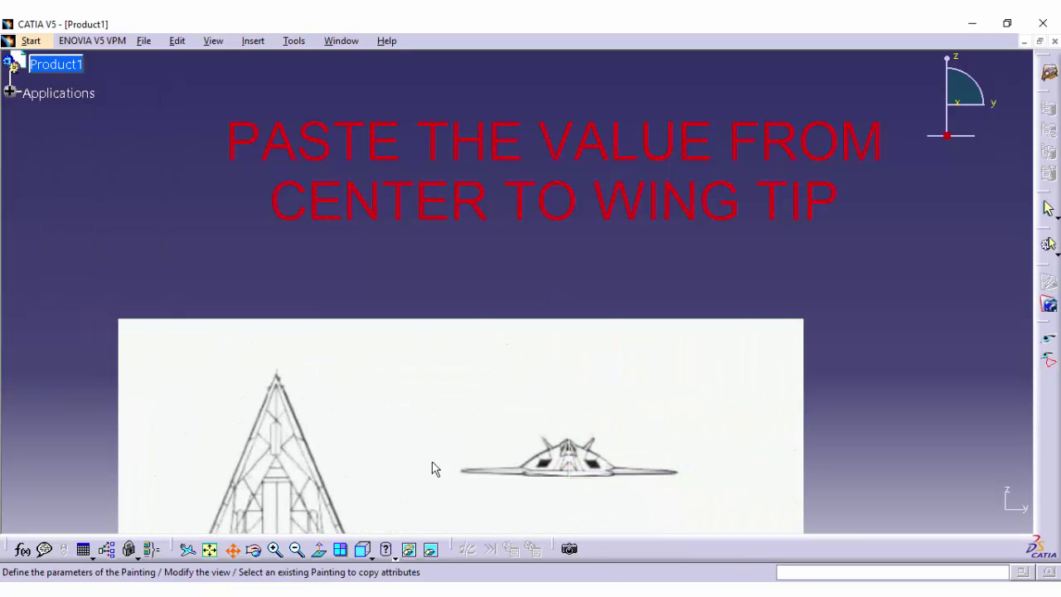
{"action": "middle_click_drag", "start_coordinate": [433, 467], "coordinate": [450, 323]}
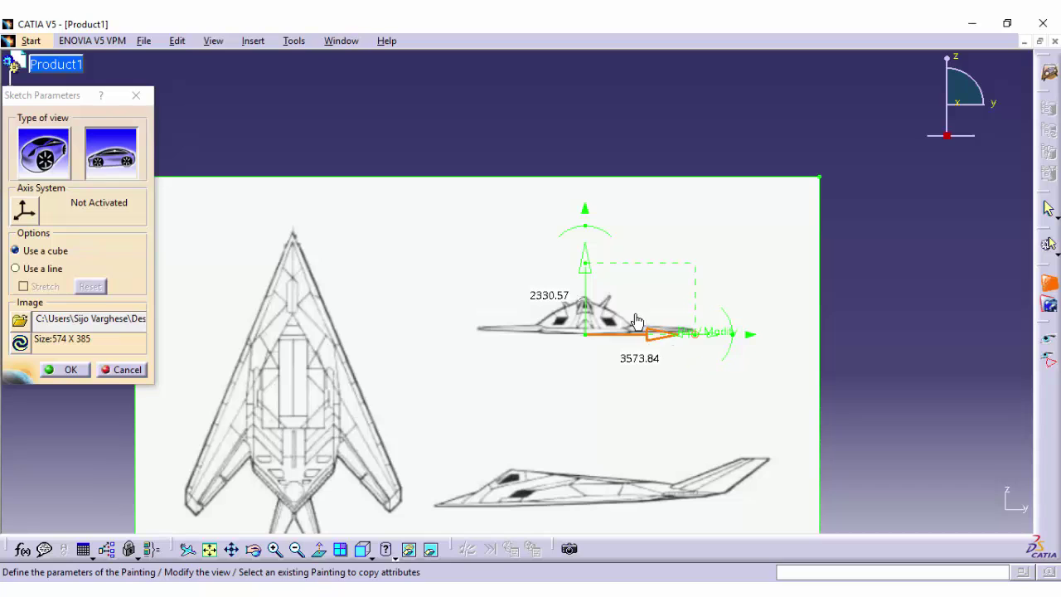
{"action": "double_click", "coordinate": [541, 335]}
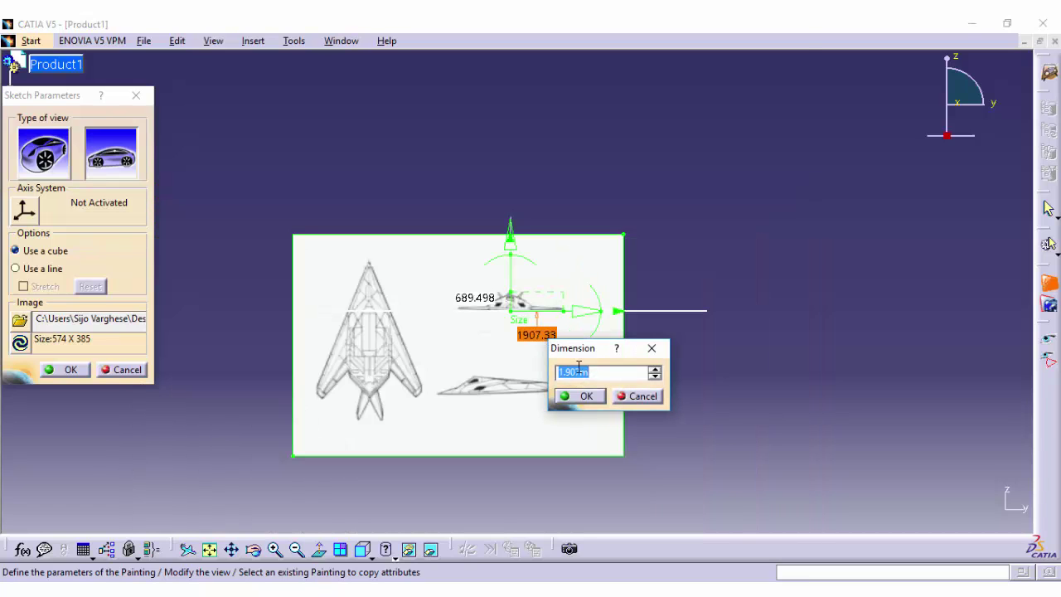
{"action": "right_click", "coordinate": [595, 372]}
{"action": "left_click", "coordinate": [635, 222]}
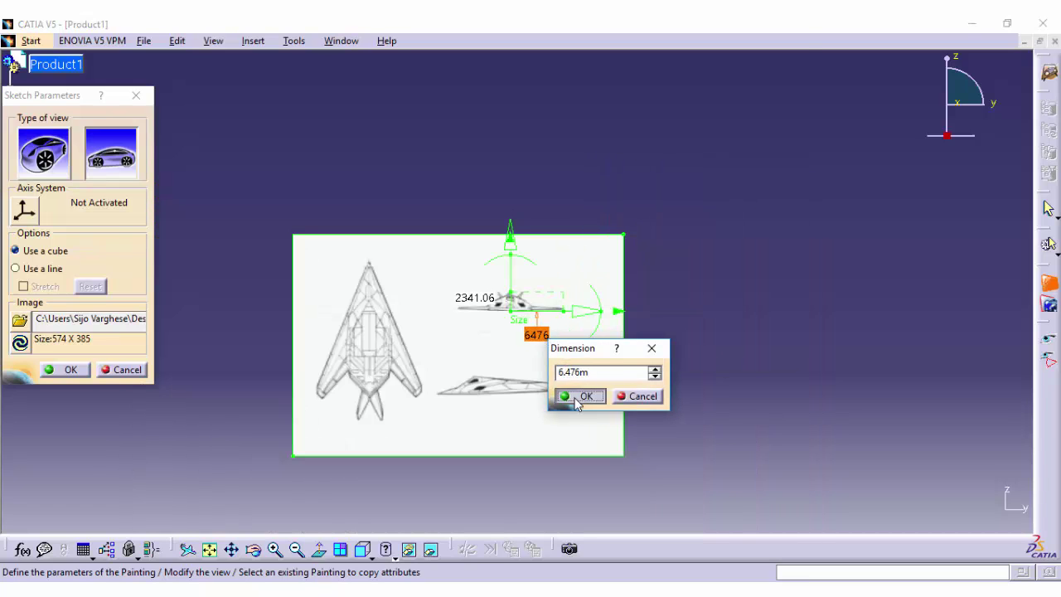
{"action": "left_click", "coordinate": [583, 397]}
Step: Crop the blueprint image closely around the front-view aircraft, accept the painting, and return to the isometric view
{"action": "left_click", "coordinate": [274, 550]}
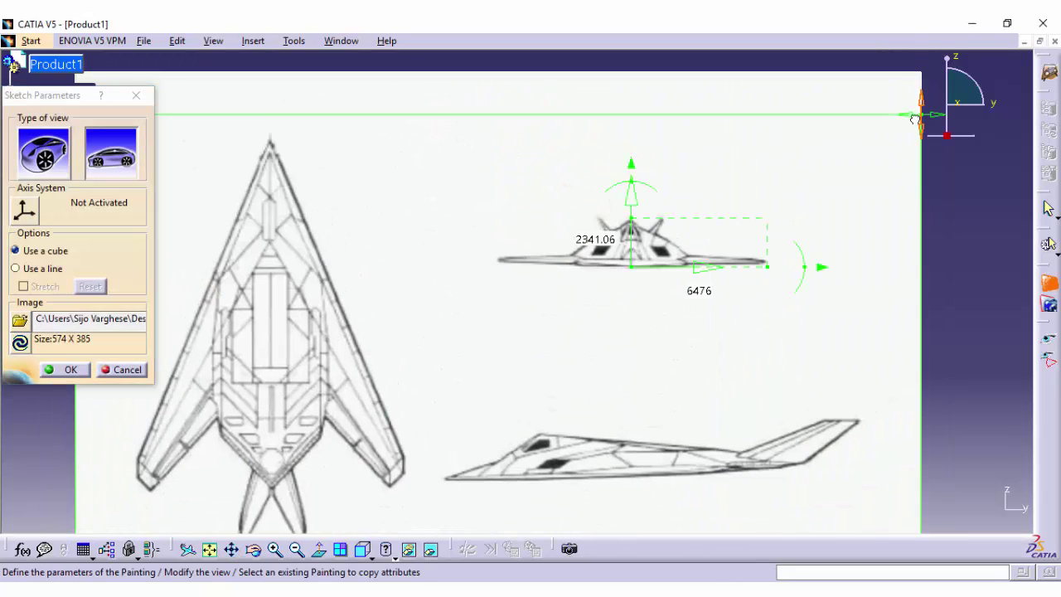
{"action": "left_click_drag", "start_coordinate": [915, 118], "coordinate": [911, 225]}
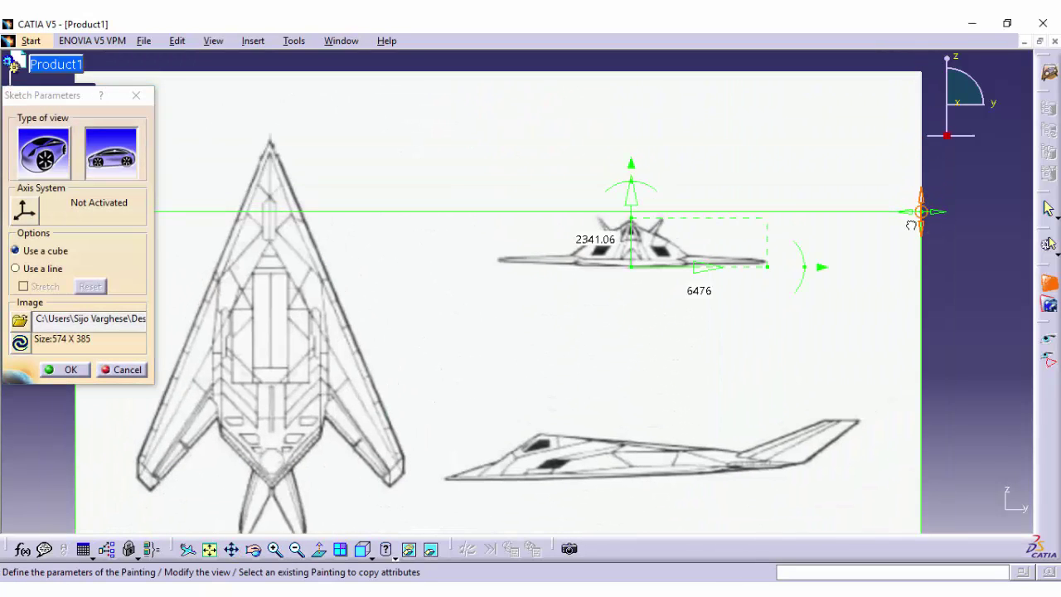
{"action": "left_click", "coordinate": [301, 552]}
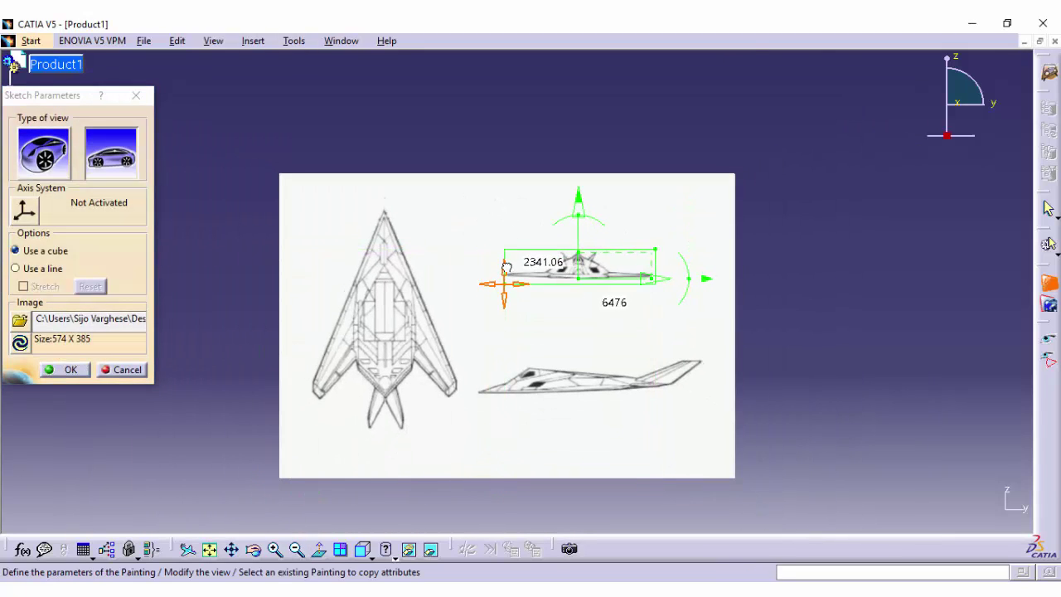
{"action": "left_click", "coordinate": [71, 370]}
{"action": "left_click", "coordinate": [372, 557]}
{"action": "left_click", "coordinate": [385, 411]}
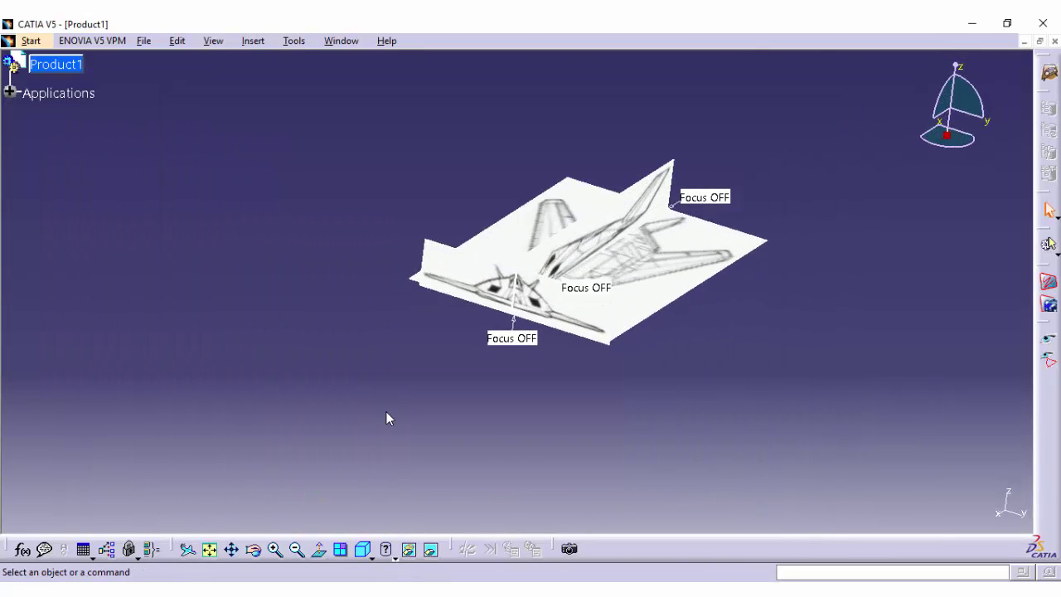
Step: Select all three paintings in the Painting Gallery and set their transparency to 93
{"action": "left_click", "coordinate": [219, 552]}
{"action": "left_click", "coordinate": [272, 550]}
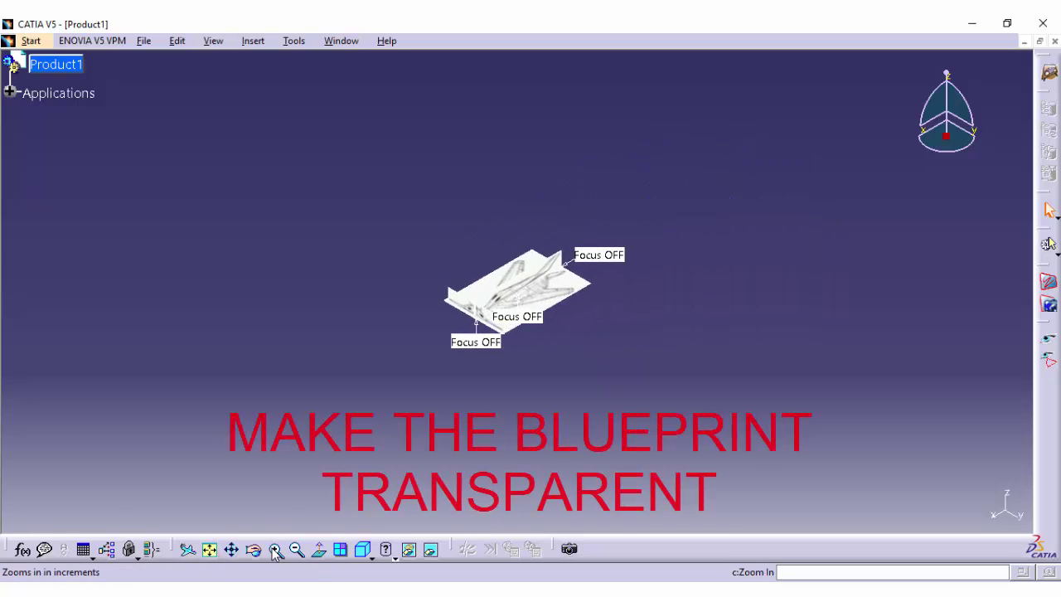
{"action": "left_click", "coordinate": [273, 550]}
{"action": "left_click", "coordinate": [272, 549]}
{"action": "left_click", "coordinate": [273, 550]}
{"action": "left_click", "coordinate": [272, 549]}
{"action": "left_click", "coordinate": [275, 550]}
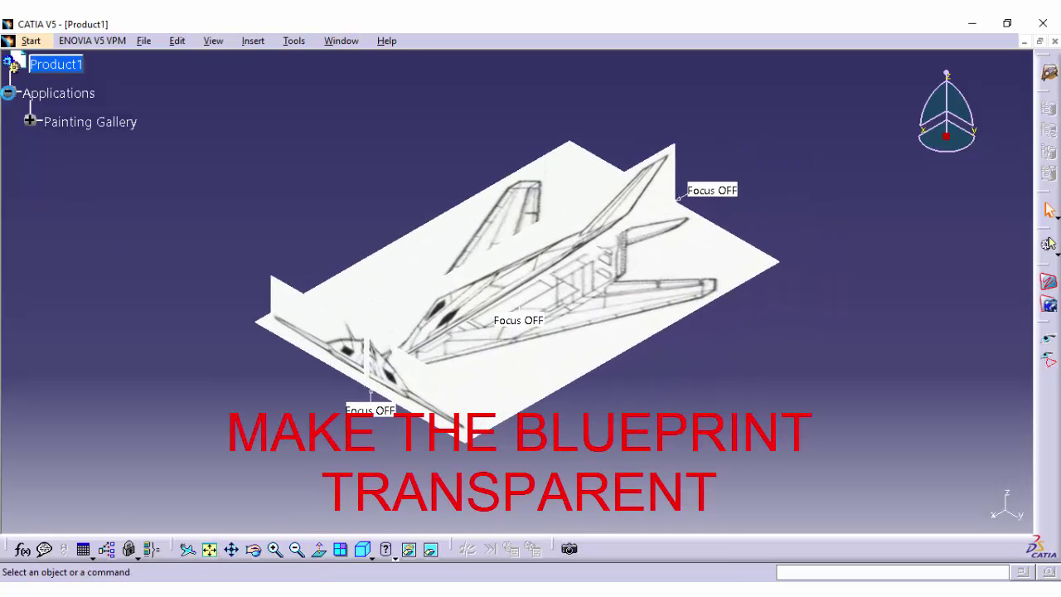
{"action": "left_click", "coordinate": [30, 120]}
{"action": "left_click", "coordinate": [117, 152]}
{"action": "left_click", "coordinate": [124, 209], "text": "shift"}
{"action": "right_click", "coordinate": [124, 209]}
{"action": "left_click", "coordinate": [154, 273]}
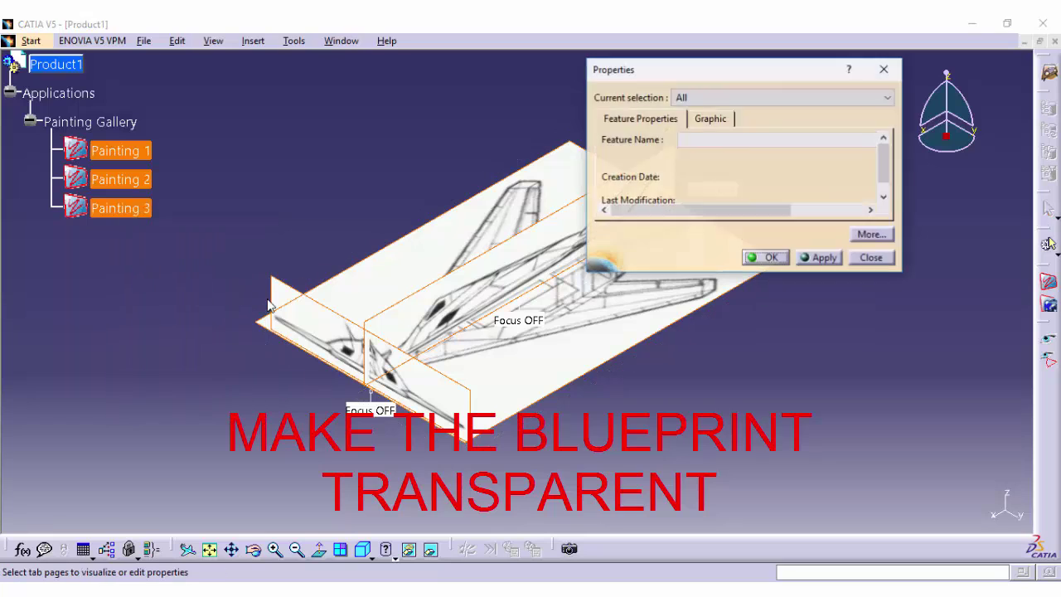
{"action": "left_click", "coordinate": [710, 118]}
{"action": "scroll", "coordinate": [840, 185], "scroll_direction": "down", "scroll_amount": 2}
{"action": "left_click_drag", "start_coordinate": [625, 183], "coordinate": [725, 183]}
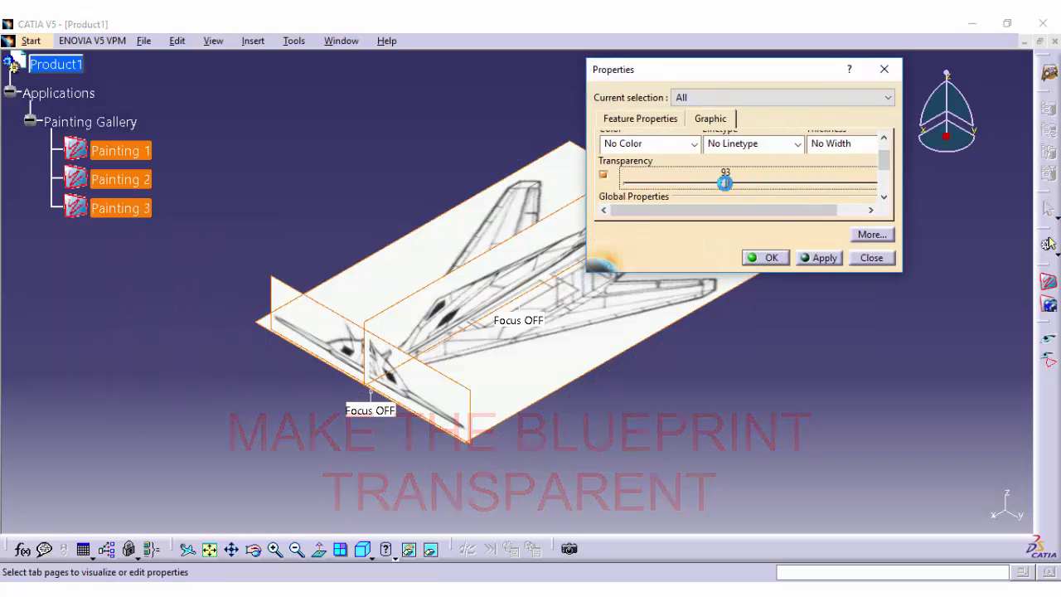
{"action": "left_click", "coordinate": [812, 259]}
{"action": "left_click", "coordinate": [769, 259]}
{"action": "left_click", "coordinate": [777, 318]}
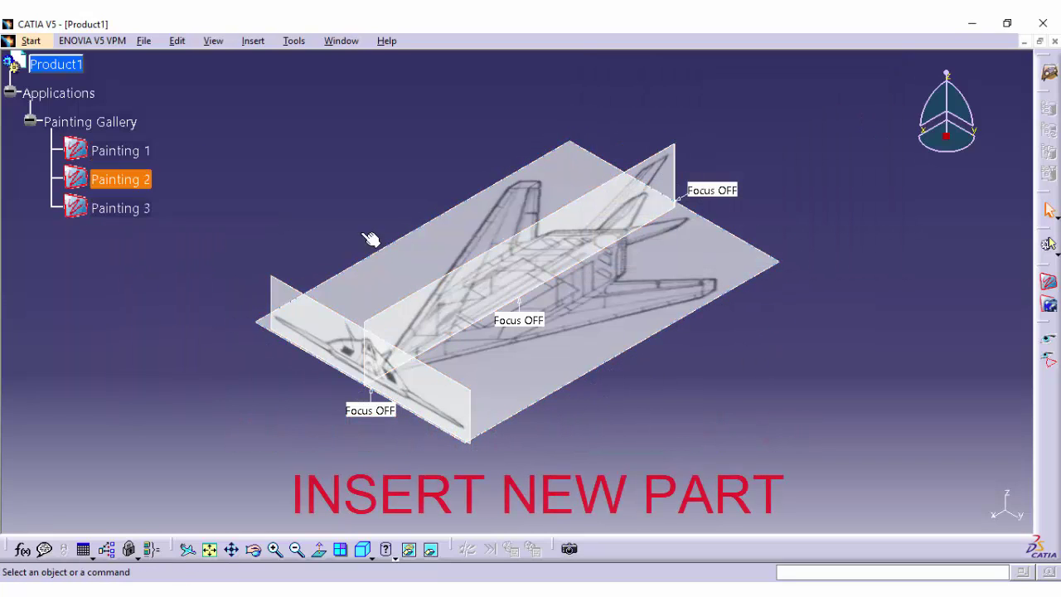
Step: Insert a new part into Product1 and expand its structure in the specification tree
{"action": "right_click", "coordinate": [66, 63]}
{"action": "mouse_move", "coordinate": [199, 322]}
{"action": "left_click", "coordinate": [241, 370]}
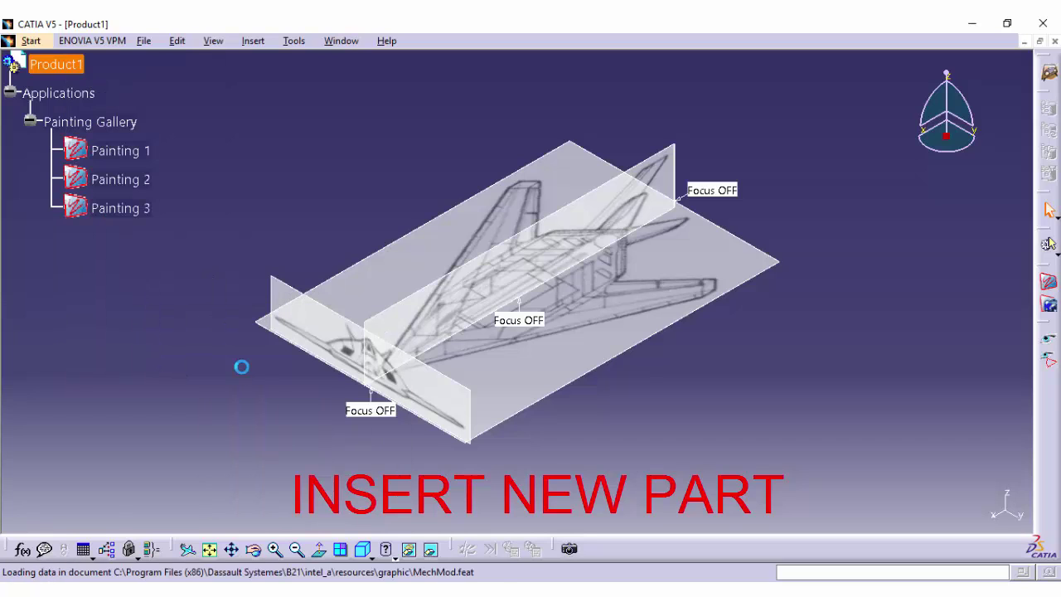
{"action": "left_click", "coordinate": [10, 92]}
{"action": "left_click", "coordinate": [31, 121]}
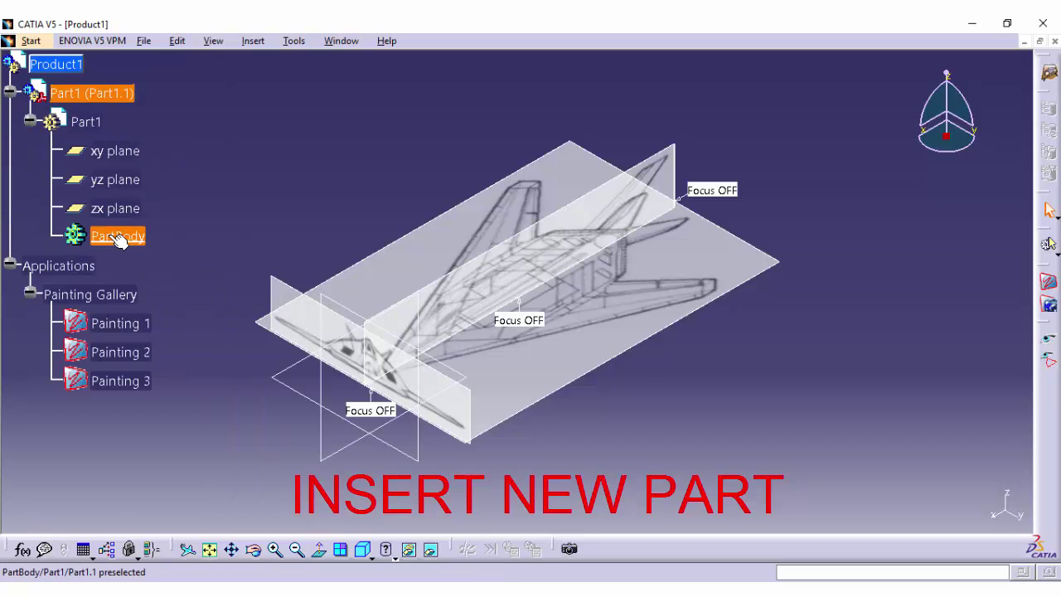
Step: Save the assembly as Product1 of type CATProduct in the Blue prints subfolder 7, and save all documents
{"action": "left_click", "coordinate": [143, 41]}
{"action": "left_click", "coordinate": [171, 158]}
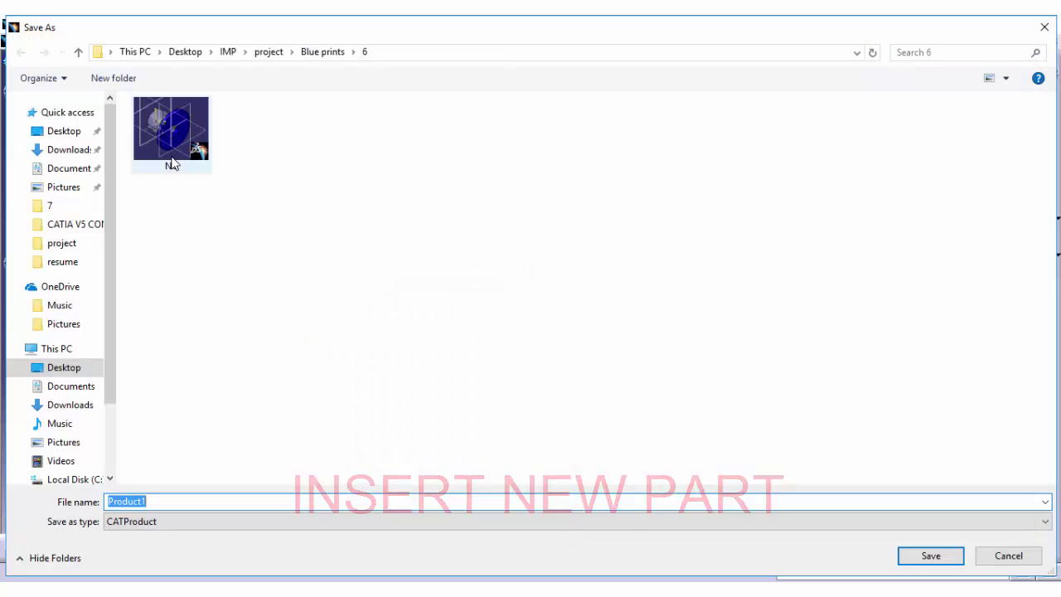
{"action": "left_click", "coordinate": [79, 53]}
{"action": "double_click", "coordinate": [153, 140]}
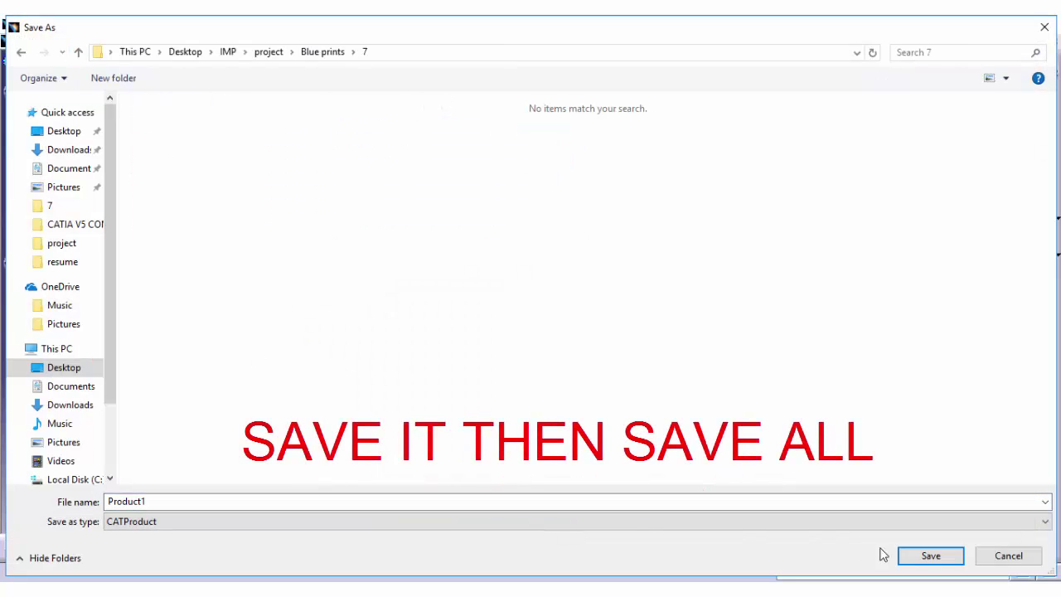
{"action": "left_click", "coordinate": [910, 556]}
{"action": "left_click", "coordinate": [536, 346]}
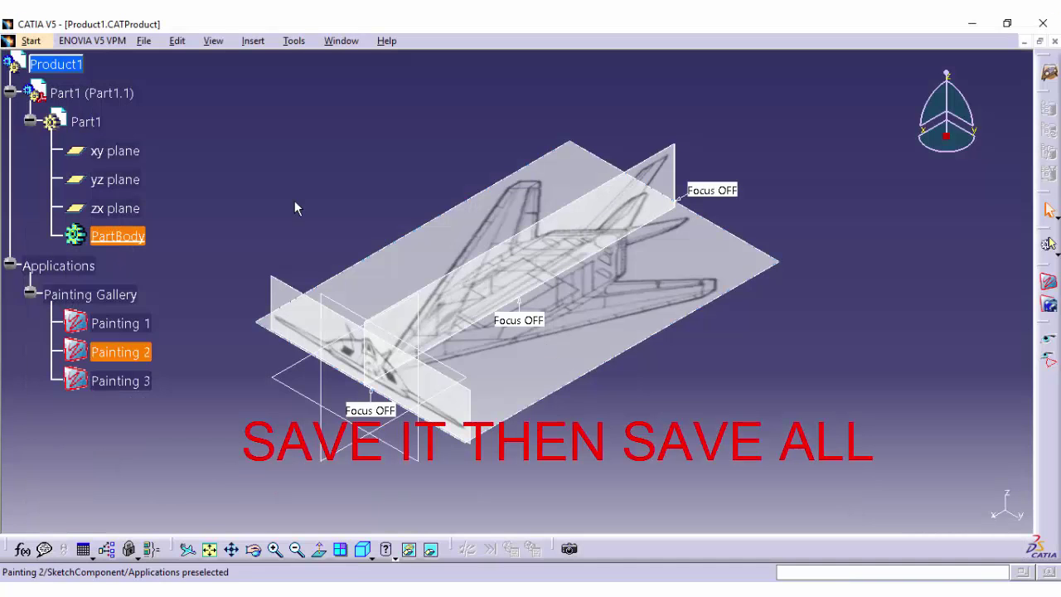
{"action": "left_click", "coordinate": [143, 40]}
{"action": "left_click", "coordinate": [158, 141]}
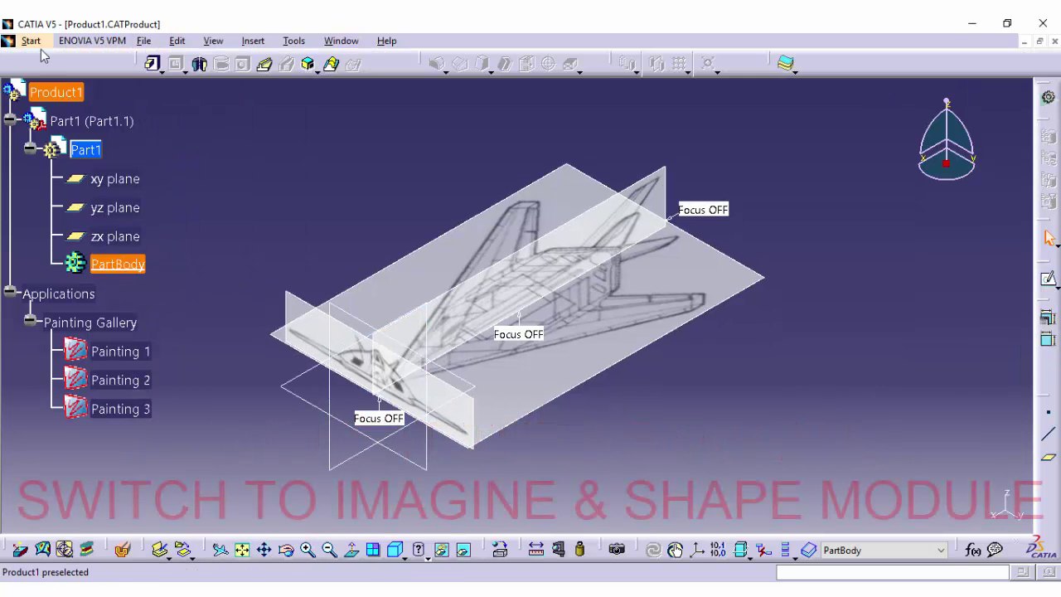
Step: Switch the active part to the Imagine & Shape workbench
{"action": "left_click", "coordinate": [30, 41]}
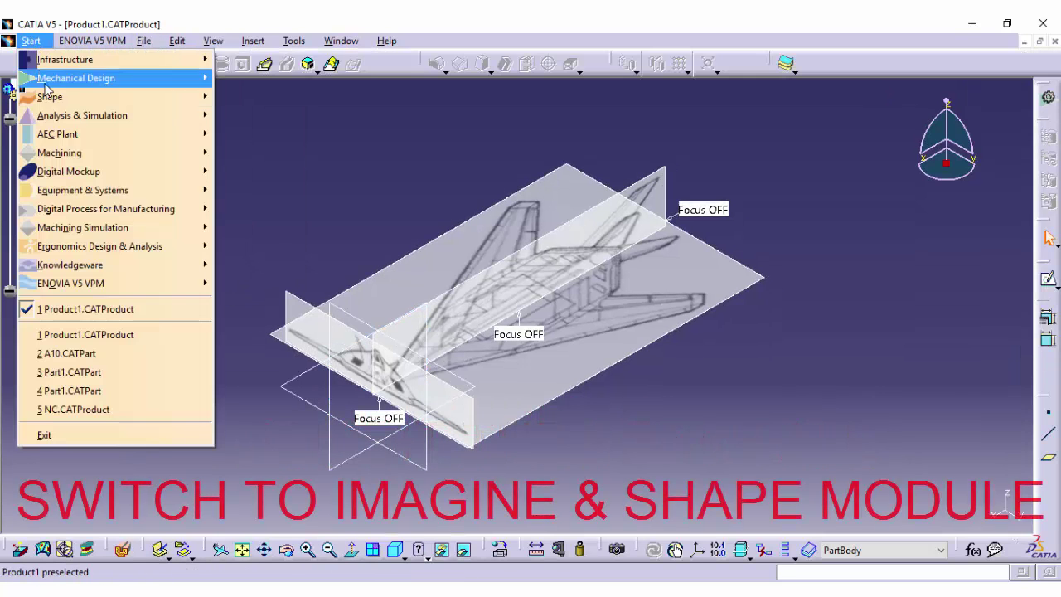
{"action": "mouse_move", "coordinate": [83, 96]}
{"action": "left_click", "coordinate": [259, 153]}
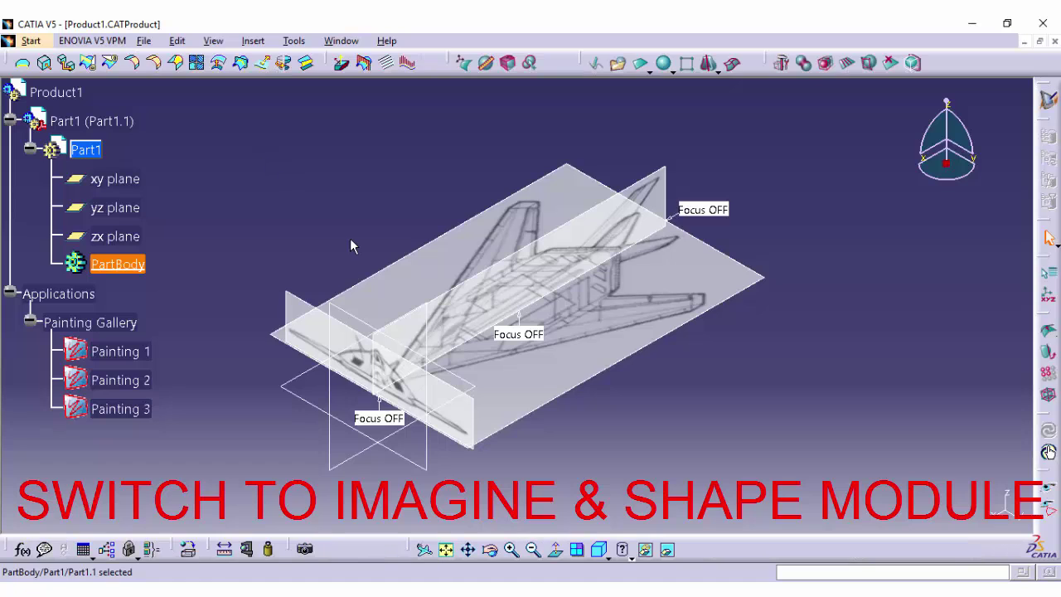
Step: Turn on the focus of the top-view blueprint painting and restore the isometric view
{"action": "left_click", "coordinate": [602, 550]}
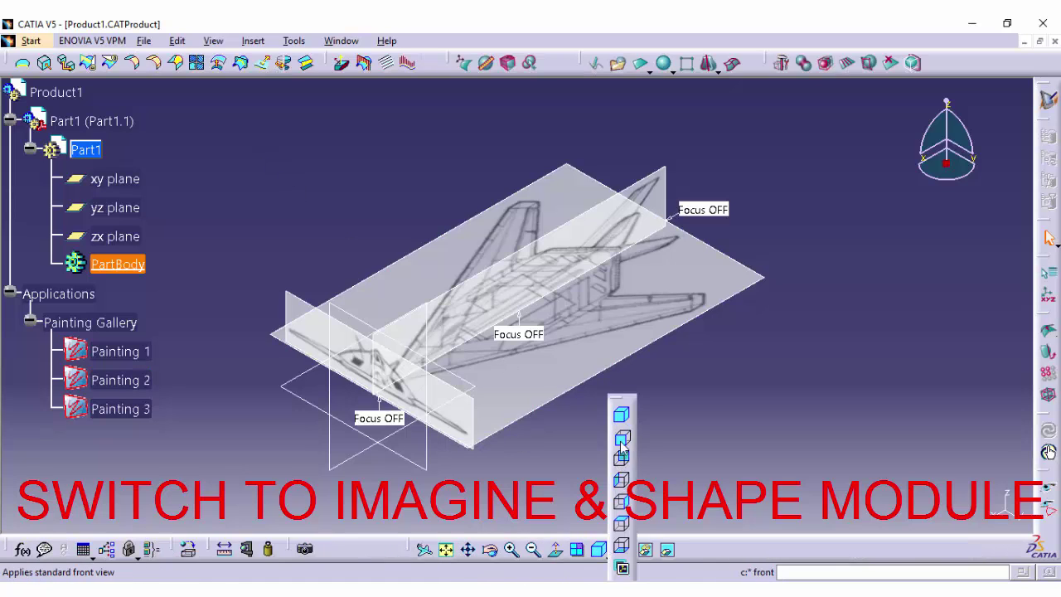
{"action": "left_click", "coordinate": [618, 450]}
{"action": "left_click", "coordinate": [511, 550]}
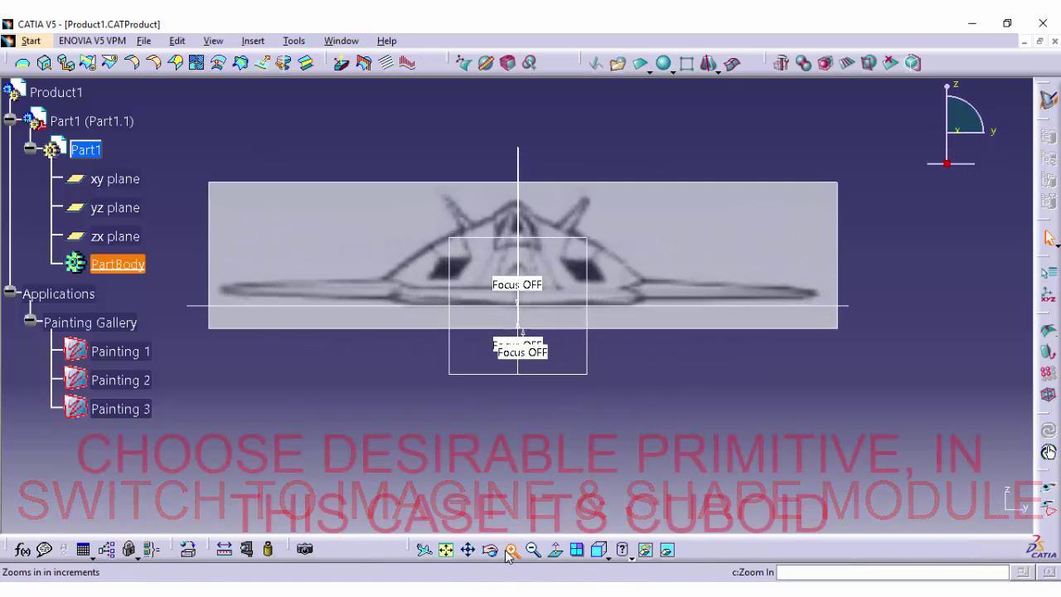
{"action": "left_click", "coordinate": [533, 550]}
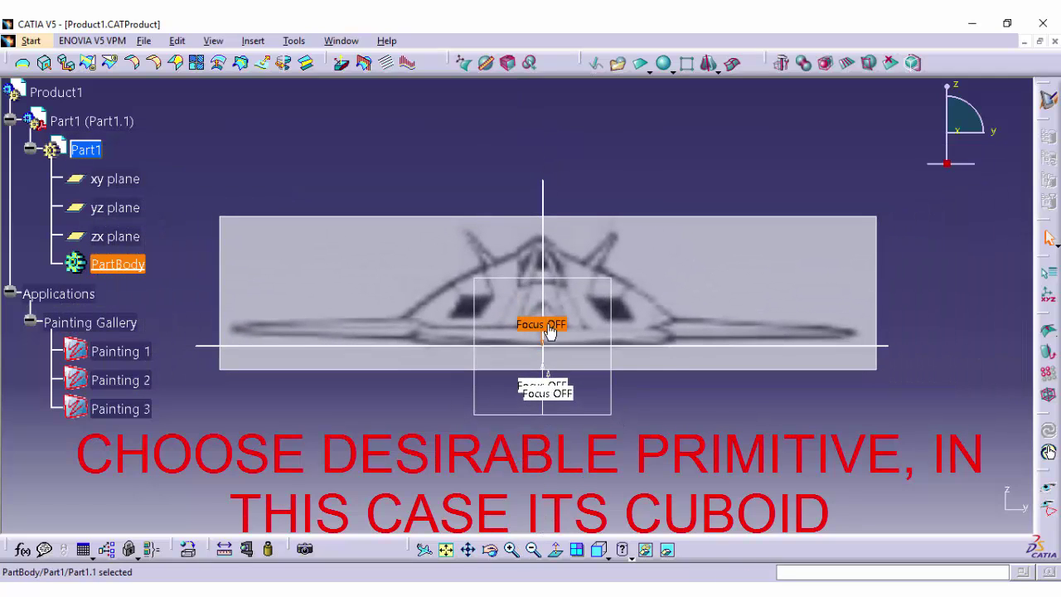
{"action": "right_click", "coordinate": [549, 330]}
{"action": "left_click", "coordinate": [604, 331]}
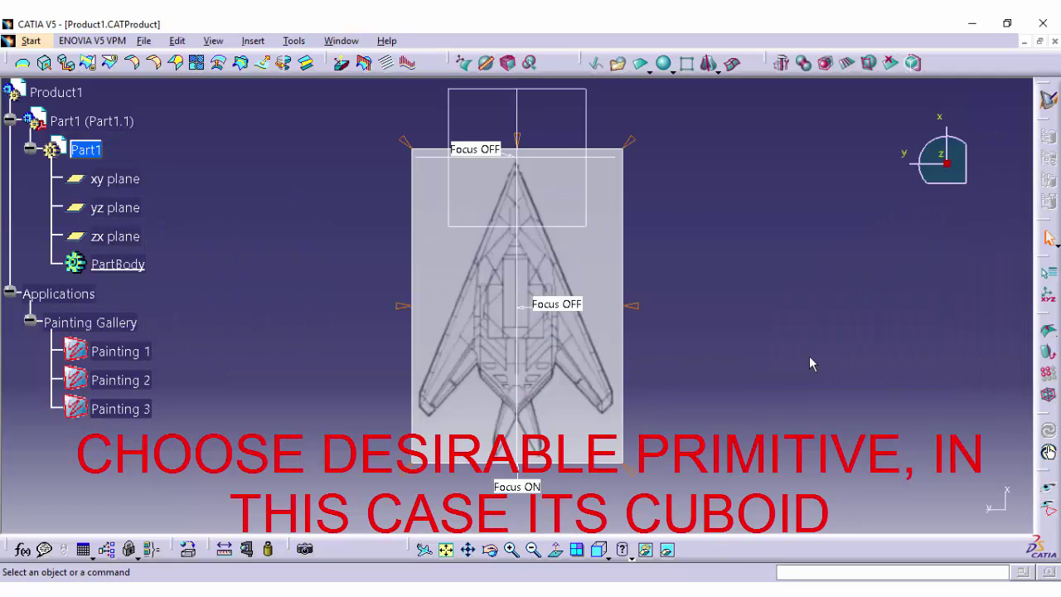
{"action": "left_click", "coordinate": [609, 558]}
{"action": "left_click", "coordinate": [624, 407]}
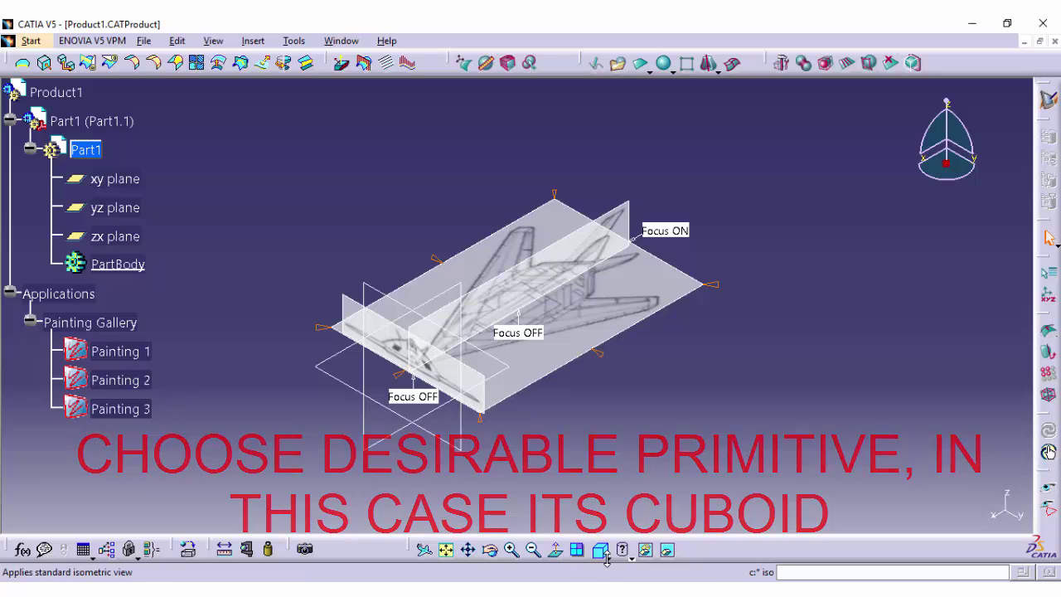
Step: Insert a cuboid primitive over the front-view blueprint, narrow it to about 1.8 m along Y, and centre it on the aircraft's centreline
{"action": "left_click", "coordinate": [608, 558]}
{"action": "left_click", "coordinate": [618, 443]}
{"action": "left_click", "coordinate": [514, 552]}
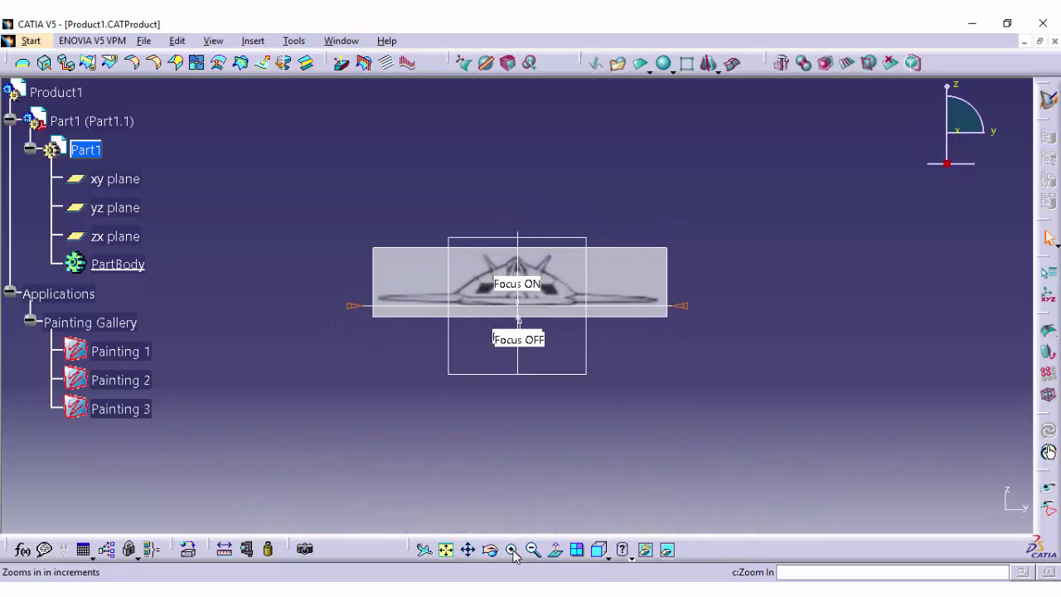
{"action": "left_click", "coordinate": [513, 552]}
{"action": "left_click", "coordinate": [513, 552]}
{"action": "left_click", "coordinate": [467, 553]}
{"action": "left_click_drag", "start_coordinate": [569, 449], "coordinate": [625, 491]}
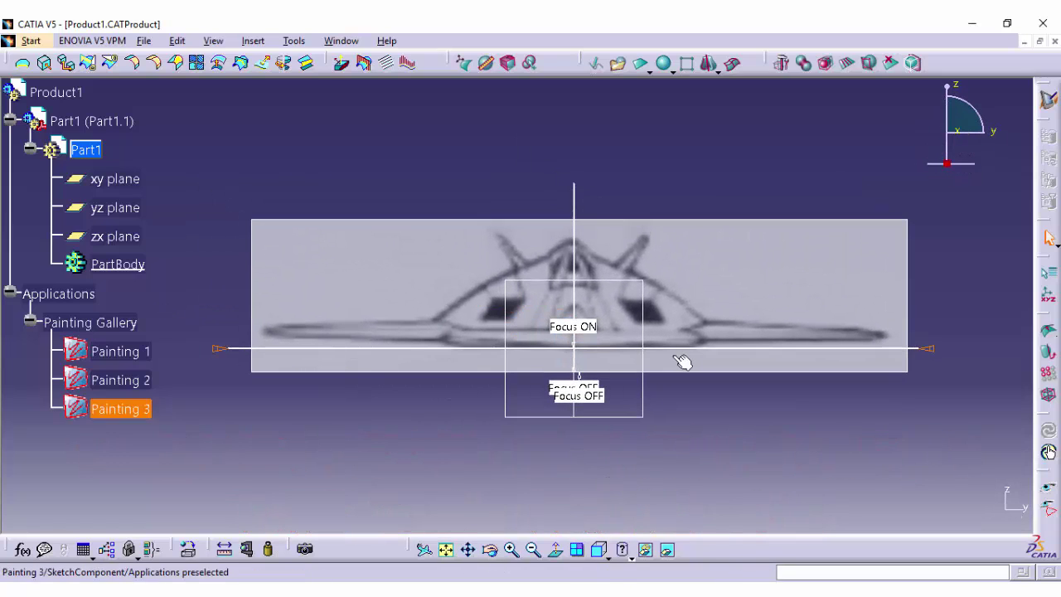
{"action": "left_click", "coordinate": [669, 72]}
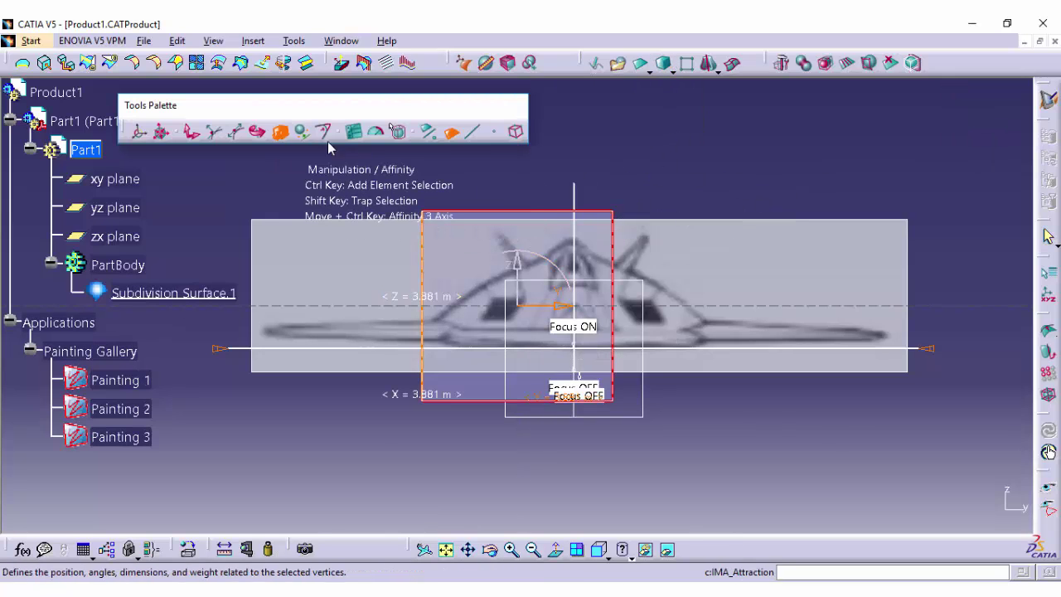
{"action": "left_click", "coordinate": [494, 131]}
{"action": "left_click_drag", "start_coordinate": [564, 309], "coordinate": [615, 306]}
Step: Trap-select the cuboid's bottom points and translate them up along Z to the underside of the front-view aircraft
{"action": "left_click", "coordinate": [192, 131]}
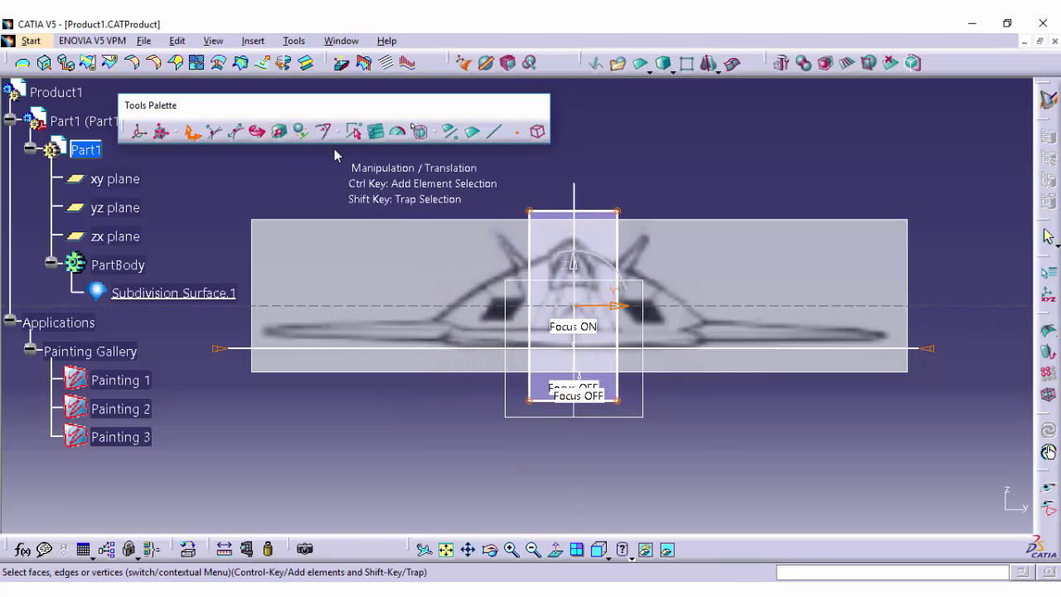
{"action": "left_click_drag", "start_coordinate": [512, 388], "coordinate": [640, 423]}
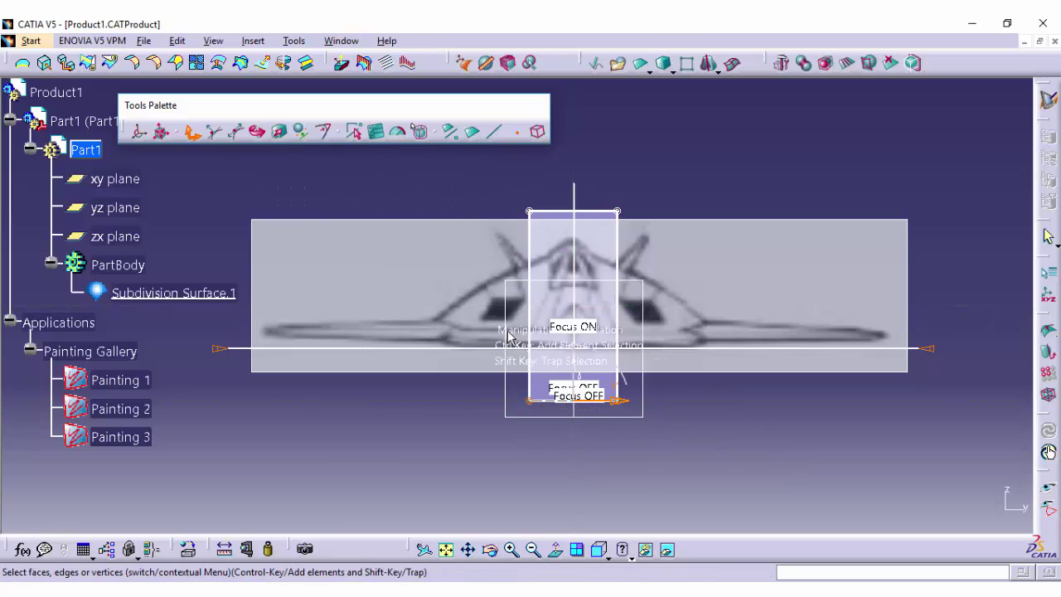
{"action": "left_click_drag", "start_coordinate": [568, 348], "coordinate": [577, 301]}
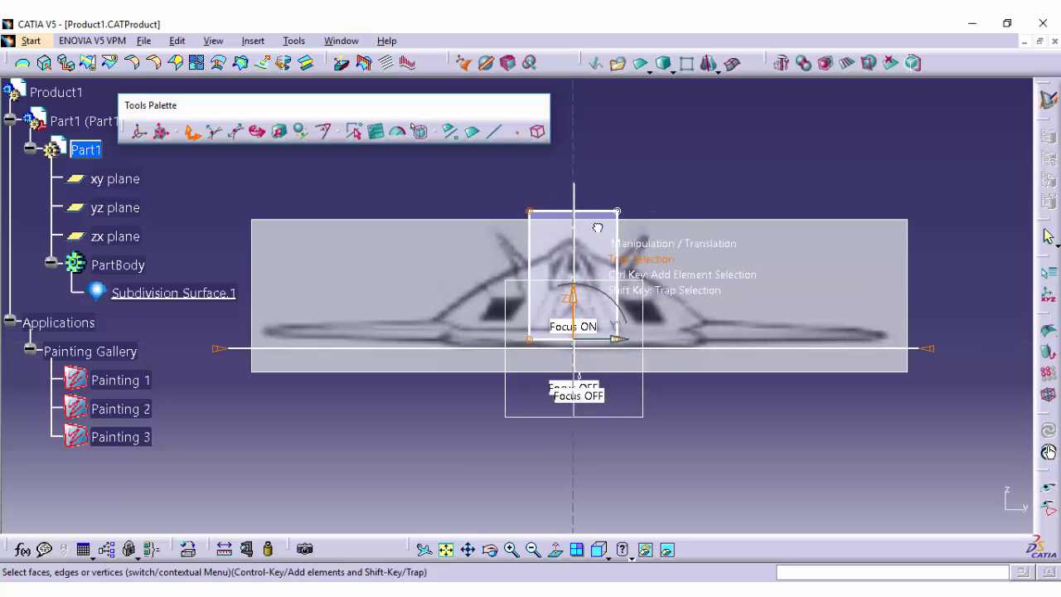
Step: Scale the cuboid's top points to about 0.268 m along Y and lower them to the peak of the cockpit
{"action": "left_click", "coordinate": [283, 138]}
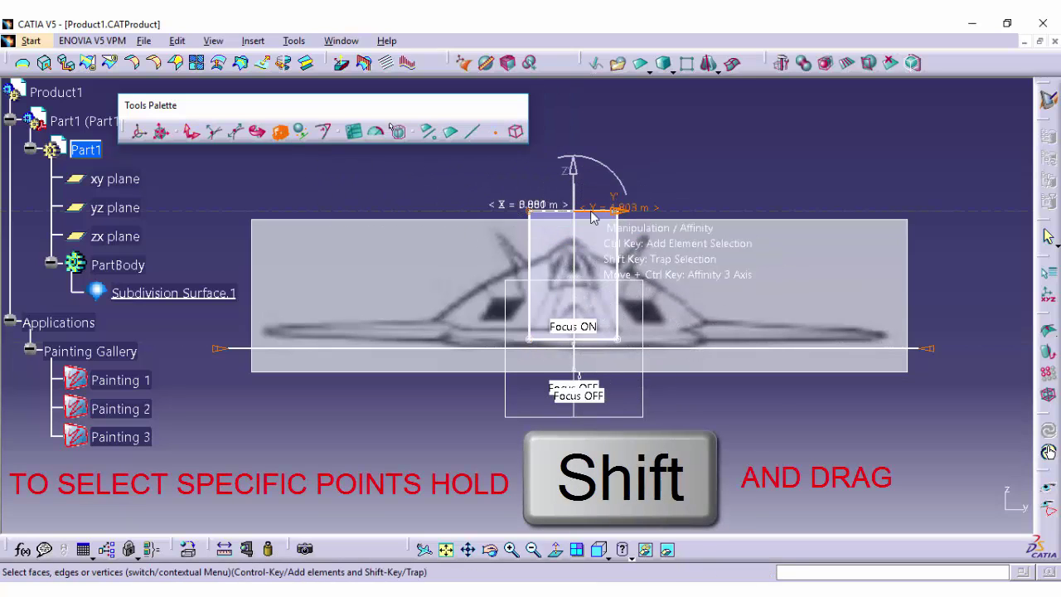
{"action": "left_click_drag", "start_coordinate": [617, 212], "coordinate": [581, 213]}
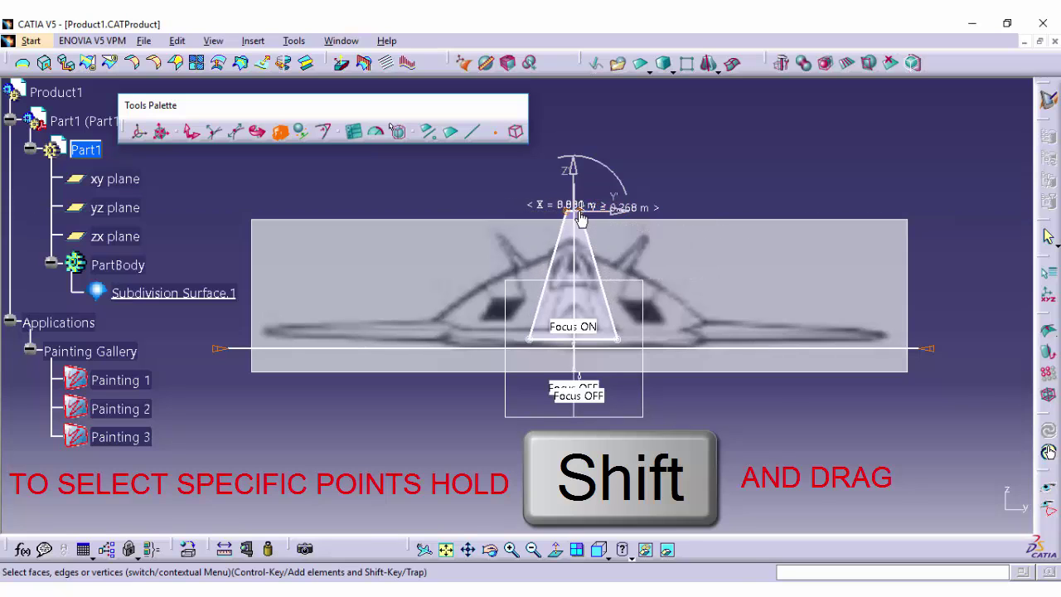
{"action": "left_click", "coordinate": [192, 131]}
{"action": "left_click_drag", "start_coordinate": [572, 170], "coordinate": [569, 202]}
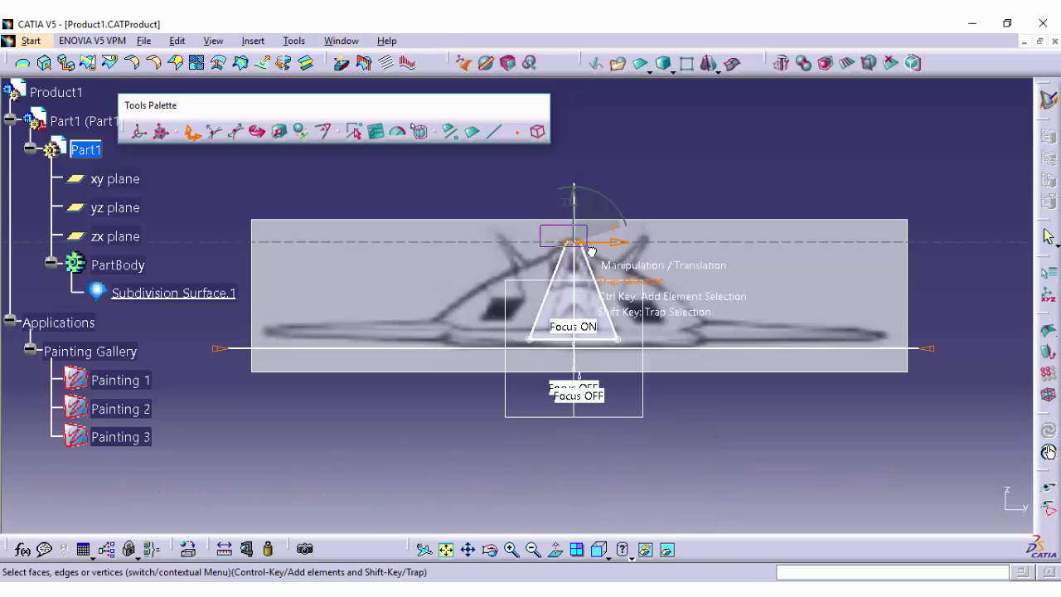
Step: Widen the cuboid's top points along Y with Affinity in the front view
{"action": "left_click", "coordinate": [260, 136]}
{"action": "left_click", "coordinate": [279, 131]}
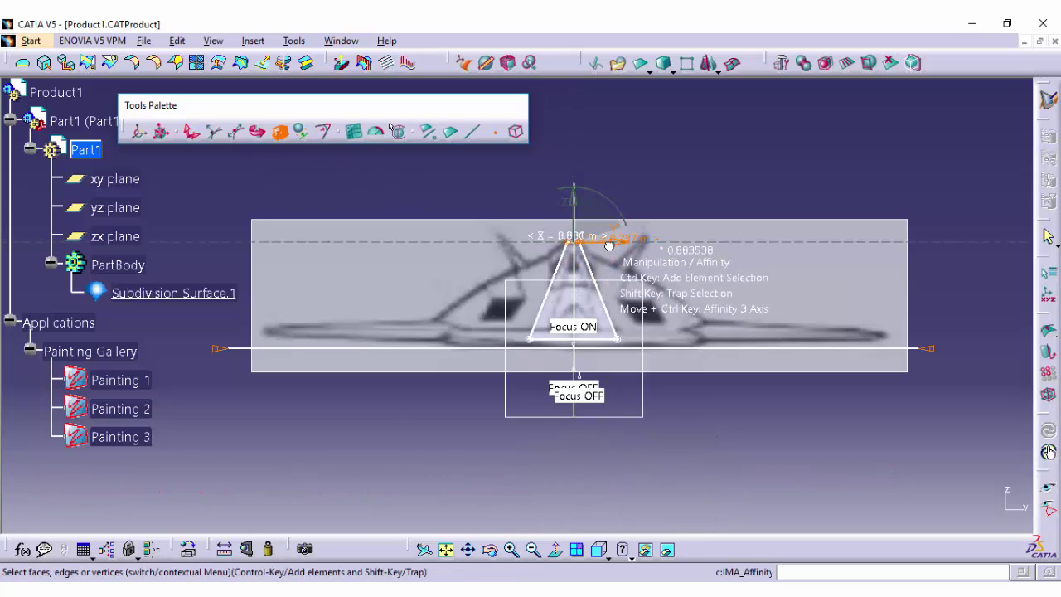
{"action": "left_click_drag", "start_coordinate": [608, 246], "coordinate": [670, 253]}
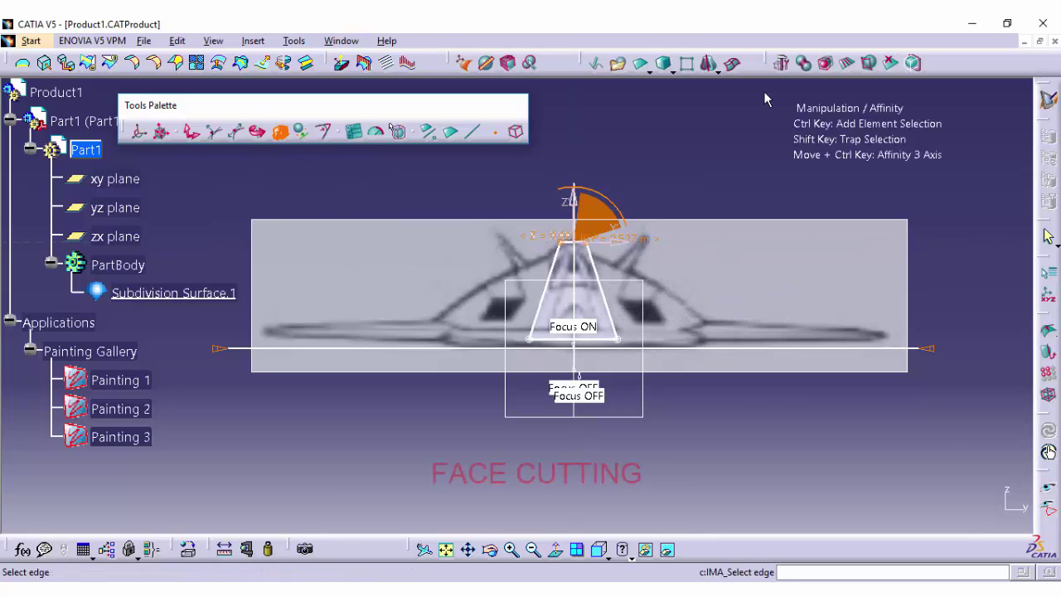
Step: Cut the cuboid's sloped side faces with four horizontal Face Cutting sections and inspect the result in 3D
{"action": "left_click", "coordinate": [847, 63]}
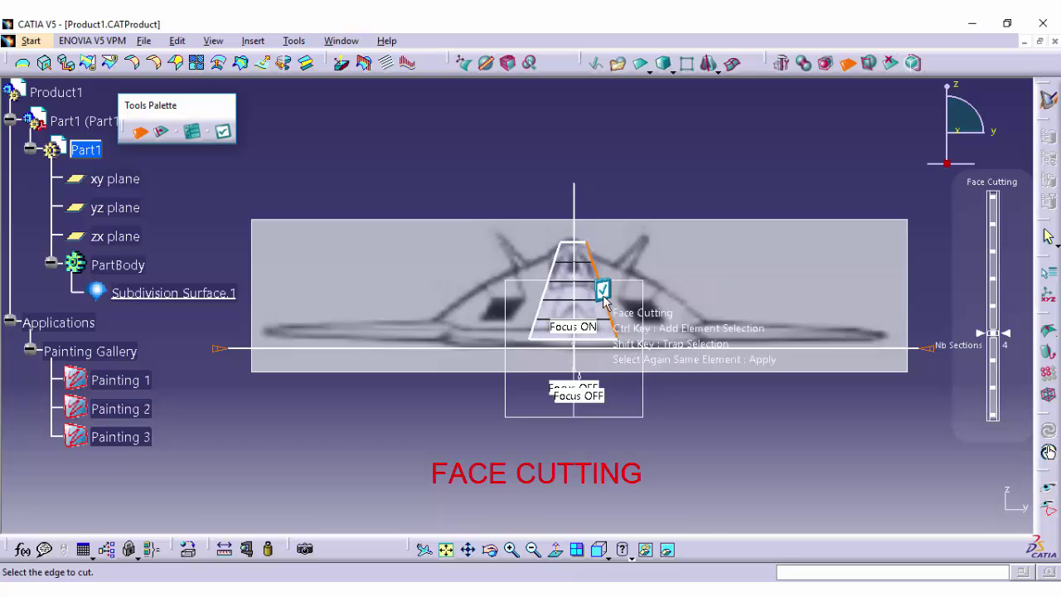
{"action": "left_click", "coordinate": [848, 63]}
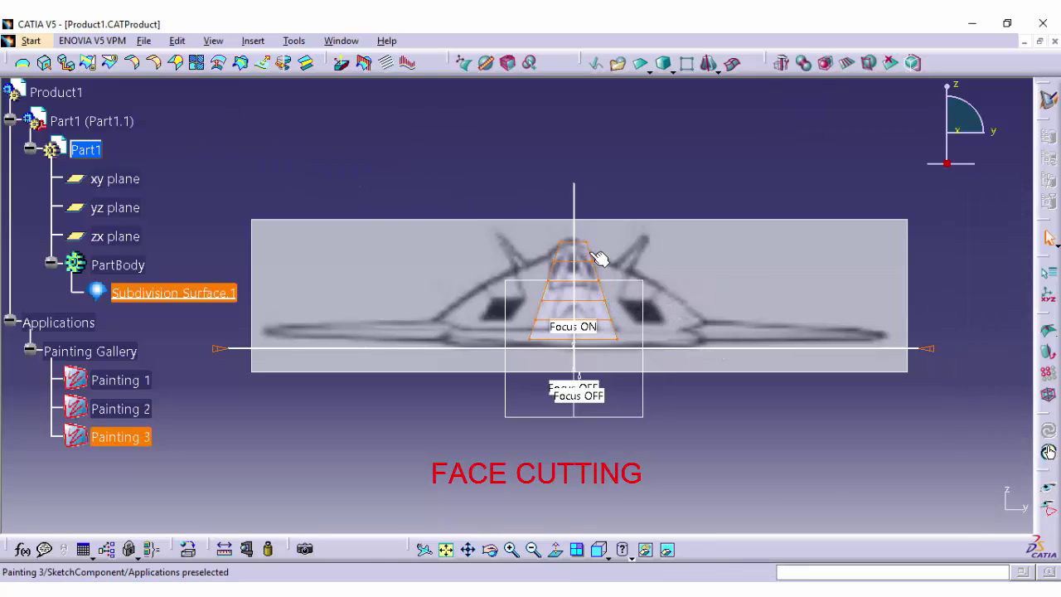
{"action": "double_click", "coordinate": [593, 254]}
{"action": "left_click", "coordinate": [264, 554]}
{"action": "left_click_drag", "start_coordinate": [572, 274], "coordinate": [452, 337]}
Step: Reopen the subdivision surface for editing in the front view and scale its top points to about 0.003 m along Y
{"action": "double_click", "coordinate": [584, 239]}
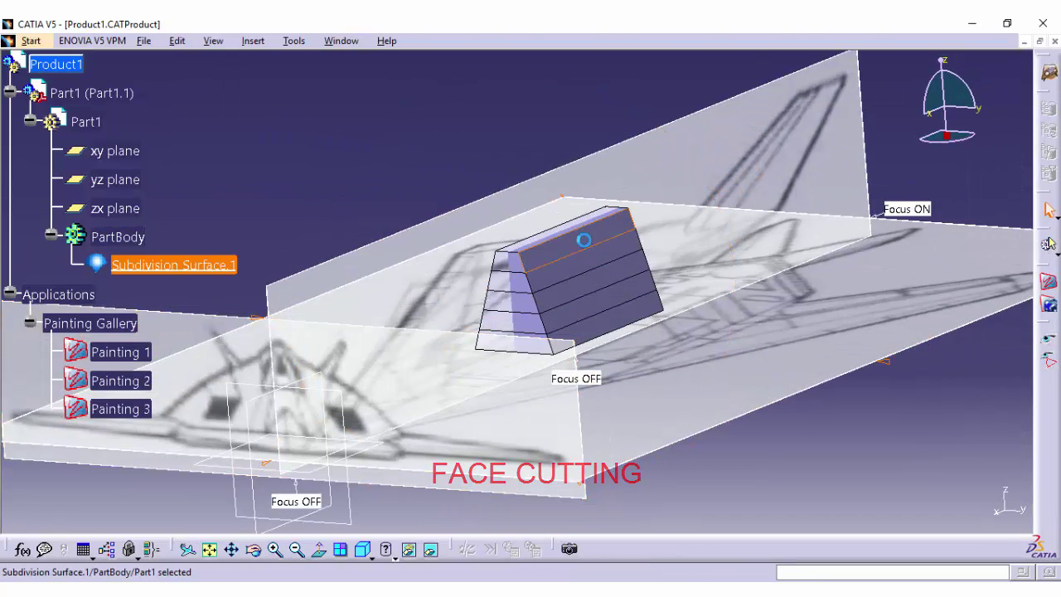
{"action": "left_click", "coordinate": [604, 551]}
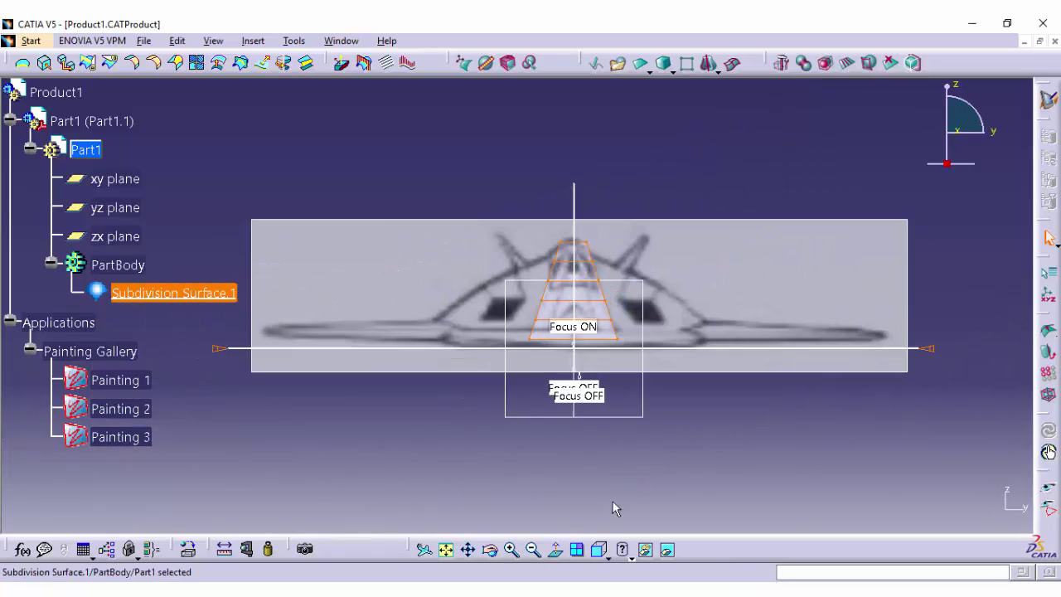
{"action": "left_click", "coordinate": [514, 552]}
{"action": "left_click", "coordinate": [491, 551]}
{"action": "left_click_drag", "start_coordinate": [564, 290], "coordinate": [465, 345]}
{"action": "double_click", "coordinate": [594, 266]}
{"action": "left_click", "coordinate": [599, 550]}
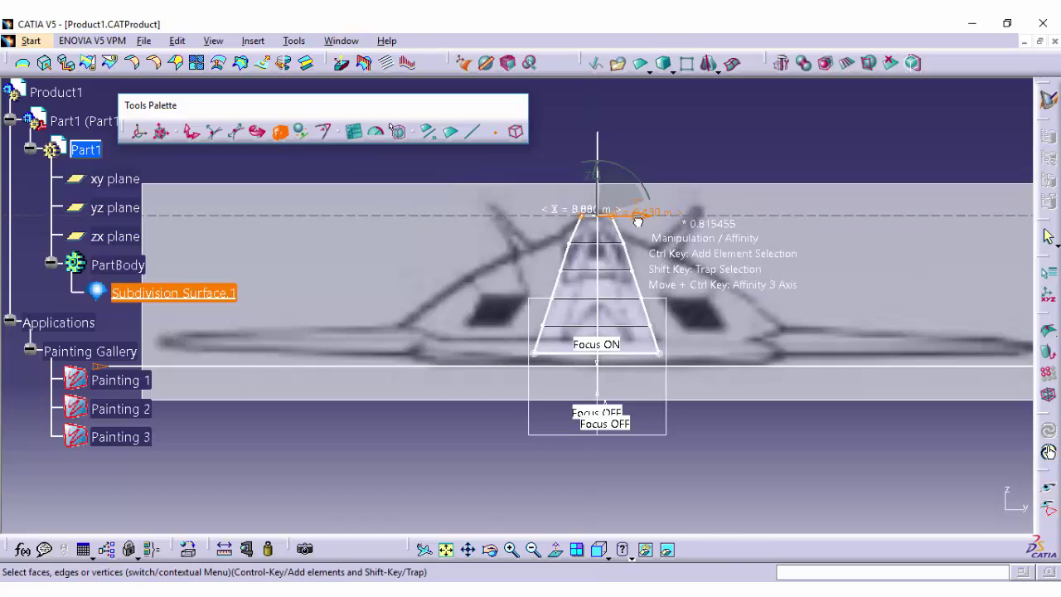
{"action": "left_click_drag", "start_coordinate": [638, 222], "coordinate": [619, 222]}
Step: Trap-select the intermediate rows of points below the peak and scale them along Y to follow the front-view cockpit outline
{"action": "left_click", "coordinate": [192, 133]}
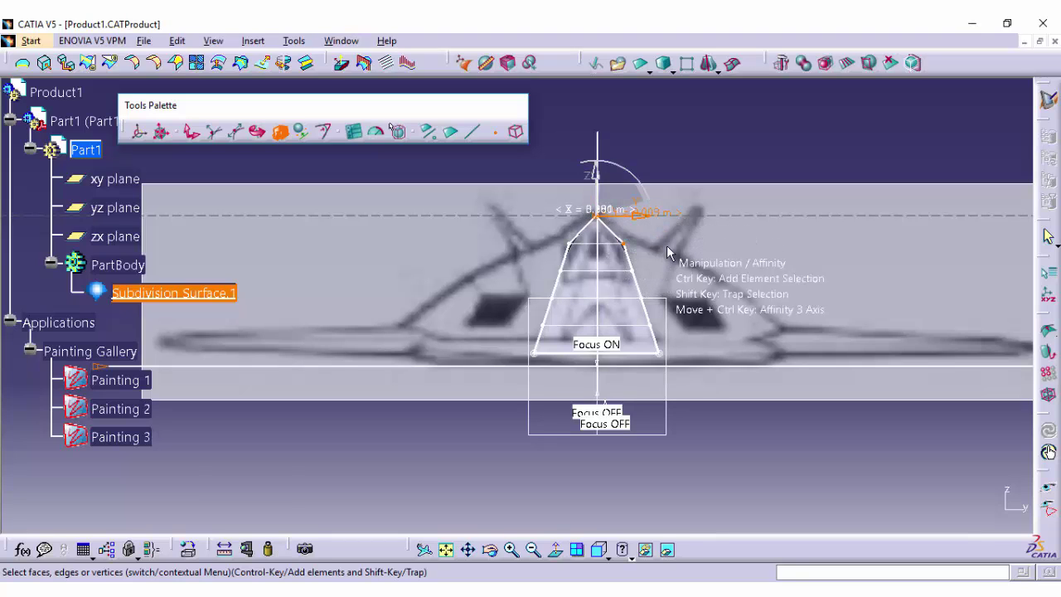
{"action": "left_click", "coordinate": [578, 244]}
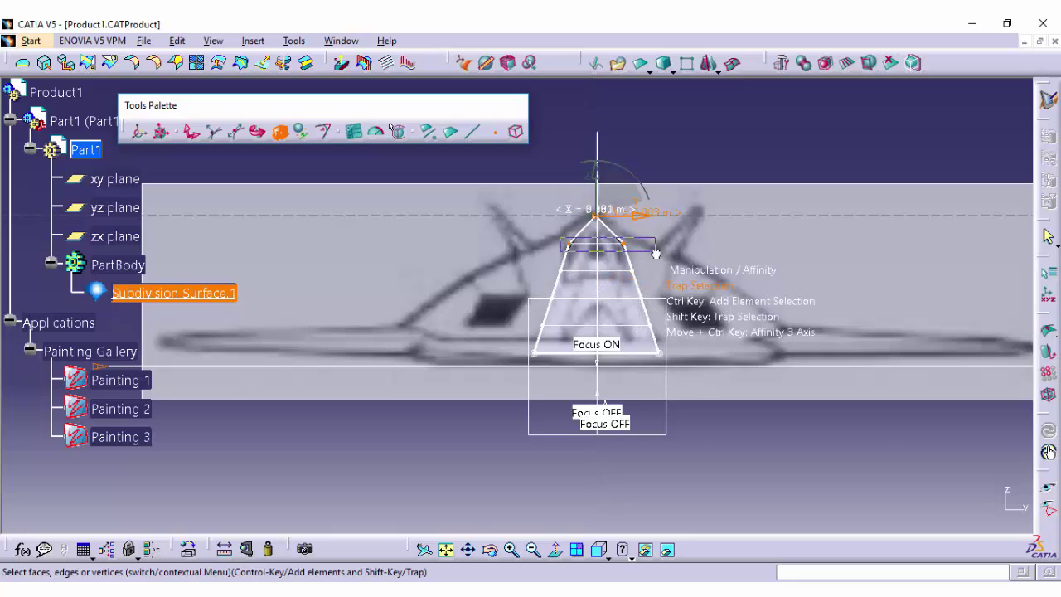
{"action": "left_click_drag", "start_coordinate": [638, 245], "coordinate": [640, 271]}
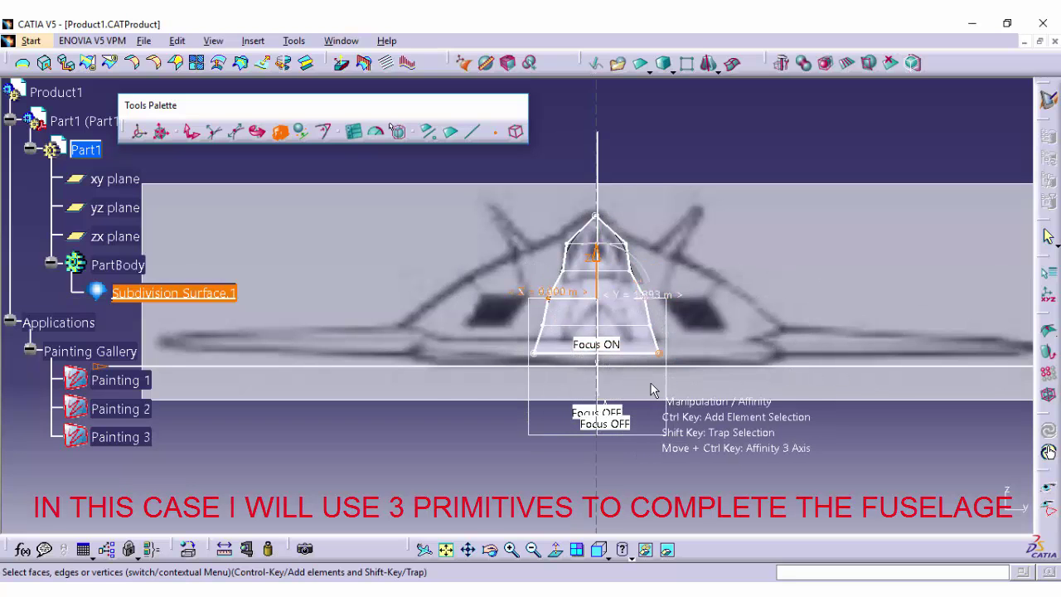
Step: In the side view, translate the cuboid's front points about 6.4 m towards the nose and its rear points back towards the tail
{"action": "left_click", "coordinate": [601, 553]}
{"action": "left_click", "coordinate": [623, 497]}
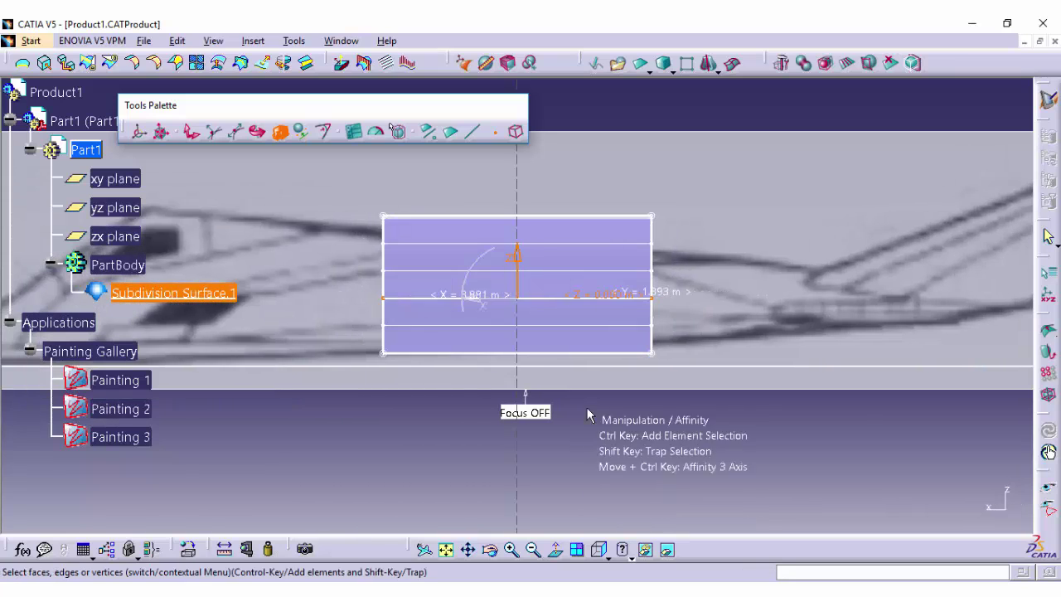
{"action": "left_click", "coordinate": [533, 549]}
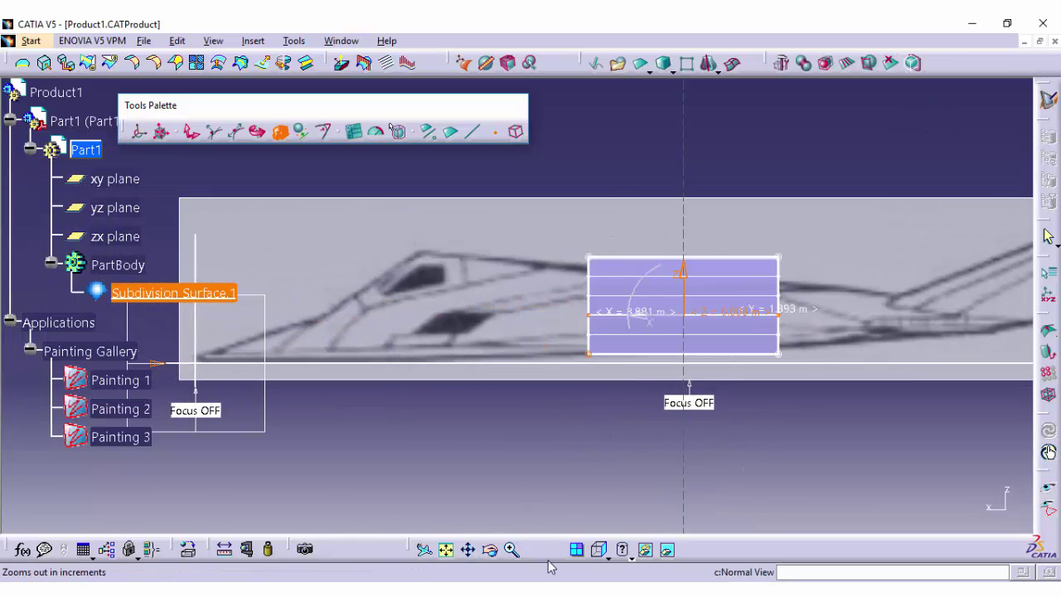
{"action": "left_click", "coordinate": [533, 550]}
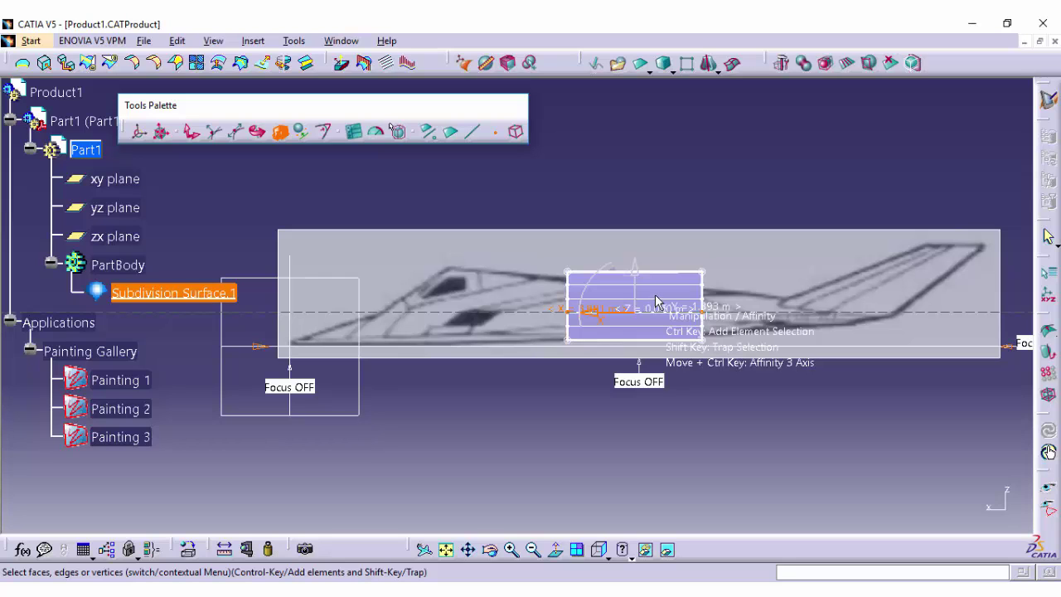
{"action": "left_click", "coordinate": [193, 132]}
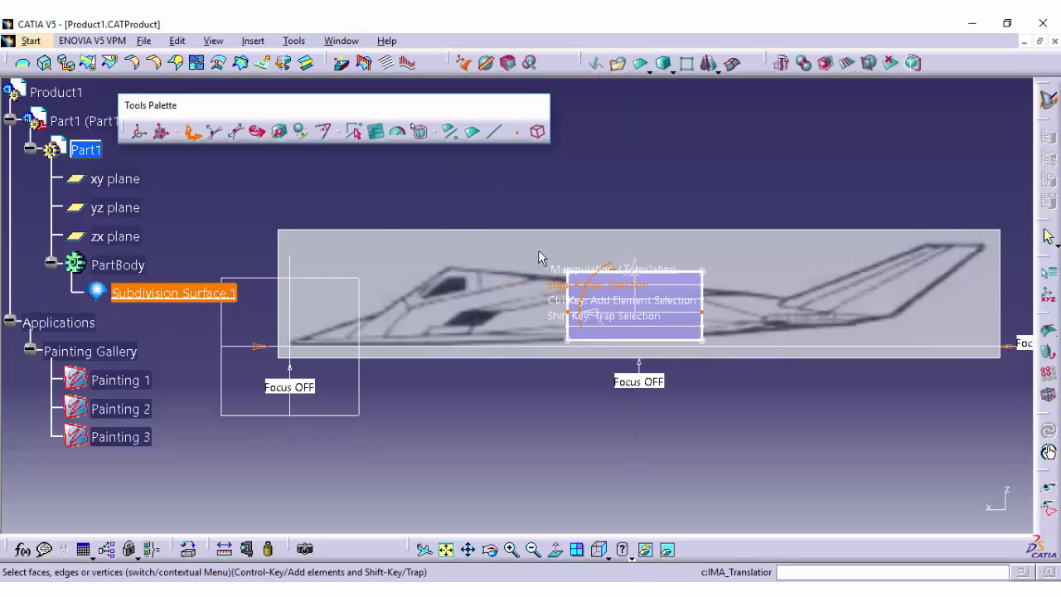
{"action": "left_click_drag", "start_coordinate": [539, 251], "coordinate": [348, 339]}
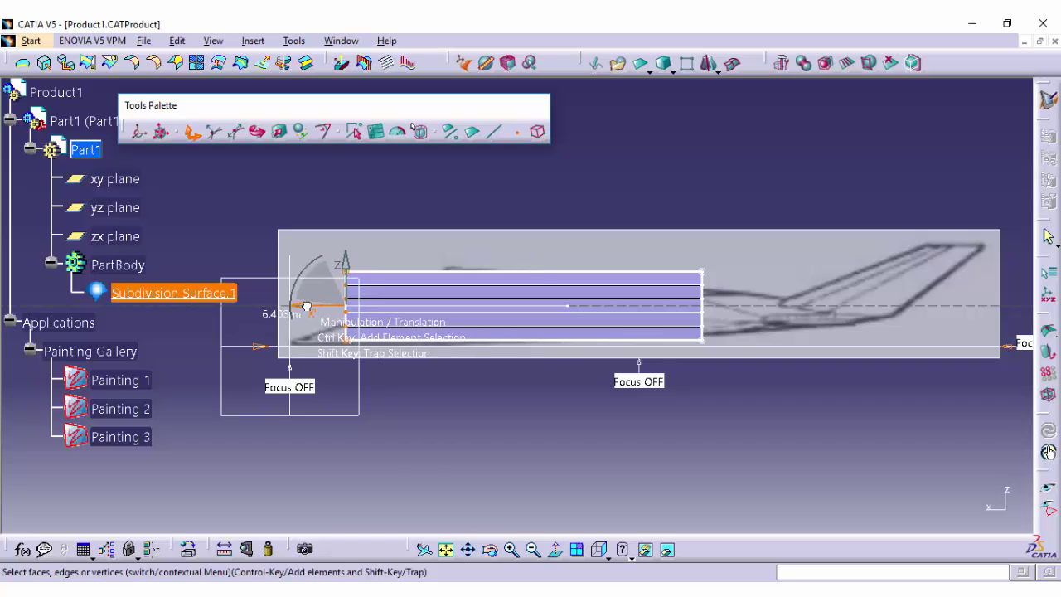
{"action": "left_click_drag", "start_coordinate": [696, 260], "coordinate": [716, 348]}
{"action": "left_click_drag", "start_coordinate": [657, 310], "coordinate": [782, 313]}
Step: Cut the lengthened cuboid along its long top edge with four vertical Face Cutting sections
{"action": "left_click", "coordinate": [846, 64]}
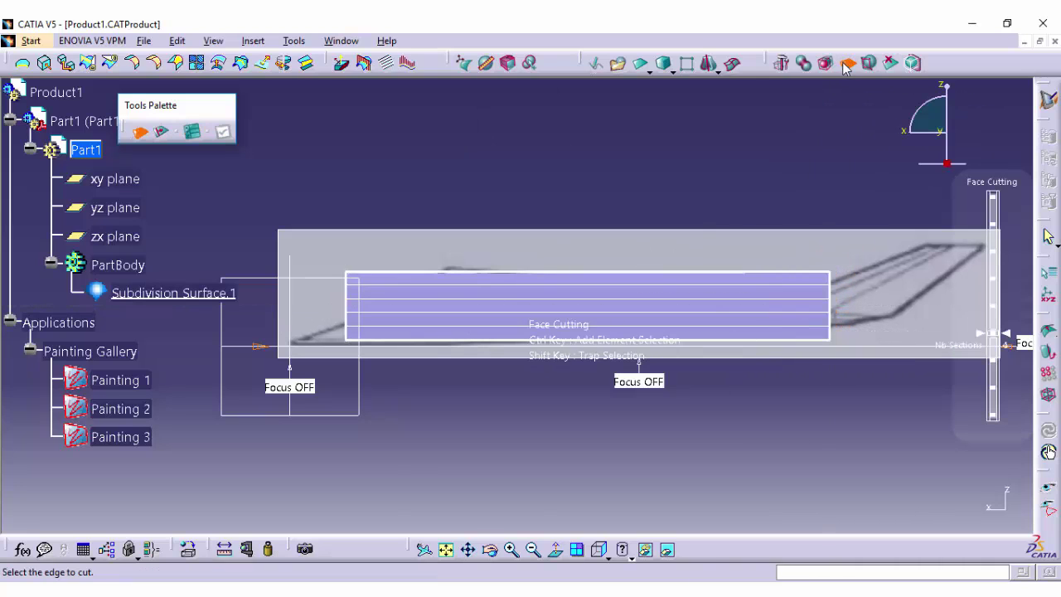
{"action": "left_click", "coordinate": [588, 272]}
{"action": "left_click", "coordinate": [588, 271]}
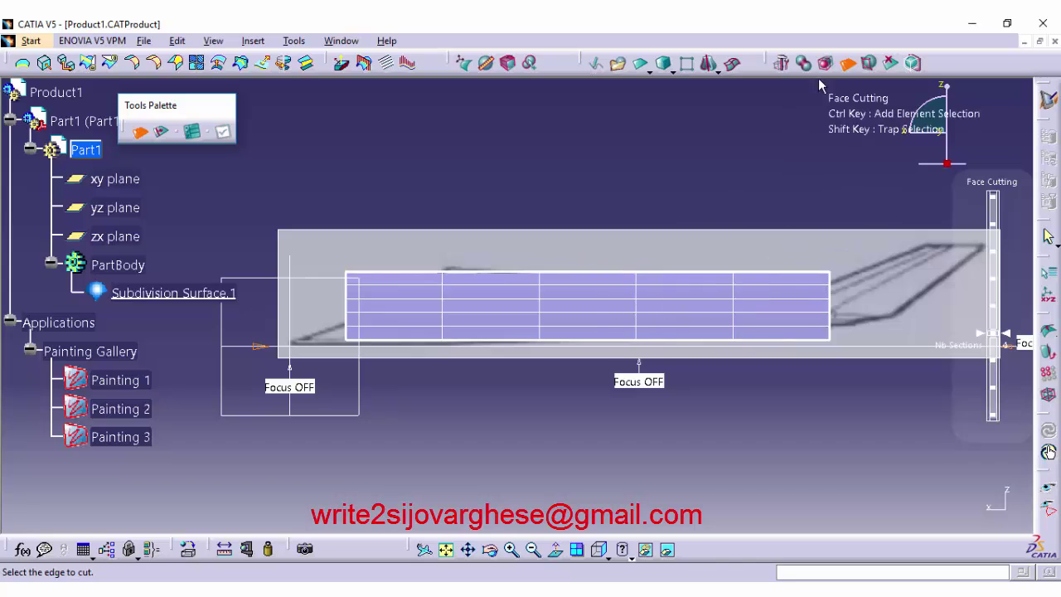
Step: Cut the frontmost segment of the cuboid again with four vertical Face Cutting sections
{"action": "left_click", "coordinate": [845, 64]}
{"action": "double_click", "coordinate": [512, 294]}
{"action": "left_click", "coordinate": [845, 64]}
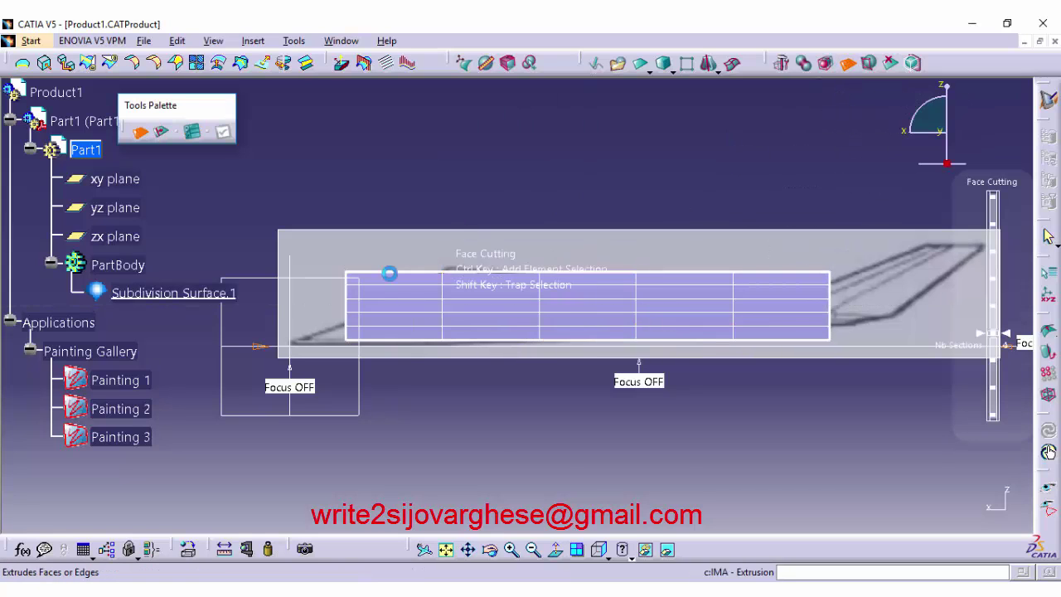
{"action": "left_click", "coordinate": [393, 272]}
{"action": "left_click", "coordinate": [393, 272]}
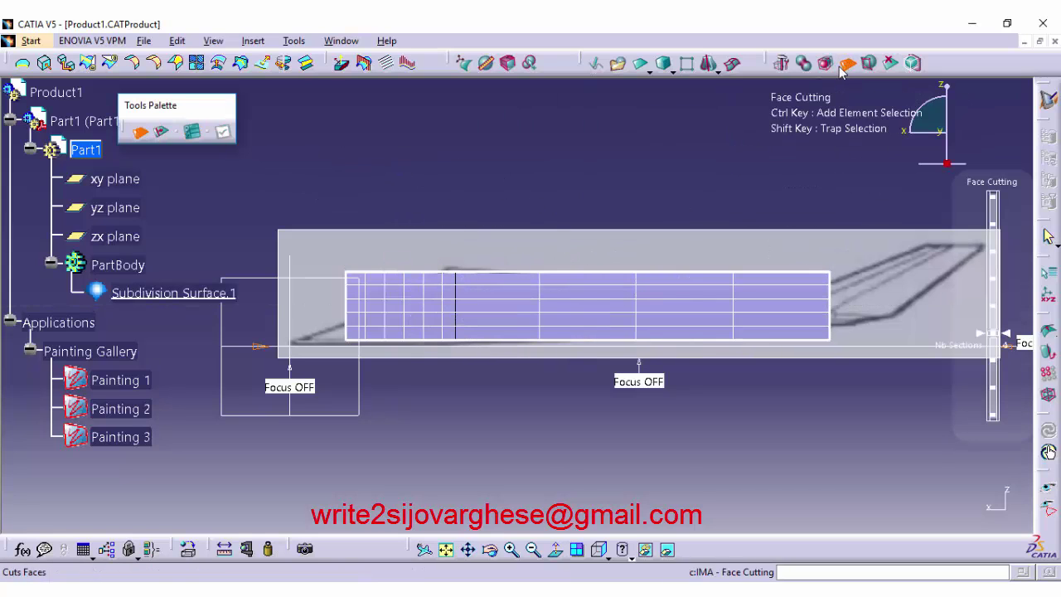
{"action": "left_click", "coordinate": [500, 272]}
Step: Set the subdivision surface's fill colour to red with a transparency of 190
{"action": "left_click", "coordinate": [513, 551]}
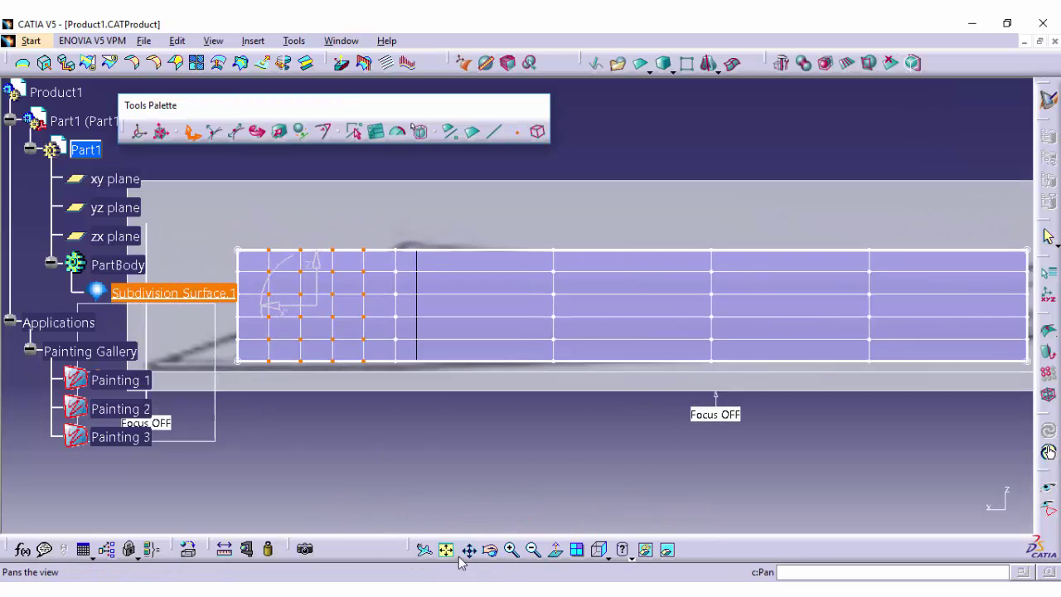
{"action": "right_click", "coordinate": [147, 293]}
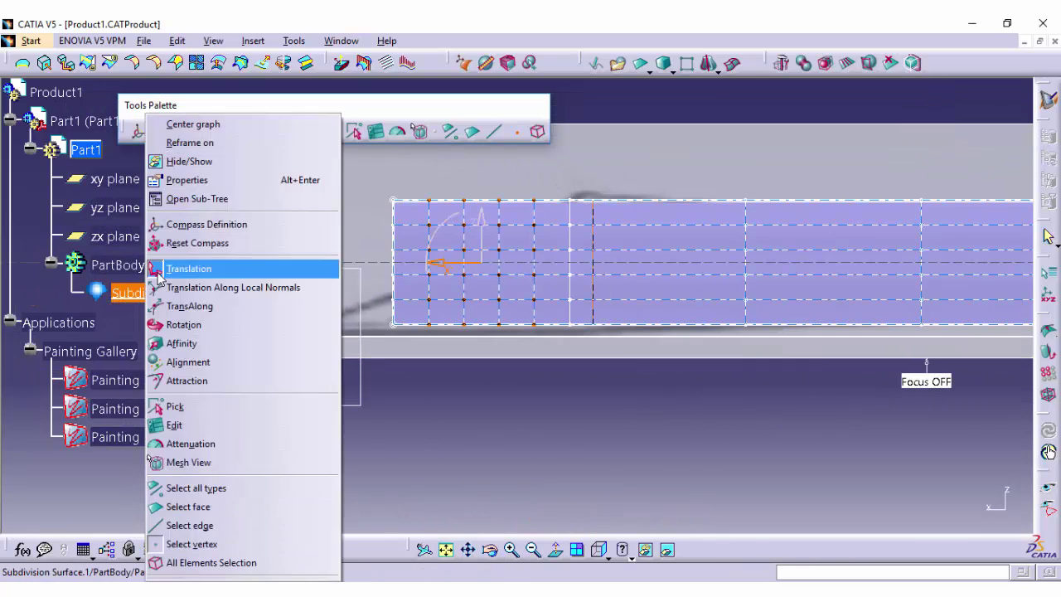
{"action": "left_click", "coordinate": [184, 180]}
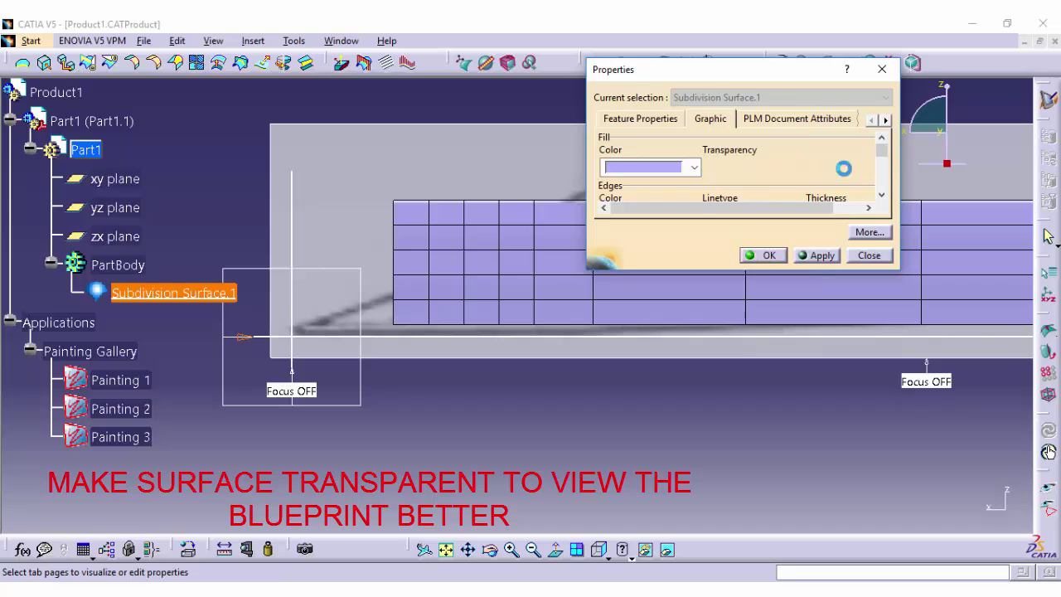
{"action": "left_click", "coordinate": [683, 171]}
{"action": "left_click", "coordinate": [676, 308]}
{"action": "left_click", "coordinate": [817, 256]}
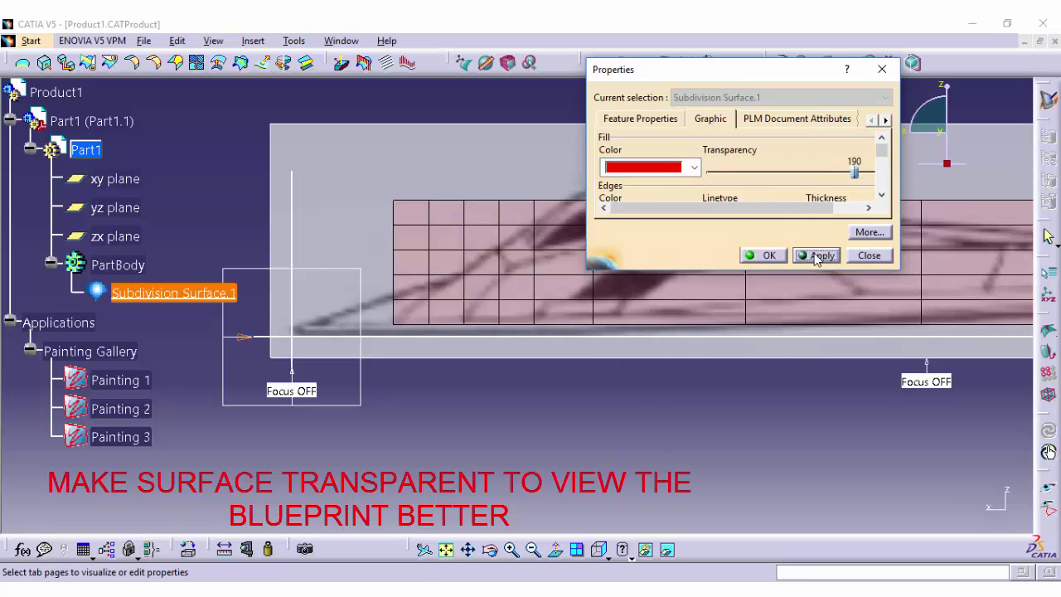
{"action": "left_click", "coordinate": [766, 256]}
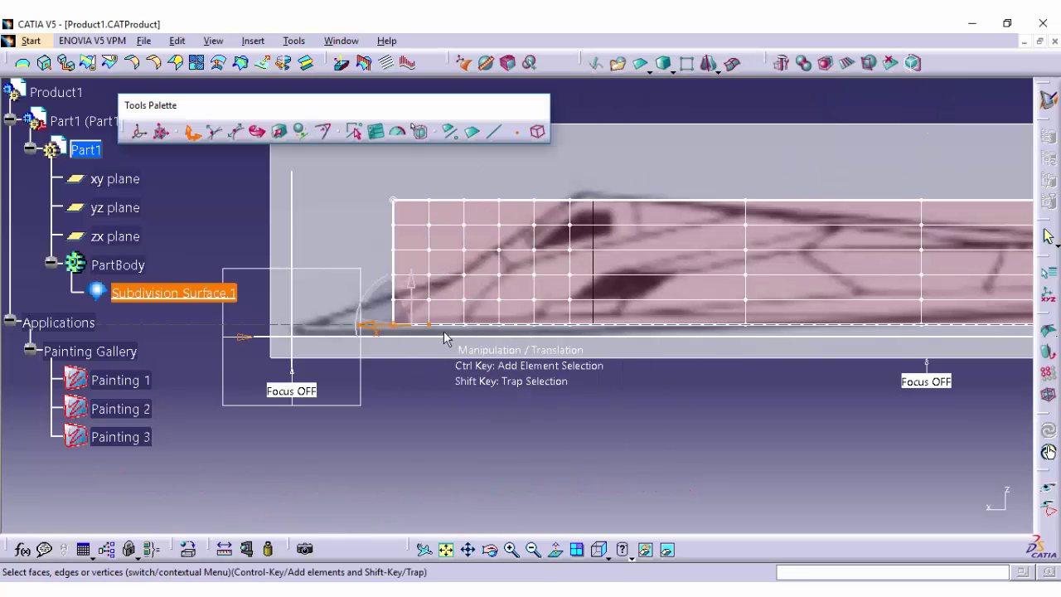
Step: Translate the surface's bottom points along Z to follow the underside of the side-view blueprint from nose to rear
{"action": "left_click_drag", "start_coordinate": [411, 290], "coordinate": [412, 300]}
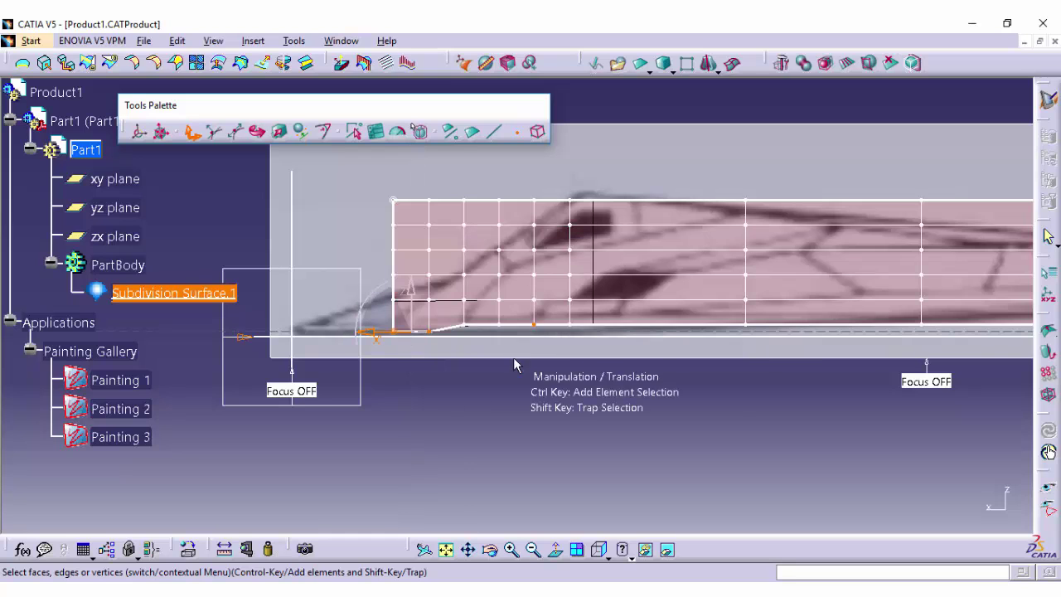
{"action": "left_click_drag", "start_coordinate": [490, 348], "coordinate": [452, 317]}
{"action": "mouse_move", "coordinate": [464, 290]}
{"action": "left_mouse_down"}
{"action": "mouse_move", "coordinate": [498, 344]}
{"action": "mouse_move", "coordinate": [568, 323]}
{"action": "mouse_move", "coordinate": [538, 292]}
{"action": "mouse_move", "coordinate": [720, 354]}
{"action": "mouse_move", "coordinate": [743, 291]}
{"action": "left_mouse_up"}
{"action": "middle_click_drag", "start_coordinate": [721, 312], "coordinate": [401, 327]}
{"action": "mouse_move", "coordinate": [770, 334]}
{"action": "left_mouse_down"}
{"action": "mouse_move", "coordinate": [786, 342]}
{"action": "mouse_move", "coordinate": [795, 305]}
{"action": "mouse_move", "coordinate": [795, 282]}
{"action": "mouse_move", "coordinate": [780, 272]}
{"action": "left_mouse_up"}
{"action": "left_click", "coordinate": [780, 339]}
Step: Scale the rear end points down along Z and translate them up and forward to the fuselage's tail end
{"action": "left_click", "coordinate": [280, 131]}
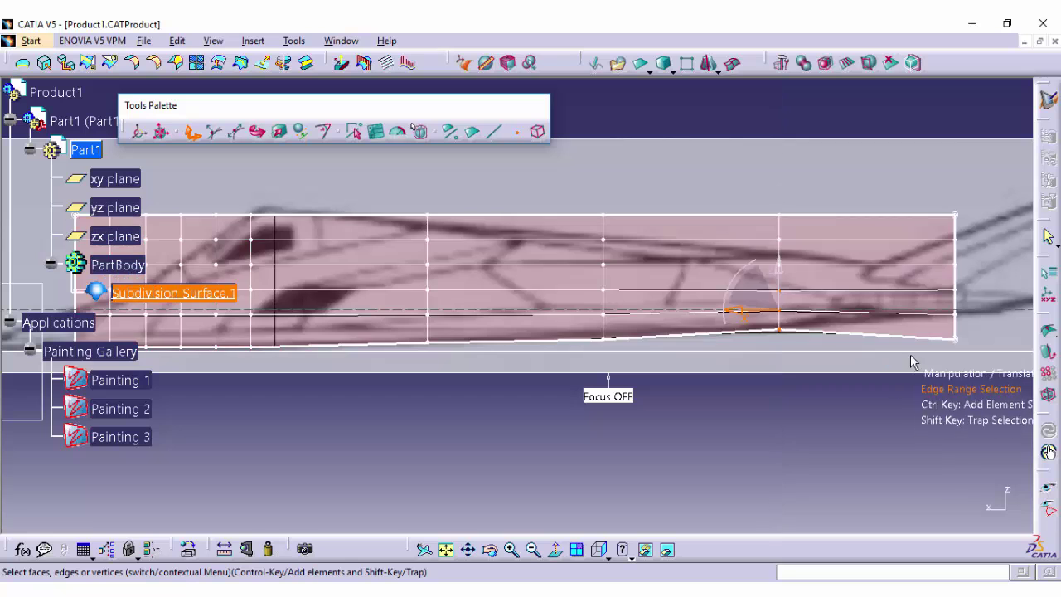
{"action": "left_click_drag", "start_coordinate": [955, 300], "coordinate": [955, 271]}
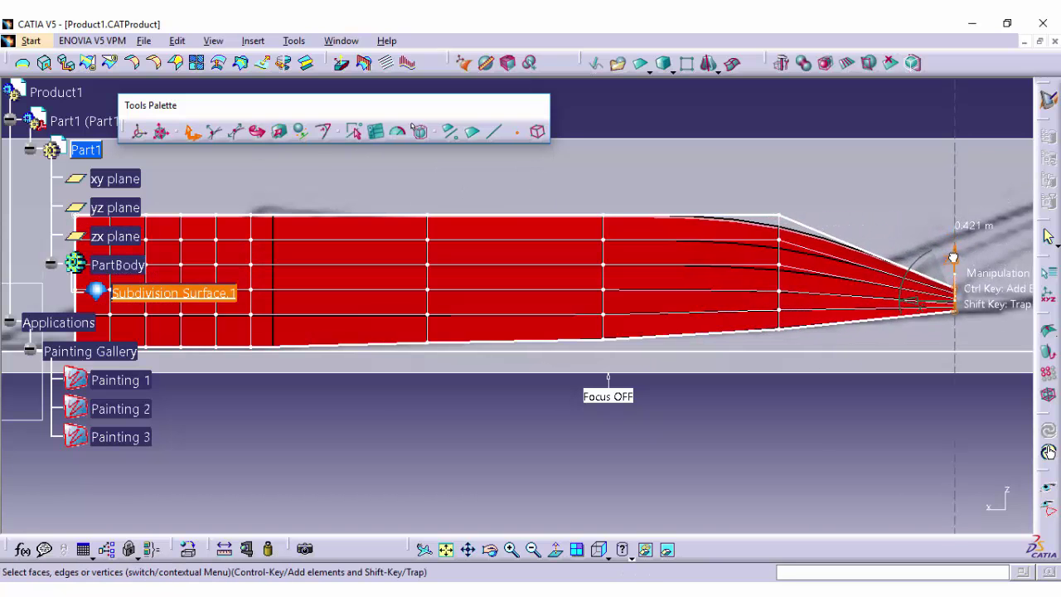
{"action": "left_click_drag", "start_coordinate": [953, 257], "coordinate": [954, 259]}
{"action": "left_click_drag", "start_coordinate": [912, 304], "coordinate": [889, 304]}
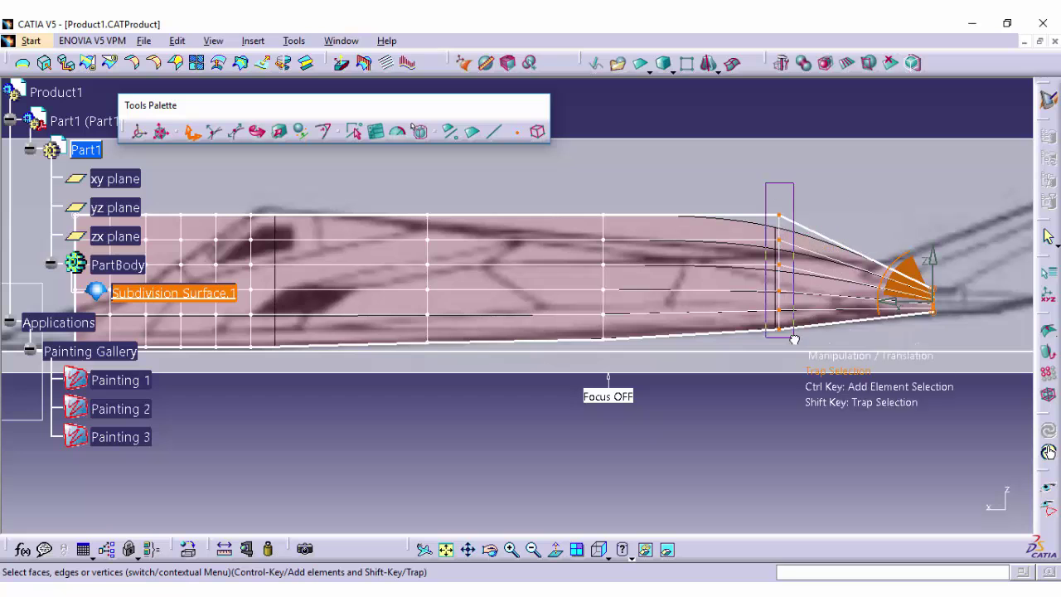
Step: Lower the upper points of the three columns ahead of the tail end to the blueprint's upper fuselage outline
{"action": "left_click_drag", "start_coordinate": [779, 201], "coordinate": [772, 240]}
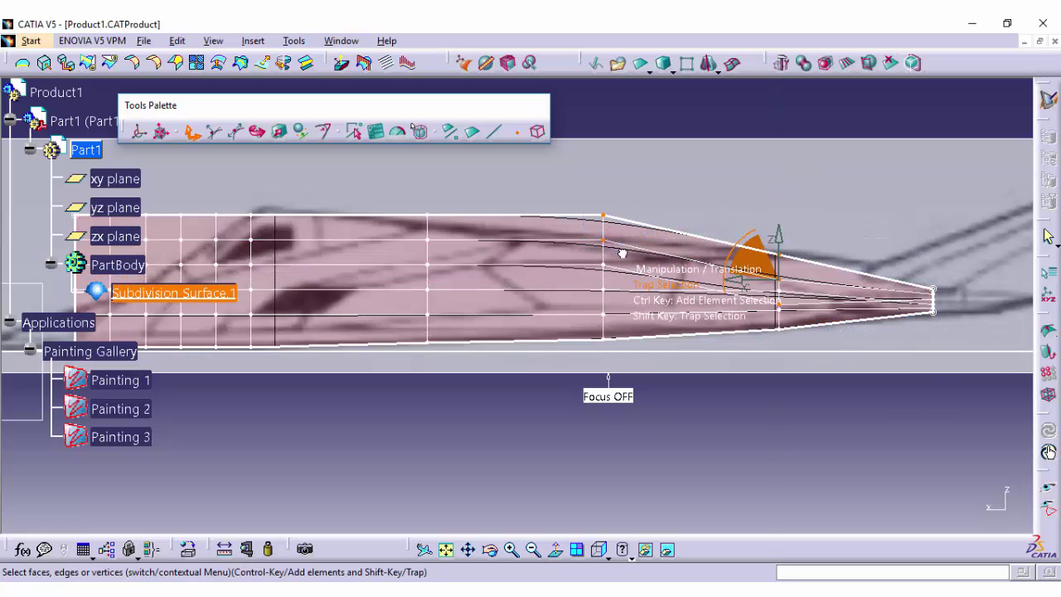
{"action": "left_click", "coordinate": [604, 228]}
{"action": "left_click_drag", "start_coordinate": [604, 184], "coordinate": [607, 208]}
{"action": "left_click_drag", "start_coordinate": [606, 246], "coordinate": [603, 247]}
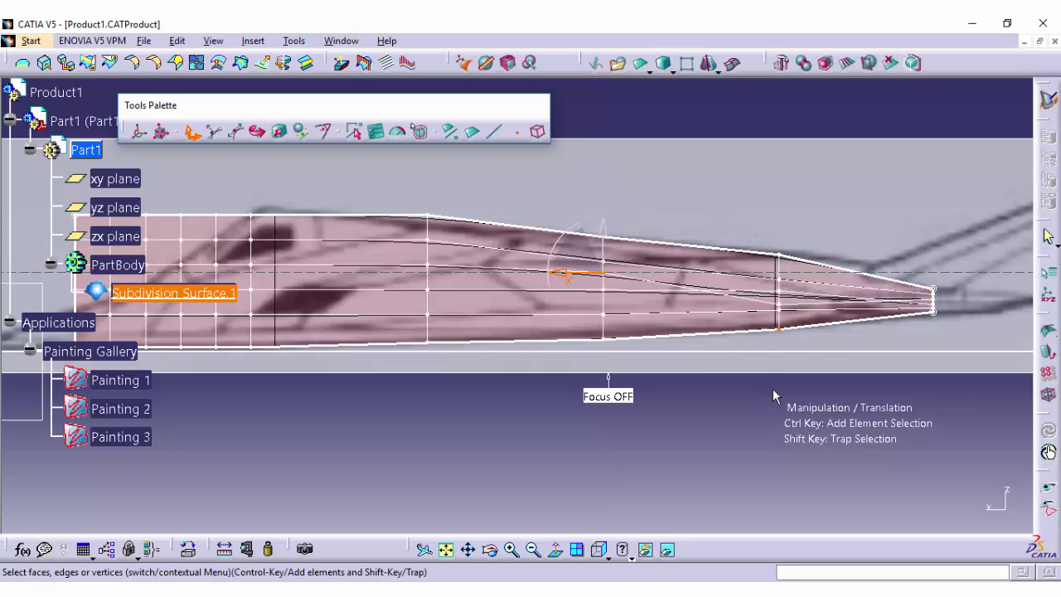
{"action": "left_click", "coordinate": [427, 219]}
{"action": "left_click_drag", "start_coordinate": [427, 219], "coordinate": [428, 177]}
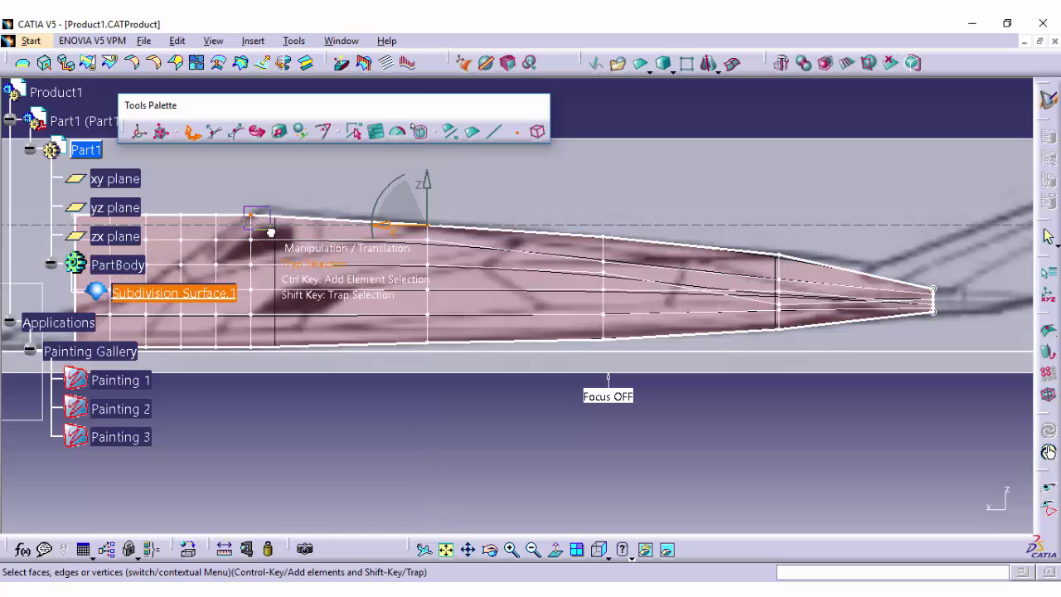
Step: Trap-select the top points near the cockpit and translate them rearward and up to the cockpit peak in the side view
{"action": "left_click", "coordinate": [251, 216]}
{"action": "left_click_drag", "start_coordinate": [214, 217], "coordinate": [248, 215]}
{"action": "left_click_drag", "start_coordinate": [287, 180], "coordinate": [284, 172]}
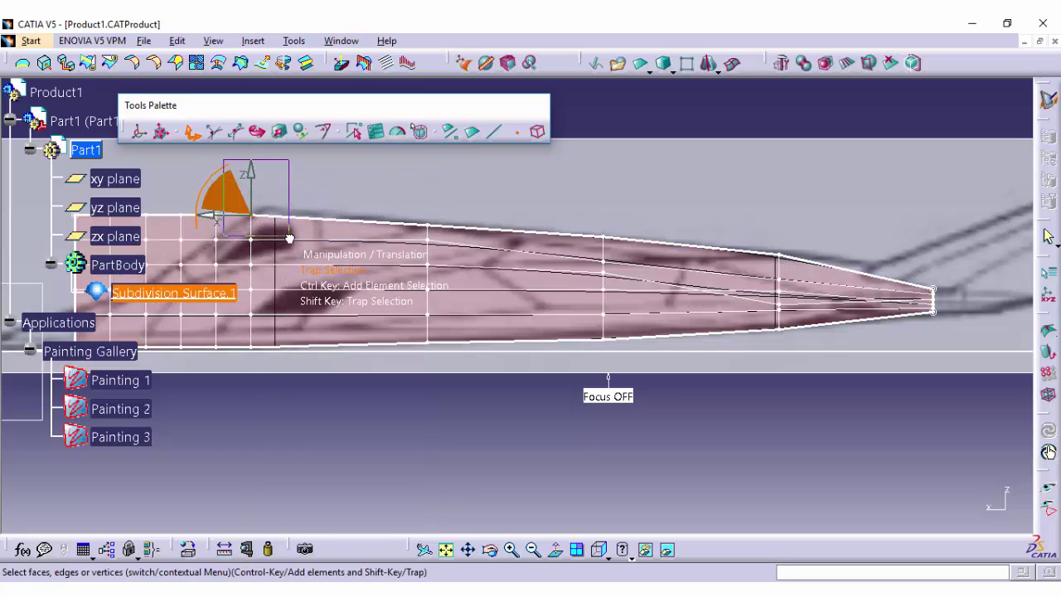
{"action": "left_click_drag", "start_coordinate": [289, 238], "coordinate": [289, 239]}
{"action": "left_click_drag", "start_coordinate": [214, 216], "coordinate": [234, 215]}
{"action": "left_click_drag", "start_coordinate": [274, 180], "coordinate": [275, 172]}
Step: Trap-select the frontmost column of points at the nose and scale it down along Z with Affinity
{"action": "left_click", "coordinate": [469, 551]}
{"action": "left_click_drag", "start_coordinate": [415, 333], "coordinate": [696, 327]}
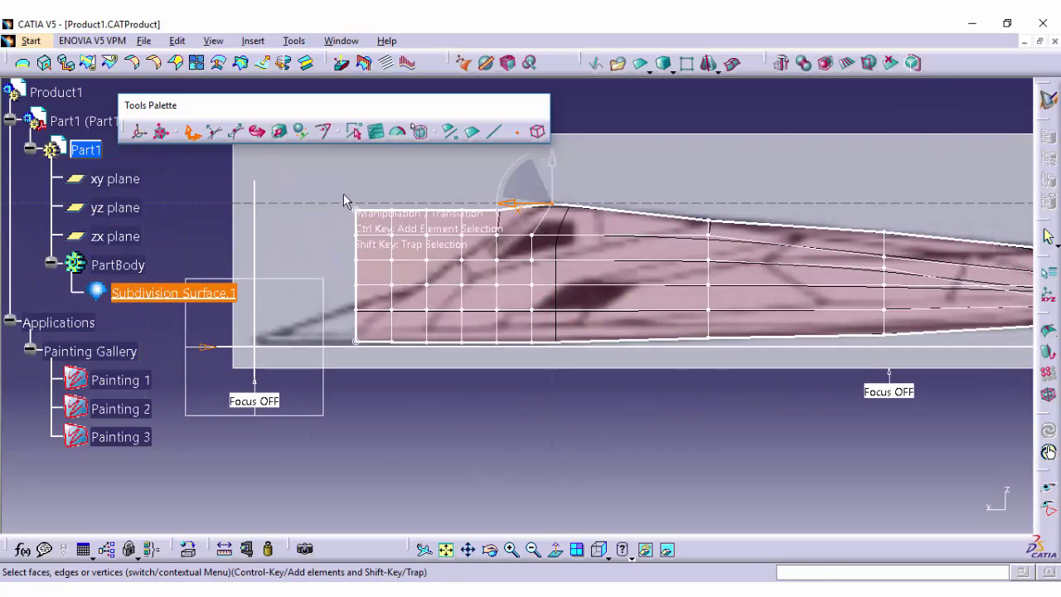
{"action": "left_click_drag", "start_coordinate": [340, 188], "coordinate": [378, 359]}
{"action": "left_click", "coordinate": [280, 132]}
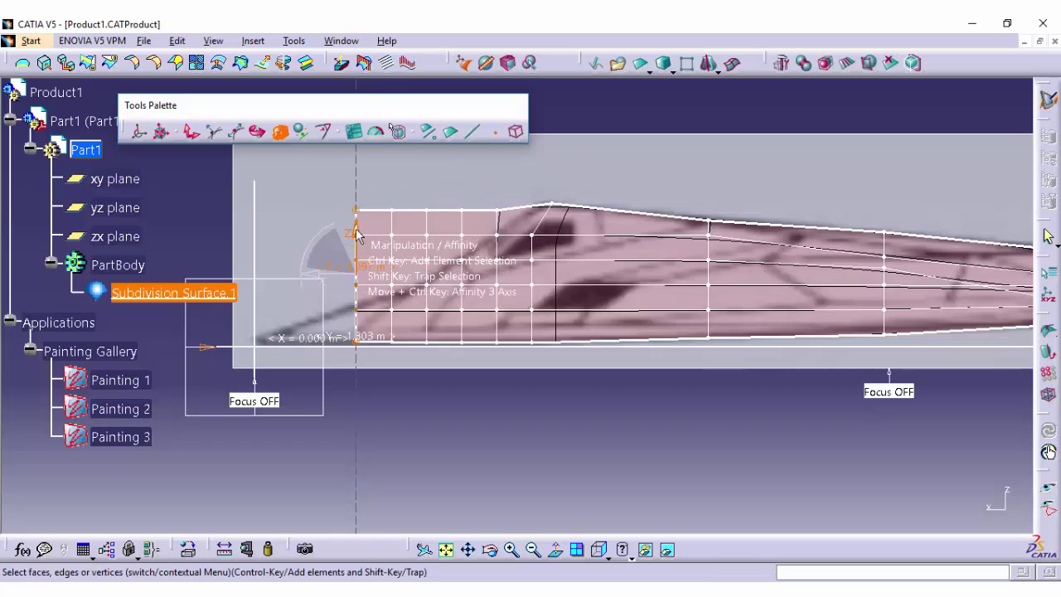
{"action": "left_click_drag", "start_coordinate": [357, 230], "coordinate": [352, 255]}
Step: Trap-select the second column of points behind the nose end and reduce its height along Z with Affinity
{"action": "left_click", "coordinate": [193, 132]}
{"action": "left_click_drag", "start_coordinate": [372, 193], "coordinate": [403, 358]}
{"action": "left_click", "coordinate": [280, 132]}
{"action": "left_click_drag", "start_coordinate": [390, 231], "coordinate": [390, 272]}
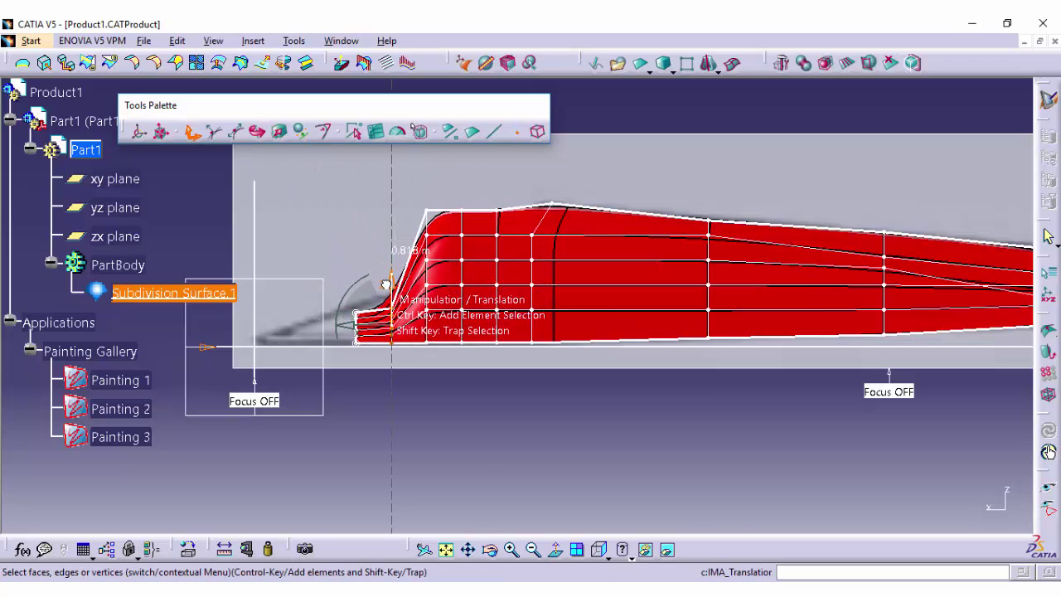
Step: Scale the frontmost column of nose points down along Z with Affinity and lower it onto the fuselage's base line
{"action": "left_click", "coordinate": [497, 133]}
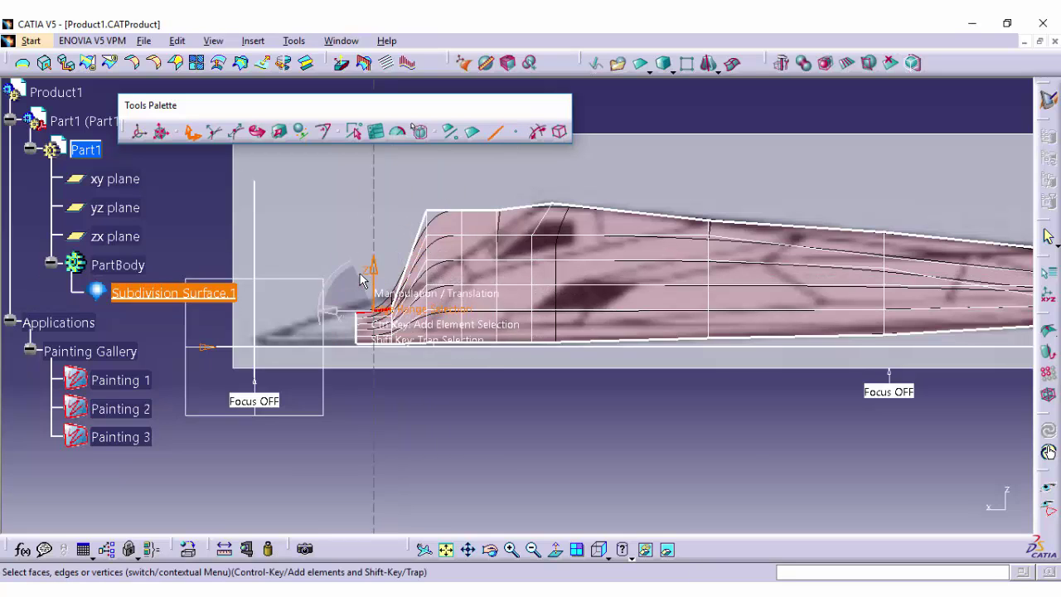
{"action": "left_click_drag", "start_coordinate": [383, 311], "coordinate": [376, 262]}
{"action": "left_click_drag", "start_coordinate": [348, 296], "coordinate": [359, 359]}
{"action": "left_click", "coordinate": [516, 131]}
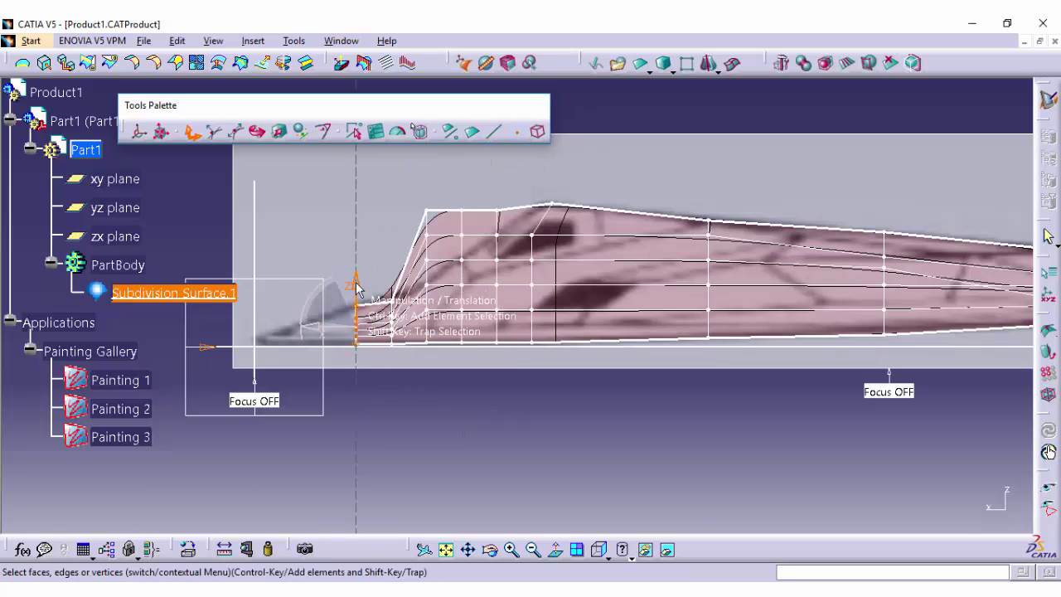
{"action": "left_click", "coordinate": [279, 131]}
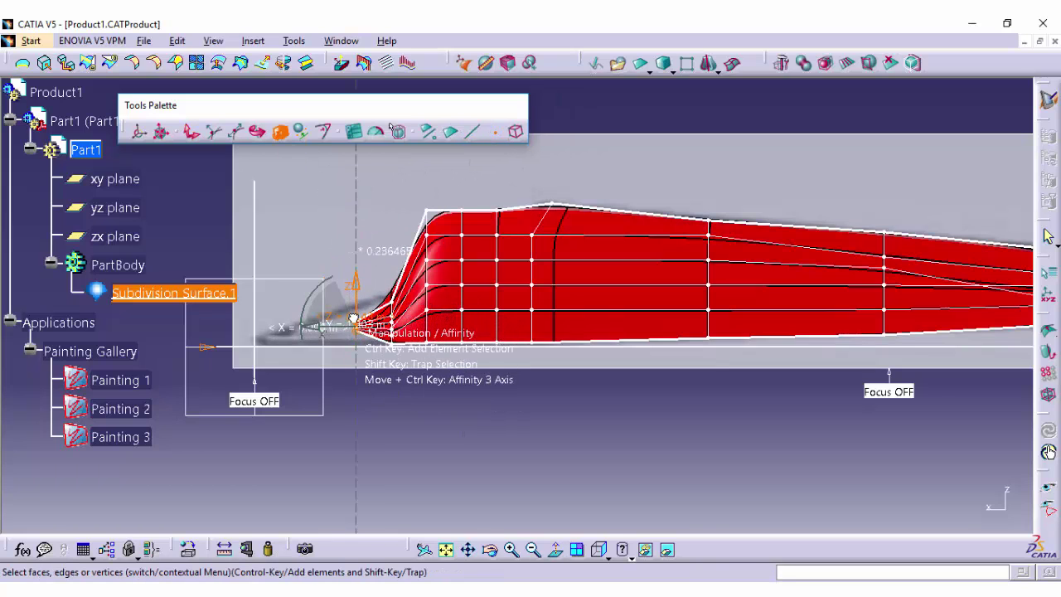
{"action": "left_click", "coordinate": [192, 131]}
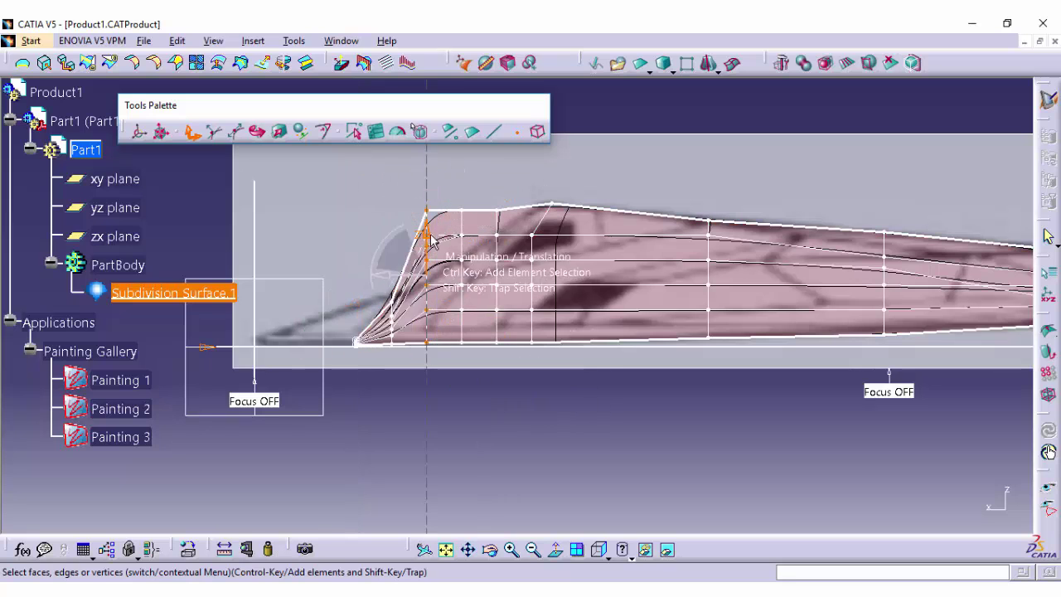
Step: Scale the third nose column down along Z with Affinity and translate it down toward the fuselage's base line
{"action": "left_click", "coordinate": [278, 131]}
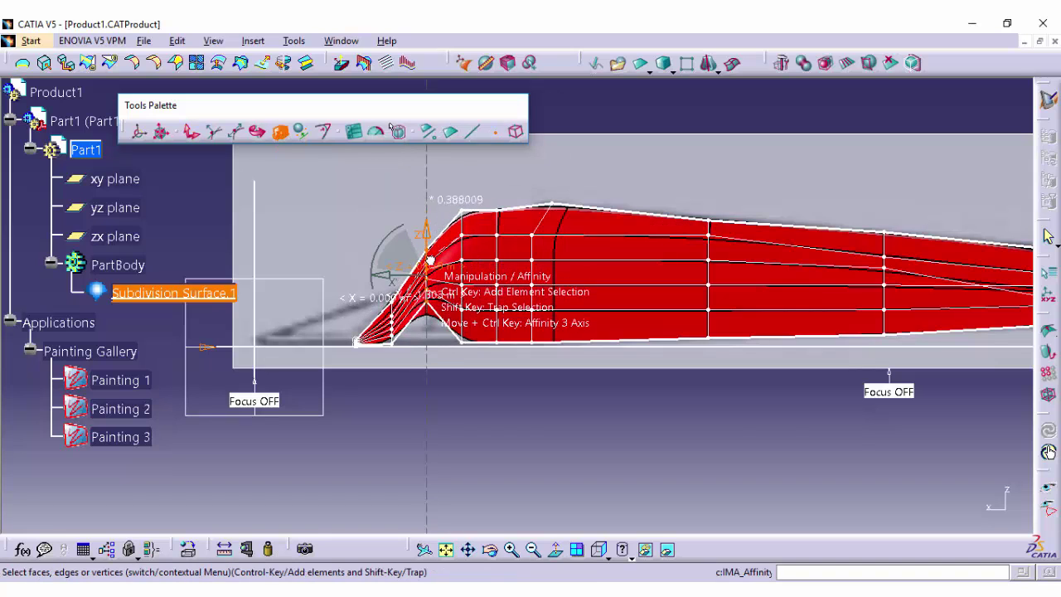
{"action": "left_click", "coordinate": [191, 132]}
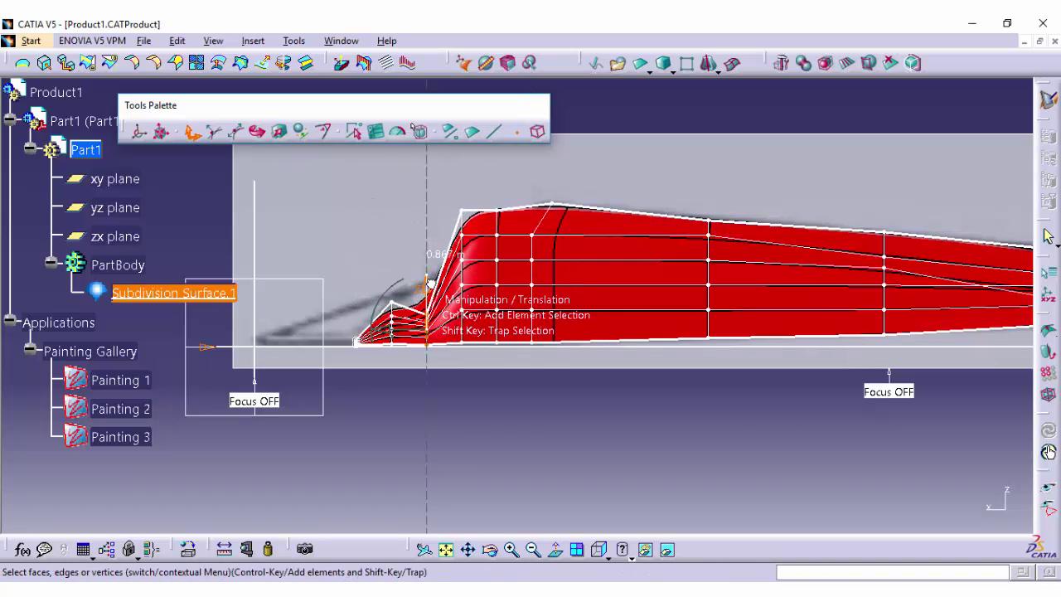
{"action": "left_click_drag", "start_coordinate": [430, 285], "coordinate": [430, 284]}
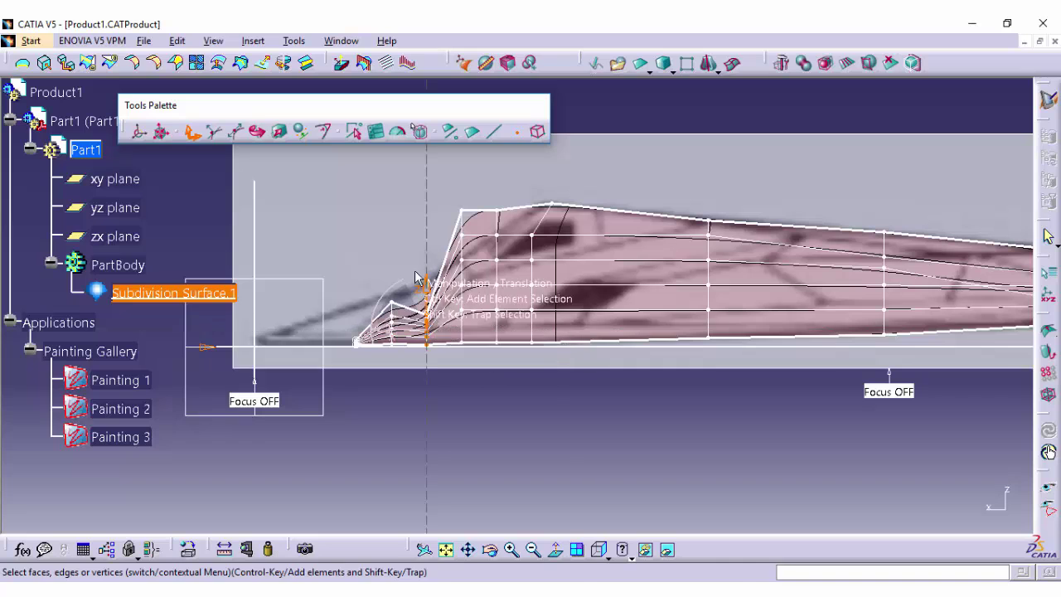
{"action": "left_click", "coordinate": [279, 131]}
{"action": "left_click_drag", "start_coordinate": [428, 278], "coordinate": [468, 218]}
Step: Translate the top points of the second to fifth nose columns vertically onto the blueprint's sloping nose and canopy outline
{"action": "left_click", "coordinate": [392, 306]}
{"action": "left_click", "coordinate": [468, 240]}
{"action": "left_click", "coordinate": [393, 308]}
{"action": "left_click_drag", "start_coordinate": [392, 265], "coordinate": [393, 271]}
{"action": "left_click_drag", "start_coordinate": [507, 229], "coordinate": [508, 230]}
{"action": "left_click_drag", "start_coordinate": [498, 177], "coordinate": [499, 191]}
{"action": "mouse_move", "coordinate": [488, 226]}
{"action": "left_mouse_down"}
{"action": "mouse_move", "coordinate": [505, 242]}
{"action": "mouse_move", "coordinate": [500, 217]}
{"action": "mouse_move", "coordinate": [506, 231]}
{"action": "left_mouse_up"}
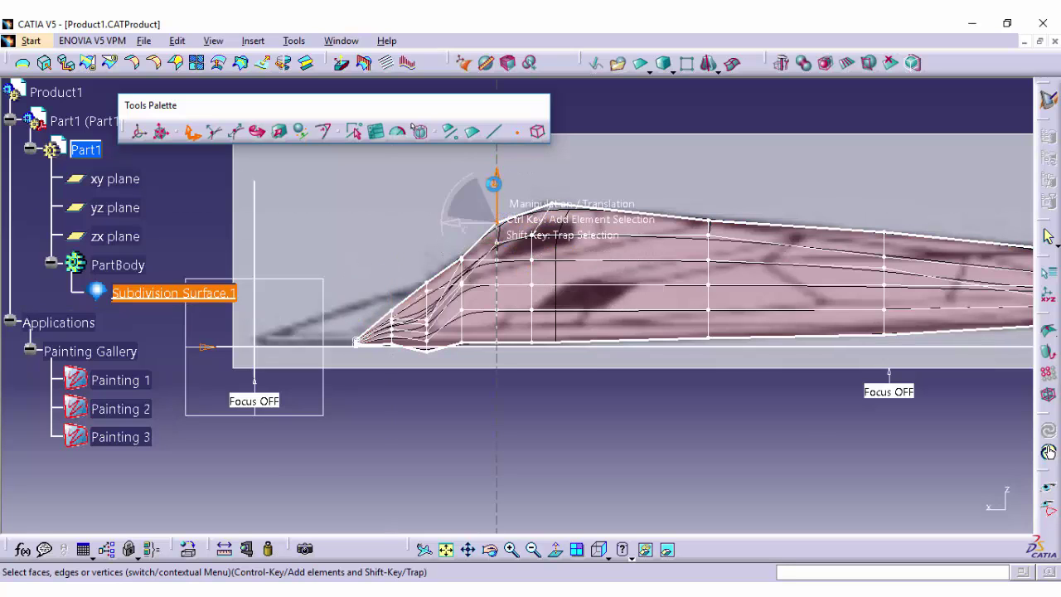
{"action": "left_click_drag", "start_coordinate": [495, 183], "coordinate": [559, 224]}
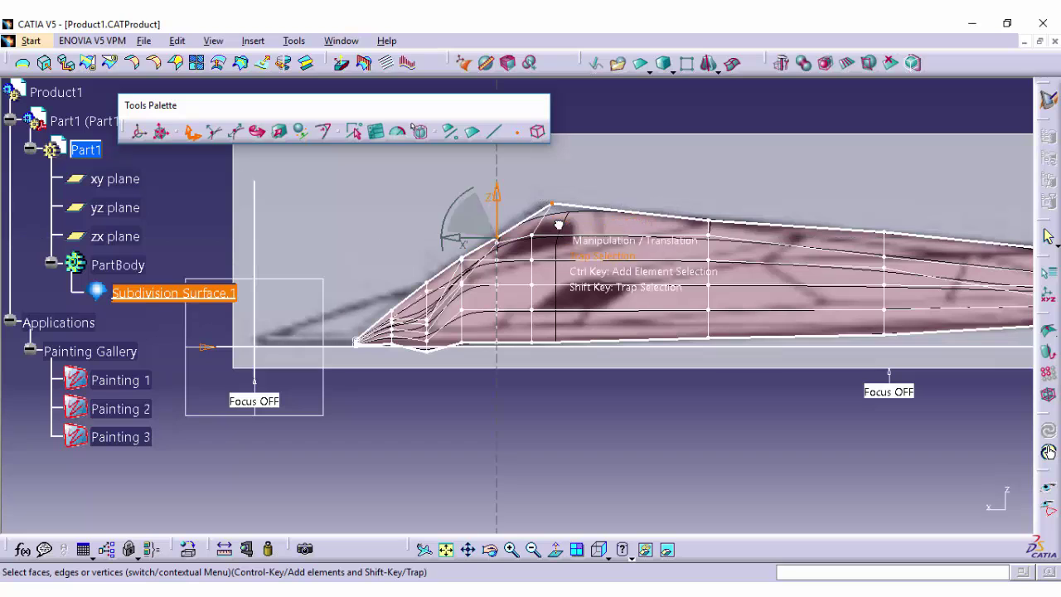
Step: Raise the cockpit peak points and shift them slightly forward, and level the bottom points of the front nose columns
{"action": "left_click_drag", "start_coordinate": [553, 172], "coordinate": [553, 163]}
{"action": "left_click_drag", "start_coordinate": [517, 201], "coordinate": [507, 199]}
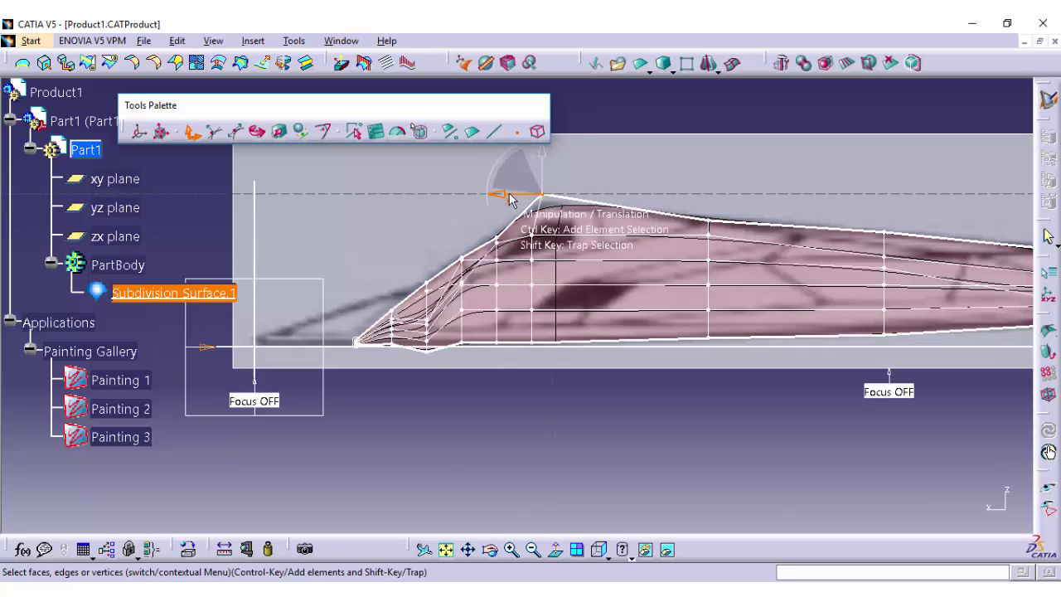
{"action": "left_click_drag", "start_coordinate": [417, 366], "coordinate": [432, 309]}
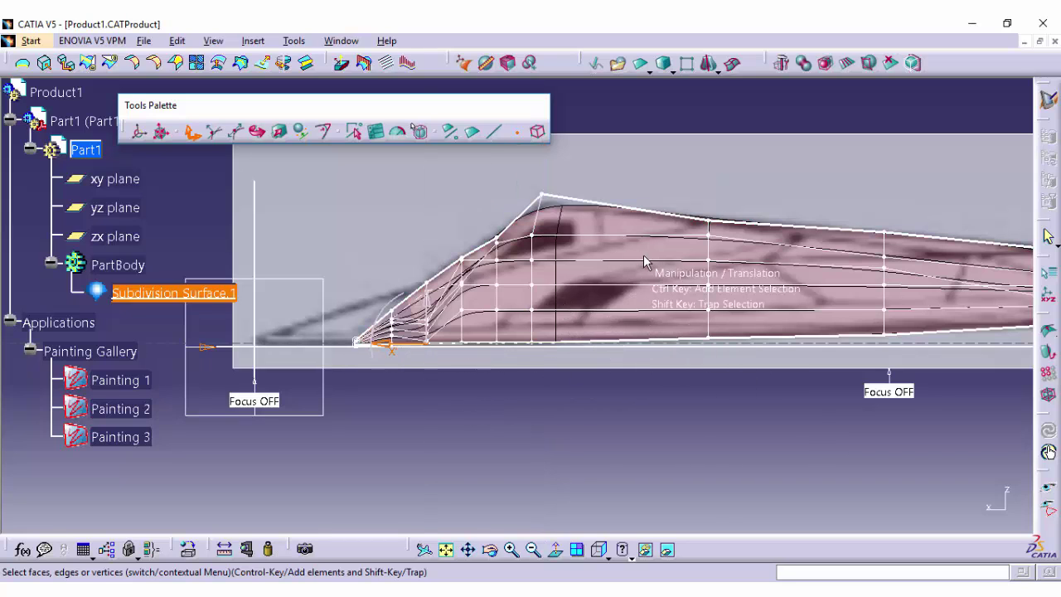
Step: Cut the faces behind the cockpit peak with Face Cutting, using 4 sections, and reopen the surface for point editing
{"action": "left_click", "coordinate": [848, 63]}
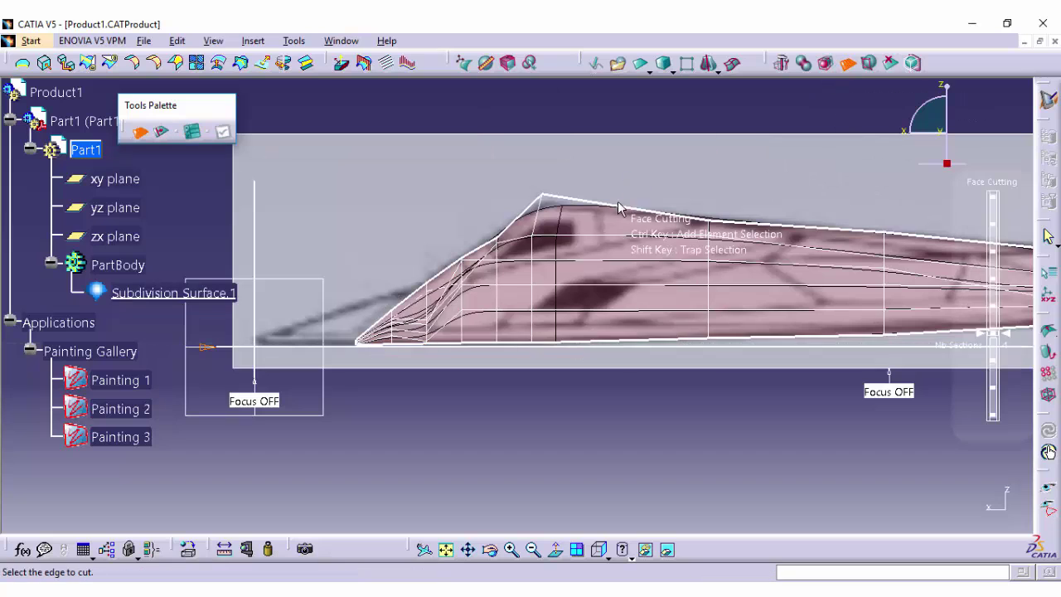
{"action": "left_click", "coordinate": [626, 207]}
{"action": "left_click", "coordinate": [626, 207]}
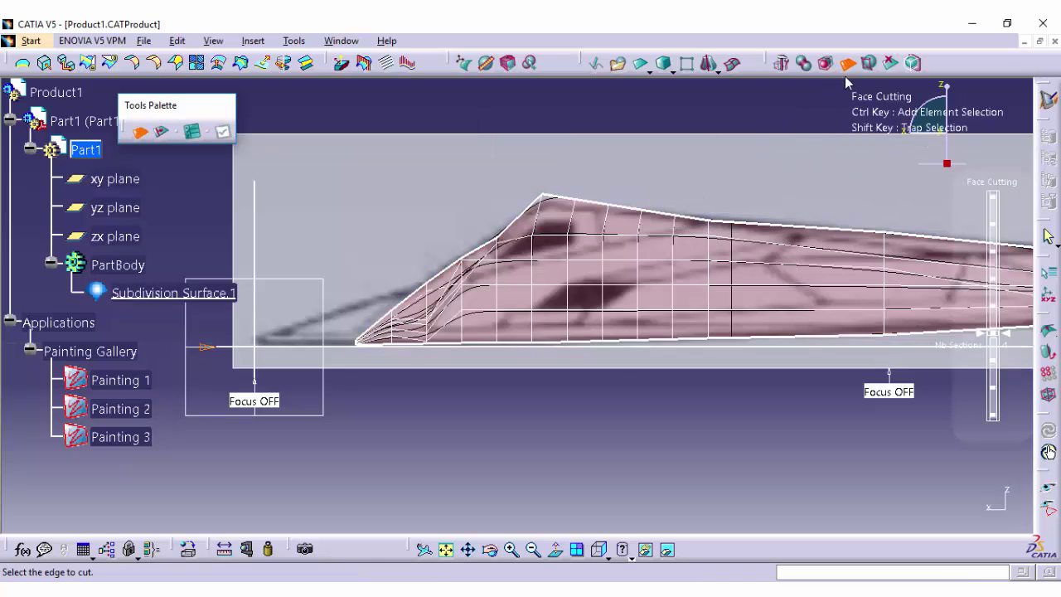
{"action": "left_click", "coordinate": [847, 65]}
{"action": "double_click", "coordinate": [603, 226]}
Step: Translate the top points of the new sections behind the cockpit peak onto the blueprint's upper fuselage outline
{"action": "left_click", "coordinate": [577, 200]}
{"action": "left_click_drag", "start_coordinate": [575, 153], "coordinate": [575, 162]}
{"action": "left_click_drag", "start_coordinate": [521, 213], "coordinate": [492, 214]}
{"action": "left_click", "coordinate": [610, 206]}
{"action": "left_click_drag", "start_coordinate": [610, 170], "coordinate": [553, 170]}
{"action": "left_click", "coordinate": [548, 208]}
{"action": "left_click_drag", "start_coordinate": [510, 210], "coordinate": [521, 212]}
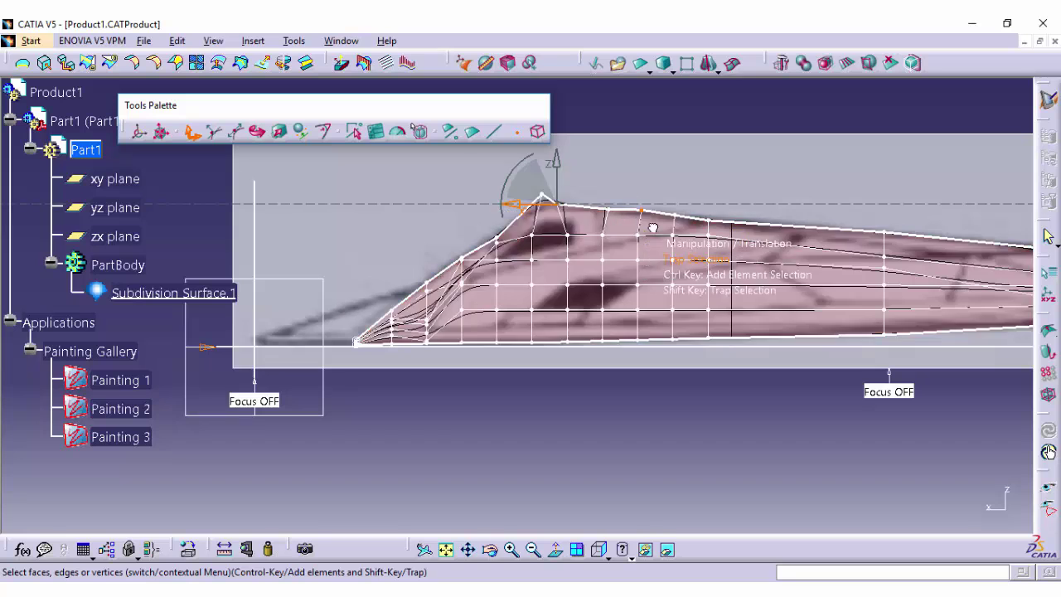
{"action": "left_click", "coordinate": [641, 212]}
{"action": "left_click_drag", "start_coordinate": [641, 170], "coordinate": [671, 179]}
{"action": "left_click", "coordinate": [675, 217]}
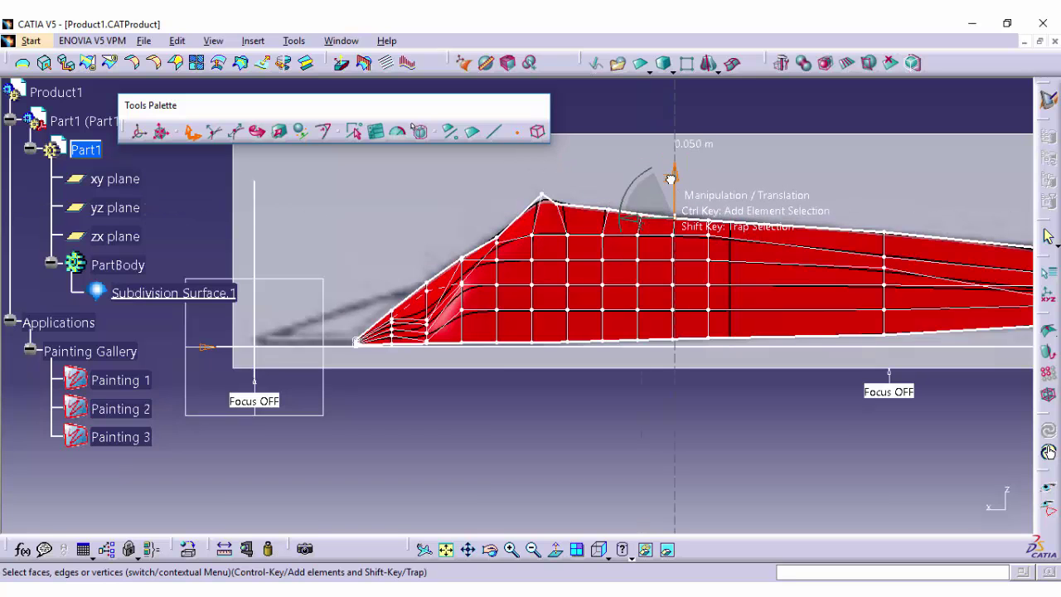
Step: Move the tail-end column of points forward by about 0.8 m and adjust its height along Z with Affinity
{"action": "left_click", "coordinate": [469, 549]}
{"action": "left_click_drag", "start_coordinate": [757, 342], "coordinate": [483, 358]}
{"action": "left_click", "coordinate": [935, 295]}
{"action": "left_click_drag", "start_coordinate": [935, 256], "coordinate": [935, 242]}
{"action": "left_click_drag", "start_coordinate": [953, 269], "coordinate": [842, 308]}
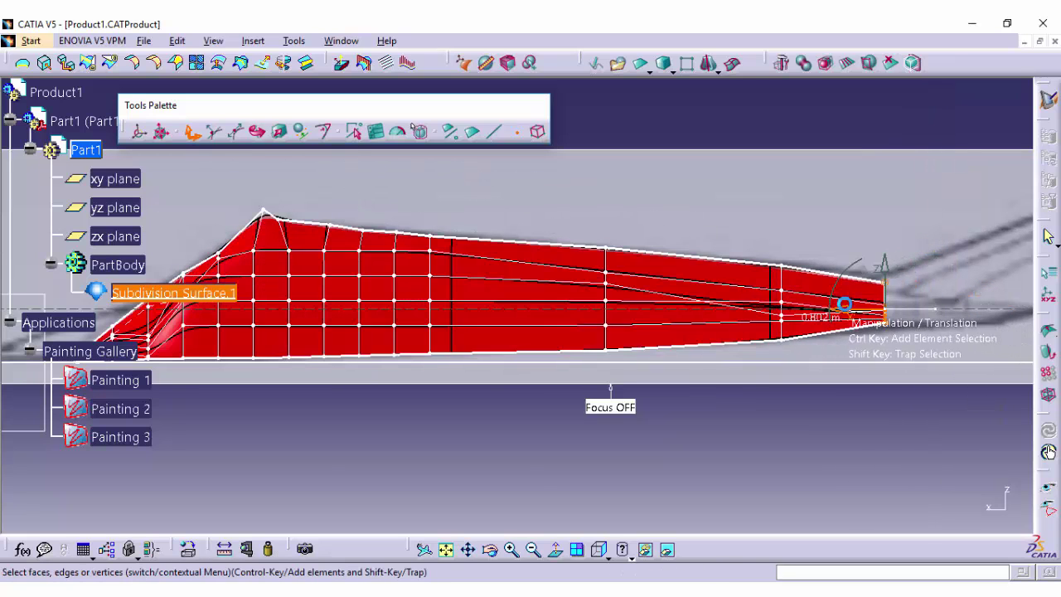
{"action": "left_click", "coordinate": [280, 134]}
{"action": "left_click_drag", "start_coordinate": [883, 264], "coordinate": [882, 265]}
Step: Raise the upper interior points of the third nose column so its mesh lines run smoothly toward the nose tip
{"action": "left_click_drag", "start_coordinate": [365, 348], "coordinate": [741, 329]}
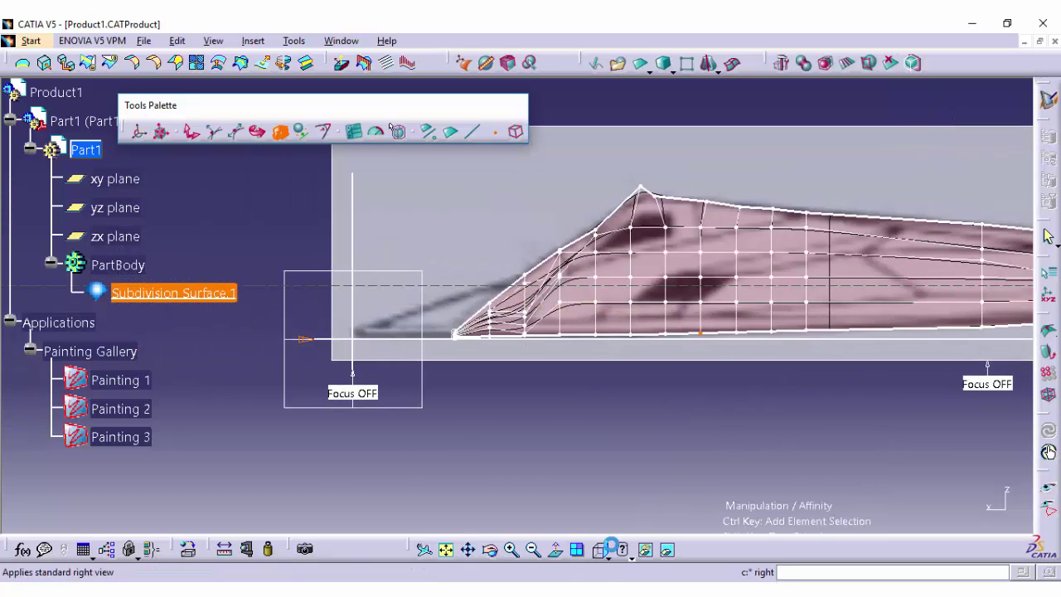
{"action": "left_click", "coordinate": [513, 554]}
{"action": "left_click", "coordinate": [513, 557]}
{"action": "left_click", "coordinate": [513, 556]}
{"action": "left_click", "coordinate": [513, 556]}
{"action": "left_click", "coordinate": [513, 556]}
{"action": "left_click", "coordinate": [511, 550]}
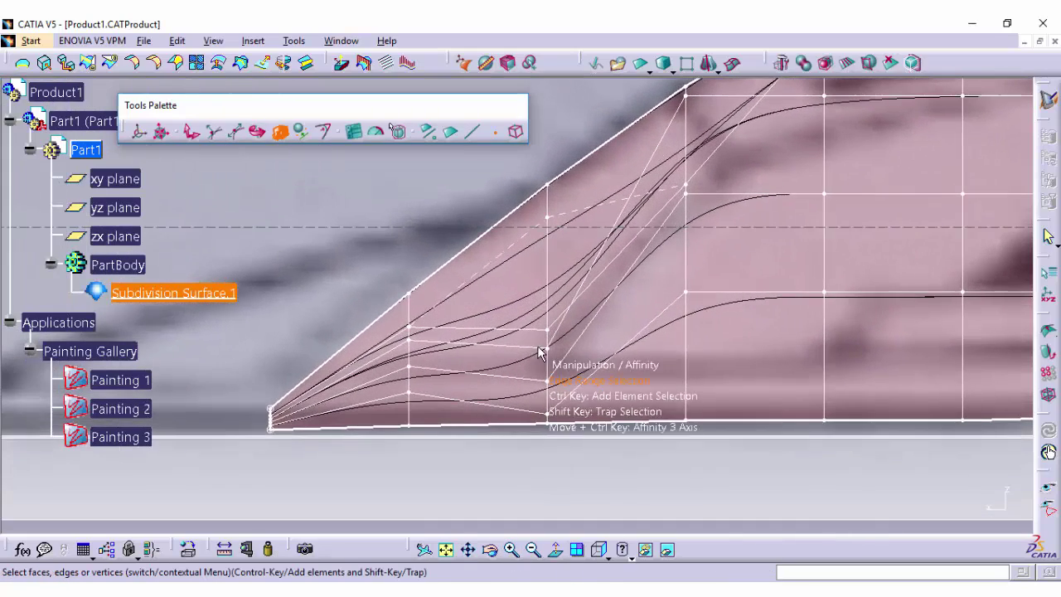
{"action": "left_click_drag", "start_coordinate": [548, 288], "coordinate": [544, 192]}
{"action": "left_click", "coordinate": [192, 133]}
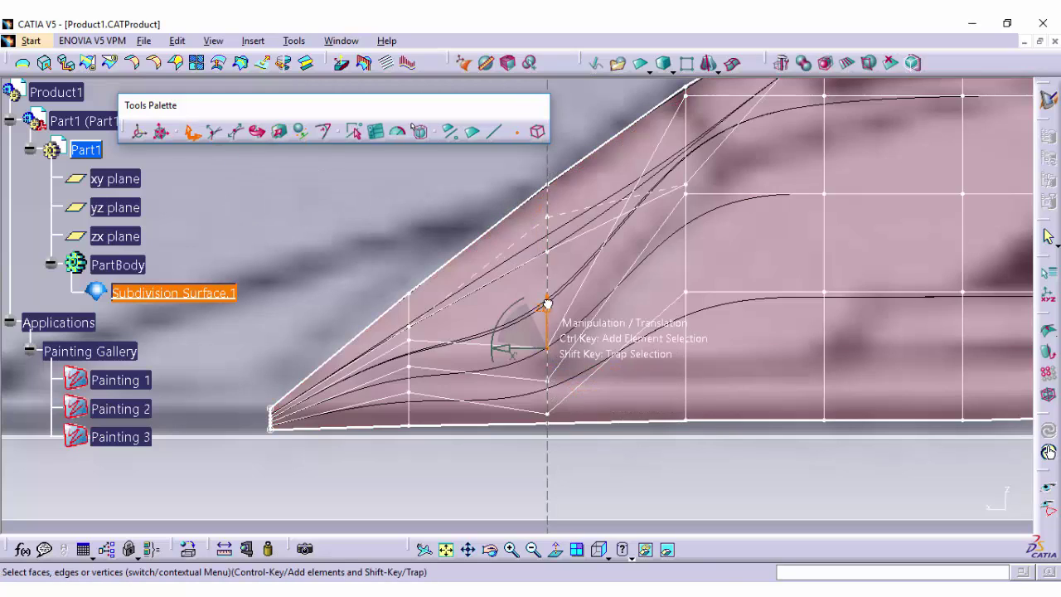
{"action": "left_click_drag", "start_coordinate": [547, 303], "coordinate": [554, 243]}
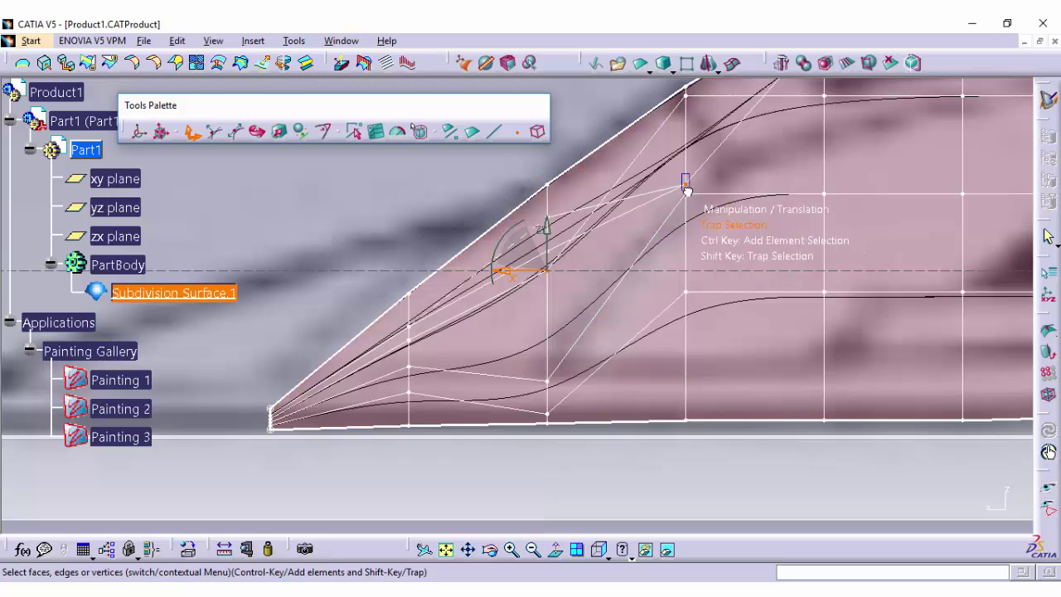
Step: Respace the remaining interior points of the third and fourth nose columns vertically so the mesh lines no longer cross
{"action": "left_click", "coordinate": [687, 185]}
{"action": "left_click_drag", "start_coordinate": [687, 155], "coordinate": [688, 133]}
{"action": "left_click_drag", "start_coordinate": [553, 394], "coordinate": [555, 286]}
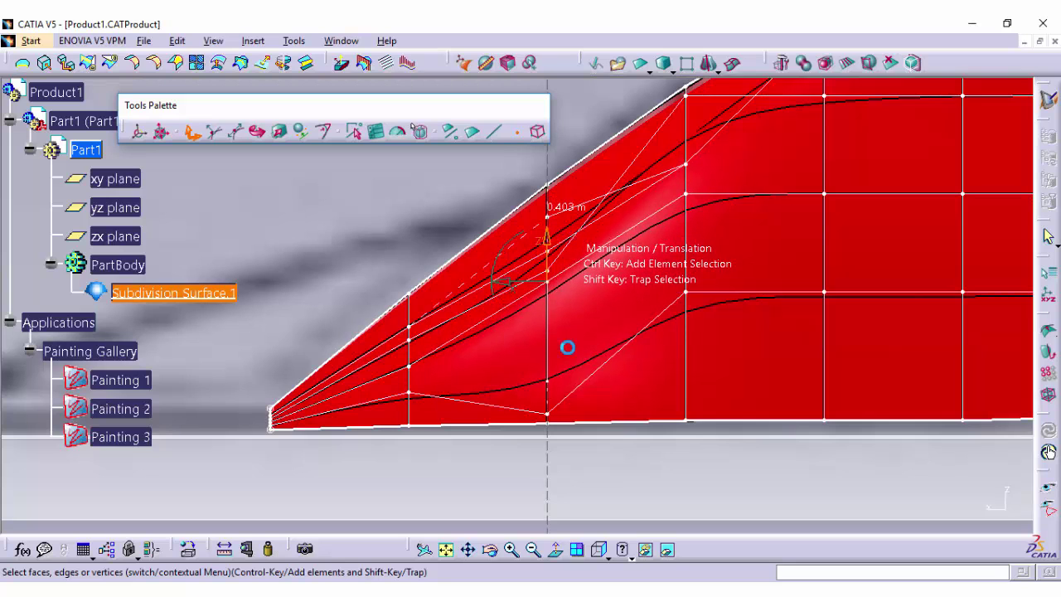
{"action": "mouse_move", "coordinate": [567, 347]}
{"action": "left_mouse_down"}
{"action": "mouse_move", "coordinate": [554, 384]}
{"action": "mouse_move", "coordinate": [563, 311]}
{"action": "left_mouse_up"}
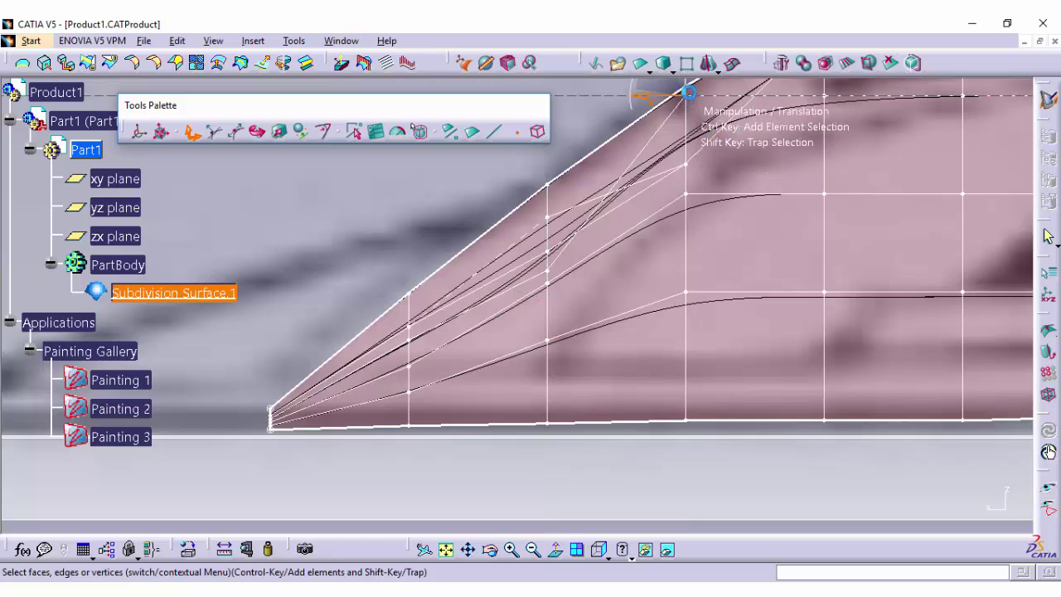
{"action": "left_click_drag", "start_coordinate": [689, 93], "coordinate": [686, 172]}
{"action": "left_click_drag", "start_coordinate": [547, 217], "coordinate": [570, 242]}
{"action": "left_click_drag", "start_coordinate": [687, 172], "coordinate": [684, 122]}
{"action": "left_click", "coordinate": [547, 251]}
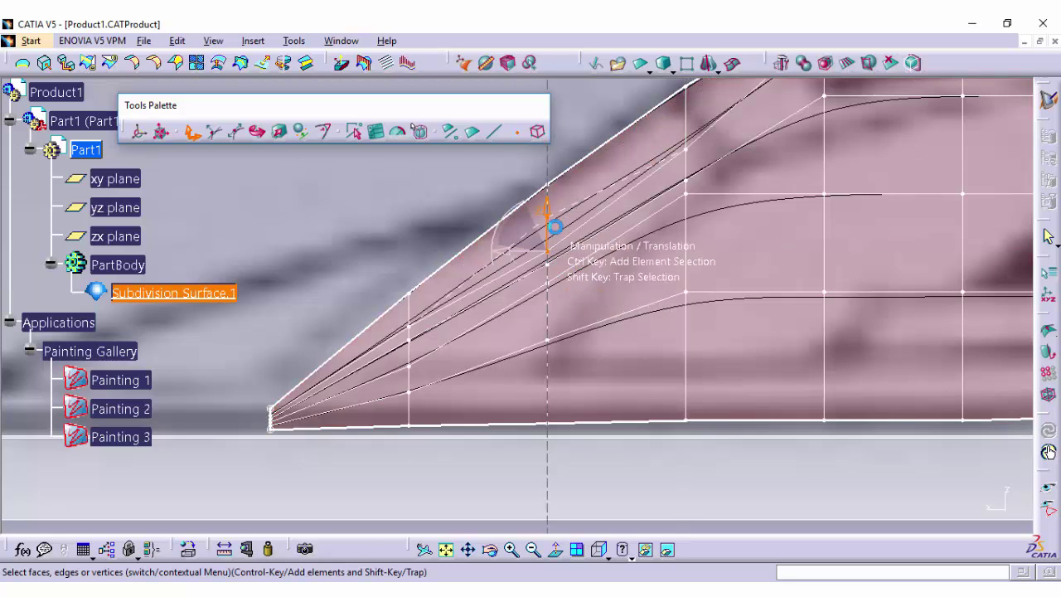
{"action": "mouse_move", "coordinate": [551, 214]}
{"action": "left_mouse_down"}
{"action": "mouse_move", "coordinate": [553, 197]}
{"action": "mouse_move", "coordinate": [543, 199]}
{"action": "left_mouse_up"}
Step: Fine-tune the heights of the second column's lower interior points and the fourth column's interior points to even the fan
{"action": "left_click", "coordinate": [408, 367]}
{"action": "left_click_drag", "start_coordinate": [410, 323], "coordinate": [409, 347]}
{"action": "left_click", "coordinate": [409, 392]}
{"action": "left_click_drag", "start_coordinate": [684, 176], "coordinate": [681, 184]}
{"action": "left_click", "coordinate": [685, 148]}
{"action": "left_click_drag", "start_coordinate": [685, 109], "coordinate": [684, 101]}
{"action": "left_click", "coordinate": [684, 290]}
{"action": "left_click_drag", "start_coordinate": [684, 255], "coordinate": [684, 265]}
Step: Select the nose-tip column of points and reduce its height slightly along Z with Affinity
{"action": "left_click", "coordinate": [270, 420]}
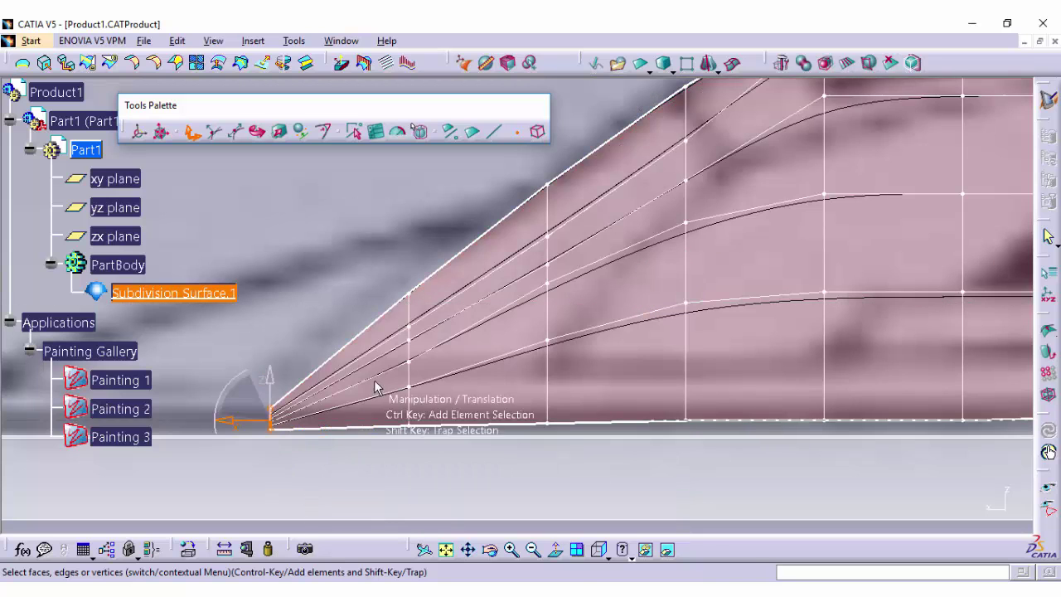
{"action": "left_click", "coordinate": [280, 132]}
{"action": "mouse_move", "coordinate": [268, 380]}
{"action": "left_mouse_down"}
{"action": "mouse_move", "coordinate": [265, 449]}
{"action": "mouse_move", "coordinate": [268, 383]}
{"action": "left_mouse_up"}
{"action": "left_click", "coordinate": [192, 132]}
Step: Examine the nose points and cross-sections from the front against the front-view blueprint
{"action": "left_click", "coordinate": [609, 558]}
{"action": "left_click", "coordinate": [622, 434]}
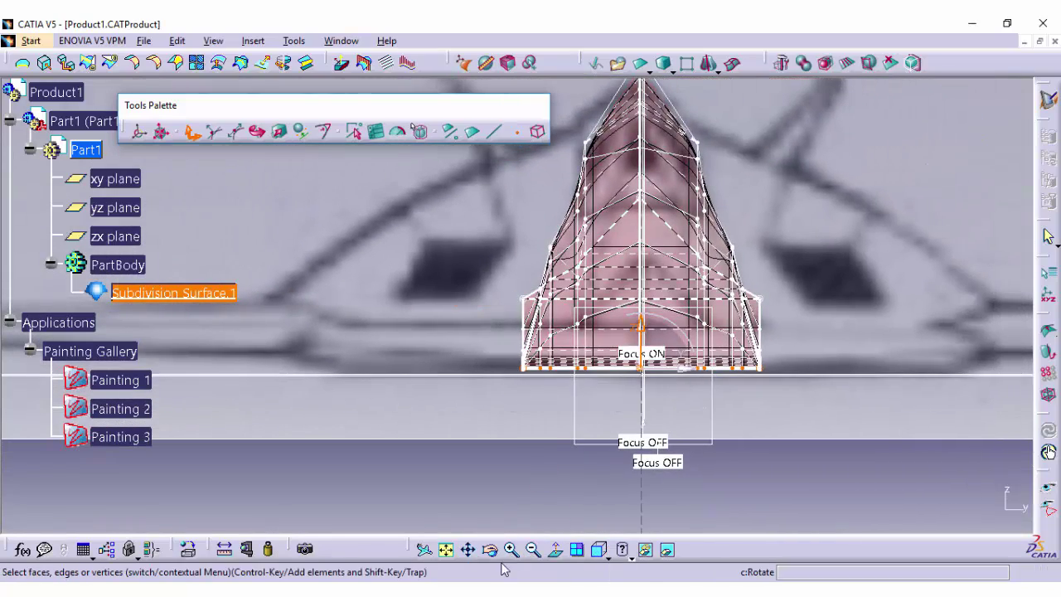
{"action": "left_click", "coordinate": [512, 550]}
{"action": "left_click", "coordinate": [490, 550]}
{"action": "left_click_drag", "start_coordinate": [583, 370], "coordinate": [643, 362]}
{"action": "left_click", "coordinate": [609, 558]}
{"action": "left_click", "coordinate": [637, 421]}
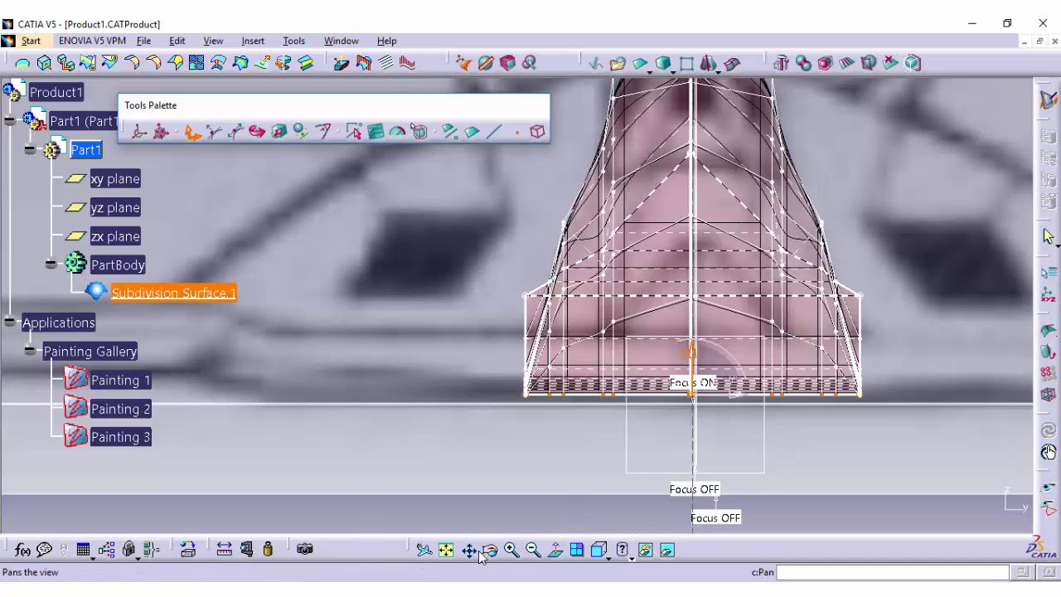
{"action": "left_click", "coordinate": [479, 551]}
{"action": "left_click_drag", "start_coordinate": [651, 441], "coordinate": [519, 454]}
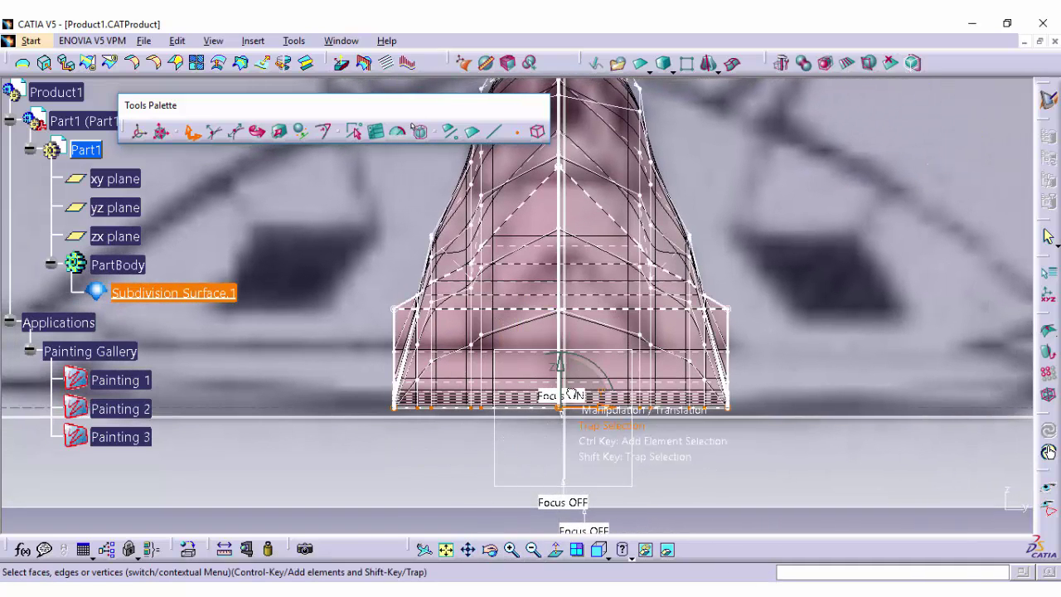
{"action": "left_click_drag", "start_coordinate": [727, 312], "coordinate": [724, 315], "text": "shift"}
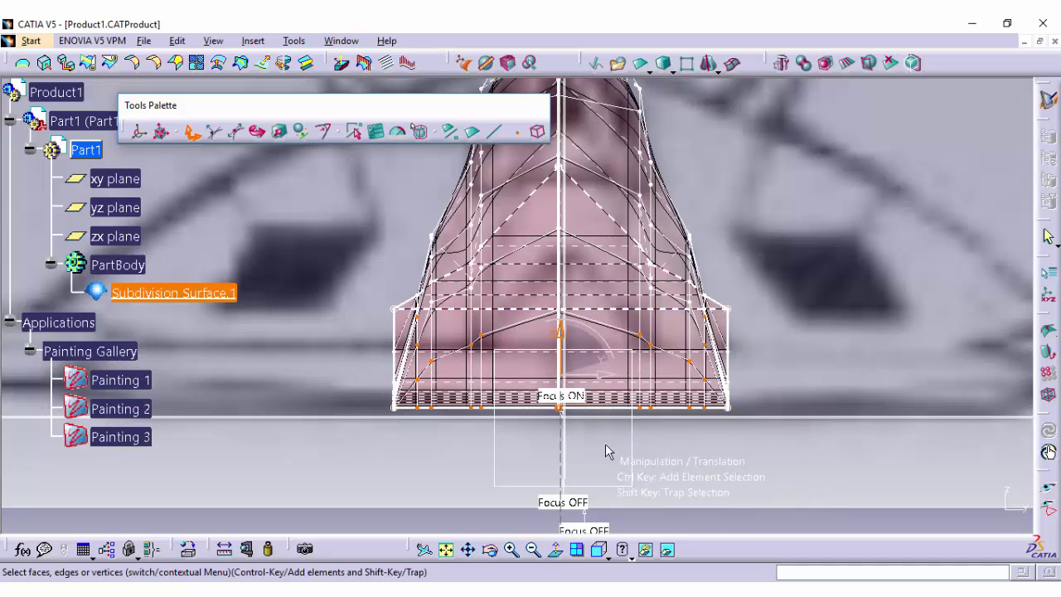
Step: In the plan view, scale the frontmost row of nose points along Y with Affinity down to the centreline
{"action": "left_click", "coordinate": [610, 560]}
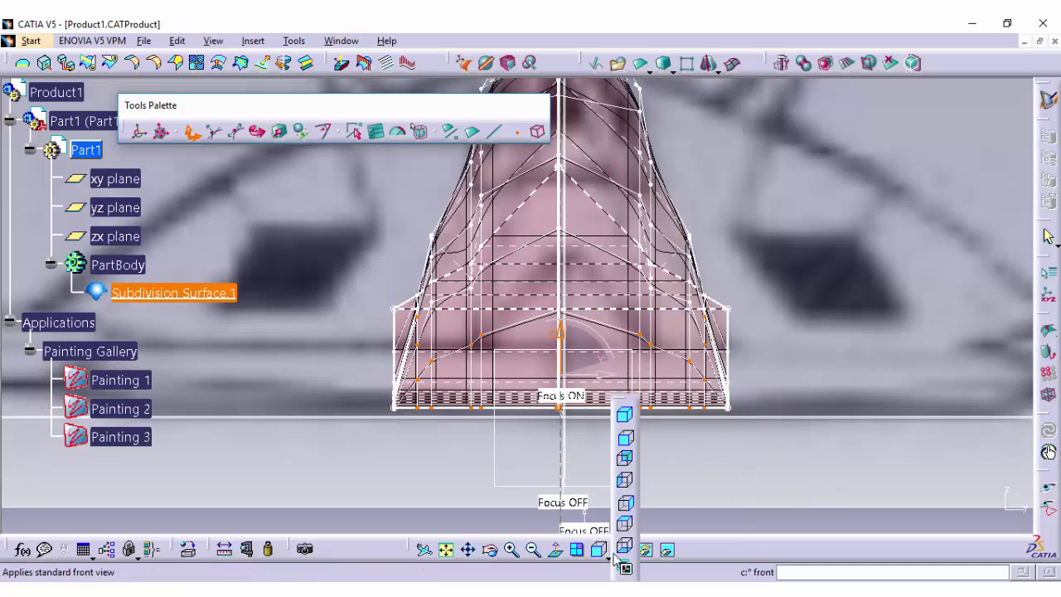
{"action": "left_click", "coordinate": [628, 545]}
{"action": "left_click", "coordinate": [533, 550]}
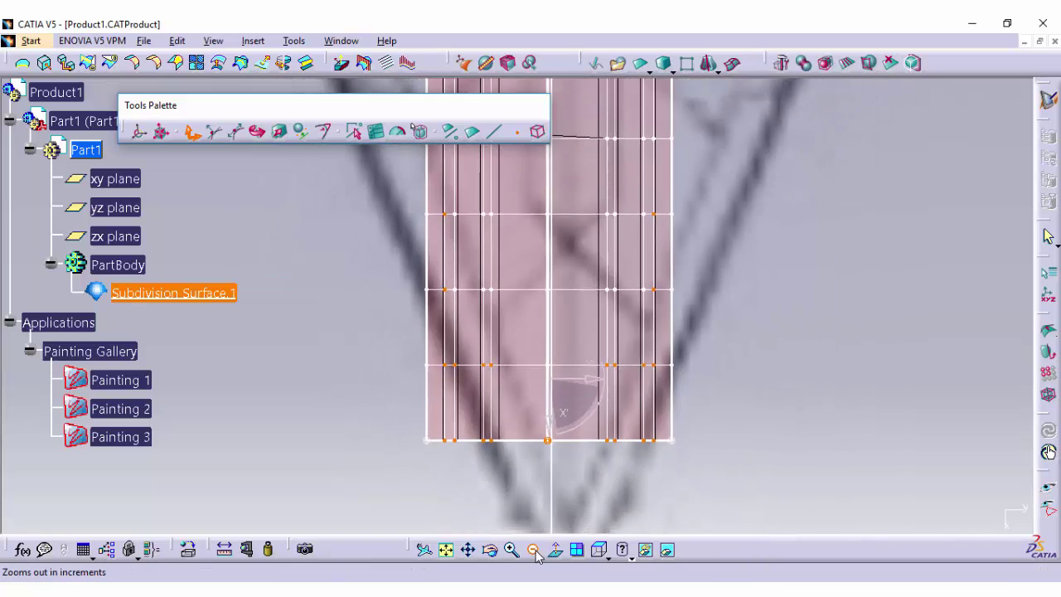
{"action": "left_click", "coordinate": [534, 550]}
{"action": "left_click", "coordinate": [533, 550]}
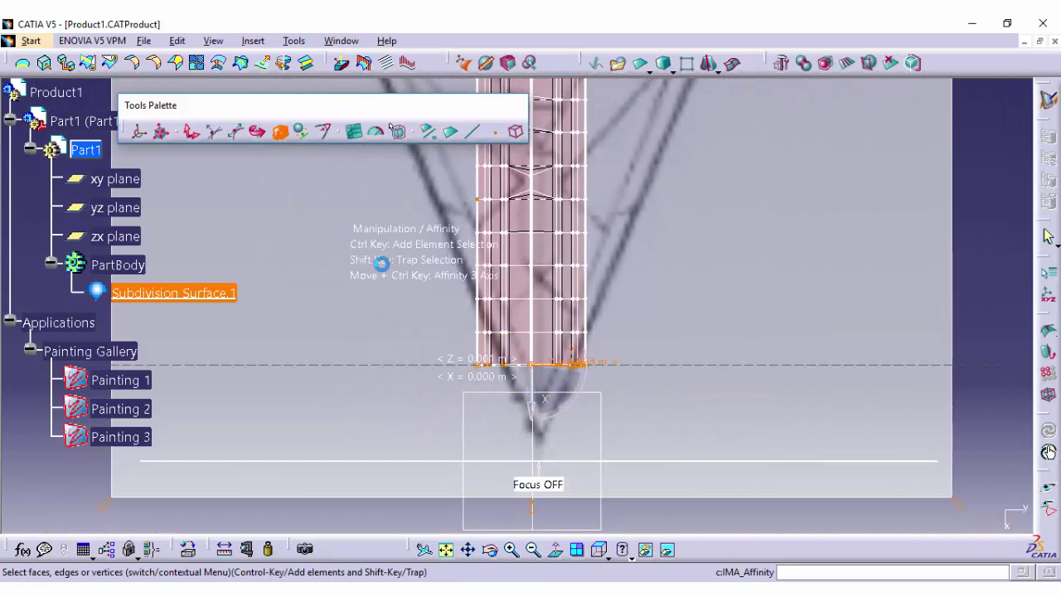
{"action": "left_click_drag", "start_coordinate": [577, 374], "coordinate": [518, 372]}
{"action": "left_click", "coordinate": [534, 550]}
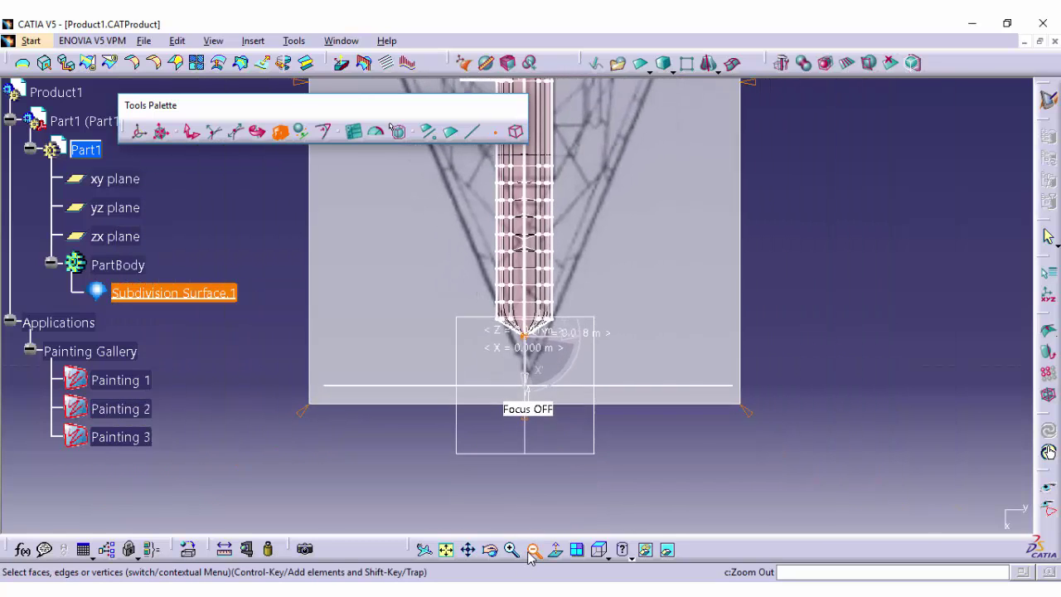
Step: Select all points of the surface and translate them about 0.09 m along Y to centre the fuselage on the plan-view blueprint
{"action": "left_click", "coordinate": [512, 555]}
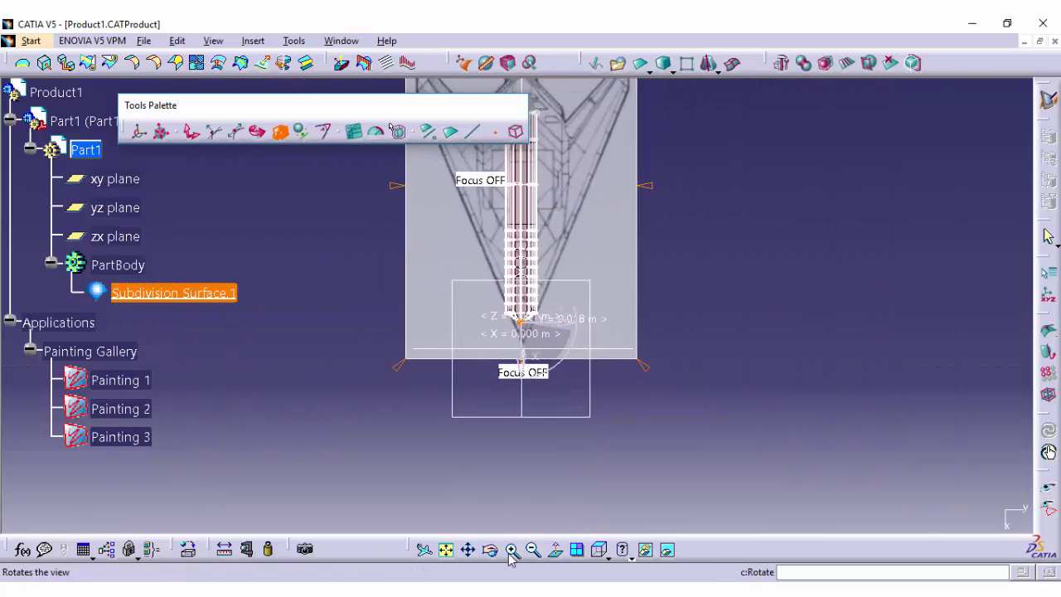
{"action": "left_click", "coordinate": [511, 556]}
{"action": "left_click", "coordinate": [511, 556]}
{"action": "left_click", "coordinate": [470, 551]}
{"action": "left_click_drag", "start_coordinate": [642, 252], "coordinate": [701, 416]}
{"action": "left_click", "coordinate": [192, 131]}
{"action": "left_click", "coordinate": [419, 132]}
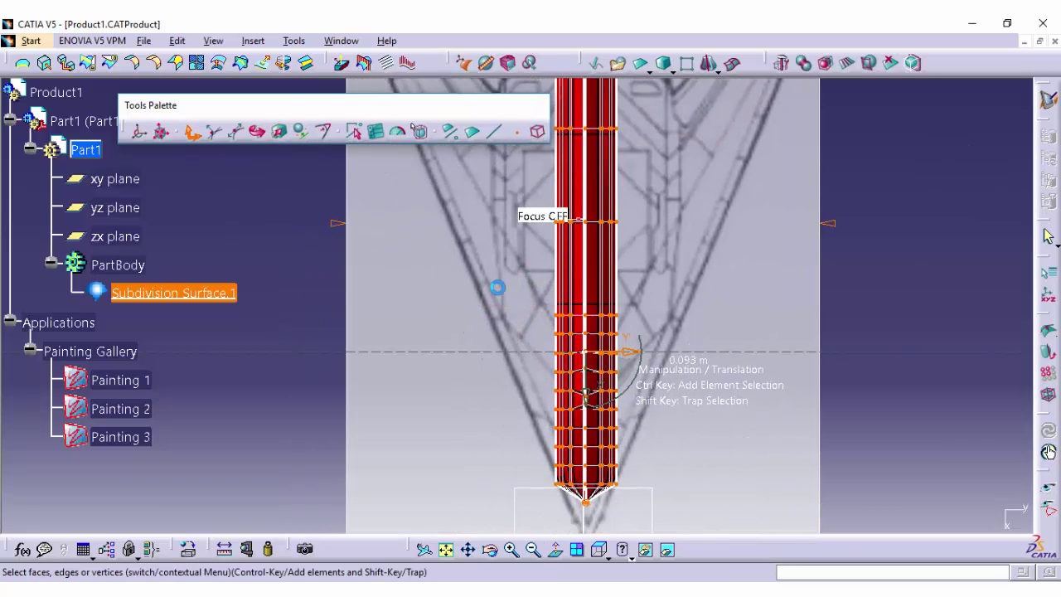
{"action": "left_click", "coordinate": [512, 550]}
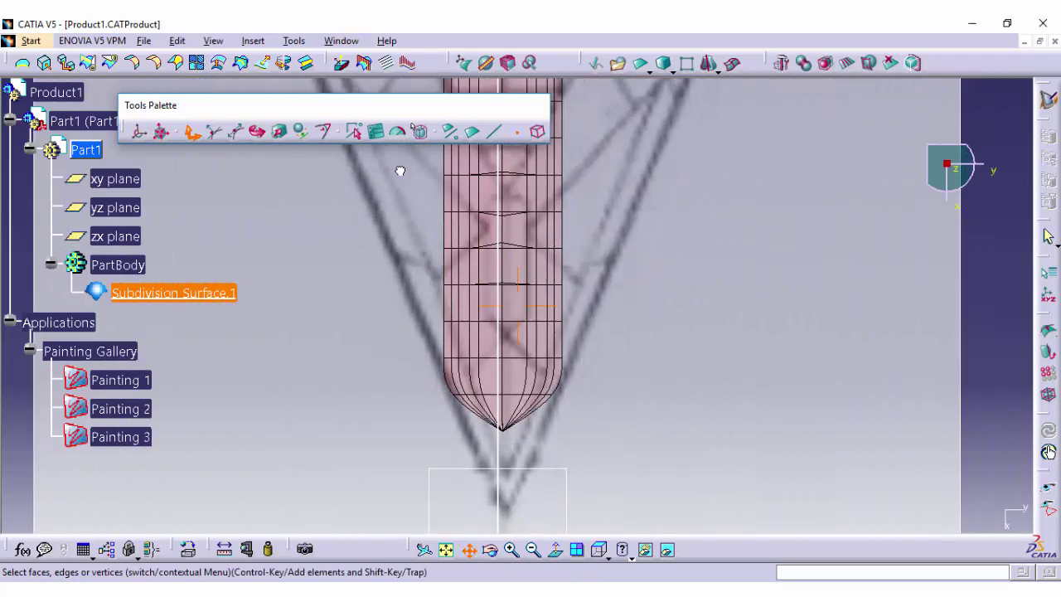
Step: Scale the second row of nose points behind the tip along Y with Affinity to narrow the nose in plan view
{"action": "left_click", "coordinate": [277, 135]}
{"action": "left_click", "coordinate": [512, 551]}
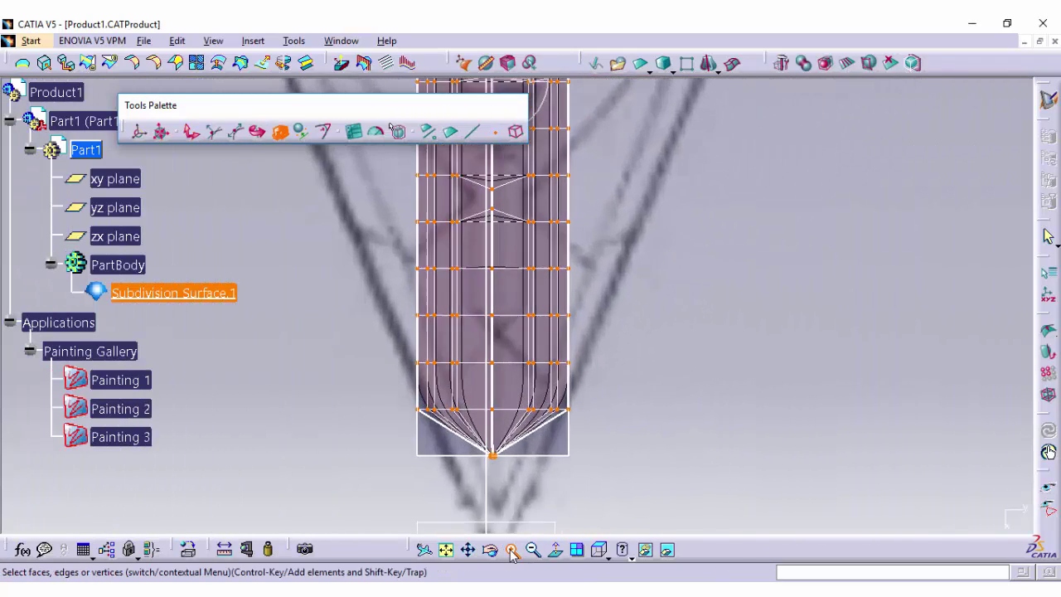
{"action": "left_click", "coordinate": [513, 552]}
{"action": "left_click", "coordinate": [475, 554]}
{"action": "left_click_drag", "start_coordinate": [446, 446], "coordinate": [510, 319]}
{"action": "double_click", "coordinate": [628, 359]}
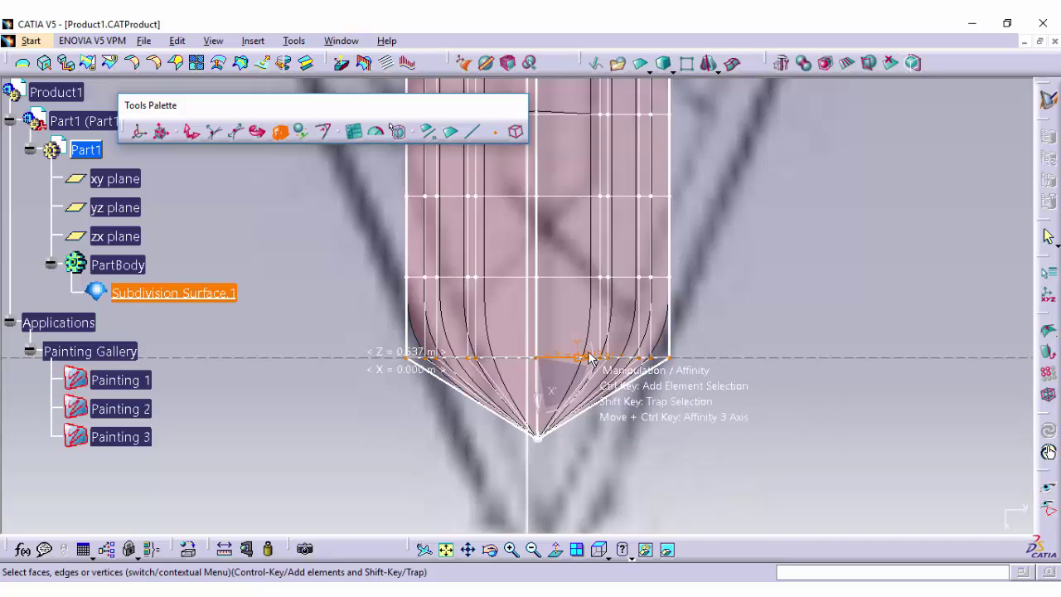
{"action": "left_click_drag", "start_coordinate": [589, 358], "coordinate": [558, 359]}
Step: Scale the third, fourth and fifth rows of nose points along Y with Affinity to continue the taper toward the tip
{"action": "left_click", "coordinate": [422, 278]}
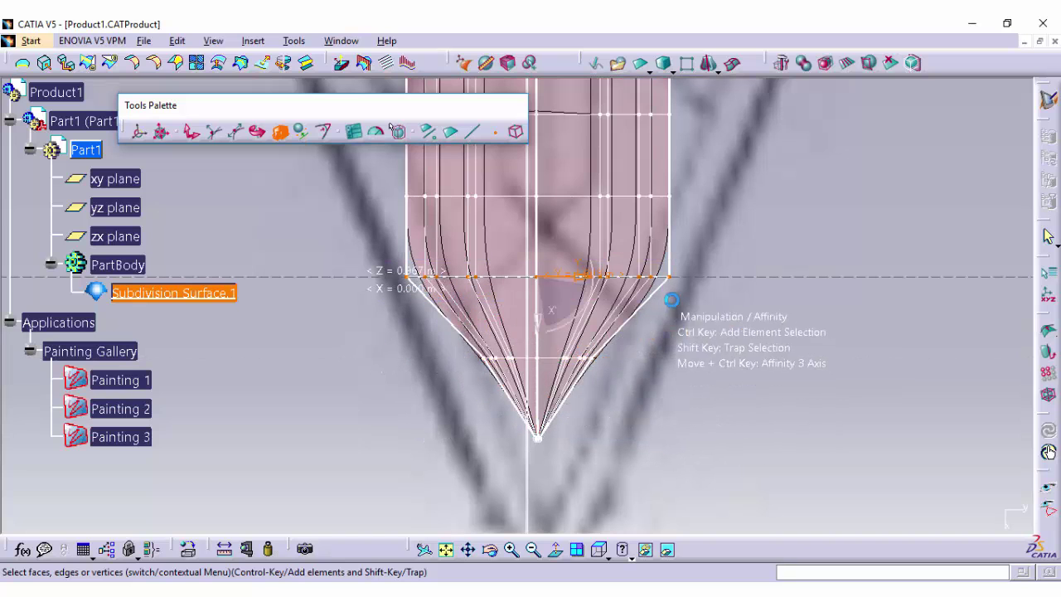
{"action": "left_click_drag", "start_coordinate": [571, 277], "coordinate": [561, 281]}
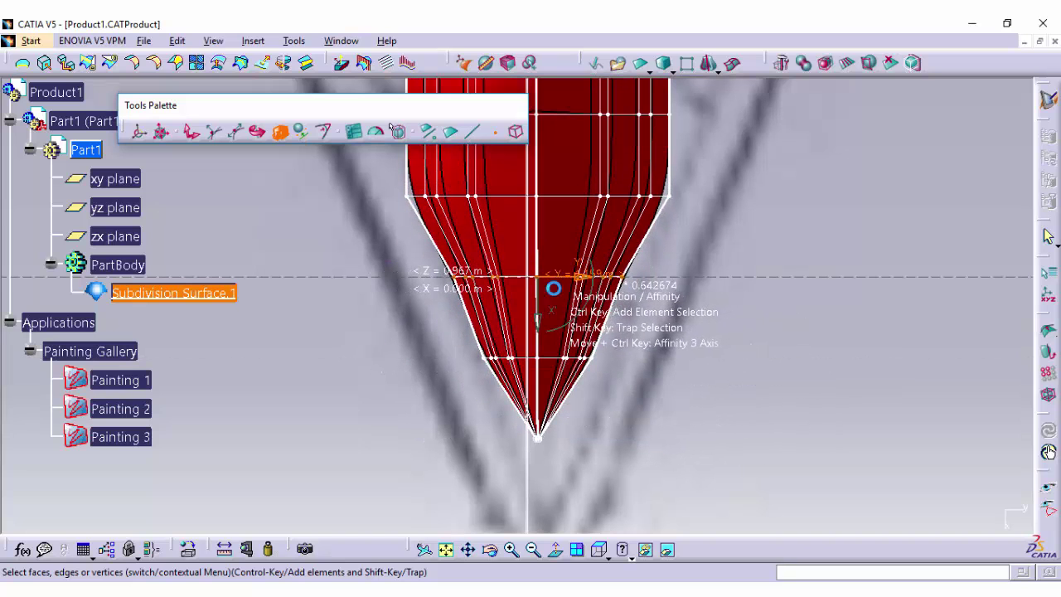
{"action": "middle_click_drag", "start_coordinate": [722, 247], "coordinate": [742, 354]}
{"action": "left_click_drag", "start_coordinate": [605, 305], "coordinate": [590, 307]}
{"action": "left_click_drag", "start_coordinate": [593, 385], "coordinate": [584, 383]}
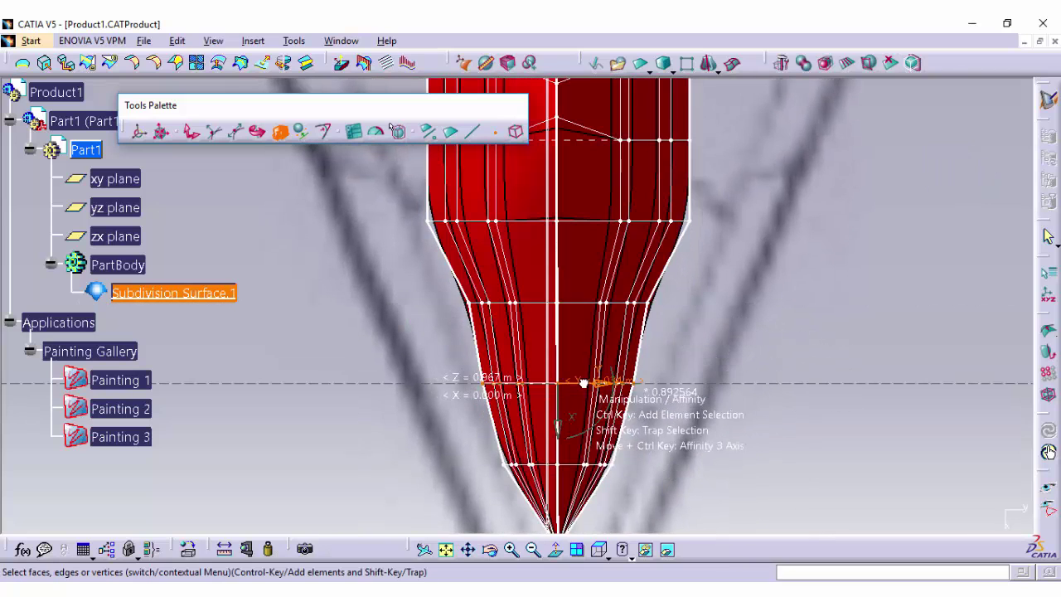
{"action": "middle_click_drag", "start_coordinate": [680, 324], "coordinate": [689, 438]}
{"action": "left_click", "coordinate": [595, 334]}
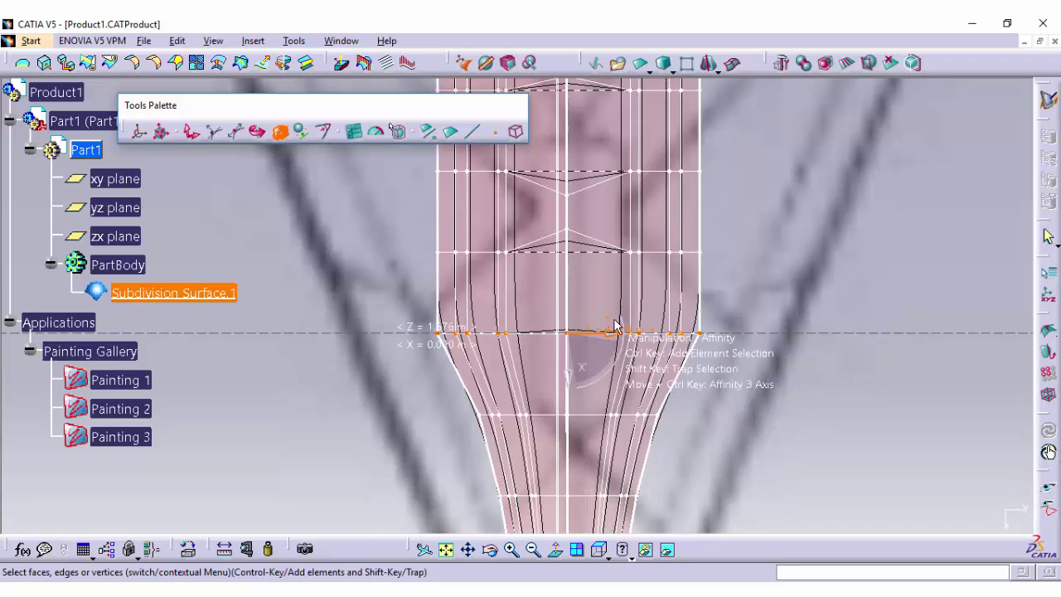
{"action": "left_click_drag", "start_coordinate": [617, 331], "coordinate": [596, 336]}
Step: Examine the tapered nose and fuselage cross-sections from the front and in perspective against the blueprints
{"action": "left_click", "coordinate": [555, 549]}
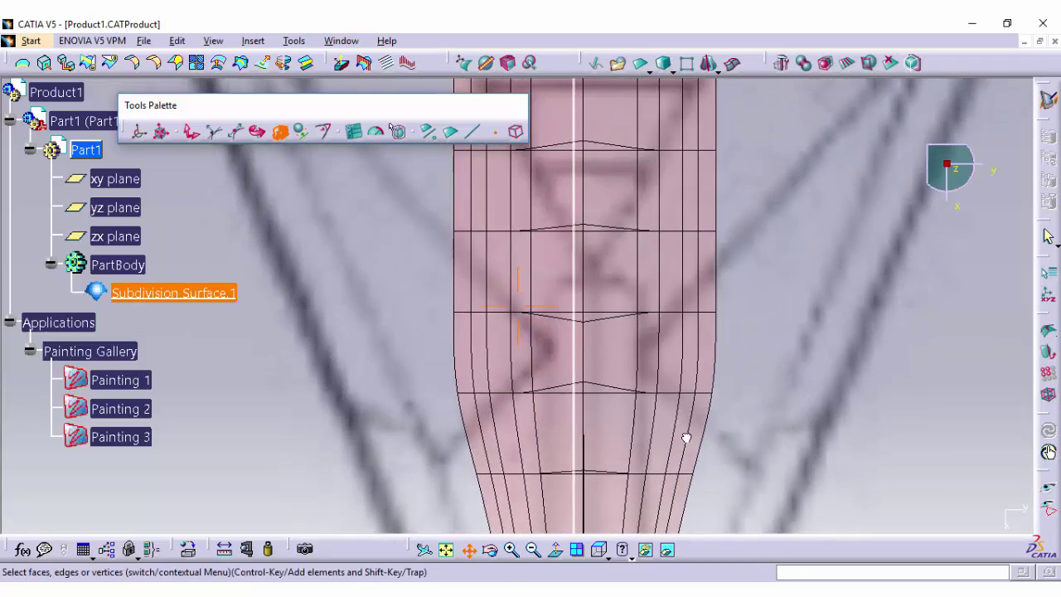
{"action": "left_click", "coordinate": [620, 440]}
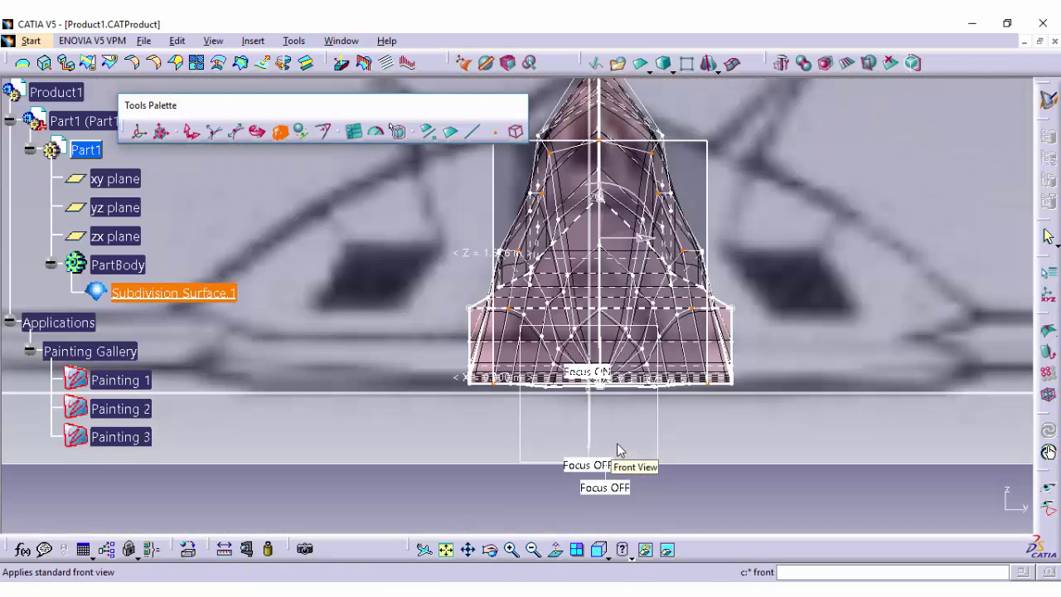
{"action": "middle_click_drag", "start_coordinate": [629, 284], "coordinate": [620, 380]}
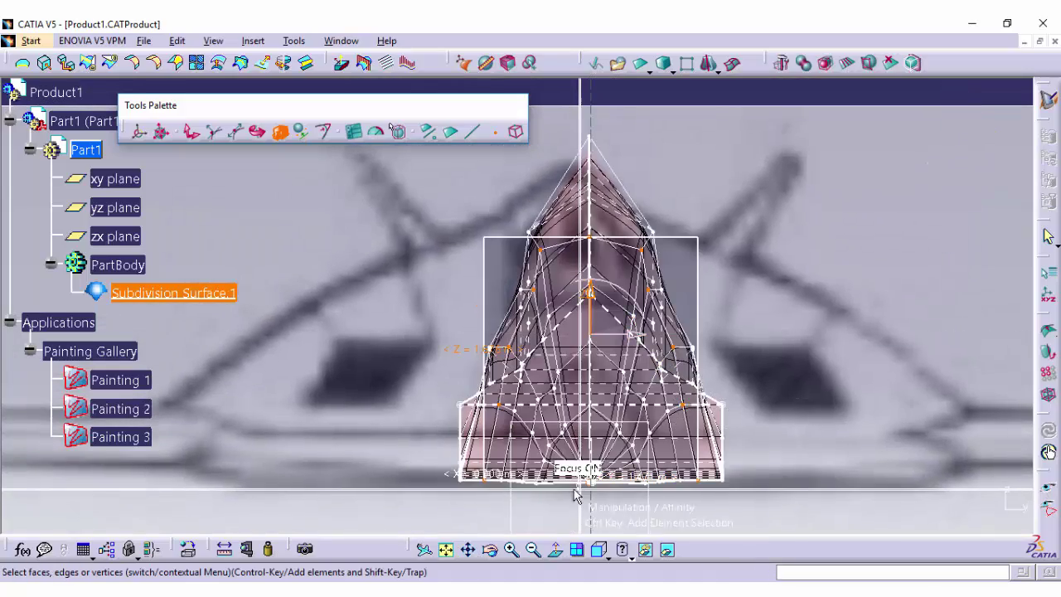
{"action": "middle_click_drag", "start_coordinate": [556, 376], "coordinate": [376, 391]}
{"action": "left_click", "coordinate": [533, 549]}
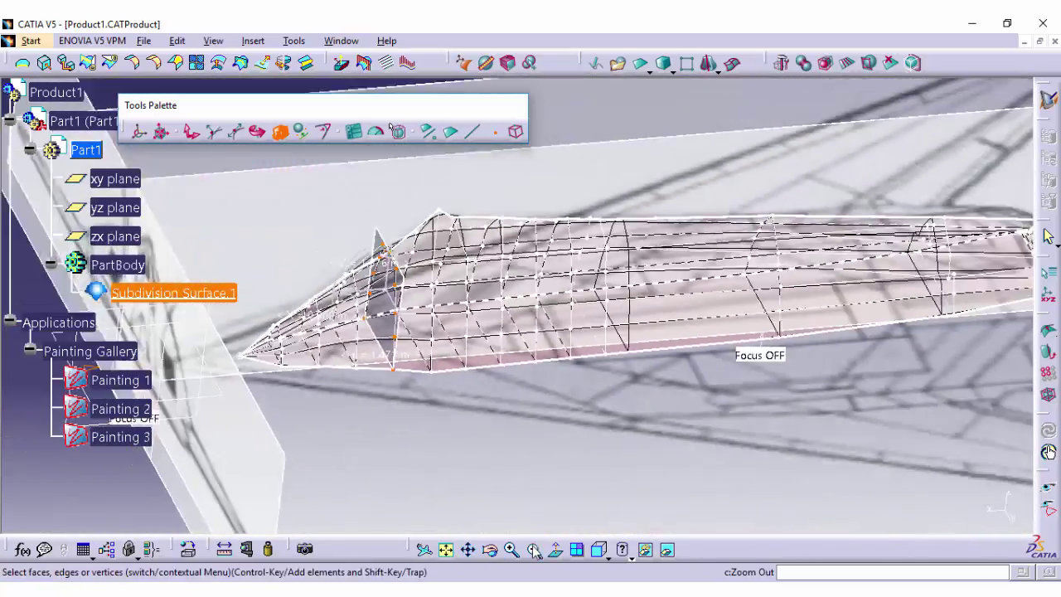
{"action": "left_click", "coordinate": [532, 548]}
{"action": "left_click", "coordinate": [474, 550]}
{"action": "left_click_drag", "start_coordinate": [681, 408], "coordinate": [538, 428]}
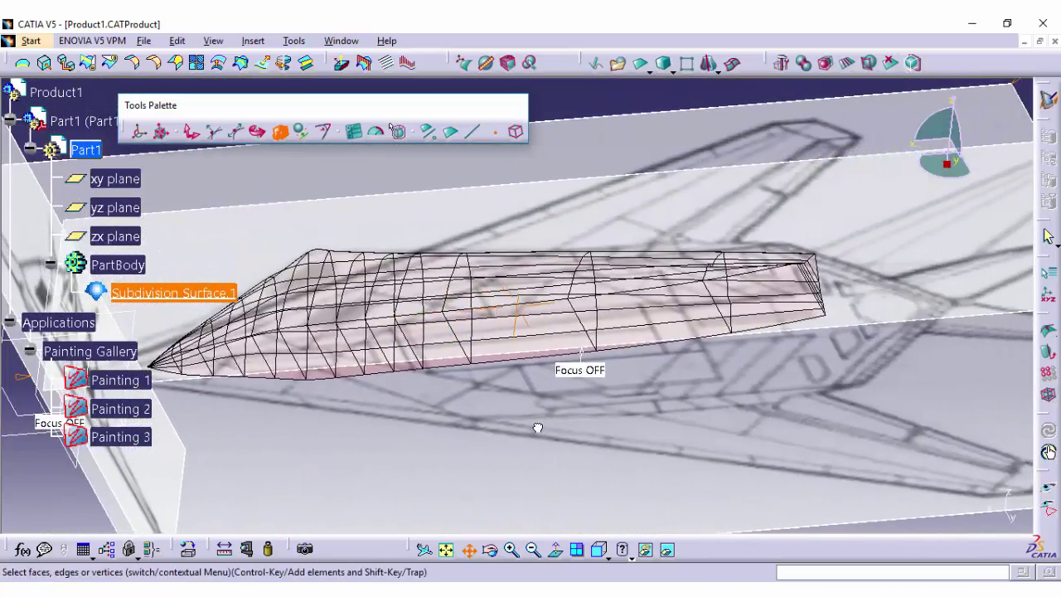
{"action": "left_click", "coordinate": [490, 551]}
{"action": "left_click_drag", "start_coordinate": [726, 405], "coordinate": [461, 368]}
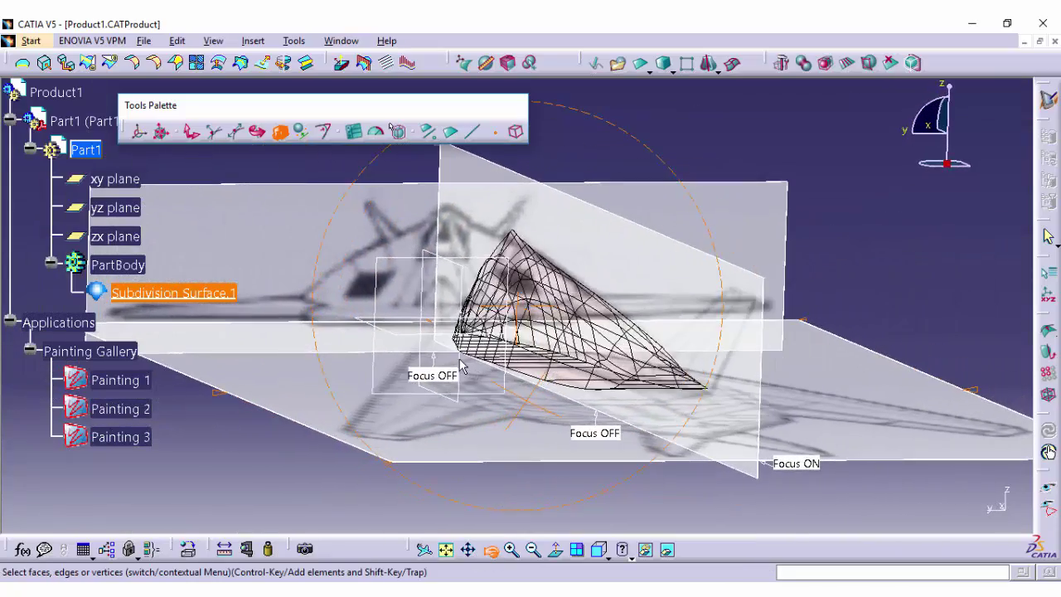
{"action": "left_click", "coordinate": [514, 551]}
{"action": "left_click", "coordinate": [514, 550]}
{"action": "left_click", "coordinate": [514, 550]}
{"action": "left_click", "coordinate": [473, 549]}
{"action": "left_click_drag", "start_coordinate": [806, 472], "coordinate": [513, 358]}
Step: Examine the rear end of the fuselage from the side and at an angle against the side-view blueprint
{"action": "left_click", "coordinate": [645, 555]}
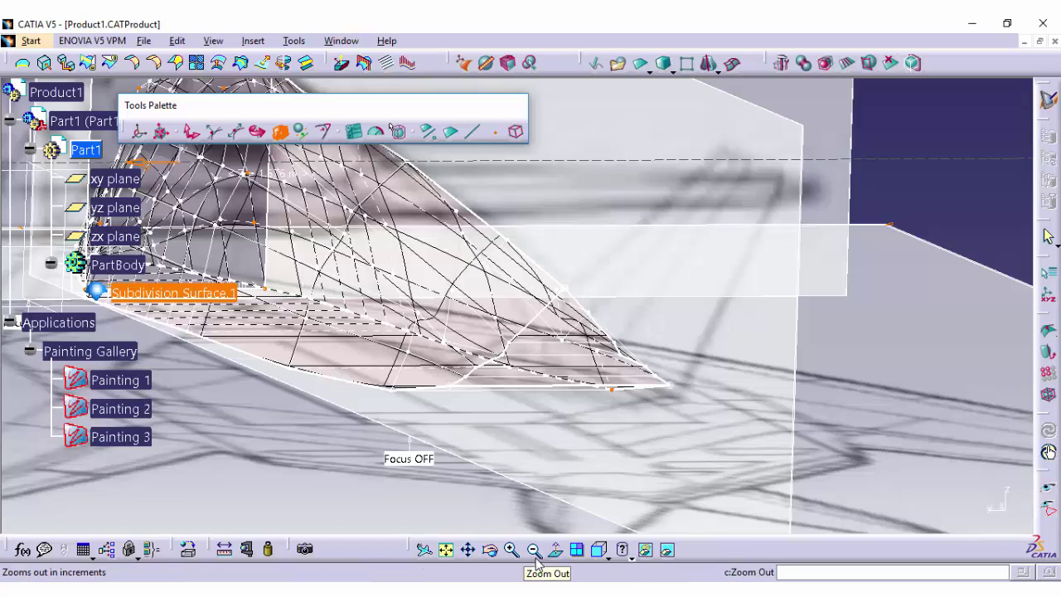
{"action": "left_click", "coordinate": [609, 558]}
{"action": "left_click", "coordinate": [628, 507]}
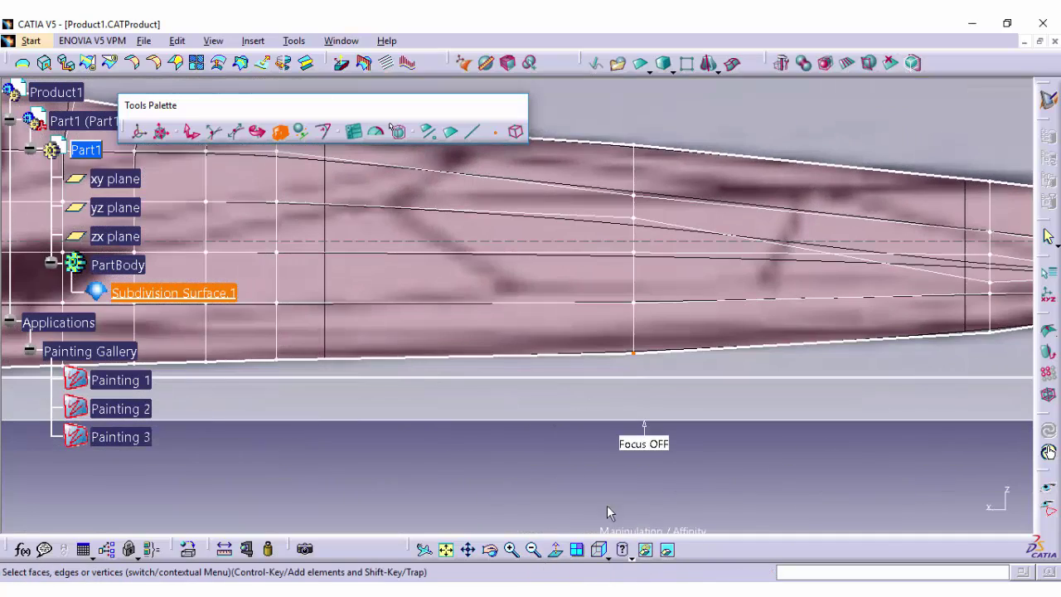
{"action": "middle_click_drag", "start_coordinate": [754, 410], "coordinate": [450, 430]}
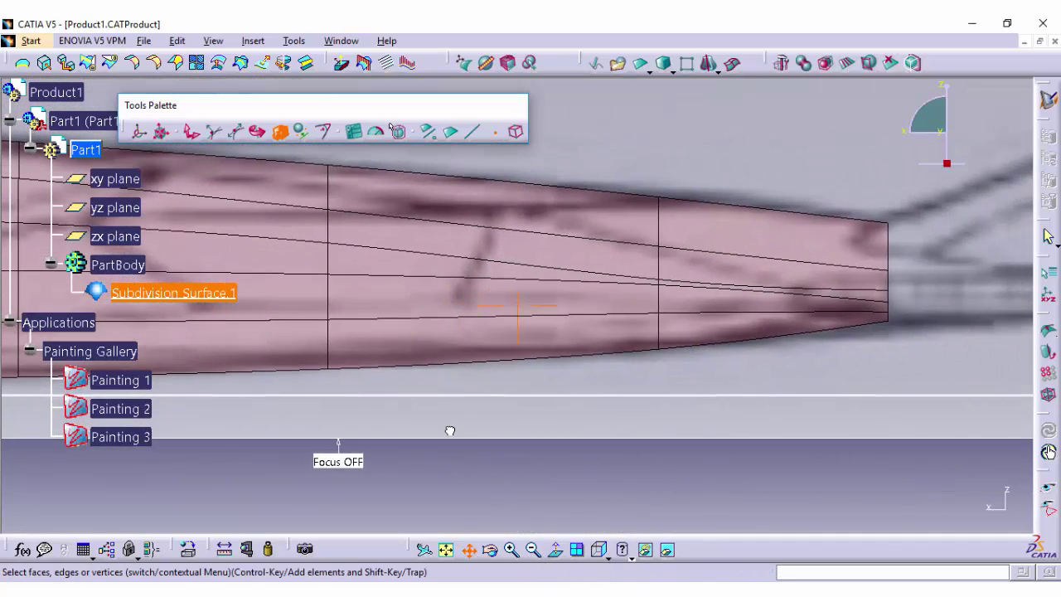
{"action": "left_click", "coordinate": [491, 551]}
{"action": "left_click_drag", "start_coordinate": [751, 414], "coordinate": [694, 400]}
{"action": "left_click", "coordinate": [537, 554]}
{"action": "left_click", "coordinate": [492, 551]}
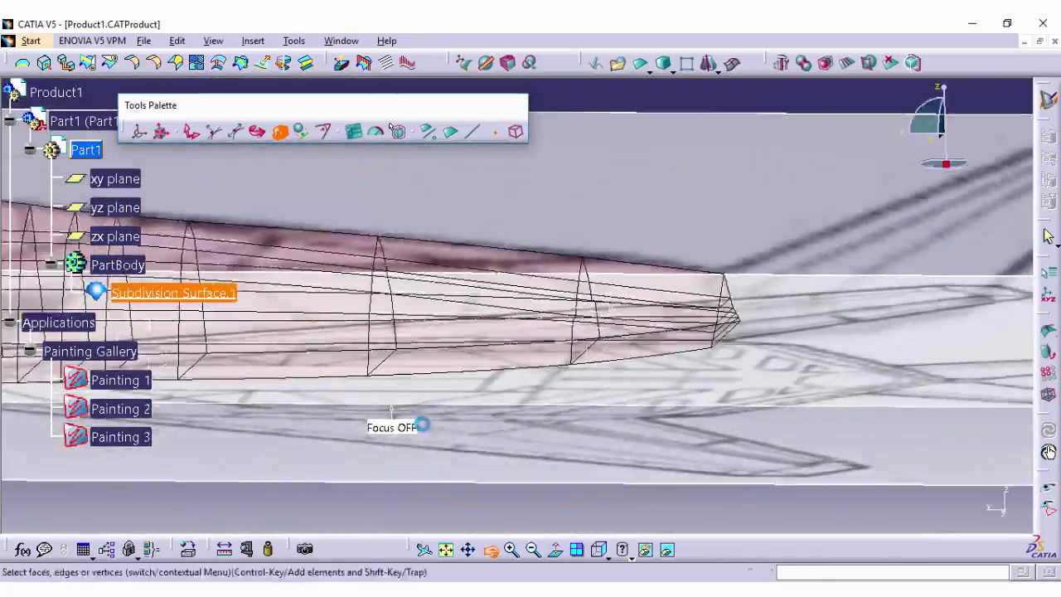
{"action": "left_click_drag", "start_coordinate": [422, 424], "coordinate": [704, 348]}
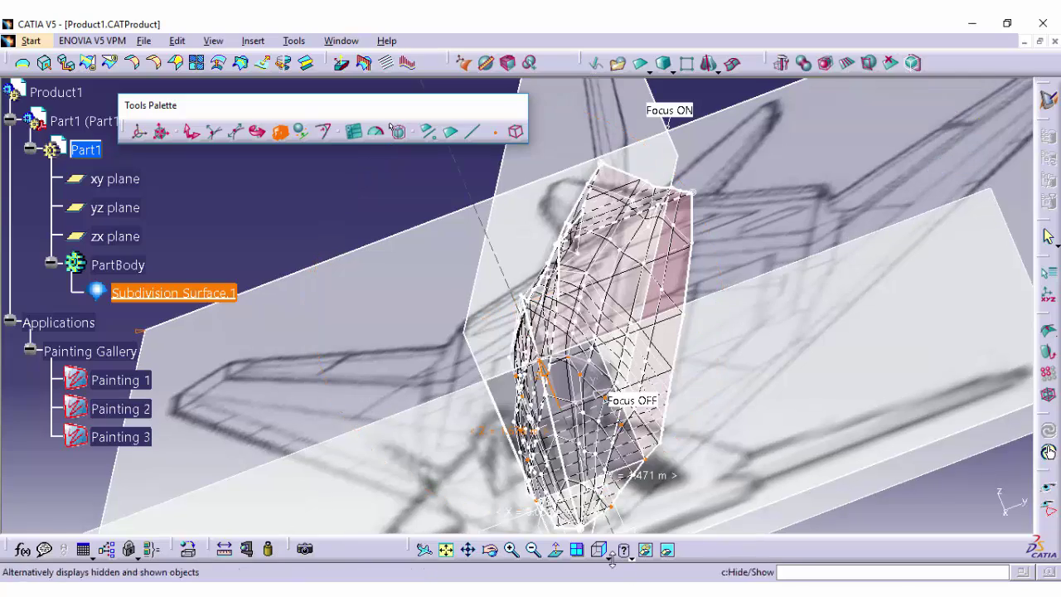
Step: Examine the fuselage's width in plan view and its overall shape in the isometric view
{"action": "left_click", "coordinate": [607, 558]}
{"action": "left_click", "coordinate": [622, 521]}
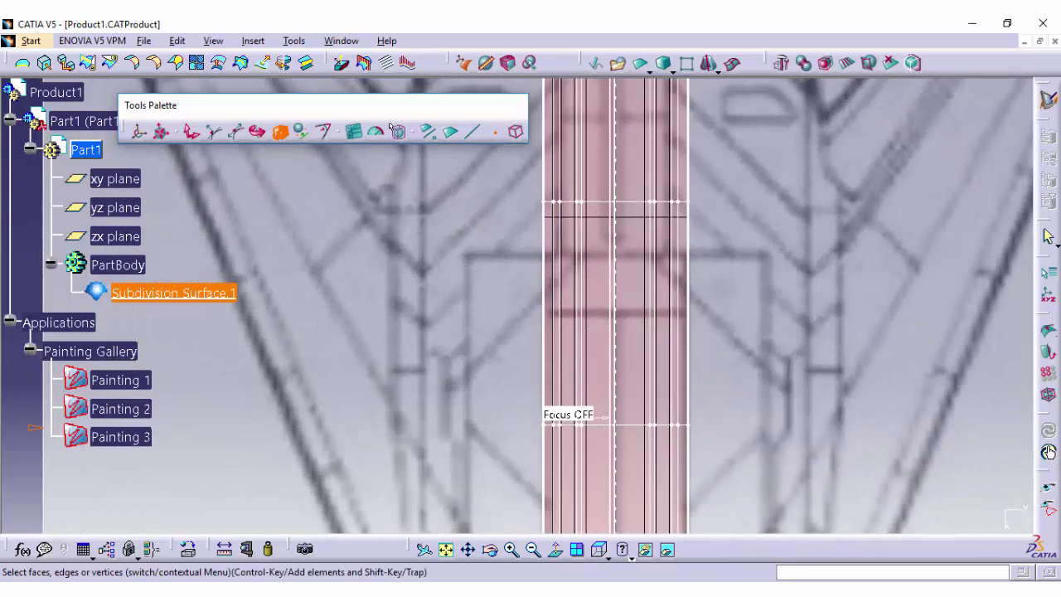
{"action": "left_click", "coordinate": [468, 550]}
{"action": "left_click_drag", "start_coordinate": [500, 462], "coordinate": [491, 203]}
{"action": "left_click", "coordinate": [600, 552]}
{"action": "left_click", "coordinate": [623, 418]}
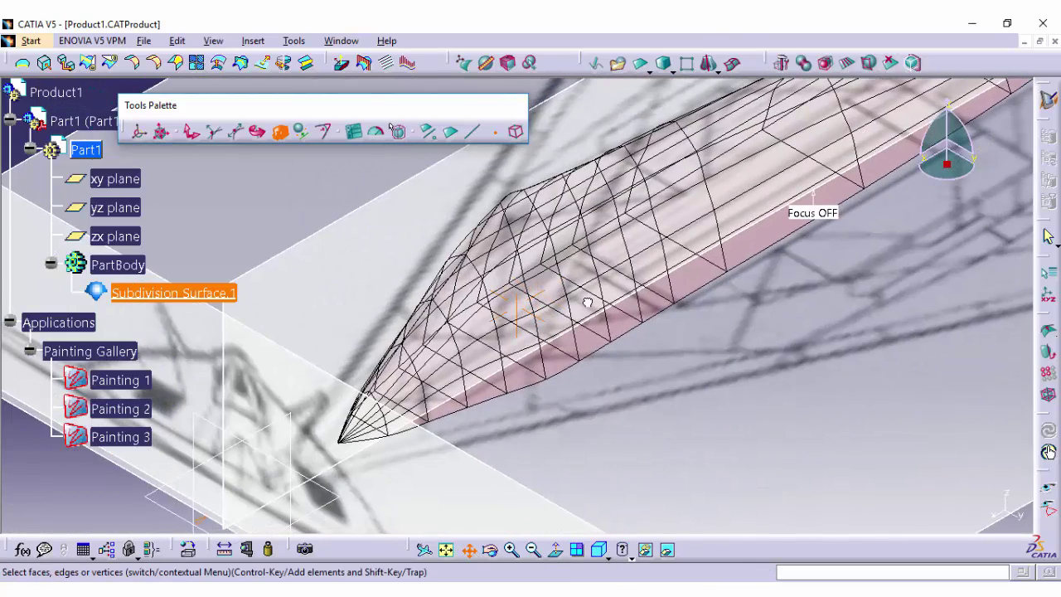
Step: Leave the surface edit, save all documents, and reopen the fuselage subdivision surface for editing
{"action": "double_click", "coordinate": [588, 302]}
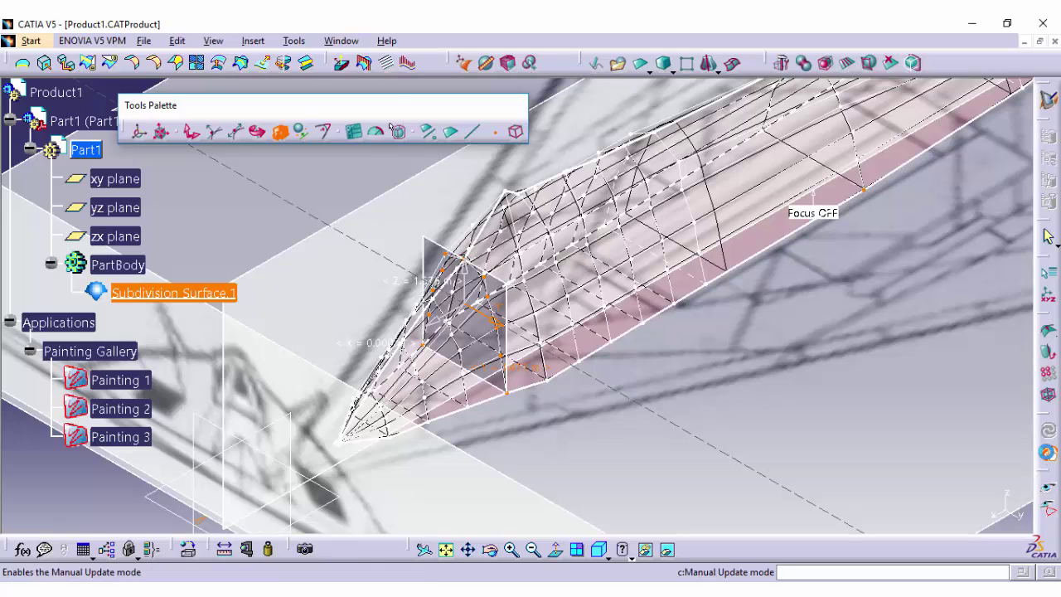
{"action": "left_click", "coordinate": [177, 41]}
{"action": "left_click", "coordinate": [112, 498]}
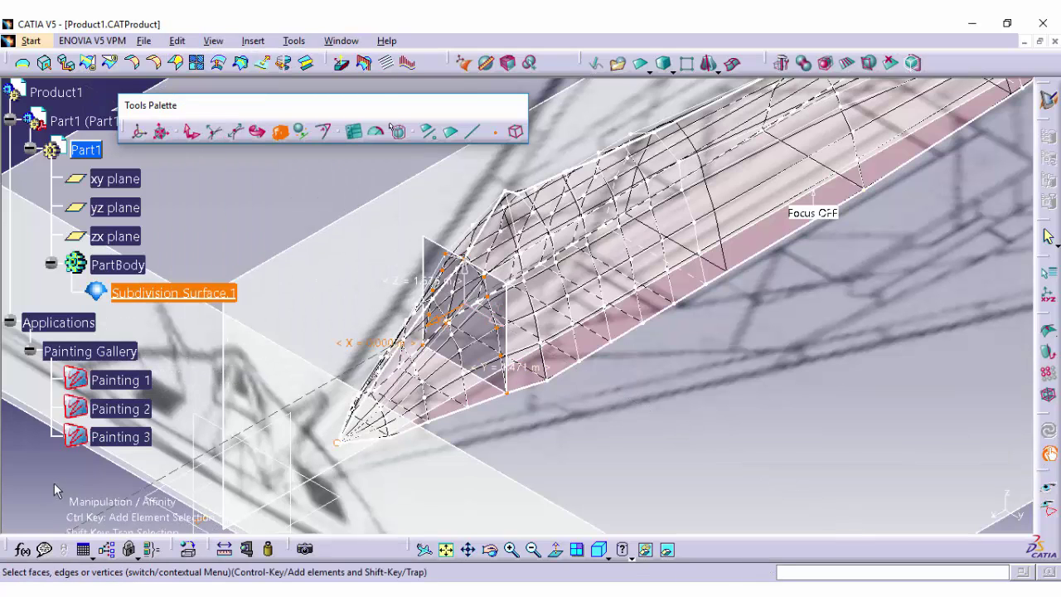
{"action": "left_click", "coordinate": [192, 133]}
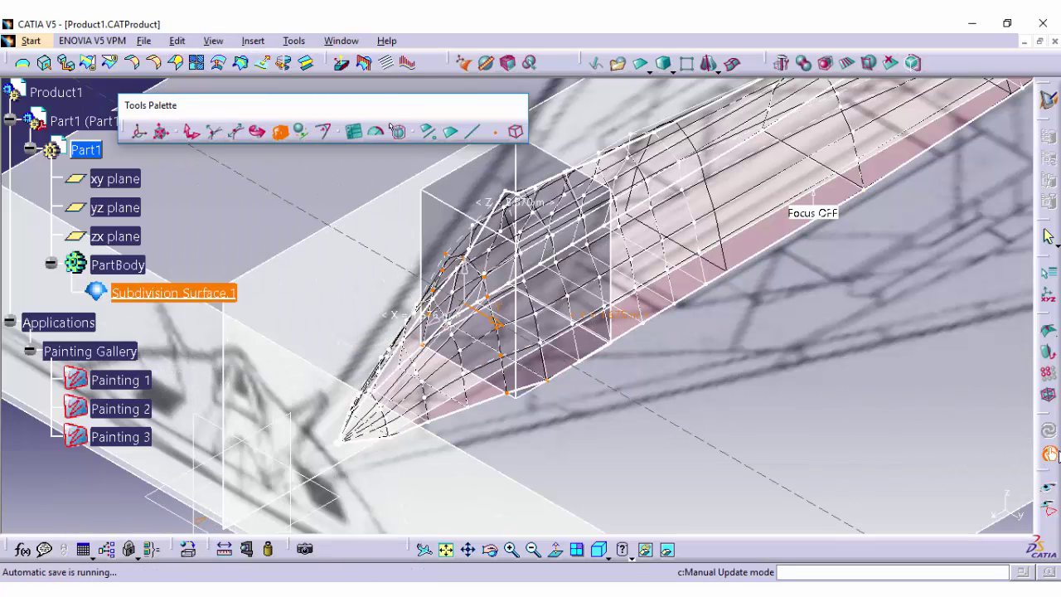
{"action": "left_click", "coordinate": [143, 40]}
{"action": "left_click", "coordinate": [171, 178]}
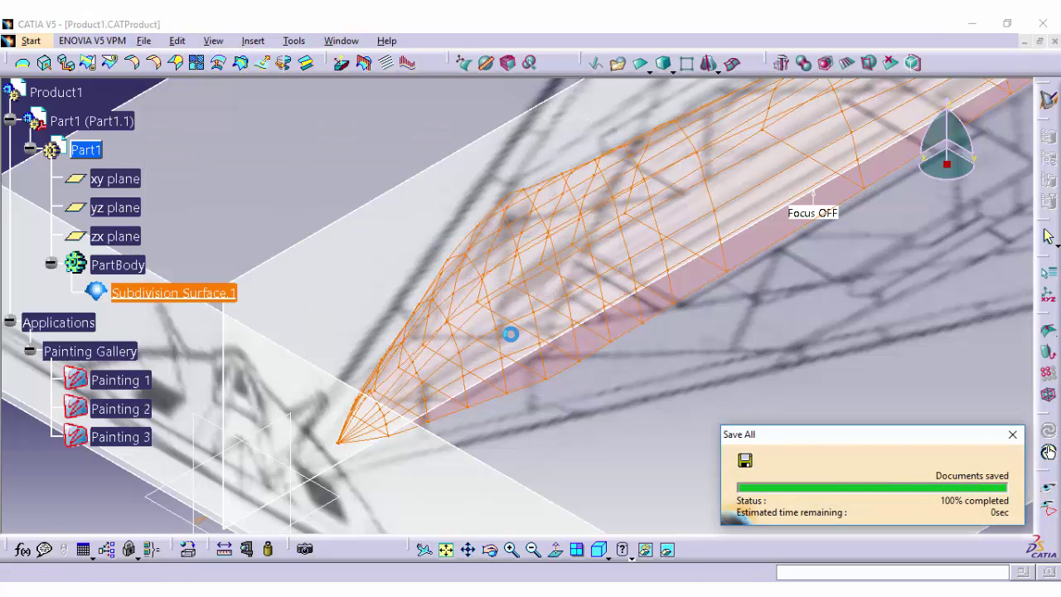
{"action": "left_click", "coordinate": [497, 339]}
{"action": "left_click", "coordinate": [144, 42]}
{"action": "left_click", "coordinate": [223, 264]}
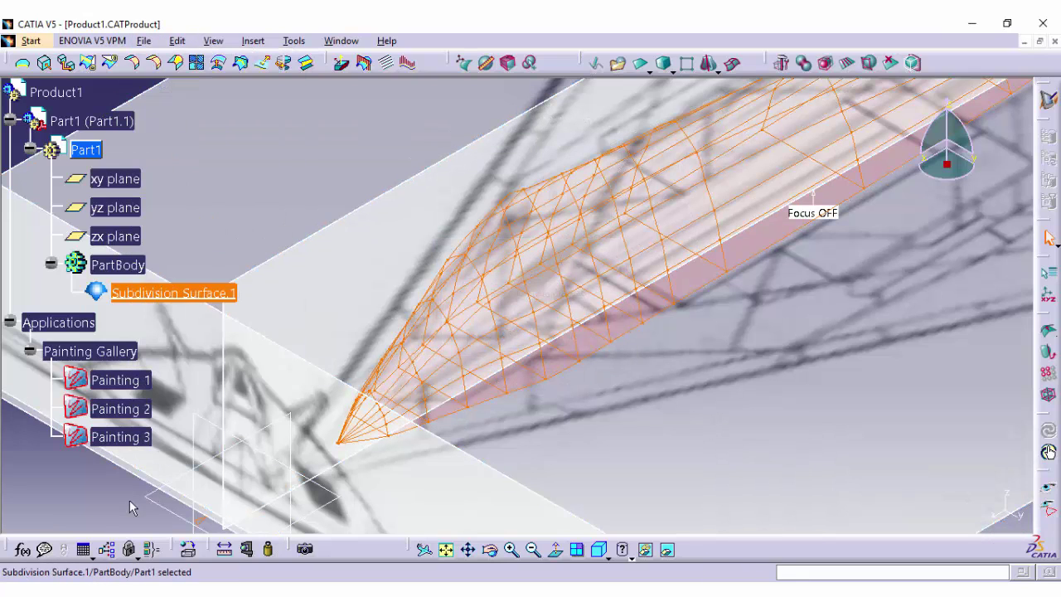
{"action": "double_click", "coordinate": [483, 327]}
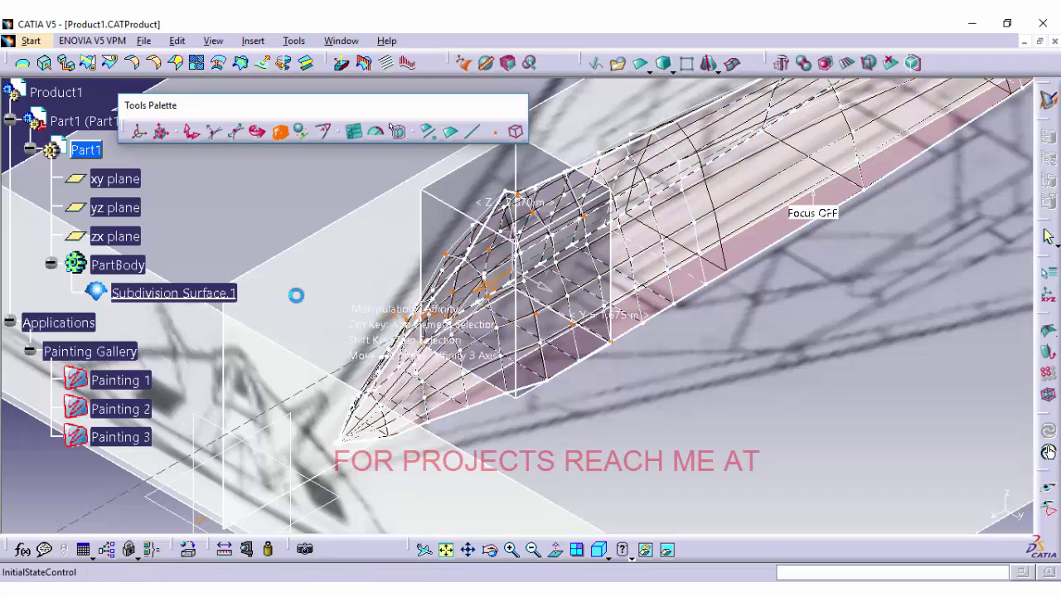
Step: In the front view, translate all points of the fuselage slightly along Y to centre it on the front-view blueprint
{"action": "left_click", "coordinate": [603, 556]}
{"action": "left_click", "coordinate": [622, 439]}
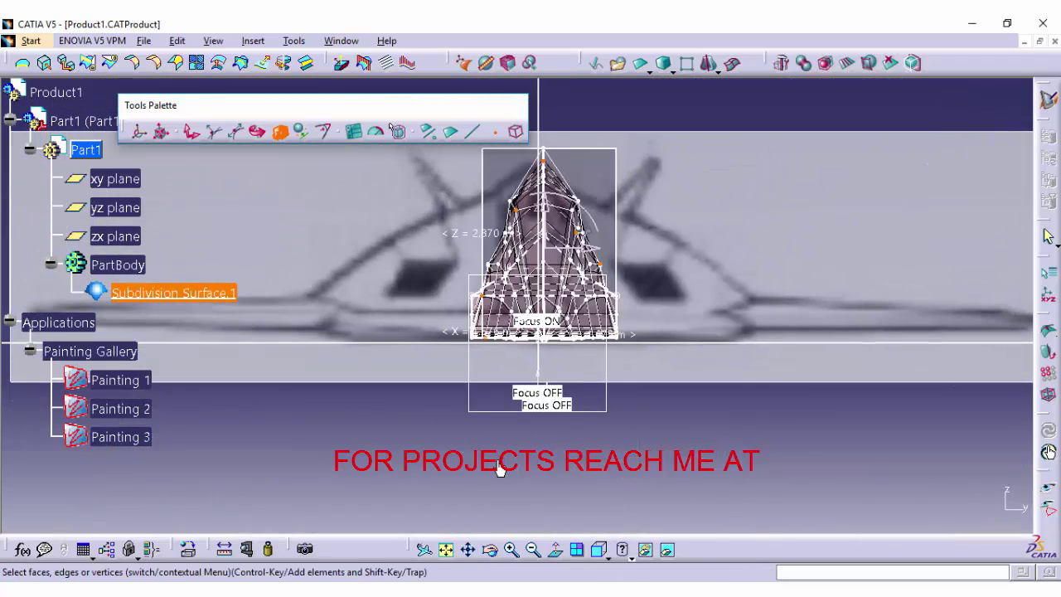
{"action": "left_click", "coordinate": [533, 550]}
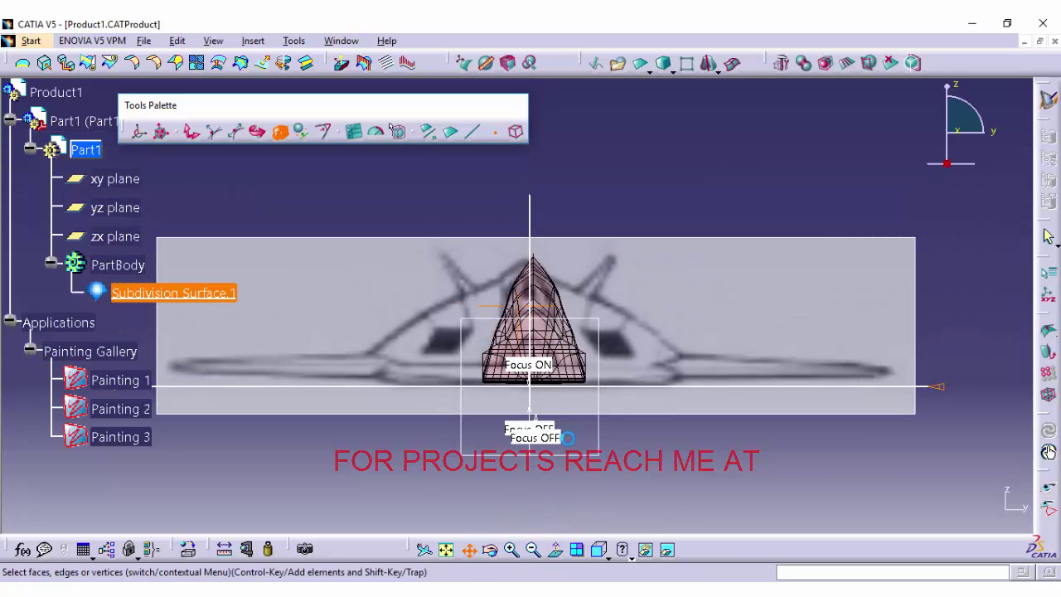
{"action": "left_click", "coordinate": [192, 132]}
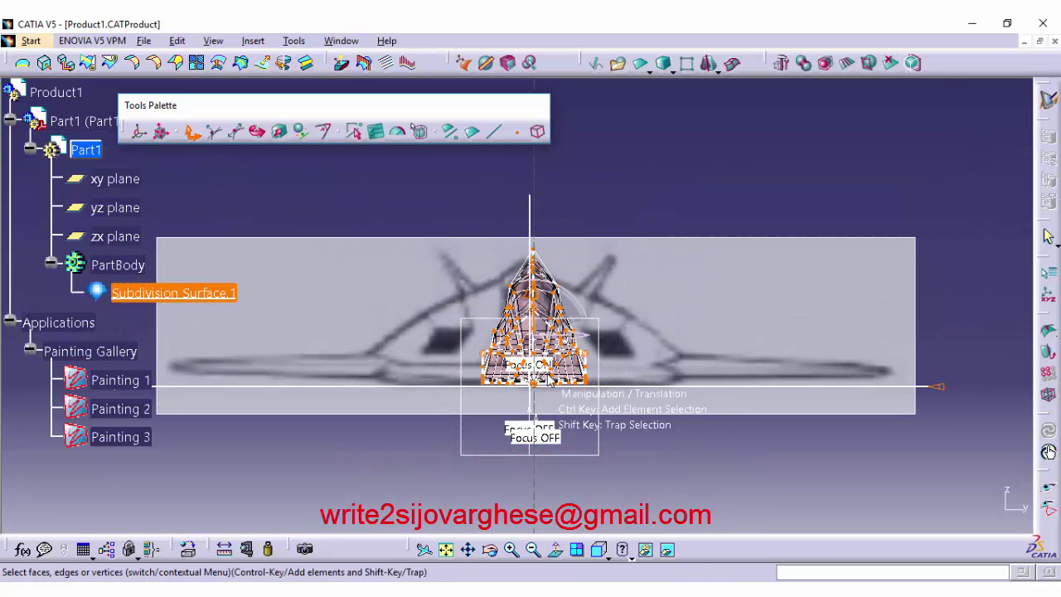
{"action": "mouse_move", "coordinate": [566, 338]}
{"action": "left_mouse_down"}
{"action": "mouse_move", "coordinate": [537, 339]}
{"action": "mouse_move", "coordinate": [558, 338]}
{"action": "left_mouse_up"}
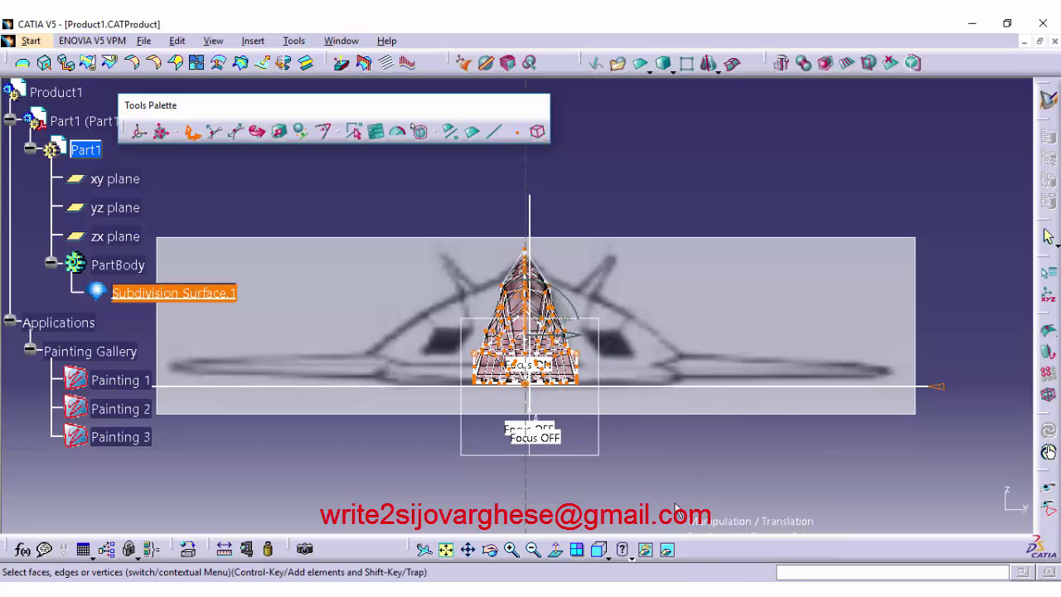
Step: Create a subdivision box and raise its bottom points along Z to the underside of the fuselage in the front view
{"action": "left_click", "coordinate": [673, 72]}
{"action": "left_click", "coordinate": [688, 141]}
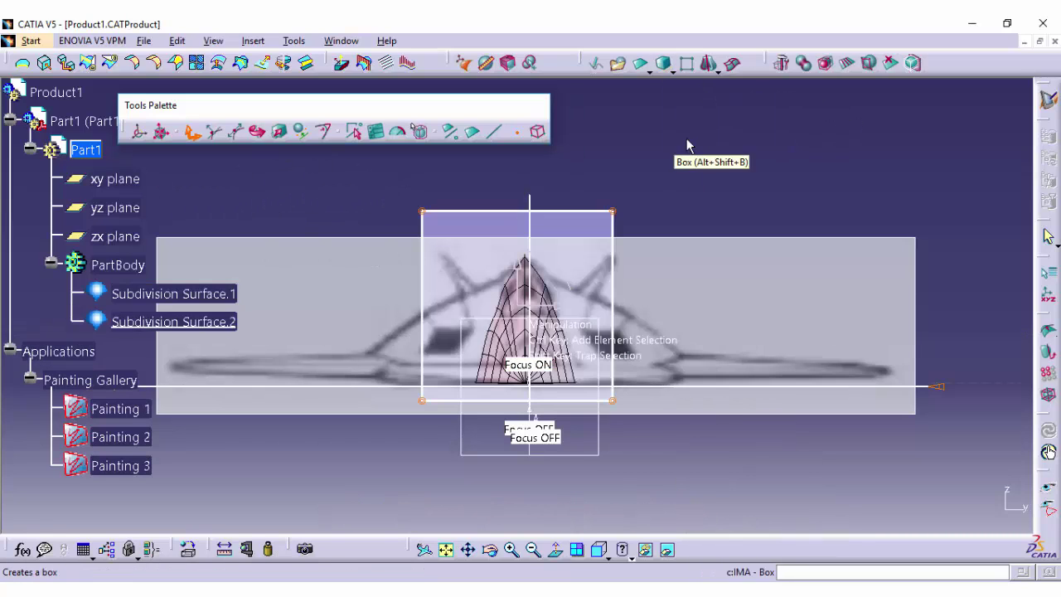
{"action": "left_click", "coordinate": [512, 551]}
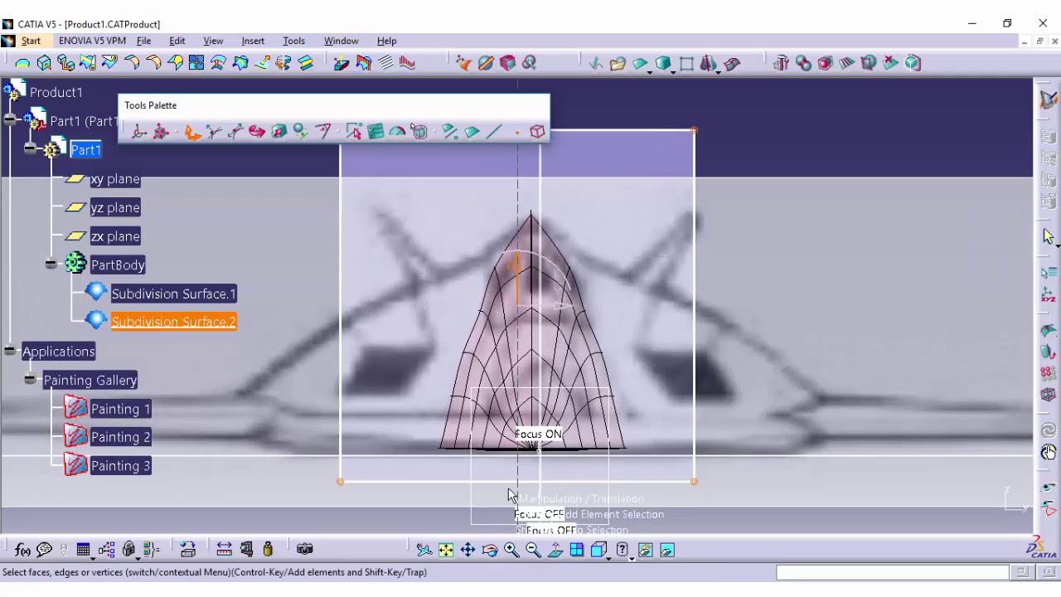
{"action": "left_click_drag", "start_coordinate": [540, 465], "coordinate": [529, 412]}
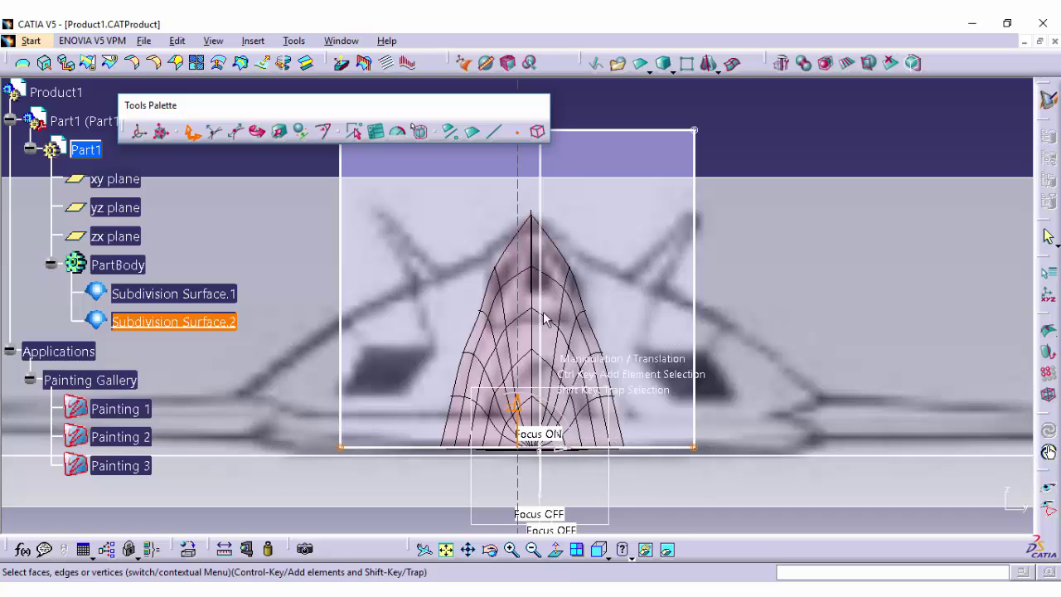
Step: Translate both side faces of the box outward along Y to the wing roots on the front-view blueprint
{"action": "left_click", "coordinate": [533, 549]}
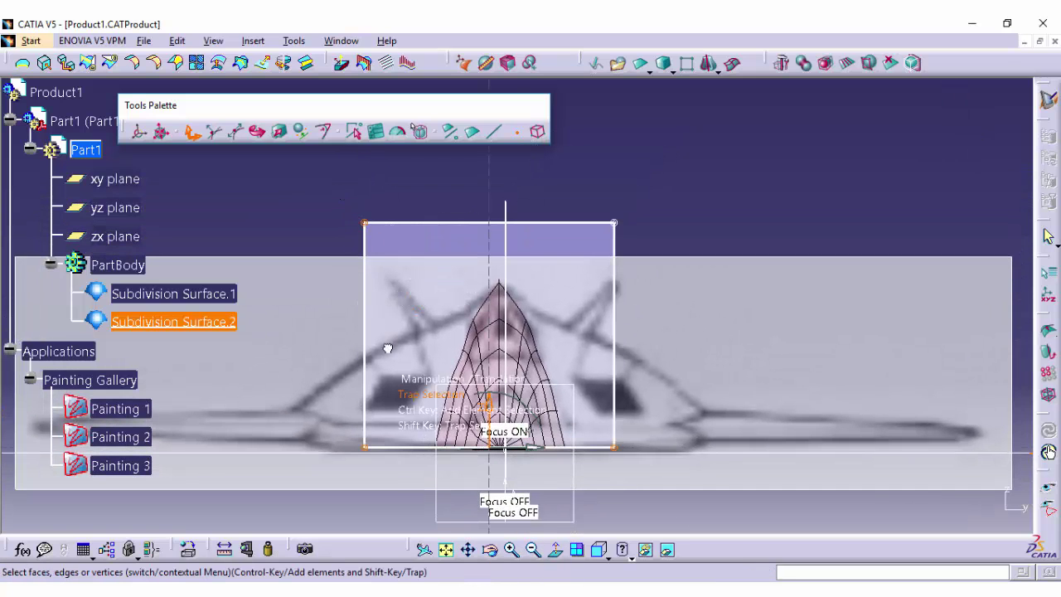
{"action": "left_click_drag", "start_coordinate": [387, 348], "coordinate": [306, 348]}
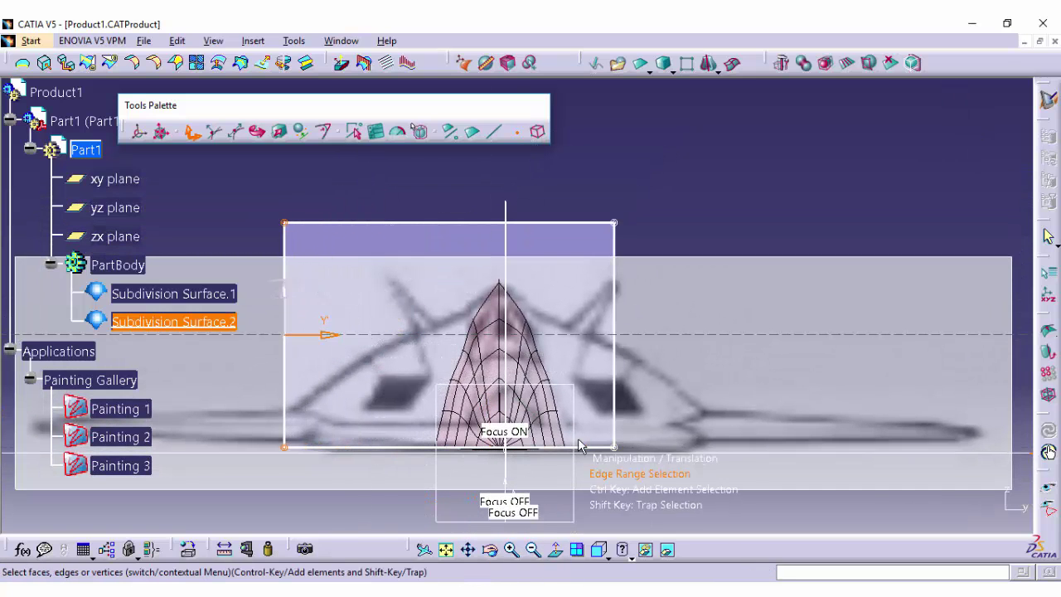
{"action": "left_click_drag", "start_coordinate": [644, 335], "coordinate": [746, 334]}
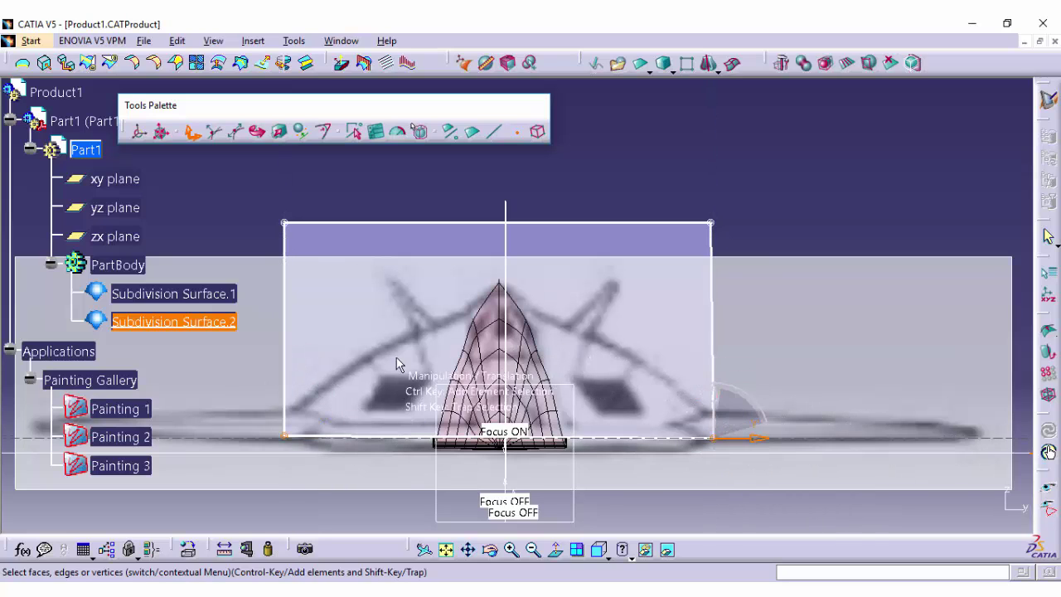
Step: Cut the box faces across the width and along the length with Face Cutting, using 4 sections in each direction
{"action": "left_click", "coordinate": [847, 63]}
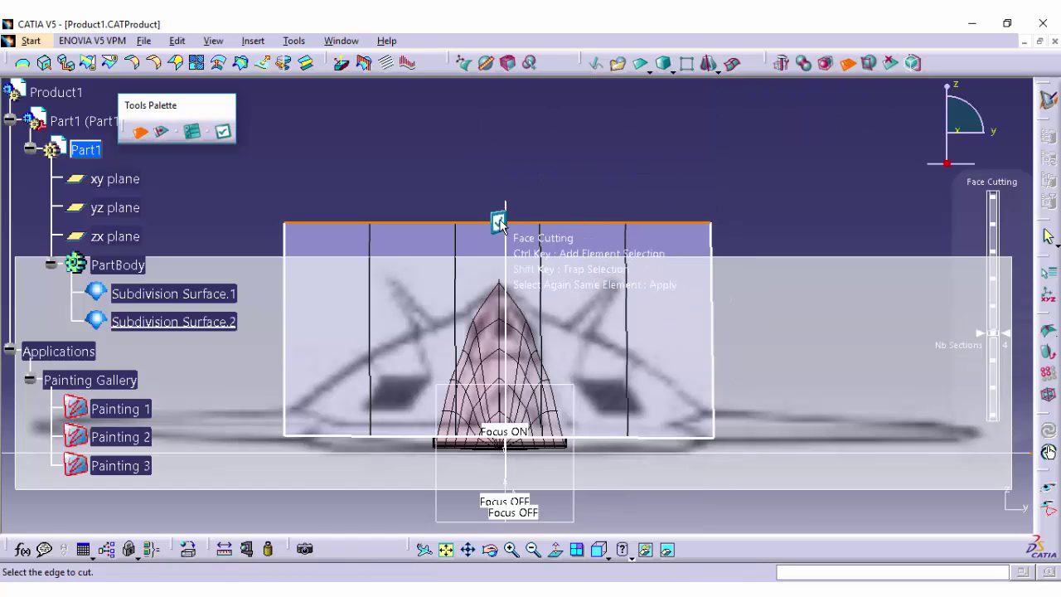
{"action": "left_click", "coordinate": [742, 277]}
{"action": "left_click", "coordinate": [669, 228]}
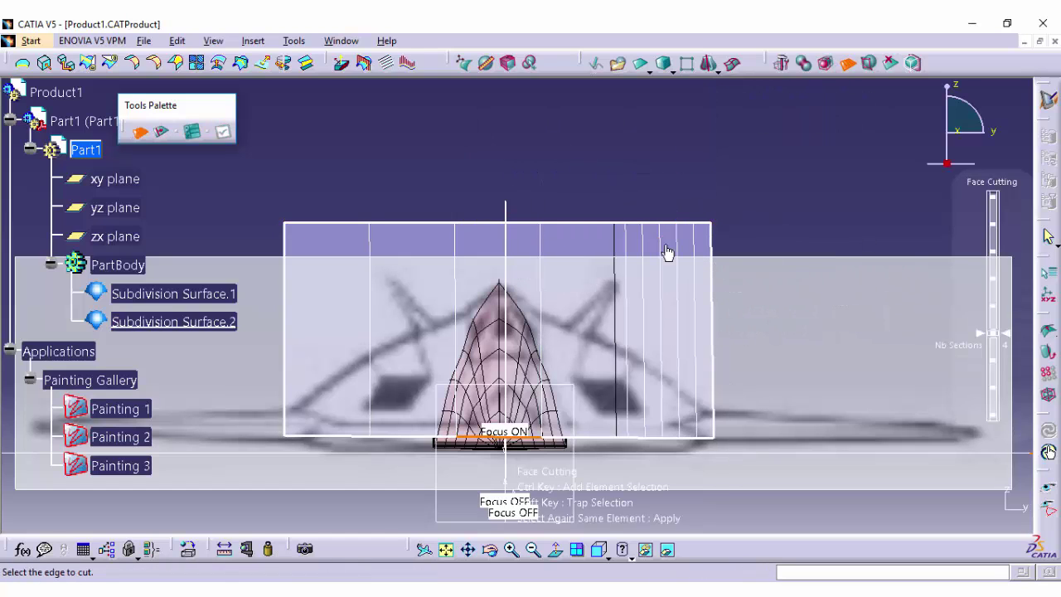
{"action": "left_click", "coordinate": [848, 64]}
{"action": "left_click", "coordinate": [612, 337]}
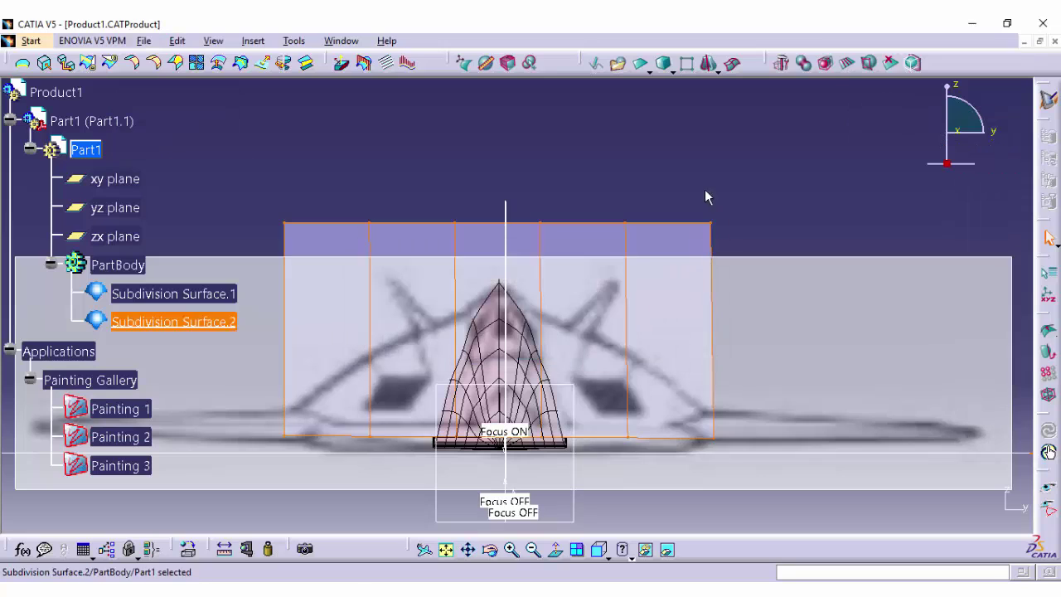
Step: Reopen the box surface and translate its upper points down onto the sloping body outline of the front-view blueprint
{"action": "double_click", "coordinate": [679, 261]}
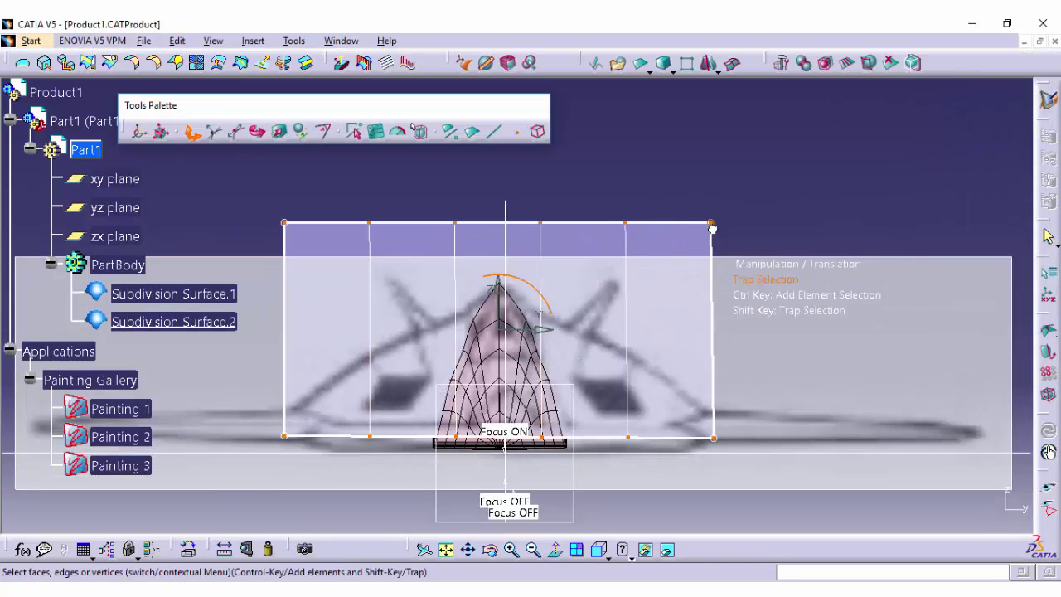
{"action": "left_click_drag", "start_coordinate": [713, 193], "coordinate": [286, 393]}
{"action": "left_click", "coordinate": [369, 357]}
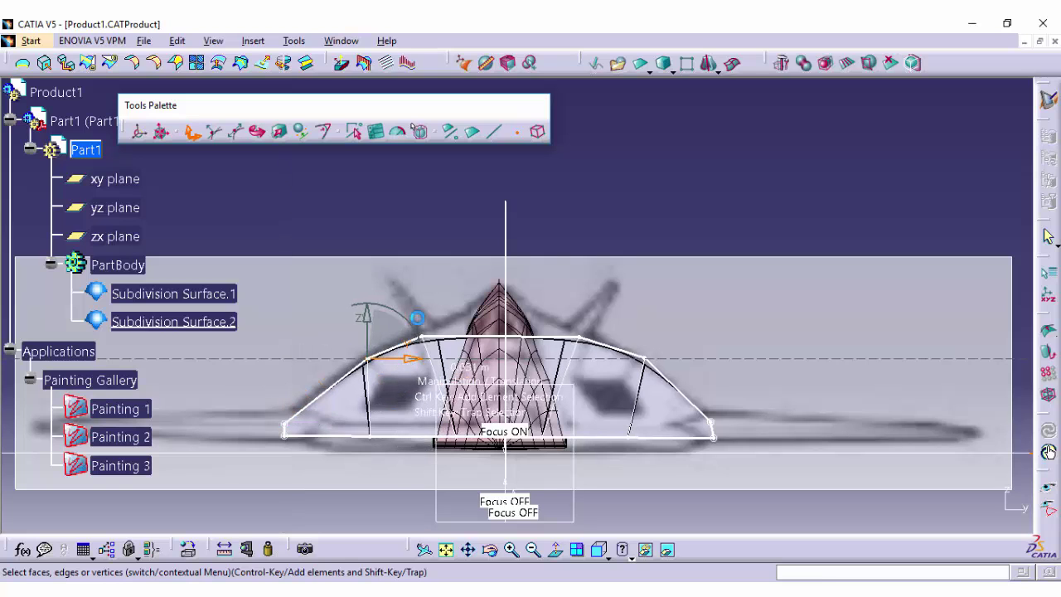
{"action": "left_click", "coordinate": [576, 337]}
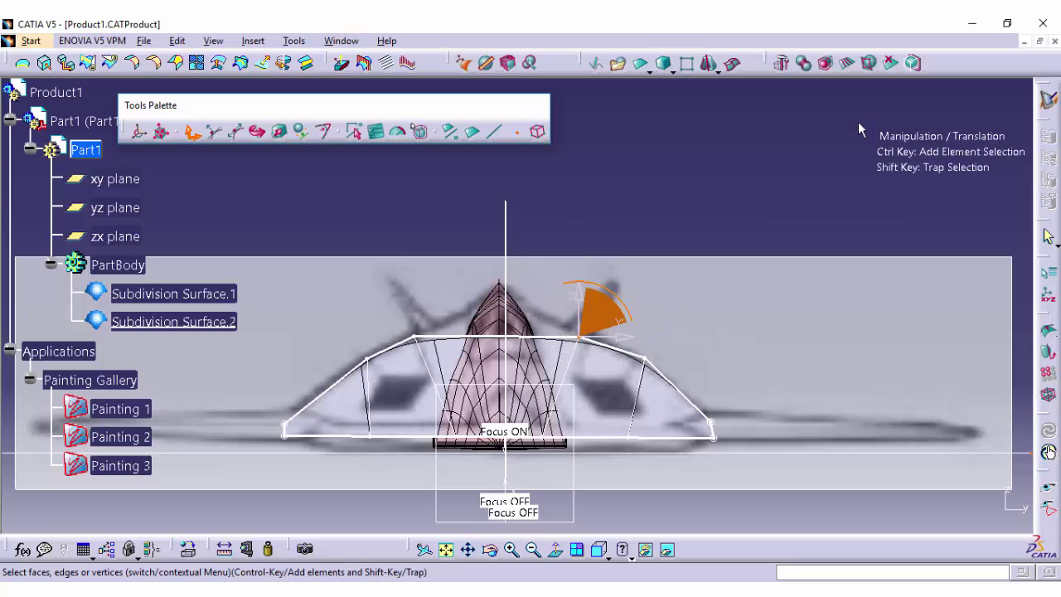
Step: Divide the top centre face of the body lengthwise with Face Cutting, using 4 sections
{"action": "left_click", "coordinate": [847, 62]}
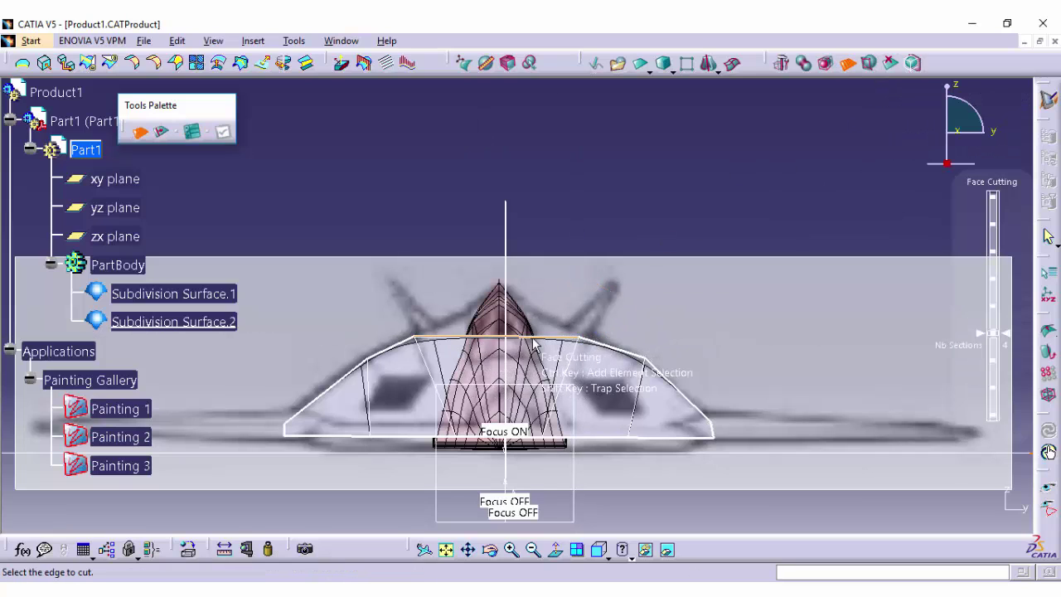
{"action": "left_click", "coordinate": [456, 337]}
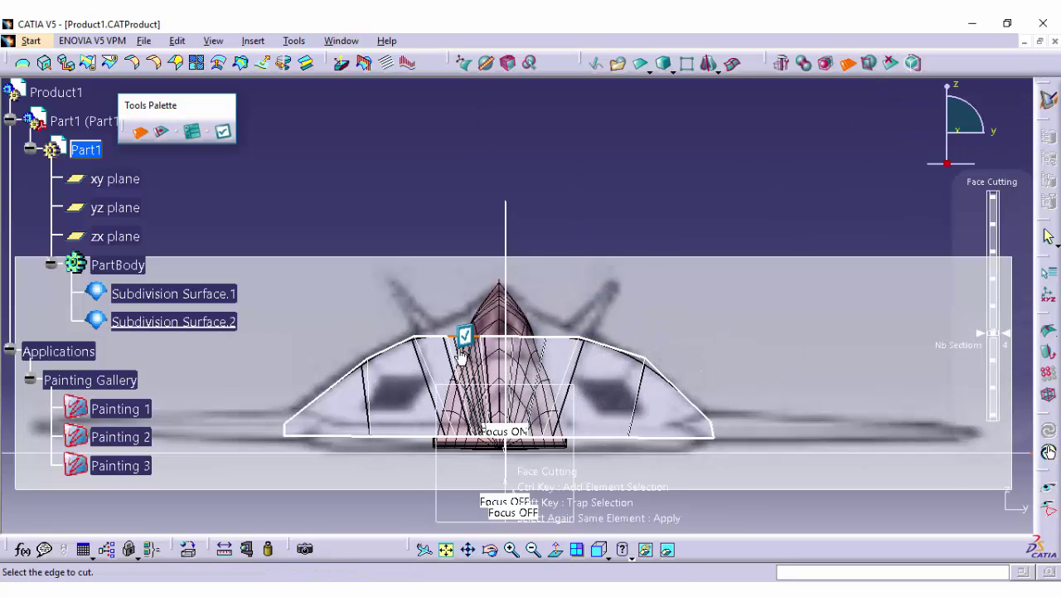
{"action": "left_click", "coordinate": [469, 354]}
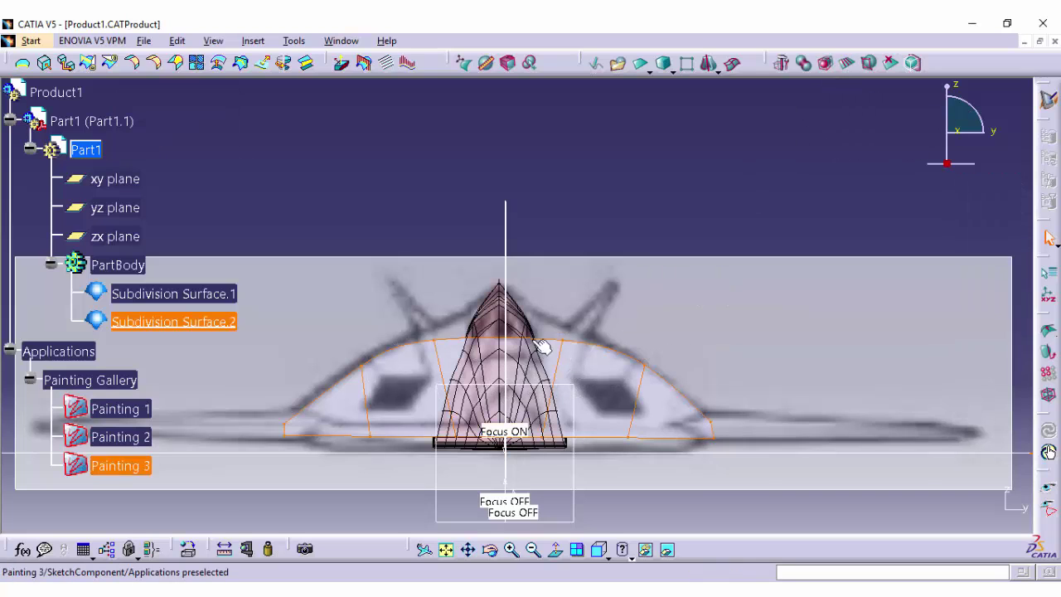
{"action": "left_click", "coordinate": [496, 339]}
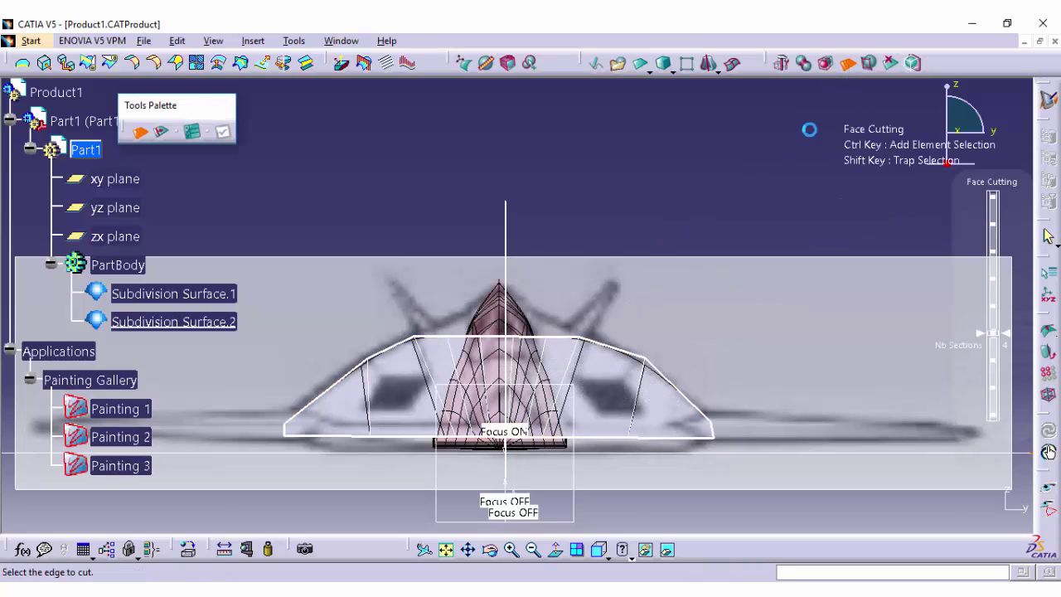
{"action": "left_click", "coordinate": [846, 66]}
Step: Reopen the body surface and translate the new top points to the peak and shoulders of the front-view outline
{"action": "left_click", "coordinate": [490, 549]}
{"action": "left_click_drag", "start_coordinate": [613, 332], "coordinate": [560, 377]}
{"action": "double_click", "coordinate": [559, 375]}
{"action": "left_click", "coordinate": [590, 555]}
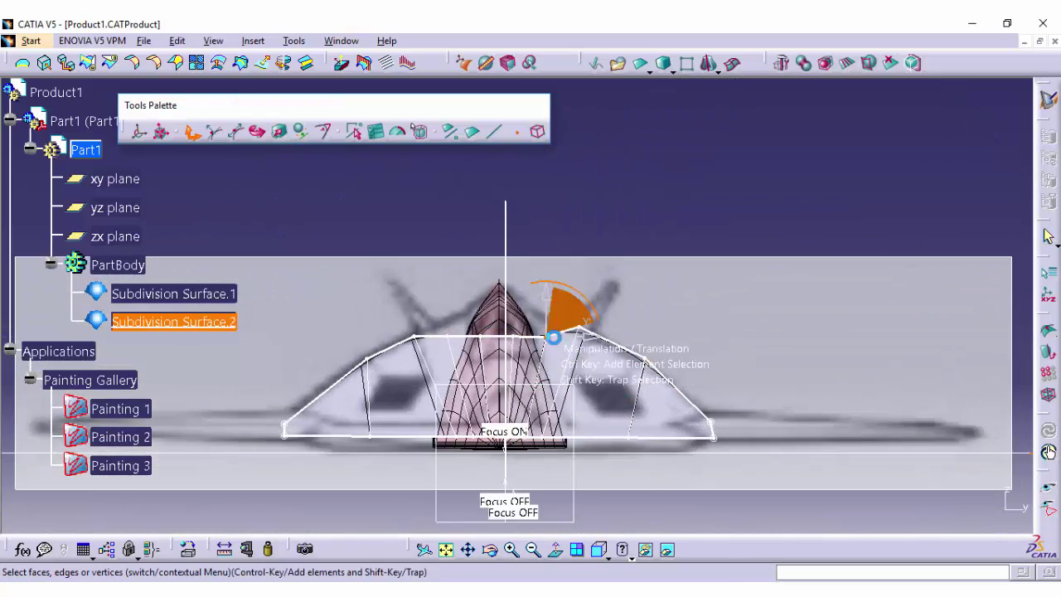
{"action": "left_click_drag", "start_coordinate": [516, 282], "coordinate": [491, 239]}
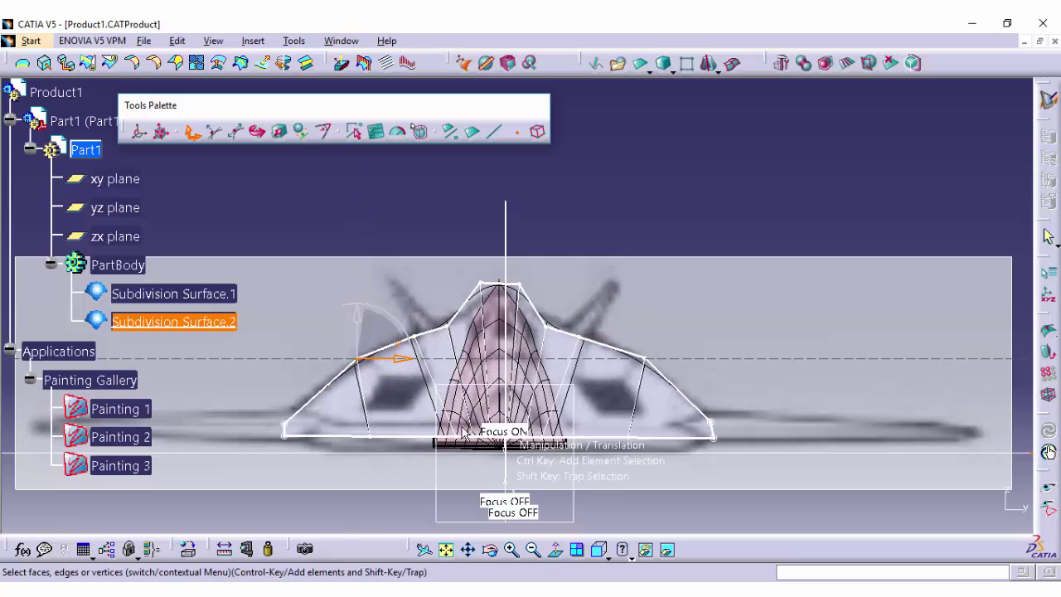
Step: Bring the peak points together at the centreline with Affinity, and align the shoulder points with the front-view outline along Y
{"action": "left_click", "coordinate": [279, 132]}
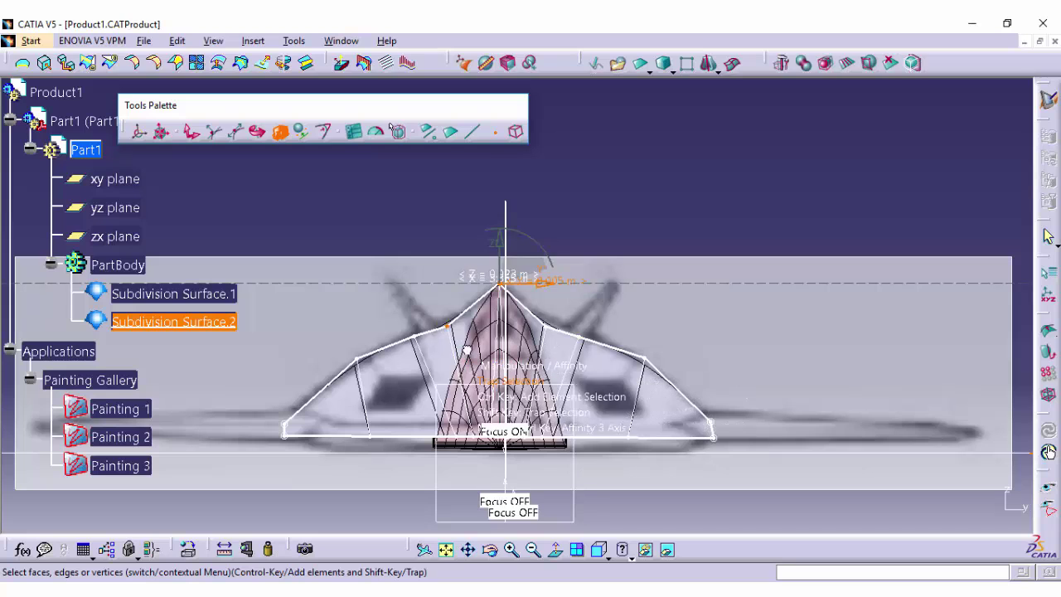
{"action": "left_click", "coordinate": [448, 326]}
{"action": "left_click_drag", "start_coordinate": [443, 307], "coordinate": [442, 299]}
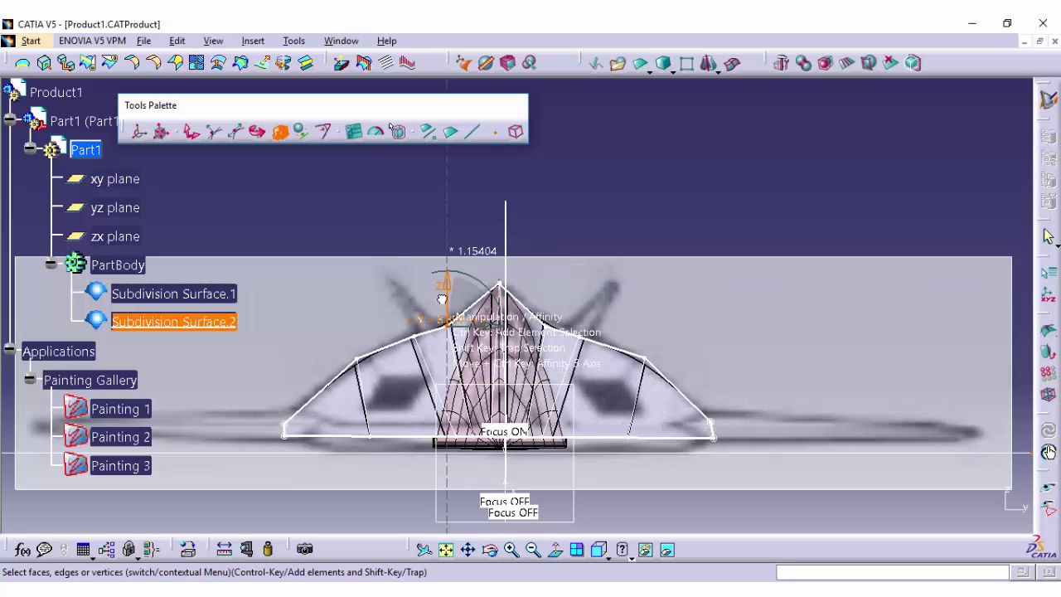
{"action": "left_click", "coordinate": [191, 131]}
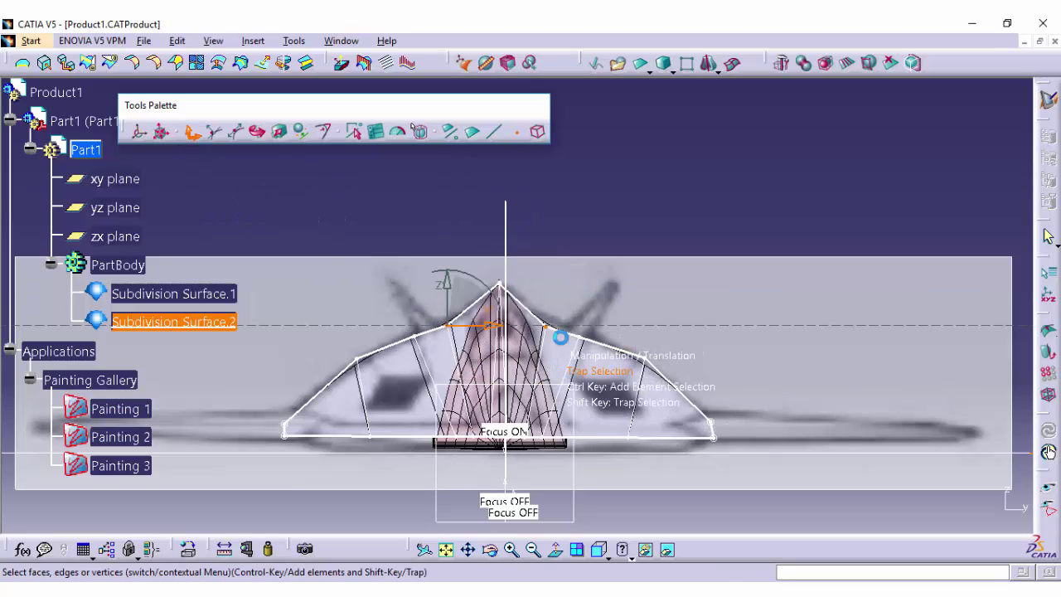
{"action": "left_click", "coordinate": [546, 327]}
{"action": "left_click_drag", "start_coordinate": [574, 329], "coordinate": [581, 330]}
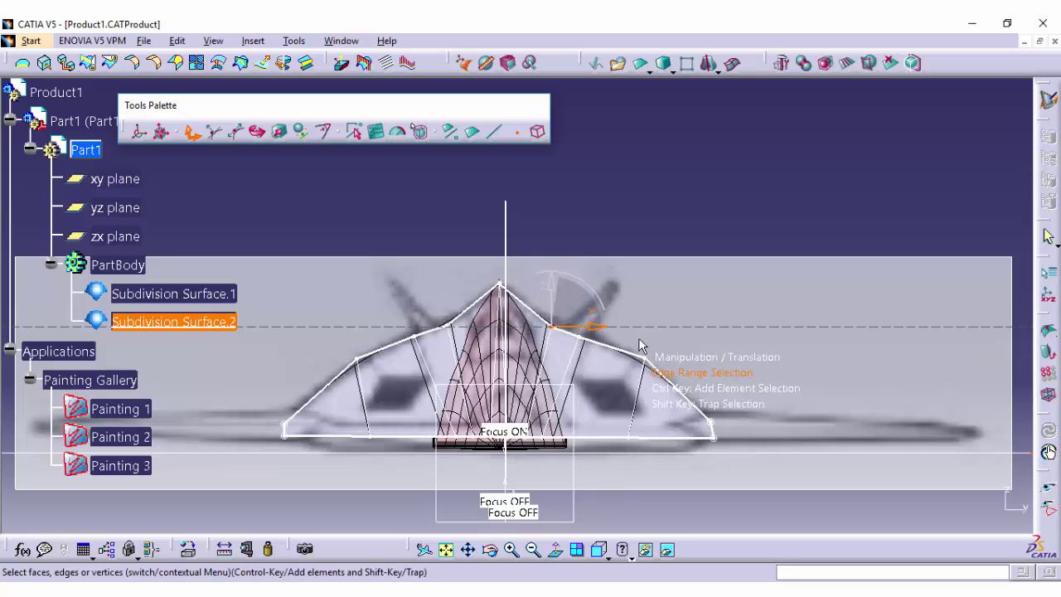
Step: In the side view, translate the front end's top points up and its bottom points down to meet the fuselage profile
{"action": "left_click", "coordinate": [589, 567]}
{"action": "left_click", "coordinate": [620, 504]}
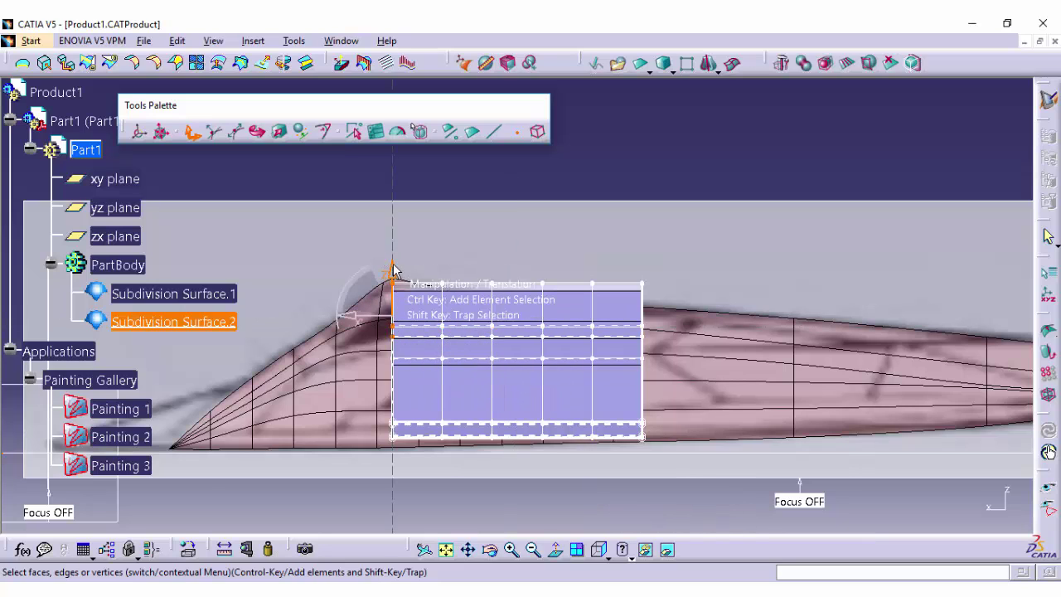
{"action": "left_click_drag", "start_coordinate": [391, 277], "coordinate": [393, 264]}
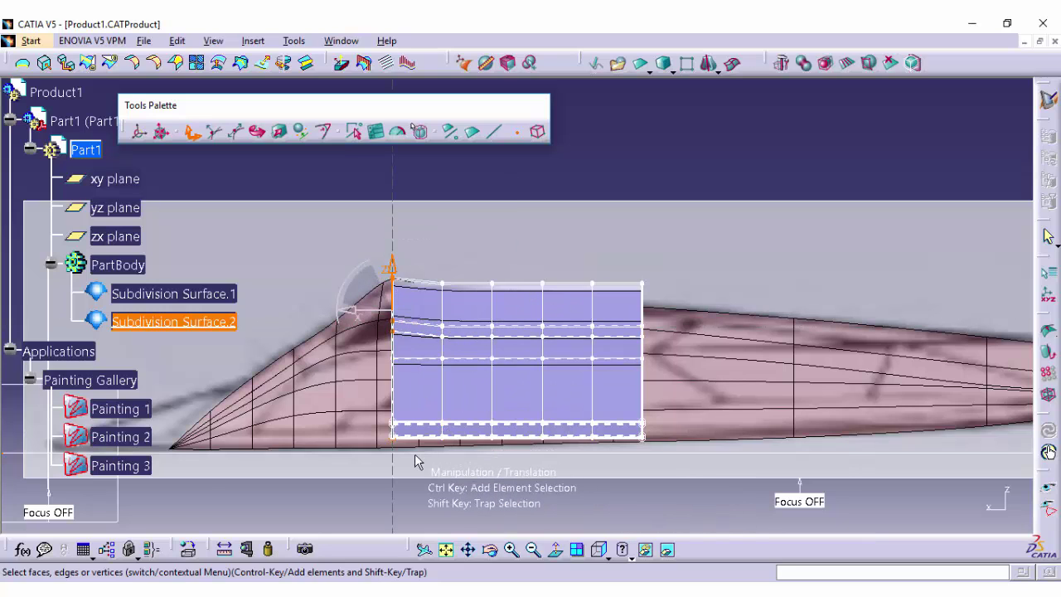
{"action": "left_click_drag", "start_coordinate": [415, 454], "coordinate": [391, 440]}
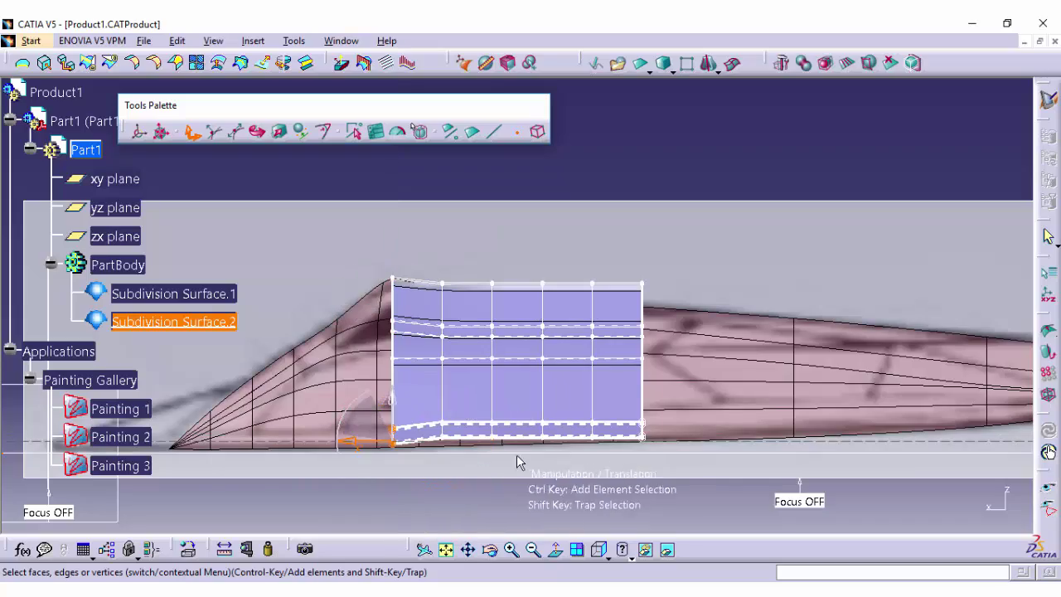
Step: In the top view, narrow the body's front-end points along Y with Affinity and translate them forward along the fuselage
{"action": "left_click", "coordinate": [491, 550]}
{"action": "left_click_drag", "start_coordinate": [462, 389], "coordinate": [829, 530]}
{"action": "left_click", "coordinate": [610, 559]}
{"action": "left_click", "coordinate": [622, 531]}
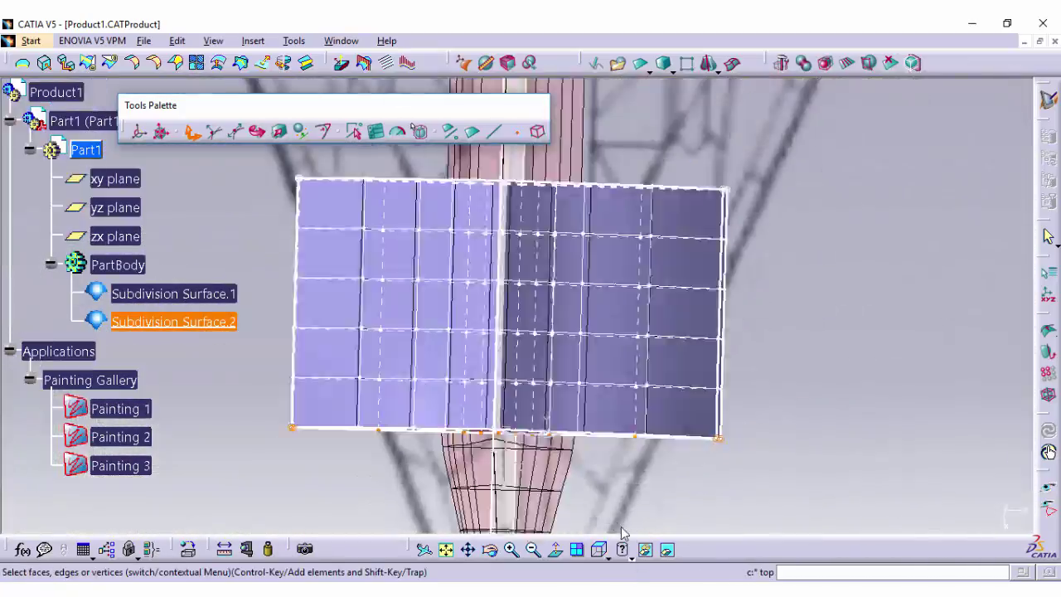
{"action": "left_click", "coordinate": [533, 550]}
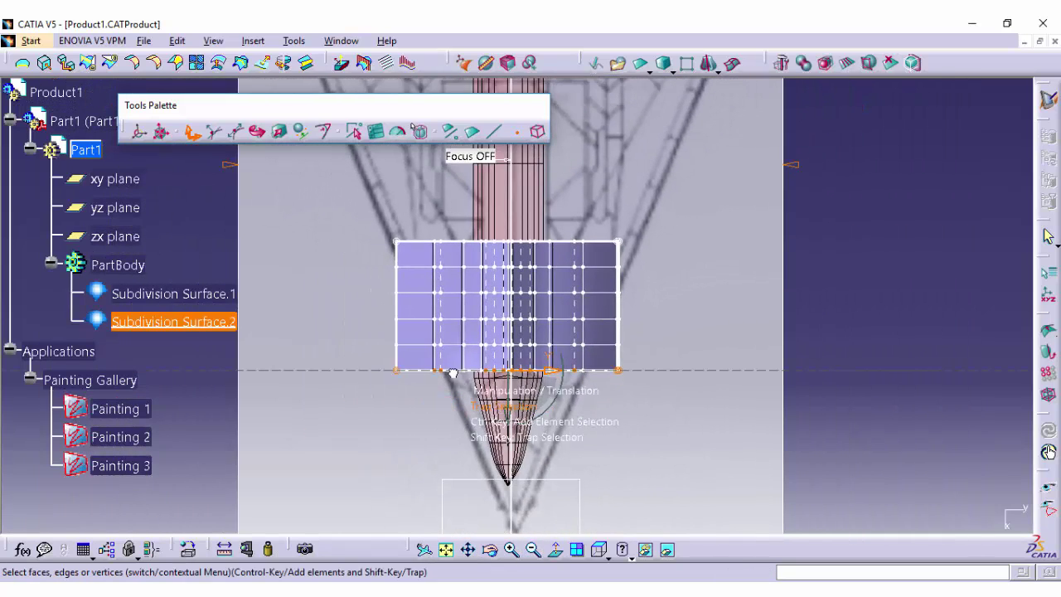
{"action": "left_click", "coordinate": [280, 131]}
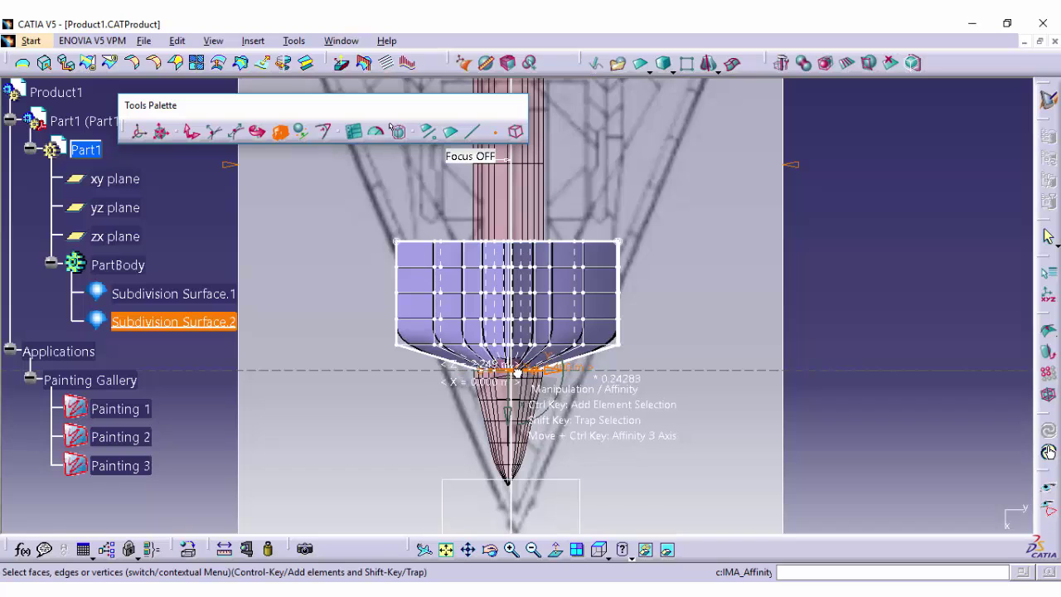
{"action": "left_click", "coordinate": [192, 131]}
{"action": "left_click_drag", "start_coordinate": [514, 373], "coordinate": [512, 427]}
Step: Scale each cross-section row behind the front end along Y with Affinity, tapering the body toward the top-view blueprint outline
{"action": "left_click", "coordinate": [547, 345]}
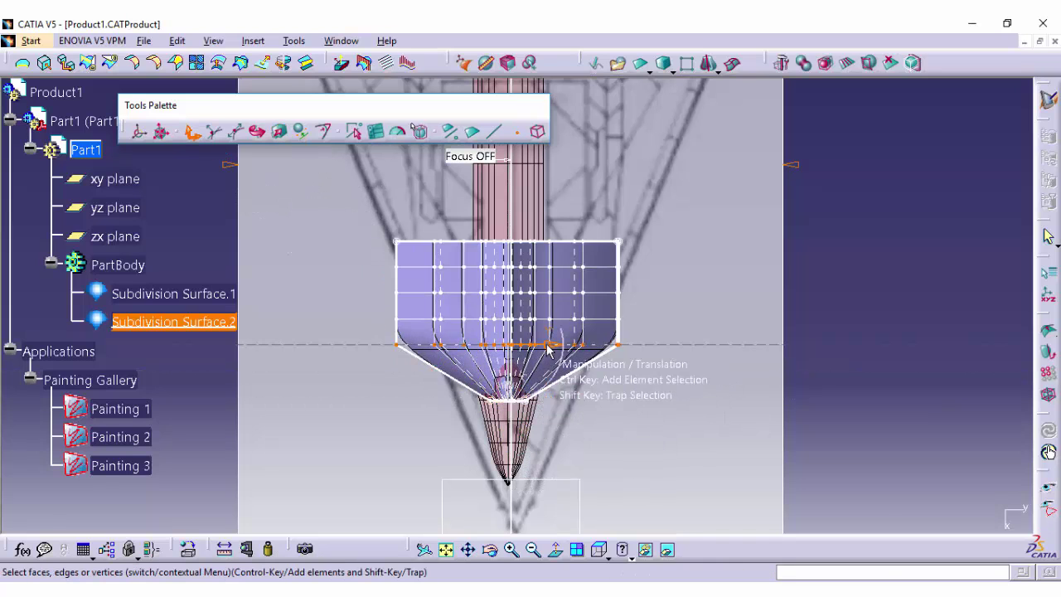
{"action": "left_click", "coordinate": [280, 131]}
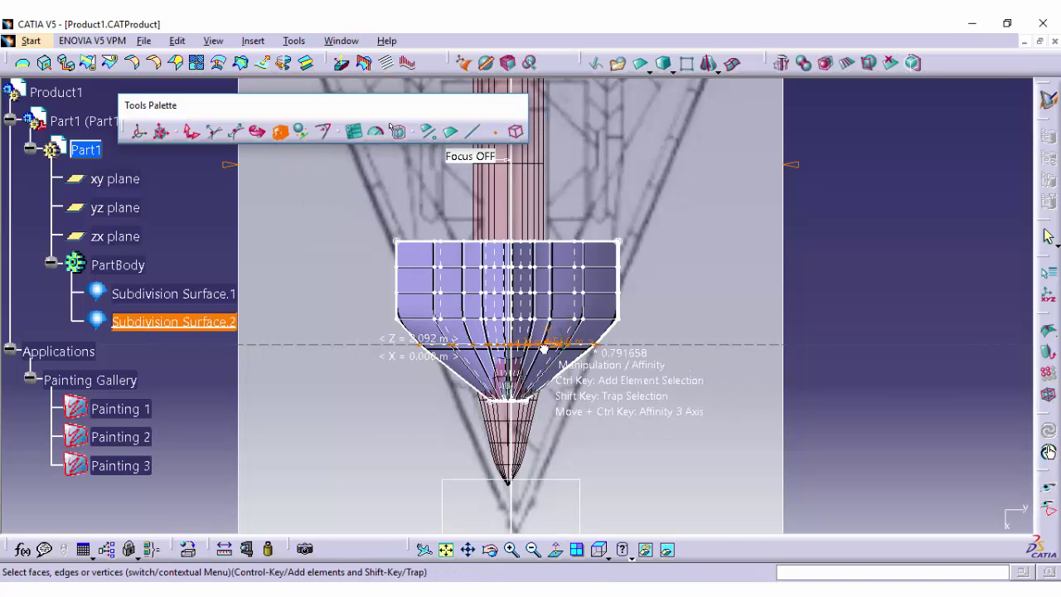
{"action": "left_click_drag", "start_coordinate": [642, 333], "coordinate": [643, 333], "text": "shift"}
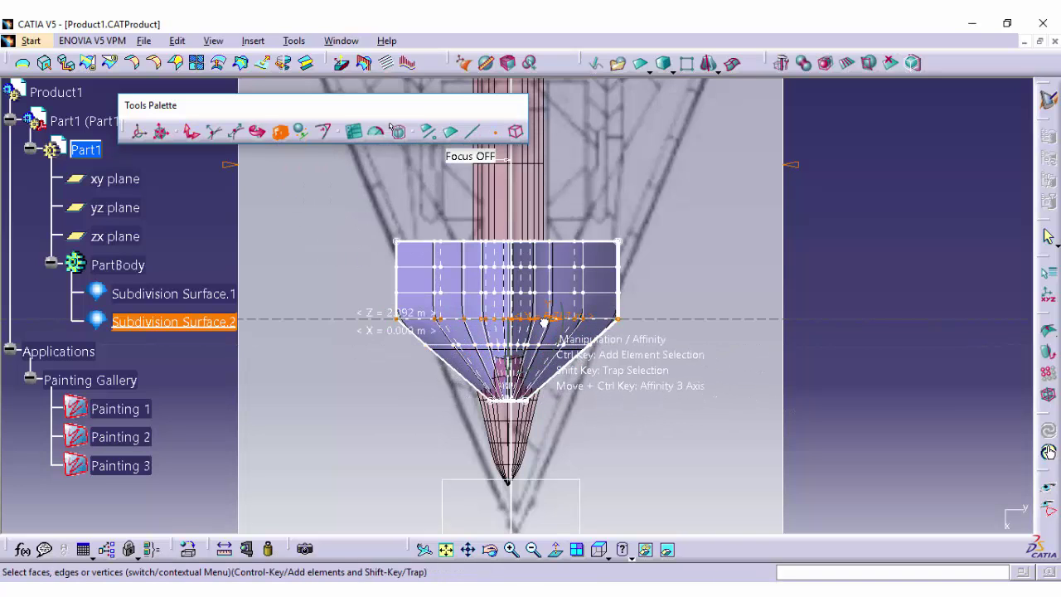
{"action": "left_click_drag", "start_coordinate": [545, 320], "coordinate": [540, 323]}
{"action": "left_click_drag", "start_coordinate": [382, 280], "coordinate": [634, 306], "text": "shift"}
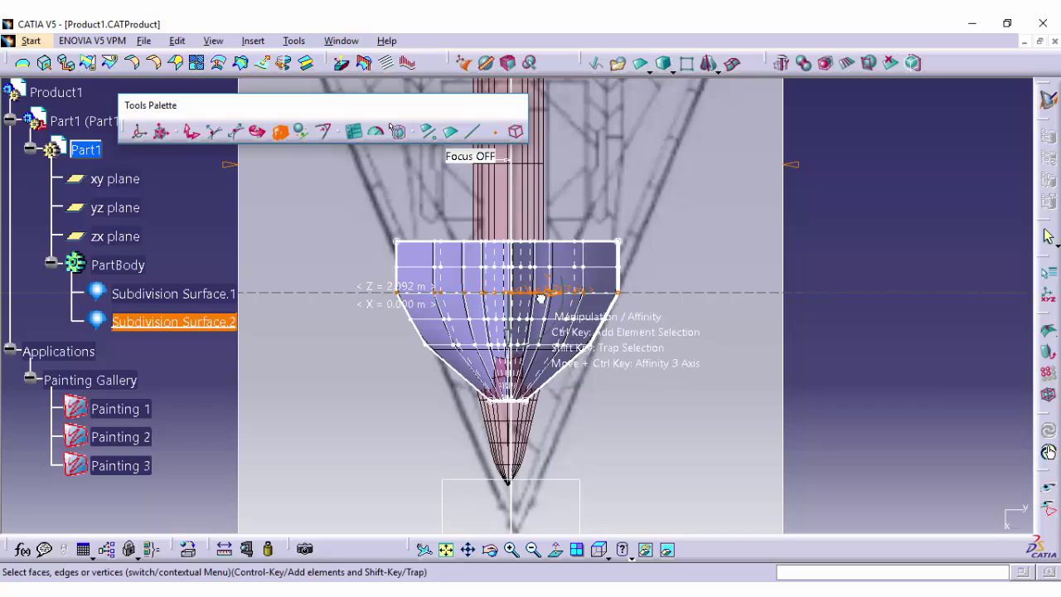
{"action": "left_click_drag", "start_coordinate": [544, 298], "coordinate": [539, 298]}
{"action": "left_click_drag", "start_coordinate": [379, 252], "coordinate": [637, 284], "text": "shift"}
{"action": "left_click_drag", "start_coordinate": [543, 272], "coordinate": [537, 272]}
{"action": "left_click_drag", "start_coordinate": [384, 240], "coordinate": [538, 245]}
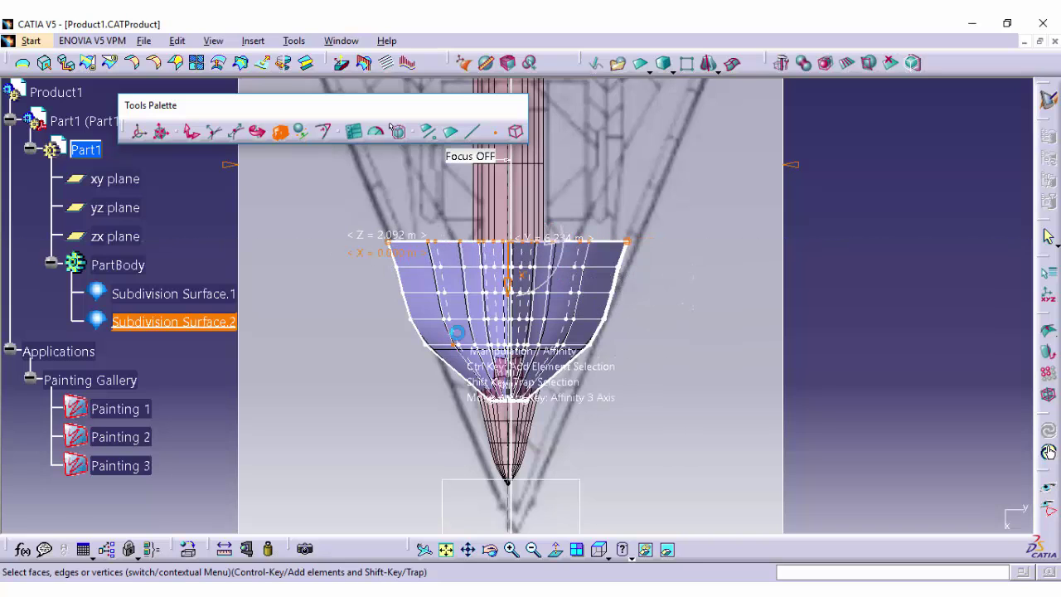
{"action": "left_click_drag", "start_coordinate": [407, 334], "coordinate": [611, 356], "text": "shift"}
{"action": "left_click_drag", "start_coordinate": [550, 345], "coordinate": [552, 345]}
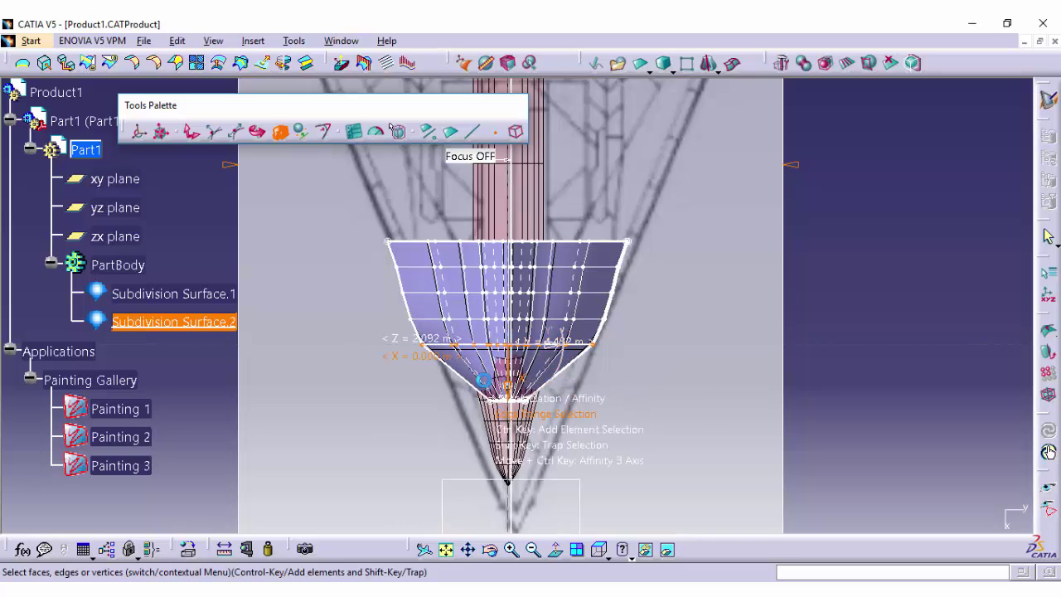
Step: Cut the tapered front faces with 4 sections and scale the new rows along Y to round the body's front outline
{"action": "left_click", "coordinate": [848, 63]}
{"action": "left_click", "coordinate": [571, 377]}
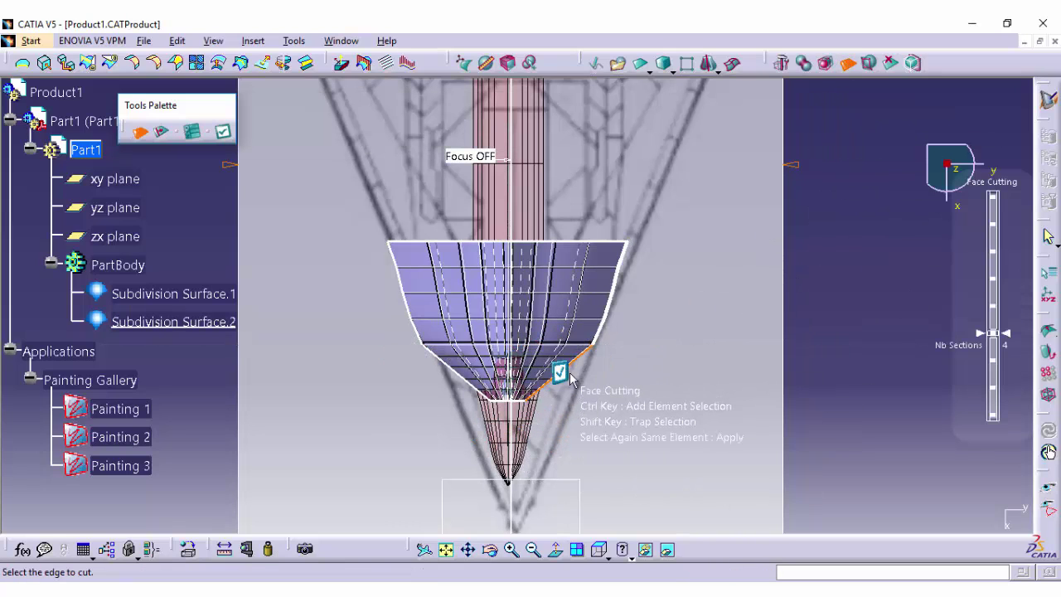
{"action": "left_click", "coordinate": [511, 549]}
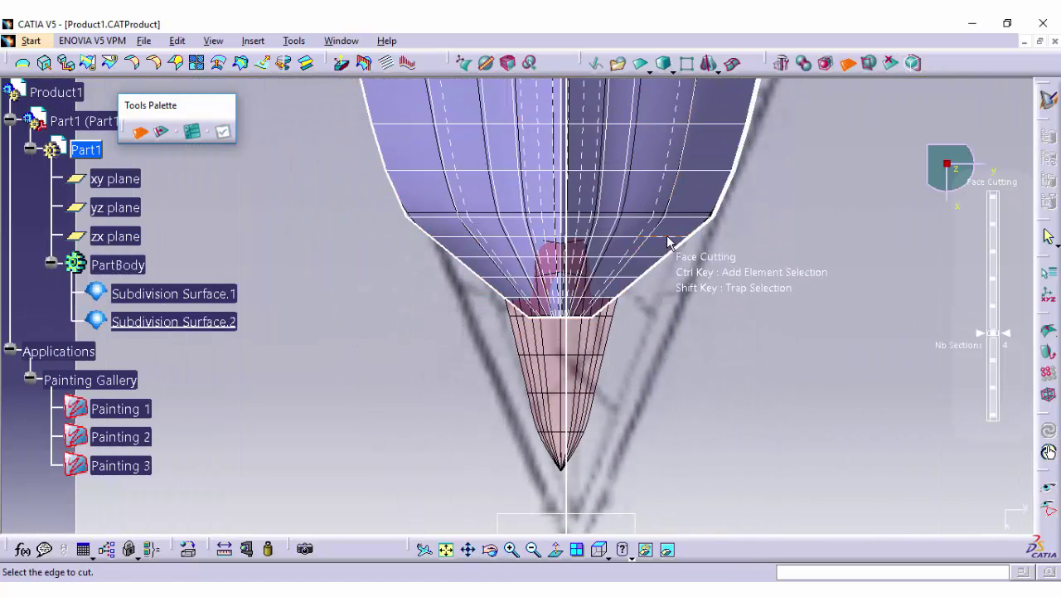
{"action": "left_click", "coordinate": [847, 63]}
{"action": "double_click", "coordinate": [742, 138]}
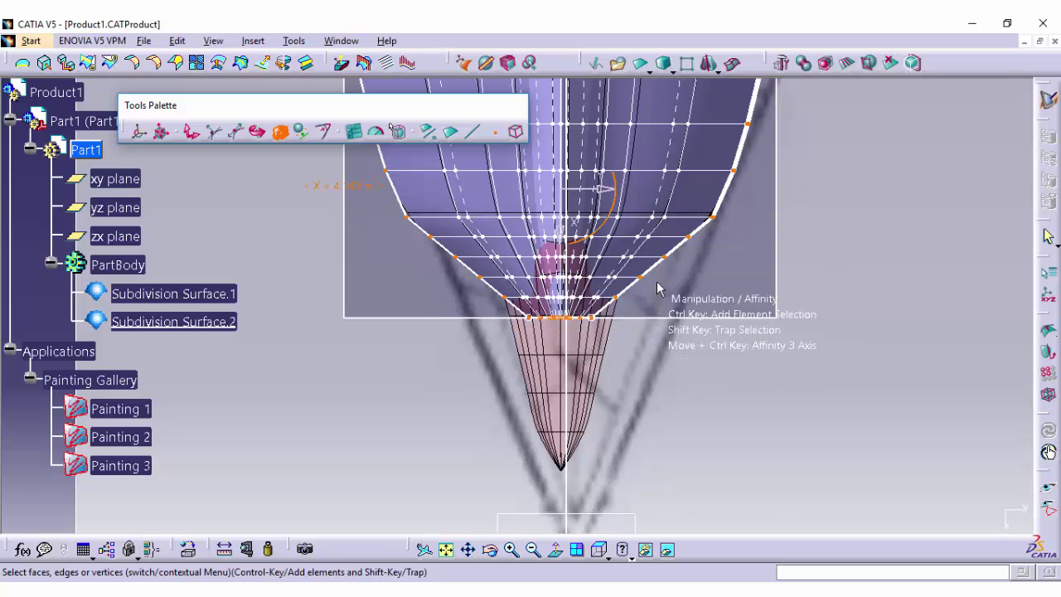
{"action": "left_click_drag", "start_coordinate": [411, 233], "coordinate": [603, 297], "text": "shift"}
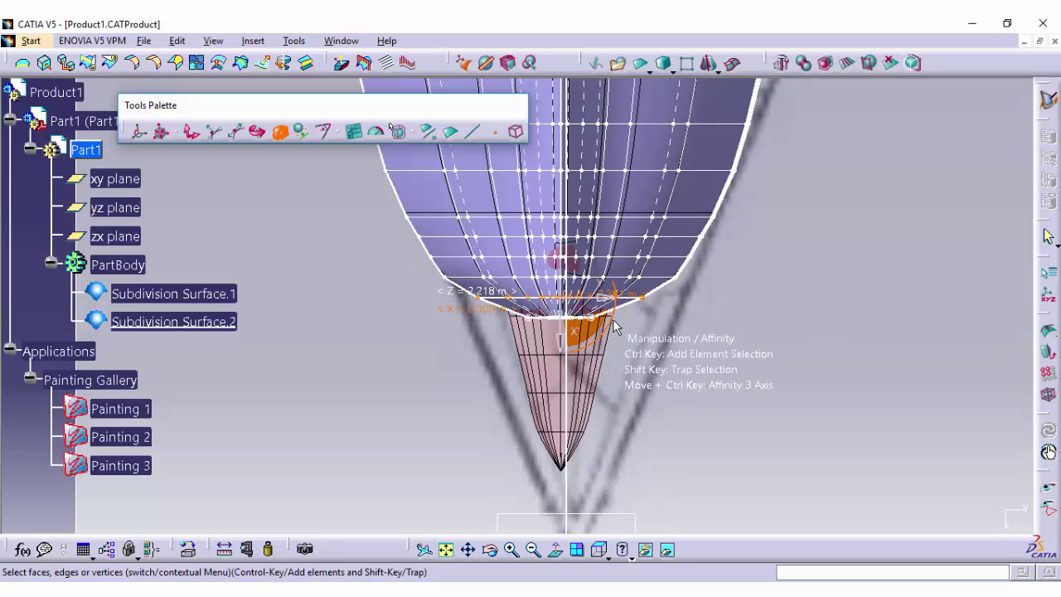
Step: In the side view, scale the body's front-end points along Z with Affinity to fit the sloping nose of the fuselage
{"action": "left_click", "coordinate": [600, 550]}
{"action": "left_click", "coordinate": [624, 440]}
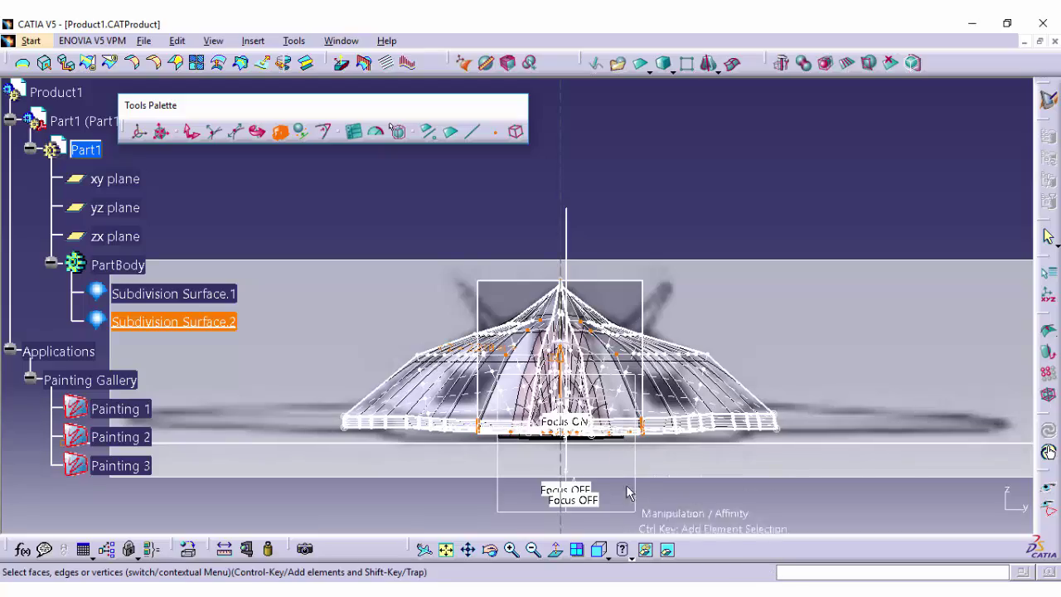
{"action": "left_click", "coordinate": [491, 551]}
{"action": "left_click_drag", "start_coordinate": [518, 381], "coordinate": [334, 373]}
{"action": "left_click", "coordinate": [609, 558]}
{"action": "left_click", "coordinate": [620, 501]}
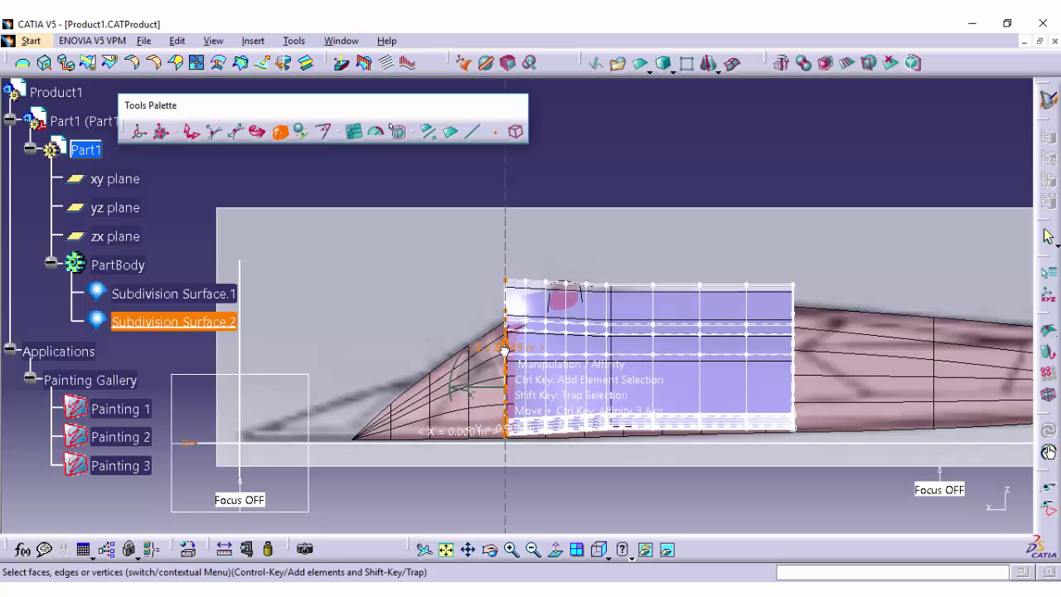
{"action": "mouse_move", "coordinate": [504, 349]}
{"action": "left_mouse_down"}
{"action": "mouse_move", "coordinate": [506, 361]}
{"action": "mouse_move", "coordinate": [509, 349]}
{"action": "left_mouse_up"}
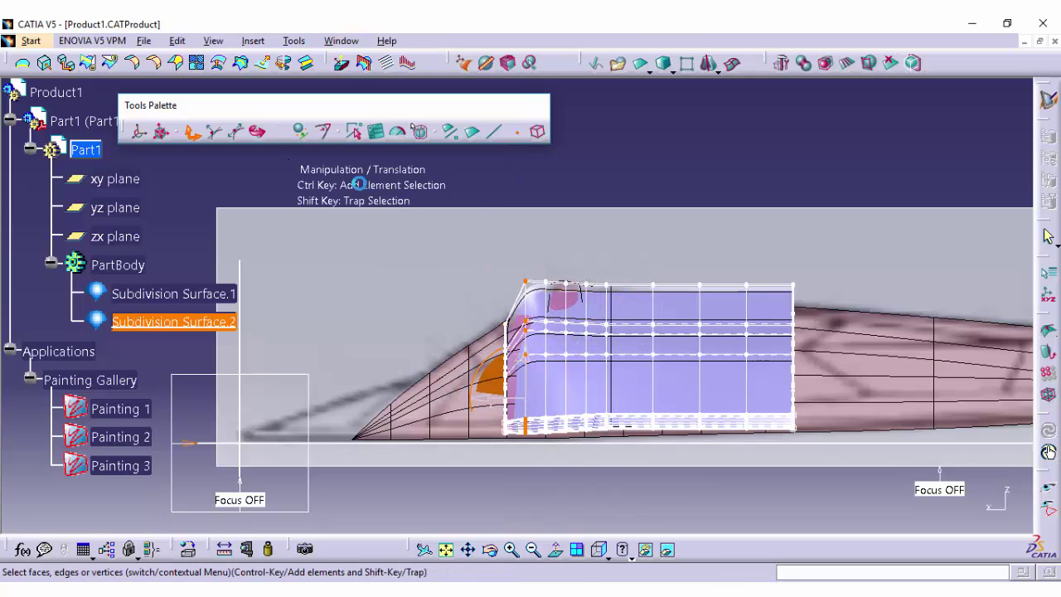
Step: Scale the row behind the front end along Z with Affinity and translate the rear rows' upper points down along Z to follow the fuselage's top slope
{"action": "left_click", "coordinate": [279, 132]}
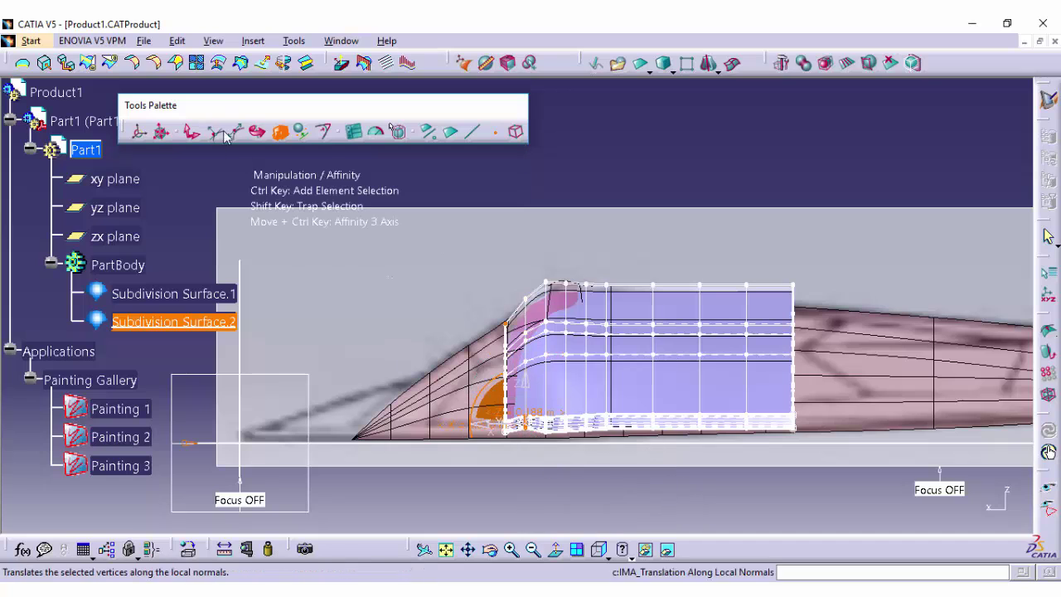
{"action": "left_click", "coordinate": [192, 132]}
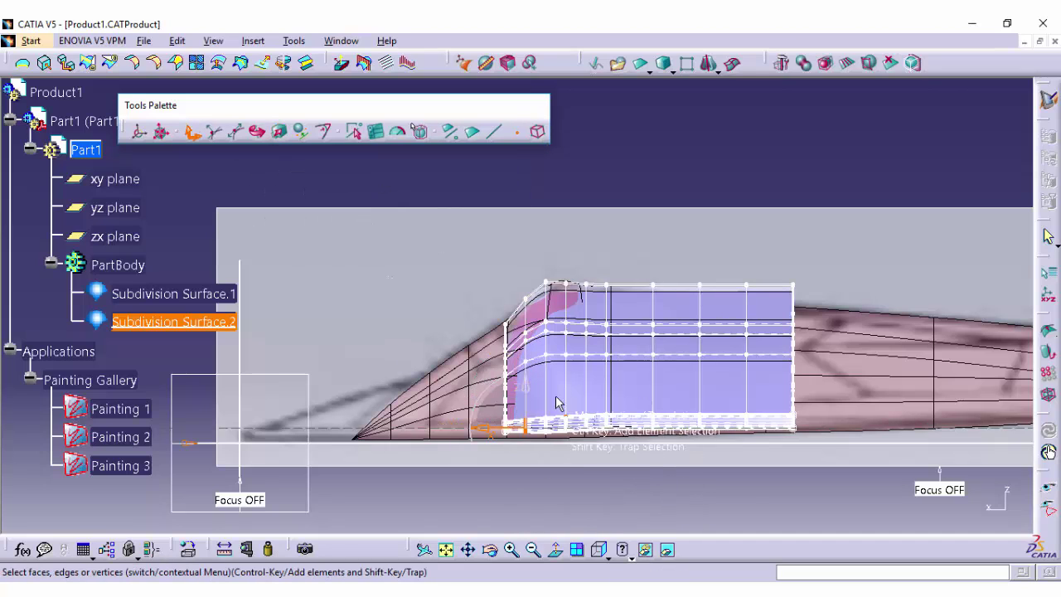
{"action": "middle_click_drag", "start_coordinate": [559, 403], "coordinate": [455, 381]}
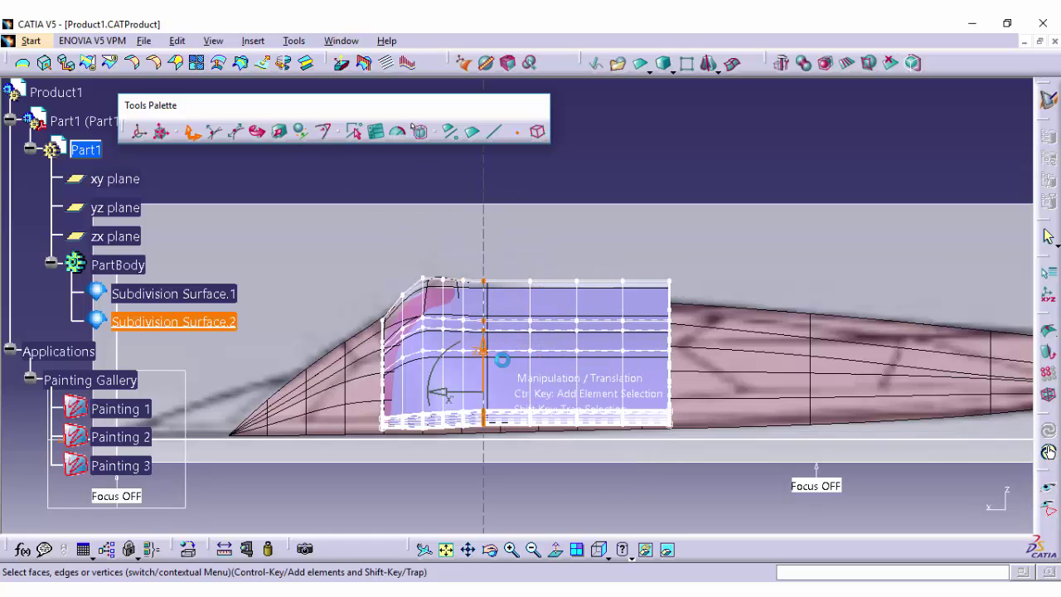
{"action": "left_click_drag", "start_coordinate": [489, 266], "coordinate": [490, 285]}
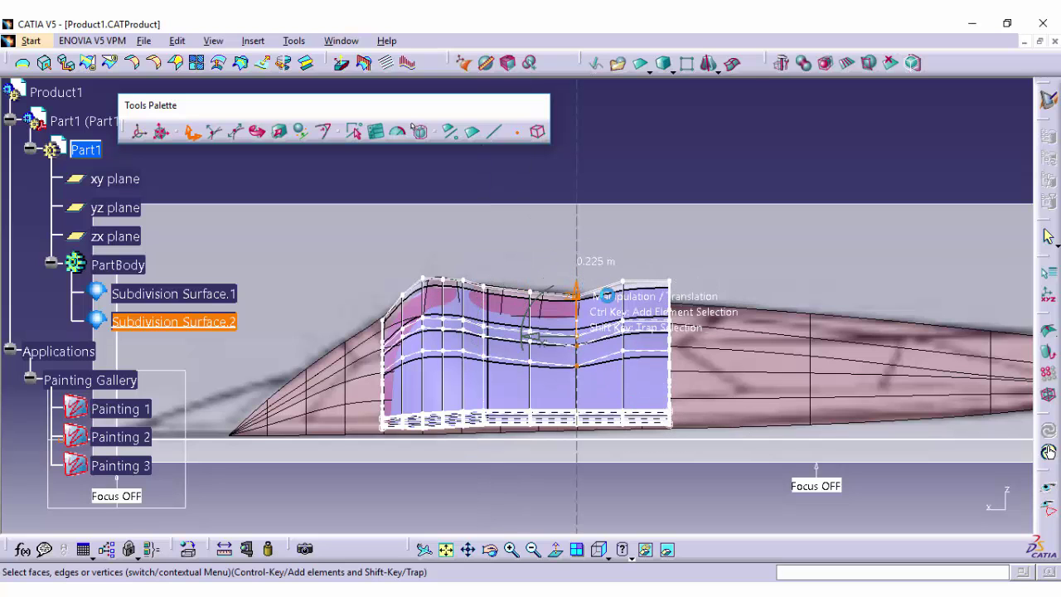
{"action": "left_click_drag", "start_coordinate": [637, 374], "coordinate": [637, 375], "text": "shift"}
{"action": "left_click_drag", "start_coordinate": [624, 278], "coordinate": [624, 281]}
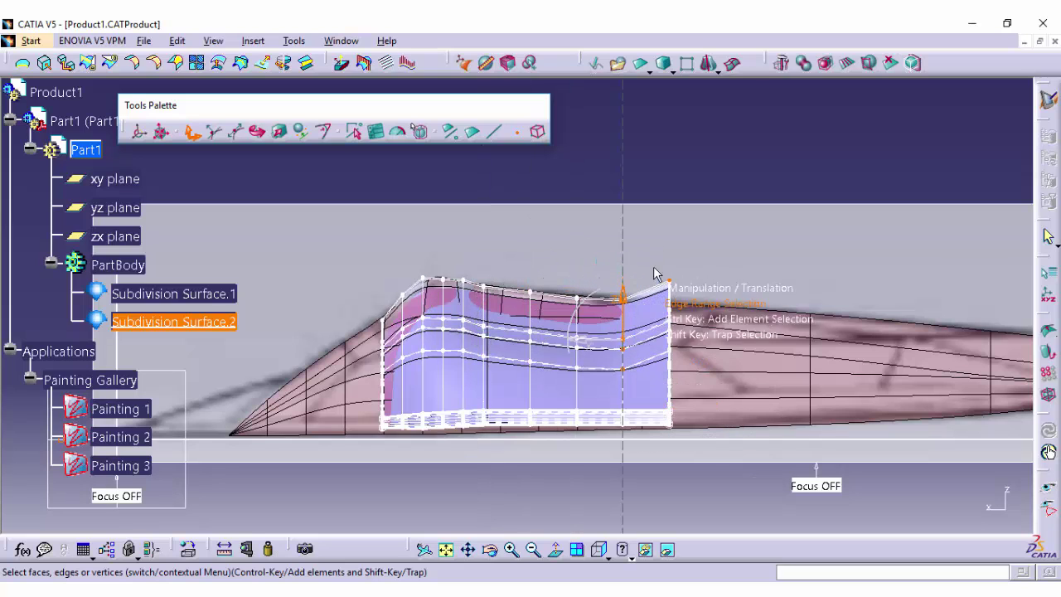
{"action": "left_click_drag", "start_coordinate": [679, 363], "coordinate": [680, 363], "text": "shift"}
{"action": "left_click_drag", "start_coordinate": [670, 284], "coordinate": [671, 295]}
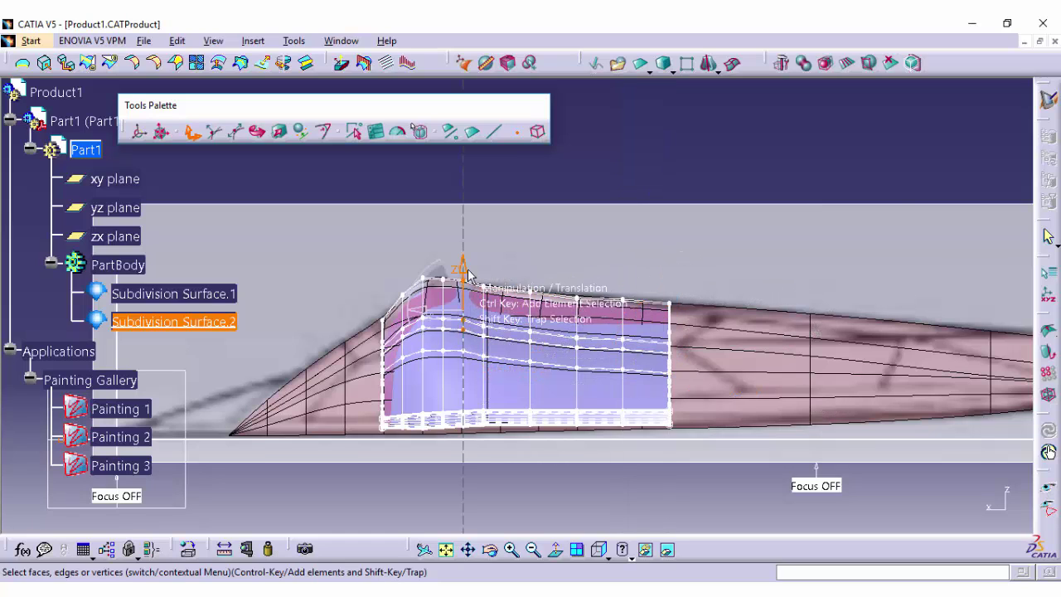
Step: Translate the body's rear-end points backward along X past the fuselage tail to the rear tip of the top-view blueprint
{"action": "left_click", "coordinate": [491, 552]}
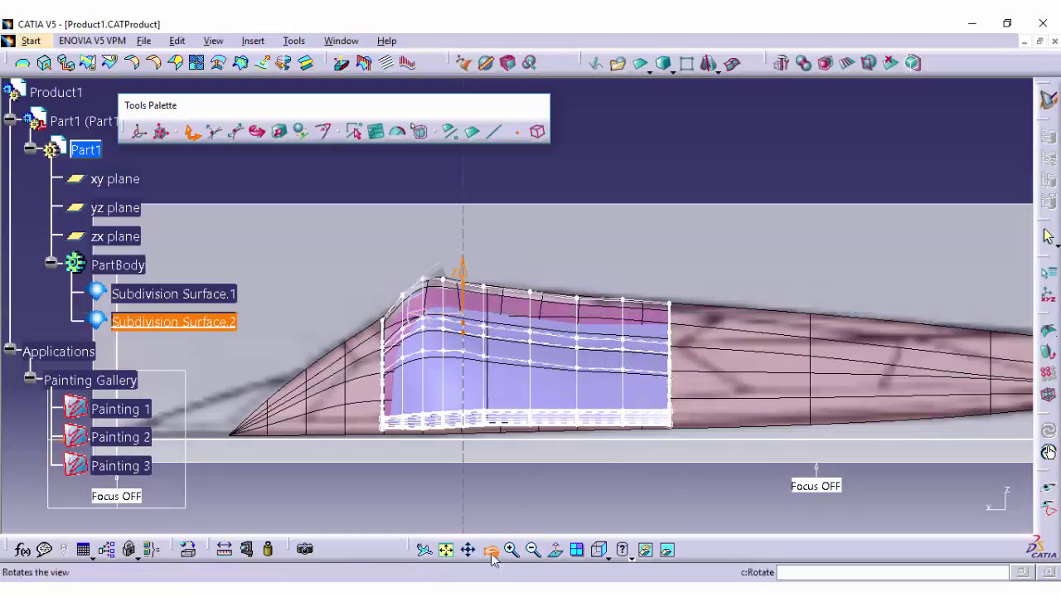
{"action": "left_click_drag", "start_coordinate": [489, 373], "coordinate": [566, 452]}
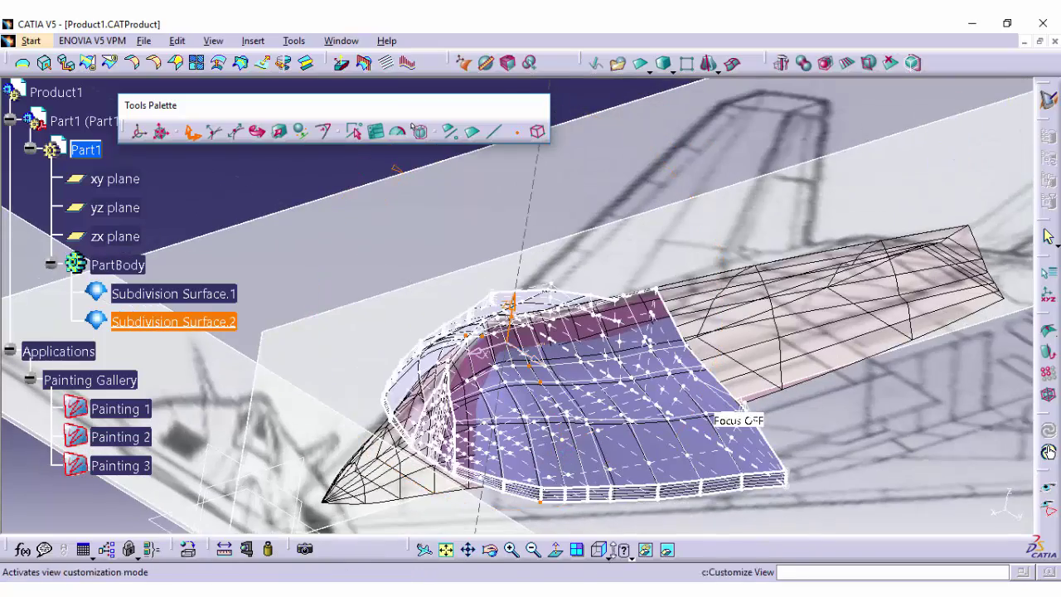
{"action": "left_click_drag", "start_coordinate": [759, 505], "coordinate": [473, 506]}
{"action": "left_click", "coordinate": [491, 552]}
{"action": "left_click_drag", "start_coordinate": [590, 406], "coordinate": [545, 443]}
{"action": "left_click", "coordinate": [599, 550]}
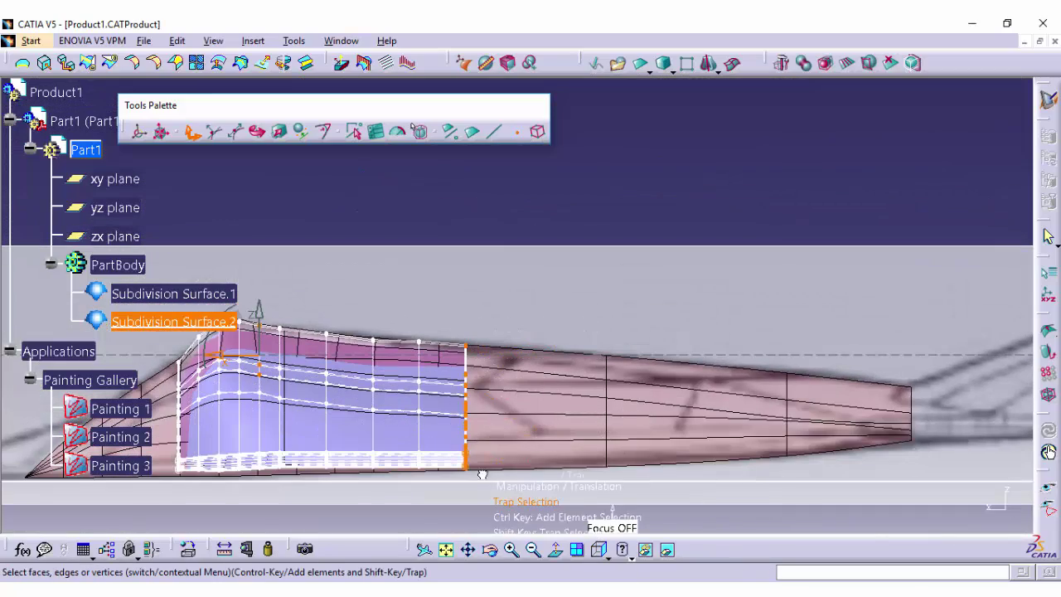
{"action": "left_click_drag", "start_coordinate": [466, 427], "coordinate": [934, 426]}
{"action": "left_click", "coordinate": [472, 551]}
{"action": "left_click_drag", "start_coordinate": [717, 475], "coordinate": [419, 476]}
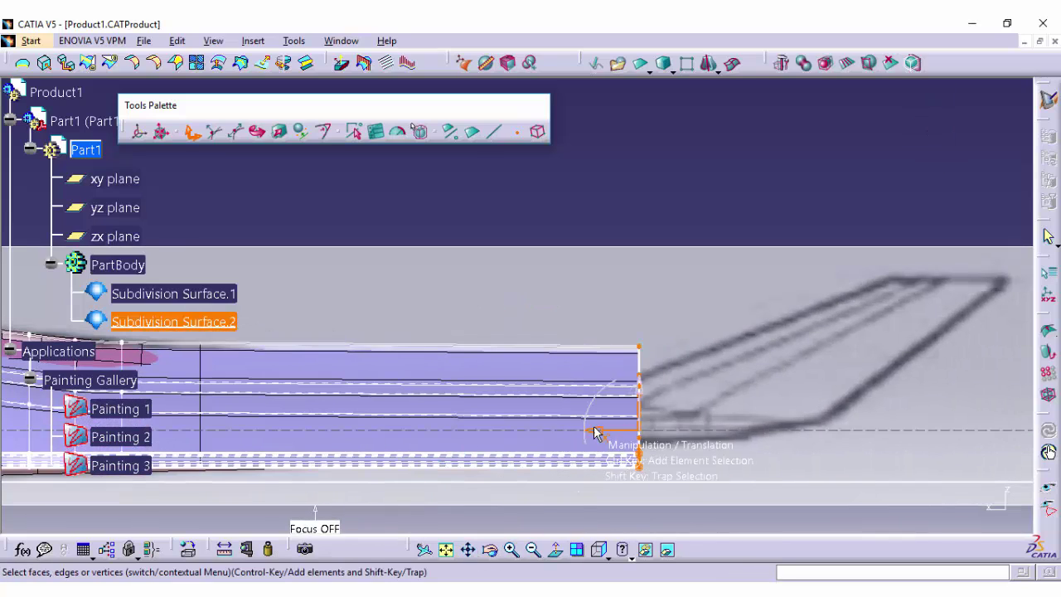
{"action": "left_click_drag", "start_coordinate": [597, 432], "coordinate": [686, 432]}
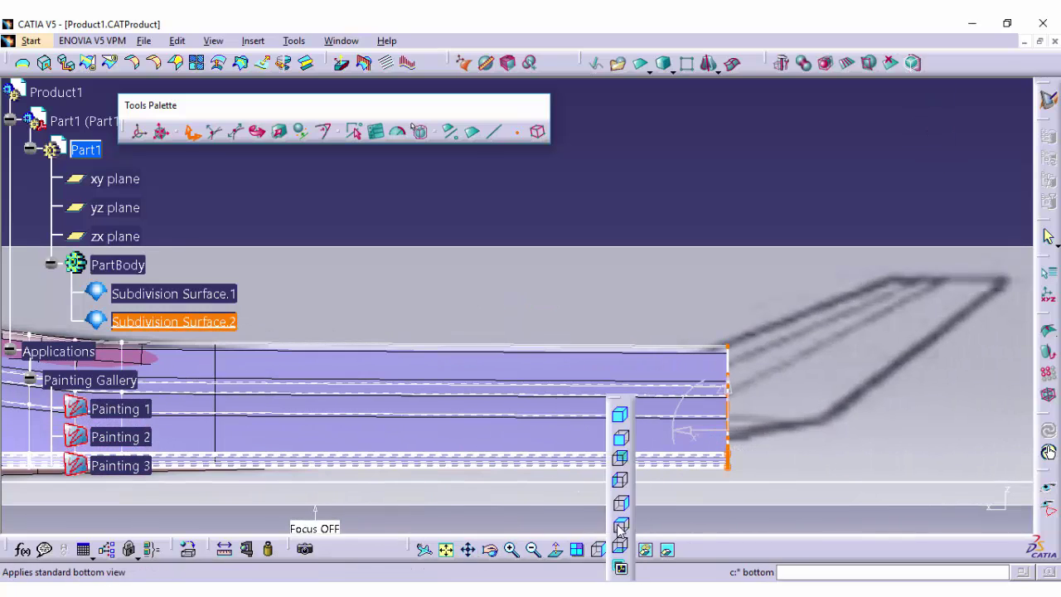
{"action": "left_click", "coordinate": [620, 527]}
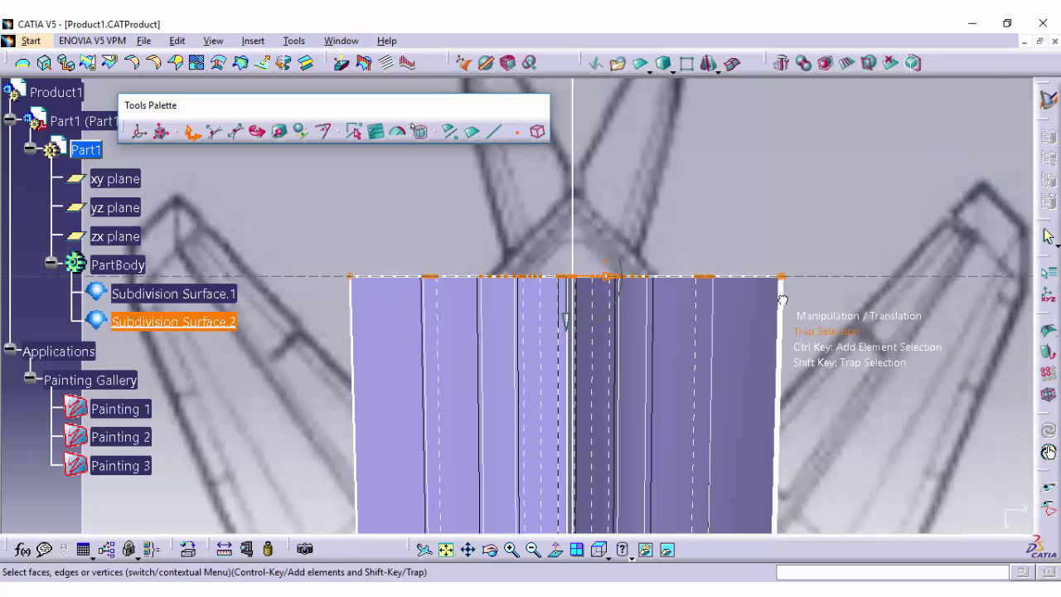
{"action": "left_click_drag", "start_coordinate": [563, 307], "coordinate": [573, 238]}
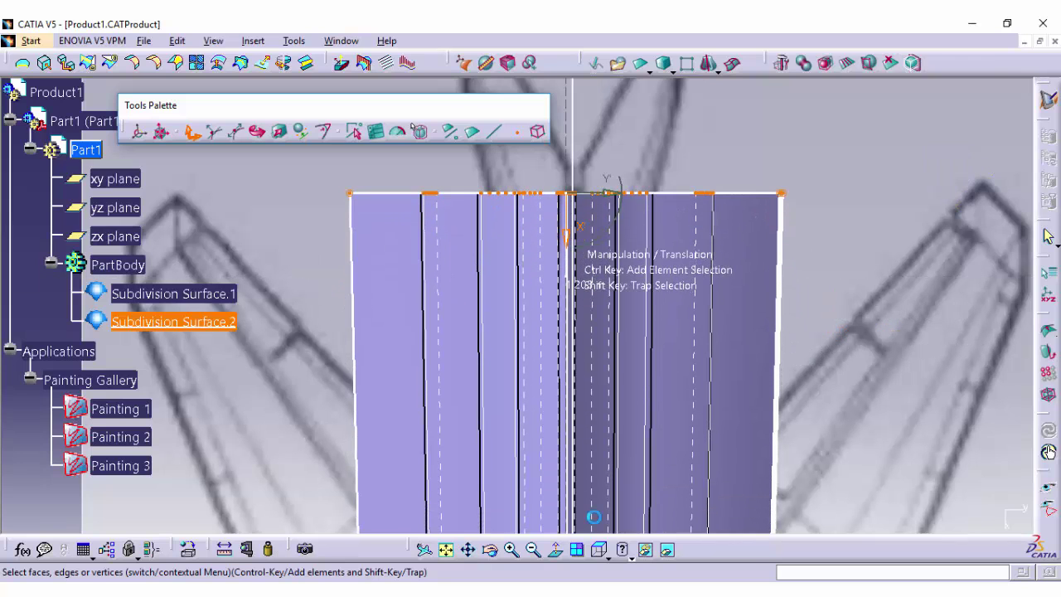
Step: Set the fill of Subdivision Surface.2 to blue with a transparency of 176
{"action": "right_click", "coordinate": [141, 323]}
{"action": "left_click", "coordinate": [286, 179]}
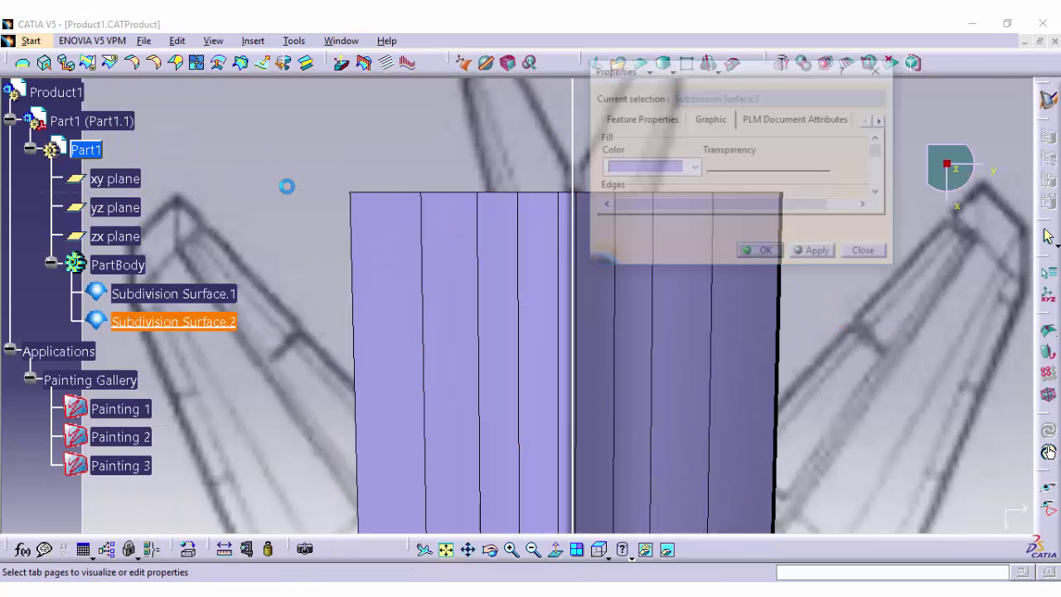
{"action": "left_click", "coordinate": [694, 166]}
{"action": "left_click", "coordinate": [667, 376]}
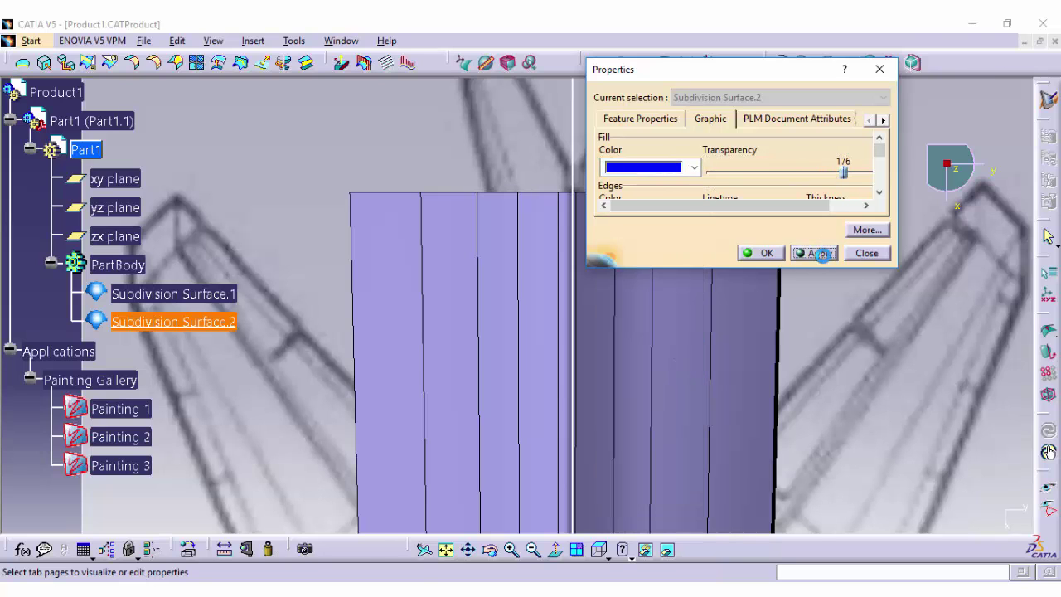
{"action": "left_click", "coordinate": [817, 253]}
{"action": "left_click", "coordinate": [761, 253]}
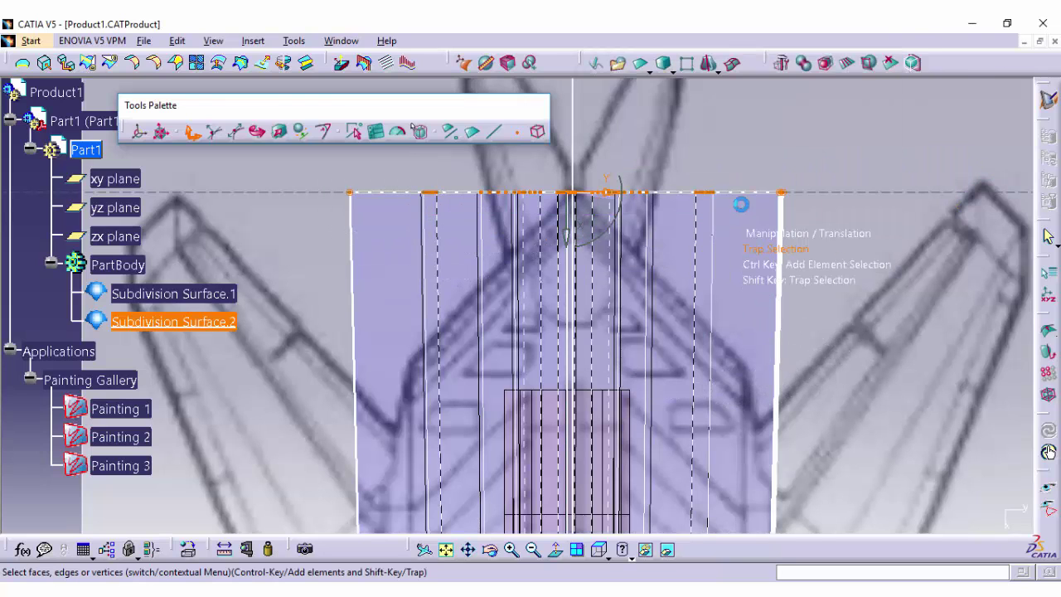
Step: Cut the extended rear faces of the body with 4 sections using Face Cutting on the side edge
{"action": "left_click", "coordinate": [846, 64]}
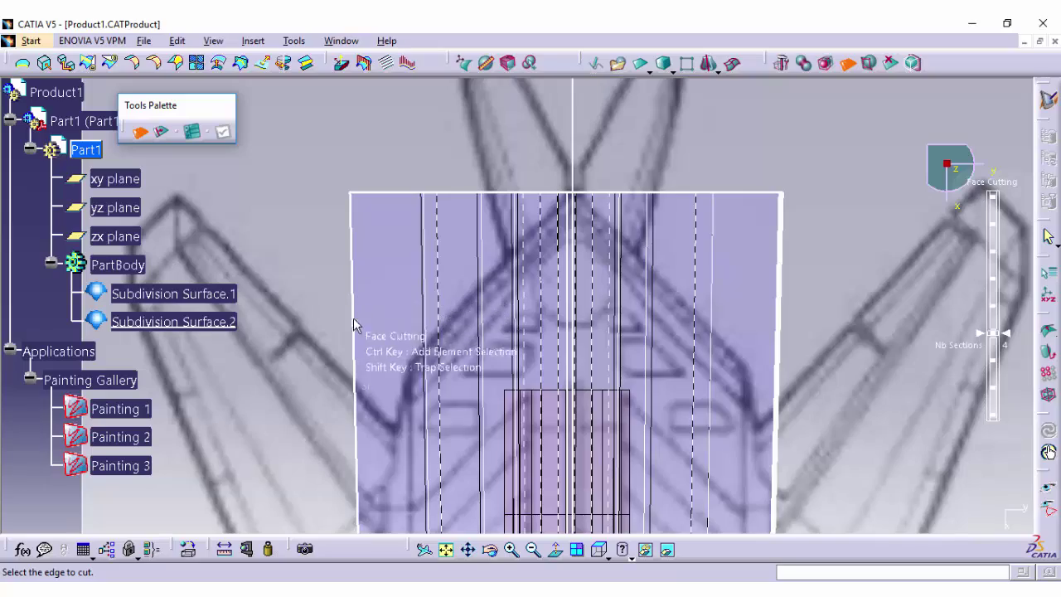
{"action": "left_click", "coordinate": [491, 550]}
{"action": "left_click_drag", "start_coordinate": [493, 507], "coordinate": [677, 292]}
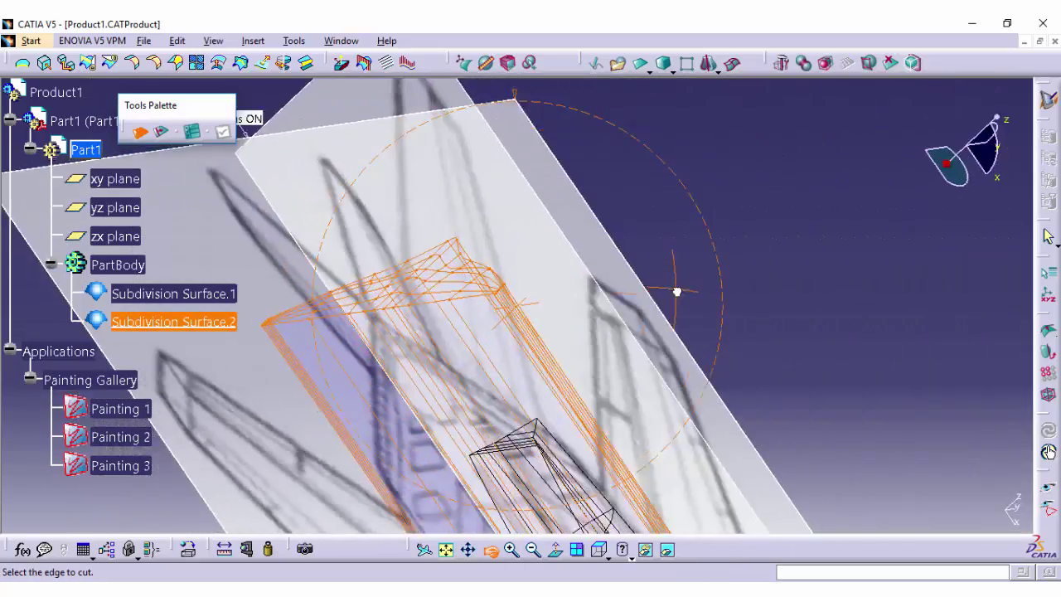
{"action": "left_click", "coordinate": [600, 550]}
{"action": "left_click", "coordinate": [469, 552]}
{"action": "left_click_drag", "start_coordinate": [357, 504], "coordinate": [574, 295]}
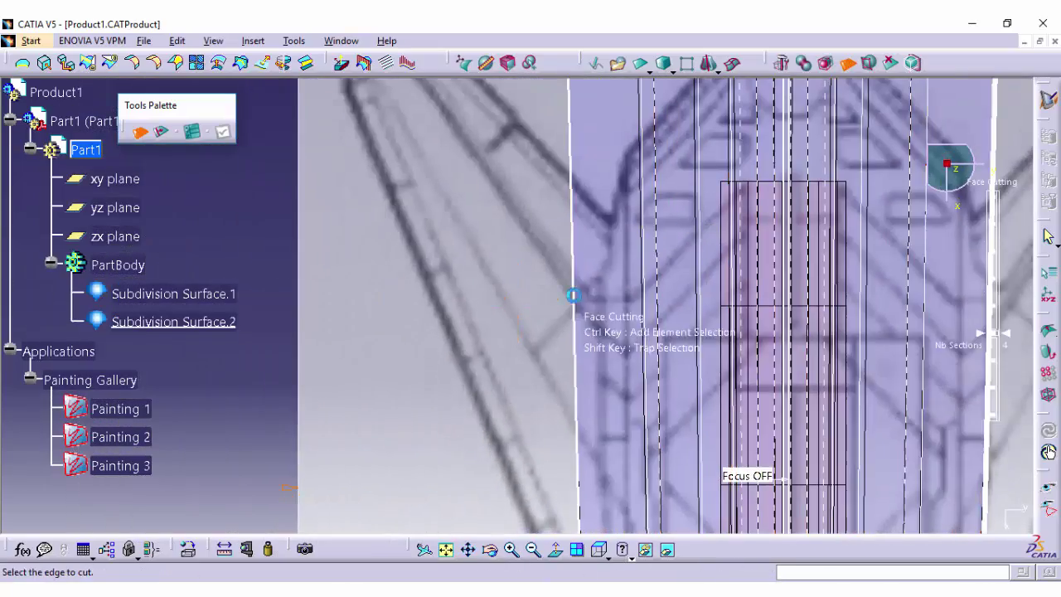
{"action": "left_click", "coordinate": [574, 328]}
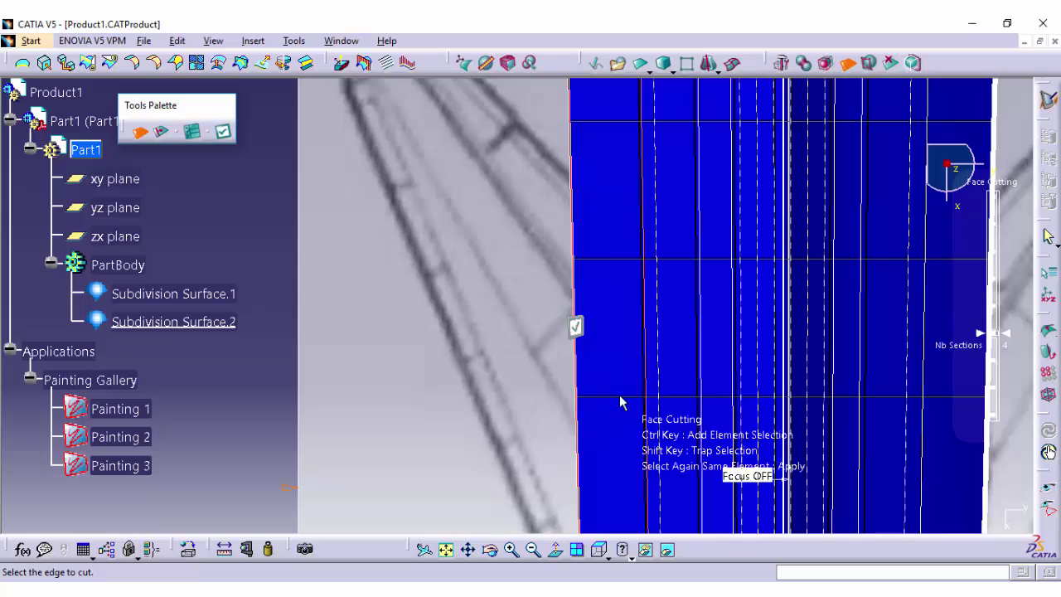
{"action": "left_click", "coordinate": [575, 327]}
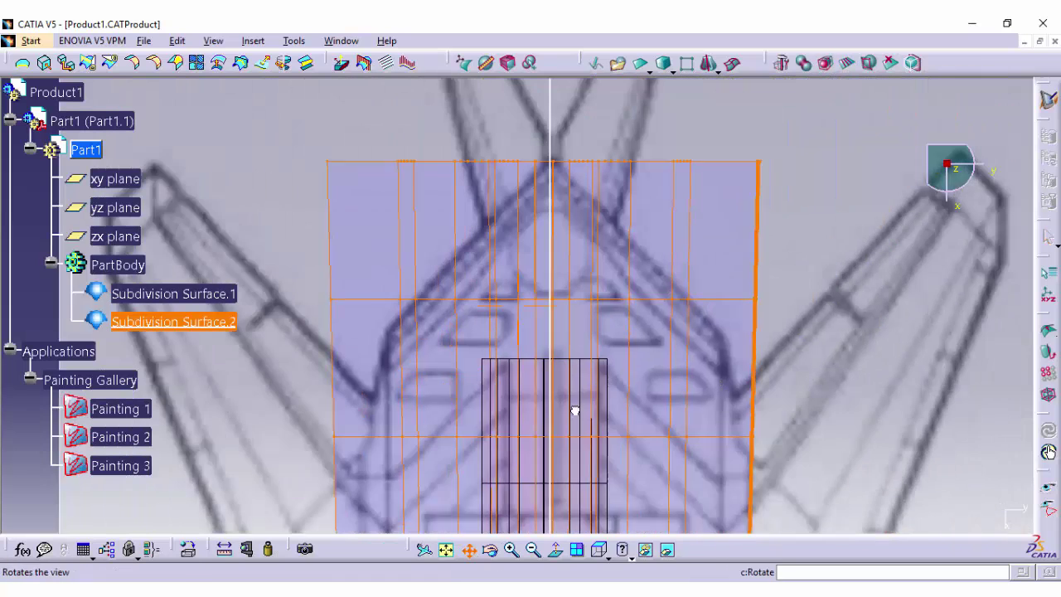
Step: Collapse the rear-end points to the centreline along Y with Affinity and narrow the adjacent row to fit the blueprint's tail outline
{"action": "middle_click_drag", "start_coordinate": [576, 411], "coordinate": [544, 475]}
{"action": "double_click", "coordinate": [689, 284]}
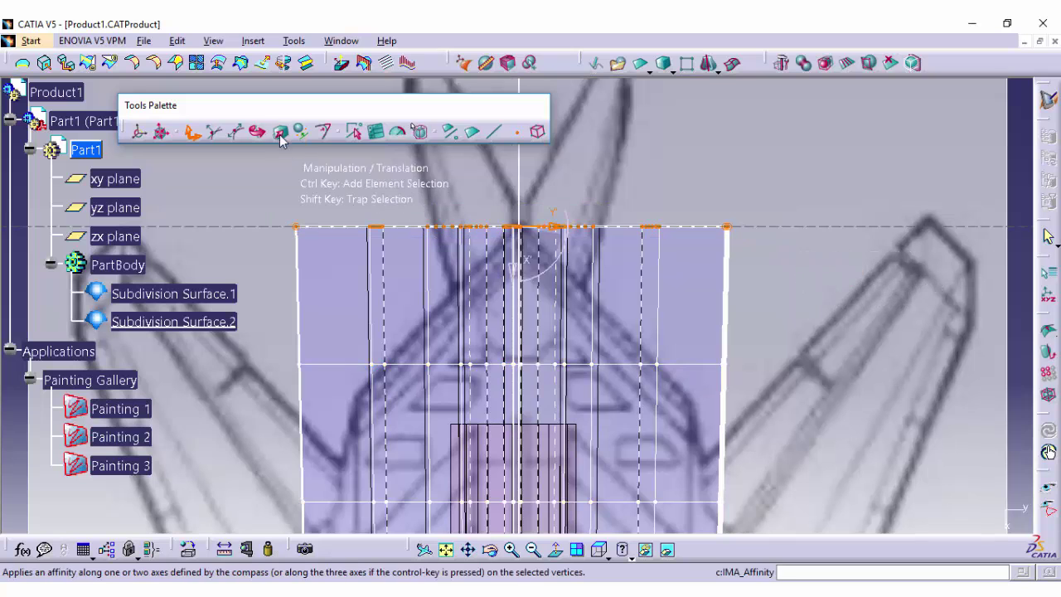
{"action": "left_click", "coordinate": [280, 132]}
{"action": "left_click_drag", "start_coordinate": [552, 231], "coordinate": [493, 236]}
{"action": "left_click_drag", "start_coordinate": [291, 348], "coordinate": [756, 373], "text": "shift"}
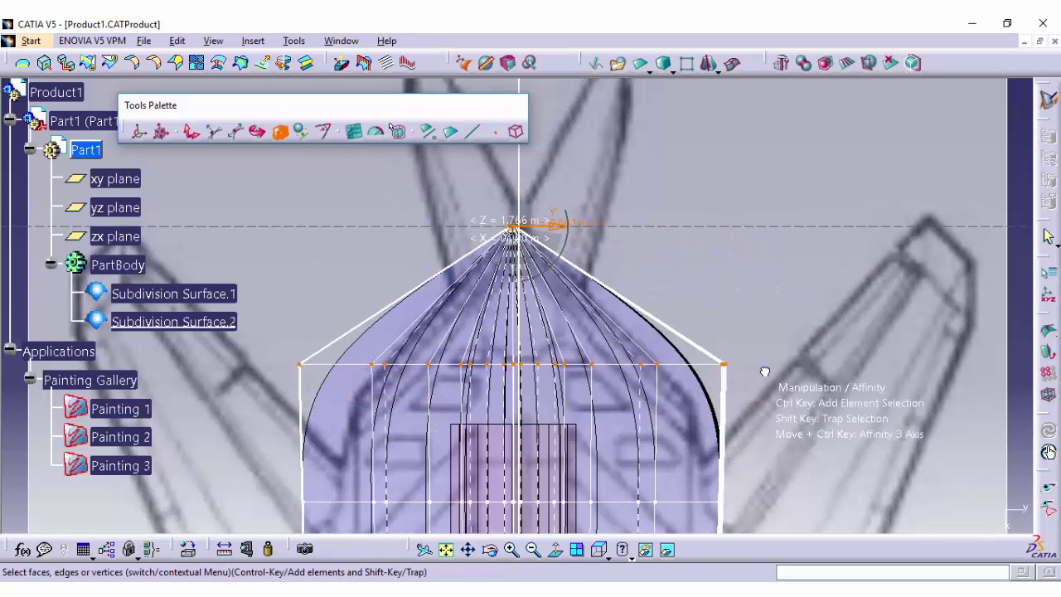
{"action": "left_click_drag", "start_coordinate": [553, 365], "coordinate": [544, 365]}
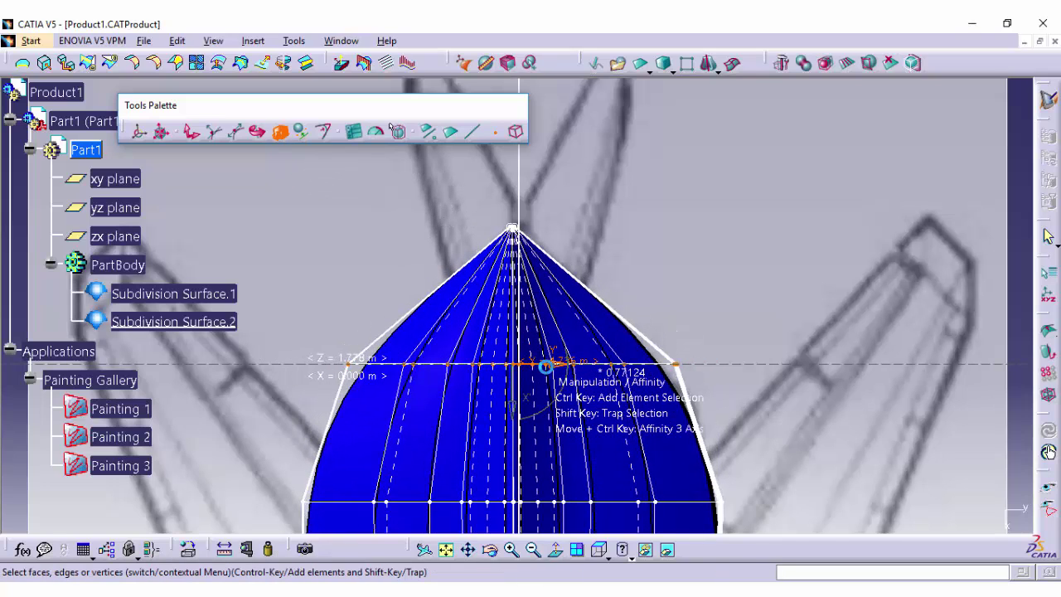
Step: Cut the faces between the first two rows ahead of the rear tip with 4 sections
{"action": "left_click", "coordinate": [470, 553]}
{"action": "left_click_drag", "start_coordinate": [559, 441], "coordinate": [557, 325]}
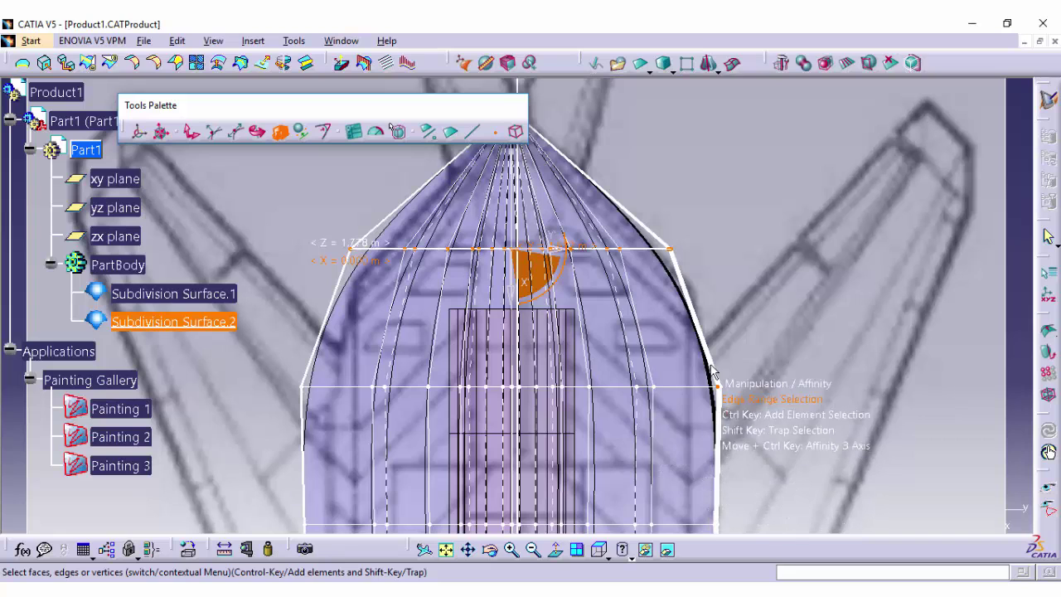
{"action": "left_click", "coordinate": [846, 66]}
{"action": "left_click", "coordinate": [846, 64]}
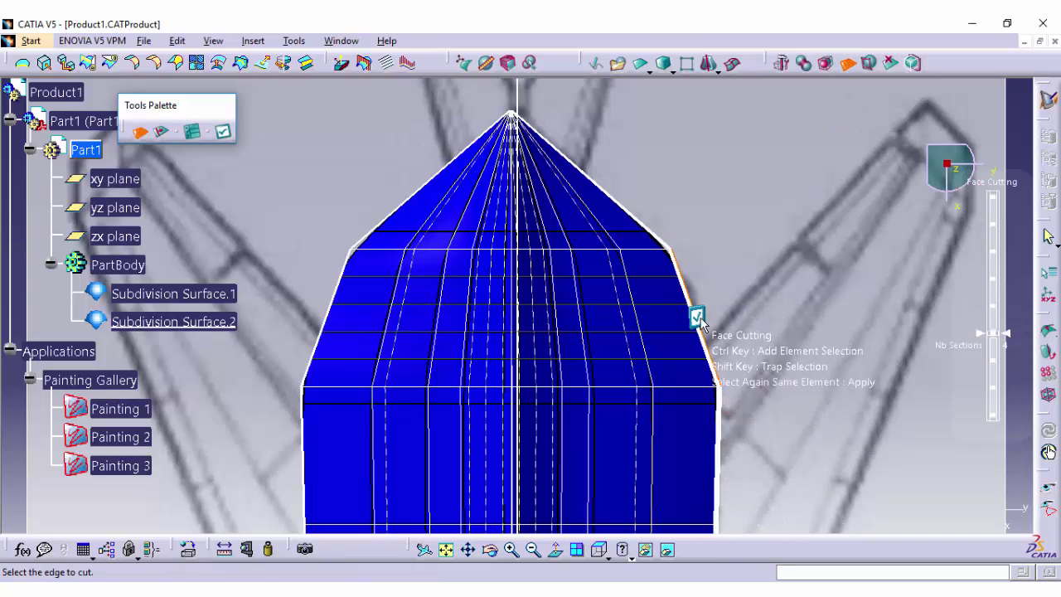
{"action": "left_click", "coordinate": [696, 315]}
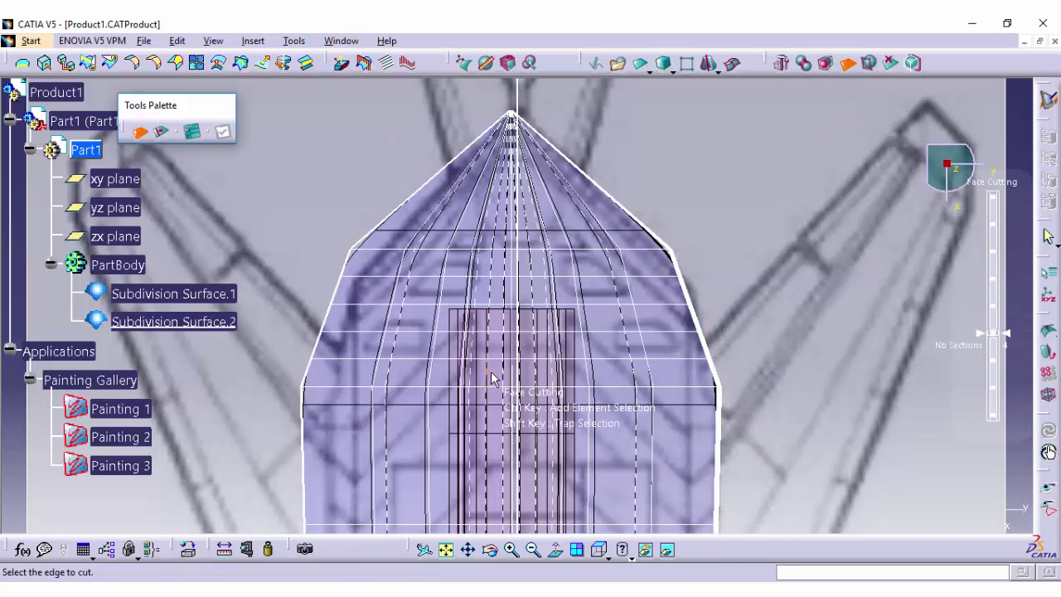
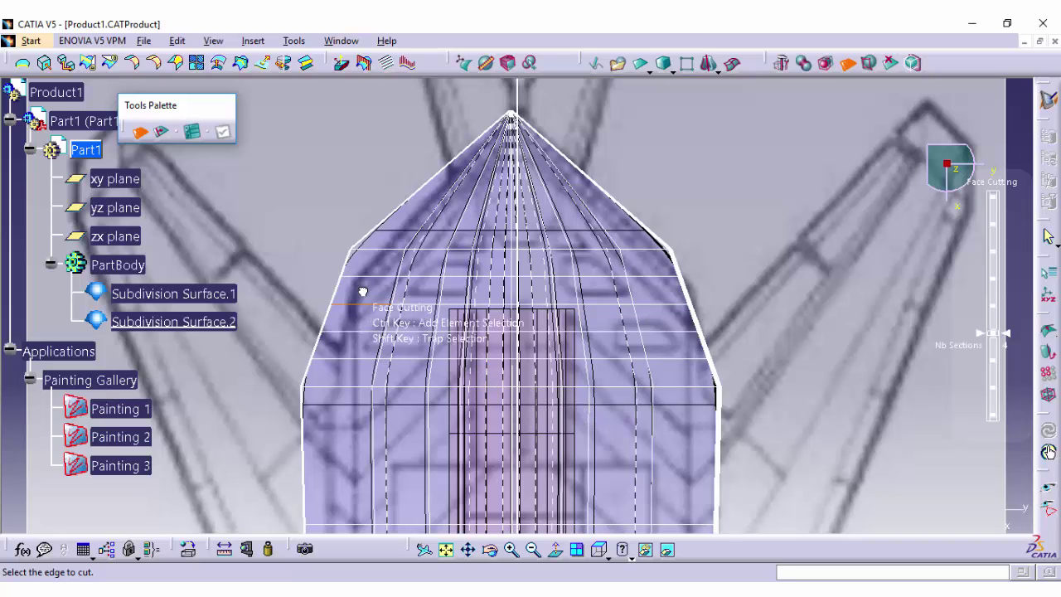
{"action": "left_click", "coordinate": [846, 65]}
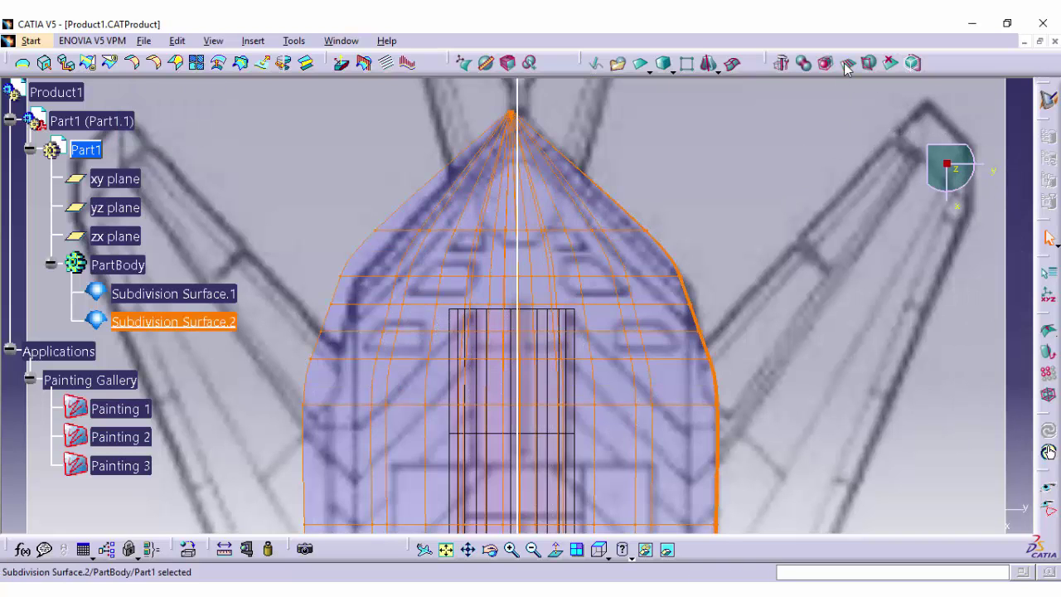
Step: Scale the row at the front of the newly cut rear section slightly narrower along Y with Affinity
{"action": "double_click", "coordinate": [398, 262]}
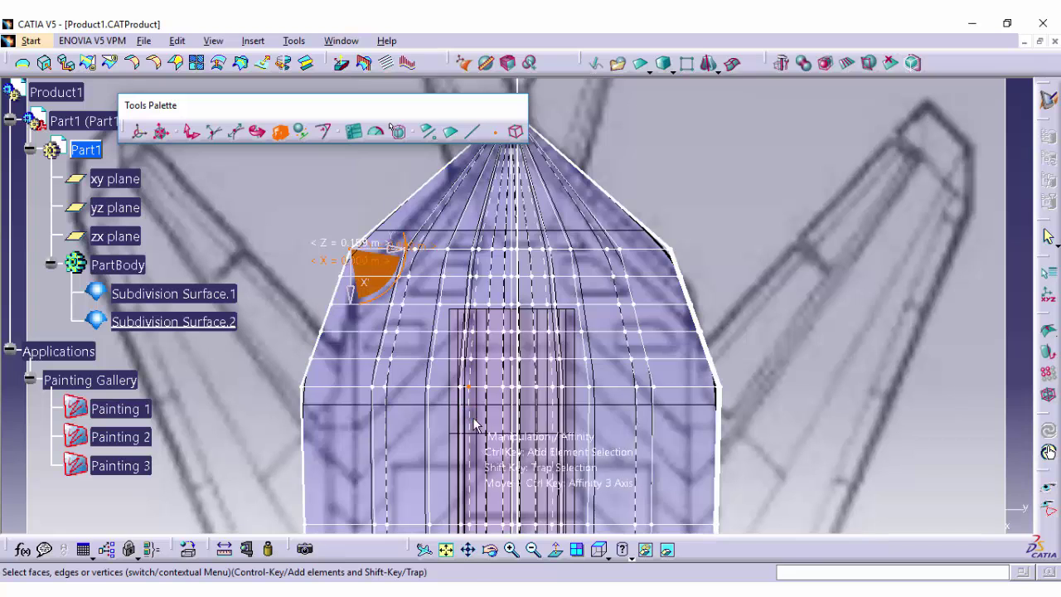
{"action": "left_click_drag", "start_coordinate": [284, 382], "coordinate": [767, 397]}
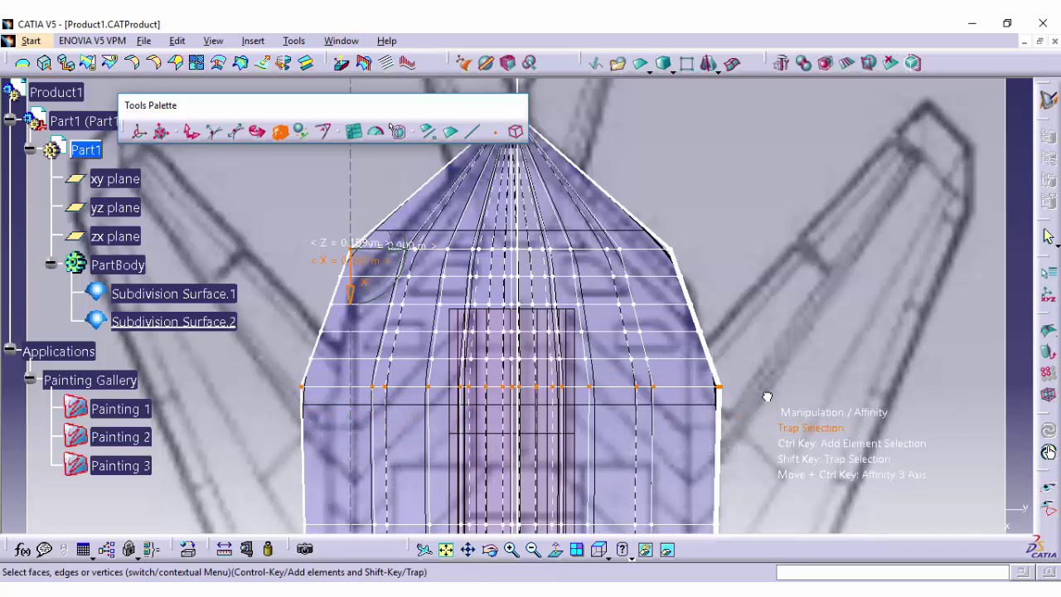
{"action": "left_click_drag", "start_coordinate": [557, 386], "coordinate": [572, 388]}
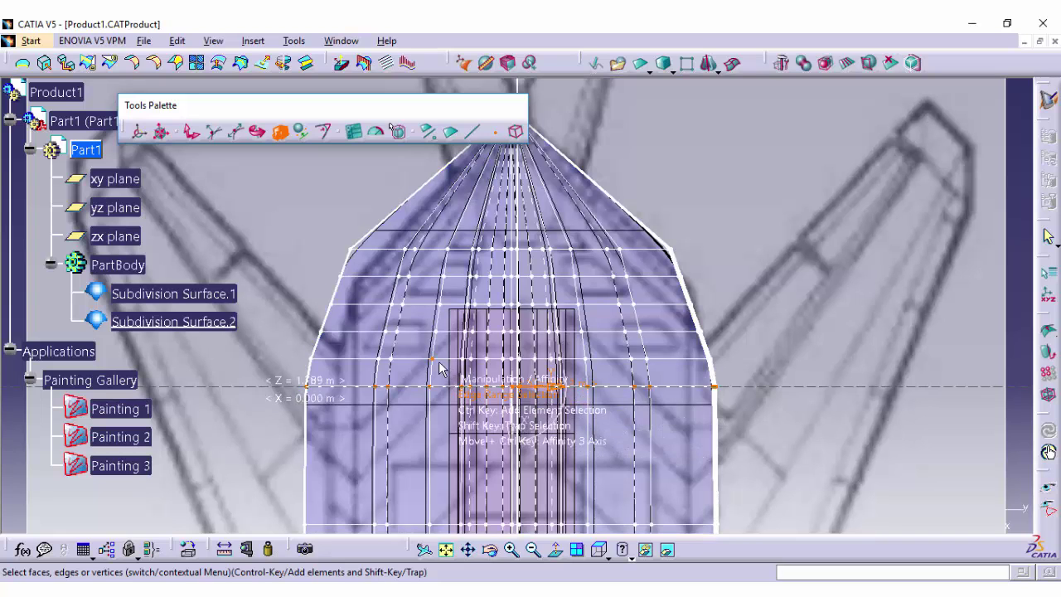
Step: Translate the successive cross rows of the cut rear section forward along X to even out their spacing
{"action": "left_click_drag", "start_coordinate": [329, 268], "coordinate": [699, 287]}
{"action": "left_click", "coordinate": [192, 132]}
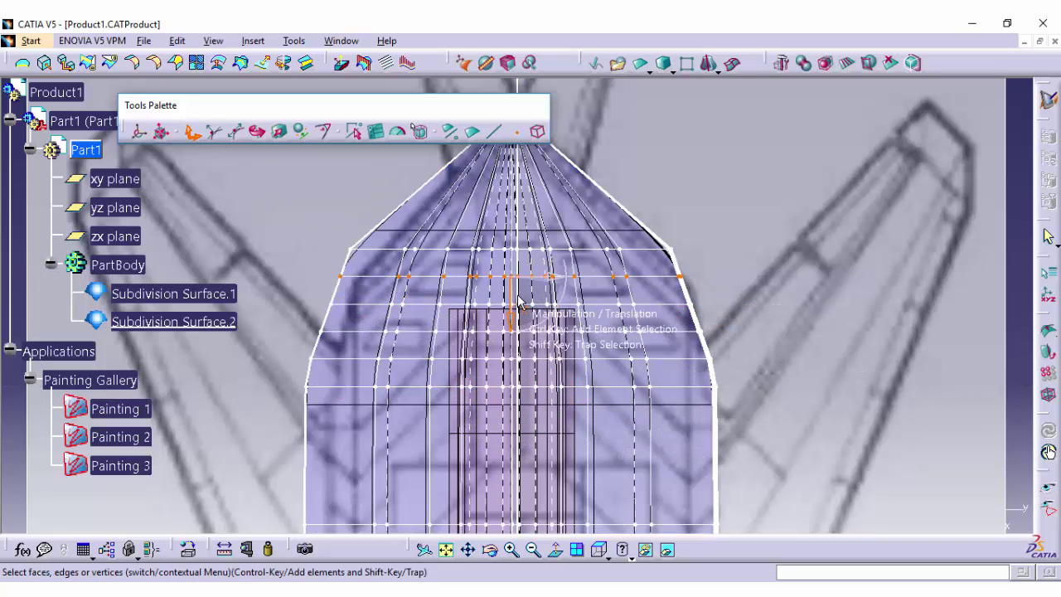
{"action": "left_click_drag", "start_coordinate": [519, 303], "coordinate": [512, 318]}
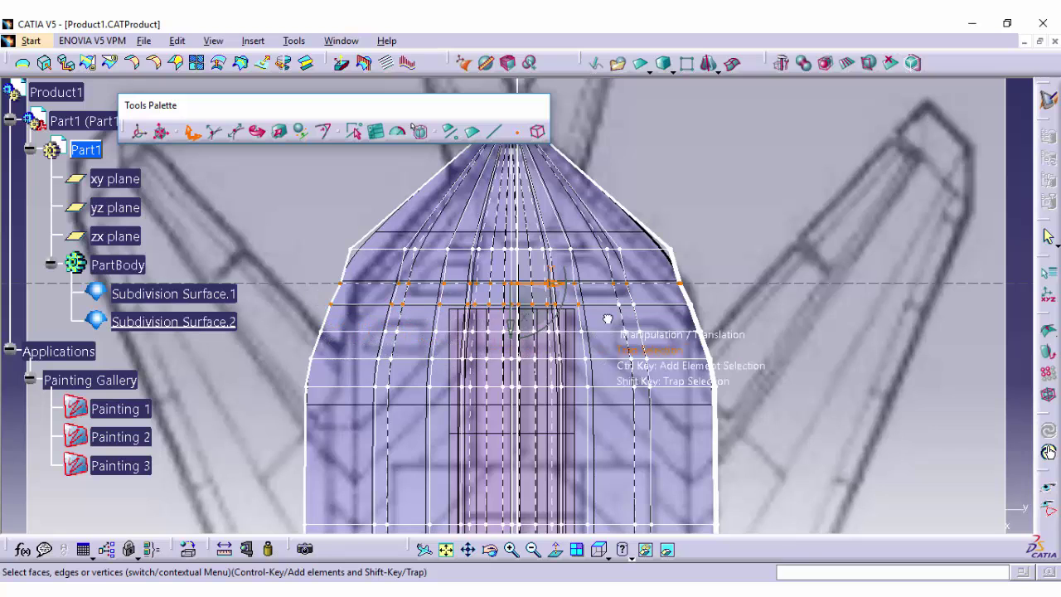
{"action": "left_click_drag", "start_coordinate": [608, 319], "coordinate": [705, 318]}
{"action": "left_click_drag", "start_coordinate": [510, 344], "coordinate": [511, 351]}
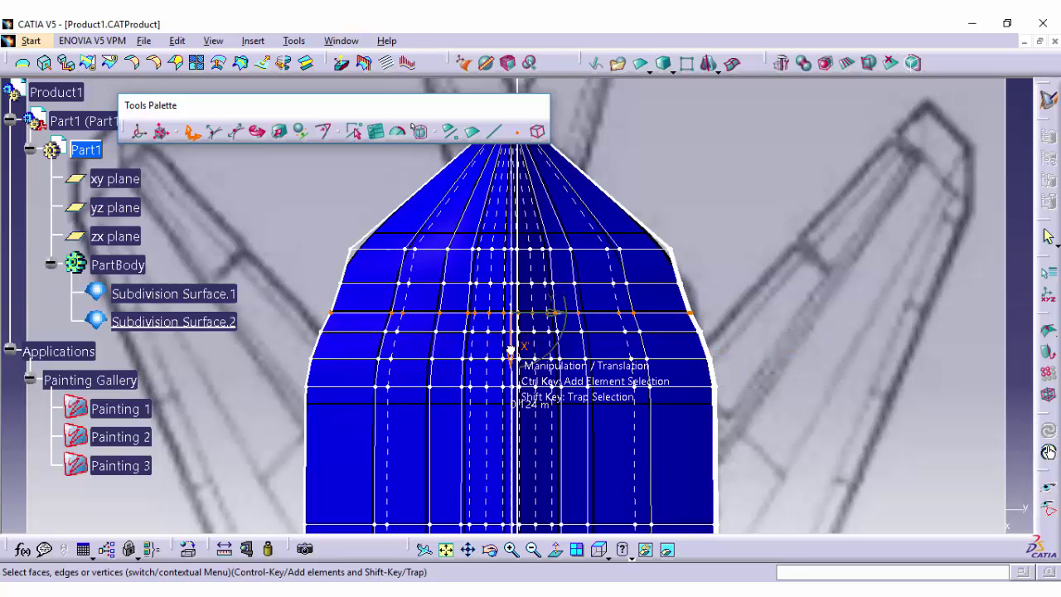
{"action": "left_click_drag", "start_coordinate": [305, 328], "coordinate": [750, 351]}
{"action": "left_click_drag", "start_coordinate": [512, 371], "coordinate": [509, 411]}
Step: Scale the row at the front of the cut rear section slightly wider along Y with Affinity
{"action": "left_click_drag", "start_coordinate": [298, 378], "coordinate": [734, 401]}
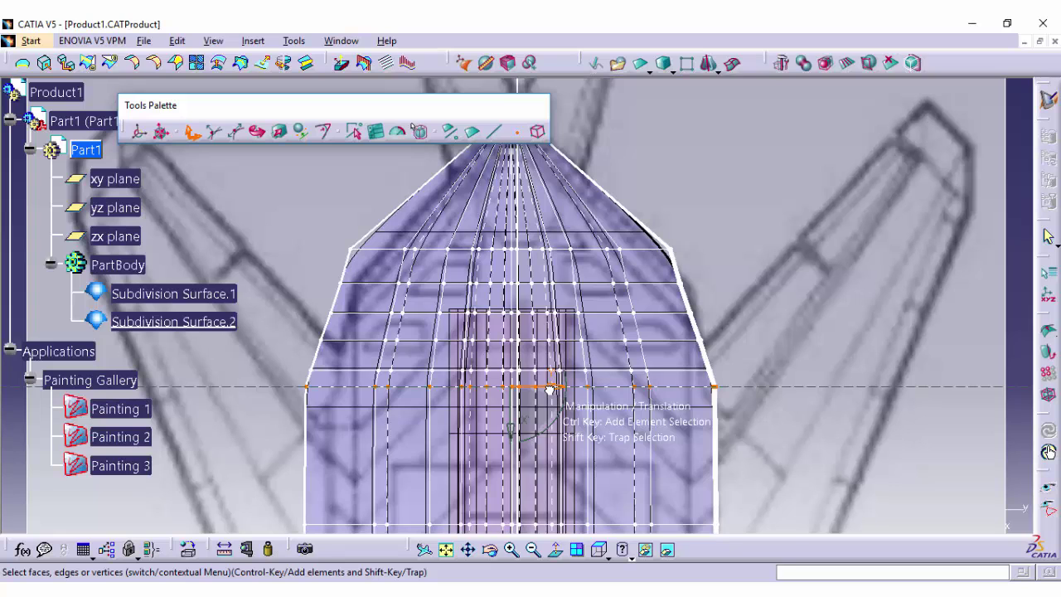
{"action": "left_click_drag", "start_coordinate": [550, 390], "coordinate": [548, 390]}
{"action": "left_click", "coordinate": [279, 131]}
Step: Check the body's shape against the blueprints from the top, front and side views
{"action": "left_click", "coordinate": [533, 549]}
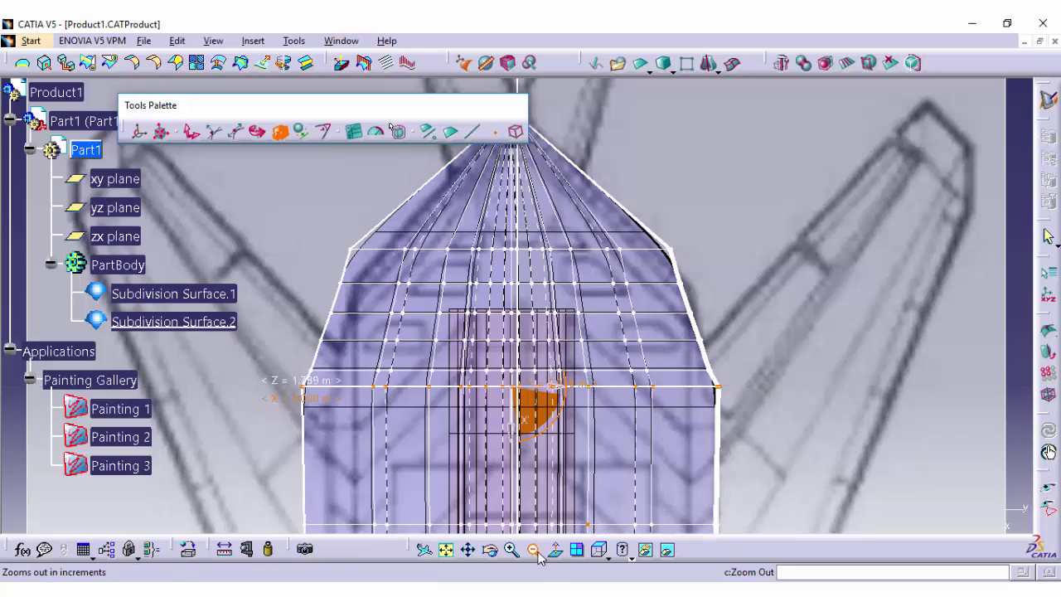
{"action": "middle_click_drag", "start_coordinate": [503, 460], "coordinate": [528, 287]}
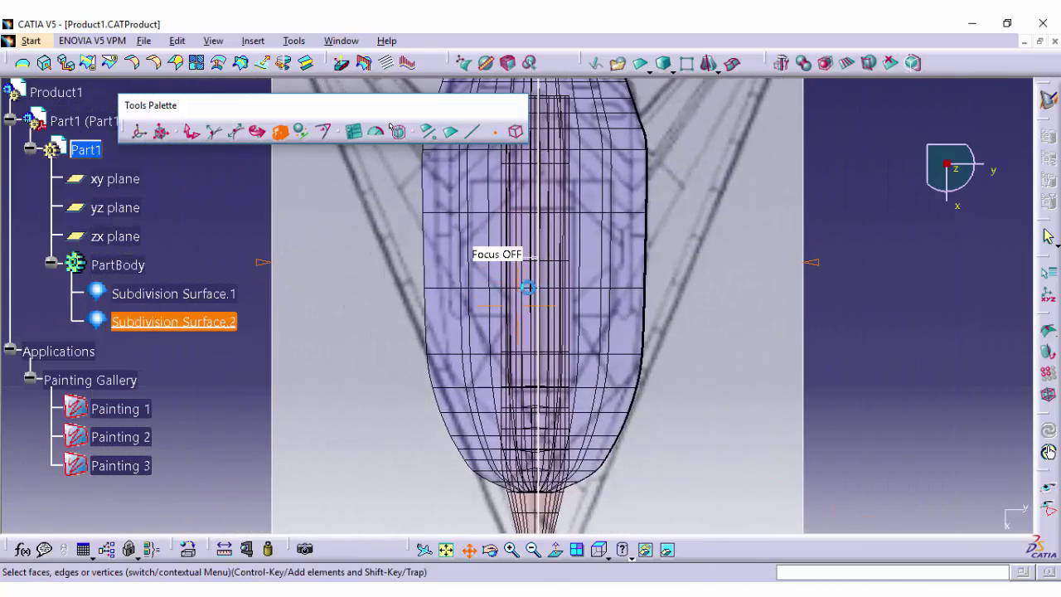
{"action": "left_click", "coordinate": [606, 557]}
{"action": "left_click", "coordinate": [617, 454]}
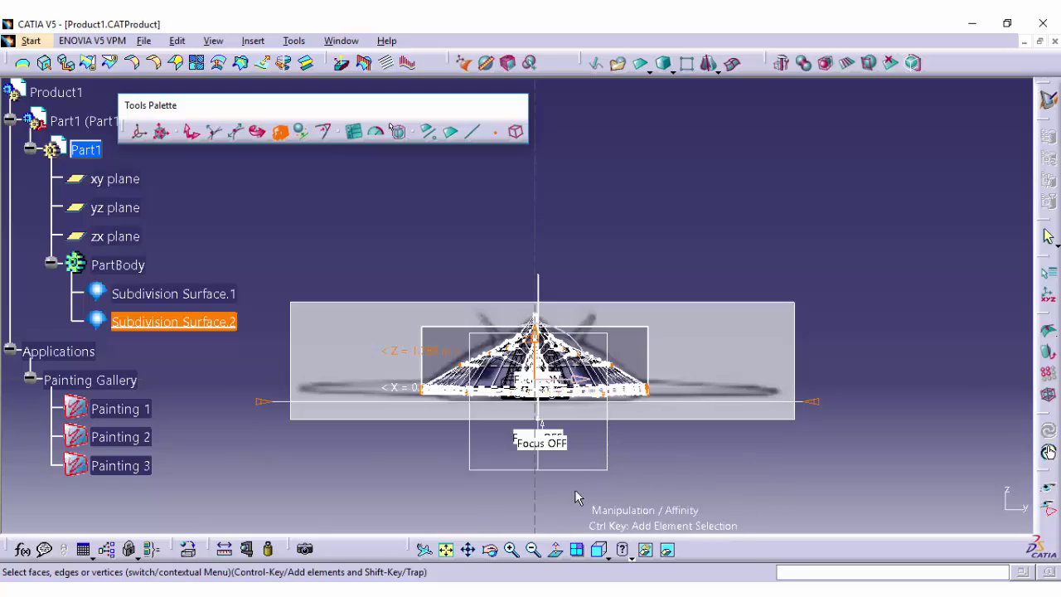
{"action": "left_click", "coordinate": [627, 502]}
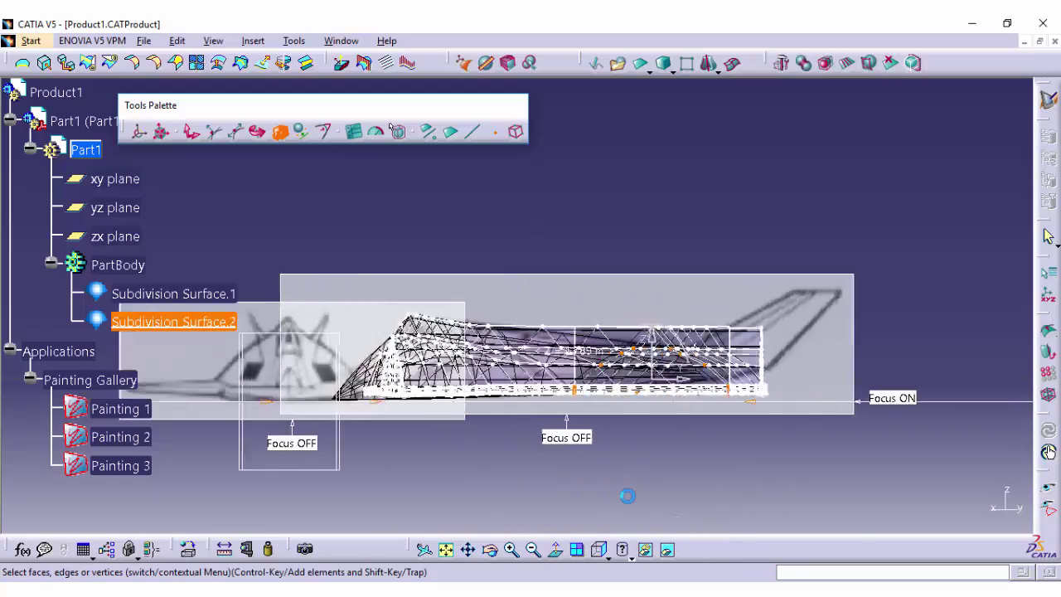
{"action": "left_click", "coordinate": [491, 551]}
{"action": "left_click_drag", "start_coordinate": [499, 398], "coordinate": [673, 466]}
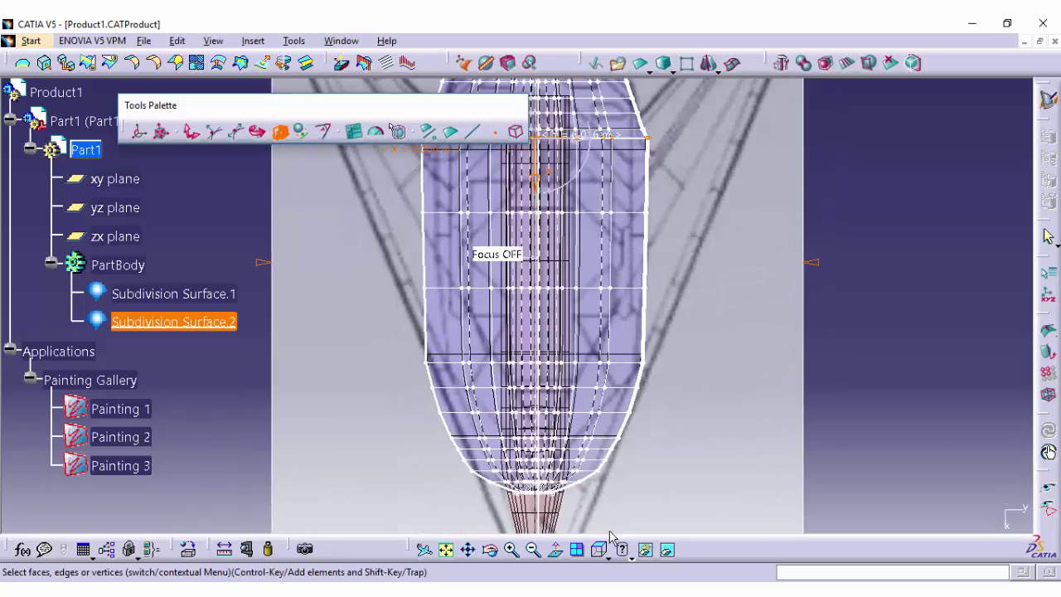
Step: Narrow four successive rows at the start of the body's front taper along Y with Affinity, following the converging outline
{"action": "left_click", "coordinate": [512, 550]}
{"action": "left_click", "coordinate": [513, 551]}
{"action": "left_click", "coordinate": [469, 550]}
{"action": "left_click_drag", "start_coordinate": [511, 488], "coordinate": [553, 337]}
{"action": "left_click_drag", "start_coordinate": [494, 313], "coordinate": [497, 313]}
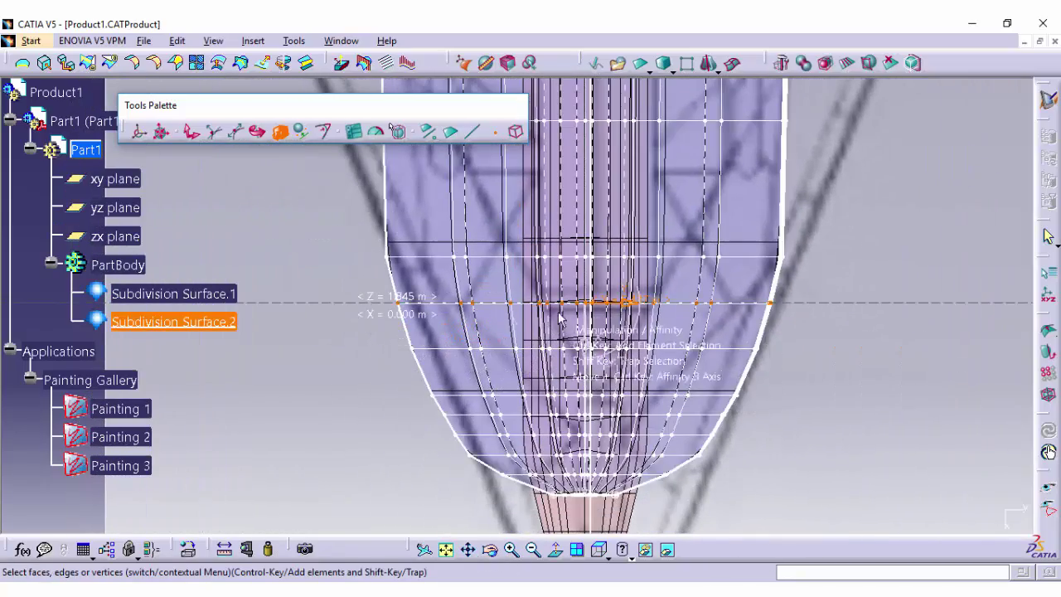
{"action": "left_click_drag", "start_coordinate": [618, 305], "coordinate": [609, 304]}
{"action": "left_click_drag", "start_coordinate": [632, 353], "coordinate": [622, 354]}
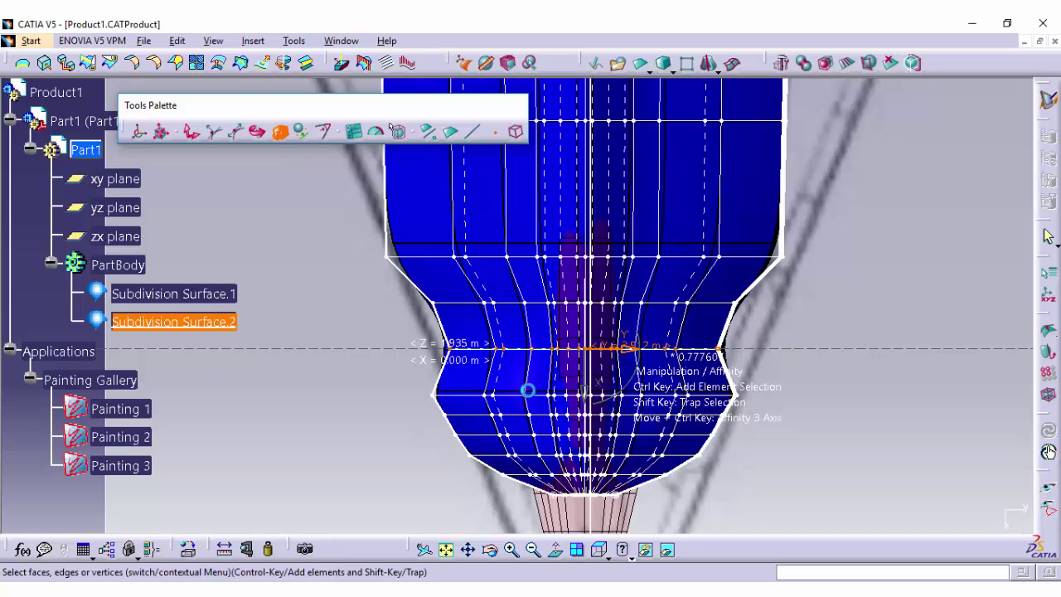
{"action": "double_click", "coordinate": [528, 395]}
{"action": "left_click_drag", "start_coordinate": [625, 397], "coordinate": [611, 420]}
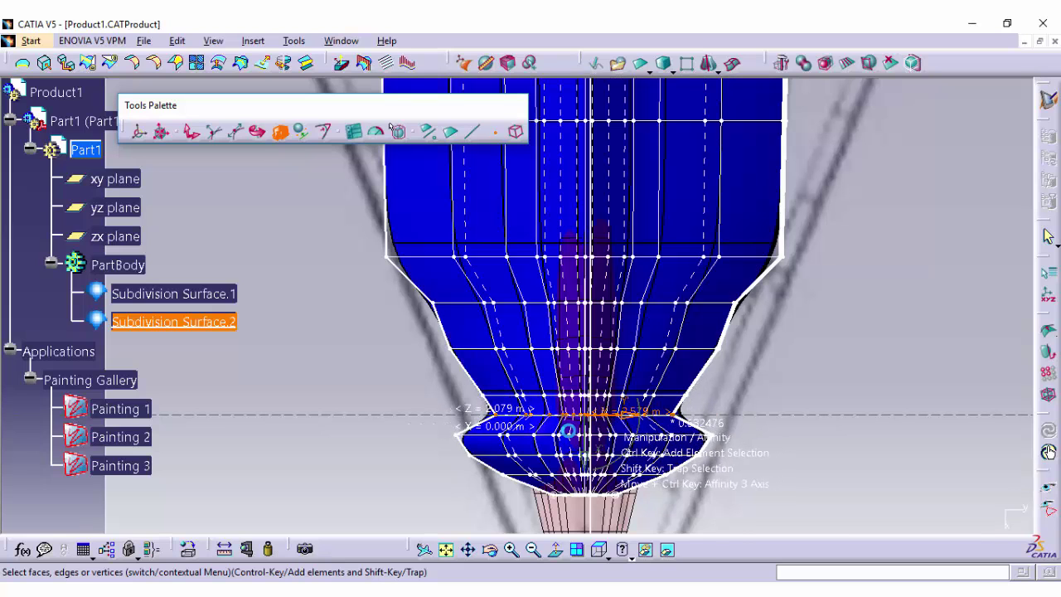
Step: Narrow the next three rows towards the nose along Y with Affinity to continue the taper up to the front end
{"action": "left_click_drag", "start_coordinate": [447, 426], "coordinate": [608, 441], "text": "shift"}
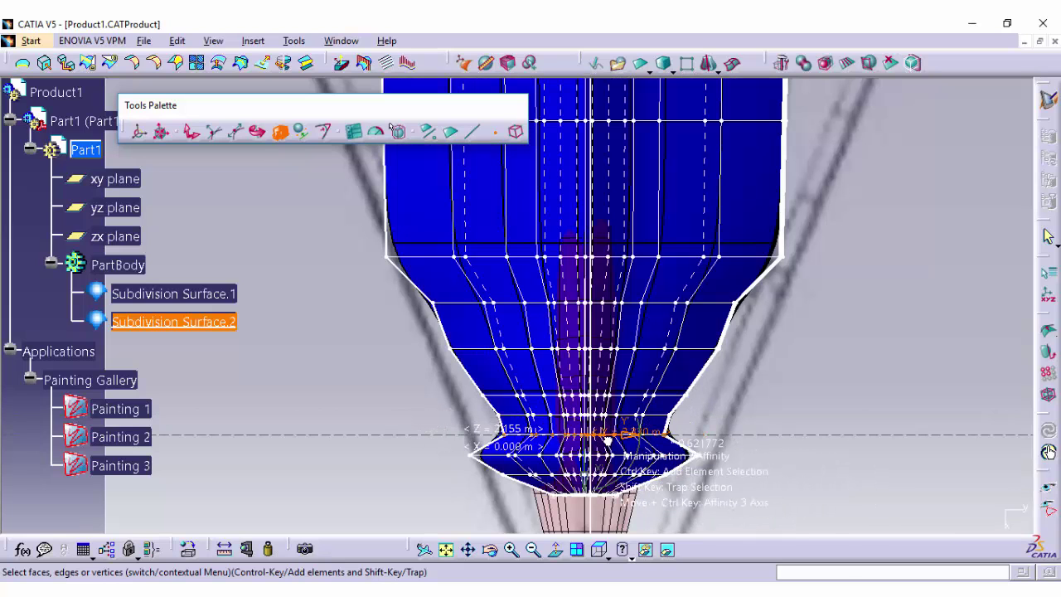
{"action": "key", "text": "shift"}
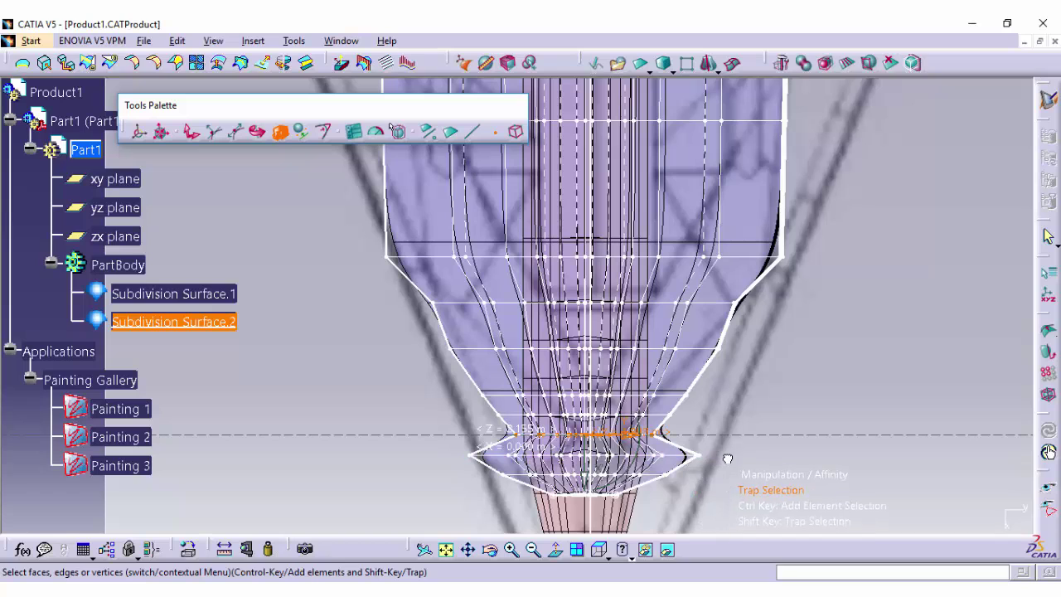
{"action": "left_click_drag", "start_coordinate": [403, 444], "coordinate": [722, 467], "text": "shift"}
{"action": "left_click_drag", "start_coordinate": [631, 457], "coordinate": [618, 461]}
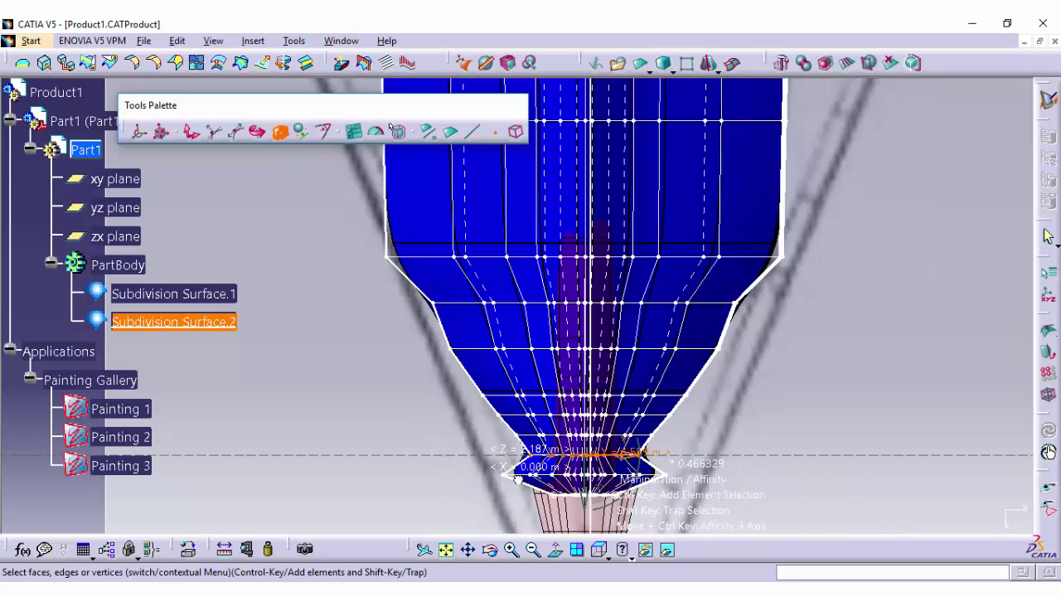
{"action": "key", "text": "shift"}
{"action": "left_click_drag", "start_coordinate": [623, 476], "coordinate": [612, 478]}
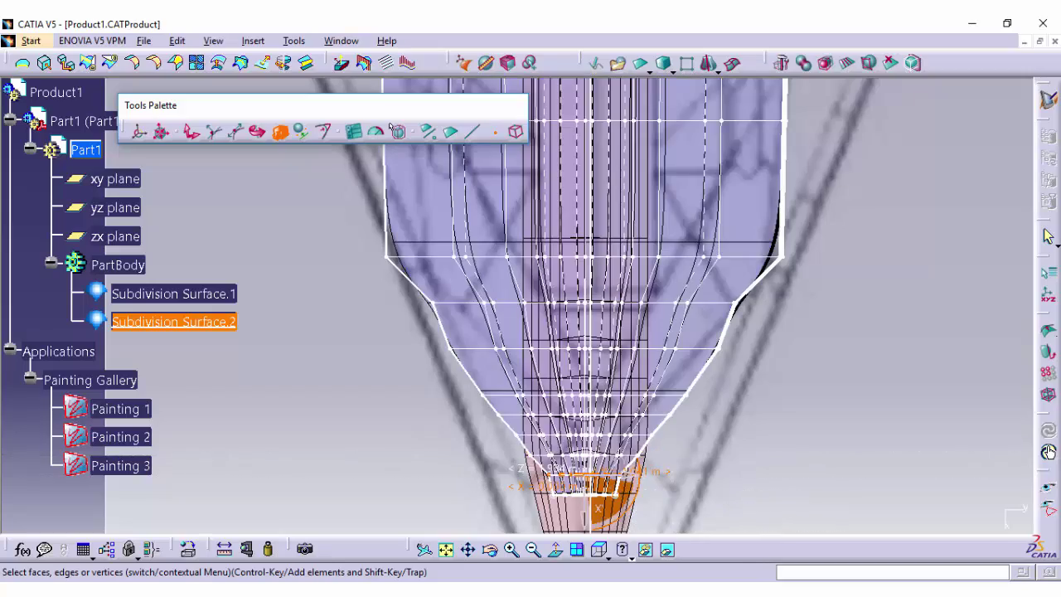
Step: Widen the first row of the front taper along Y to straighten the outline, and scale the front-end row to about 0.83
{"action": "middle_click_drag", "start_coordinate": [606, 497], "coordinate": [546, 264]}
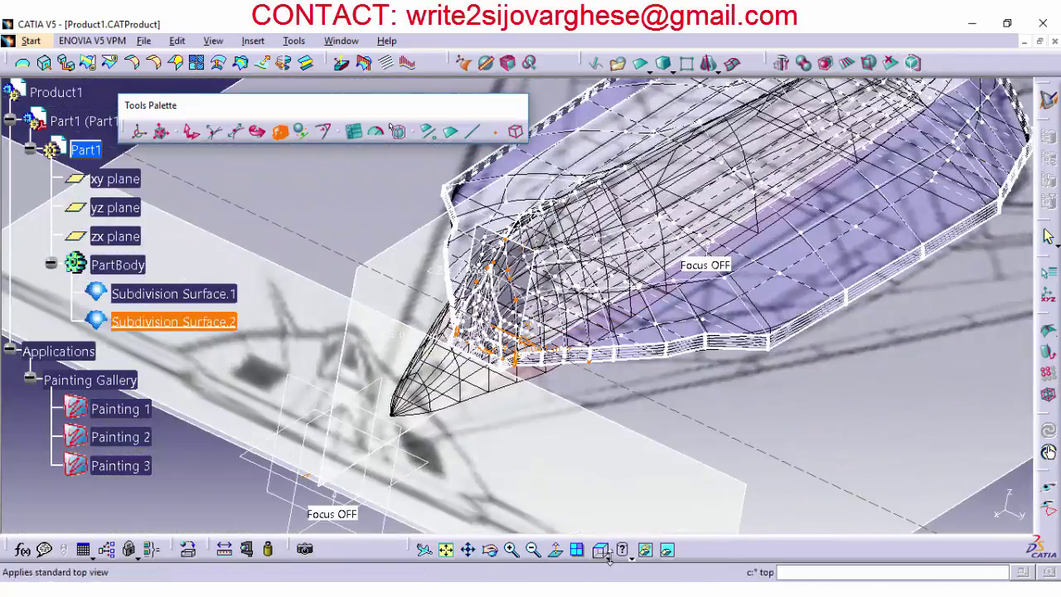
{"action": "left_click", "coordinate": [609, 558]}
{"action": "left_click", "coordinate": [601, 555]}
{"action": "left_click", "coordinate": [600, 551]}
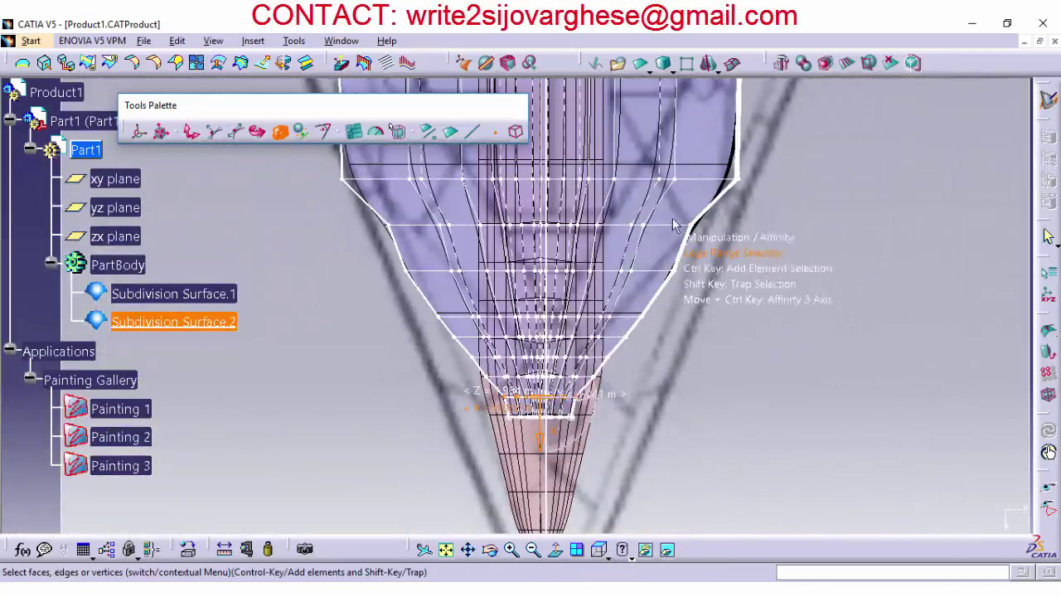
{"action": "left_click_drag", "start_coordinate": [592, 231], "coordinate": [594, 233]}
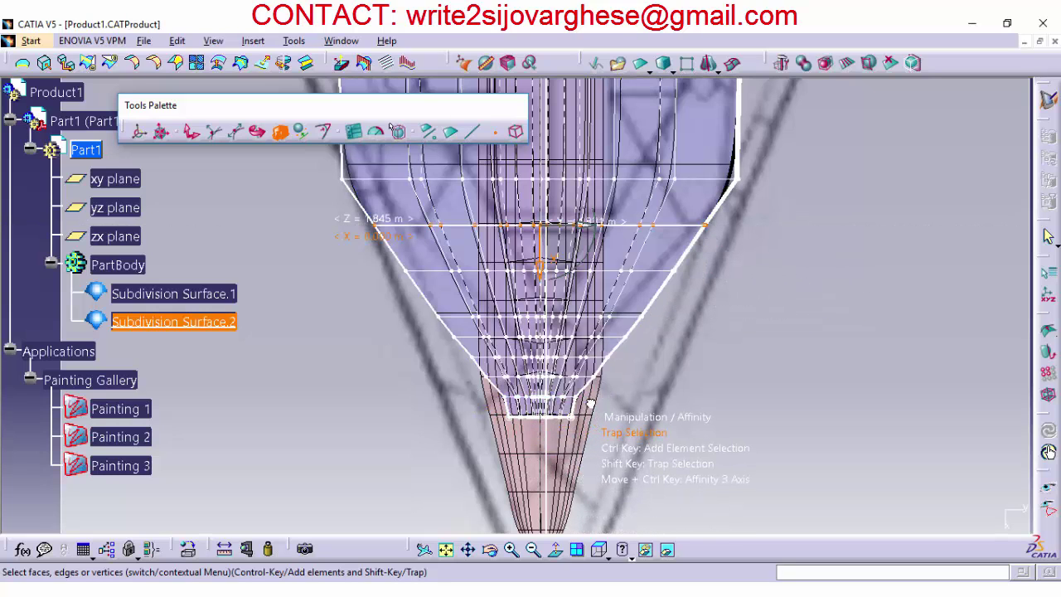
{"action": "left_click_drag", "start_coordinate": [579, 396], "coordinate": [581, 419]}
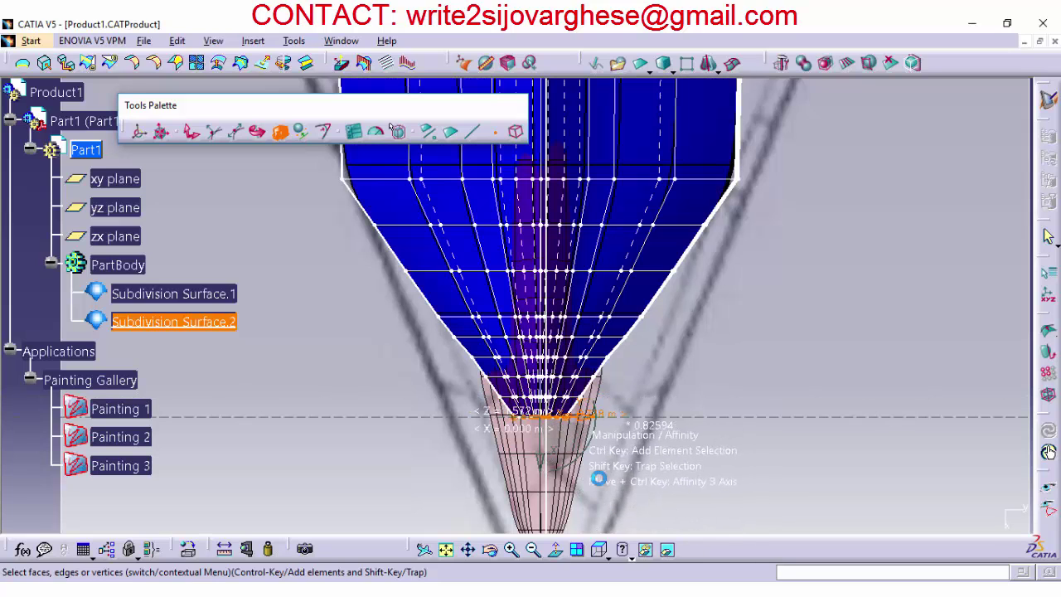
Step: Inspect the tapered front end of the body and its junction with the nose from isometric and side angles
{"action": "left_click", "coordinate": [491, 553]}
{"action": "left_click_drag", "start_coordinate": [522, 456], "coordinate": [496, 462]}
{"action": "left_click", "coordinate": [608, 559]}
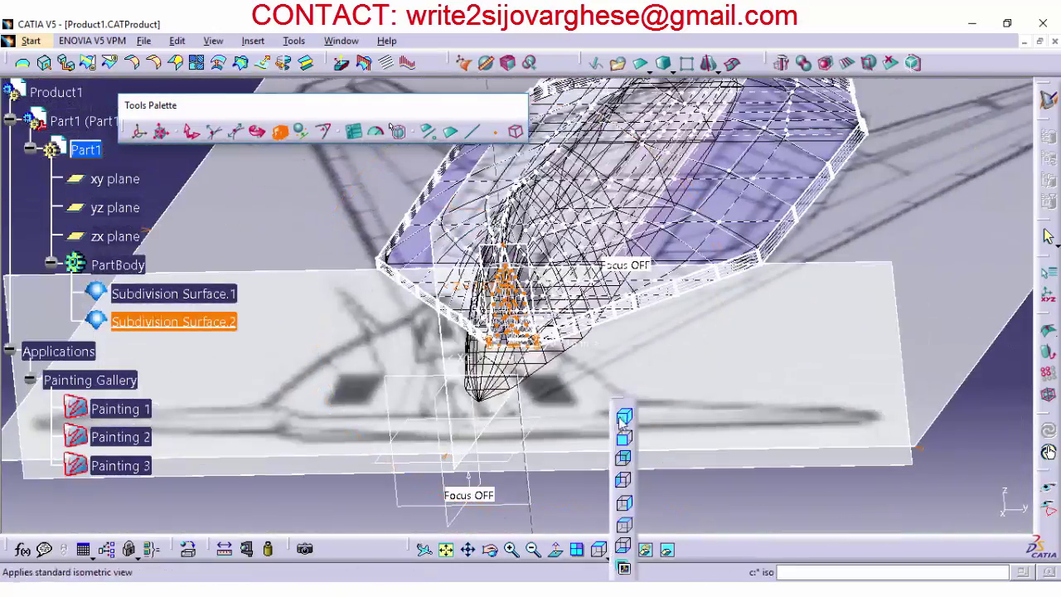
{"action": "left_click", "coordinate": [620, 419]}
{"action": "left_click", "coordinate": [646, 419]}
{"action": "middle_click_drag", "start_coordinate": [647, 419], "coordinate": [516, 473]}
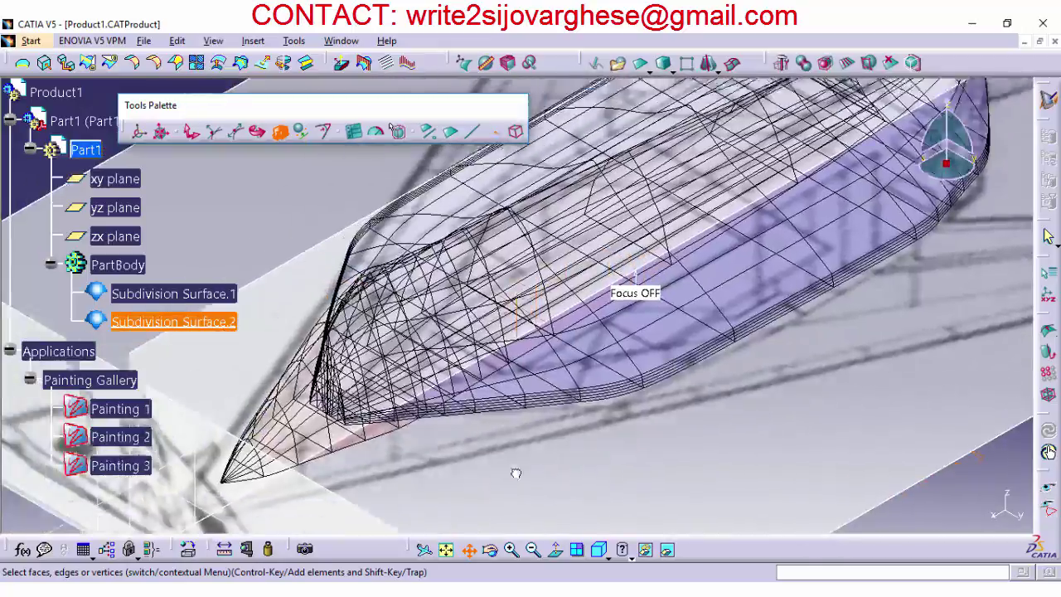
{"action": "left_click_drag", "start_coordinate": [516, 472], "coordinate": [544, 445]}
{"action": "left_click", "coordinate": [491, 551]}
{"action": "left_click_drag", "start_coordinate": [464, 465], "coordinate": [328, 302]}
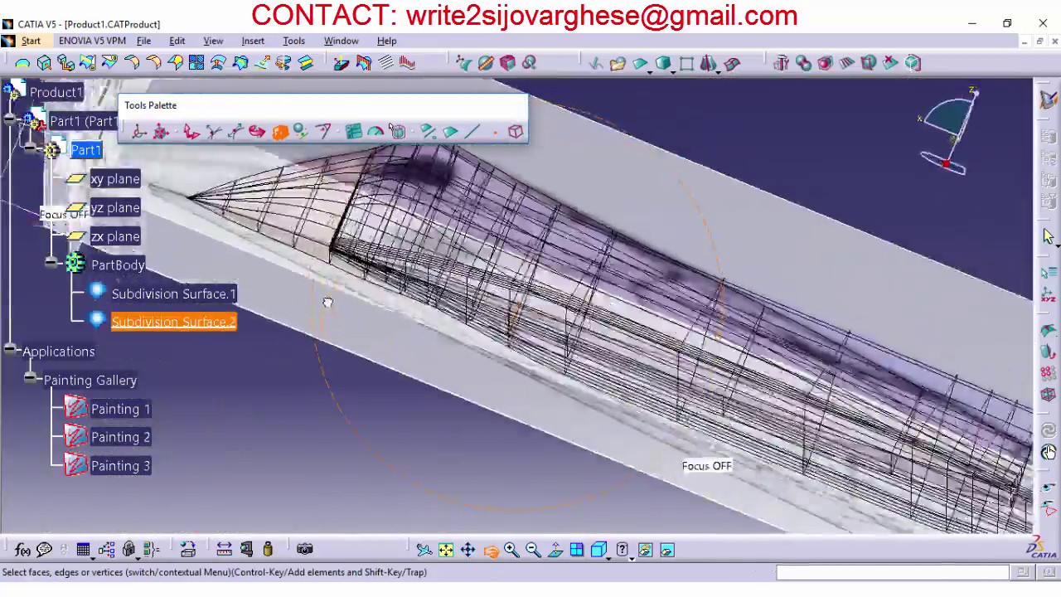
{"action": "middle_click_drag", "start_coordinate": [328, 303], "coordinate": [335, 348]}
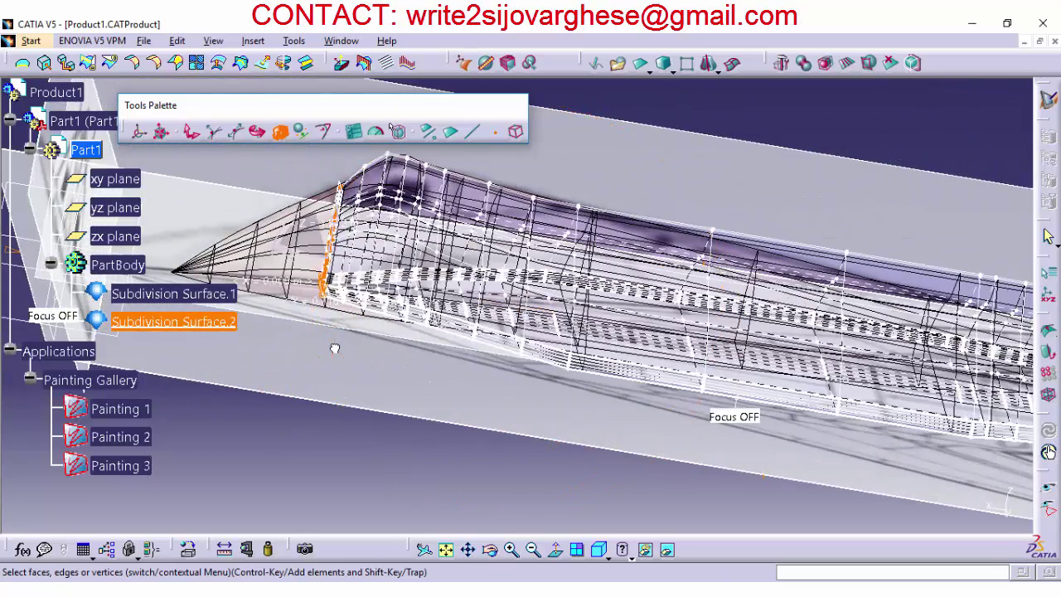
{"action": "middle_click_drag", "start_coordinate": [533, 314], "coordinate": [618, 388]}
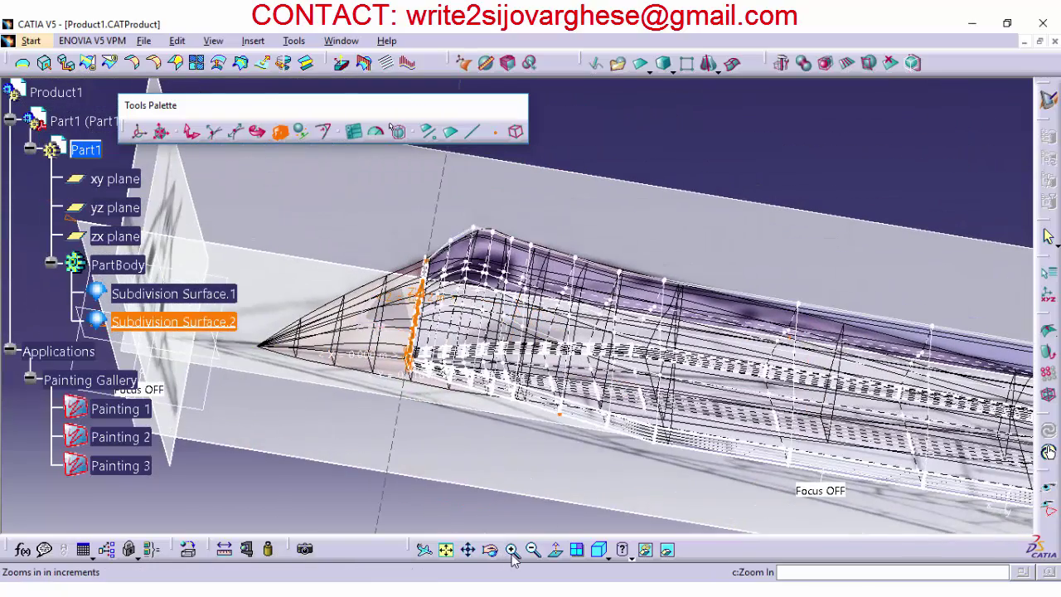
Step: Make Subdivision Surface.2 opaque blue by setting its fill transparency to 0 in the graphic properties
{"action": "right_click", "coordinate": [136, 321]}
{"action": "left_click", "coordinate": [181, 181]}
{"action": "right_click", "coordinate": [163, 323]}
{"action": "left_click", "coordinate": [219, 180]}
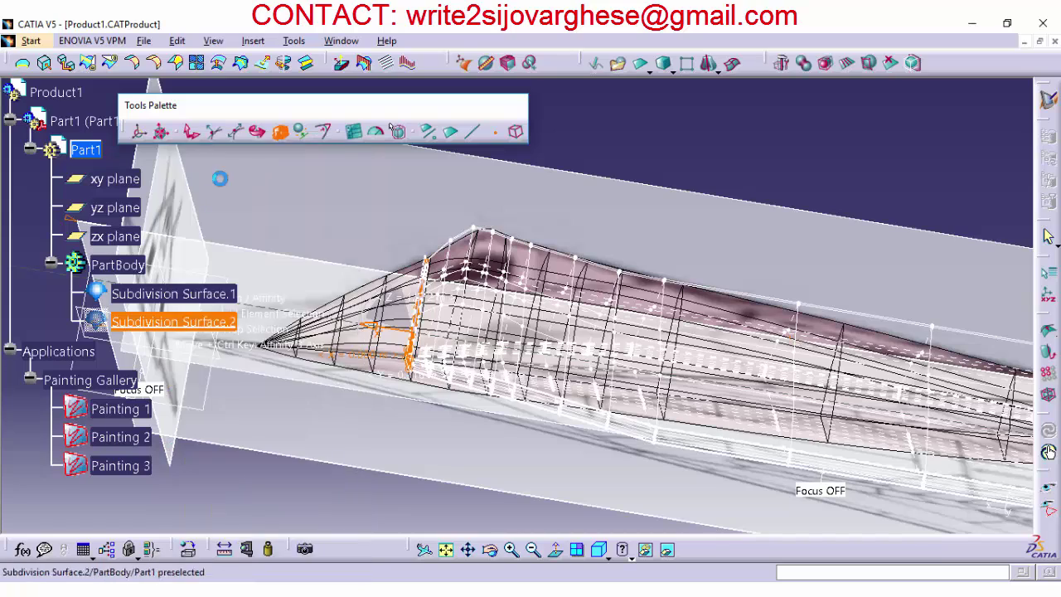
{"action": "right_click", "coordinate": [154, 323]}
{"action": "left_click", "coordinate": [274, 199]}
{"action": "left_click", "coordinate": [761, 252]}
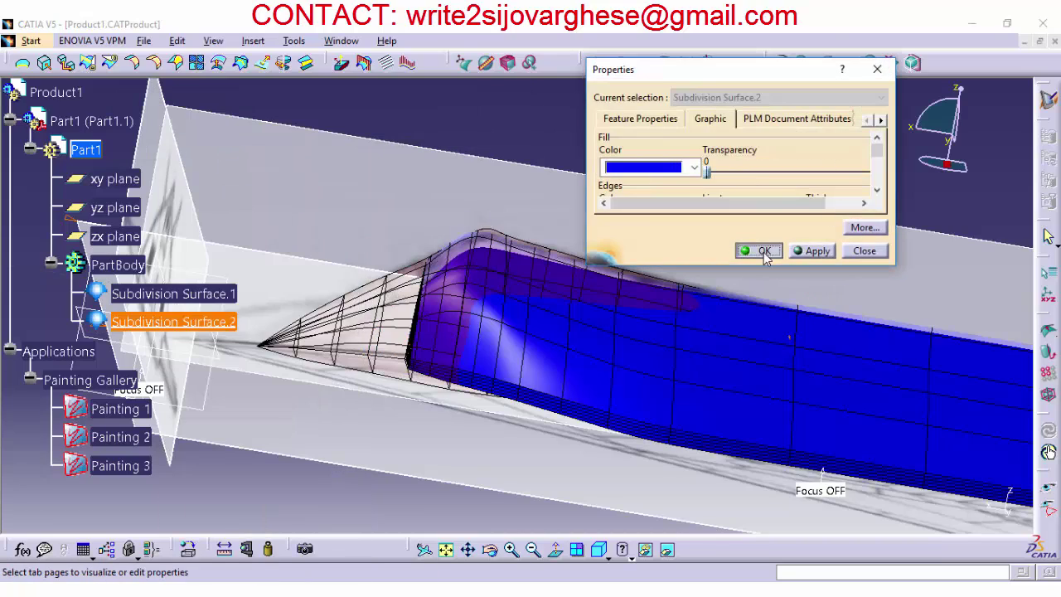
{"action": "right_click", "coordinate": [157, 322]}
{"action": "left_click", "coordinate": [199, 196]}
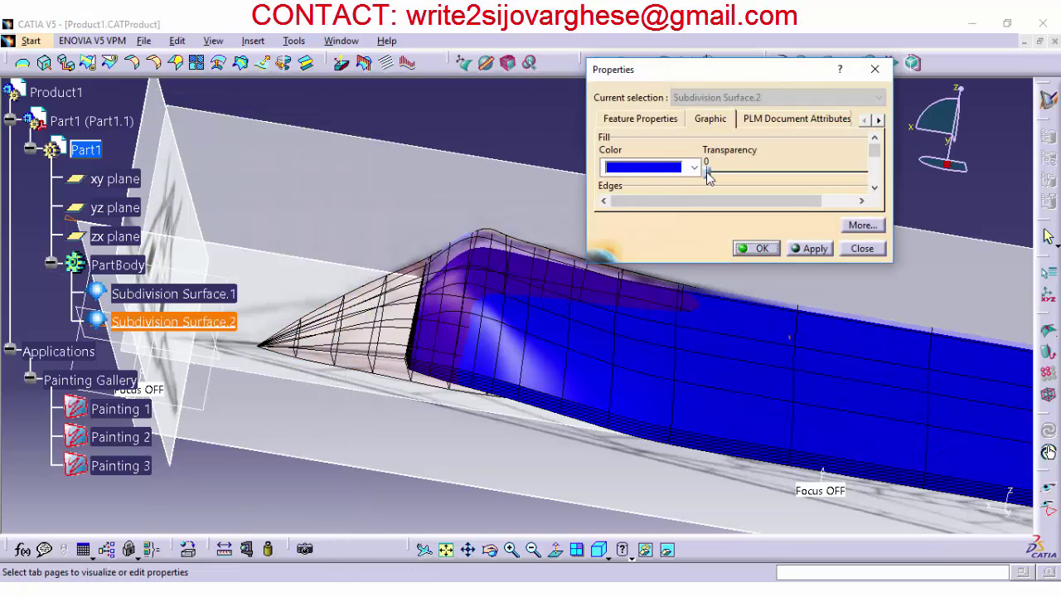
{"action": "left_click", "coordinate": [862, 248]}
{"action": "left_click", "coordinate": [173, 294], "text": "ctrl"}
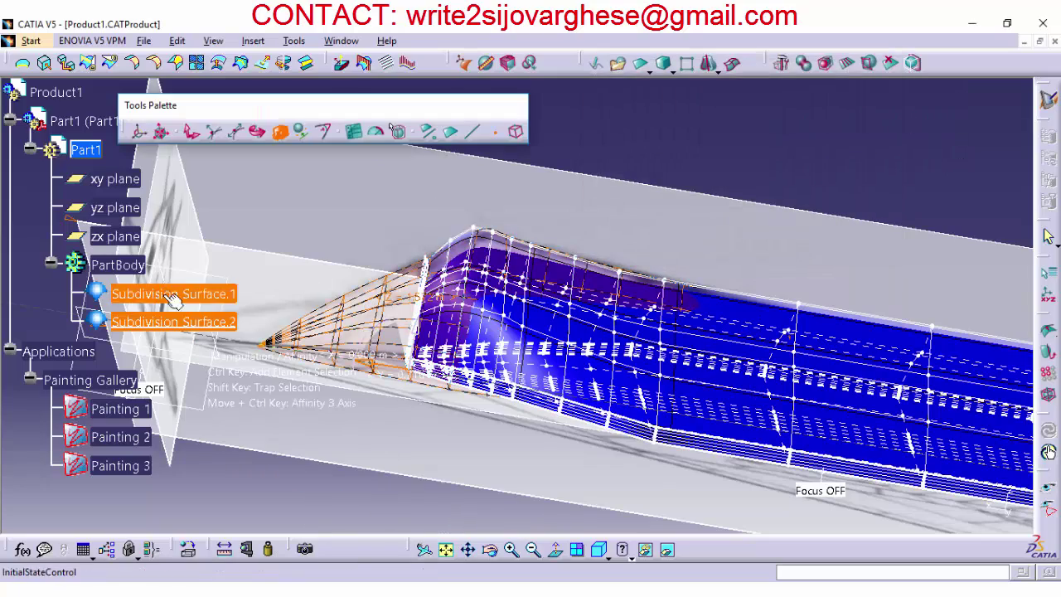
{"action": "left_click", "coordinate": [366, 318]}
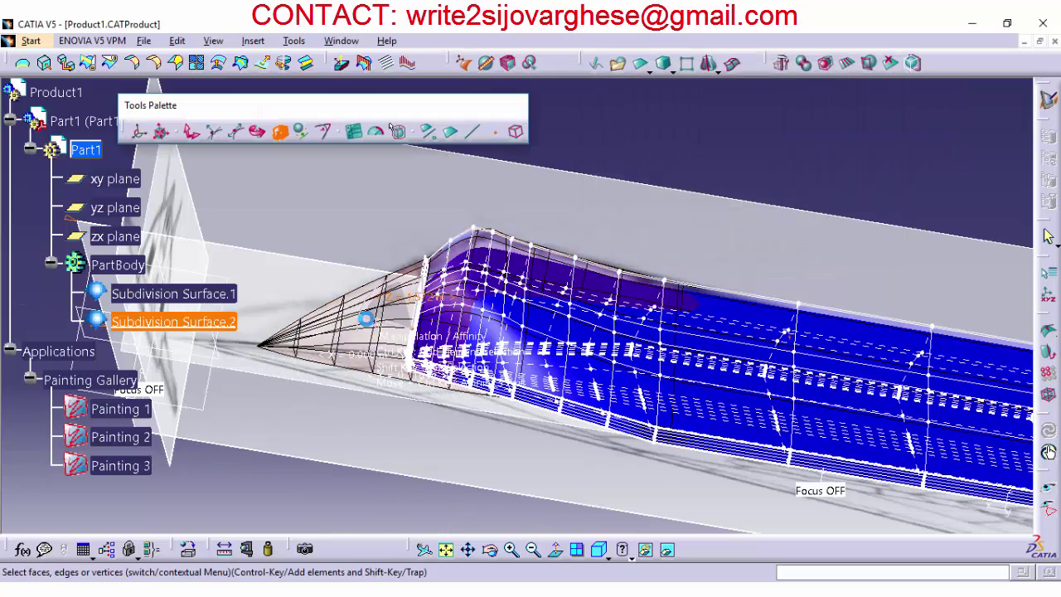
{"action": "left_click", "coordinate": [193, 133]}
{"action": "middle_click_drag", "start_coordinate": [353, 343], "coordinate": [679, 431]}
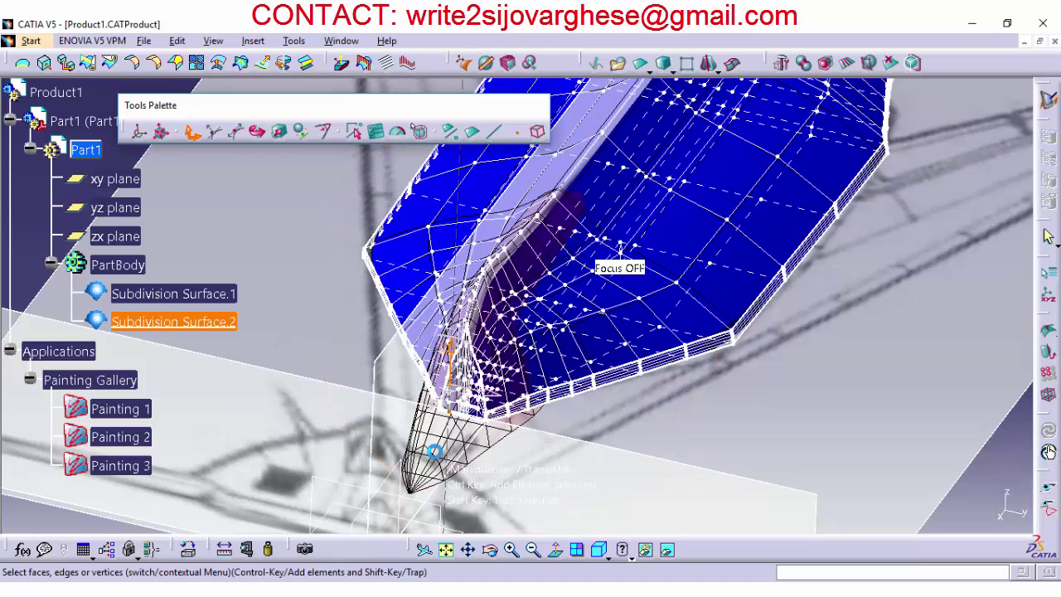
Step: Save the product and clear the selection of the body
{"action": "left_click", "coordinate": [144, 41]}
{"action": "left_click", "coordinate": [163, 141]}
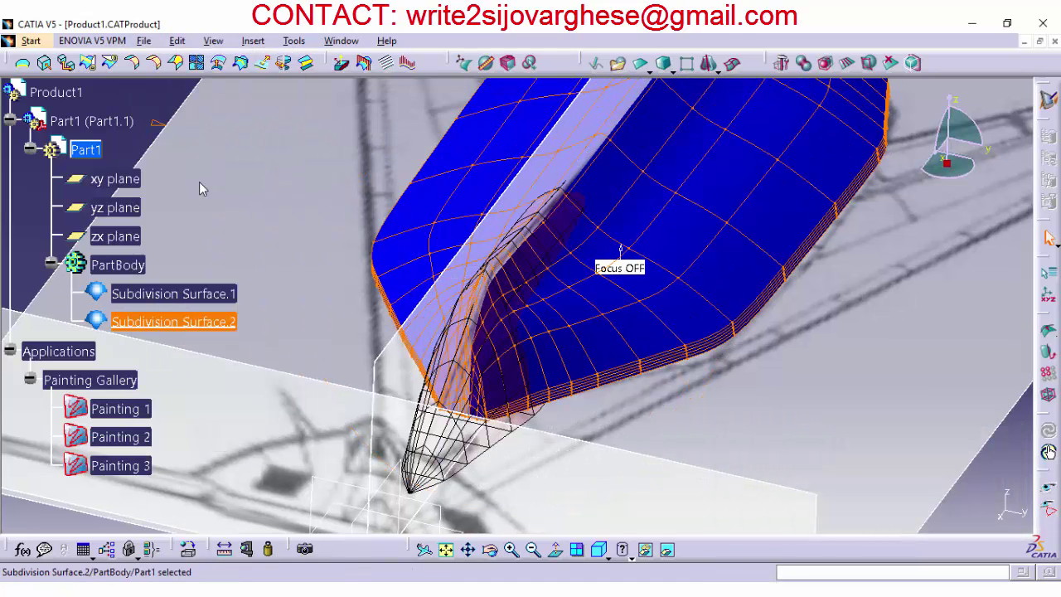
{"action": "left_click", "coordinate": [719, 452]}
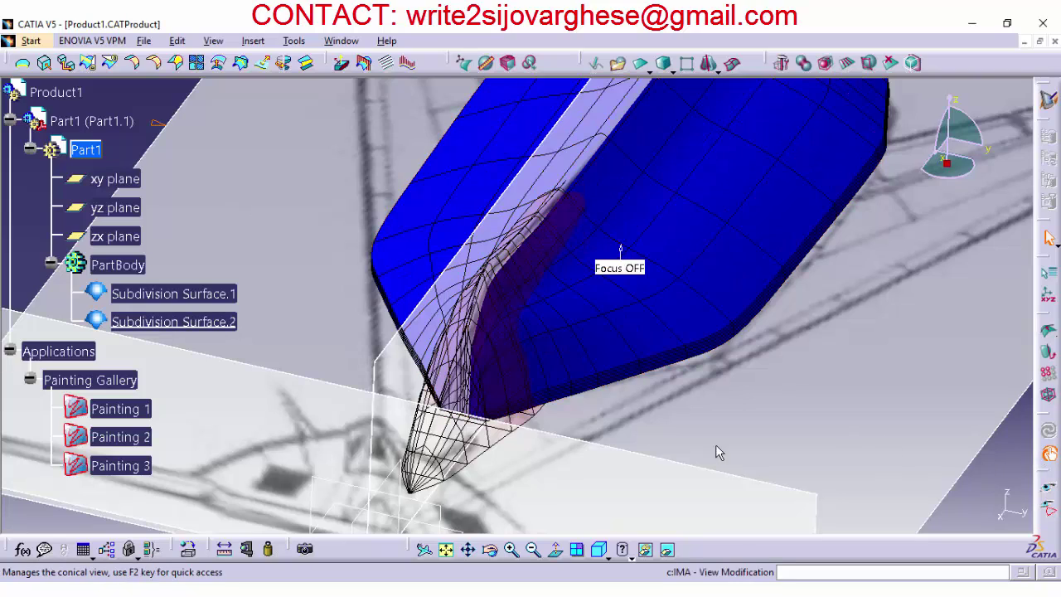
Step: Make Subdivision Surface.1 opaque red by removing its fill transparency in the graphic properties
{"action": "double_click", "coordinate": [476, 417]}
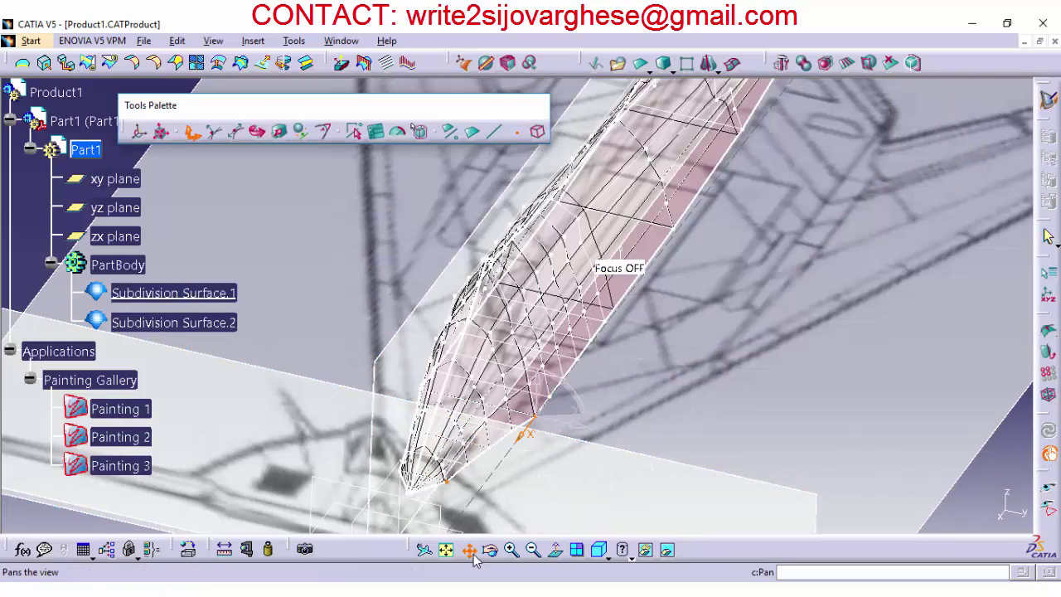
{"action": "left_click_drag", "start_coordinate": [523, 448], "coordinate": [619, 360]}
{"action": "right_click", "coordinate": [156, 293]}
{"action": "left_click", "coordinate": [198, 180]}
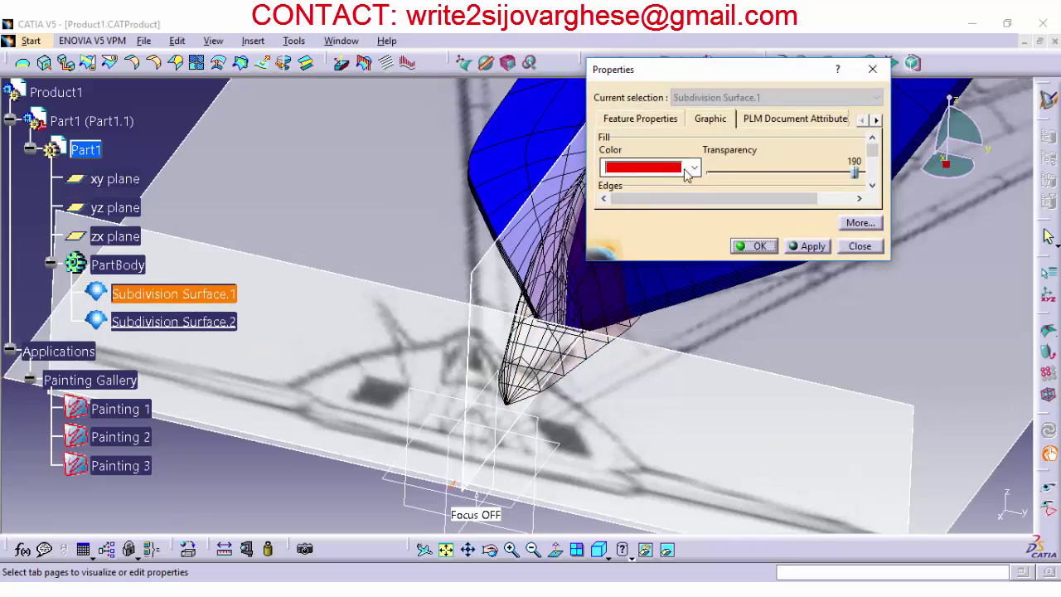
{"action": "left_click", "coordinate": [800, 246]}
{"action": "left_click", "coordinate": [754, 246]}
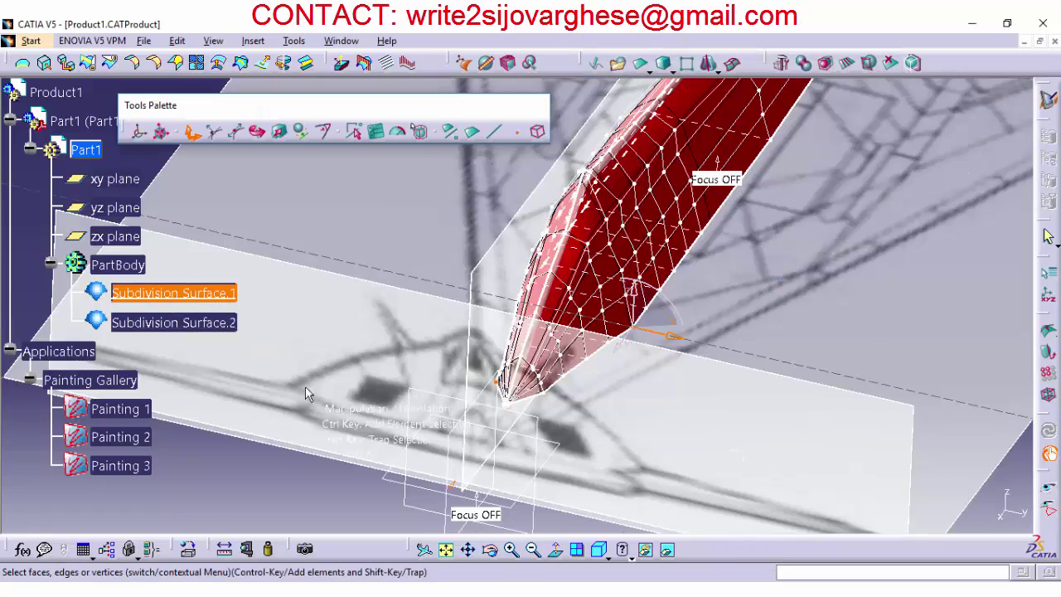
Step: Close the editing of Subdivision Surface.1 and save the product
{"action": "middle_click_drag", "start_coordinate": [305, 393], "coordinate": [500, 393]}
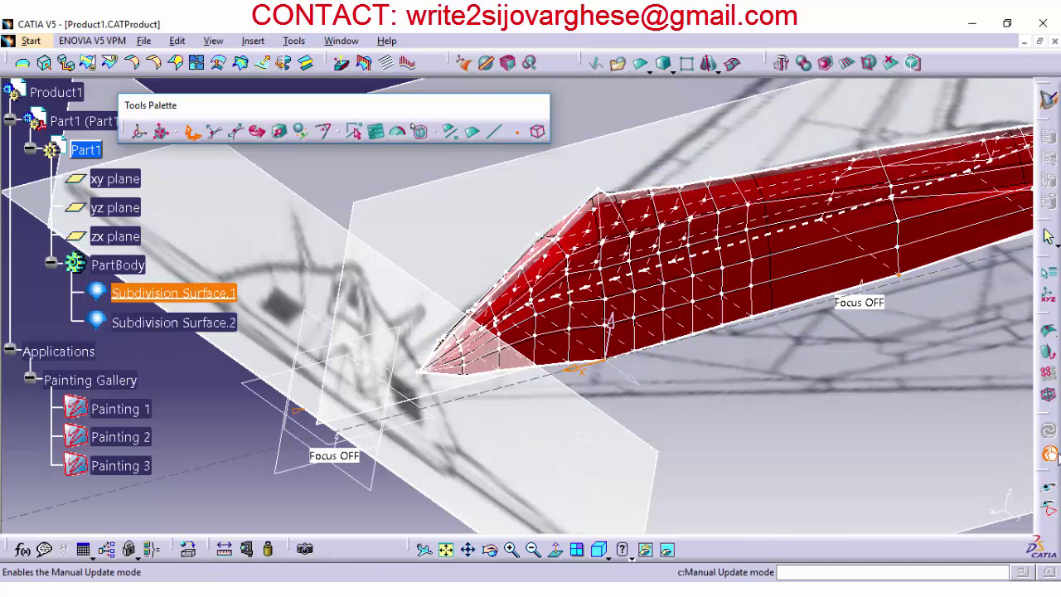
{"action": "left_click", "coordinate": [144, 40]}
{"action": "left_click", "coordinate": [164, 140]}
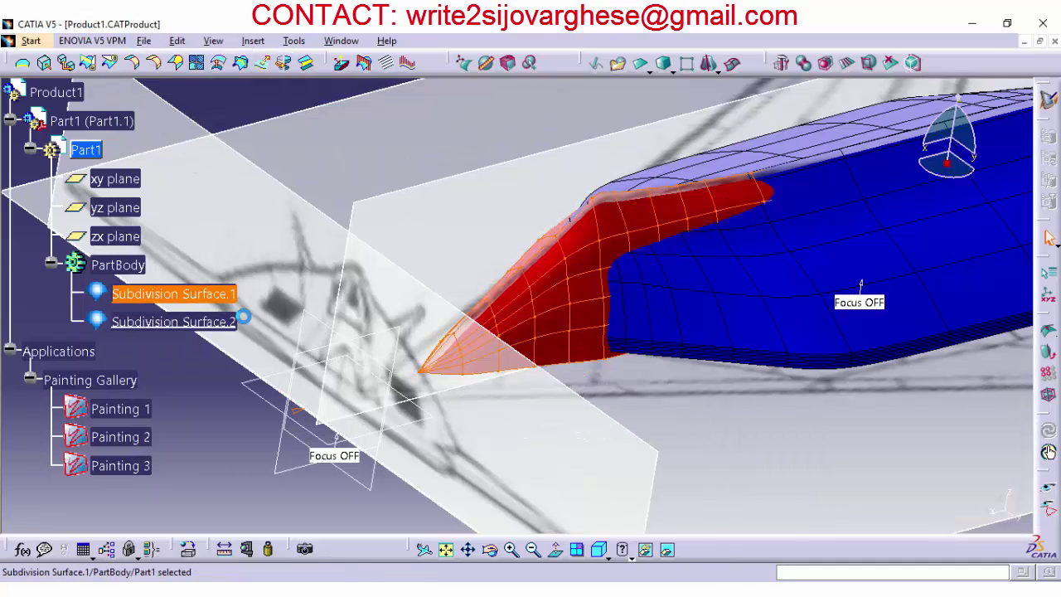
Step: Edit Subdivision Surface.2 in side view and lower the upper front control points slightly along Z to follow the nose slope
{"action": "double_click", "coordinate": [640, 354]}
{"action": "left_click", "coordinate": [600, 551]}
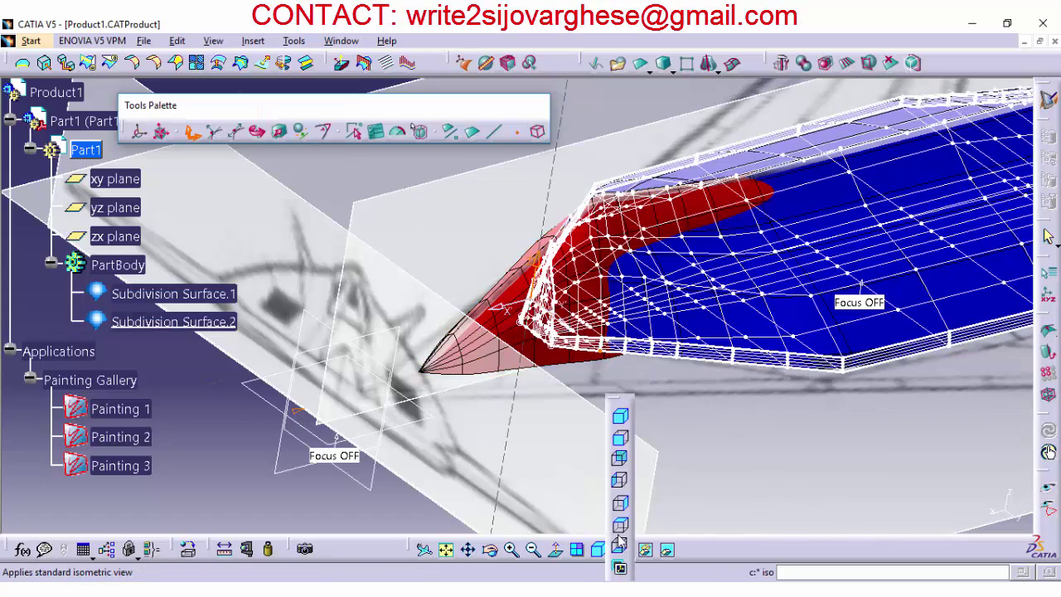
{"action": "left_click", "coordinate": [620, 506]}
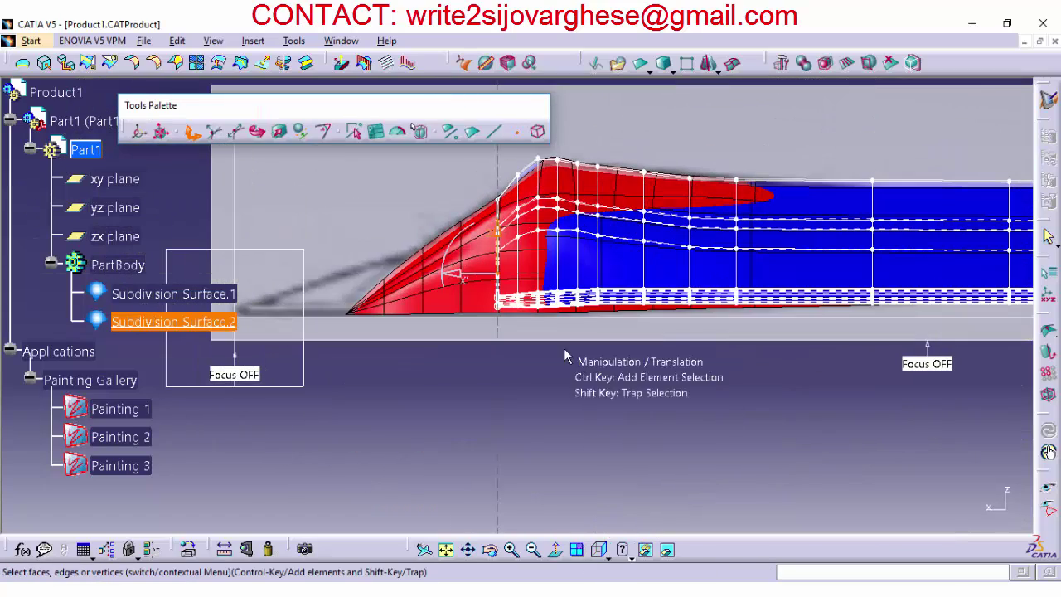
{"action": "left_click_drag", "start_coordinate": [485, 103], "coordinate": [461, 92]}
{"action": "left_click", "coordinate": [544, 161]}
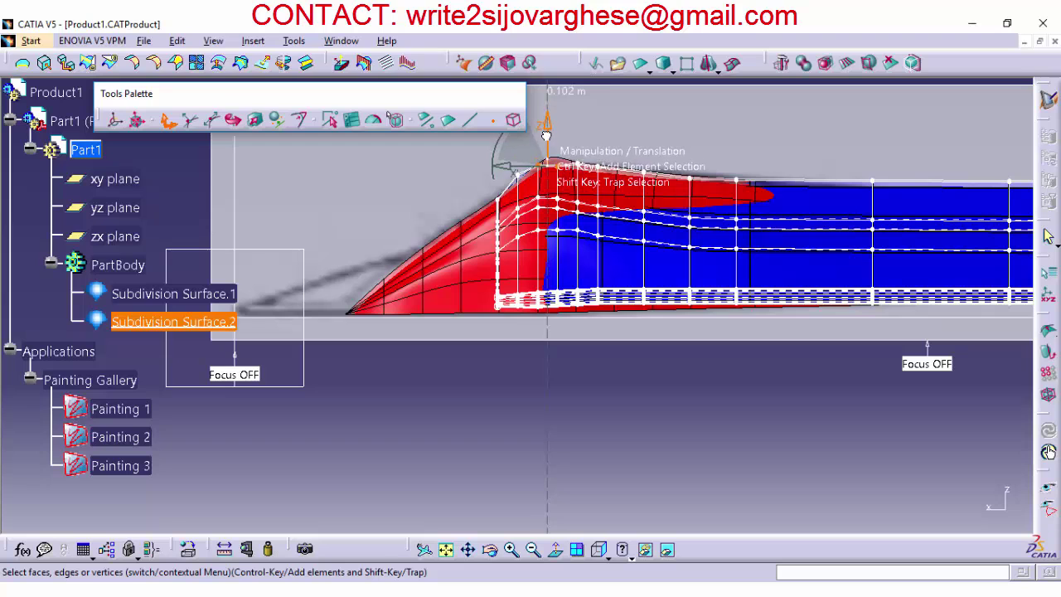
{"action": "left_click_drag", "start_coordinate": [546, 135], "coordinate": [517, 153]}
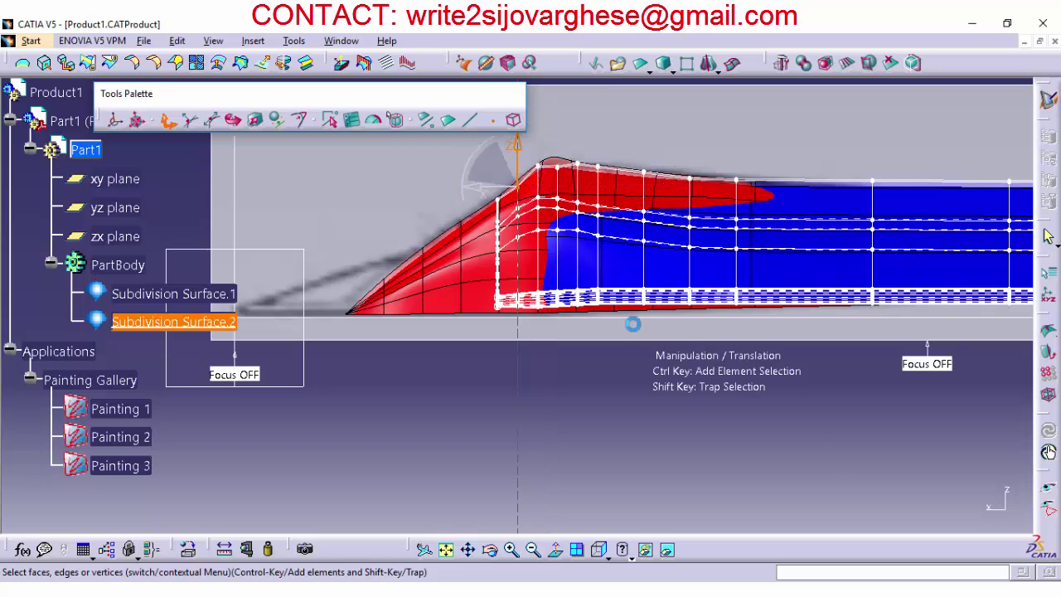
Step: Narrow the front taper's control rows along Y with Affinity in plan view, scaling the row at the nose junction to about 0.88
{"action": "left_click", "coordinate": [606, 558]}
{"action": "left_click", "coordinate": [626, 525]}
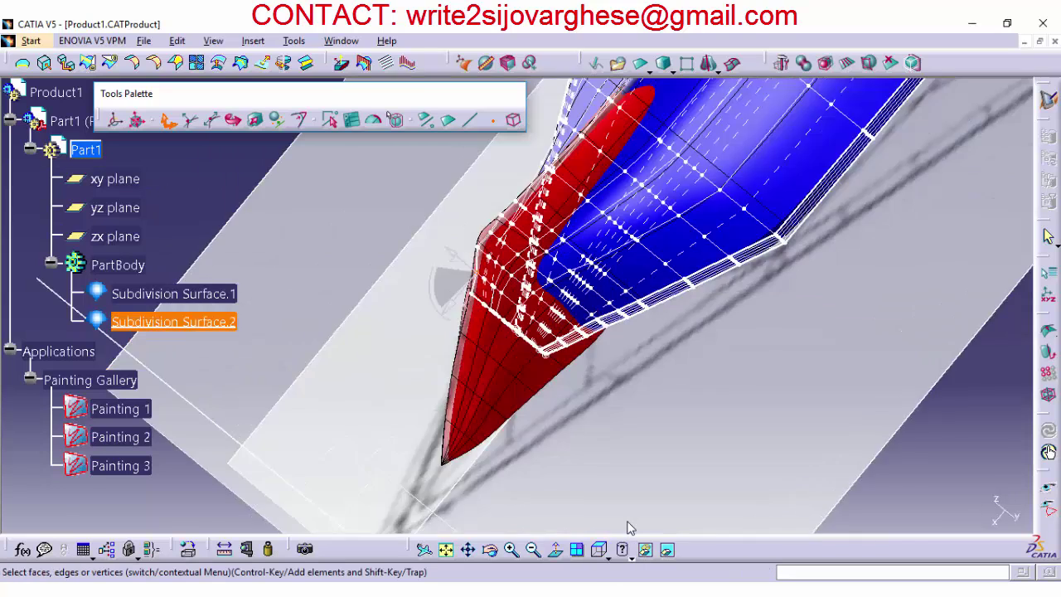
{"action": "left_click_drag", "start_coordinate": [615, 339], "coordinate": [739, 497]}
{"action": "left_click_drag", "start_coordinate": [550, 367], "coordinate": [831, 397]}
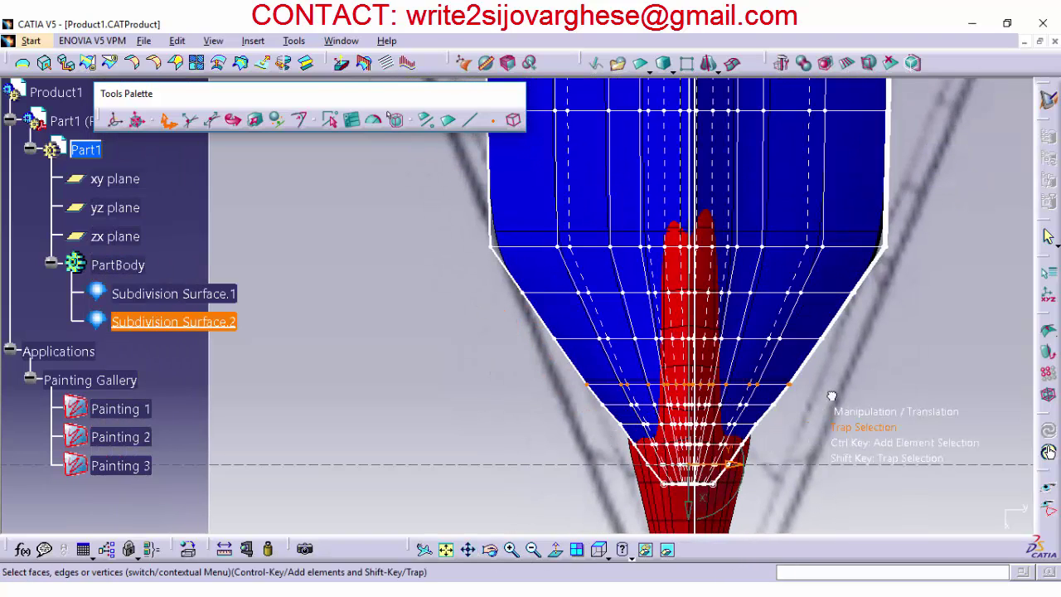
{"action": "left_click_drag", "start_coordinate": [742, 386], "coordinate": [718, 426]}
{"action": "key", "text": "ctrl+z"}
{"action": "left_click", "coordinate": [255, 121]}
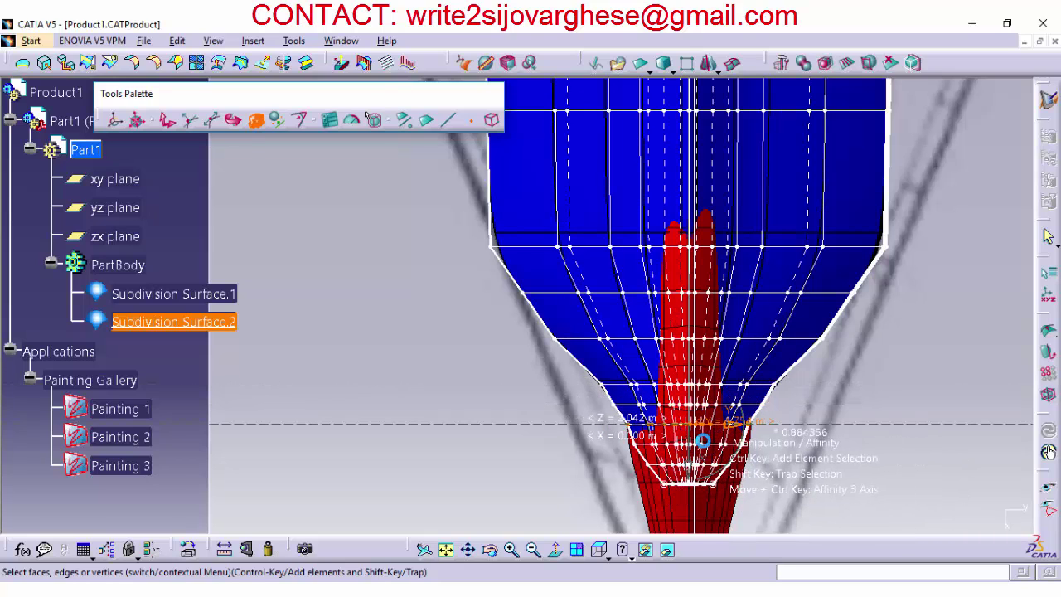
{"action": "left_click", "coordinate": [168, 120]}
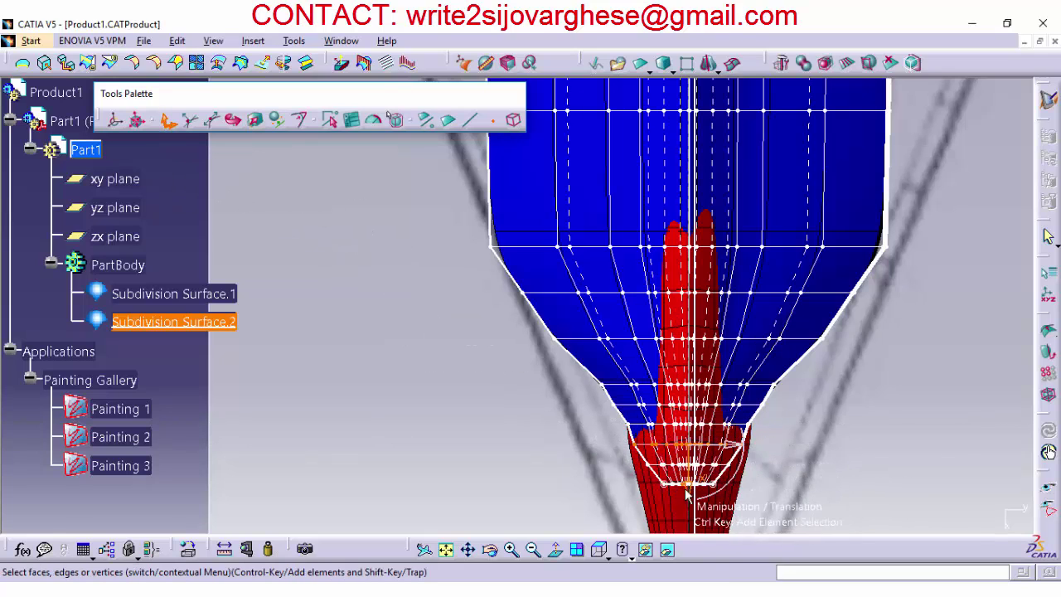
{"action": "left_click_drag", "start_coordinate": [686, 494], "coordinate": [691, 488]}
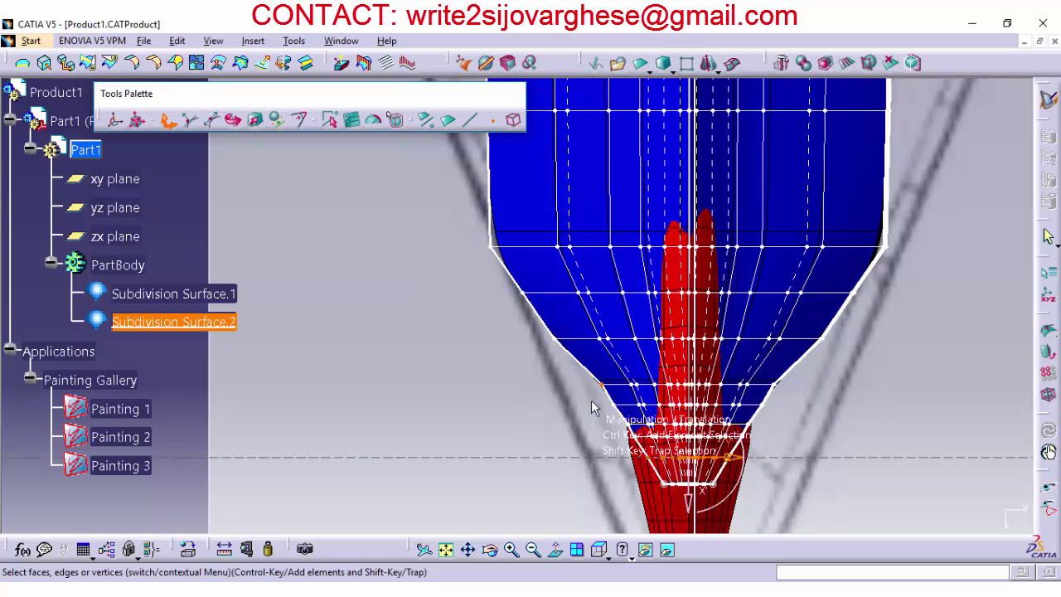
Step: Shift two neighbouring vertex rows near the narrow front end of the blue subdivision surface slightly towards the rear
{"action": "left_click_drag", "start_coordinate": [683, 425], "coordinate": [683, 417]}
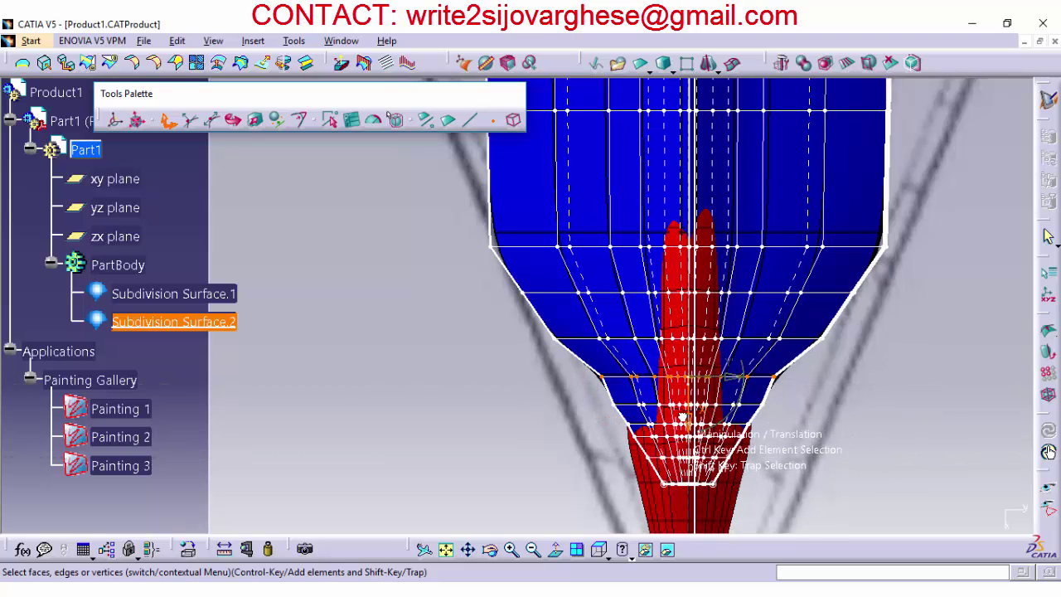
{"action": "left_click_drag", "start_coordinate": [594, 398], "coordinate": [798, 412]}
{"action": "left_click_drag", "start_coordinate": [691, 442], "coordinate": [690, 439]}
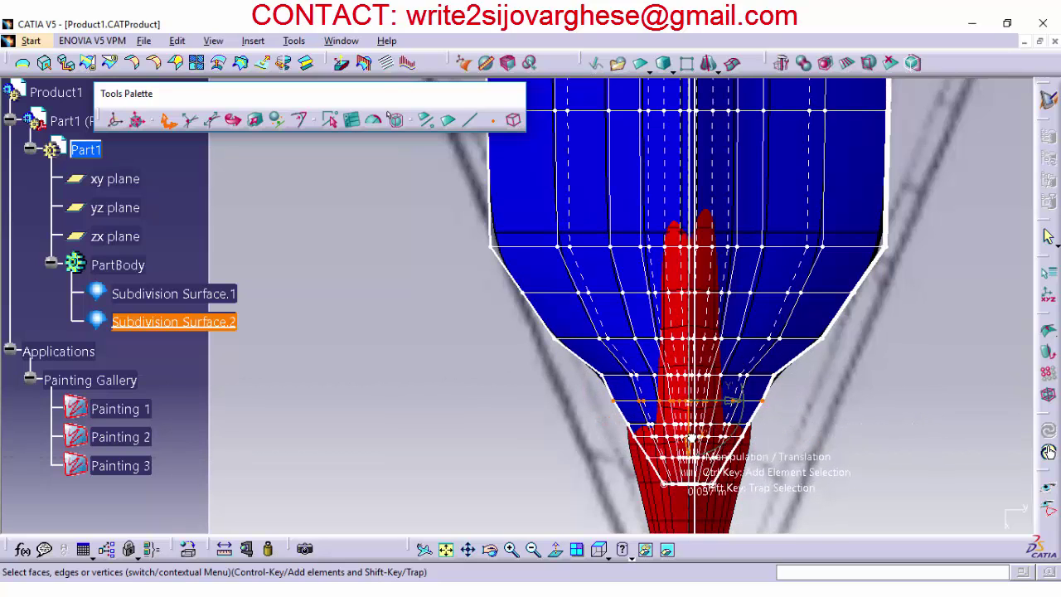
Step: Select the vertex row just behind the adjusted ones and scale it with Affinity
{"action": "left_click_drag", "start_coordinate": [538, 329], "coordinate": [836, 349], "text": "shift"}
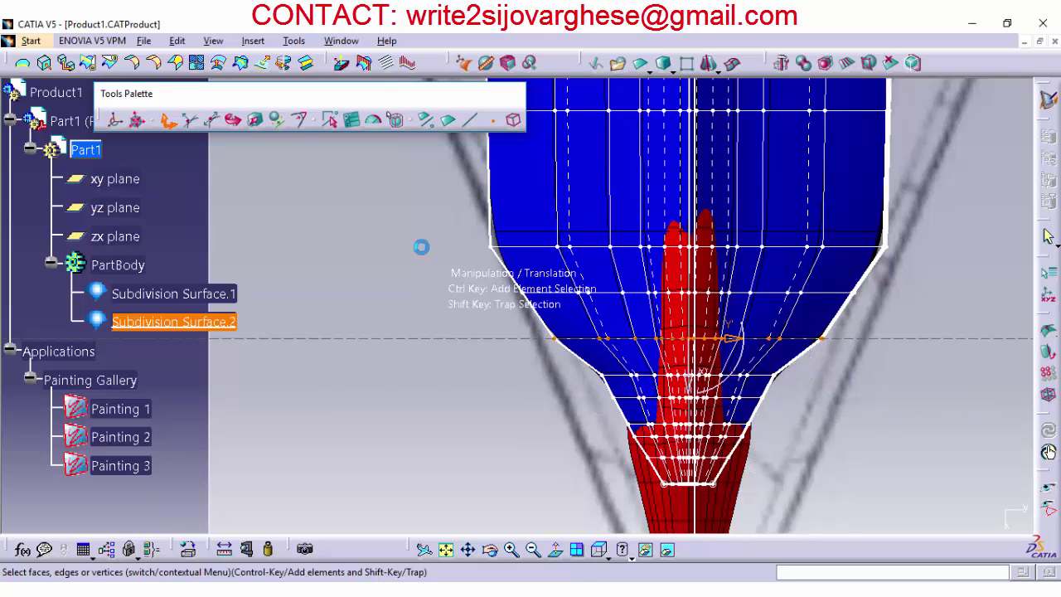
{"action": "left_click", "coordinate": [255, 120]}
{"action": "left_click_drag", "start_coordinate": [736, 339], "coordinate": [730, 246]}
Step: Examine the blue surface against the blueprint images from isometric and oblique angles
{"action": "left_click", "coordinate": [494, 551]}
{"action": "left_click_drag", "start_coordinate": [579, 398], "coordinate": [564, 472]}
{"action": "left_click", "coordinate": [622, 551]}
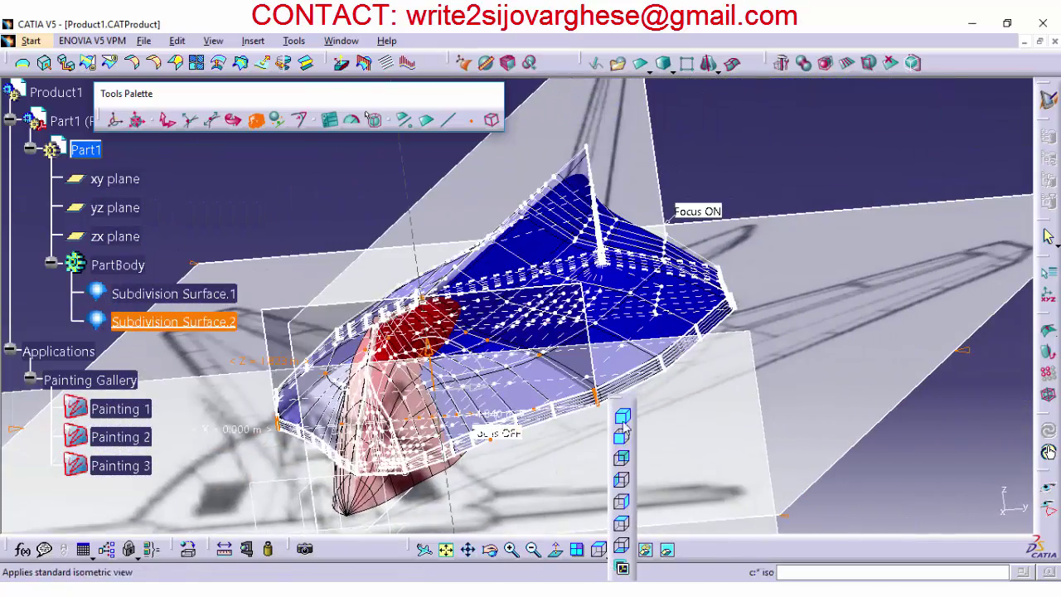
{"action": "left_click", "coordinate": [622, 411]}
{"action": "left_click_drag", "start_coordinate": [723, 431], "coordinate": [714, 419]}
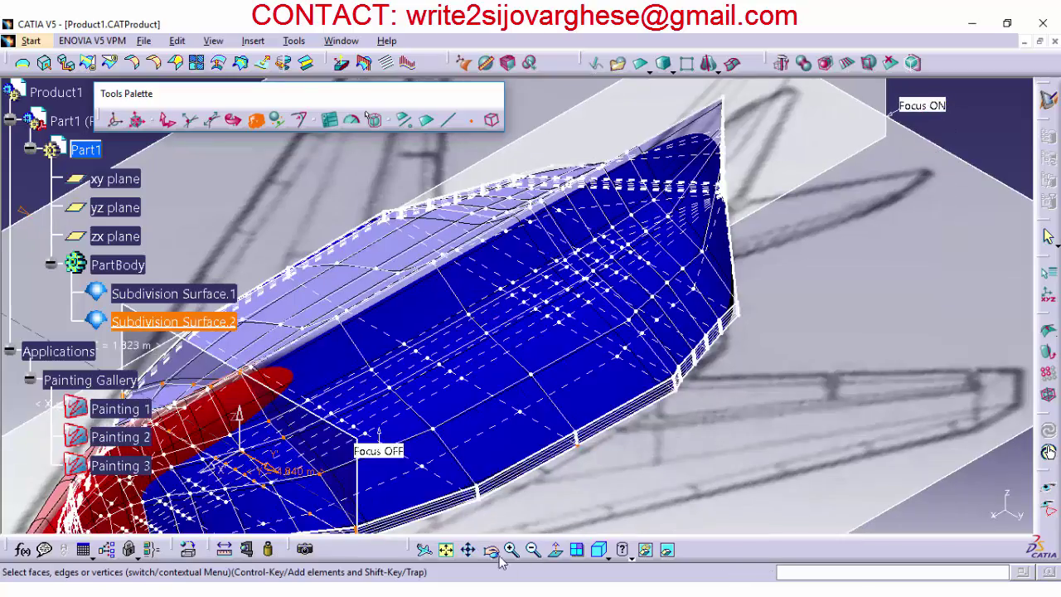
{"action": "left_click", "coordinate": [495, 554]}
{"action": "left_click_drag", "start_coordinate": [626, 465], "coordinate": [615, 381]}
{"action": "mouse_move", "coordinate": [615, 387]}
{"action": "middle_mouse_down"}
{"action": "mouse_move", "coordinate": [457, 409]}
{"action": "mouse_move", "coordinate": [585, 378]}
{"action": "mouse_move", "coordinate": [682, 381]}
{"action": "mouse_move", "coordinate": [603, 390]}
{"action": "middle_mouse_up"}
Step: Flatten the rearmost vertex row of the blue surface vertically into a tail tip using Affinity in side view
{"action": "left_click", "coordinate": [607, 559]}
{"action": "left_click", "coordinate": [621, 525]}
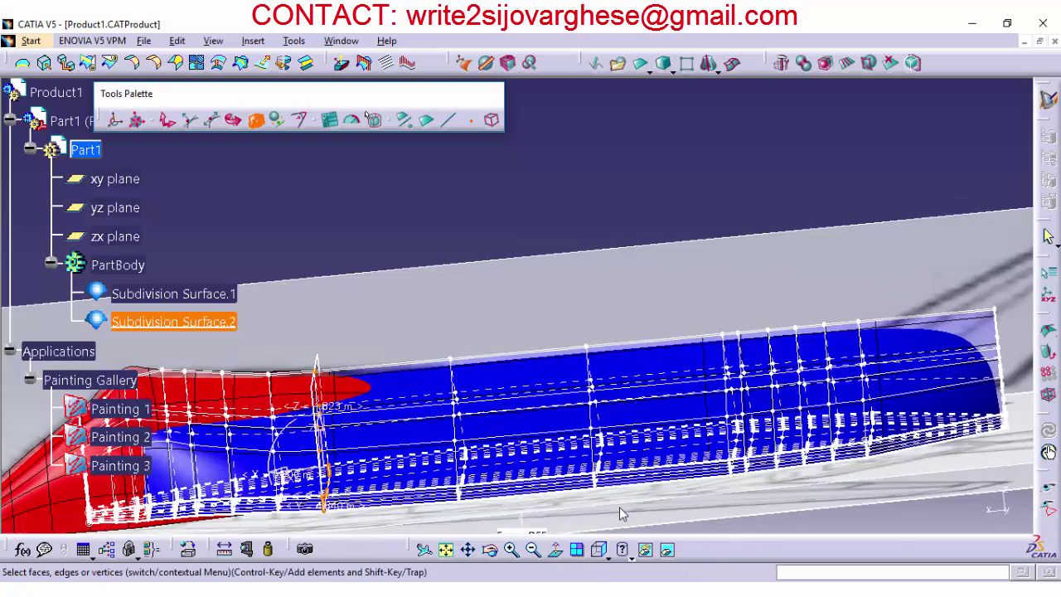
{"action": "left_click", "coordinate": [477, 554]}
{"action": "left_click_drag", "start_coordinate": [837, 453], "coordinate": [594, 426]}
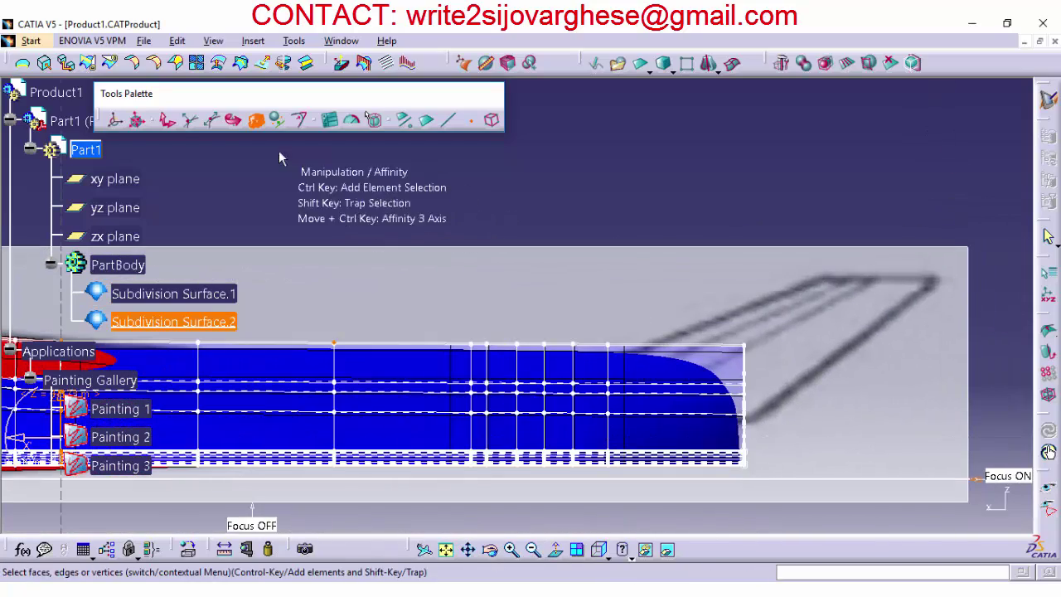
{"action": "left_click", "coordinate": [168, 121]}
{"action": "left_click", "coordinate": [256, 120]}
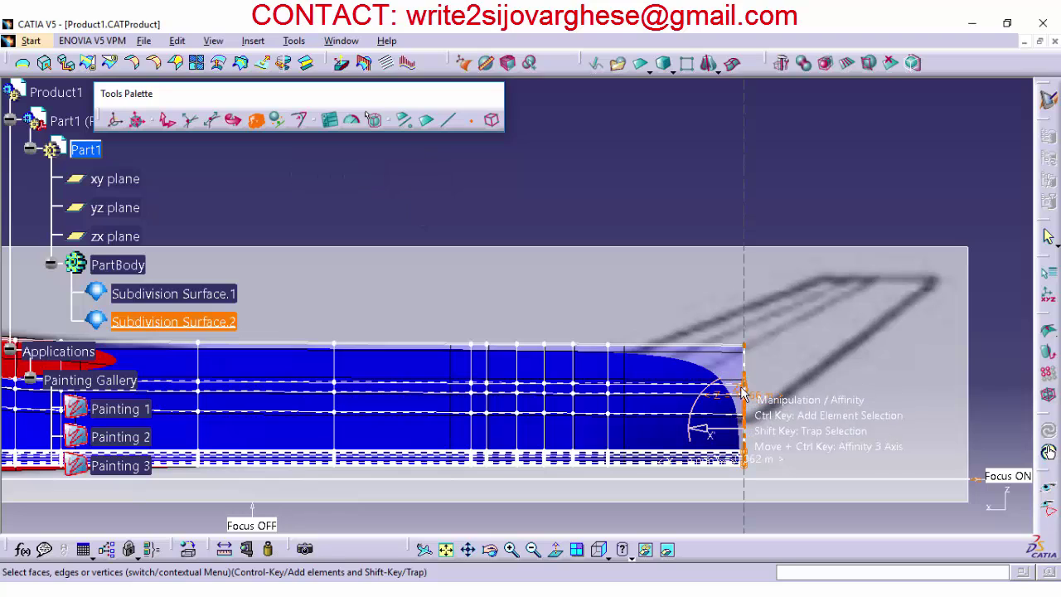
{"action": "left_click_drag", "start_coordinate": [742, 396], "coordinate": [740, 447]}
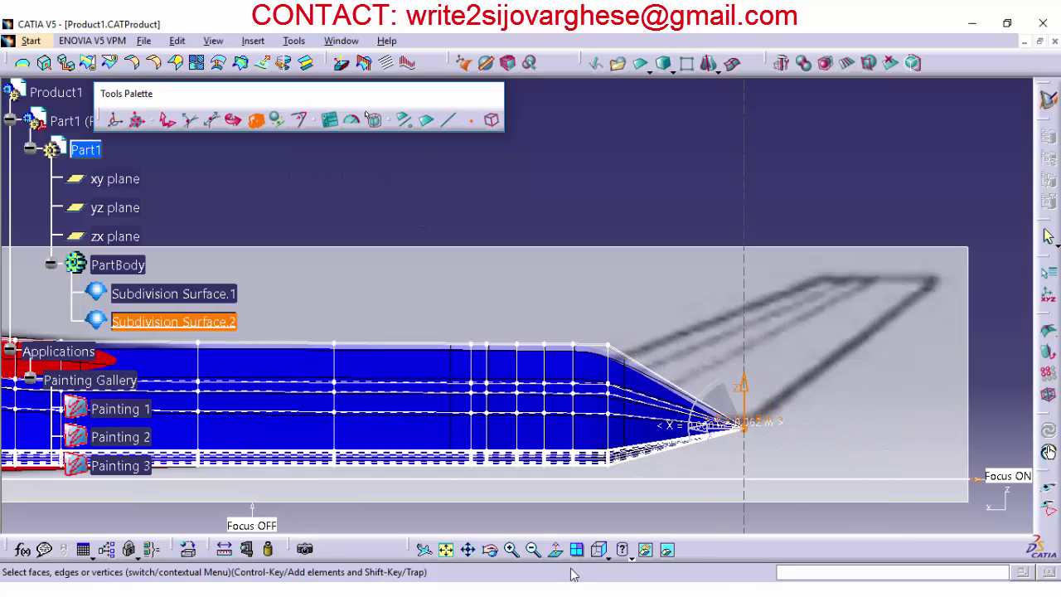
Step: Reduce the height of the vertex rows ahead of the tail tip with Affinity to follow the side blueprint
{"action": "left_click", "coordinate": [608, 559]}
{"action": "left_click", "coordinate": [625, 526]}
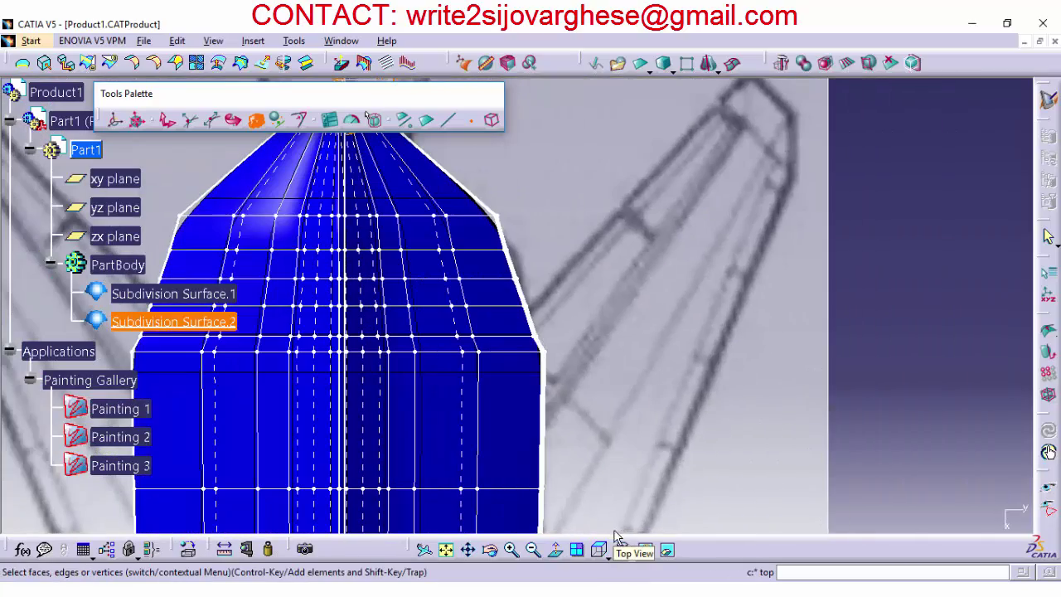
{"action": "left_click", "coordinate": [608, 557]}
{"action": "left_click", "coordinate": [625, 508]}
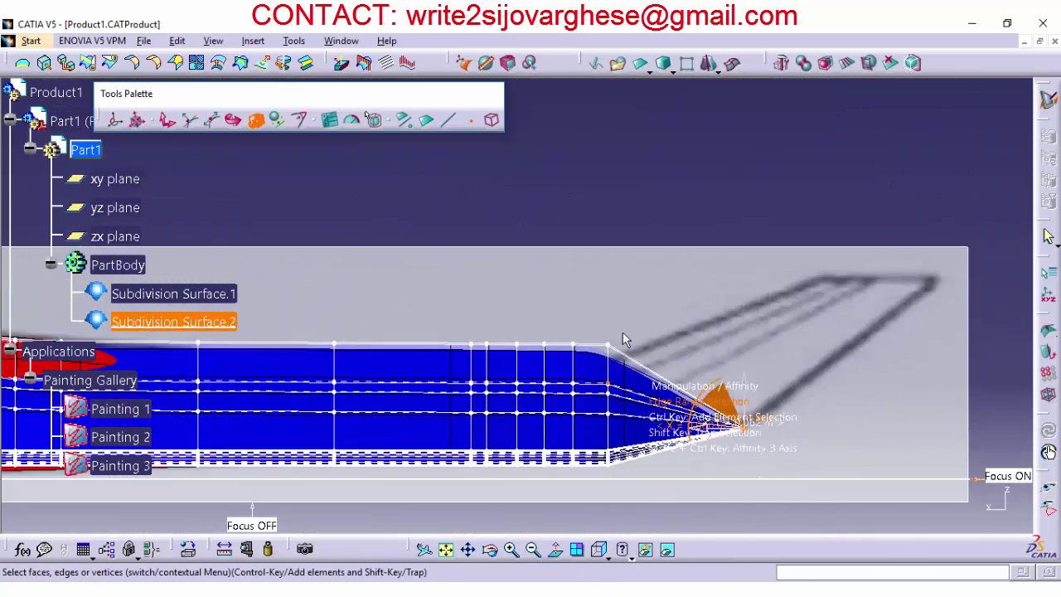
{"action": "left_click_drag", "start_coordinate": [608, 397], "coordinate": [544, 405]}
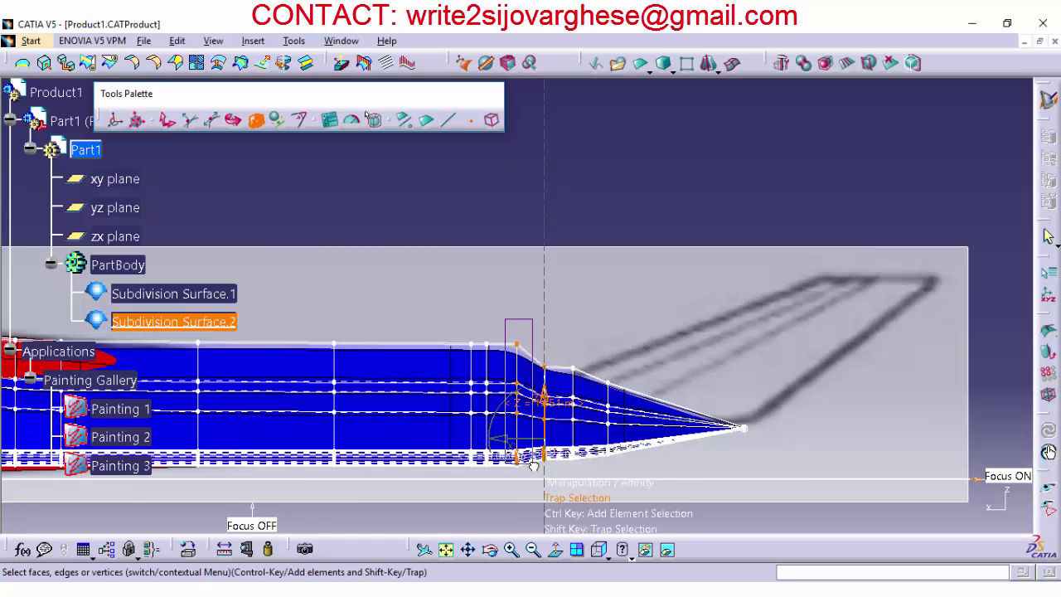
{"action": "left_click_drag", "start_coordinate": [533, 465], "coordinate": [534, 469]}
{"action": "left_click_drag", "start_coordinate": [517, 394], "coordinate": [517, 407]}
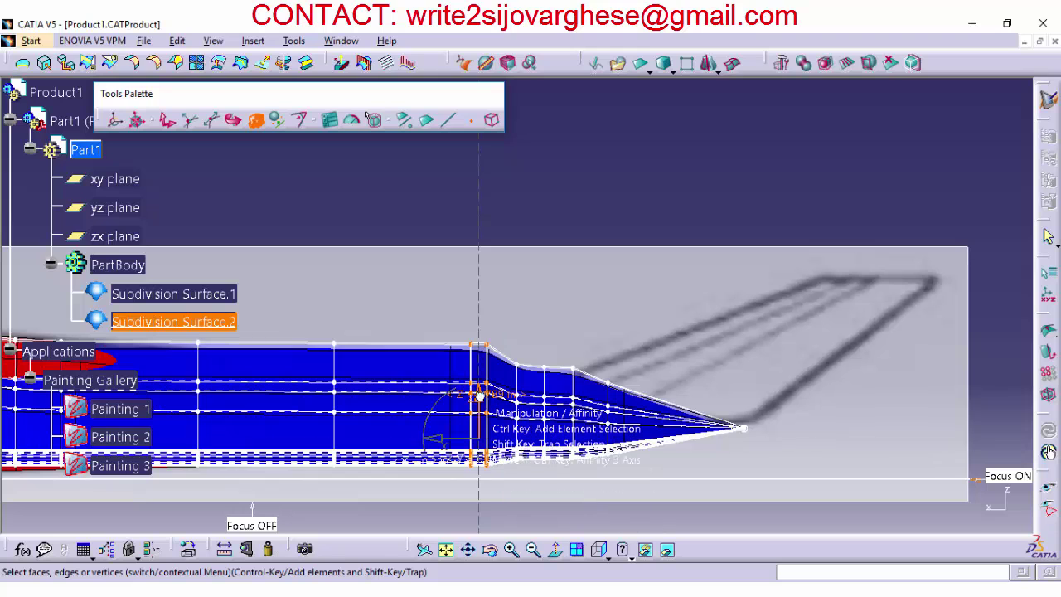
{"action": "left_click_drag", "start_coordinate": [480, 396], "coordinate": [482, 406]}
Step: Scale the mid-body row's height by about 0.82, the row pair behind it by about 0.84, and lower the three rows before the taper
{"action": "middle_click_drag", "start_coordinate": [518, 484], "coordinate": [706, 465]}
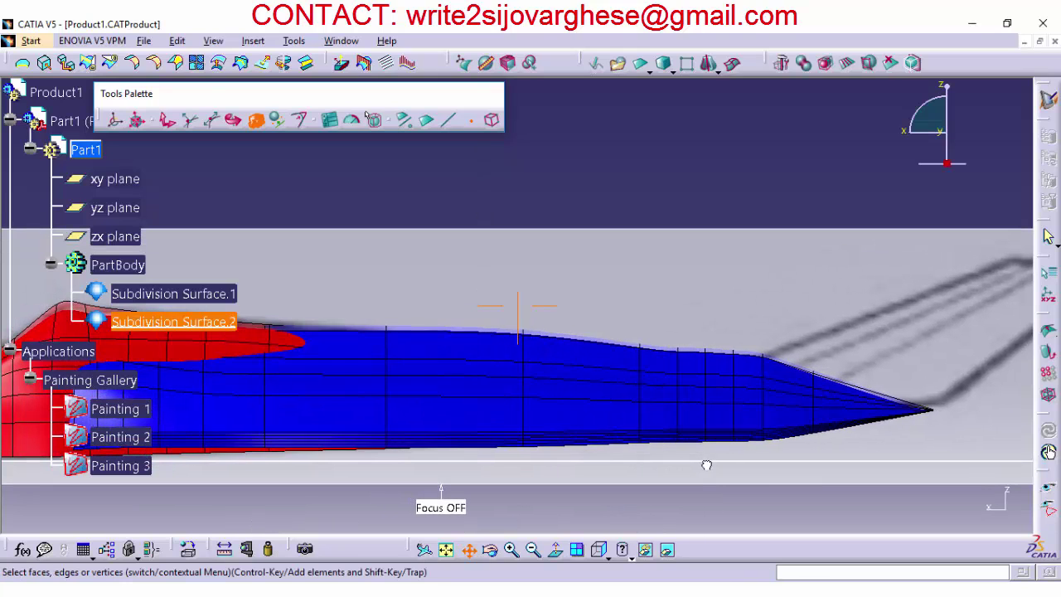
{"action": "left_click_drag", "start_coordinate": [523, 371], "coordinate": [526, 388]}
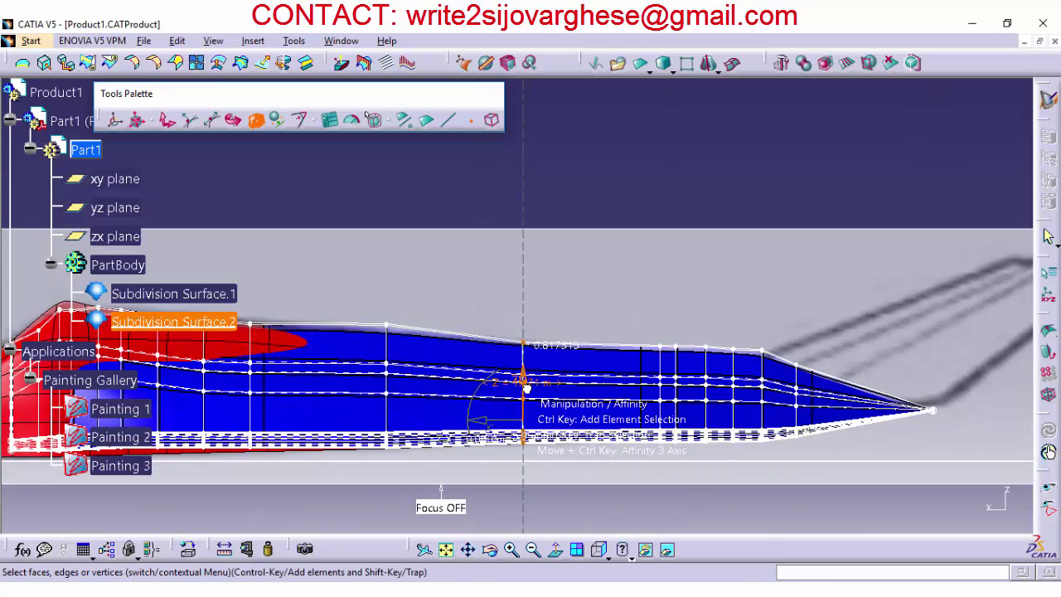
{"action": "left_click_drag", "start_coordinate": [652, 326], "coordinate": [686, 471]}
{"action": "left_click_drag", "start_coordinate": [668, 373], "coordinate": [668, 383]}
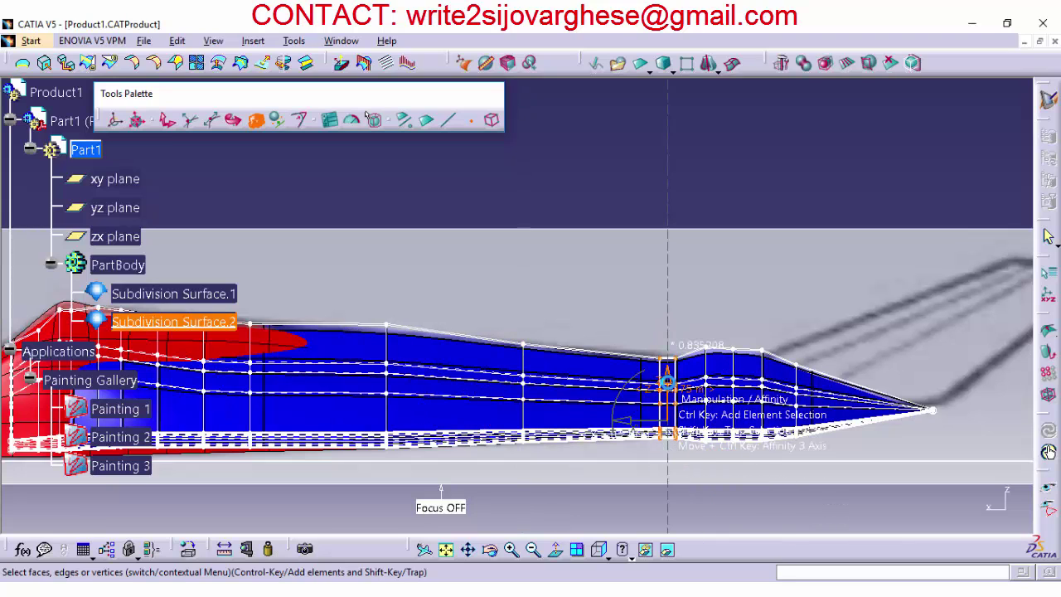
{"action": "left_click_drag", "start_coordinate": [696, 327], "coordinate": [776, 457]}
{"action": "left_click_drag", "start_coordinate": [733, 381], "coordinate": [733, 391]}
Step: Save the model and close the surface edit
{"action": "left_click", "coordinate": [490, 470]}
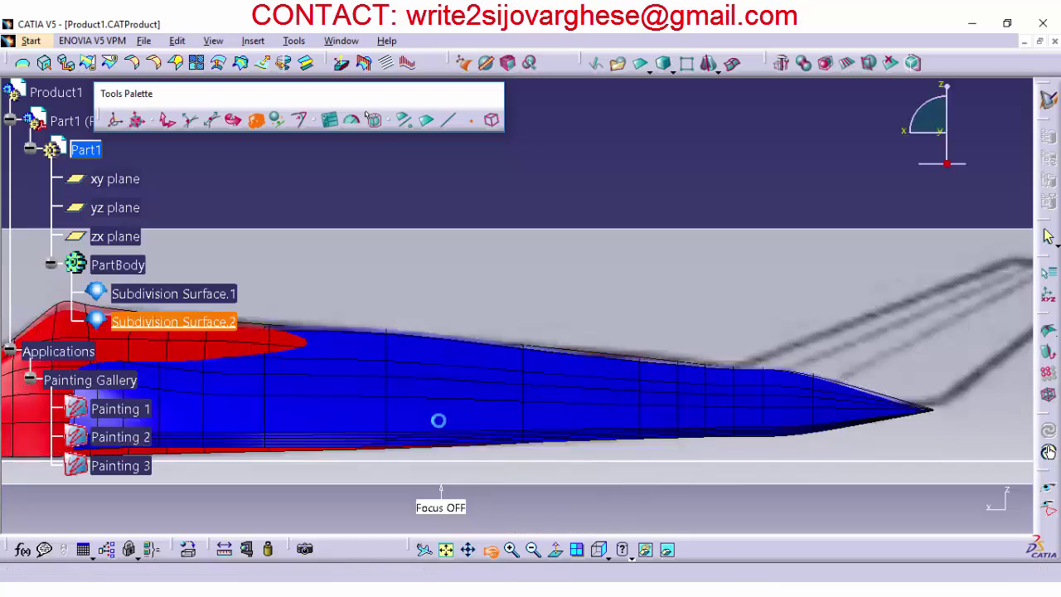
{"action": "middle_click_drag", "start_coordinate": [439, 421], "coordinate": [406, 398]}
{"action": "left_click_drag", "start_coordinate": [407, 398], "coordinate": [745, 334]}
{"action": "left_click", "coordinate": [609, 558]}
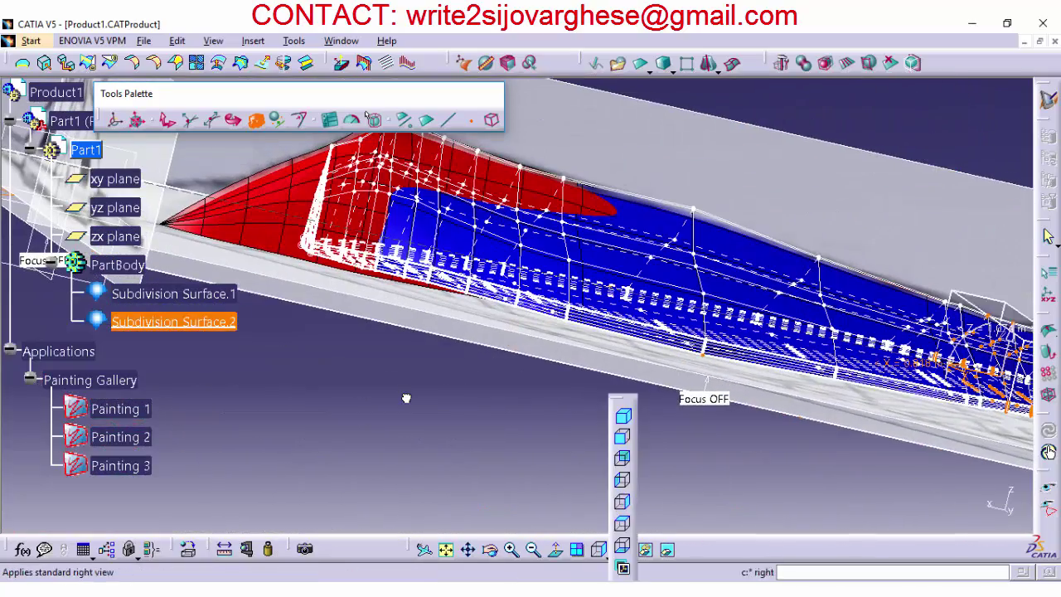
{"action": "left_click", "coordinate": [622, 409]}
{"action": "key", "text": "alt+f"}
{"action": "key", "text": "s"}
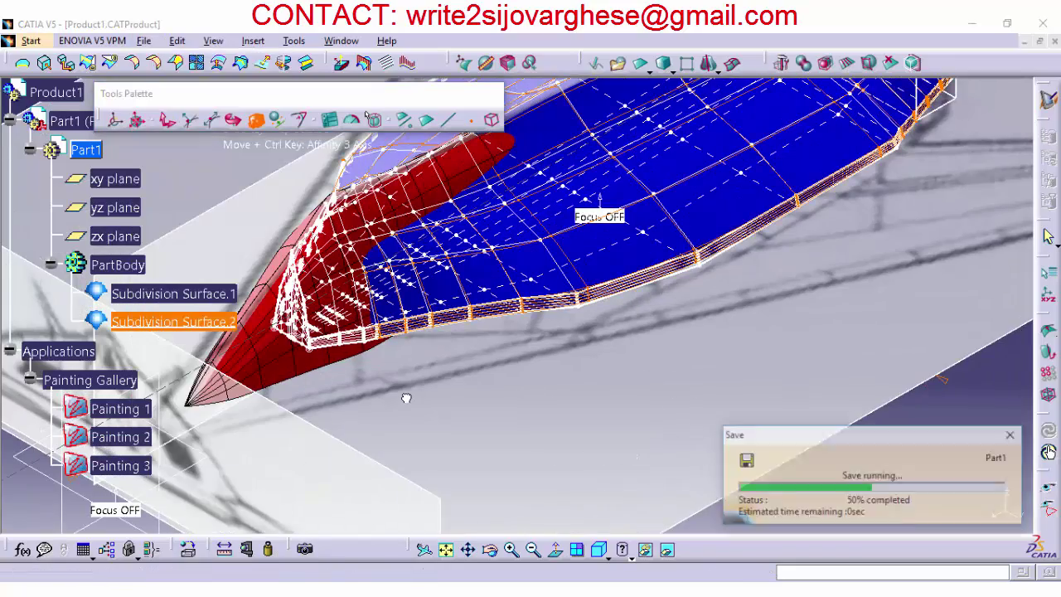
{"action": "left_click", "coordinate": [406, 397]}
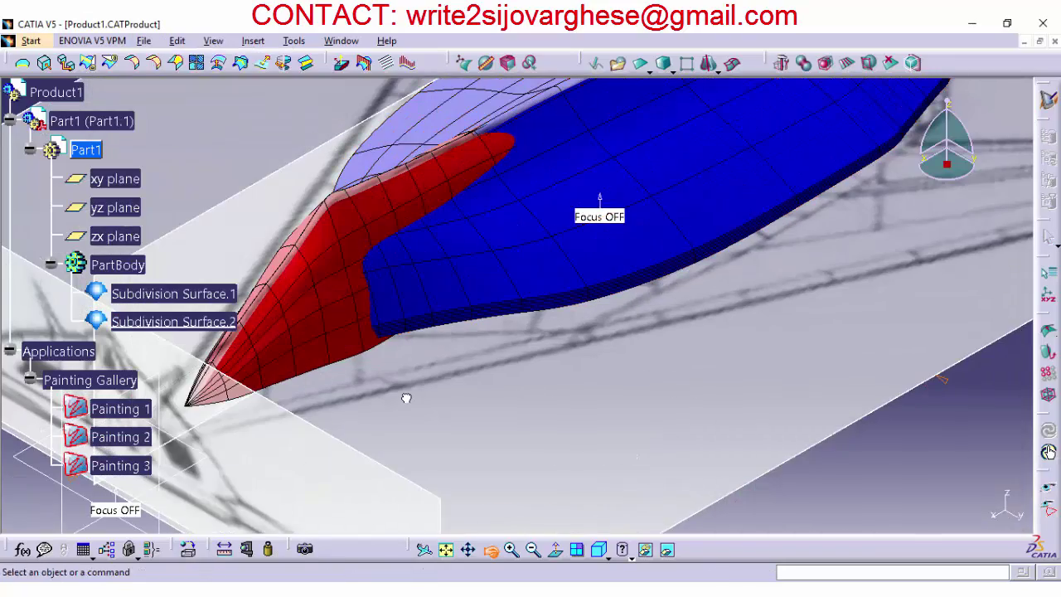
Step: Compare the body with the front blueprint and reopen the blue subdivision surface for editing
{"action": "middle_click_drag", "start_coordinate": [406, 398], "coordinate": [406, 397]}
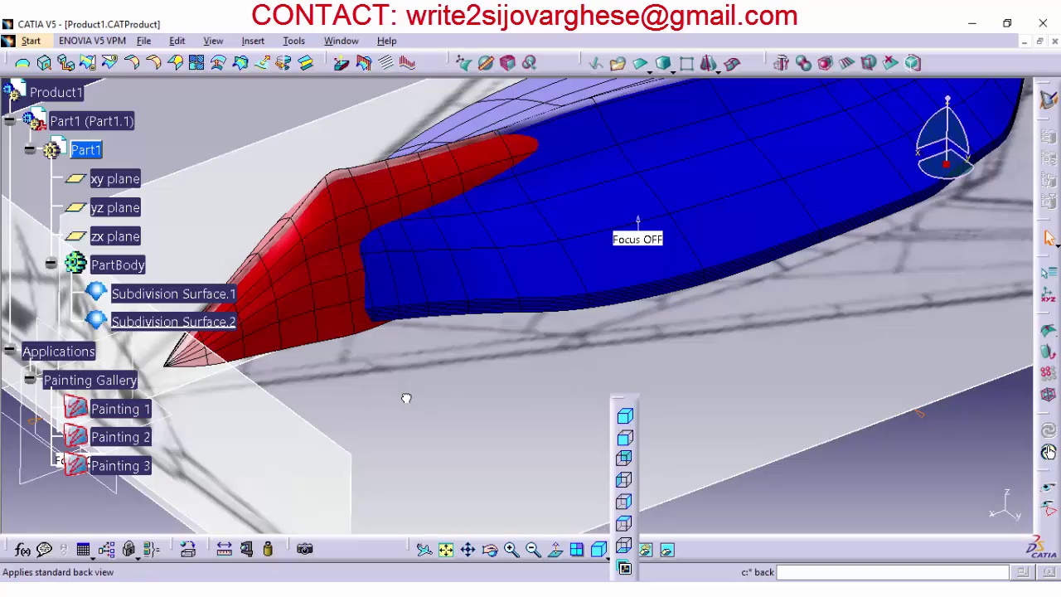
{"action": "left_click", "coordinate": [624, 438]}
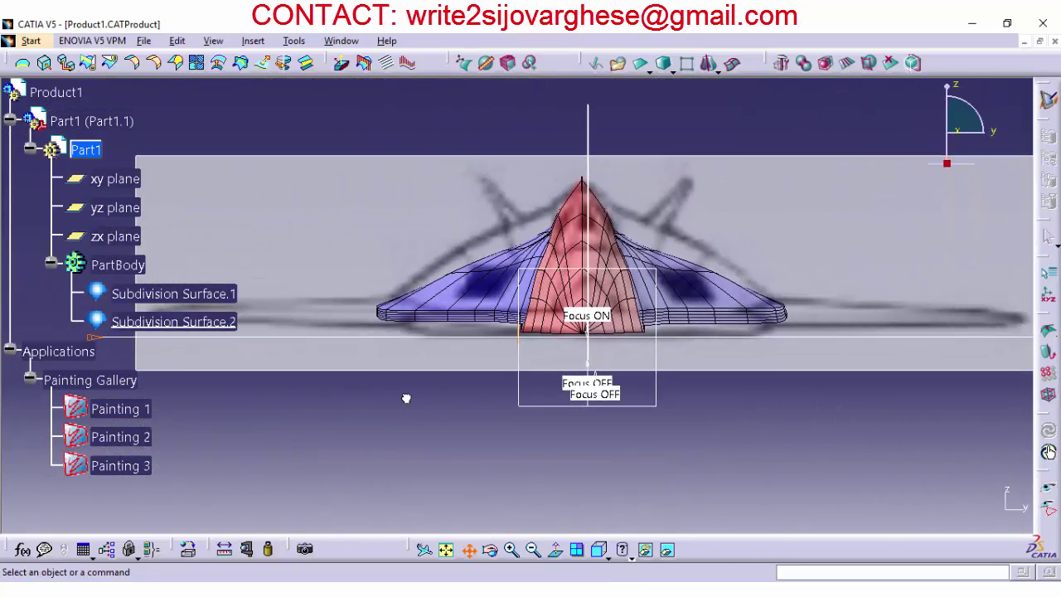
{"action": "middle_click_drag", "start_coordinate": [406, 398], "coordinate": [406, 398]}
{"action": "double_click", "coordinate": [673, 284]}
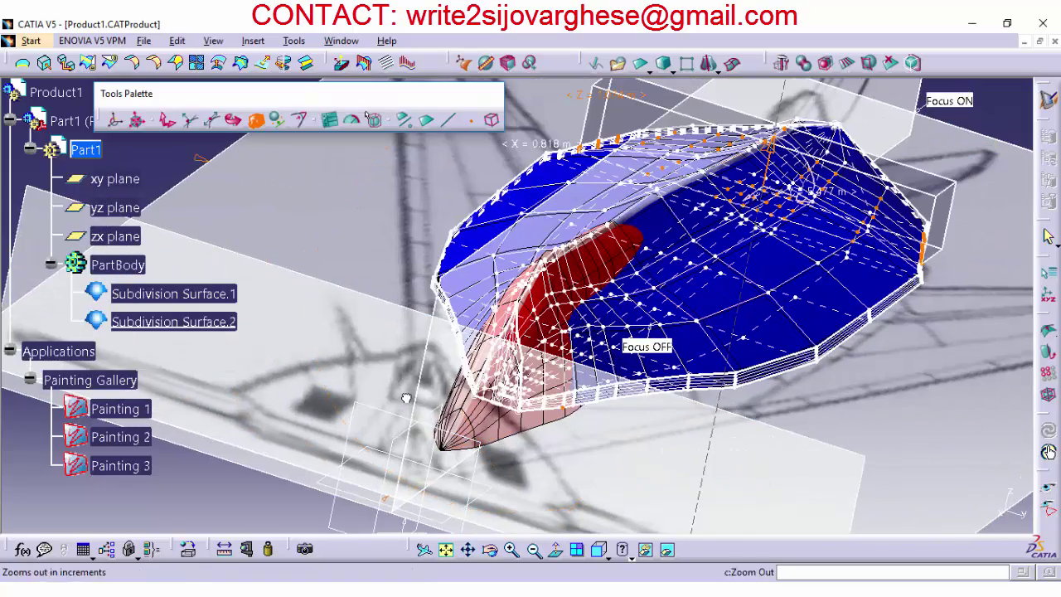
Step: Stretch the blue surface's upper vertices vertically by about 1.26 in front view and raise them towards the blueprint outline
{"action": "left_click", "coordinate": [610, 557]}
{"action": "left_click", "coordinate": [624, 514]}
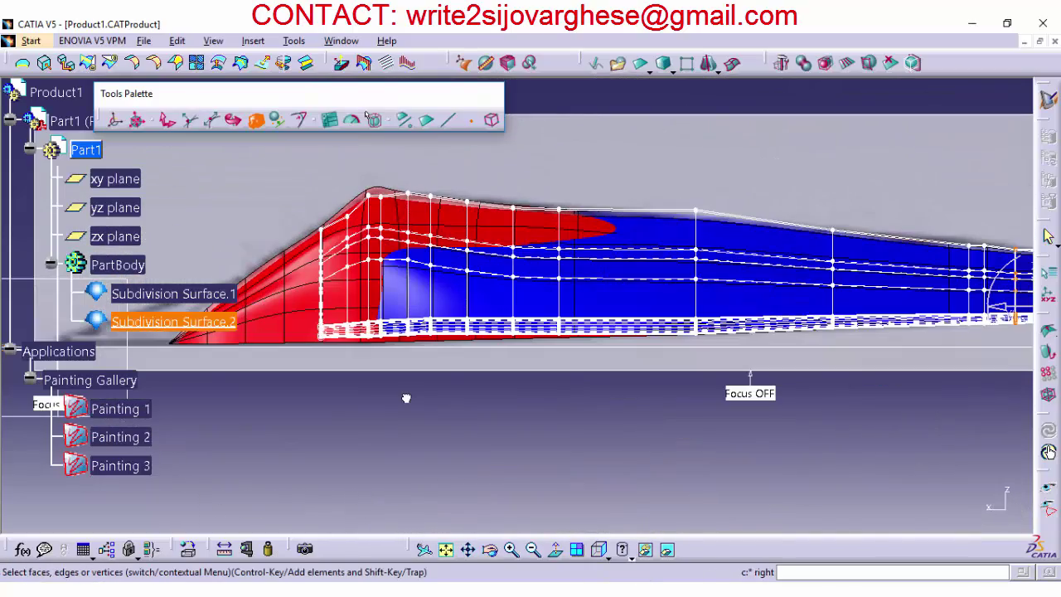
{"action": "left_click", "coordinate": [610, 557]}
{"action": "left_click", "coordinate": [624, 442]}
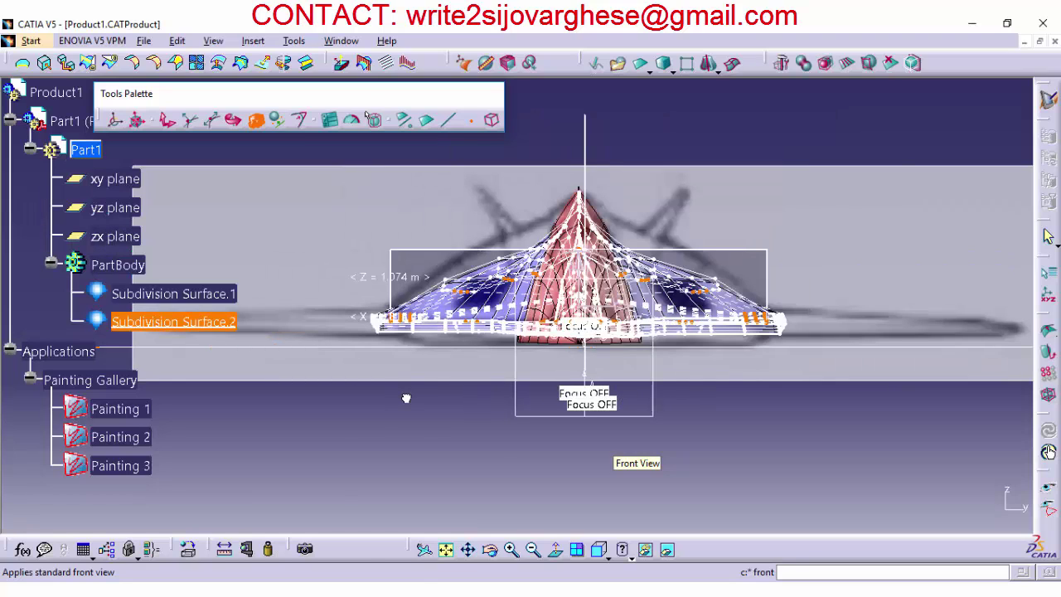
{"action": "key", "text": "ctrl+a"}
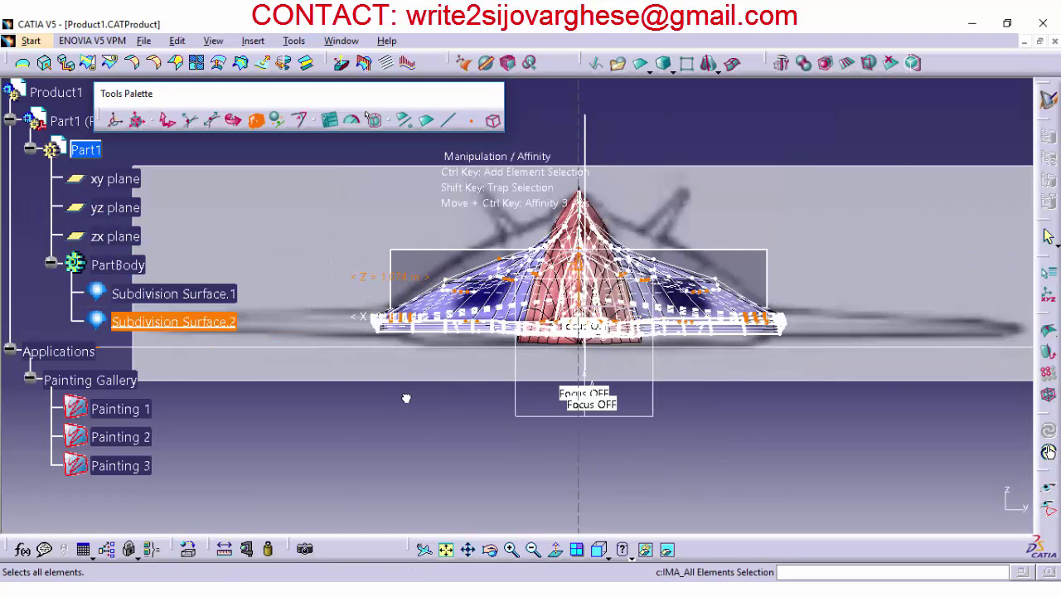
{"action": "left_click_drag", "start_coordinate": [580, 241], "coordinate": [580, 240]}
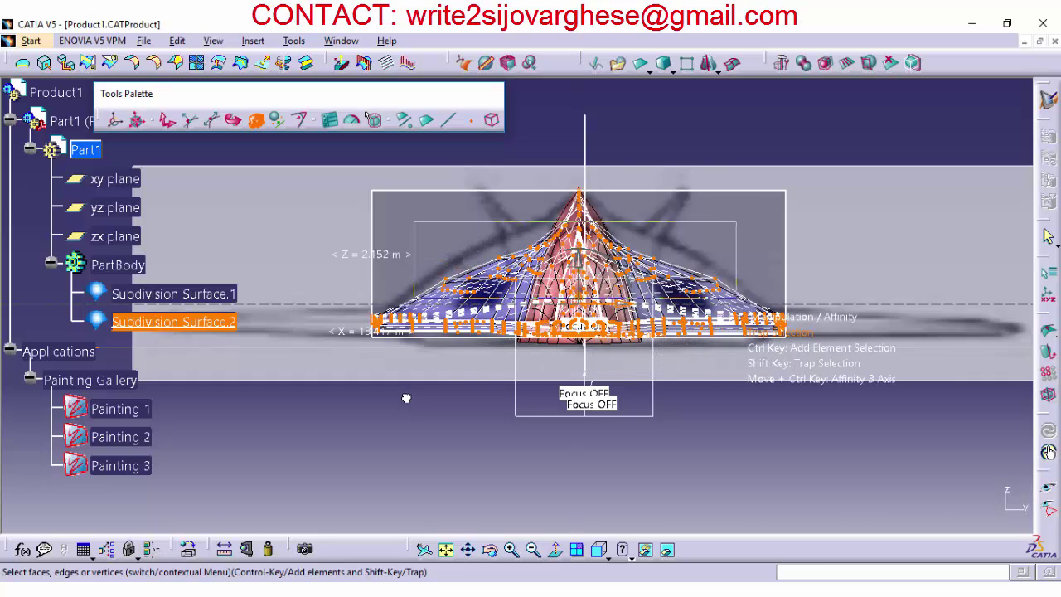
{"action": "left_click_drag", "start_coordinate": [414, 222], "coordinate": [736, 299], "text": "shift"}
{"action": "left_click_drag", "start_coordinate": [578, 235], "coordinate": [579, 225]}
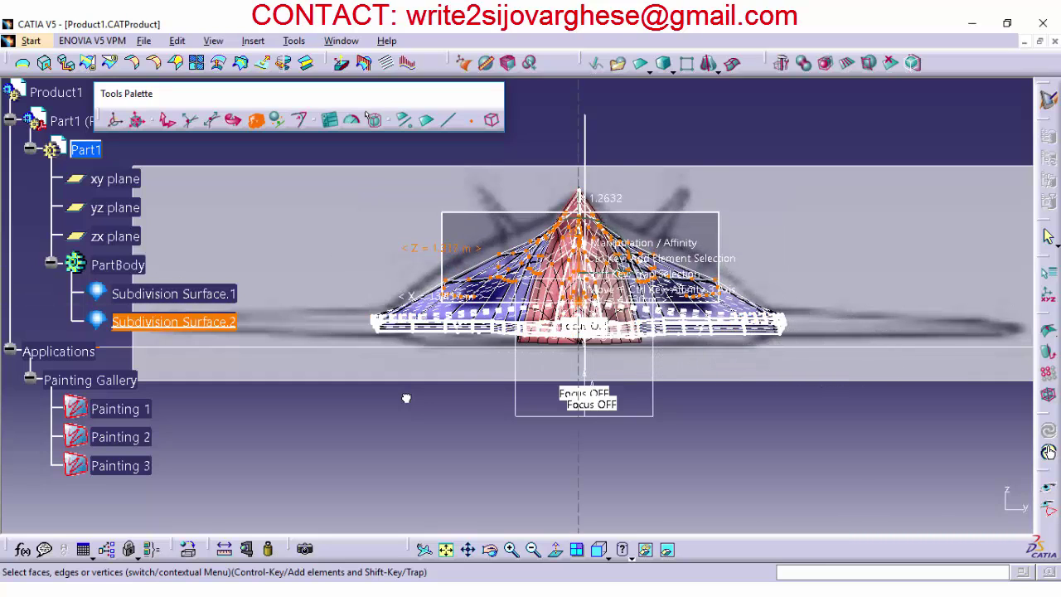
{"action": "left_click", "coordinate": [167, 120]}
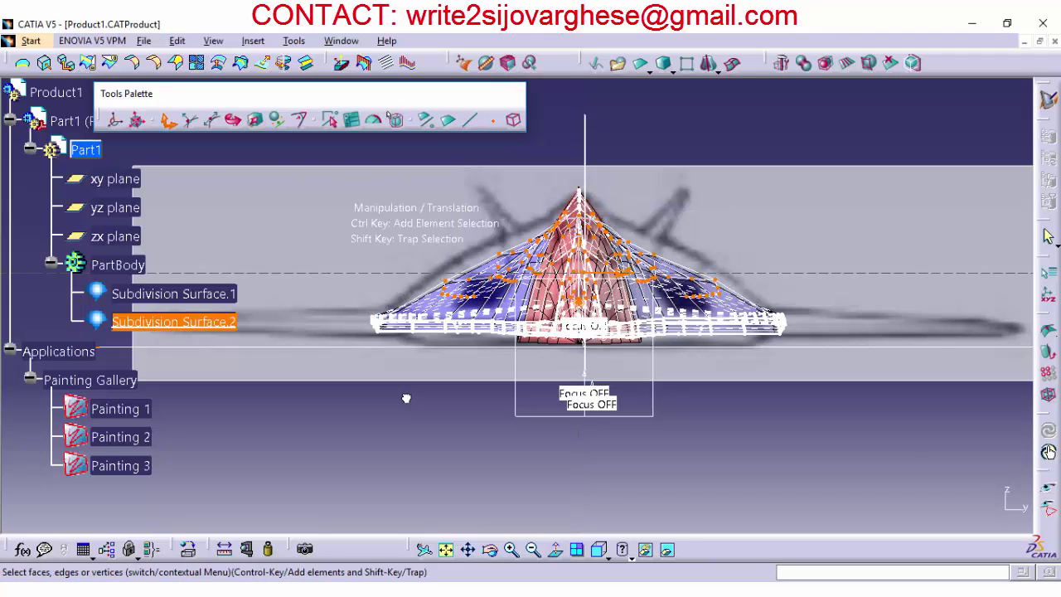
{"action": "mouse_move", "coordinate": [580, 236]}
{"action": "left_mouse_down"}
{"action": "mouse_move", "coordinate": [579, 226]}
{"action": "mouse_move", "coordinate": [579, 241]}
{"action": "left_mouse_up"}
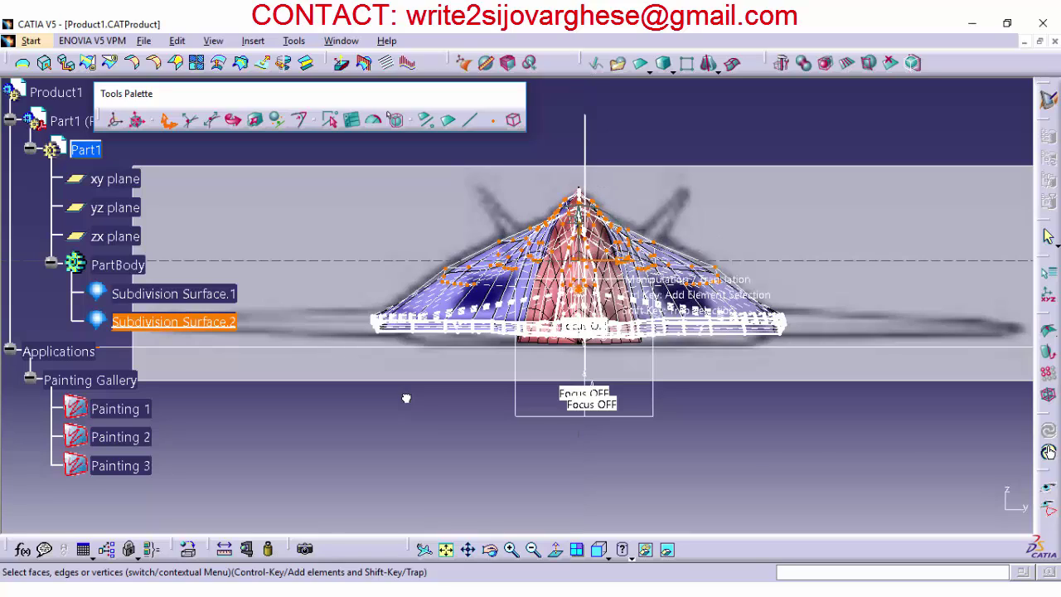
Step: In side view, raise the top vertex just behind the blue surface's front peak by about 0.063 m and check the shape
{"action": "left_click", "coordinate": [600, 549]}
{"action": "left_click", "coordinate": [622, 419]}
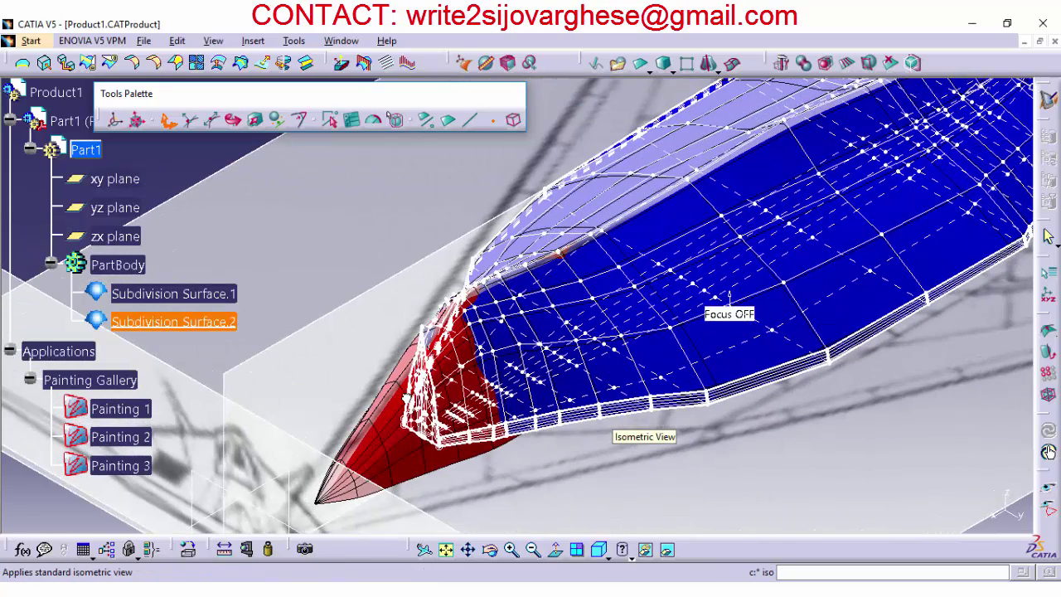
{"action": "left_click", "coordinate": [533, 550]}
{"action": "left_click", "coordinate": [533, 549]}
{"action": "left_click", "coordinate": [490, 549]}
{"action": "left_click_drag", "start_coordinate": [406, 397], "coordinate": [383, 360]}
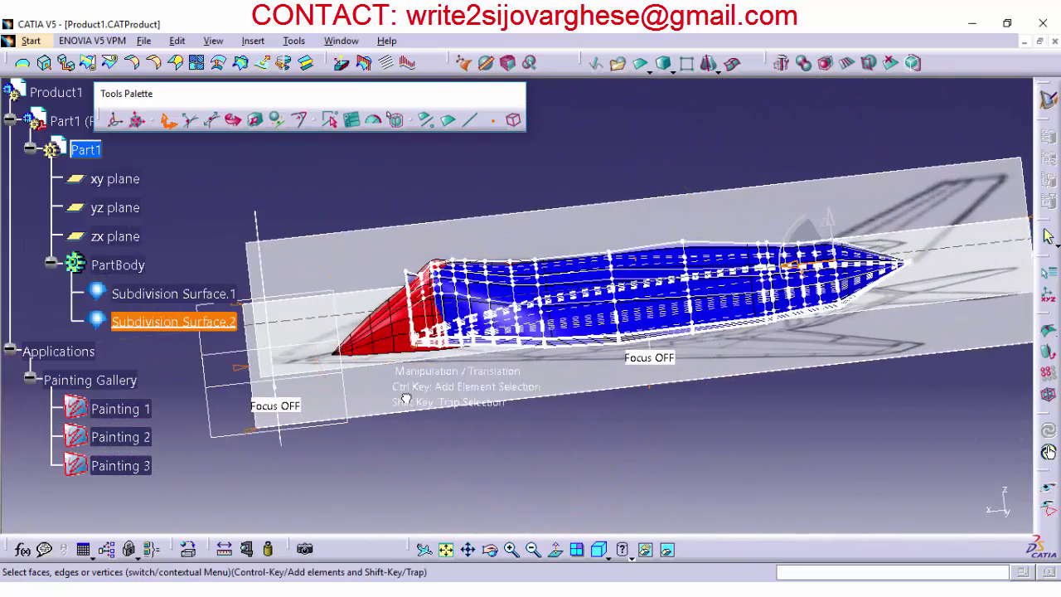
{"action": "left_click", "coordinate": [608, 557]}
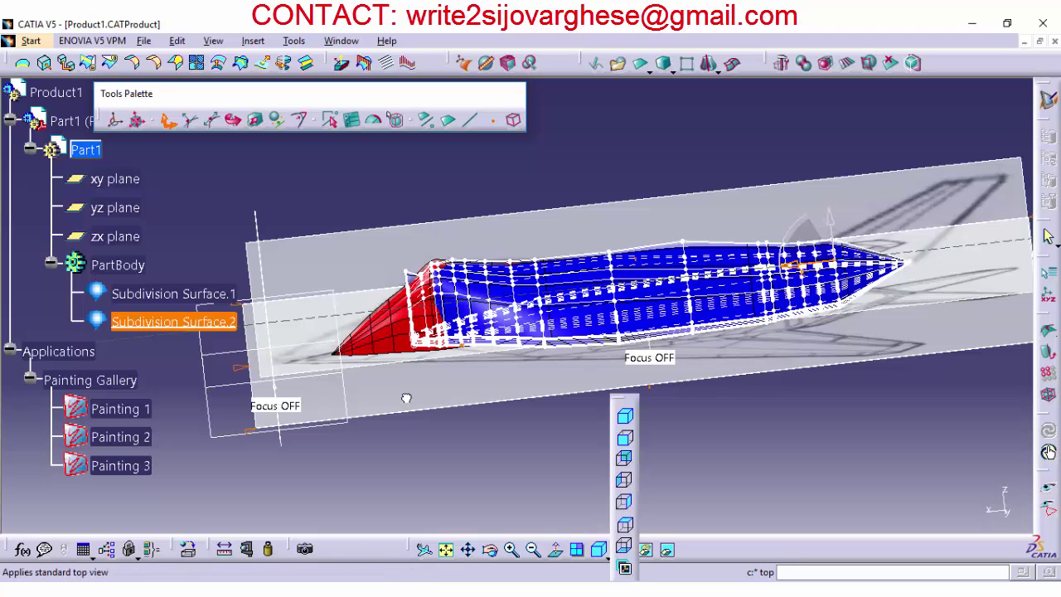
{"action": "left_click", "coordinate": [624, 500]}
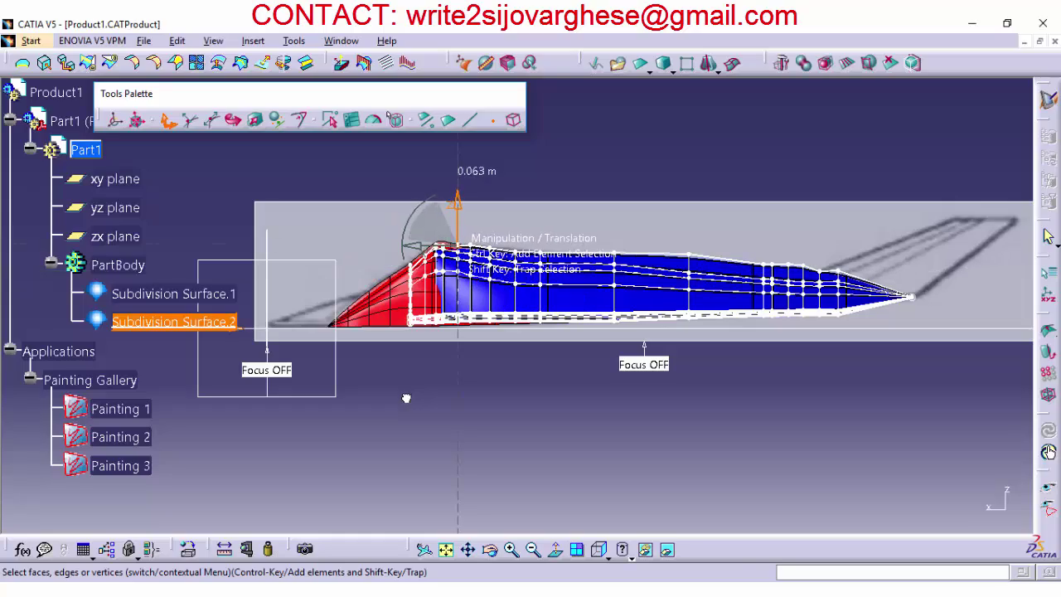
{"action": "left_click", "coordinate": [491, 549]}
{"action": "mouse_move", "coordinate": [481, 332]}
{"action": "left_mouse_down"}
{"action": "mouse_move", "coordinate": [595, 367]}
{"action": "mouse_move", "coordinate": [663, 406]}
{"action": "mouse_move", "coordinate": [710, 313]}
{"action": "left_mouse_up"}
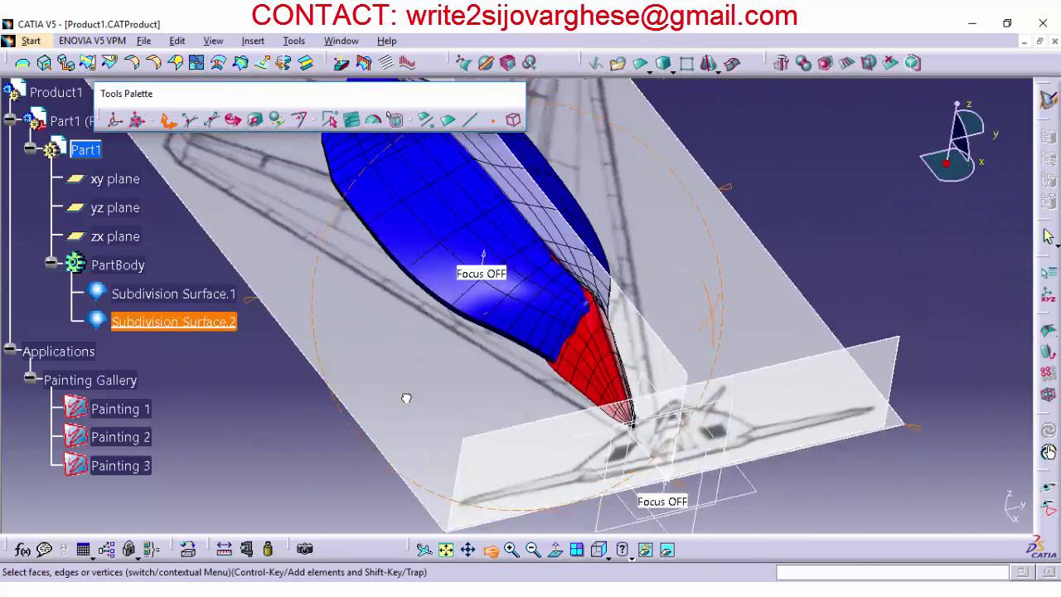
Step: Change the fill colour of the blue subdivision surface to red and check the body from several angles
{"action": "mouse_move", "coordinate": [710, 313]}
{"action": "middle_mouse_down"}
{"action": "mouse_move", "coordinate": [398, 356]}
{"action": "mouse_move", "coordinate": [357, 464]}
{"action": "mouse_move", "coordinate": [446, 385]}
{"action": "mouse_move", "coordinate": [501, 383]}
{"action": "middle_mouse_up"}
{"action": "right_click", "coordinate": [170, 322]}
{"action": "left_click", "coordinate": [211, 181]}
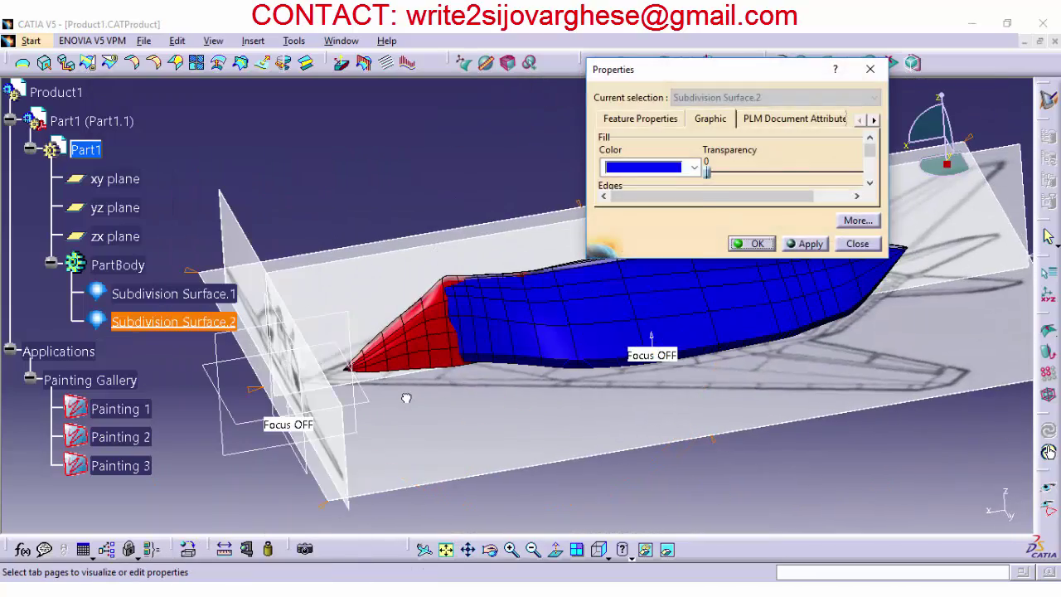
{"action": "left_click", "coordinate": [694, 168]}
{"action": "left_click", "coordinate": [643, 222]}
{"action": "left_click", "coordinate": [805, 244]}
{"action": "left_click", "coordinate": [752, 244]}
{"action": "left_click", "coordinate": [491, 550]}
{"action": "left_click_drag", "start_coordinate": [539, 388], "coordinate": [581, 390]}
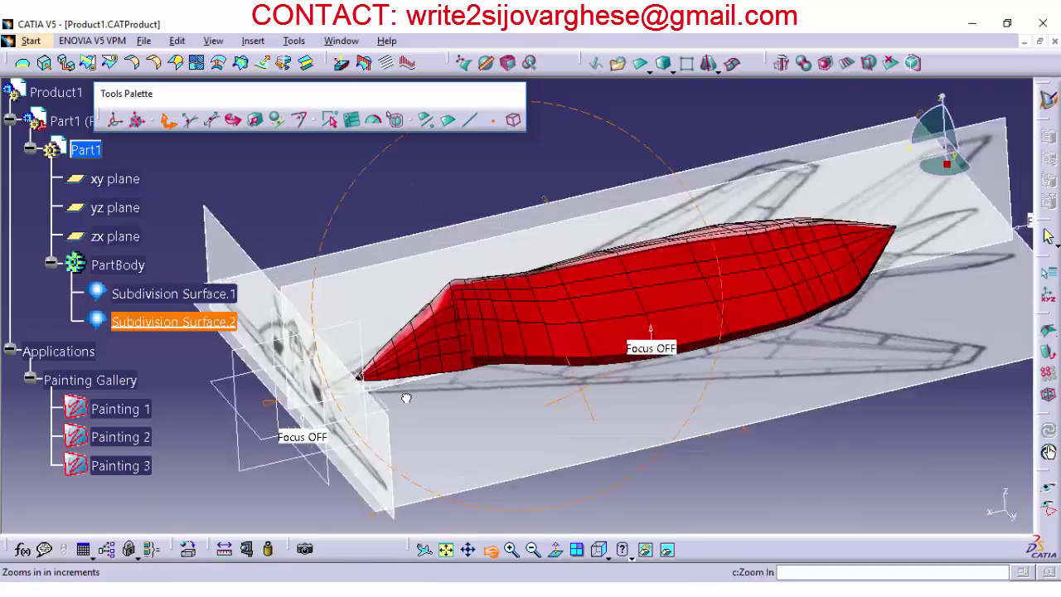
{"action": "mouse_move", "coordinate": [583, 392]}
{"action": "middle_mouse_down"}
{"action": "mouse_move", "coordinate": [692, 415]}
{"action": "mouse_move", "coordinate": [721, 406]}
{"action": "mouse_move", "coordinate": [622, 365]}
{"action": "mouse_move", "coordinate": [707, 292]}
{"action": "middle_mouse_up"}
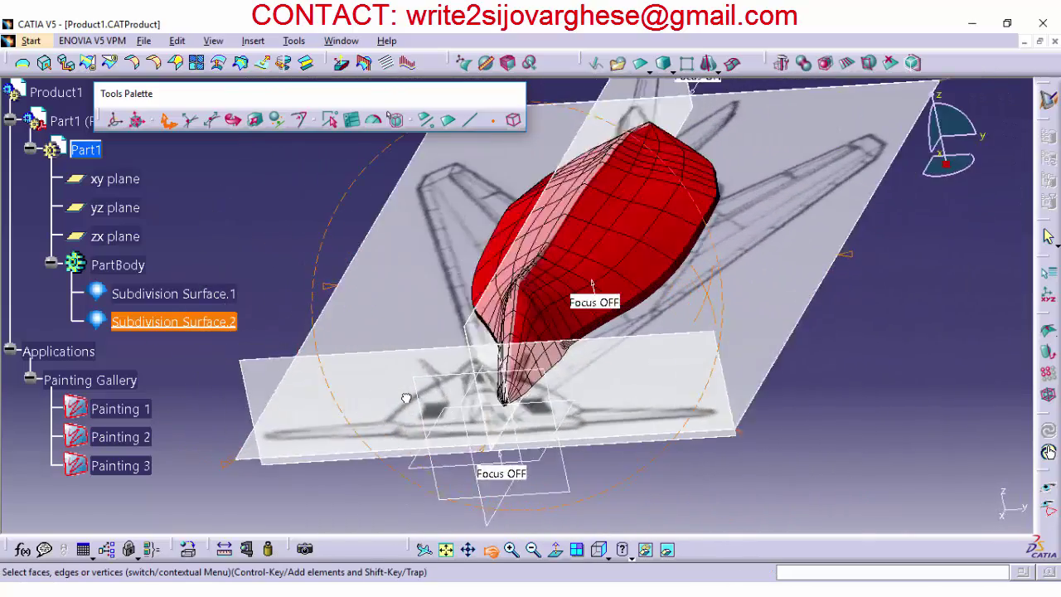
{"action": "middle_click_drag", "start_coordinate": [407, 398], "coordinate": [407, 398]}
Step: In front view, add a box subdivision surface and stretch its two side faces out to the blueprint's wingtips
{"action": "left_click", "coordinate": [609, 557]}
{"action": "left_click", "coordinate": [625, 434]}
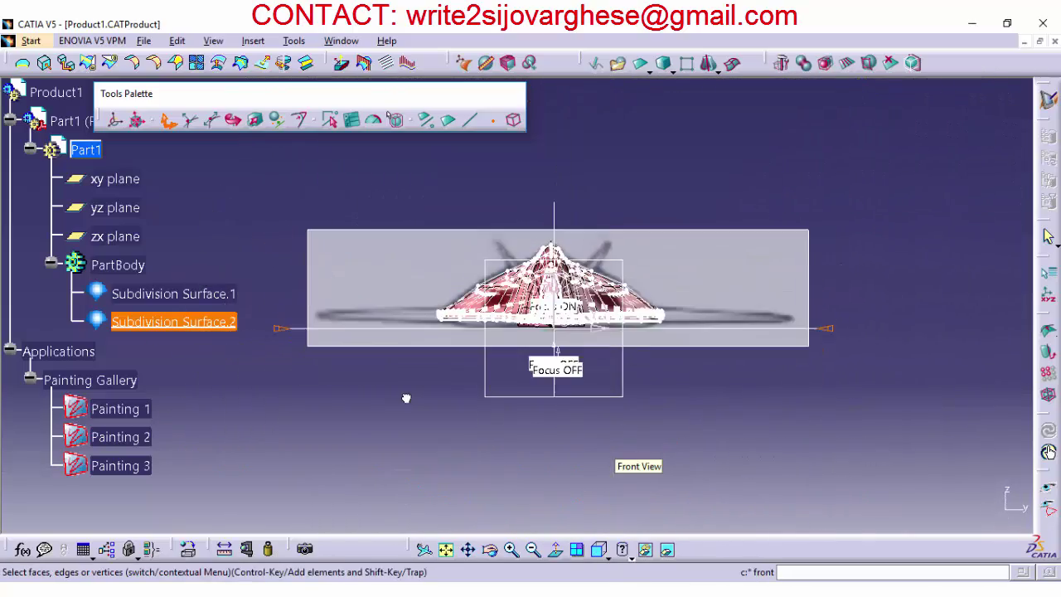
{"action": "left_click", "coordinate": [664, 63]}
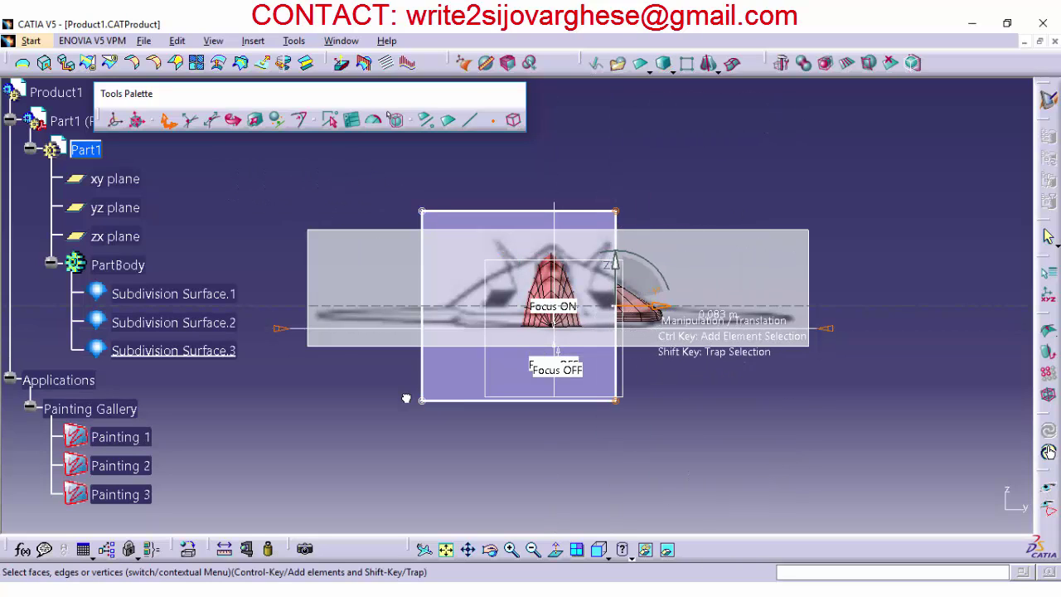
{"action": "left_click_drag", "start_coordinate": [655, 313], "coordinate": [839, 307]}
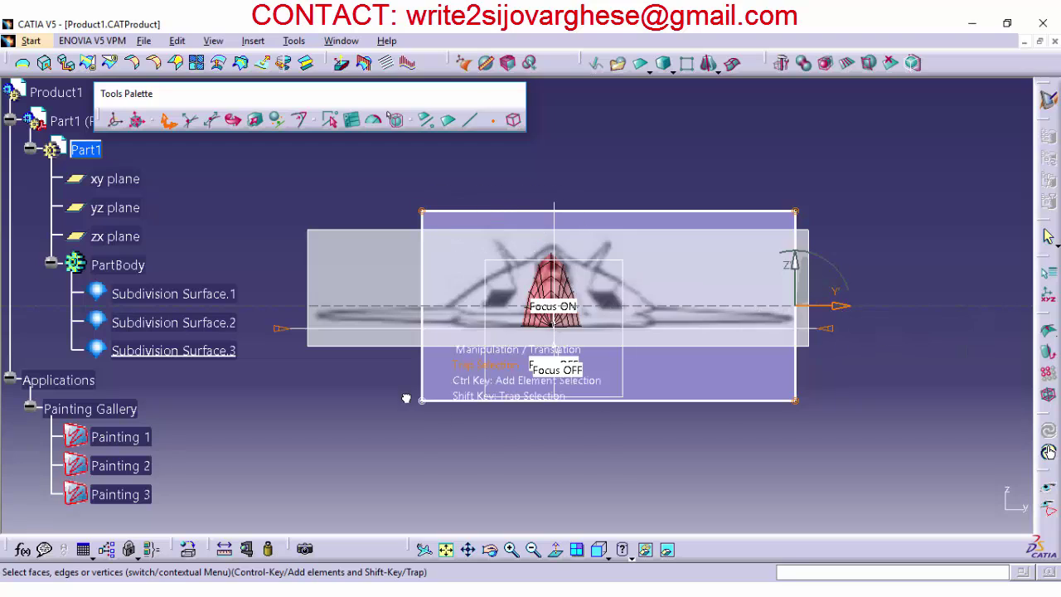
{"action": "left_click_drag", "start_coordinate": [443, 334], "coordinate": [449, 418]}
{"action": "left_click_drag", "start_coordinate": [455, 307], "coordinate": [353, 303]}
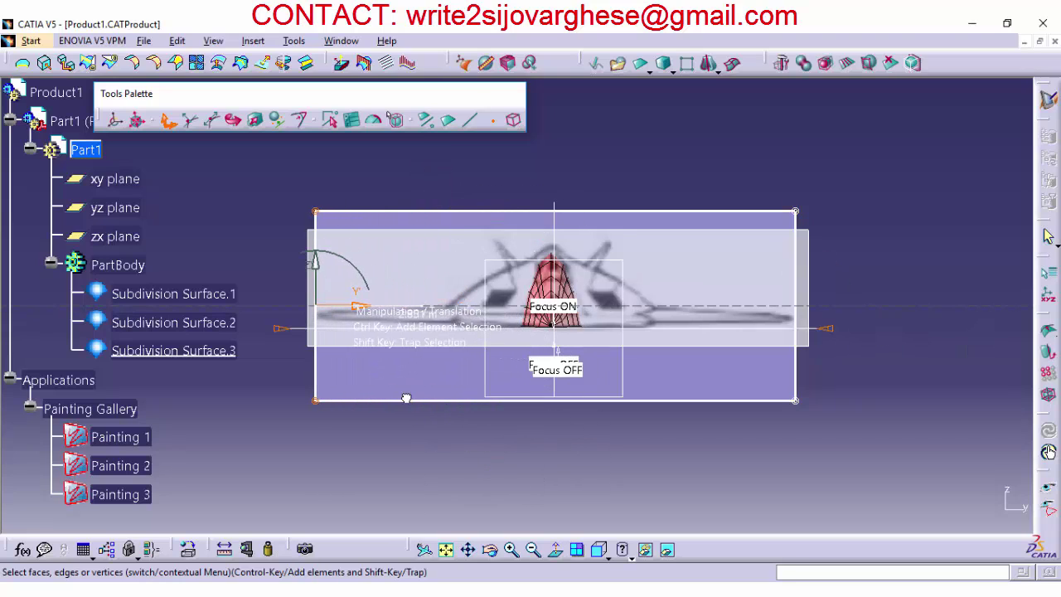
Step: Flatten the box in front view by bringing its bottom and top faces to the blueprint wing's thickness
{"action": "left_click", "coordinate": [765, 426]}
{"action": "left_click_drag", "start_coordinate": [555, 270], "coordinate": [555, 298]}
{"action": "left_click", "coordinate": [257, 120]}
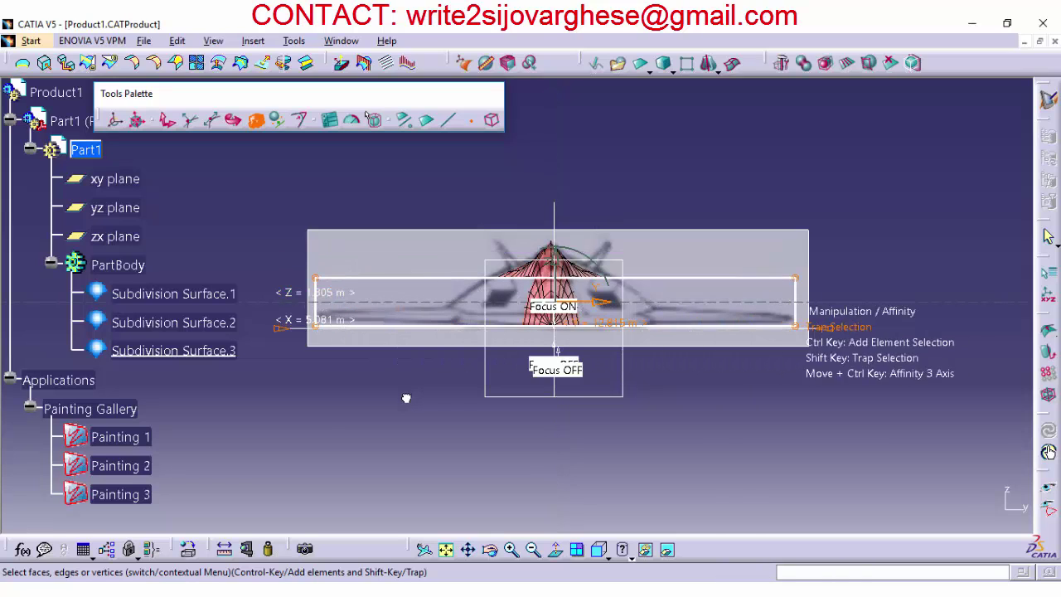
{"action": "left_click", "coordinate": [783, 278]}
{"action": "left_click_drag", "start_coordinate": [554, 239], "coordinate": [555, 265]}
{"action": "left_click", "coordinate": [167, 120]}
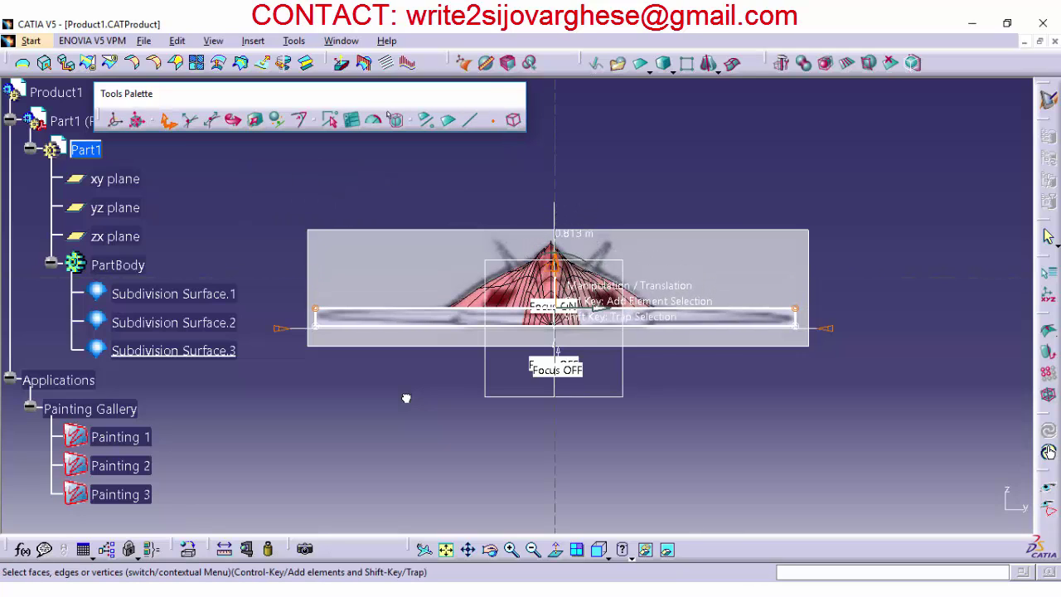
{"action": "left_click_drag", "start_coordinate": [339, 336], "coordinate": [304, 318], "text": "shift"}
{"action": "left_click_drag", "start_coordinate": [316, 294], "coordinate": [315, 282]}
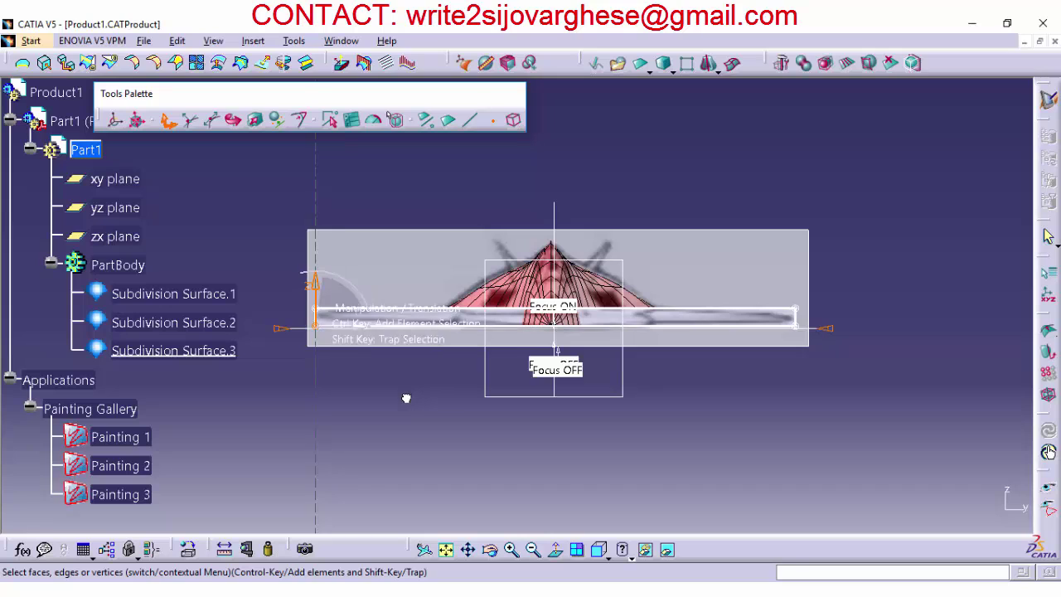
Step: Cut the flat box across its span with 4 sections and check it in perspective
{"action": "left_click", "coordinate": [847, 63]}
{"action": "left_click", "coordinate": [552, 327]}
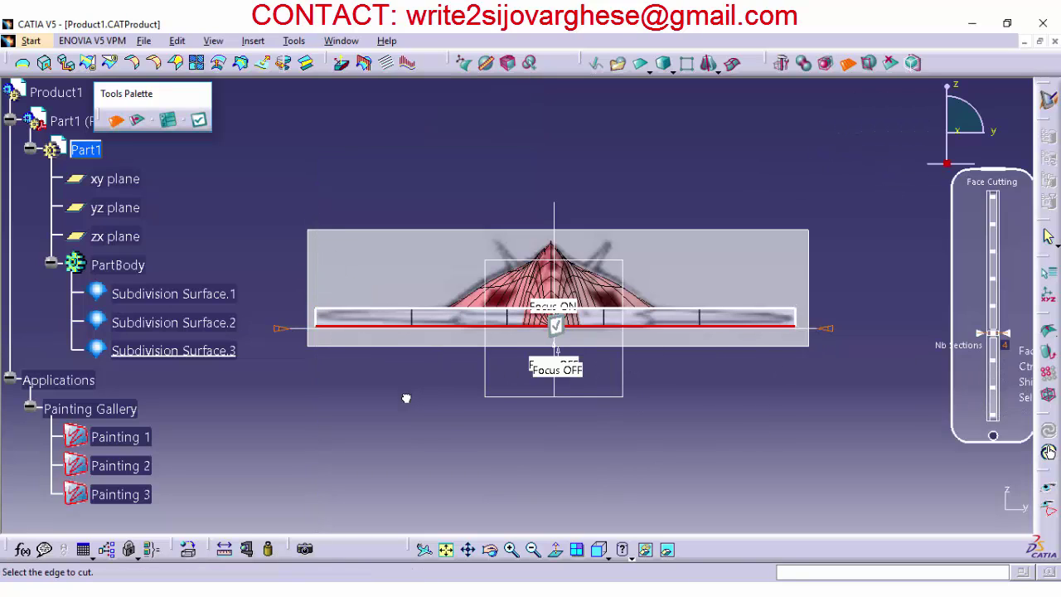
{"action": "left_click", "coordinate": [557, 326]}
{"action": "left_click", "coordinate": [847, 63]}
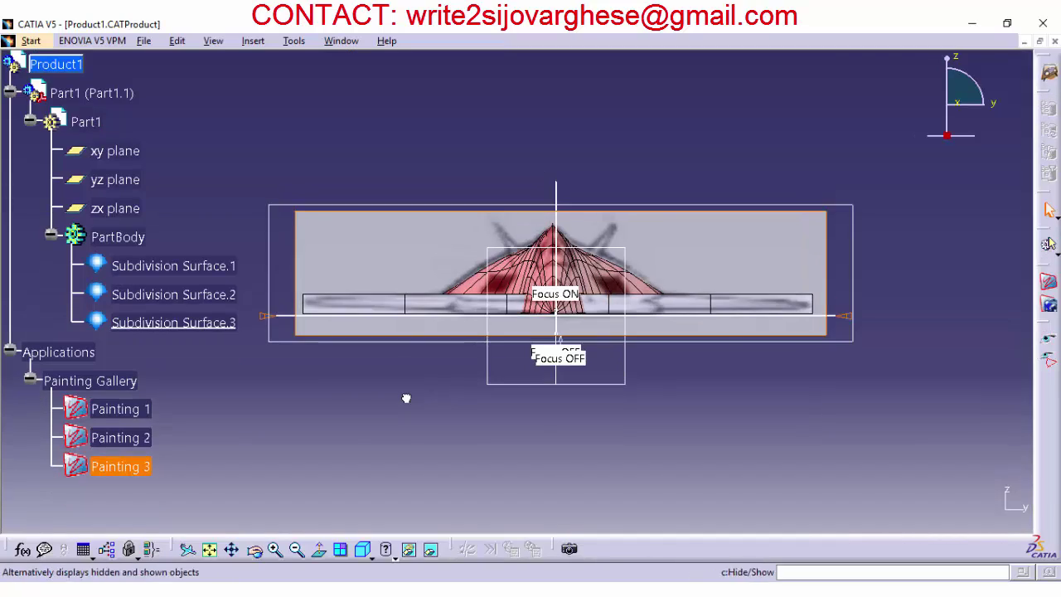
{"action": "middle_click_drag", "start_coordinate": [406, 398], "coordinate": [405, 398]}
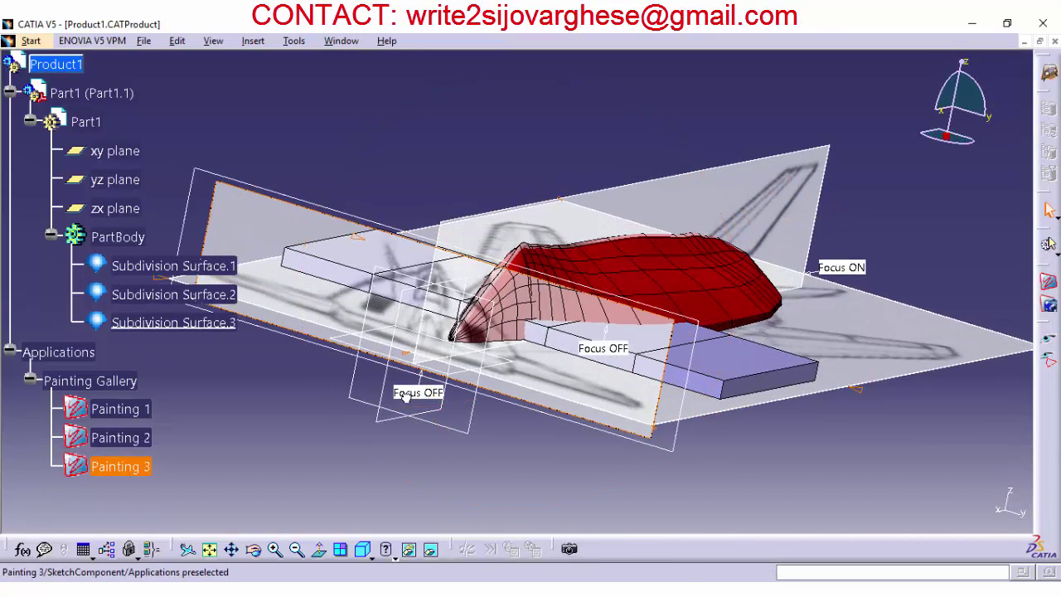
Step: Reopen the flat box in front view and scale both end faces down vertically to taper the wingtips
{"action": "double_click", "coordinate": [173, 322]}
{"action": "left_click", "coordinate": [599, 550]}
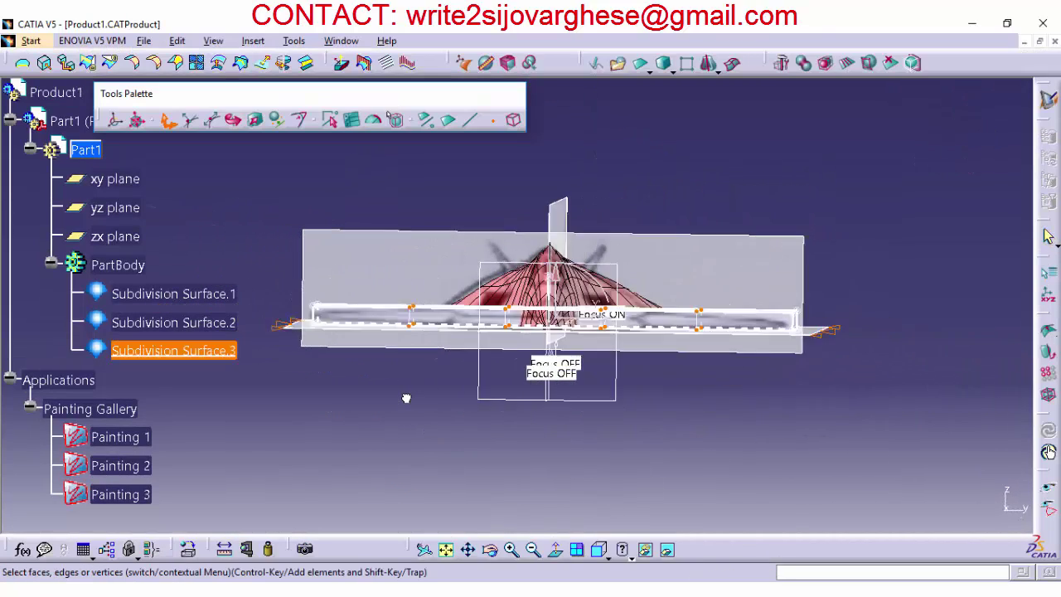
{"action": "left_click_drag", "start_coordinate": [817, 344], "coordinate": [775, 290]}
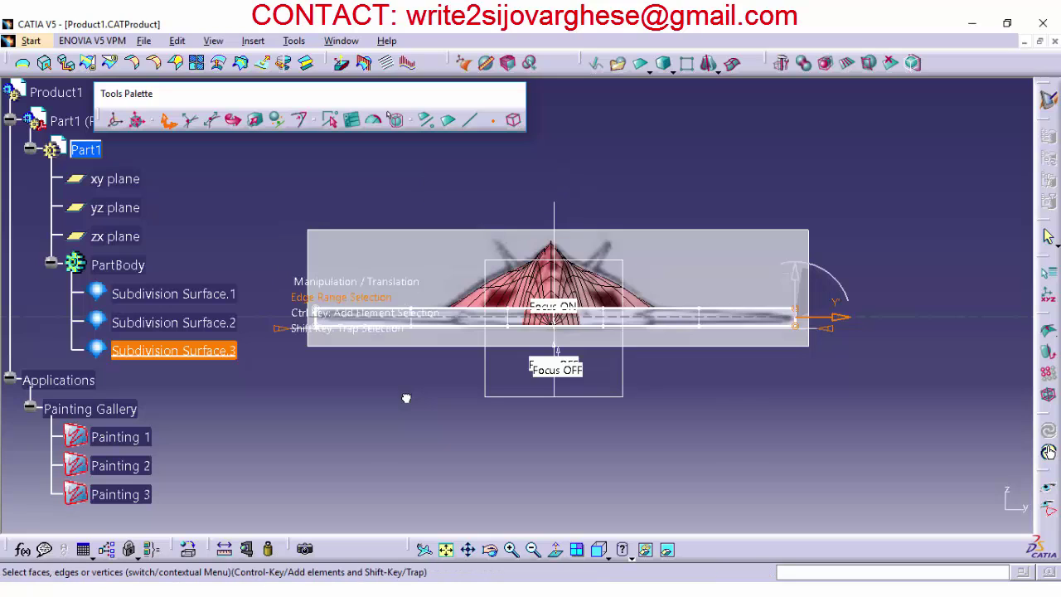
{"action": "left_click_drag", "start_coordinate": [280, 288], "coordinate": [329, 369]}
{"action": "left_click", "coordinate": [257, 120]}
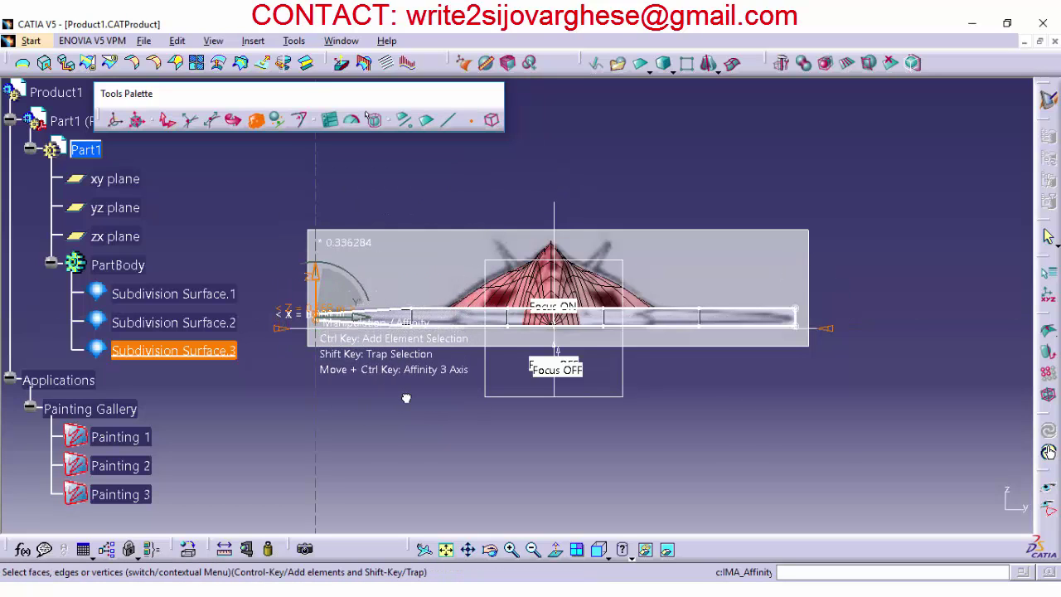
{"action": "left_click_drag", "start_coordinate": [844, 289], "coordinate": [775, 352]}
{"action": "left_click_drag", "start_coordinate": [796, 273], "coordinate": [796, 306]}
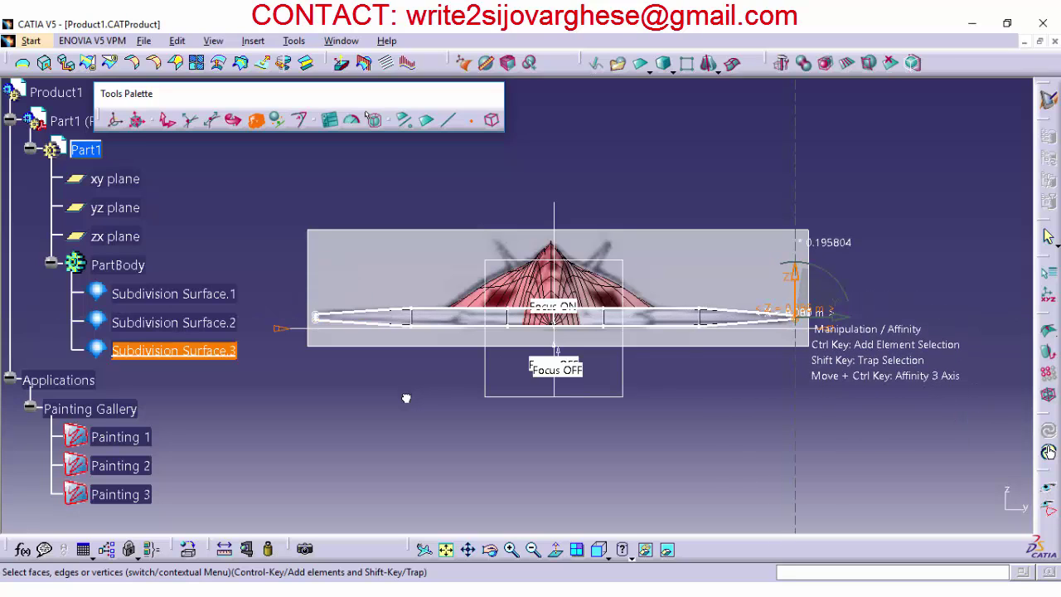
Step: Raise the lower edge at the outermost cut on each side of the wing slightly towards the blueprint outline
{"action": "left_click", "coordinate": [411, 326]}
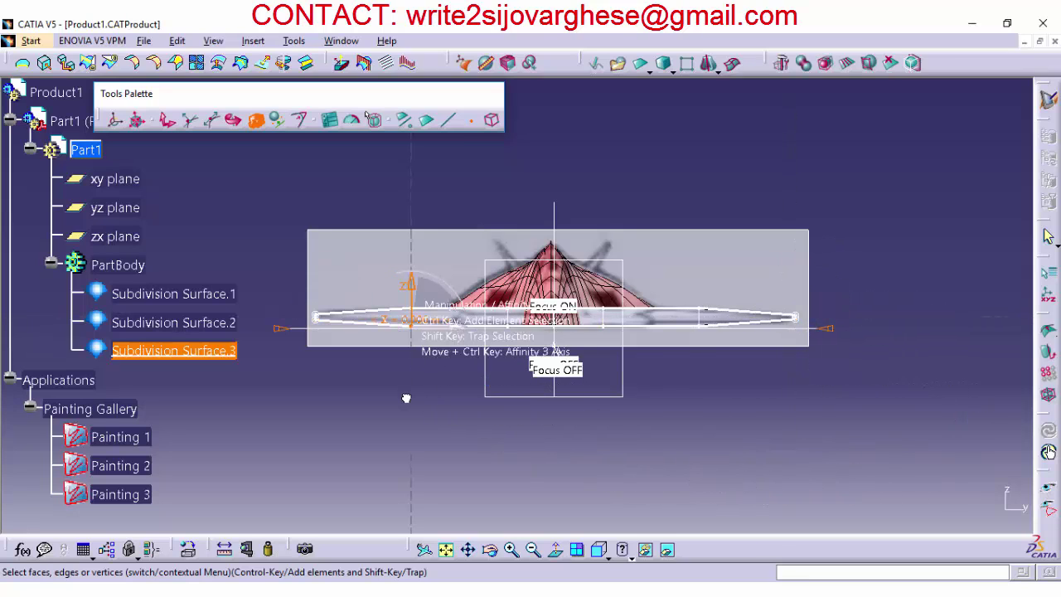
{"action": "left_click", "coordinate": [169, 120]}
{"action": "left_click_drag", "start_coordinate": [412, 280], "coordinate": [411, 277]}
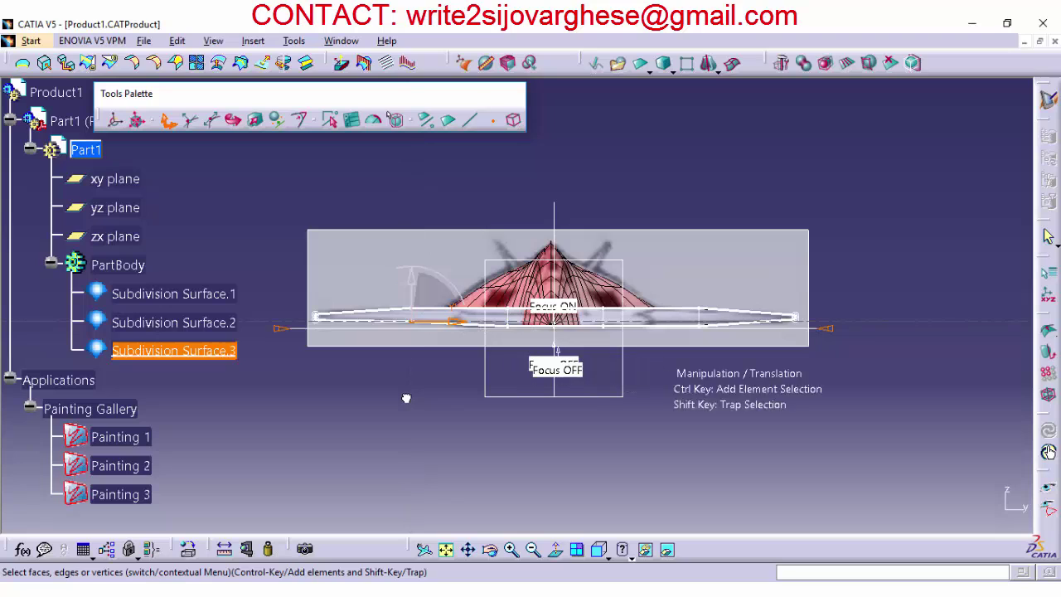
{"action": "left_click", "coordinate": [699, 327]}
{"action": "left_click_drag", "start_coordinate": [699, 285], "coordinate": [700, 279]}
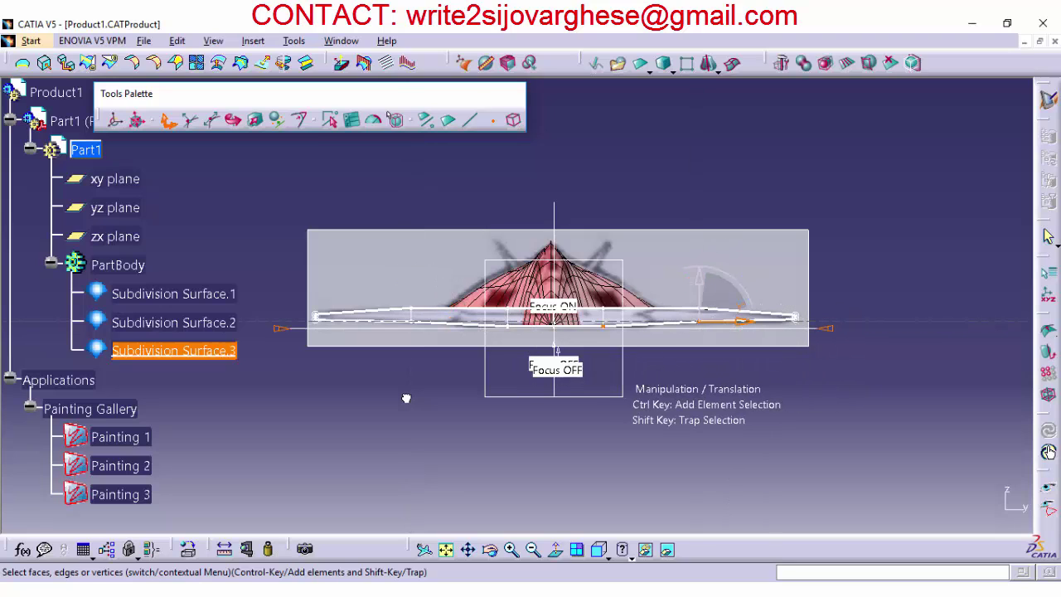
Step: In top view, move the wing box's entire rear vertex row back to the red body's tail tip
{"action": "left_click", "coordinate": [609, 558]}
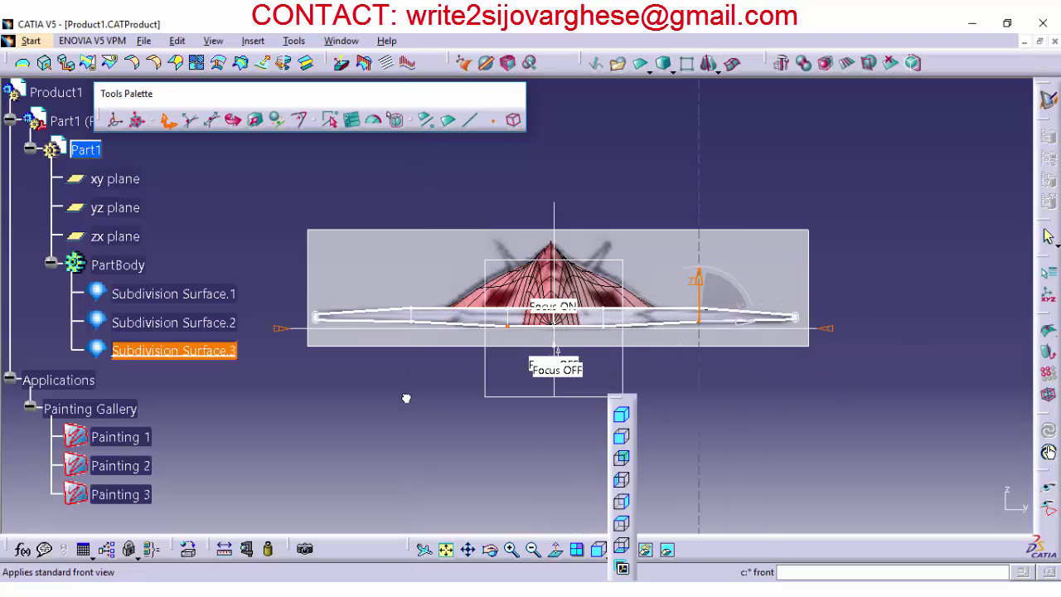
{"action": "left_click", "coordinate": [622, 524]}
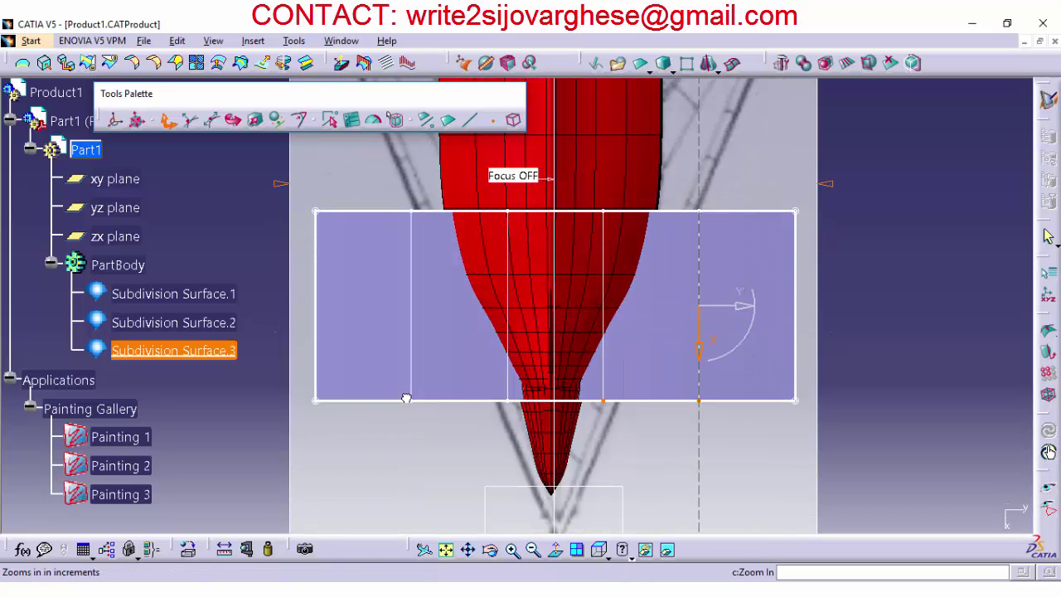
{"action": "left_click", "coordinate": [534, 550]}
{"action": "left_click", "coordinate": [534, 550]}
{"action": "left_click", "coordinate": [534, 550]}
{"action": "middle_click_drag", "start_coordinate": [630, 323], "coordinate": [700, 415]}
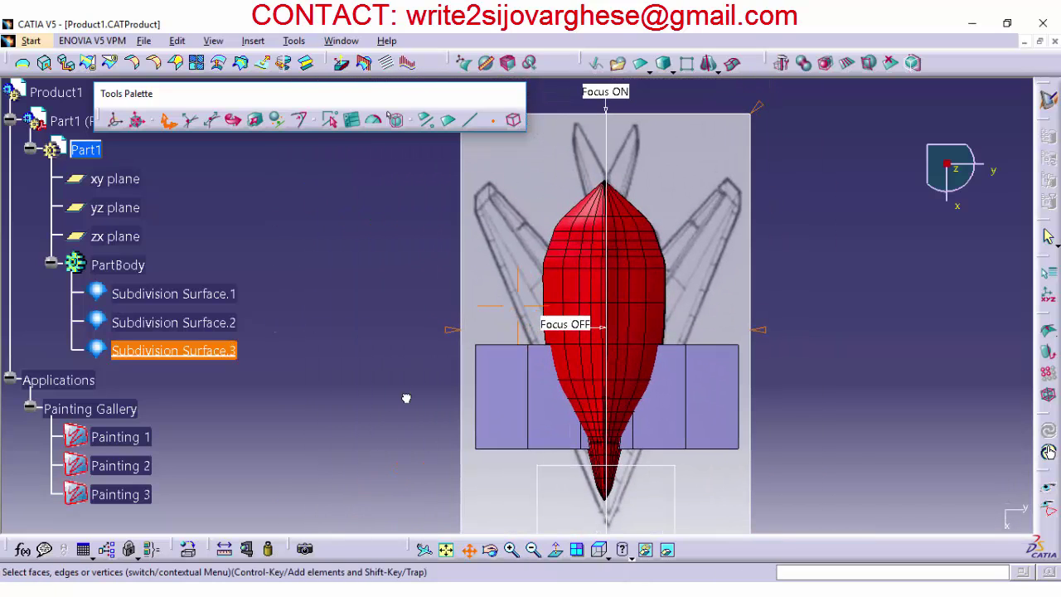
{"action": "left_click_drag", "start_coordinate": [464, 335], "coordinate": [761, 370], "text": "shift"}
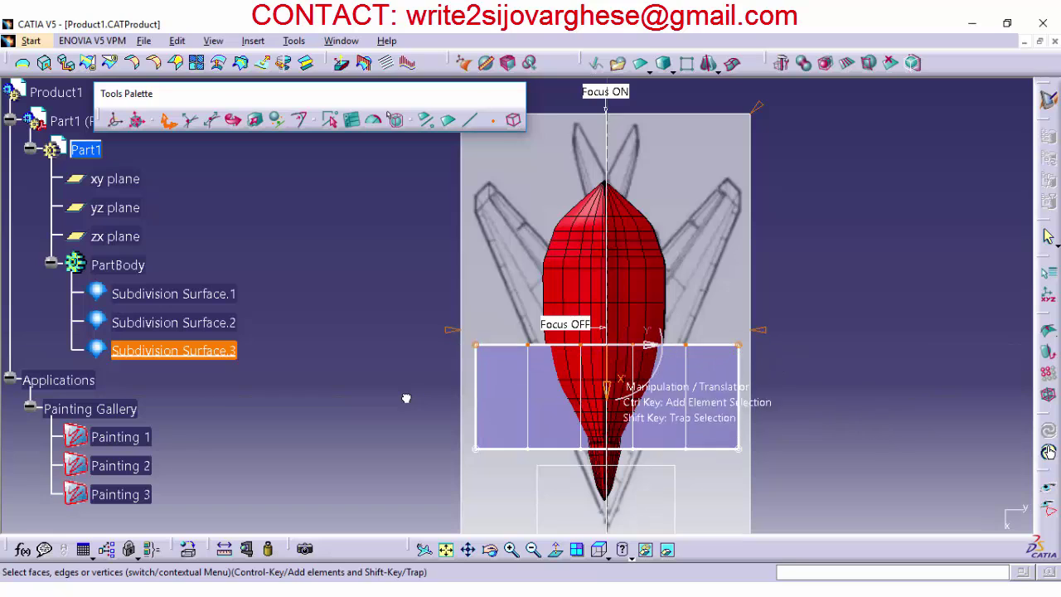
{"action": "left_click_drag", "start_coordinate": [607, 385], "coordinate": [641, 220]}
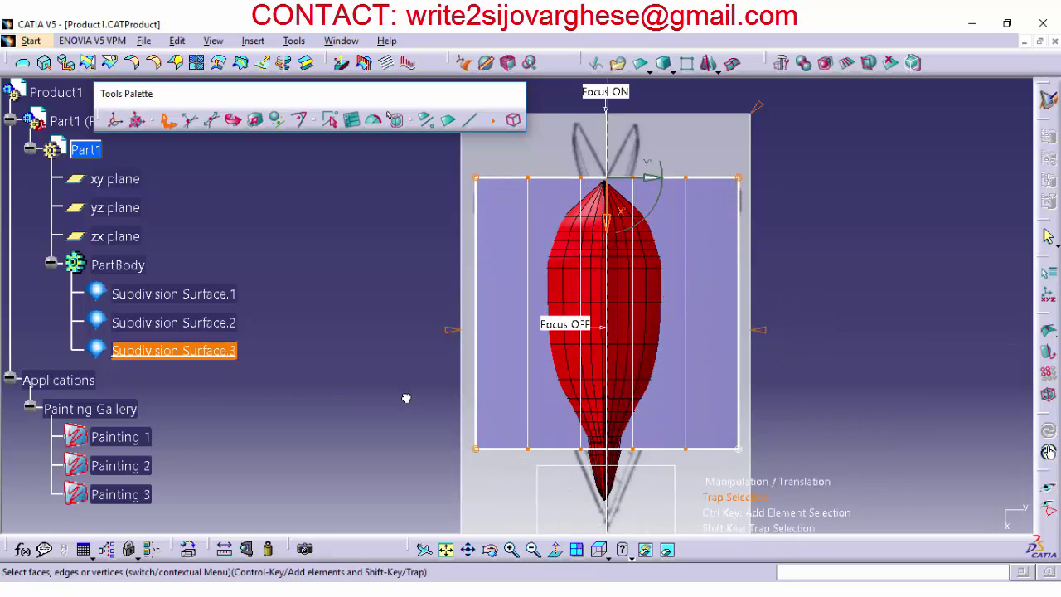
Step: Scale the wing's front vertex row sideways to nearly a point and move it forward to the blueprint's nose
{"action": "left_click_drag", "start_coordinate": [693, 464], "coordinate": [758, 465], "text": "shift"}
{"action": "left_click", "coordinate": [256, 120]}
{"action": "left_click_drag", "start_coordinate": [654, 449], "coordinate": [601, 441]}
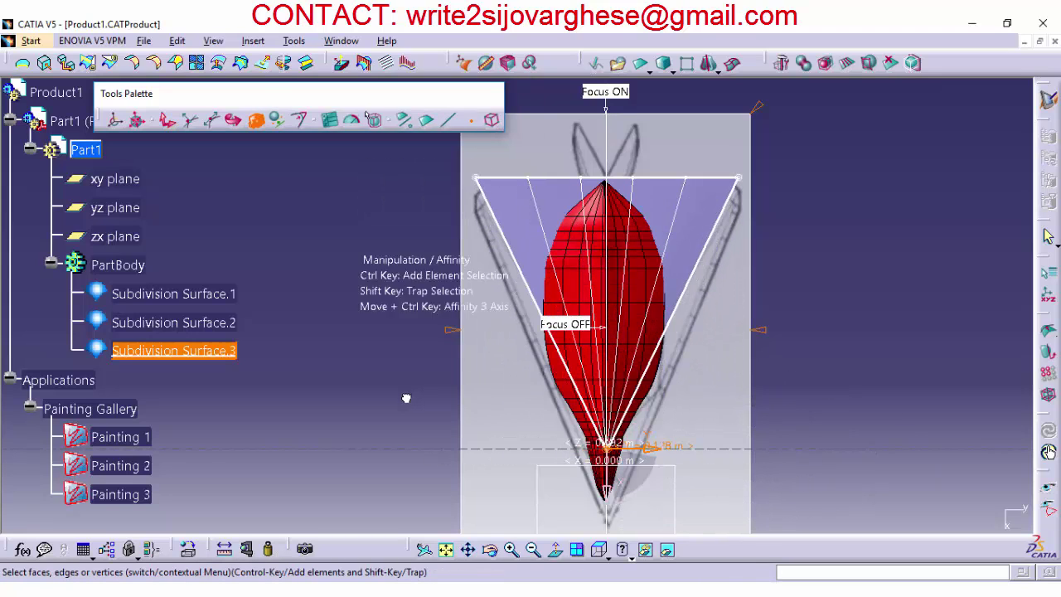
{"action": "left_click", "coordinate": [169, 120]}
{"action": "left_click_drag", "start_coordinate": [607, 494], "coordinate": [606, 515]}
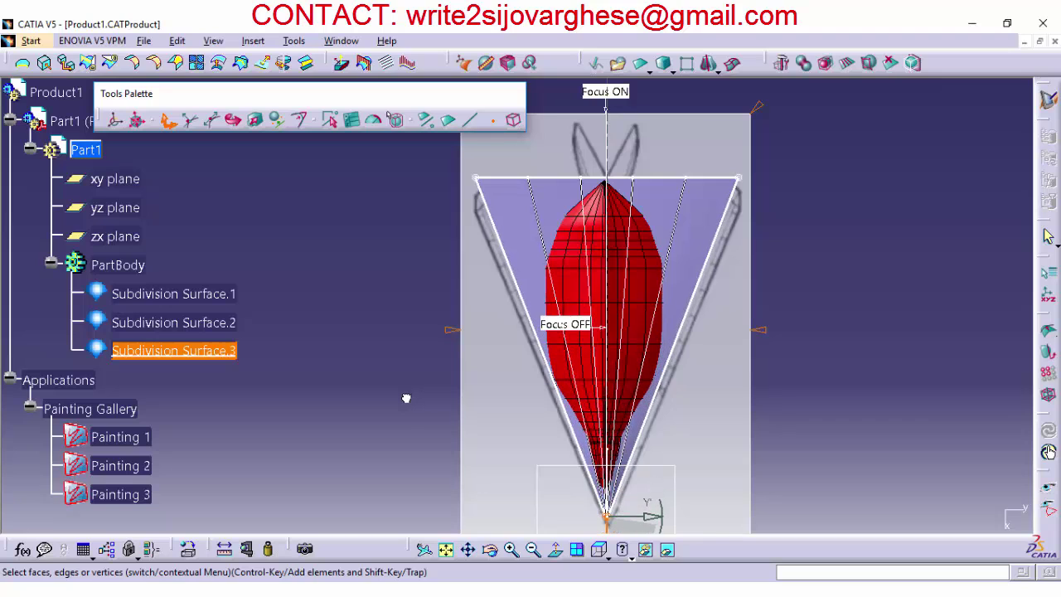
Step: Shift the wing's front point slightly sideways to align it with the blueprint's nose tip
{"action": "middle_click_drag", "start_coordinate": [608, 529], "coordinate": [668, 450]}
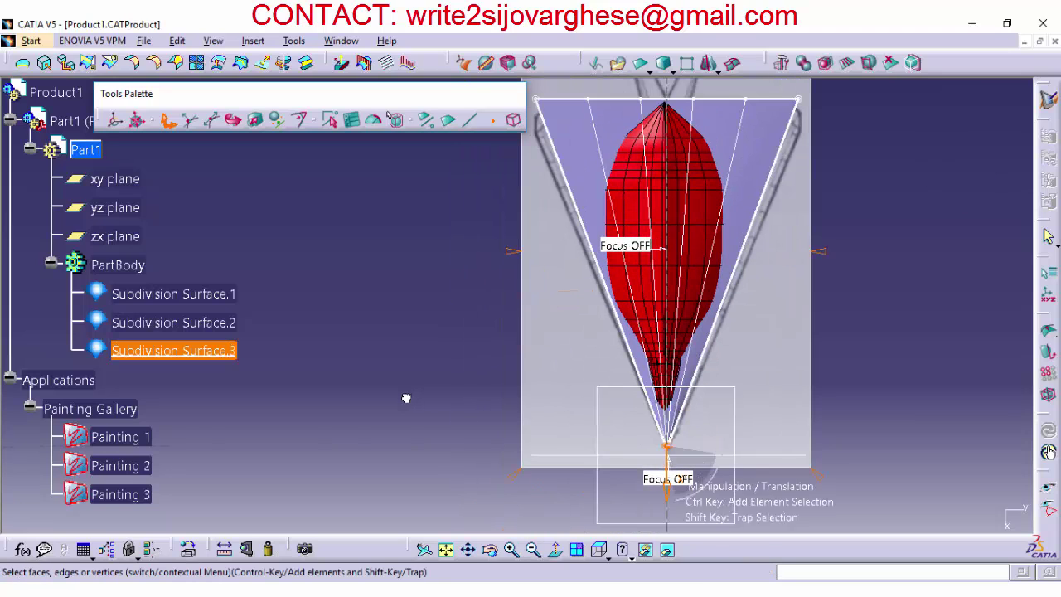
{"action": "left_click_drag", "start_coordinate": [693, 446], "coordinate": [692, 446]}
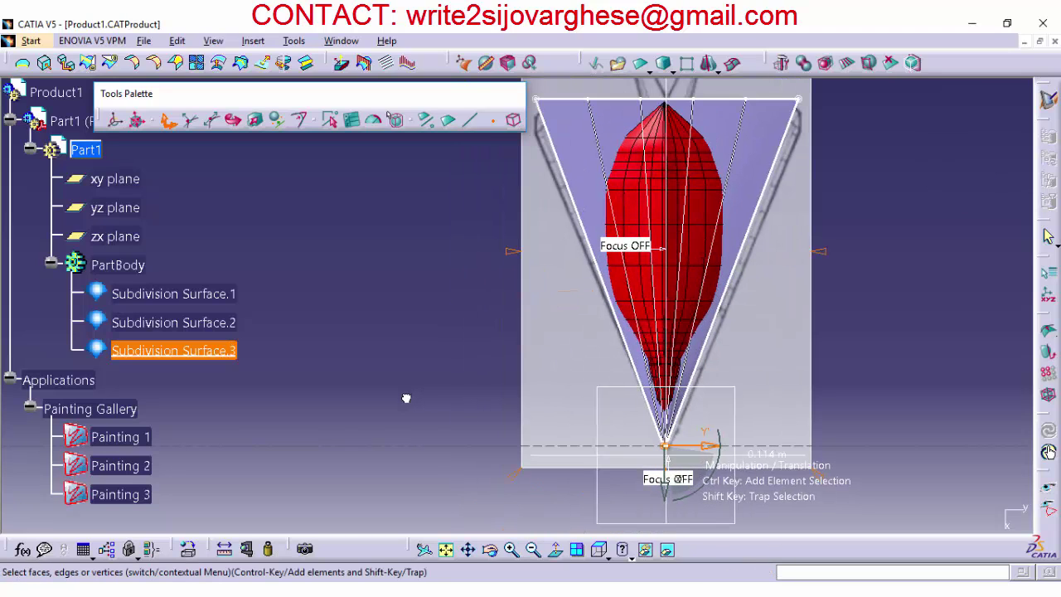
{"action": "left_click", "coordinate": [512, 549]}
{"action": "left_click", "coordinate": [512, 549]}
{"action": "middle_click_drag", "start_coordinate": [795, 506], "coordinate": [523, 376]}
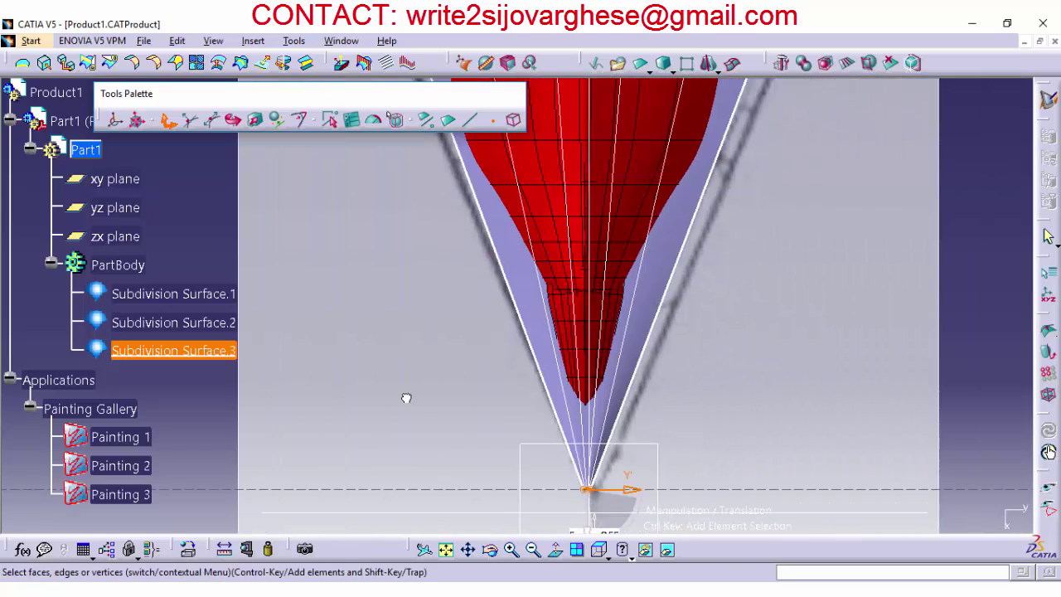
{"action": "left_click_drag", "start_coordinate": [637, 489], "coordinate": [632, 489]}
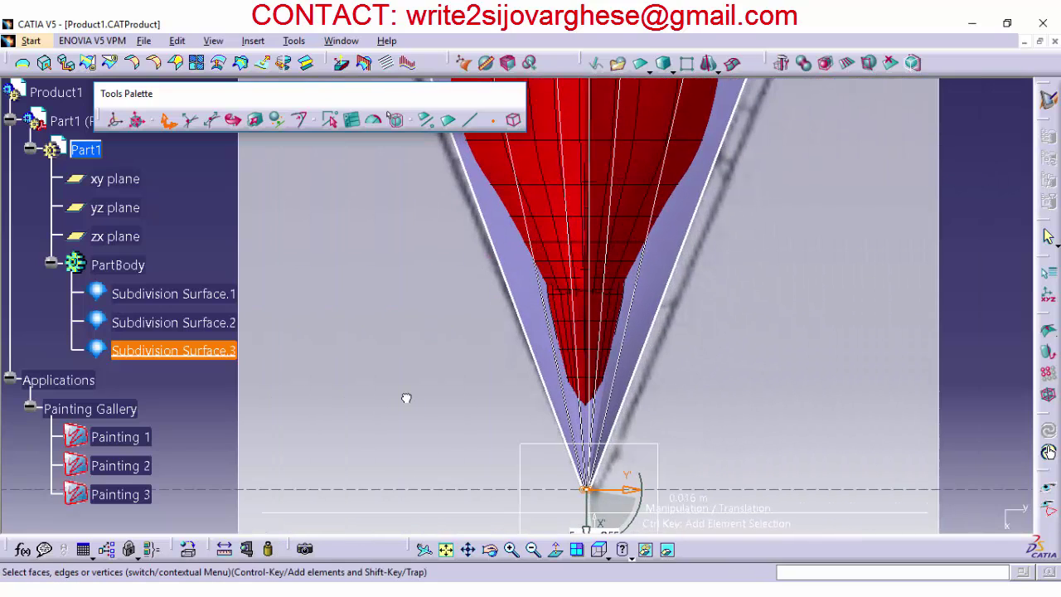
Step: Scale the wing's rear vertex row outwards in top view to widen it to the blueprint's wing edges
{"action": "left_click", "coordinate": [533, 550]}
{"action": "left_click", "coordinate": [533, 550]}
{"action": "left_click", "coordinate": [533, 549]}
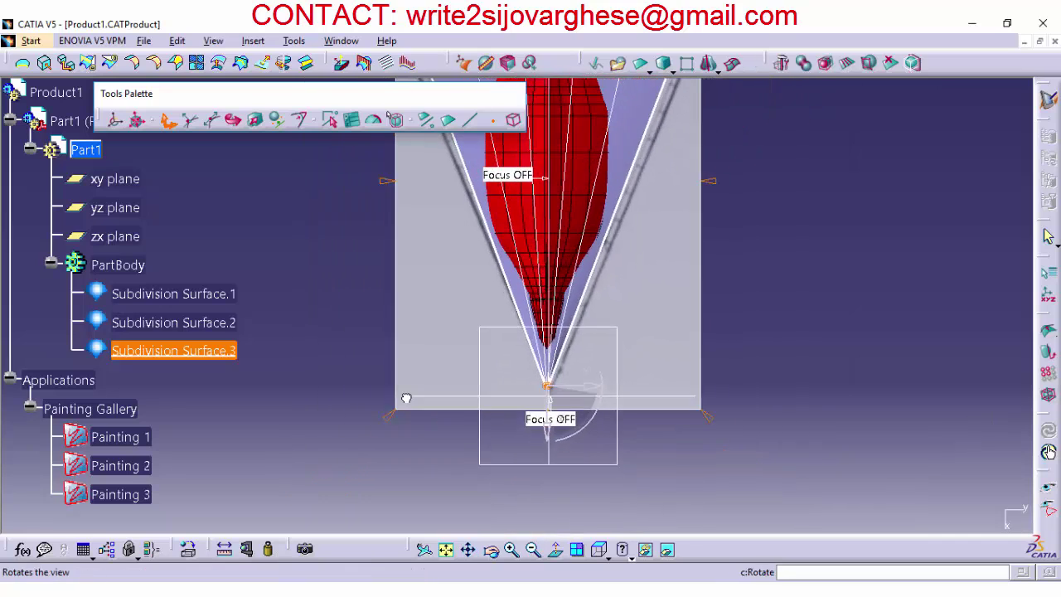
{"action": "middle_click_drag", "start_coordinate": [464, 274], "coordinate": [497, 455]}
{"action": "middle_click_drag", "start_coordinate": [406, 398], "coordinate": [408, 395]}
{"action": "left_click_drag", "start_coordinate": [588, 234], "coordinate": [732, 235], "text": "shift"}
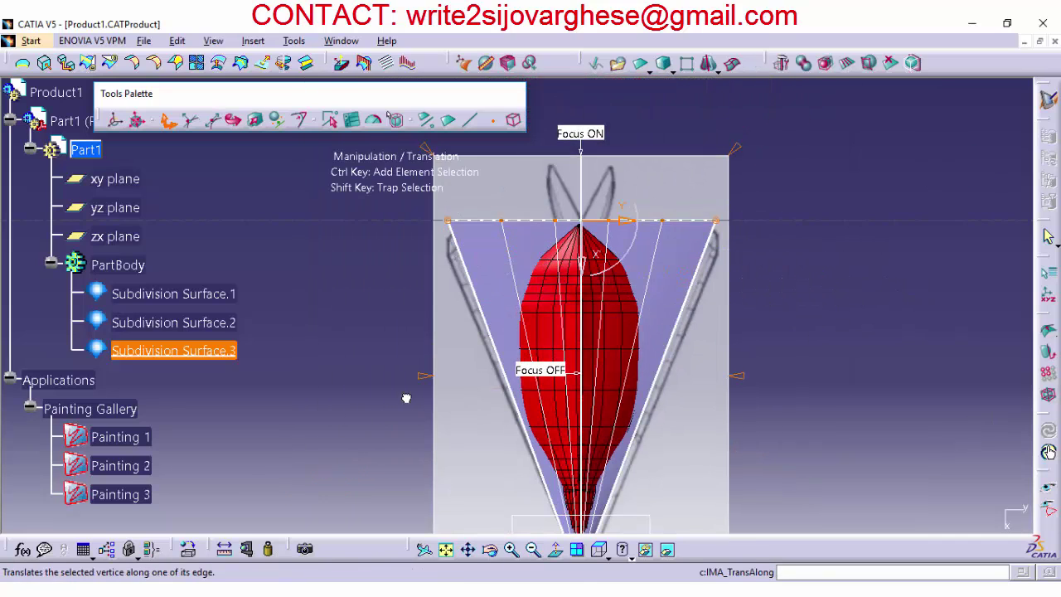
{"action": "left_click", "coordinate": [255, 120]}
{"action": "left_click_drag", "start_coordinate": [618, 220], "coordinate": [623, 222]}
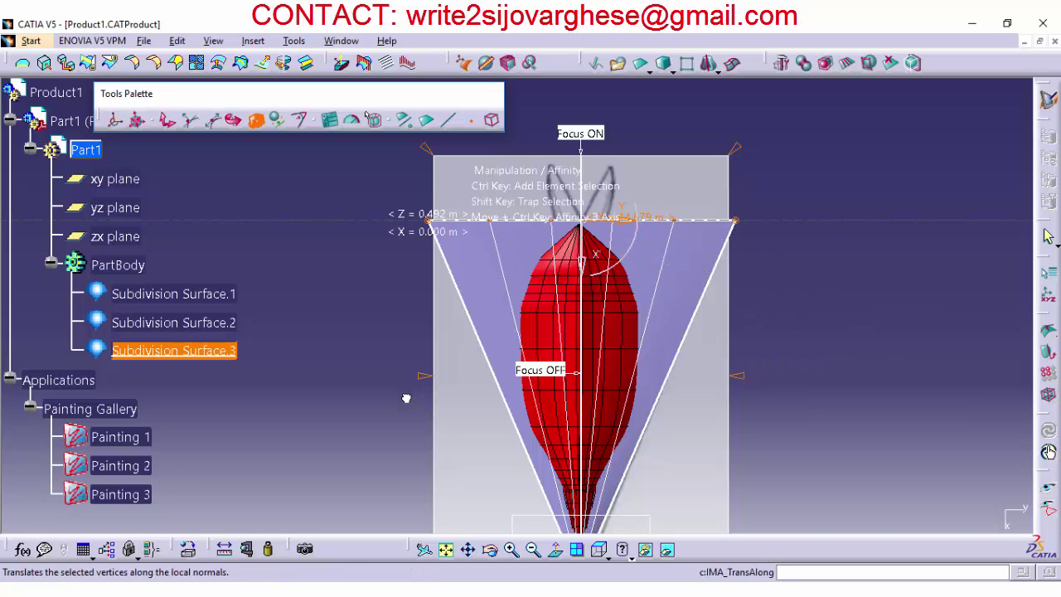
Step: Set the fill colour of Subdivision Surface.3 to blue in its graphic properties
{"action": "left_click", "coordinate": [168, 120]}
{"action": "right_click", "coordinate": [191, 351]}
{"action": "left_click", "coordinate": [232, 180]}
{"action": "left_click", "coordinate": [695, 168]}
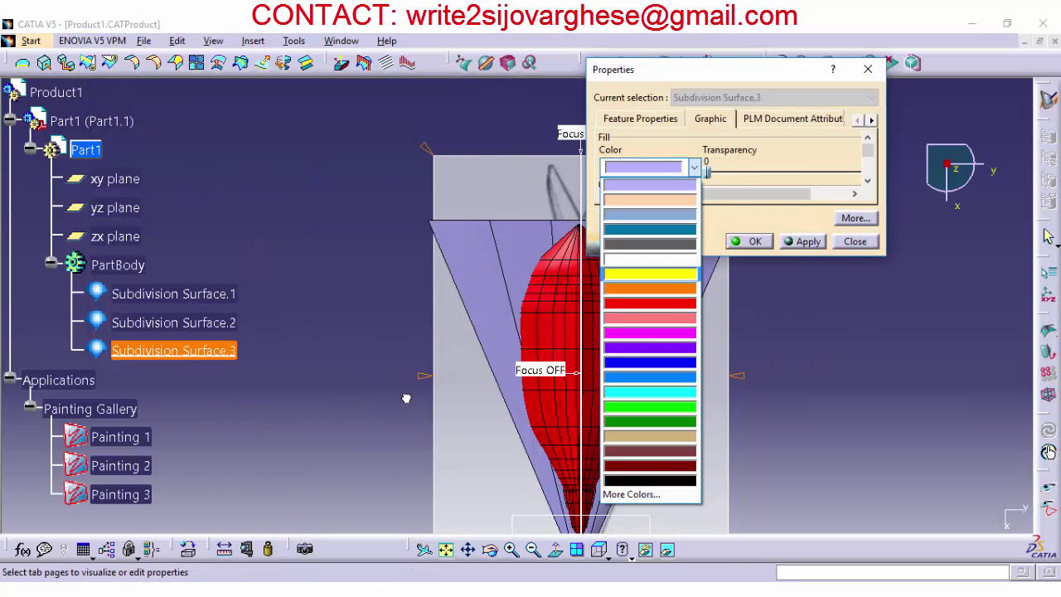
{"action": "left_click", "coordinate": [650, 363]}
{"action": "key", "text": "Return"}
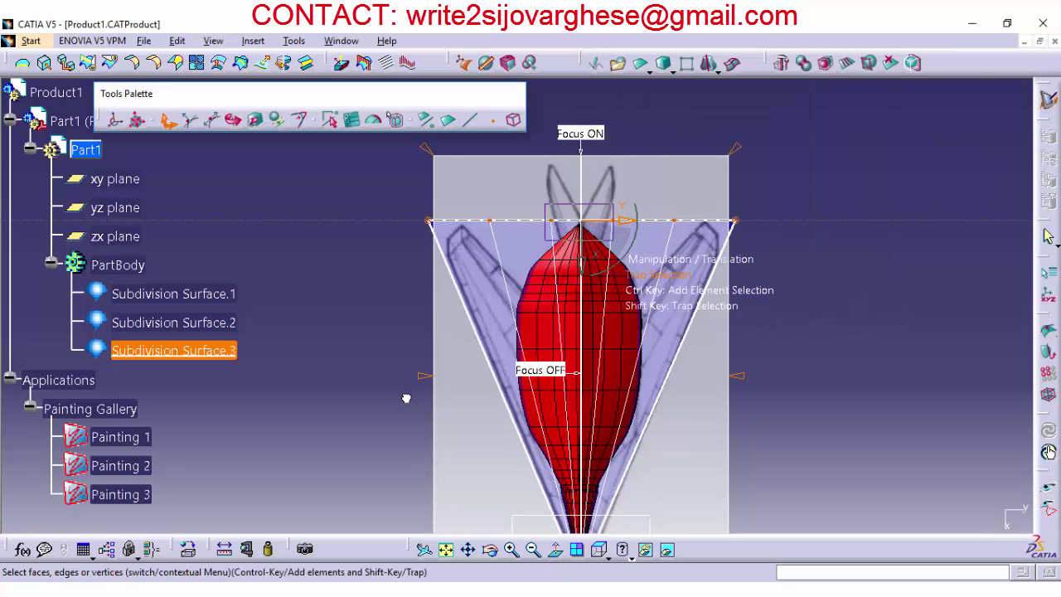
Step: Notch the wing's rear edge by moving its middle vertices forward over the body, and shift the neighbouring inner tip vertices slightly outwards
{"action": "left_click_drag", "start_coordinate": [614, 241], "coordinate": [583, 397], "text": "shift"}
{"action": "left_click_drag", "start_coordinate": [662, 213], "coordinate": [710, 221], "text": "shift"}
{"action": "mouse_move", "coordinate": [480, 213]}
{"action": "left_mouse_down", "text": "shift"}
{"action": "mouse_move", "coordinate": [501, 237]}
{"action": "mouse_move", "coordinate": [499, 221]}
{"action": "left_mouse_up", "text": "shift"}
Step: Move the outer rear corner vertex of each wing slightly forward and inwards to match the blueprint's wing edges
{"action": "left_click_drag", "start_coordinate": [419, 212], "coordinate": [428, 279], "text": "shift"}
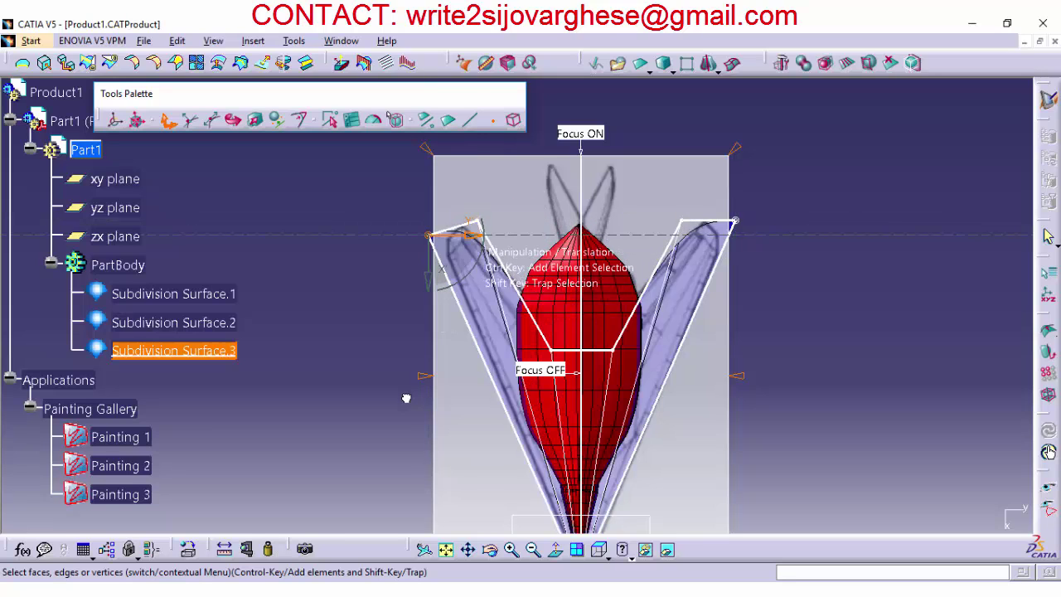
{"action": "left_click_drag", "start_coordinate": [470, 236], "coordinate": [478, 236]}
{"action": "left_click", "coordinate": [735, 221]}
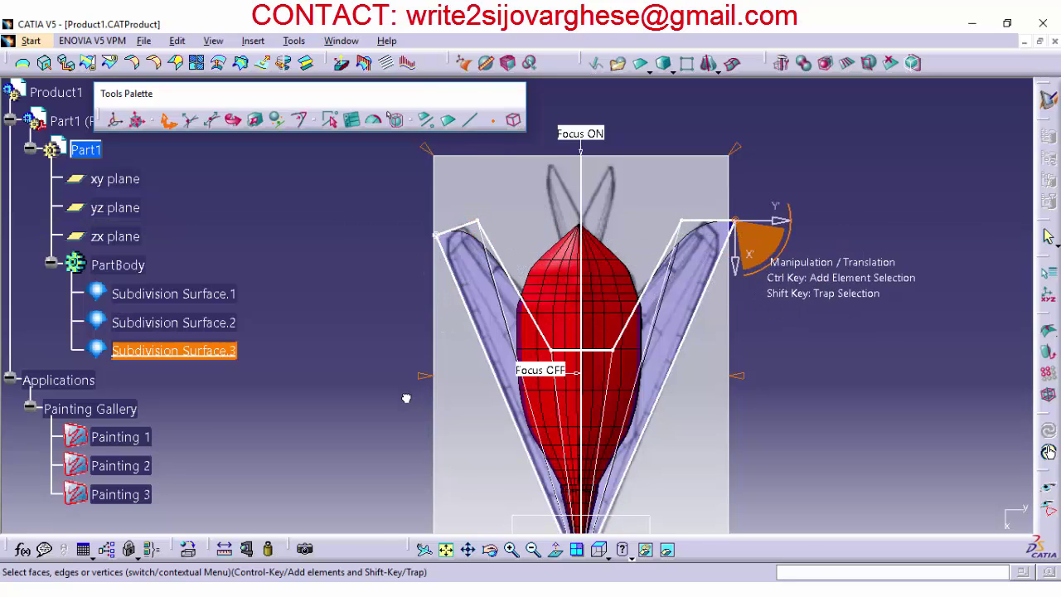
{"action": "left_click_drag", "start_coordinate": [783, 221], "coordinate": [774, 221]}
{"action": "left_click_drag", "start_coordinate": [729, 264], "coordinate": [727, 280]}
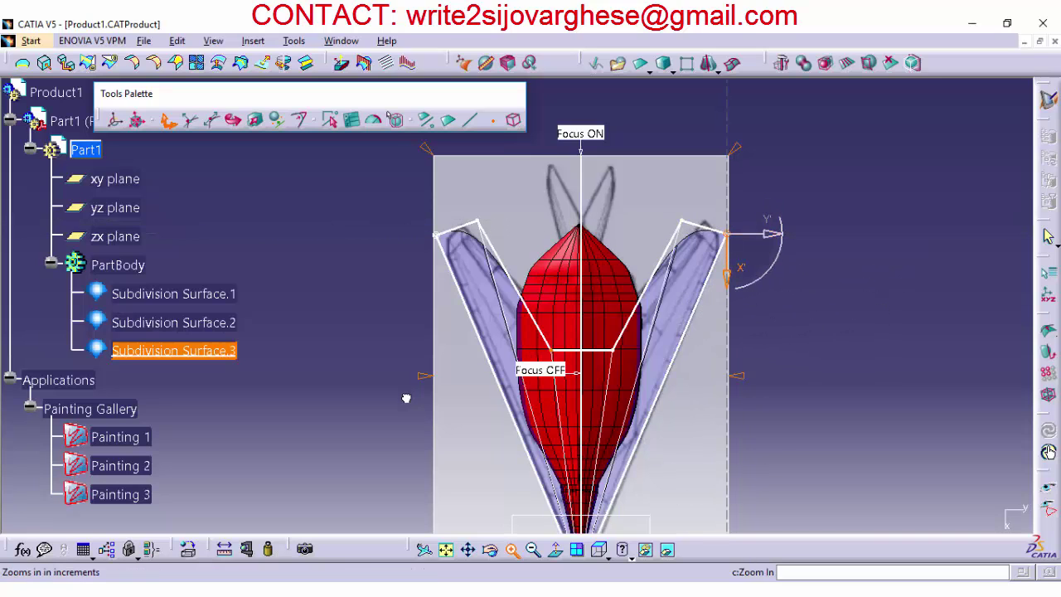
Step: Cut the rear tip edge of the wing on the positive Y side with Face Cutting, using 4 sections
{"action": "middle_click_drag", "start_coordinate": [406, 398], "coordinate": [406, 398]}
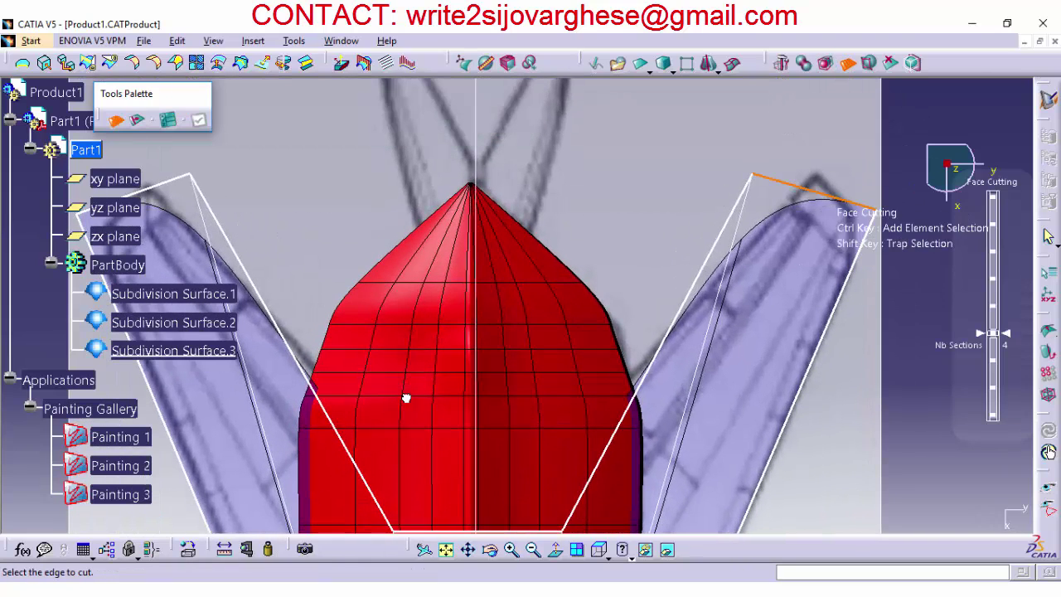
{"action": "left_click", "coordinate": [815, 191]}
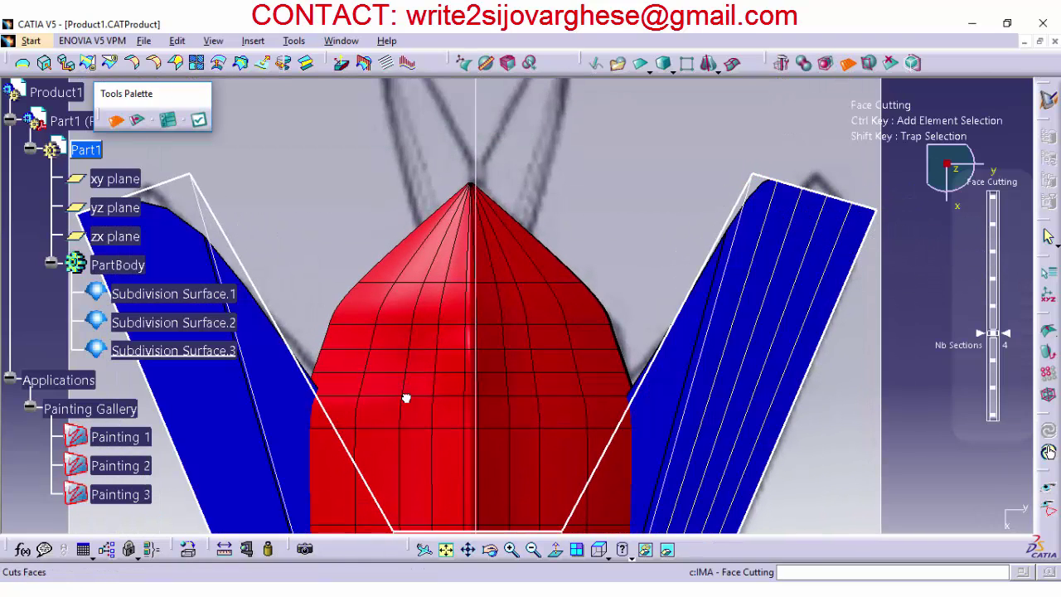
{"action": "left_click", "coordinate": [847, 63]}
{"action": "left_click", "coordinate": [591, 339]}
{"action": "double_click", "coordinate": [405, 399]}
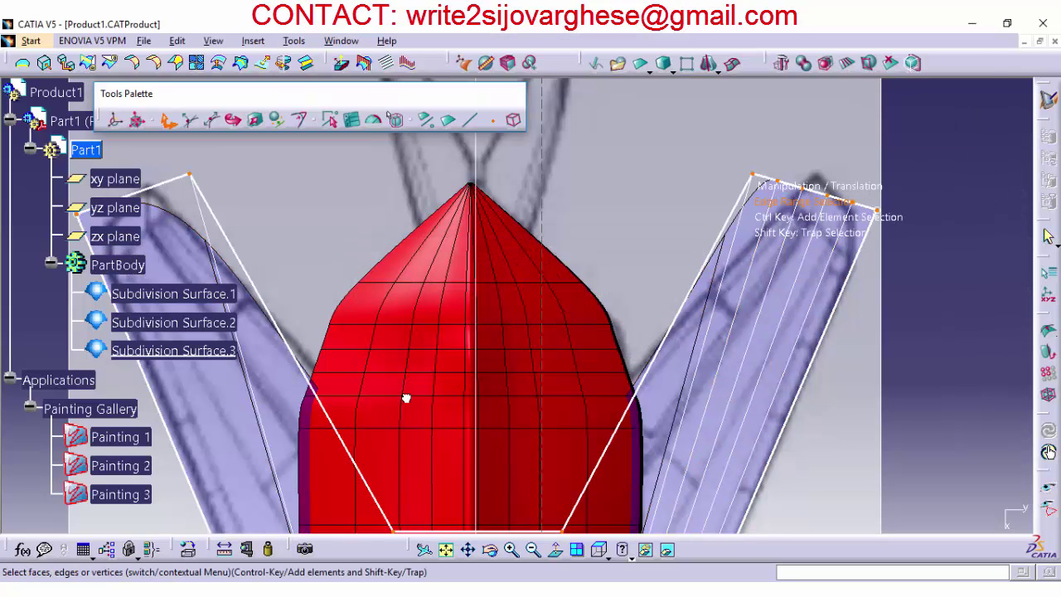
{"action": "mouse_move", "coordinate": [767, 178]}
{"action": "left_mouse_down"}
{"action": "mouse_move", "coordinate": [891, 221]}
{"action": "mouse_move", "coordinate": [836, 189]}
{"action": "mouse_move", "coordinate": [910, 199]}
{"action": "mouse_move", "coordinate": [860, 192]}
{"action": "left_mouse_up"}
{"action": "left_click", "coordinate": [256, 121]}
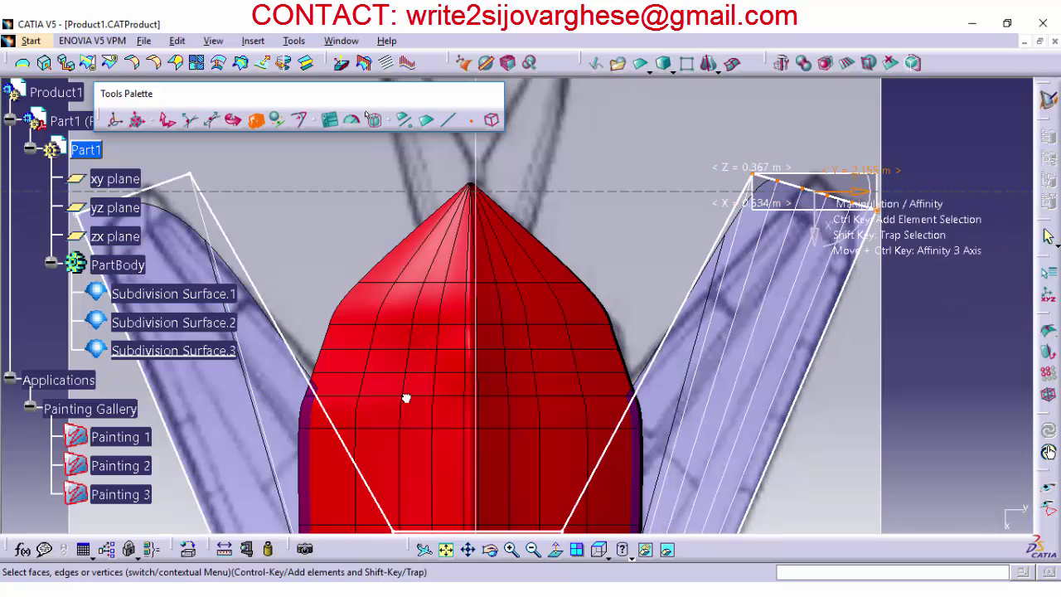
{"action": "left_click", "coordinate": [211, 120]}
{"action": "left_click", "coordinate": [847, 63]}
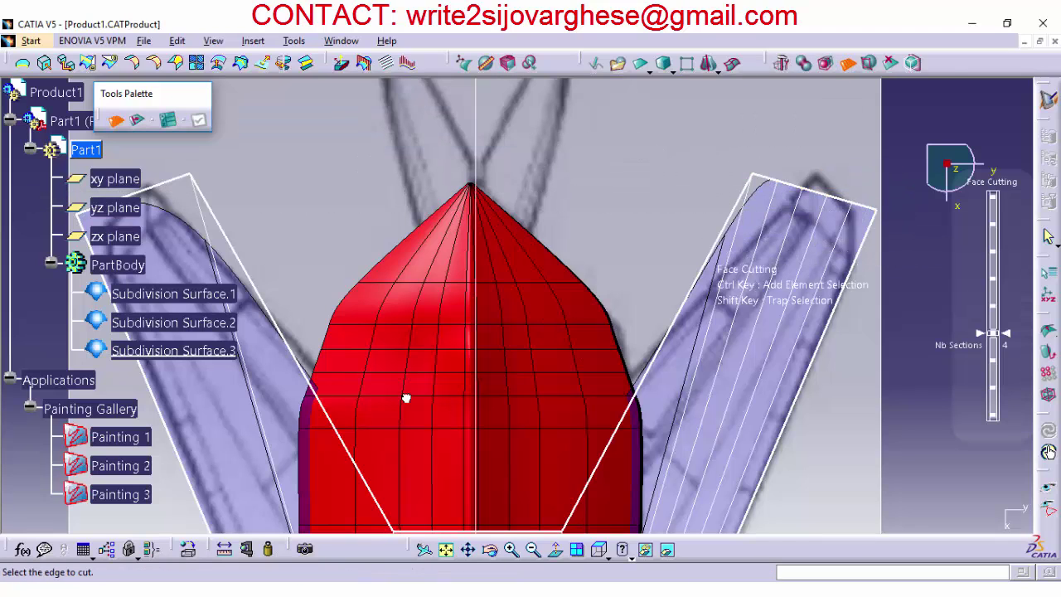
{"action": "left_click", "coordinate": [658, 352]}
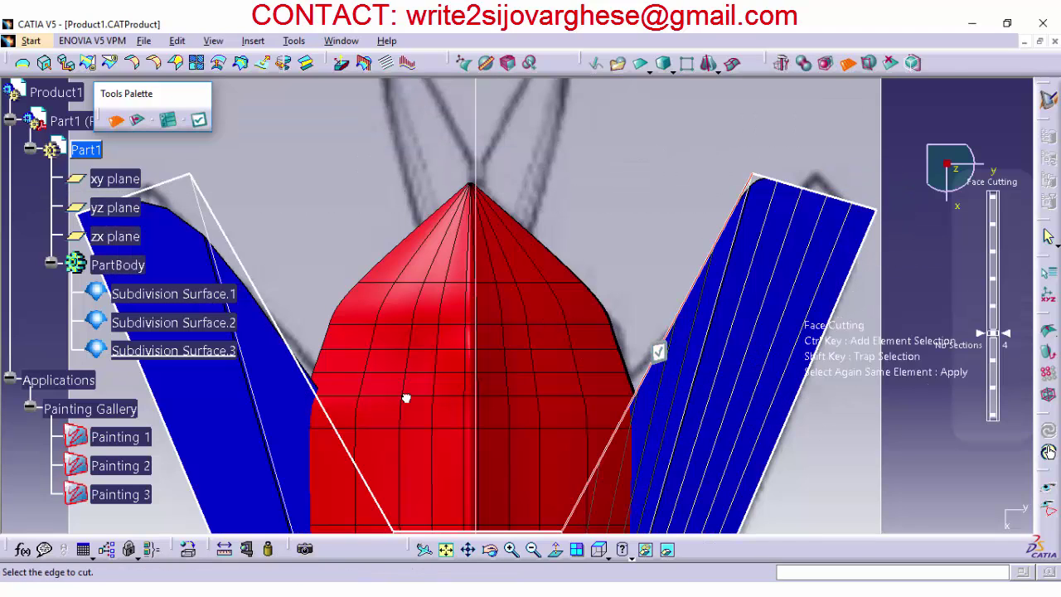
{"action": "left_click", "coordinate": [667, 336]}
{"action": "double_click", "coordinate": [674, 334]}
{"action": "left_click", "coordinate": [847, 63]}
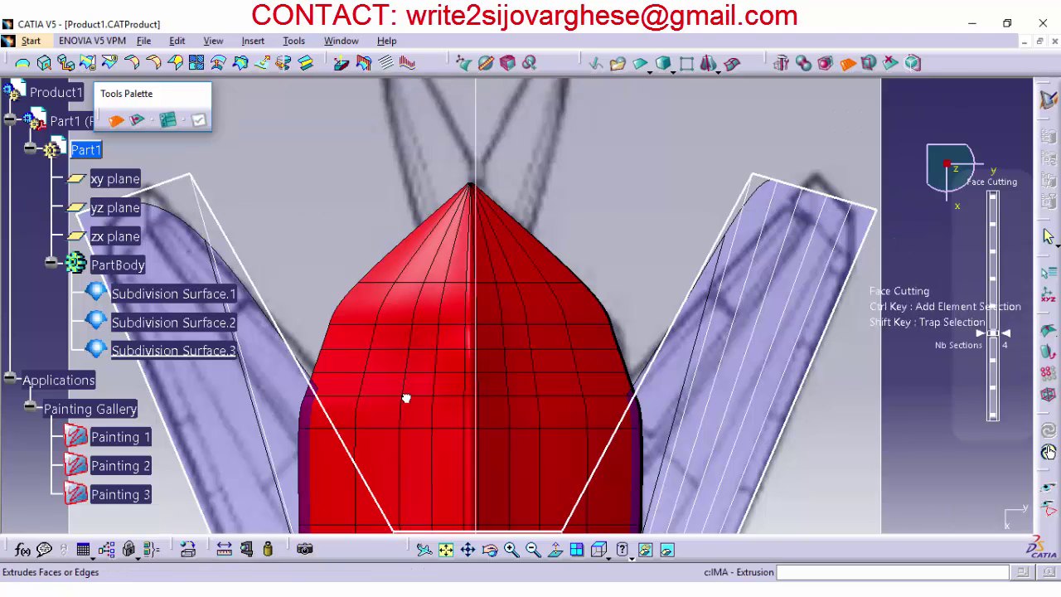
{"action": "middle_click_drag", "start_coordinate": [531, 518], "coordinate": [458, 284]}
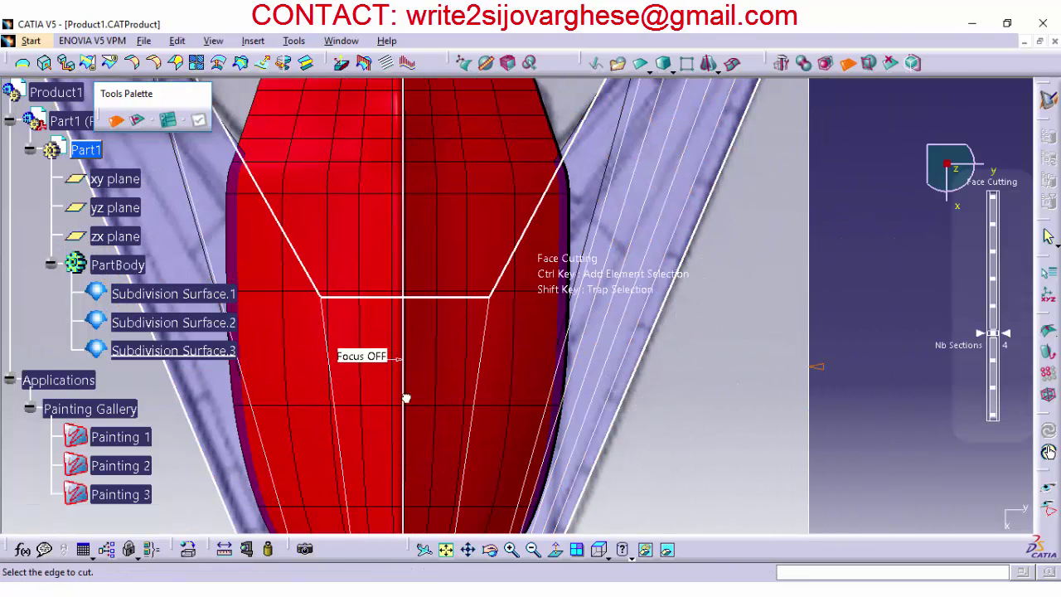
{"action": "left_click", "coordinate": [577, 132]}
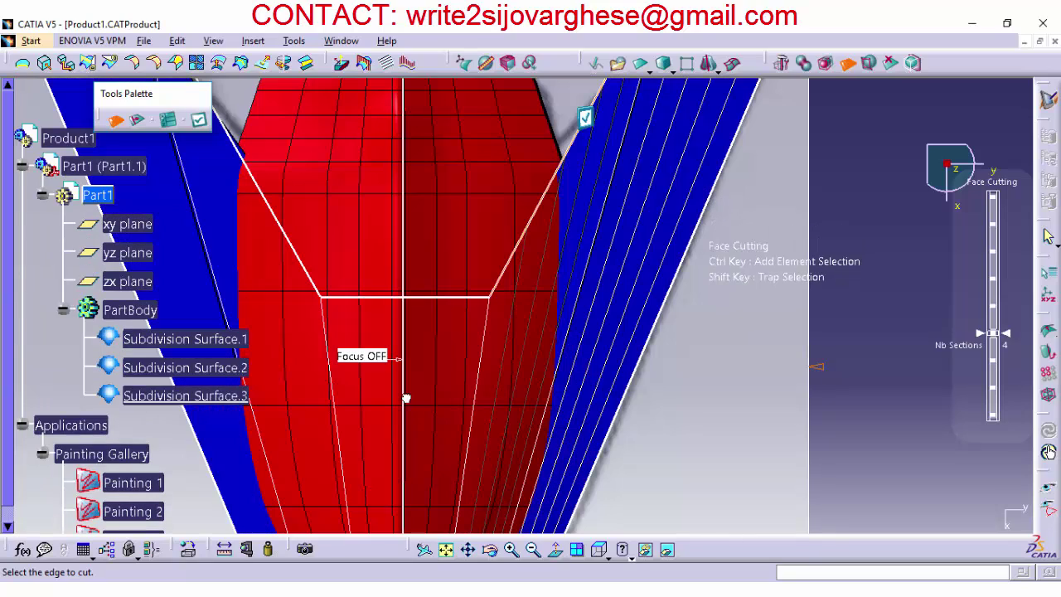
{"action": "left_click", "coordinate": [534, 549]}
{"action": "left_click", "coordinate": [534, 550]}
{"action": "left_click", "coordinate": [534, 549]}
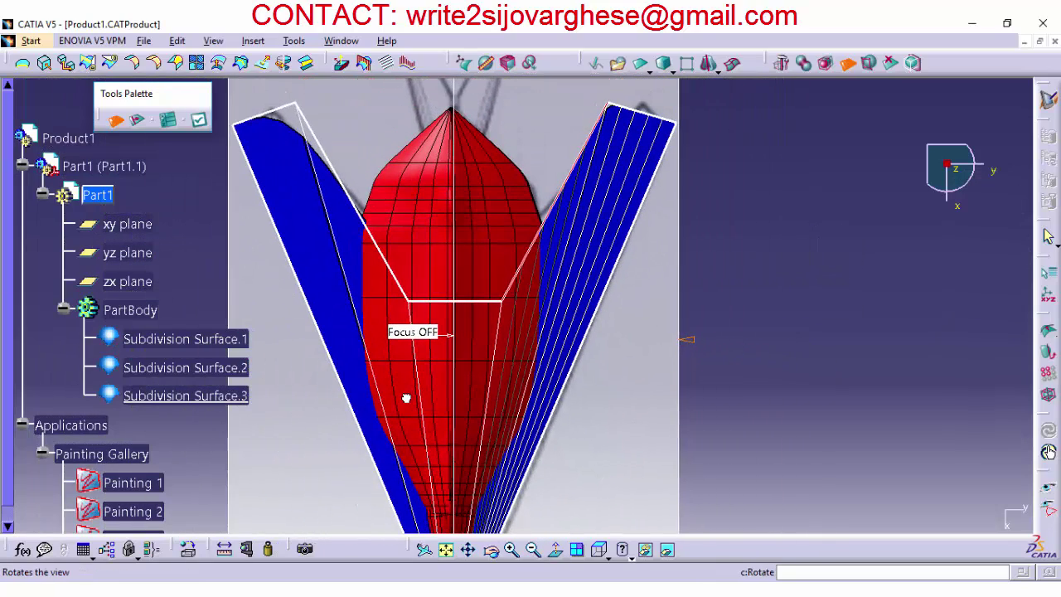
{"action": "middle_click_drag", "start_coordinate": [484, 332], "coordinate": [523, 414]}
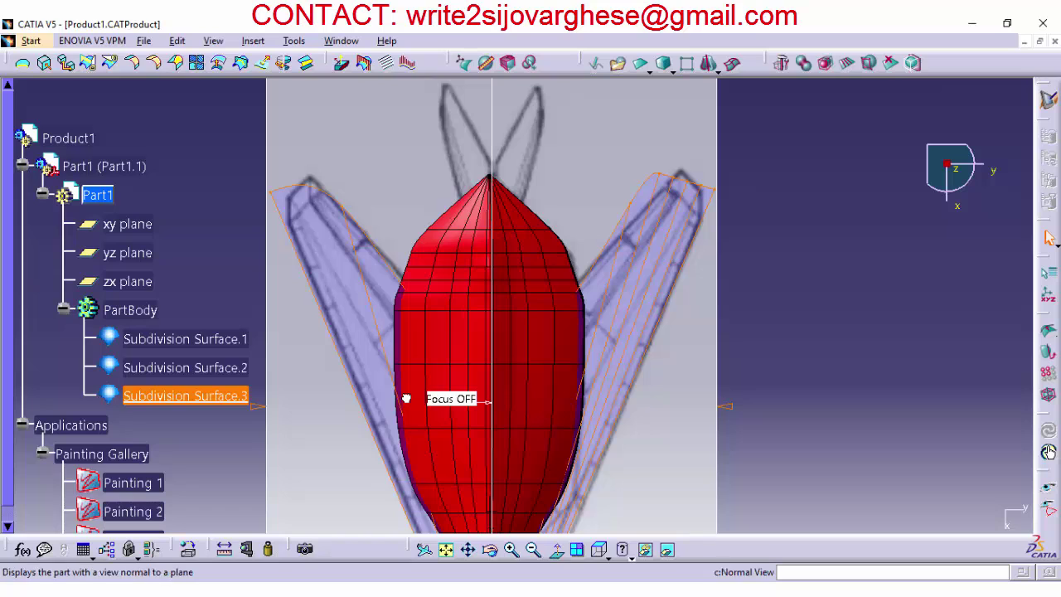
Step: Reposition the vertices of the positive-Y wing tip in top view so they follow the blueprint's pointed tip outline
{"action": "left_click", "coordinate": [512, 549]}
{"action": "left_click", "coordinate": [511, 550]}
{"action": "left_click", "coordinate": [511, 550]}
{"action": "middle_click_drag", "start_coordinate": [713, 199], "coordinate": [531, 411]}
{"action": "double_click", "coordinate": [572, 373]}
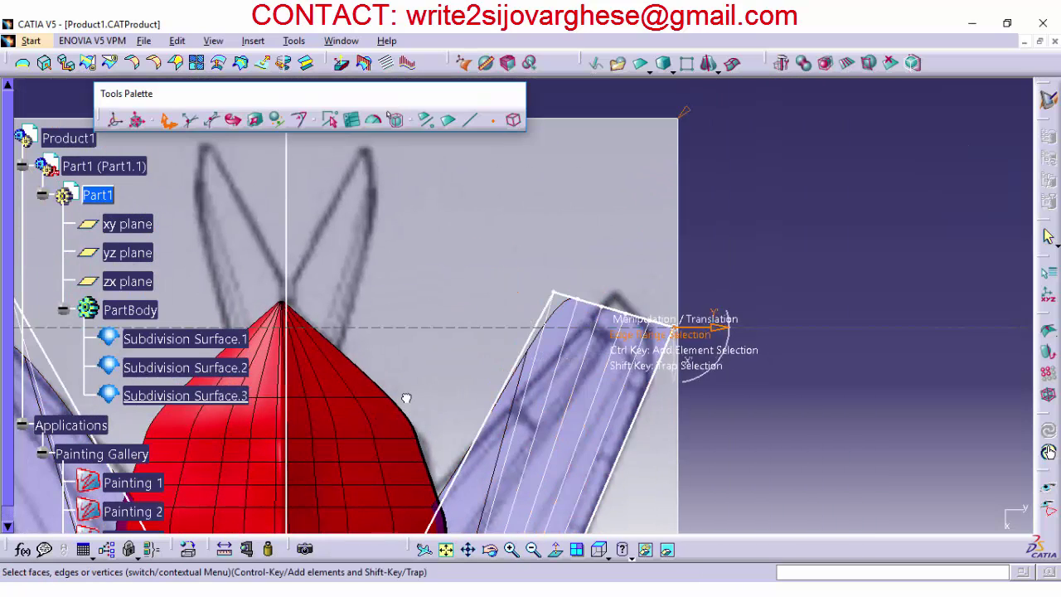
{"action": "left_click_drag", "start_coordinate": [643, 307], "coordinate": [649, 306]}
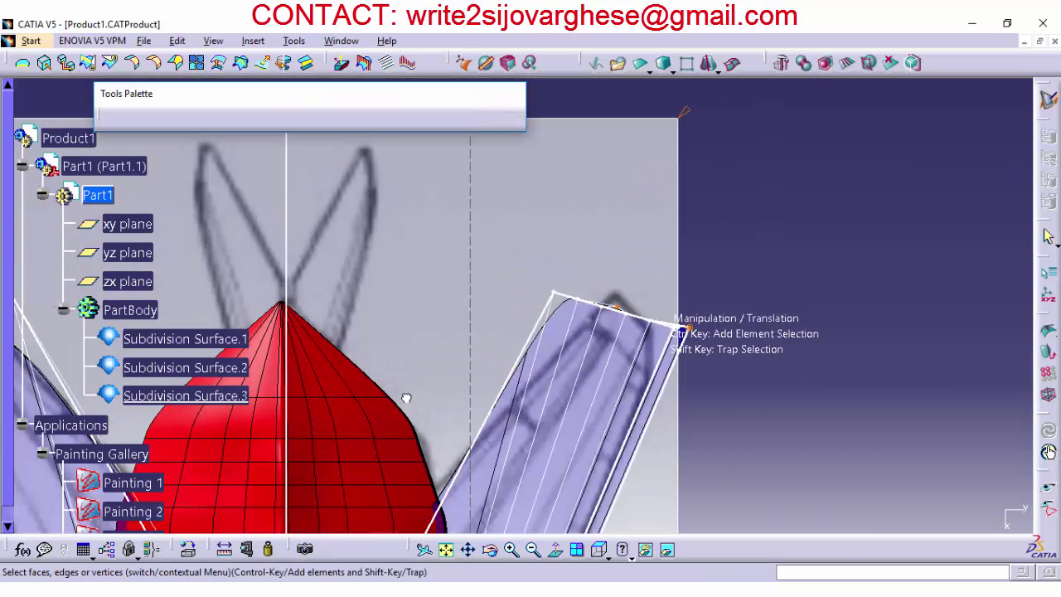
{"action": "mouse_move", "coordinate": [674, 358]}
{"action": "left_mouse_down"}
{"action": "mouse_move", "coordinate": [674, 374]}
{"action": "mouse_move", "coordinate": [687, 343]}
{"action": "left_mouse_up"}
{"action": "left_click_drag", "start_coordinate": [657, 381], "coordinate": [658, 402]}
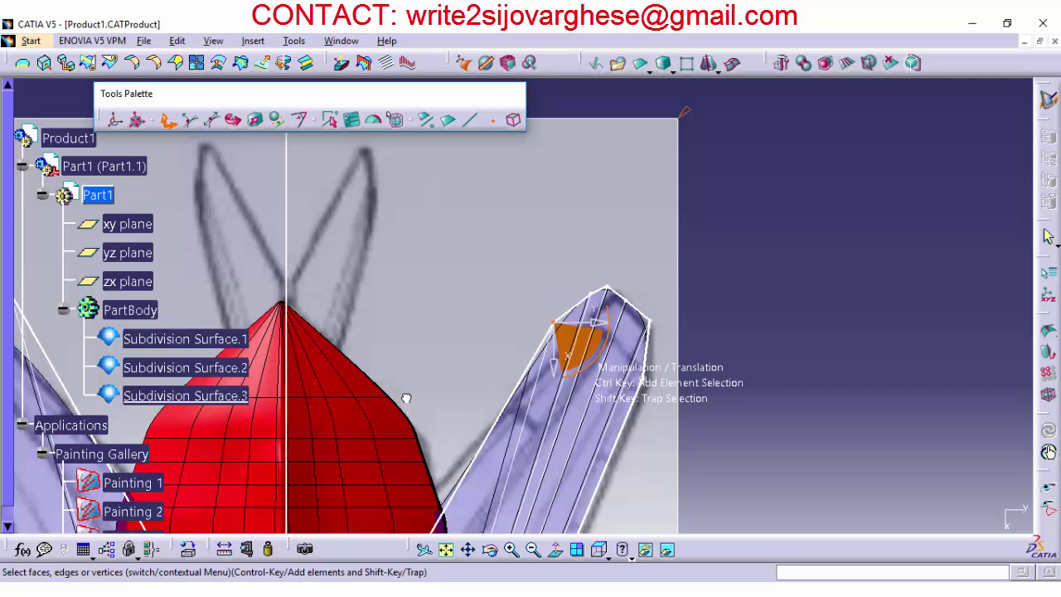
Step: Cut the rear tip edge of the opposite wing, on the negative Y side, with Face Cutting using 4 sections
{"action": "middle_click_drag", "start_coordinate": [406, 398], "coordinate": [794, 307]}
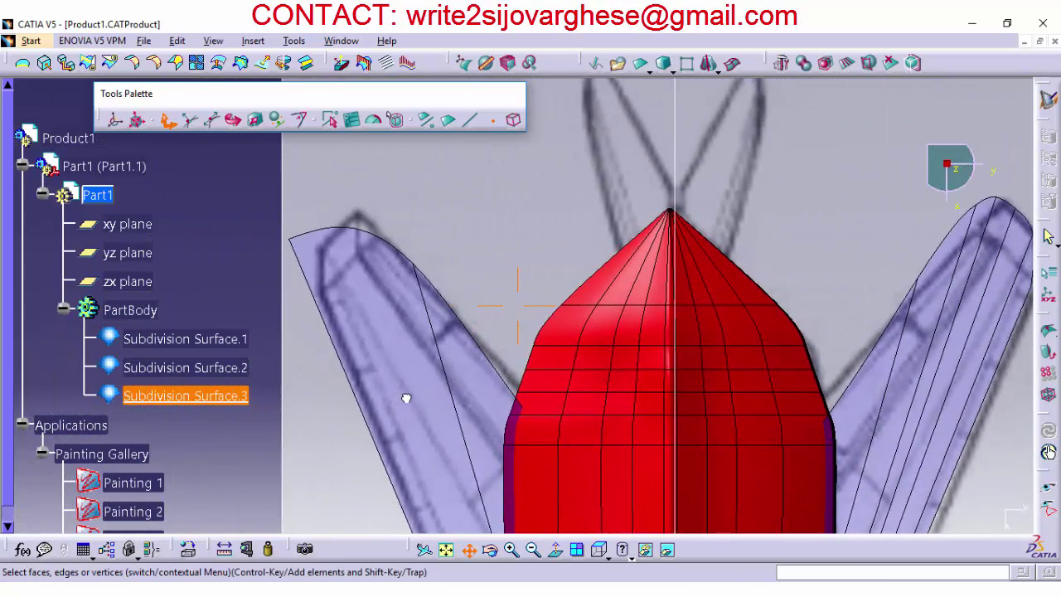
{"action": "left_click", "coordinate": [846, 63]}
{"action": "left_click", "coordinate": [344, 220]}
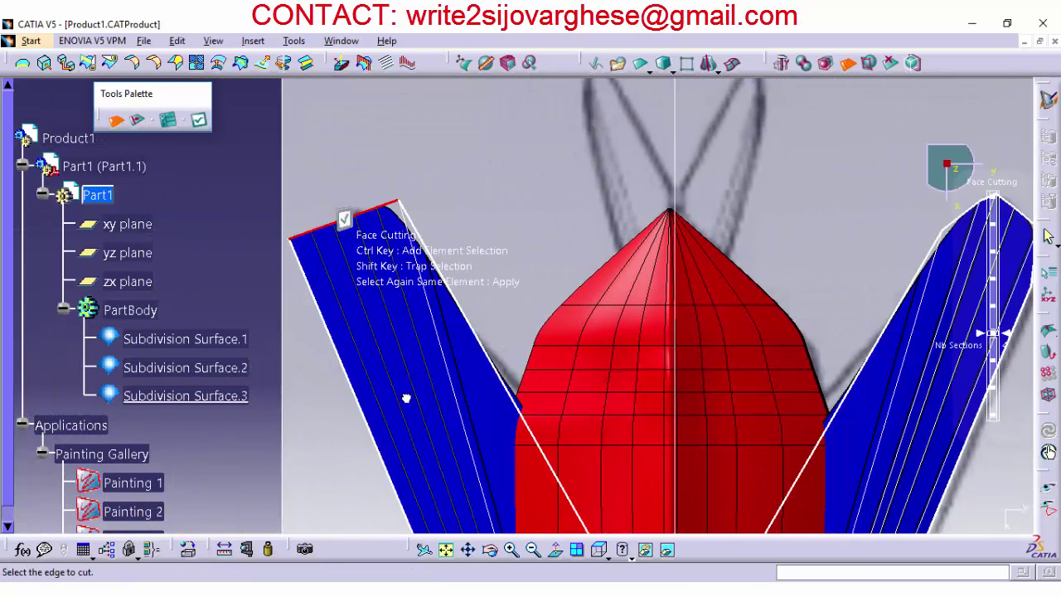
{"action": "left_click", "coordinate": [344, 220]}
{"action": "left_click", "coordinate": [847, 63]}
Step: Move the negative-Y wing tip's vertices forward and inwards to trace the blueprint's pointed tip outline
{"action": "left_click", "coordinate": [463, 63]}
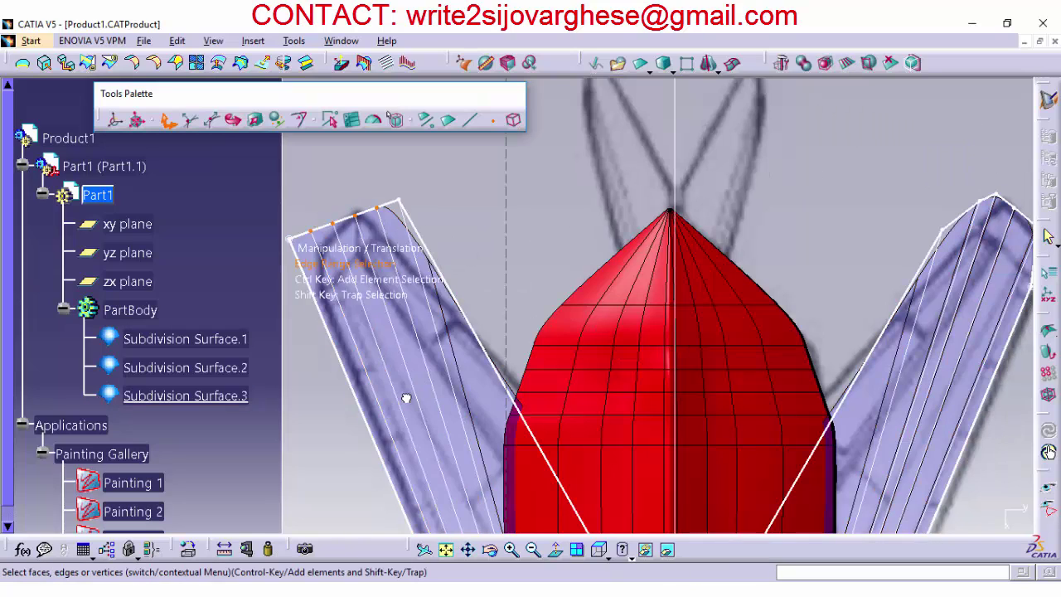
{"action": "left_click_drag", "start_coordinate": [289, 269], "coordinate": [288, 299]}
{"action": "left_click_drag", "start_coordinate": [341, 270], "coordinate": [358, 269]}
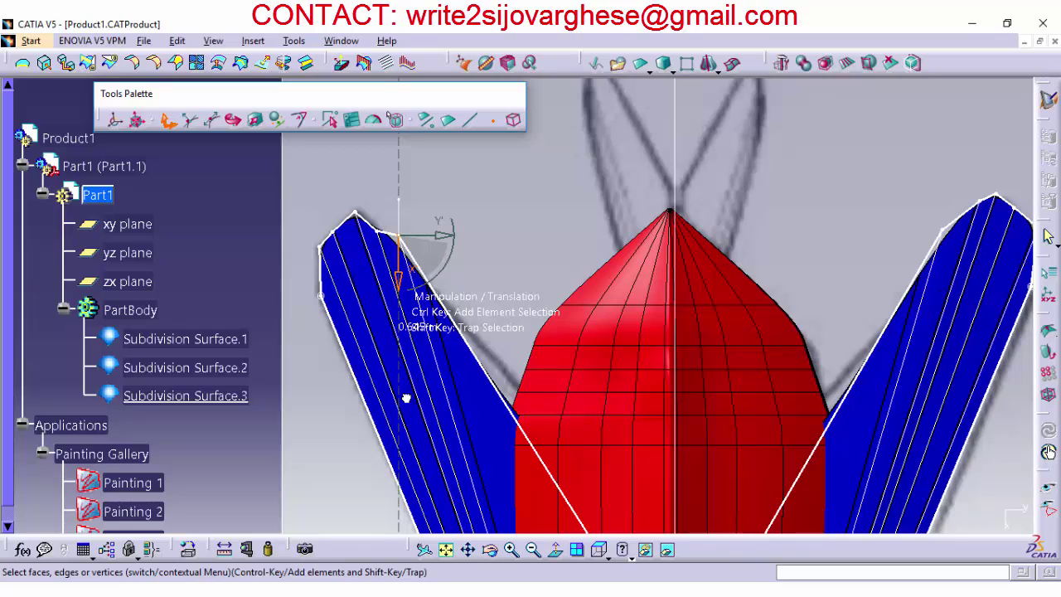
Step: Move the two middle notch vertices of the wing's rear edge back towards the tail to fit the blueprint's inner wing edges
{"action": "mouse_move", "coordinate": [406, 398]}
{"action": "middle_mouse_down"}
{"action": "mouse_move", "coordinate": [279, 344]}
{"action": "mouse_move", "coordinate": [305, 346]}
{"action": "middle_mouse_up"}
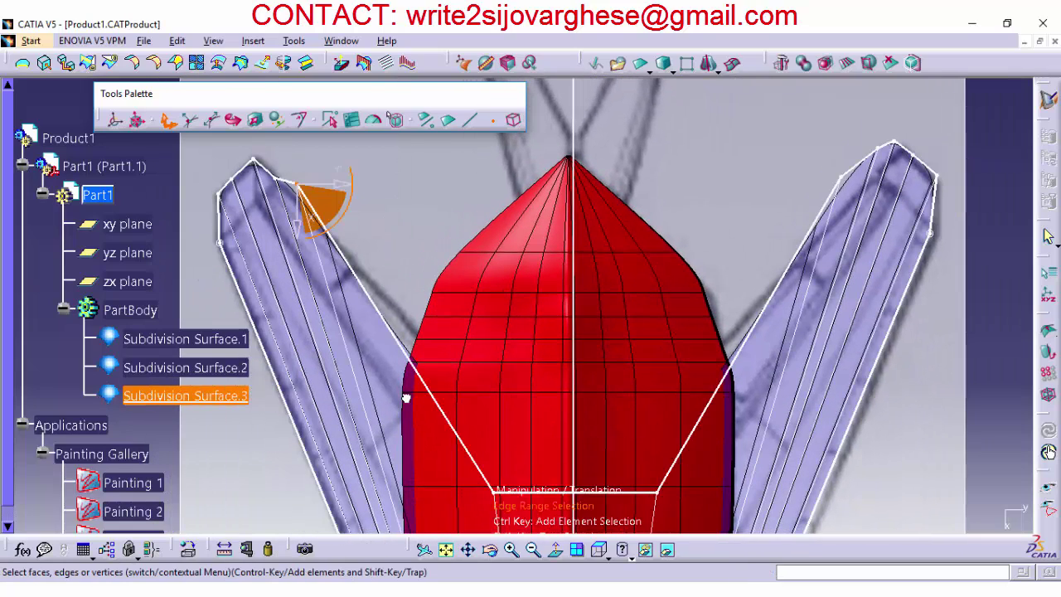
{"action": "left_click_drag", "start_coordinate": [495, 528], "coordinate": [495, 478]}
{"action": "left_click_drag", "start_coordinate": [657, 527], "coordinate": [657, 442]}
{"action": "left_click", "coordinate": [841, 176]}
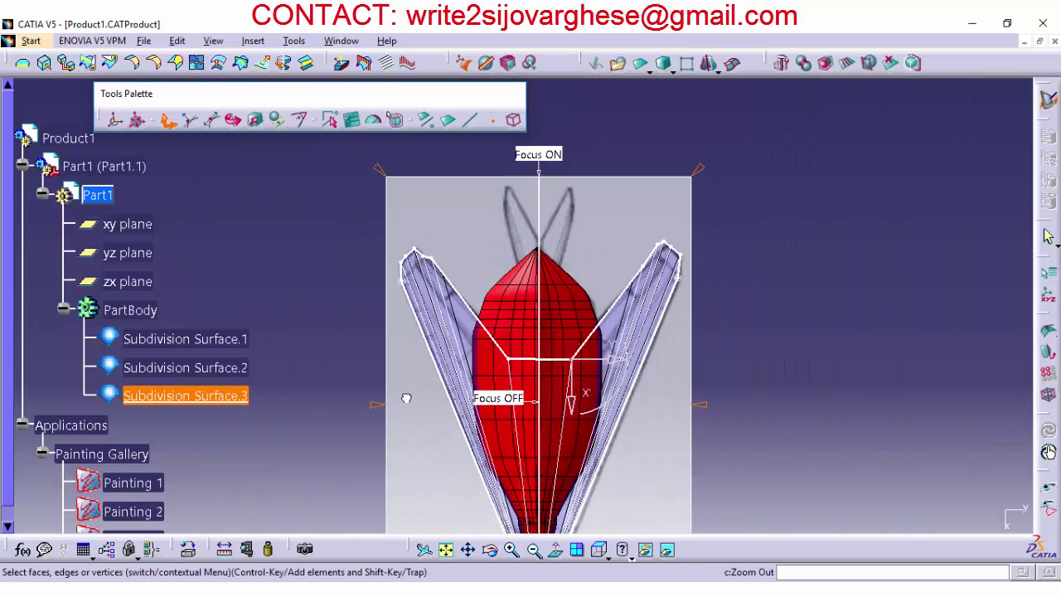
Step: Fine-tune the inner vertices of the negative-Y wing tip to smooth its outline along the blueprint
{"action": "left_click", "coordinate": [511, 549]}
{"action": "left_click", "coordinate": [511, 549]}
{"action": "left_click", "coordinate": [511, 550]}
{"action": "left_click", "coordinate": [511, 550]}
{"action": "left_click", "coordinate": [469, 550]}
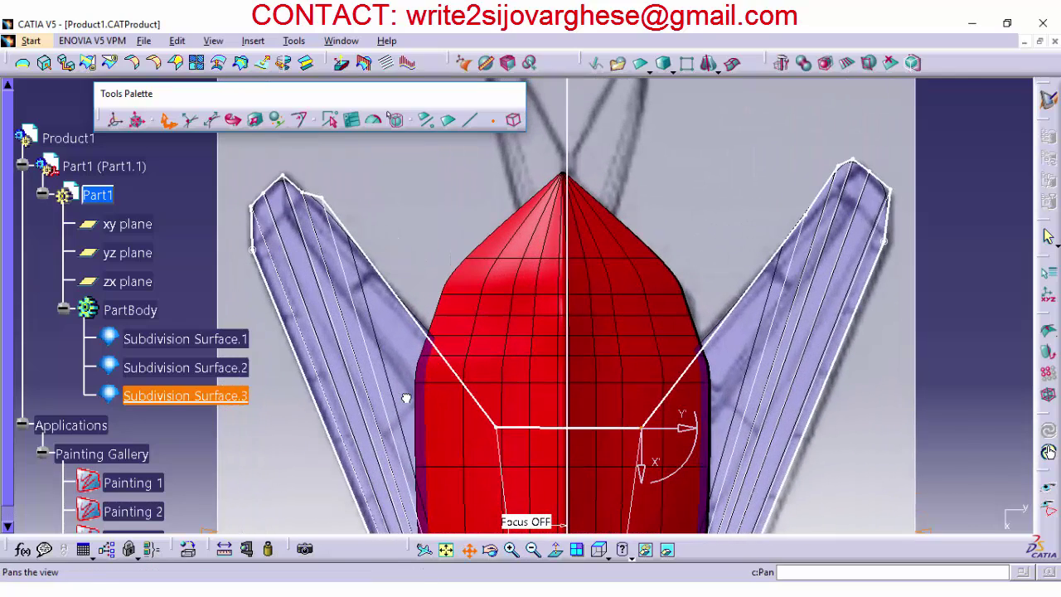
{"action": "mouse_move", "coordinate": [407, 398]}
{"action": "left_mouse_down"}
{"action": "mouse_move", "coordinate": [475, 495]}
{"action": "mouse_move", "coordinate": [407, 402]}
{"action": "left_mouse_up"}
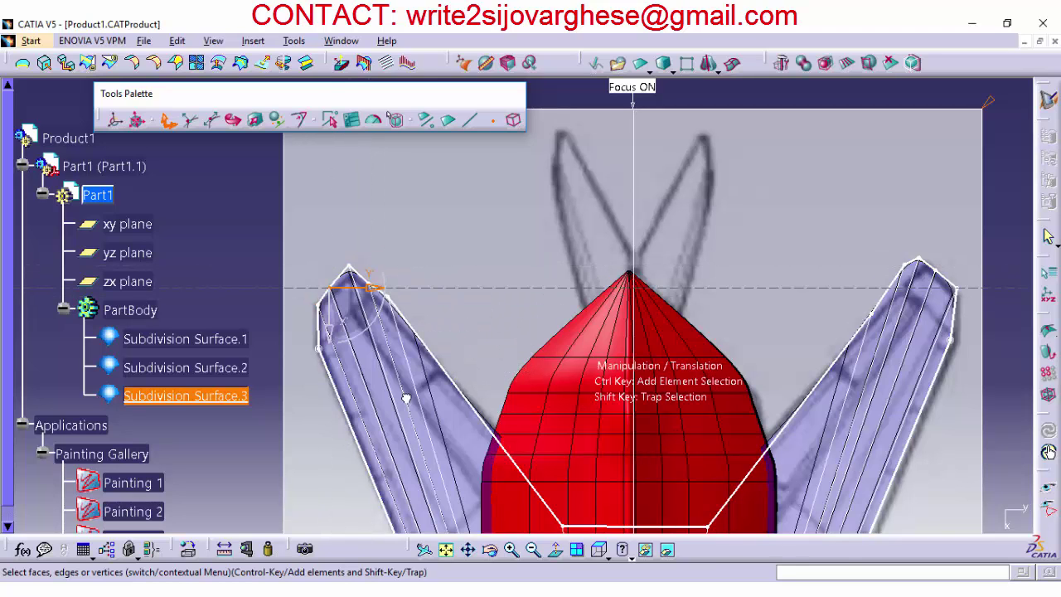
Step: Examine the wing's shape and thickness around the nose in an isometric, close-up view
{"action": "left_click", "coordinate": [533, 549]}
{"action": "left_click", "coordinate": [533, 550]}
{"action": "left_click", "coordinate": [533, 549]}
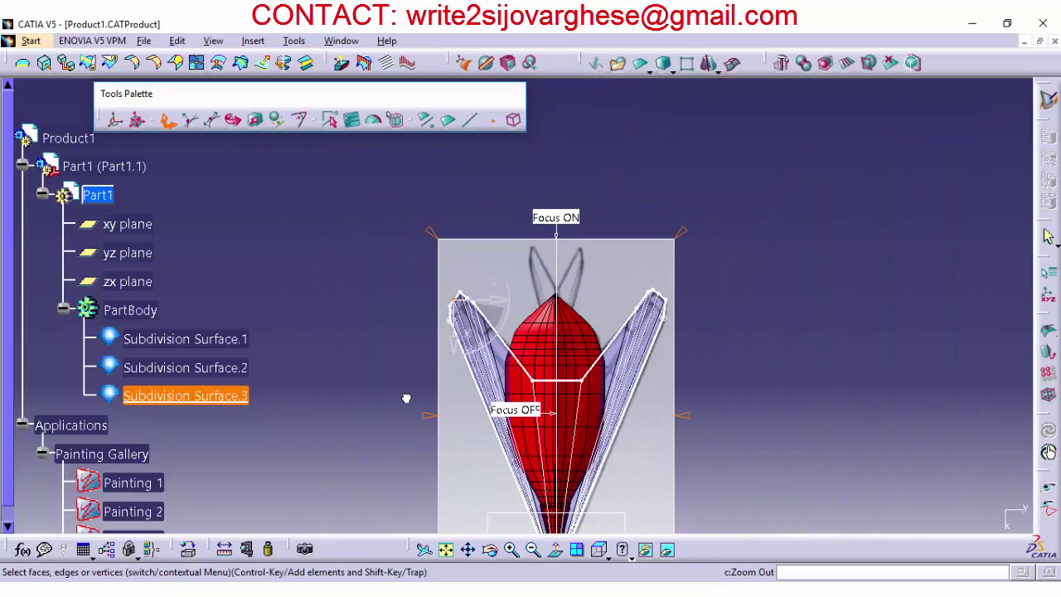
{"action": "left_click", "coordinate": [609, 558]}
{"action": "left_click", "coordinate": [623, 406]}
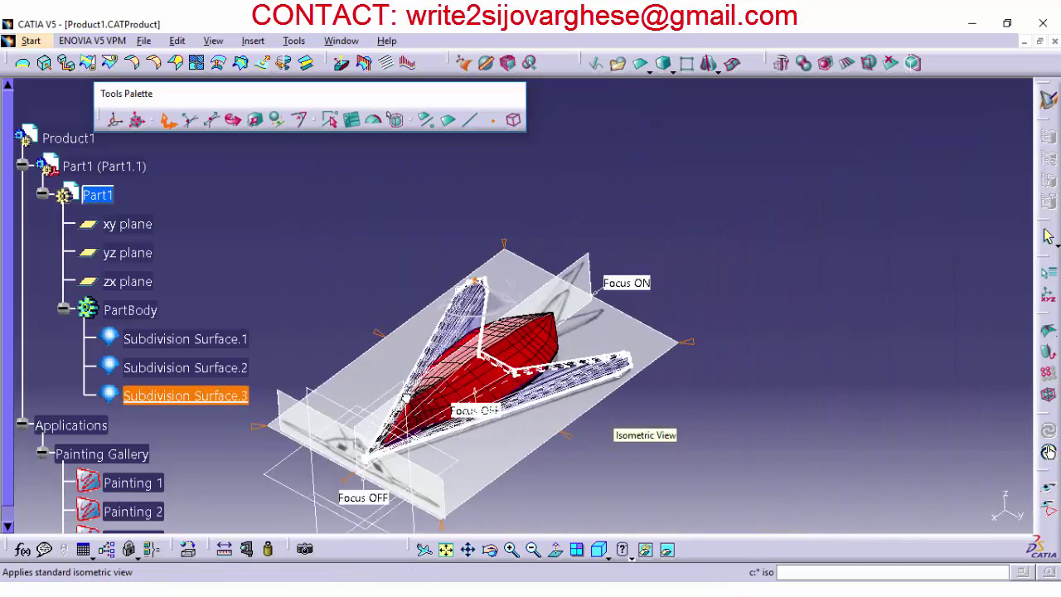
{"action": "left_click", "coordinate": [490, 549]}
{"action": "mouse_move", "coordinate": [406, 398]}
{"action": "left_mouse_down"}
{"action": "mouse_move", "coordinate": [530, 356]}
{"action": "mouse_move", "coordinate": [407, 398]}
{"action": "mouse_move", "coordinate": [688, 227]}
{"action": "left_mouse_up"}
{"action": "left_click", "coordinate": [512, 549]}
{"action": "left_click", "coordinate": [512, 550]}
{"action": "left_click", "coordinate": [512, 549]}
{"action": "left_click", "coordinate": [490, 550]}
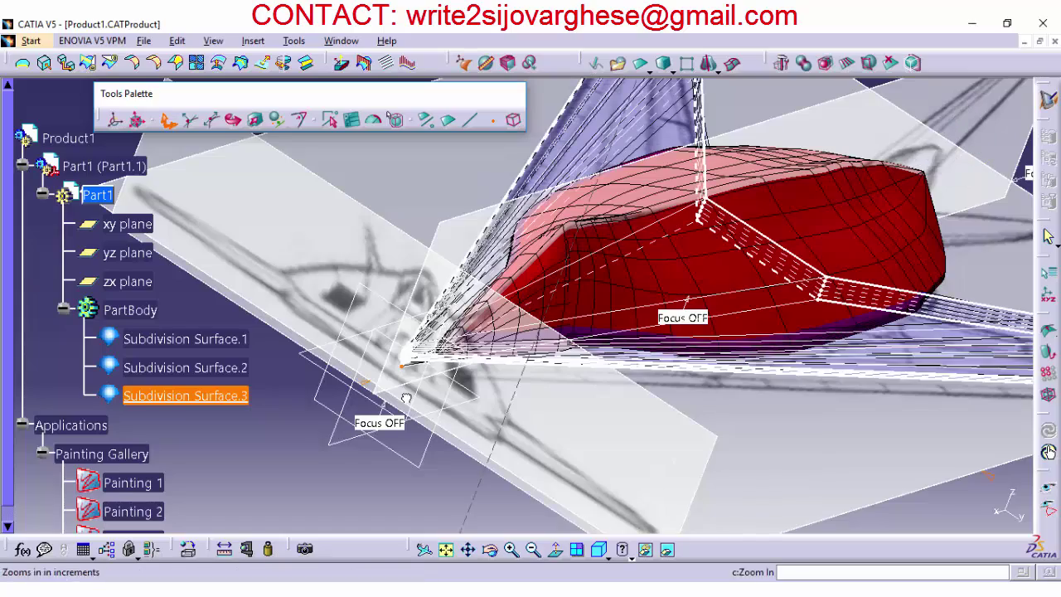
{"action": "left_click", "coordinate": [511, 550]}
Step: In side view, scale the wing's front vertices vertically to nearly a point and lower them to the blueprint's nose tip
{"action": "left_click", "coordinate": [609, 558]}
{"action": "left_click", "coordinate": [622, 502]}
{"action": "left_click", "coordinate": [468, 550]}
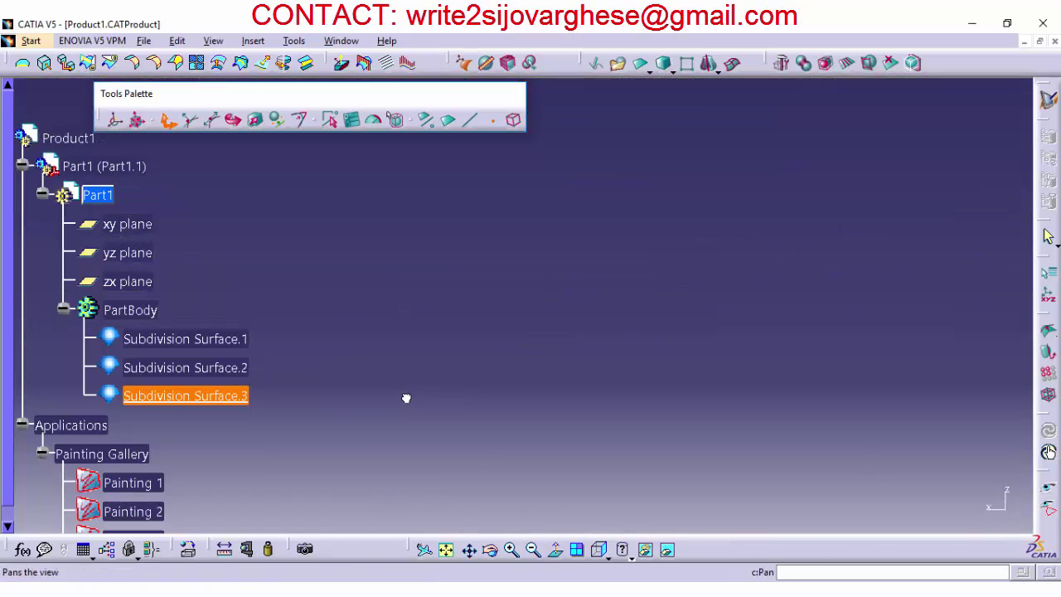
{"action": "left_click_drag", "start_coordinate": [523, 207], "coordinate": [522, 390]}
{"action": "left_click_drag", "start_coordinate": [406, 398], "coordinate": [739, 461]}
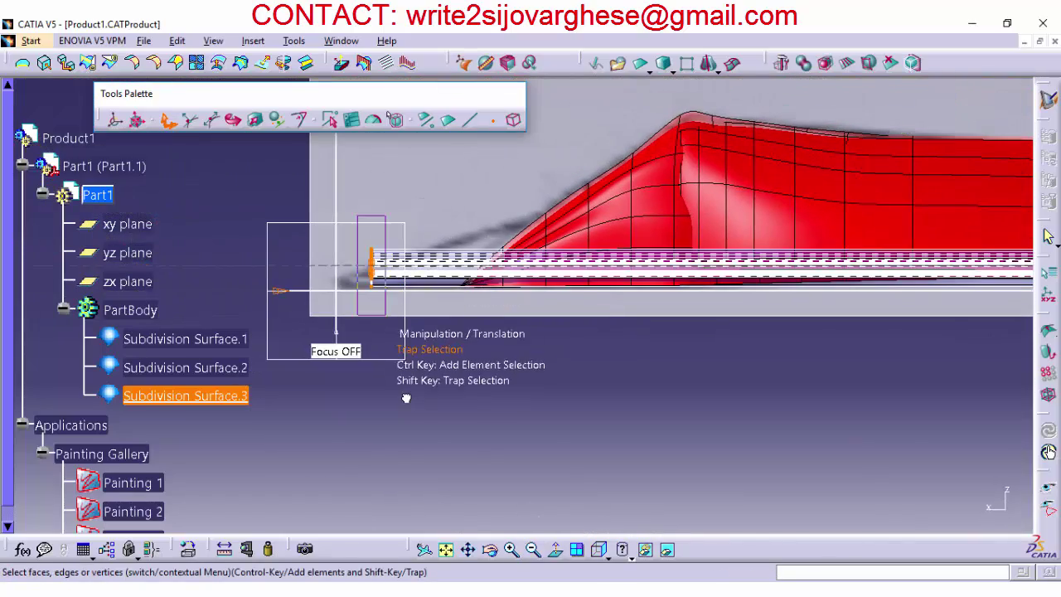
{"action": "left_click", "coordinate": [255, 119]}
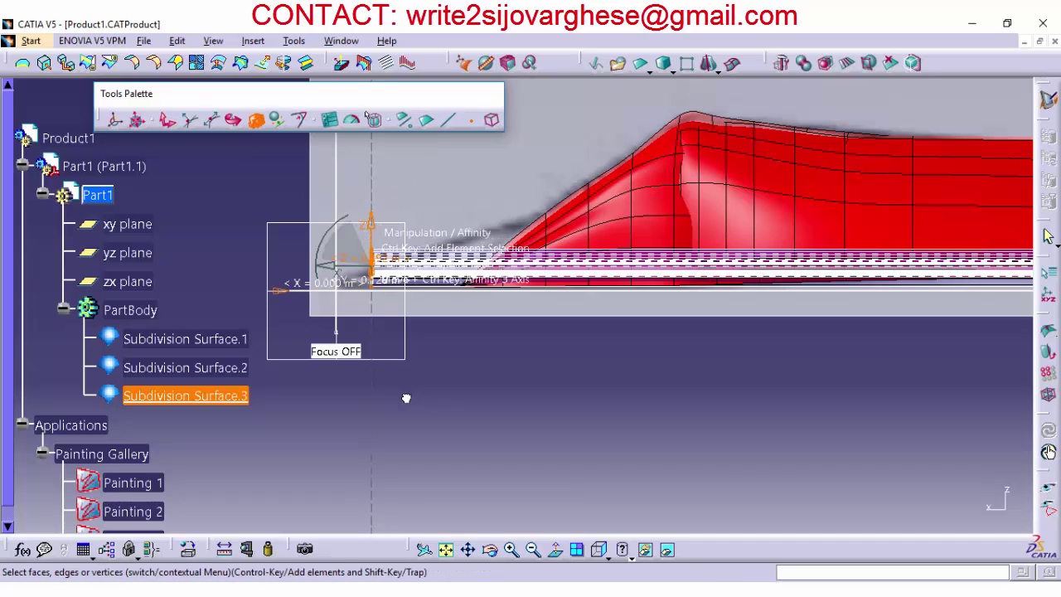
{"action": "left_click_drag", "start_coordinate": [371, 221], "coordinate": [373, 282]}
{"action": "left_click", "coordinate": [168, 119]}
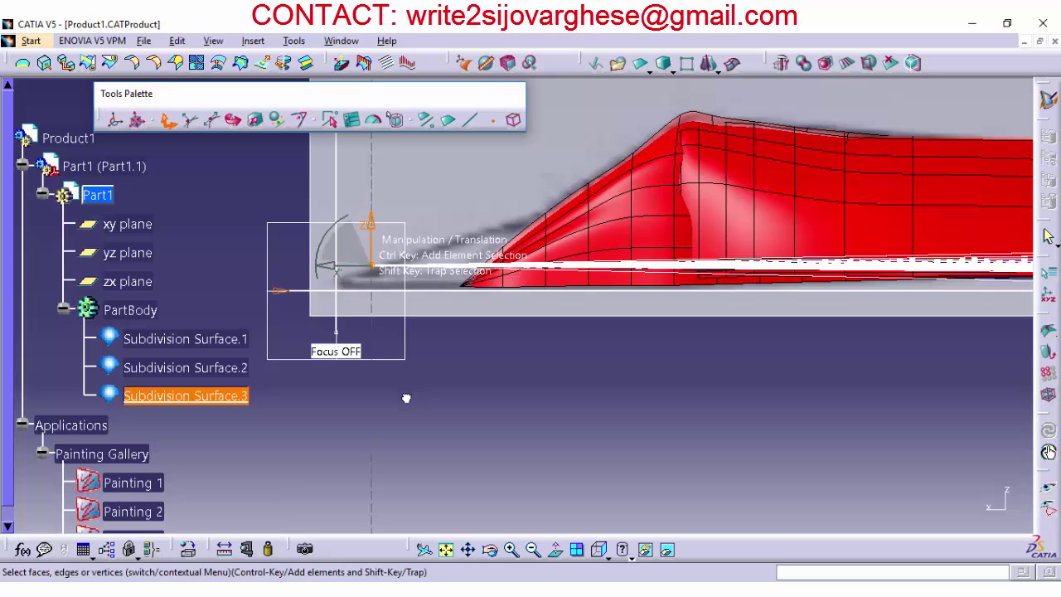
{"action": "left_click_drag", "start_coordinate": [371, 221], "coordinate": [372, 242]}
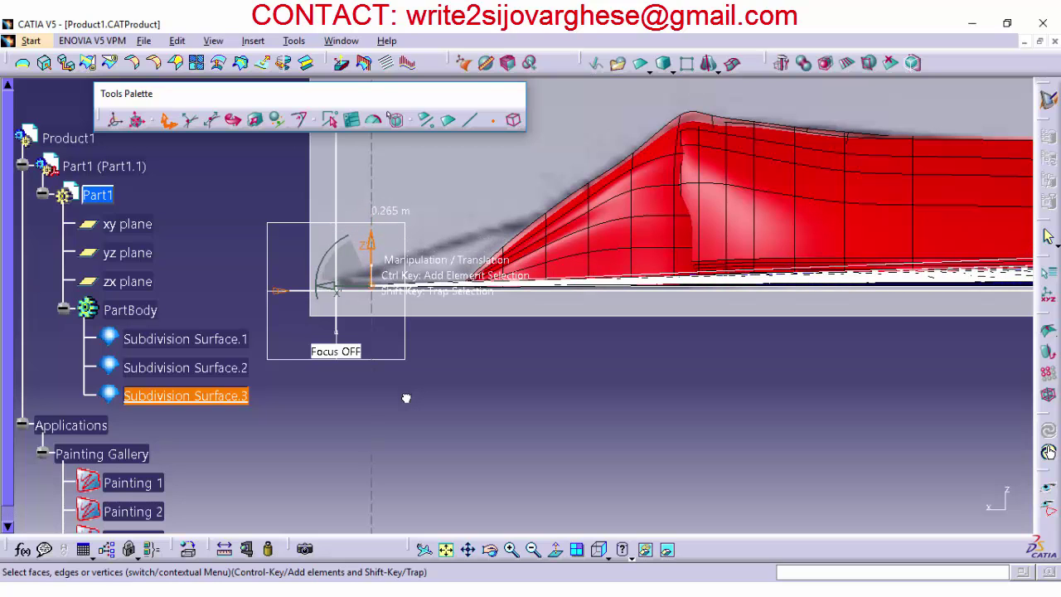
Step: In side view, scale the wing's front vertices vertically with Affinity to thicken the surface at the nose tip
{"action": "left_click", "coordinate": [533, 550]}
{"action": "left_click", "coordinate": [533, 549]}
{"action": "left_click", "coordinate": [533, 550]}
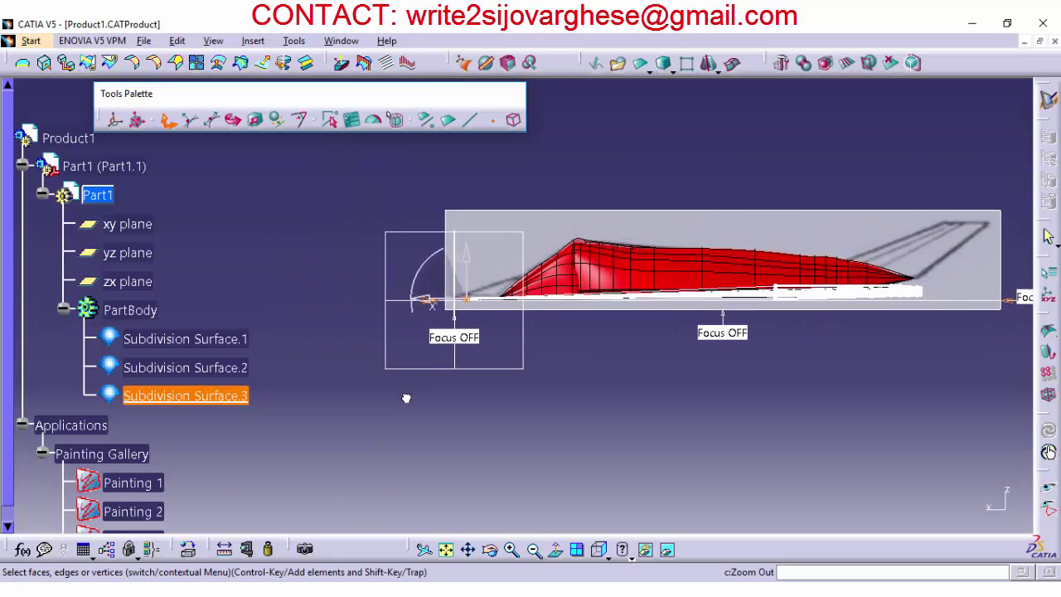
{"action": "left_click", "coordinate": [513, 549]}
{"action": "left_click", "coordinate": [512, 549]}
{"action": "left_click", "coordinate": [512, 550]}
{"action": "left_click", "coordinate": [512, 550]}
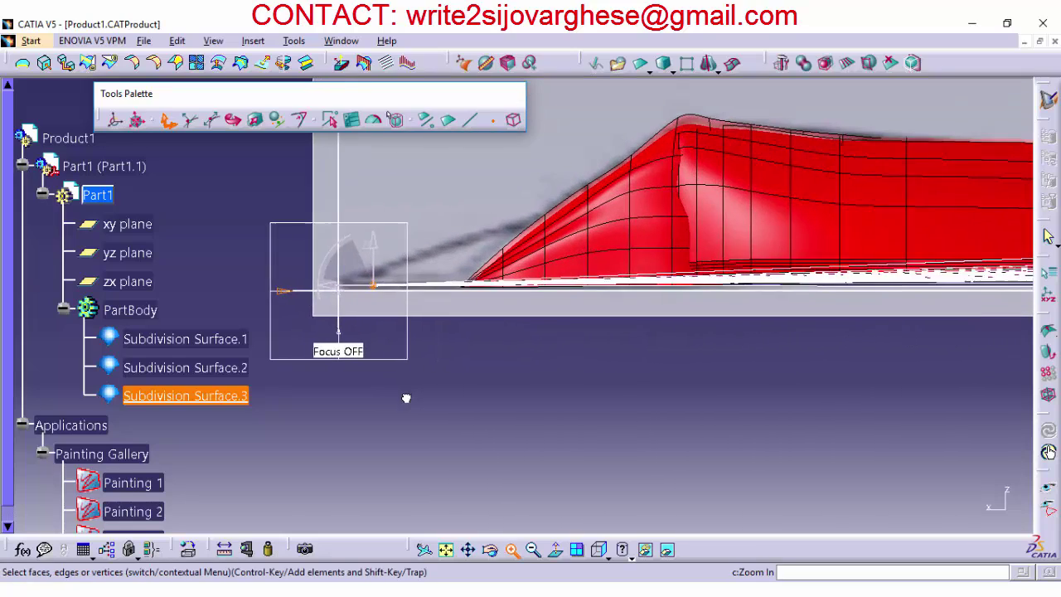
{"action": "left_click", "coordinate": [469, 550]}
{"action": "left_click_drag", "start_coordinate": [406, 398], "coordinate": [540, 469]}
{"action": "left_click", "coordinate": [256, 119]}
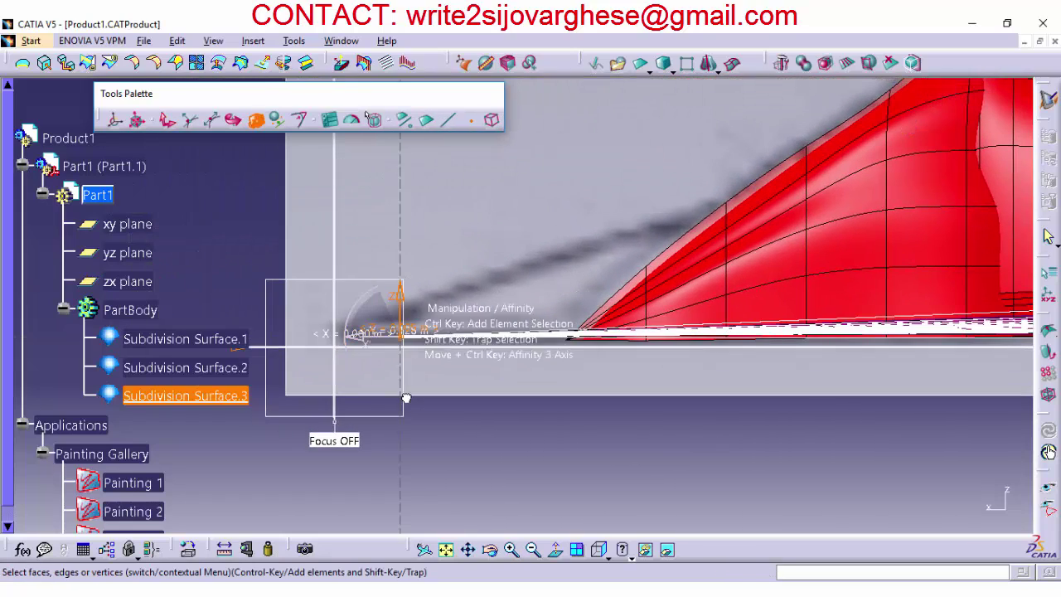
{"action": "left_click_drag", "start_coordinate": [401, 311], "coordinate": [414, 169]}
{"action": "left_click_drag", "start_coordinate": [403, 295], "coordinate": [403, 28]}
{"action": "left_click", "coordinate": [167, 119]}
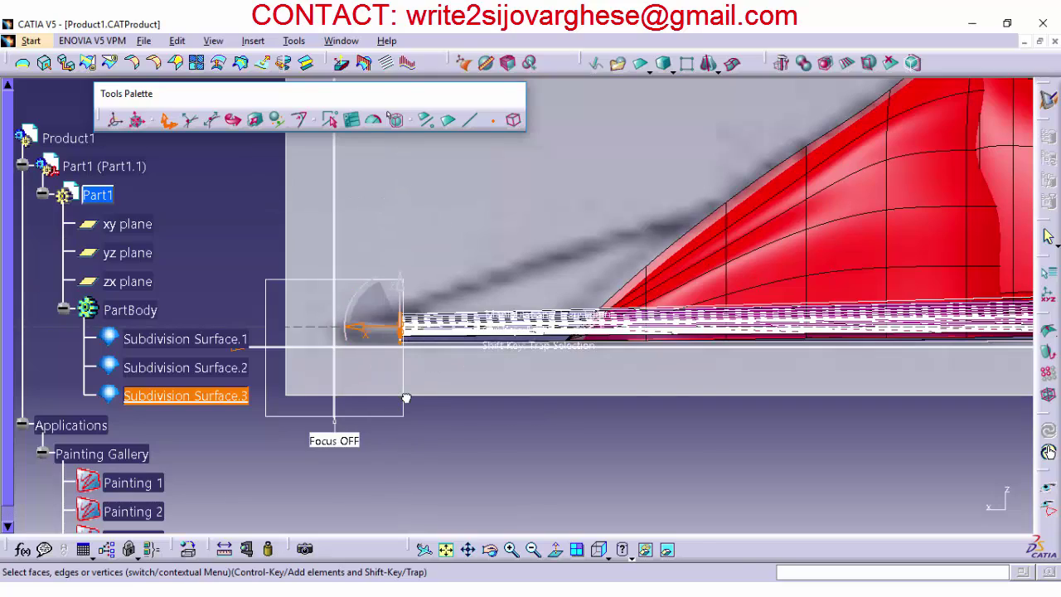
{"action": "left_click", "coordinate": [256, 120]}
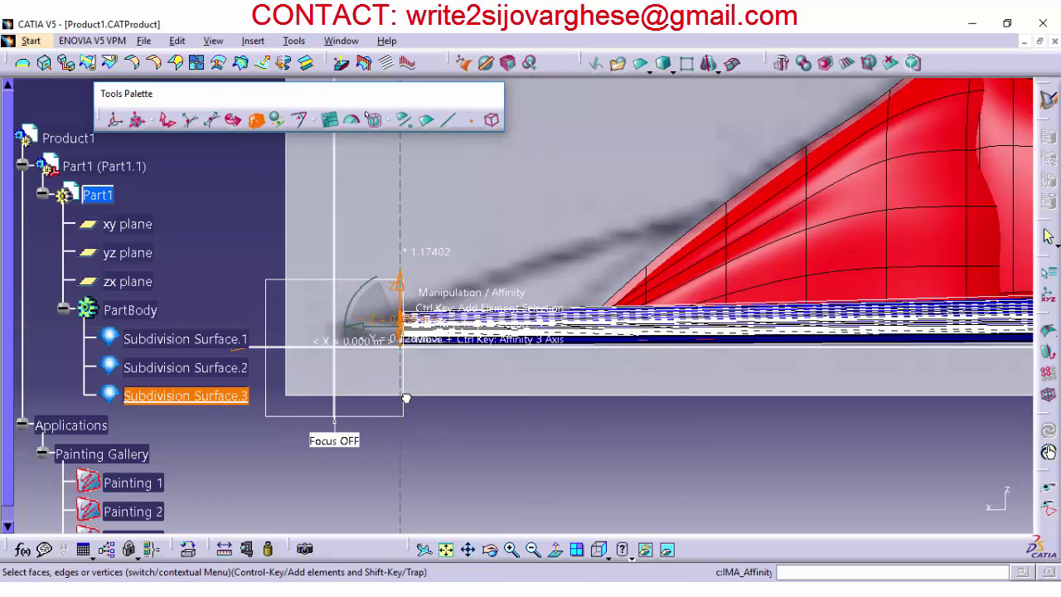
Step: Cut the faces of the wing's thin side wall using Face Cutting with 3 sections
{"action": "left_click", "coordinate": [491, 550]}
{"action": "mouse_move", "coordinate": [464, 332]}
{"action": "left_mouse_down"}
{"action": "mouse_move", "coordinate": [572, 307]}
{"action": "mouse_move", "coordinate": [450, 330]}
{"action": "mouse_move", "coordinate": [433, 365]}
{"action": "mouse_move", "coordinate": [480, 374]}
{"action": "mouse_move", "coordinate": [422, 354]}
{"action": "mouse_move", "coordinate": [490, 361]}
{"action": "mouse_move", "coordinate": [543, 348]}
{"action": "mouse_move", "coordinate": [454, 358]}
{"action": "mouse_move", "coordinate": [423, 380]}
{"action": "mouse_move", "coordinate": [488, 357]}
{"action": "mouse_move", "coordinate": [479, 353]}
{"action": "left_mouse_up"}
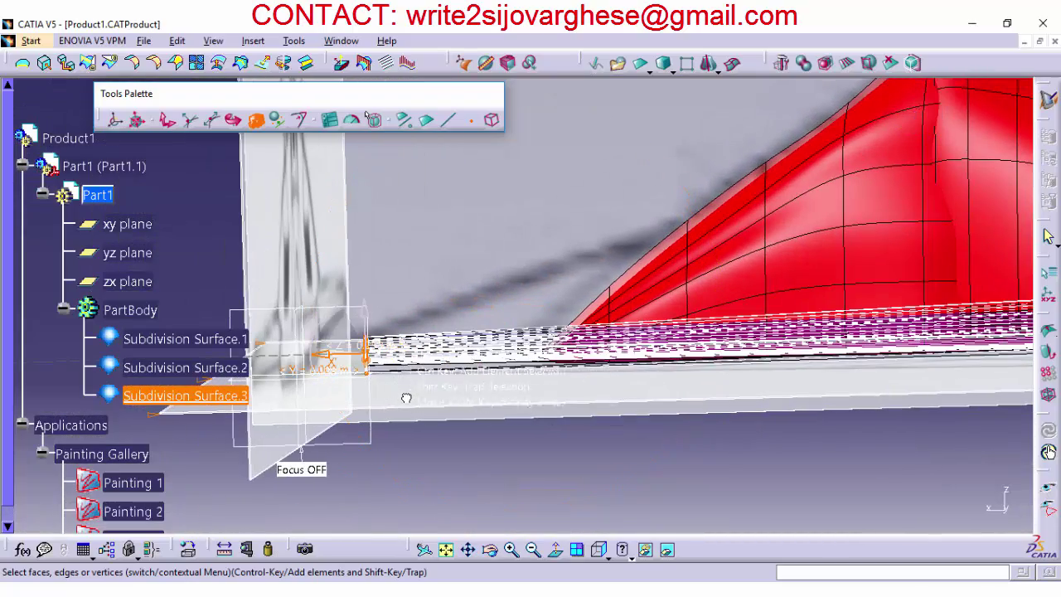
{"action": "left_click", "coordinate": [600, 549]}
{"action": "left_click", "coordinate": [468, 549]}
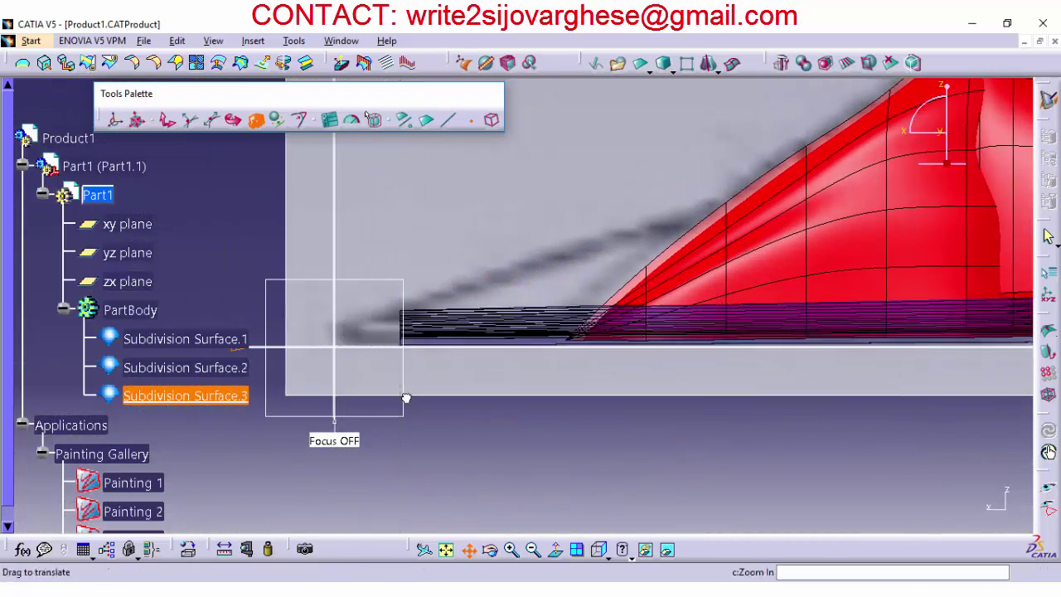
{"action": "left_click_drag", "start_coordinate": [497, 357], "coordinate": [267, 386]}
{"action": "mouse_move", "coordinate": [406, 398]}
{"action": "middle_mouse_down"}
{"action": "mouse_move", "coordinate": [475, 394]}
{"action": "mouse_move", "coordinate": [465, 394]}
{"action": "middle_mouse_up"}
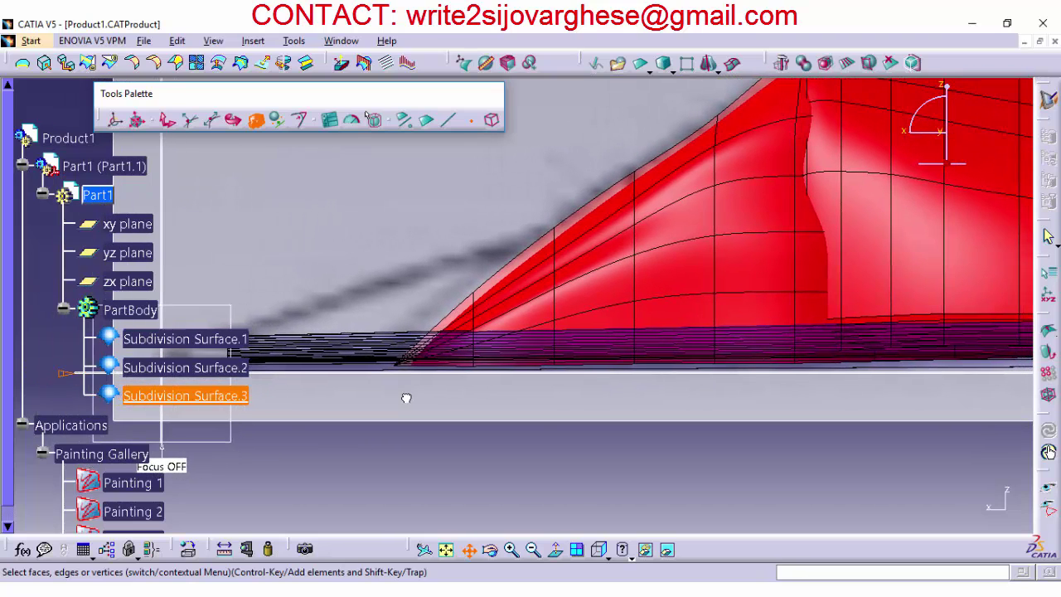
{"action": "left_click", "coordinate": [848, 63]}
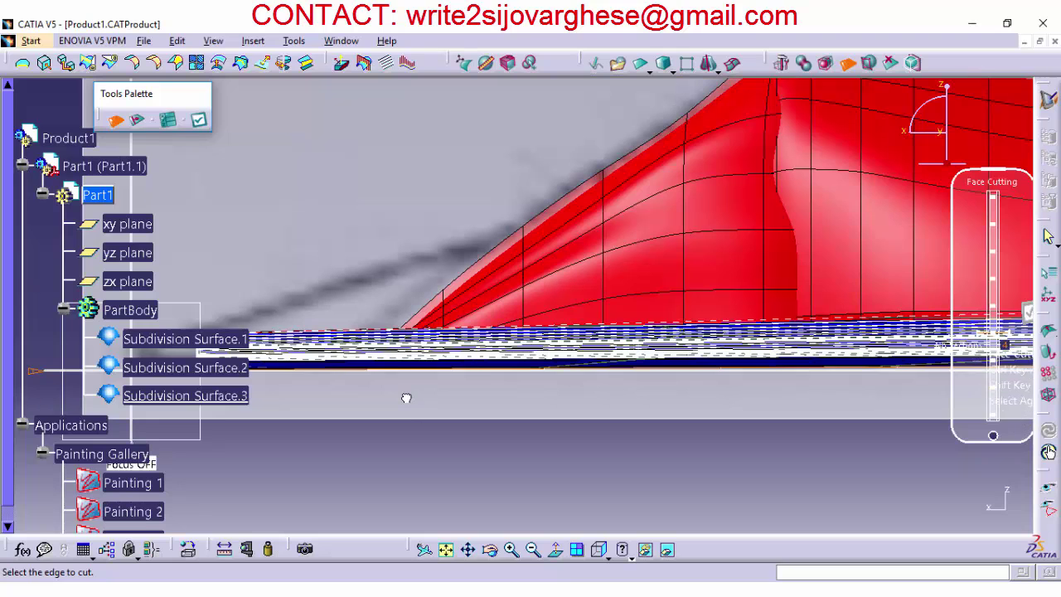
{"action": "middle_click_drag", "start_coordinate": [406, 398], "coordinate": [296, 289]}
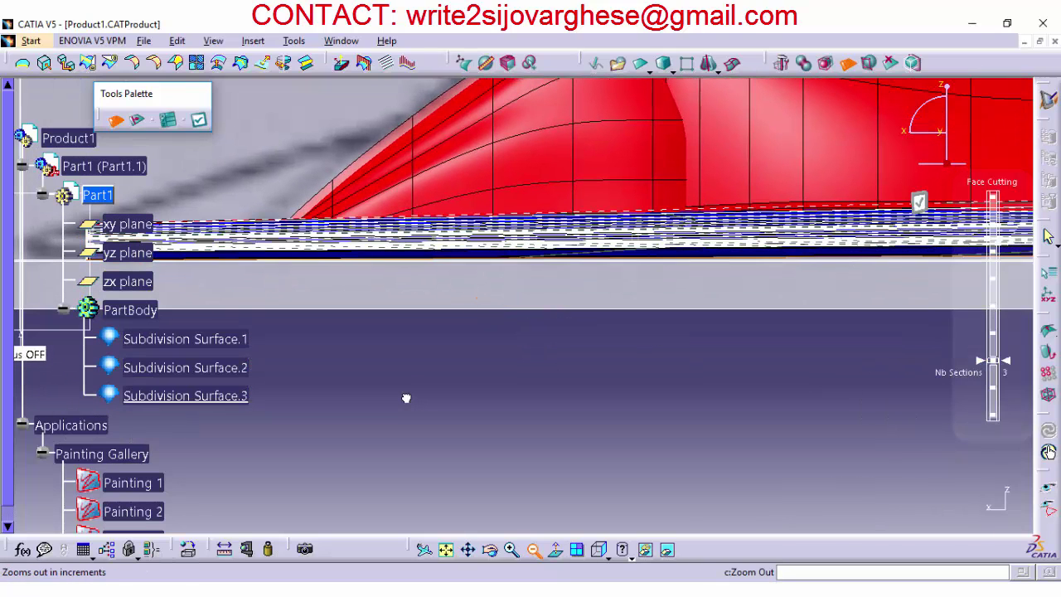
{"action": "left_click", "coordinate": [534, 549]}
{"action": "left_click", "coordinate": [491, 549]}
{"action": "left_click_drag", "start_coordinate": [506, 269], "coordinate": [474, 367]}
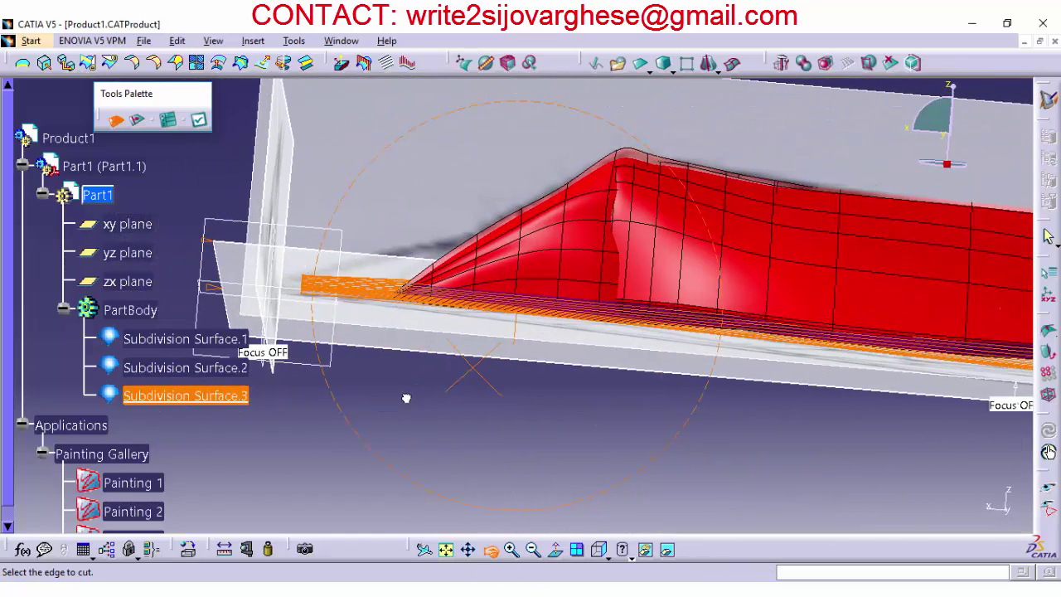
{"action": "key", "text": "Return"}
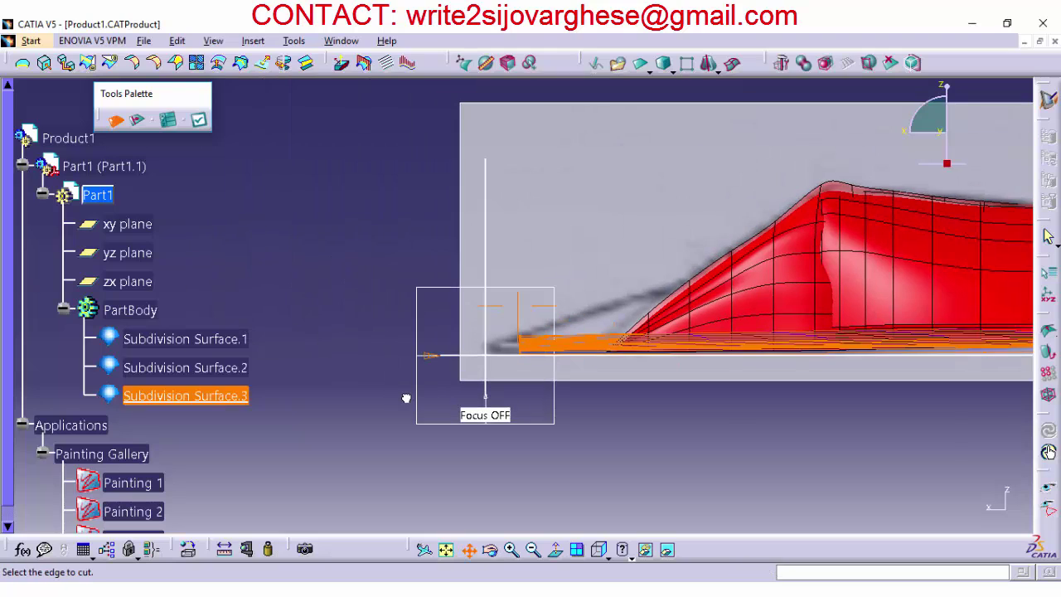
{"action": "key", "text": "Escape"}
{"action": "key", "text": "Escape"}
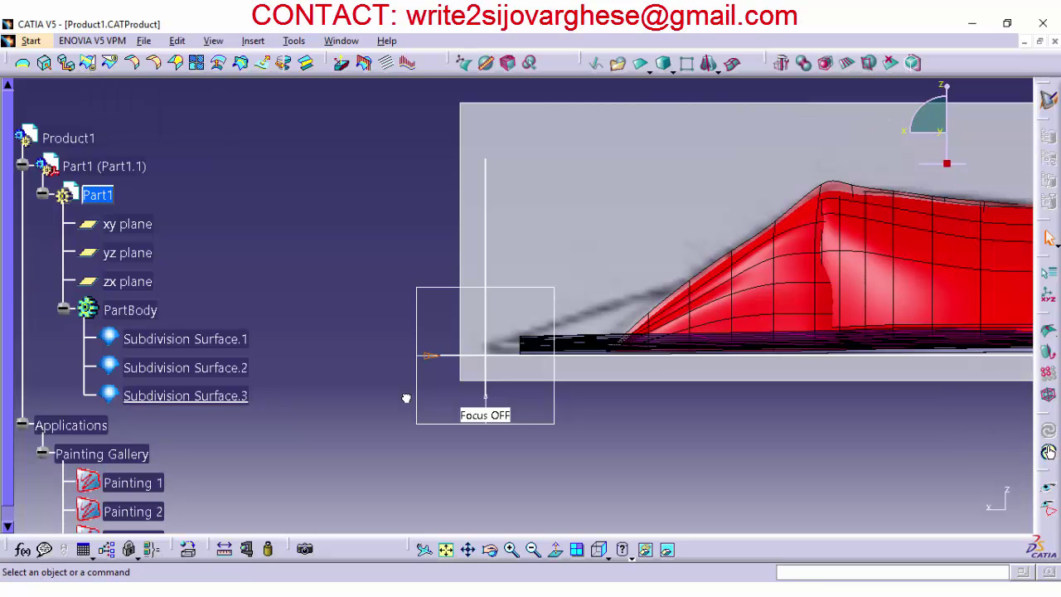
Step: Reopen the wing surface for editing and scale its front vertices vertically with Affinity to thin the nose tip
{"action": "middle_click_drag", "start_coordinate": [406, 398], "coordinate": [406, 398]}
{"action": "left_click", "coordinate": [600, 550]}
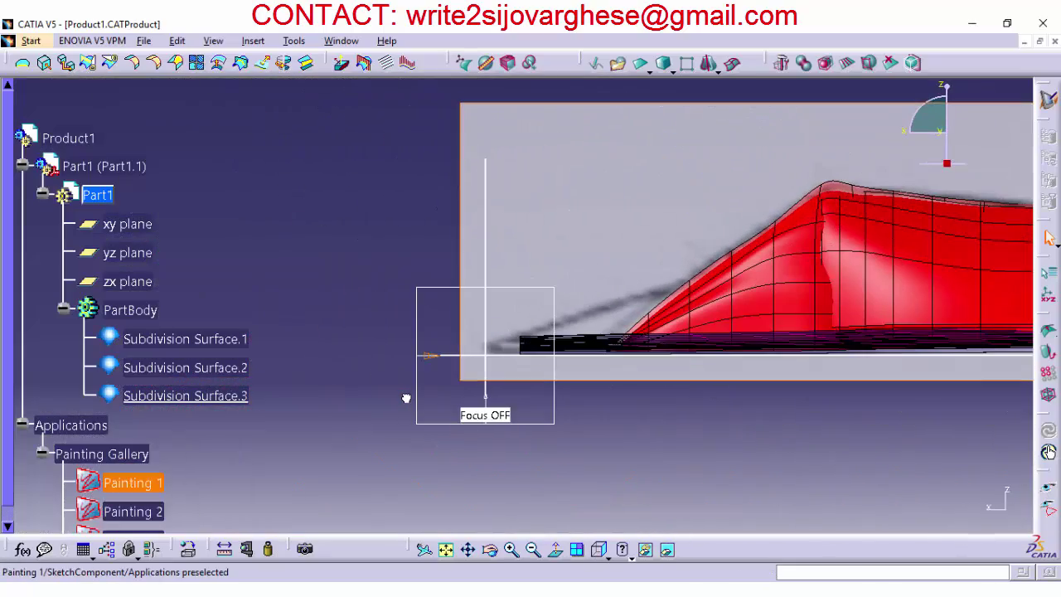
{"action": "double_click", "coordinate": [605, 341]}
{"action": "left_click", "coordinate": [512, 549]}
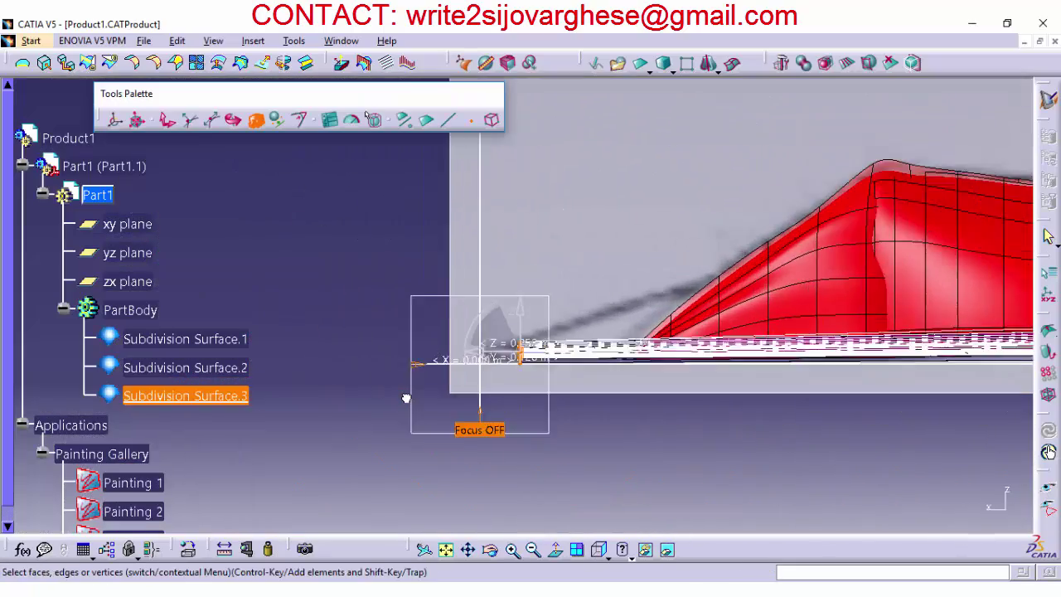
{"action": "left_click", "coordinate": [512, 550]}
{"action": "left_click", "coordinate": [512, 549]}
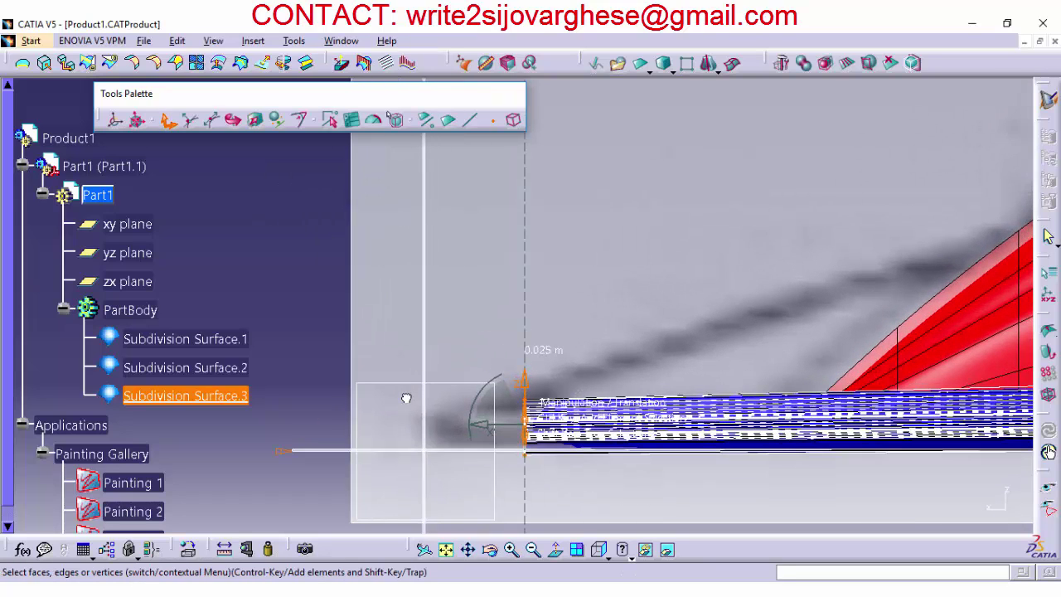
{"action": "left_click", "coordinate": [256, 120]}
{"action": "left_click_drag", "start_coordinate": [524, 378], "coordinate": [525, 389]}
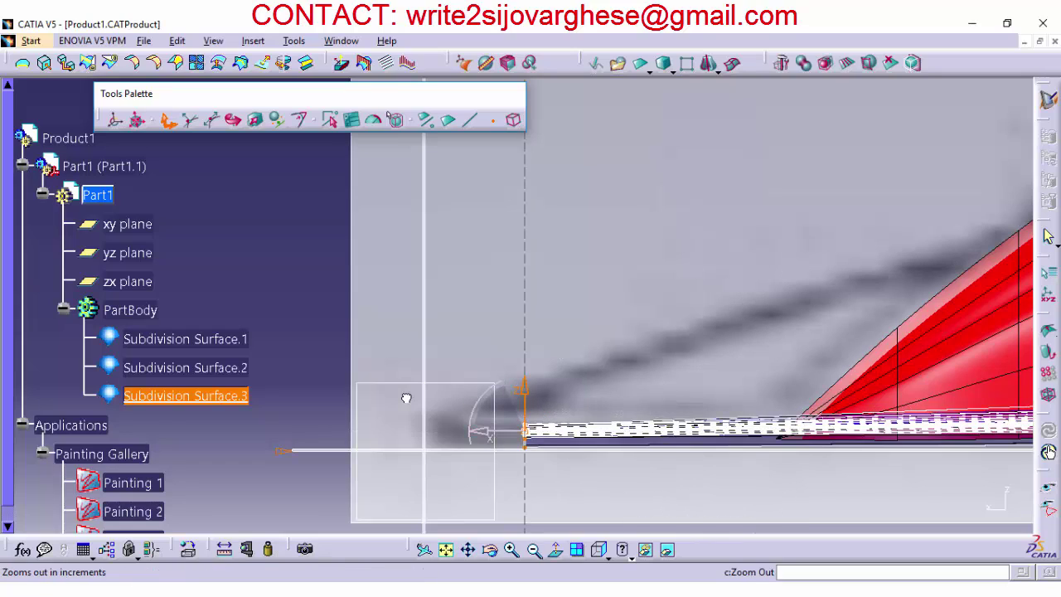
Step: Examine the wing's nose tip from above and in a close-up angled view
{"action": "left_click", "coordinate": [534, 550]}
{"action": "middle_click_drag", "start_coordinate": [406, 398], "coordinate": [514, 332]}
{"action": "left_click", "coordinate": [469, 549]}
{"action": "left_click_drag", "start_coordinate": [700, 398], "coordinate": [406, 203]}
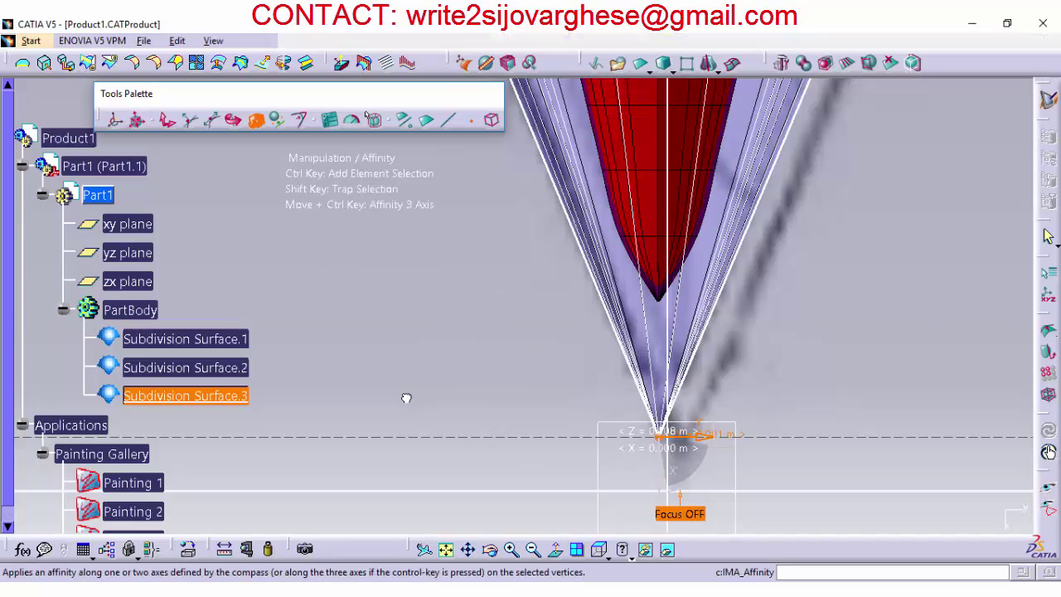
{"action": "left_click", "coordinate": [168, 120]}
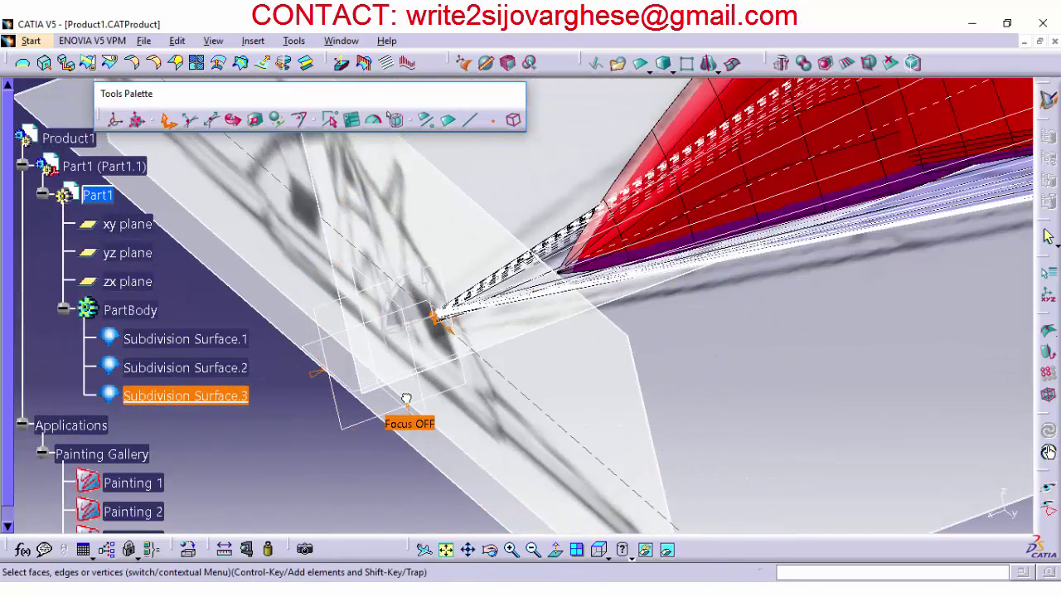
{"action": "left_click", "coordinate": [512, 550]}
{"action": "left_click", "coordinate": [512, 549]}
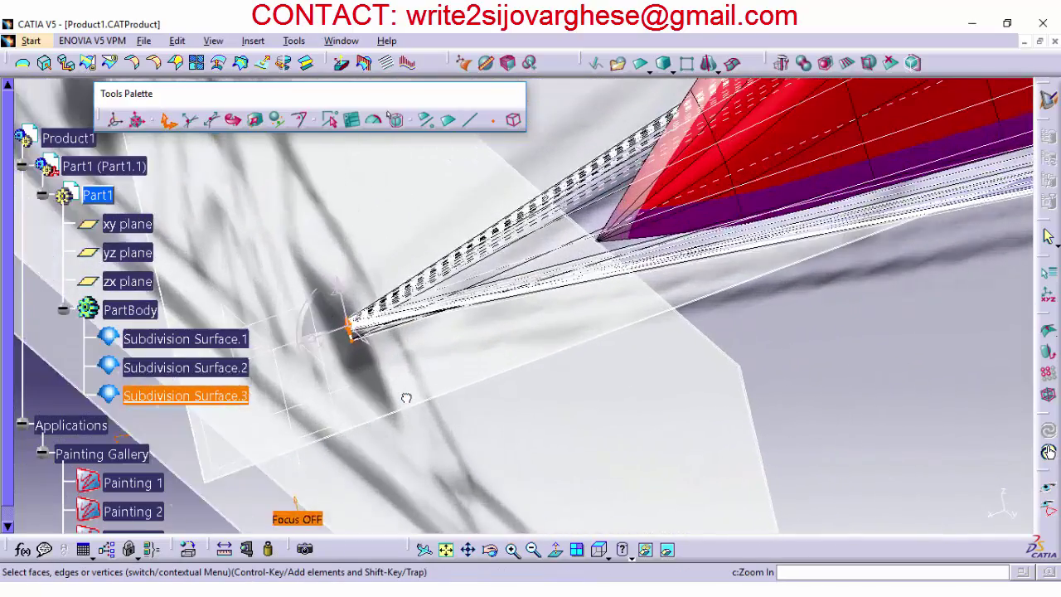
{"action": "left_click", "coordinate": [511, 550]}
{"action": "left_click", "coordinate": [512, 550]}
{"action": "left_click", "coordinate": [469, 549]}
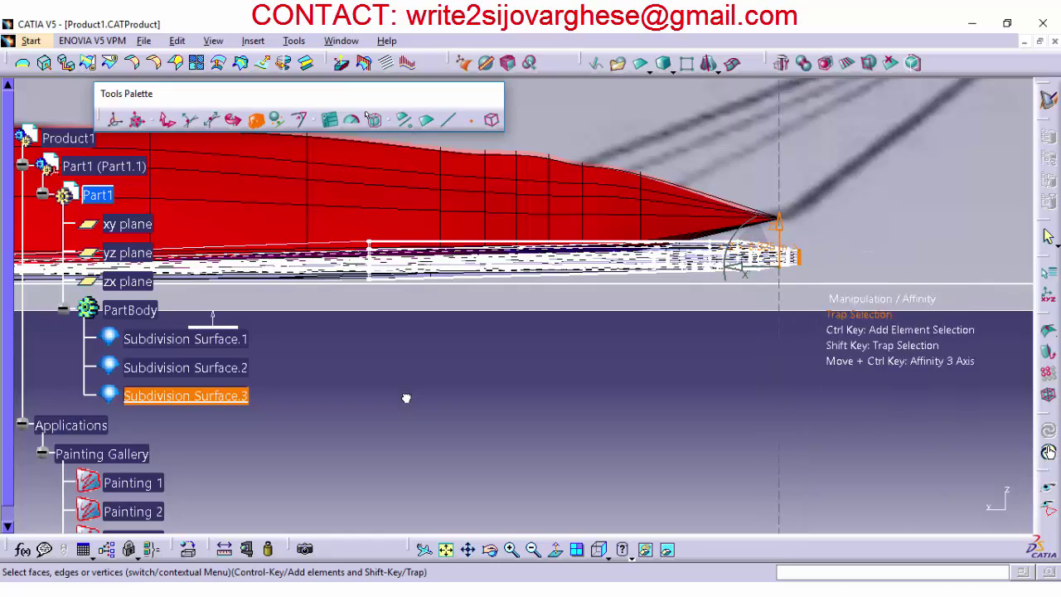
Step: Scale the vertex columns around the negative-Y wing tip and adjoining notch corner vertically to thin the edge, the corner by about 0.45
{"action": "middle_click_drag", "start_coordinate": [406, 398], "coordinate": [406, 398]}
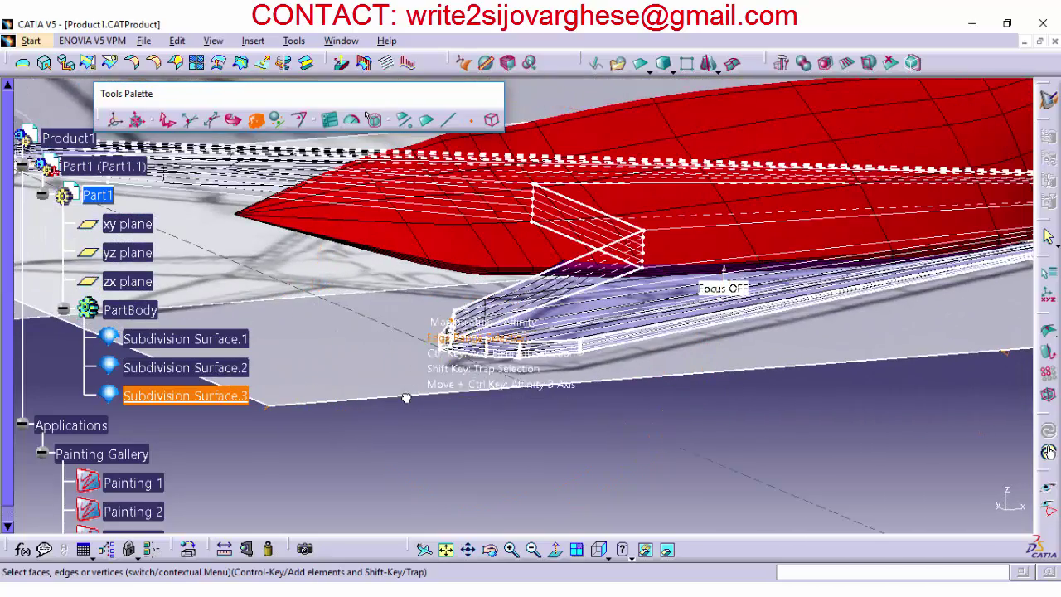
{"action": "mouse_move", "coordinate": [419, 307]}
{"action": "left_mouse_down"}
{"action": "mouse_move", "coordinate": [481, 365]}
{"action": "mouse_move", "coordinate": [445, 381]}
{"action": "mouse_move", "coordinate": [431, 312]}
{"action": "mouse_move", "coordinate": [499, 375]}
{"action": "left_mouse_up"}
{"action": "left_click_drag", "start_coordinate": [487, 300], "coordinate": [536, 371]}
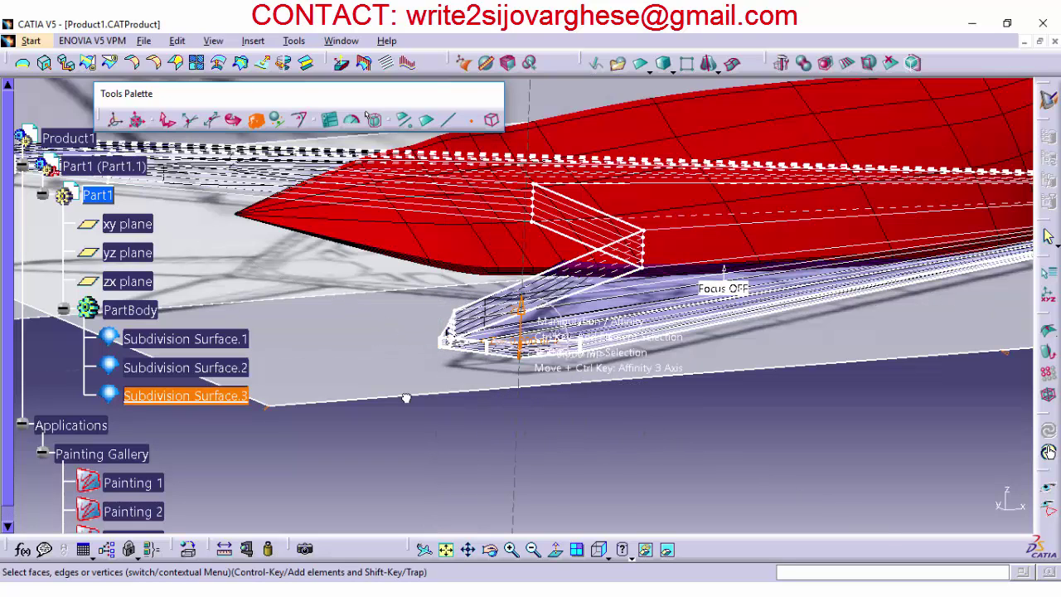
{"action": "left_click_drag", "start_coordinate": [521, 300], "coordinate": [598, 381]}
{"action": "left_click_drag", "start_coordinate": [583, 300], "coordinate": [582, 316]}
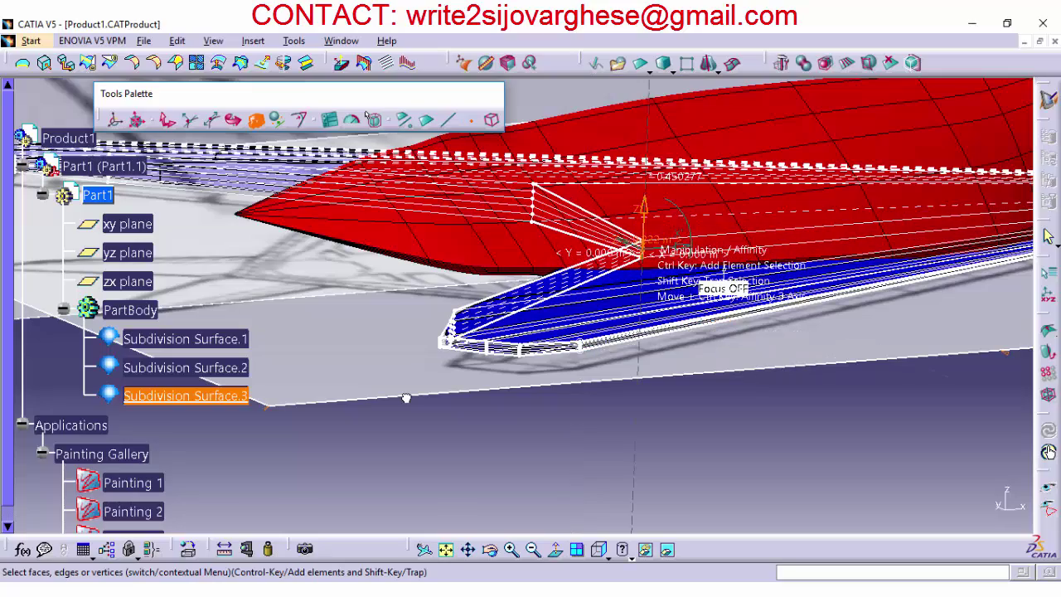
Step: Scale the vertex columns around the positive-Y wing tip vertically to thin its rear edge
{"action": "left_click", "coordinate": [490, 549]}
{"action": "left_click_drag", "start_coordinate": [452, 365], "coordinate": [608, 374]}
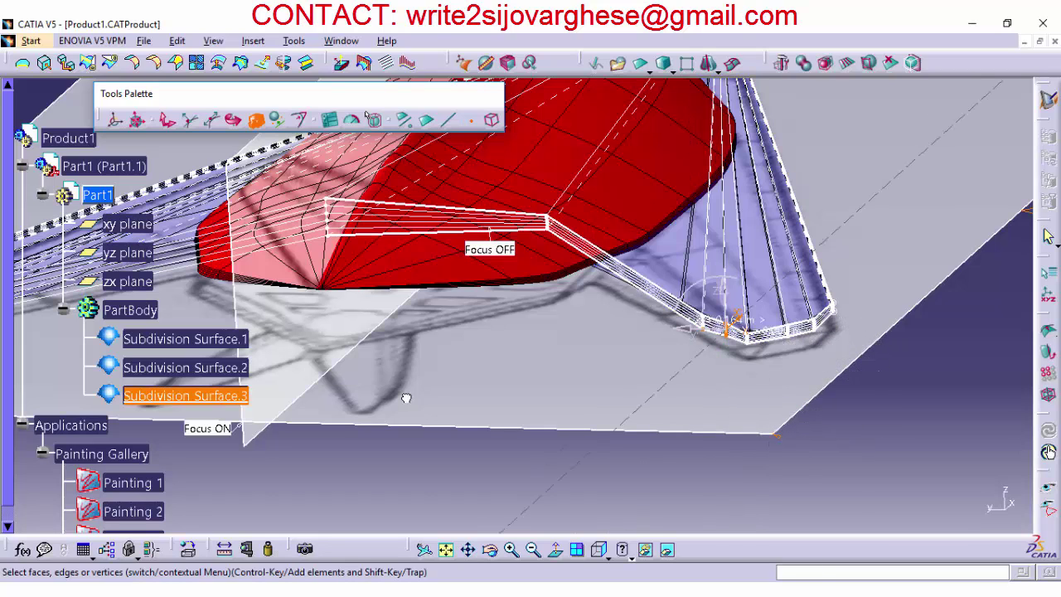
{"action": "left_click", "coordinate": [467, 549]}
{"action": "left_click_drag", "start_coordinate": [407, 398], "coordinate": [886, 432]}
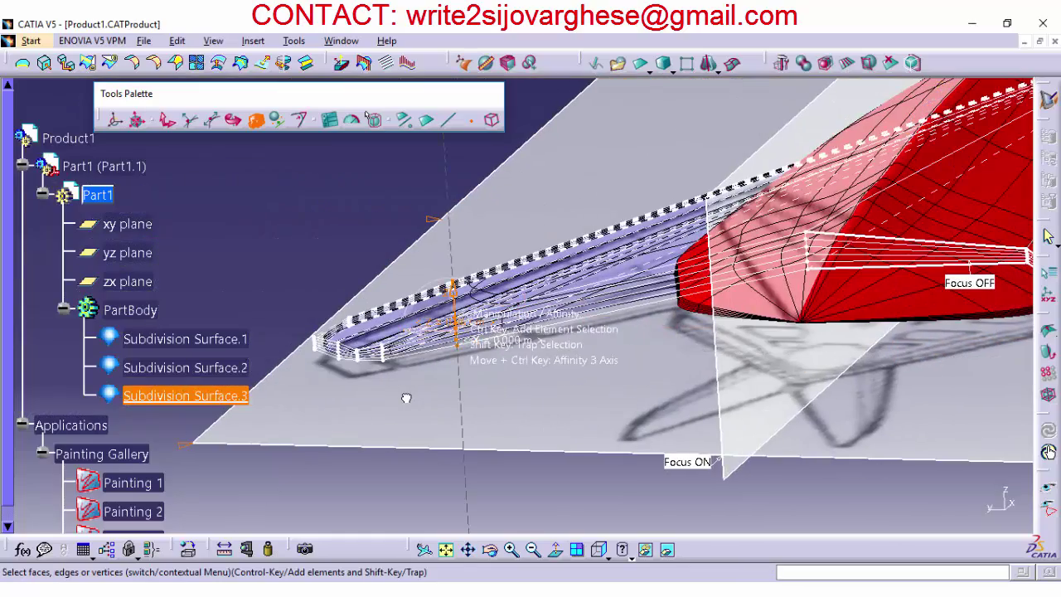
{"action": "mouse_move", "coordinate": [406, 398]}
{"action": "middle_mouse_down"}
{"action": "mouse_move", "coordinate": [481, 415]}
{"action": "mouse_move", "coordinate": [572, 456]}
{"action": "mouse_move", "coordinate": [37, 502]}
{"action": "mouse_move", "coordinate": [662, 339]}
{"action": "middle_mouse_up"}
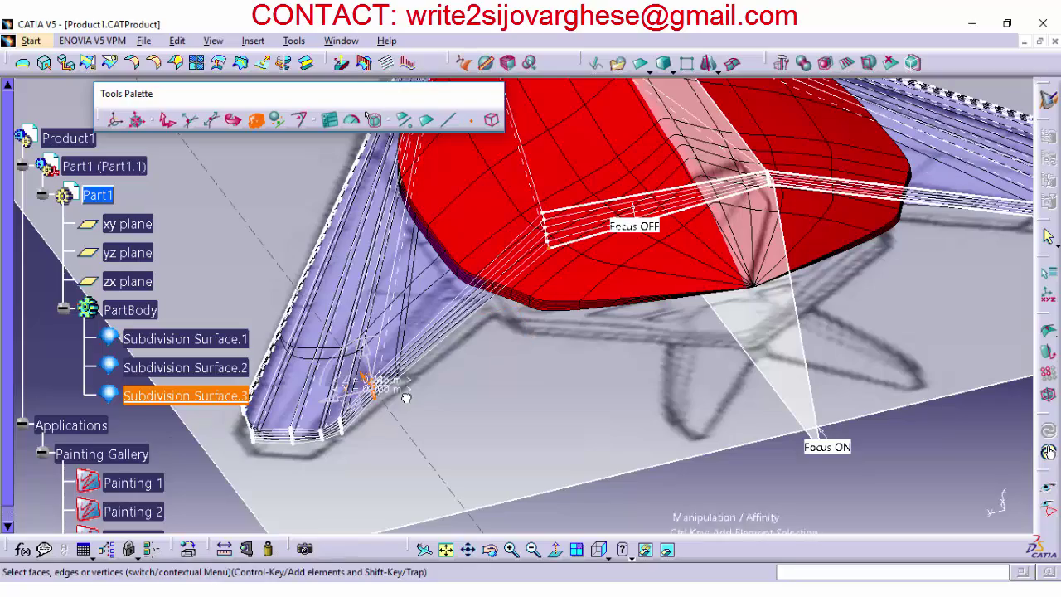
Step: Check the thinned wing from the side and nose, and save the model
{"action": "mouse_move", "coordinate": [406, 398]}
{"action": "middle_mouse_down"}
{"action": "mouse_move", "coordinate": [563, 360]}
{"action": "mouse_move", "coordinate": [663, 386]}
{"action": "middle_mouse_up"}
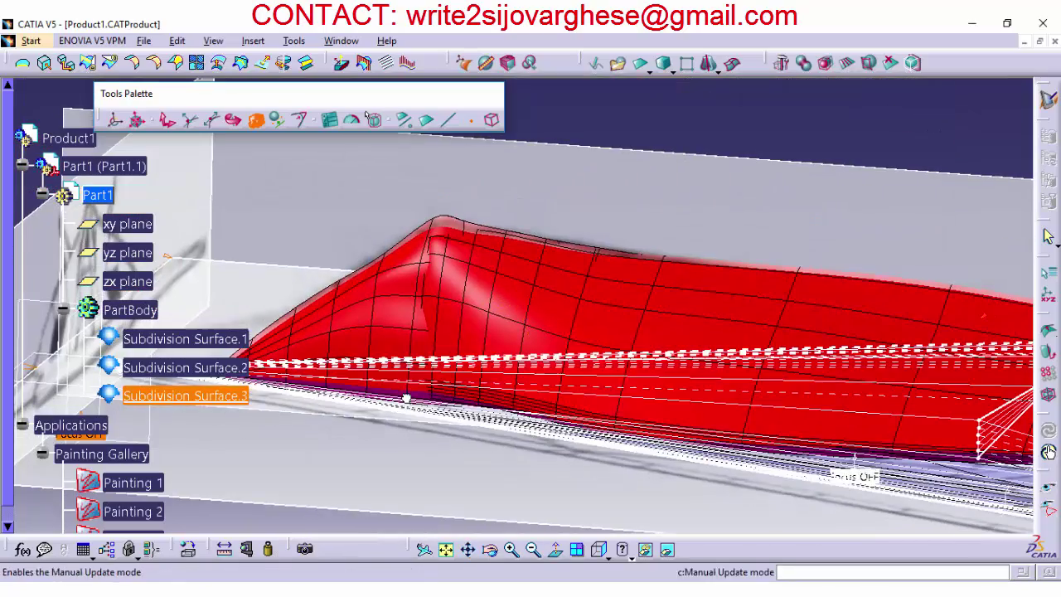
{"action": "mouse_move", "coordinate": [406, 398]}
{"action": "middle_mouse_down"}
{"action": "mouse_move", "coordinate": [365, 332]}
{"action": "mouse_move", "coordinate": [603, 359]}
{"action": "mouse_move", "coordinate": [802, 332]}
{"action": "mouse_move", "coordinate": [771, 340]}
{"action": "middle_mouse_up"}
{"action": "key", "text": "ctrl+s"}
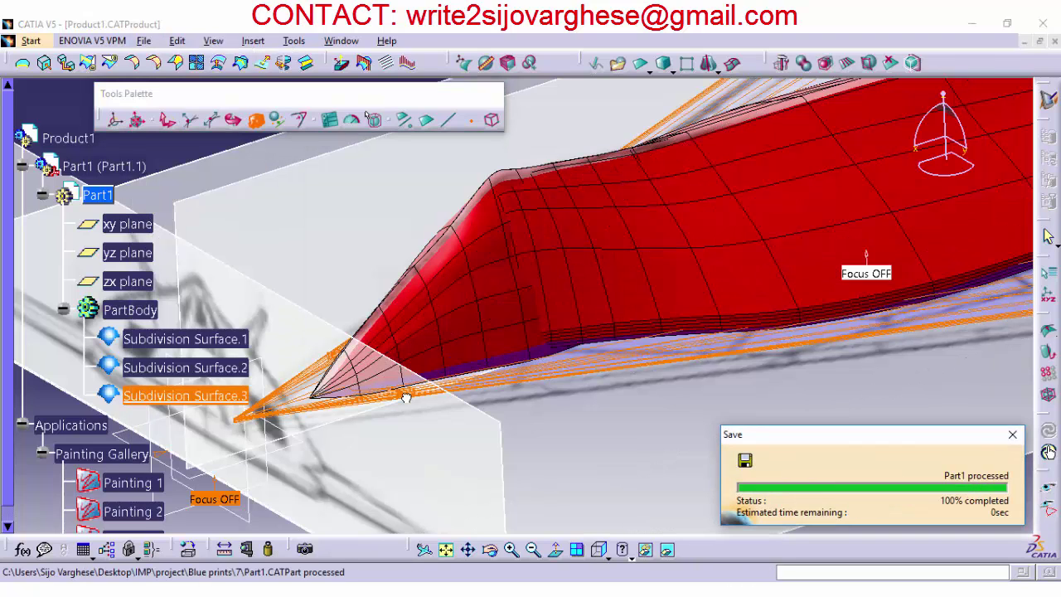
{"action": "middle_click_drag", "start_coordinate": [406, 398], "coordinate": [736, 362]}
Step: Set the fill color of Subdivision Surface.1 to dark grey
{"action": "right_click", "coordinate": [186, 343]}
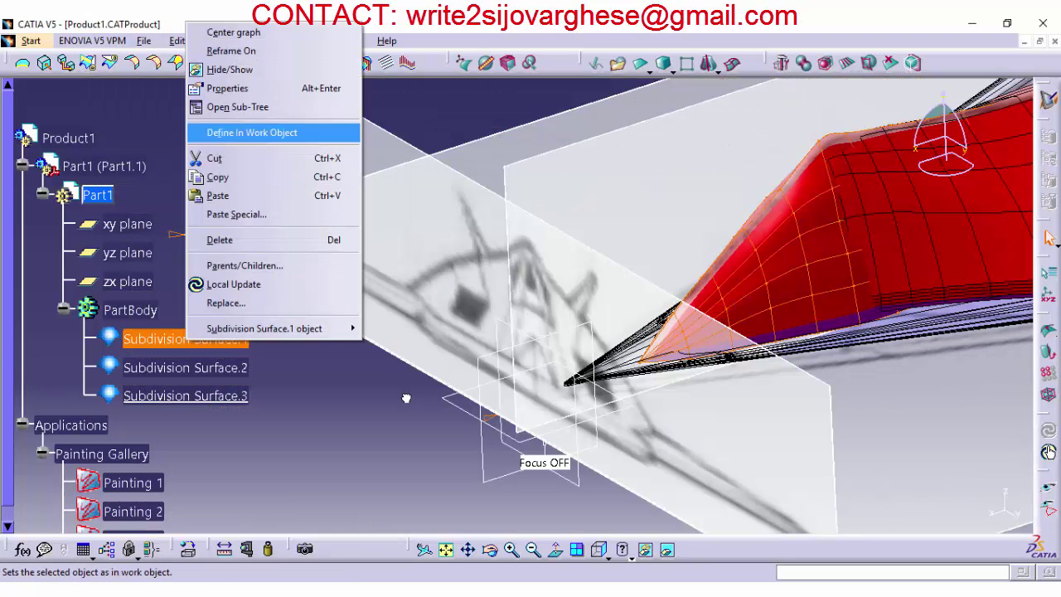
{"action": "left_click", "coordinate": [228, 88]}
{"action": "left_click", "coordinate": [694, 168]}
{"action": "left_click", "coordinate": [650, 244]}
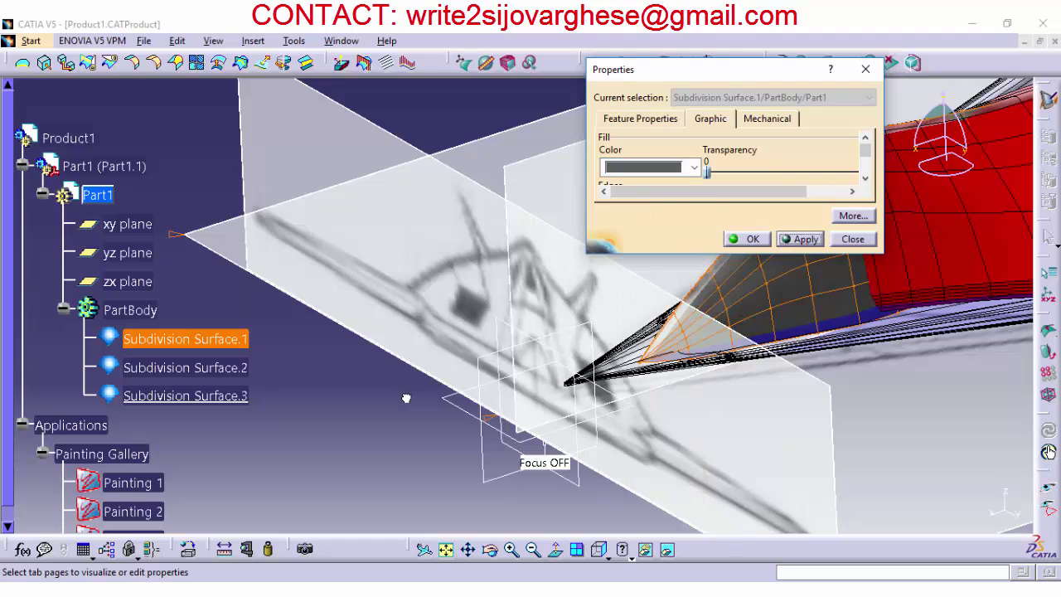
{"action": "left_click", "coordinate": [745, 239]}
Step: Set the fill color of Subdivision Surface.2 to the same dark grey
{"action": "right_click", "coordinate": [184, 367]}
{"action": "left_click", "coordinate": [218, 111]}
{"action": "left_click", "coordinate": [694, 167]}
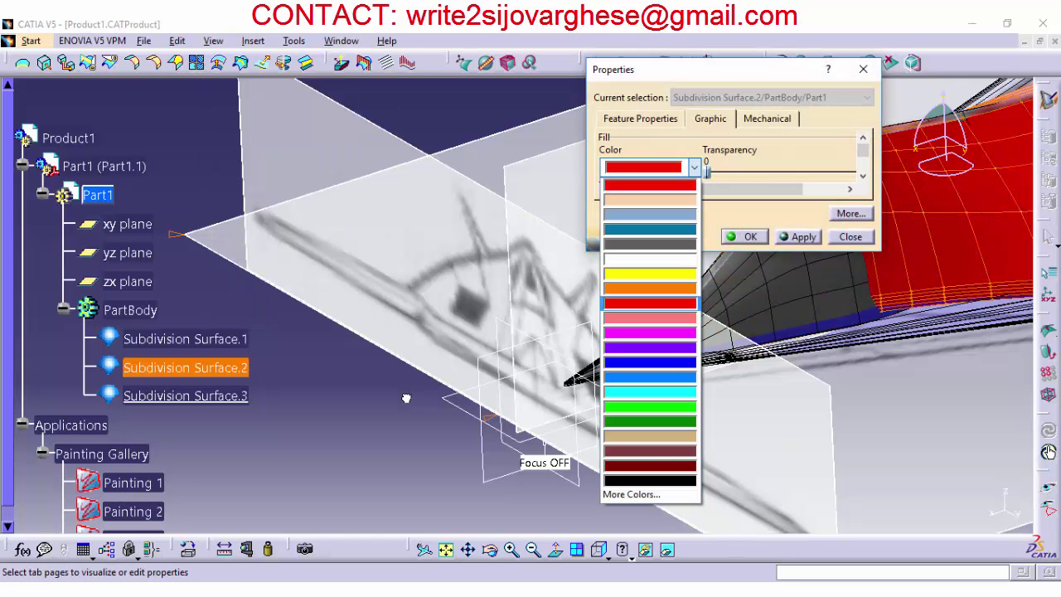
{"action": "left_click", "coordinate": [650, 244]}
{"action": "left_click", "coordinate": [798, 237]}
{"action": "left_click", "coordinate": [745, 238]}
Step: Set the fill color of the wing, Subdivision Surface.3, to the same dark grey
{"action": "right_click", "coordinate": [185, 396]}
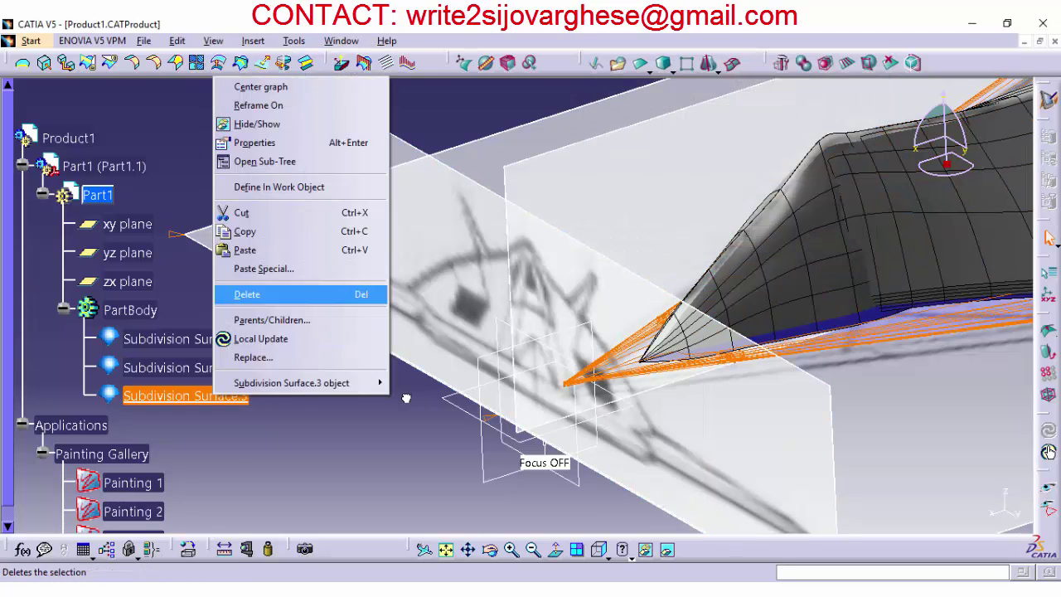
{"action": "left_click", "coordinate": [256, 141]}
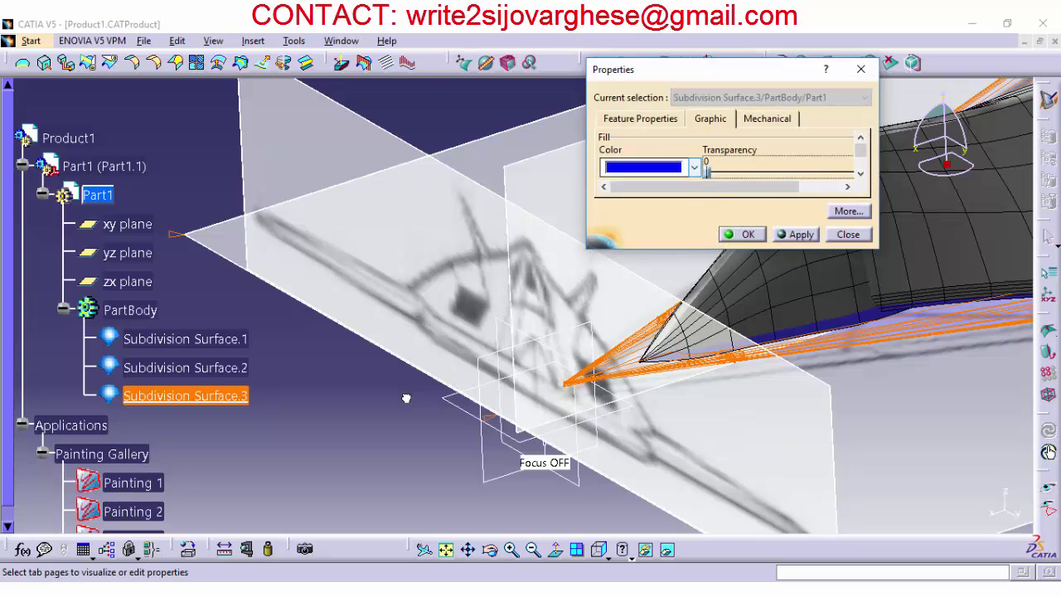
{"action": "left_click", "coordinate": [695, 167]}
{"action": "left_click", "coordinate": [650, 244]}
{"action": "left_click", "coordinate": [742, 235]}
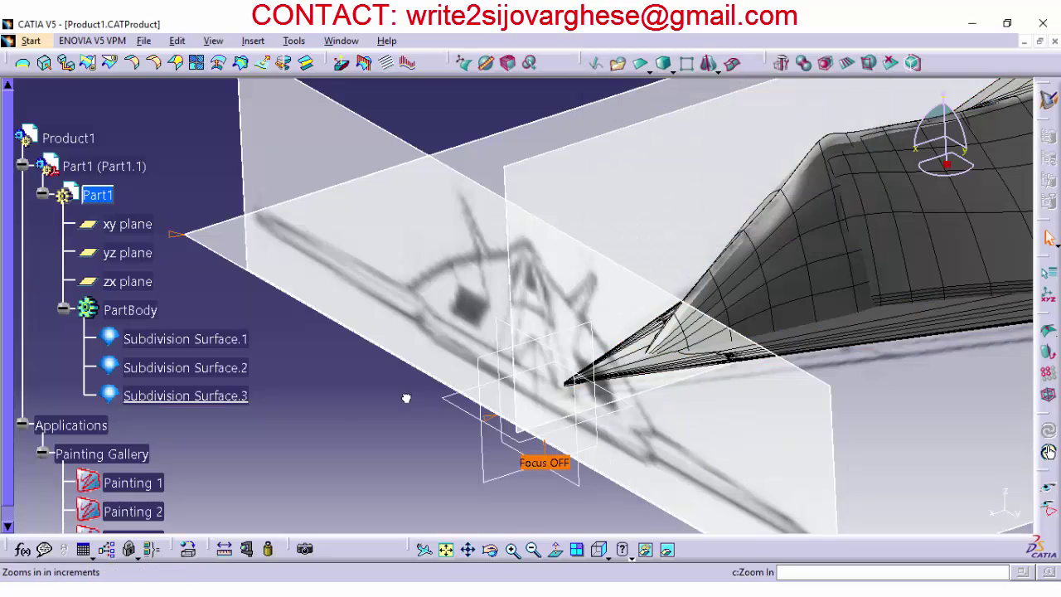
Step: Save the model and add a box primitive as a new subdivision surface in the front view
{"action": "mouse_move", "coordinate": [406, 398]}
{"action": "middle_mouse_down"}
{"action": "mouse_move", "coordinate": [332, 356]}
{"action": "mouse_move", "coordinate": [398, 406]}
{"action": "mouse_move", "coordinate": [489, 431]}
{"action": "mouse_move", "coordinate": [456, 423]}
{"action": "middle_mouse_up"}
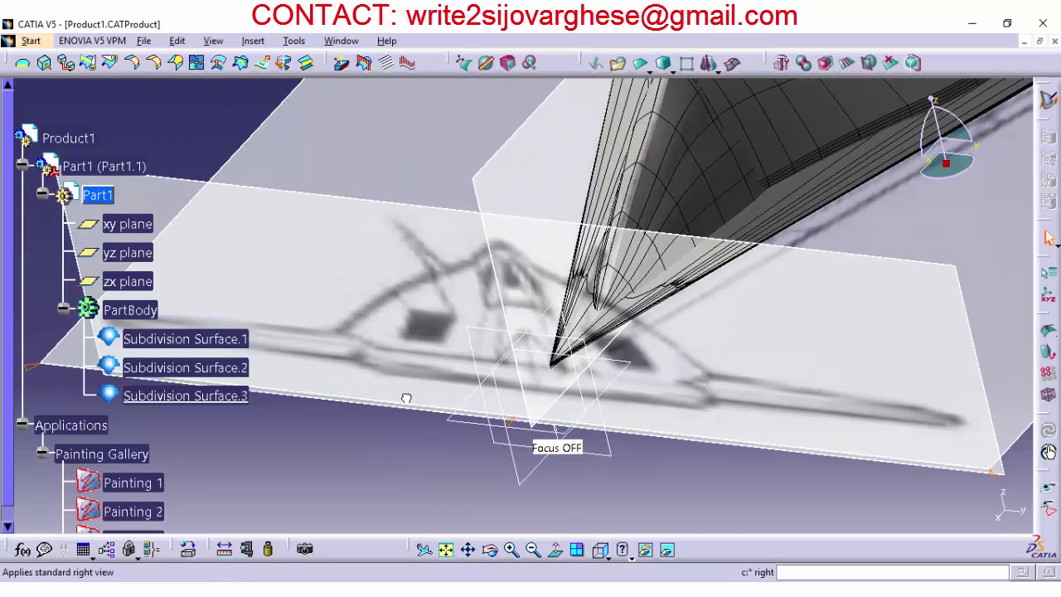
{"action": "left_click", "coordinate": [608, 557]}
{"action": "left_click", "coordinate": [623, 437]}
{"action": "left_click", "coordinate": [143, 41]}
{"action": "left_click", "coordinate": [169, 97]}
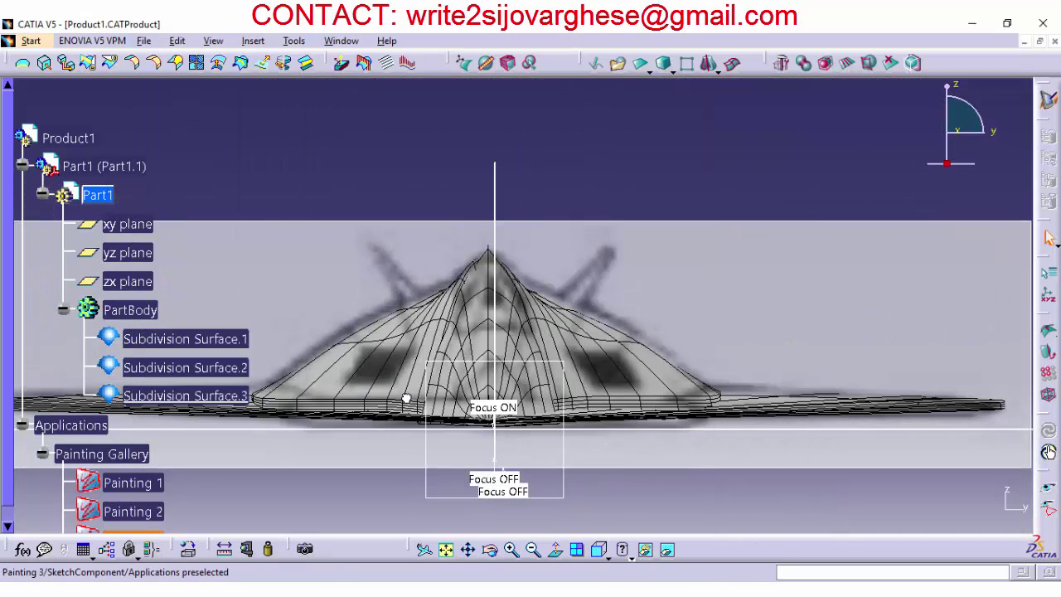
{"action": "left_click", "coordinate": [685, 137]}
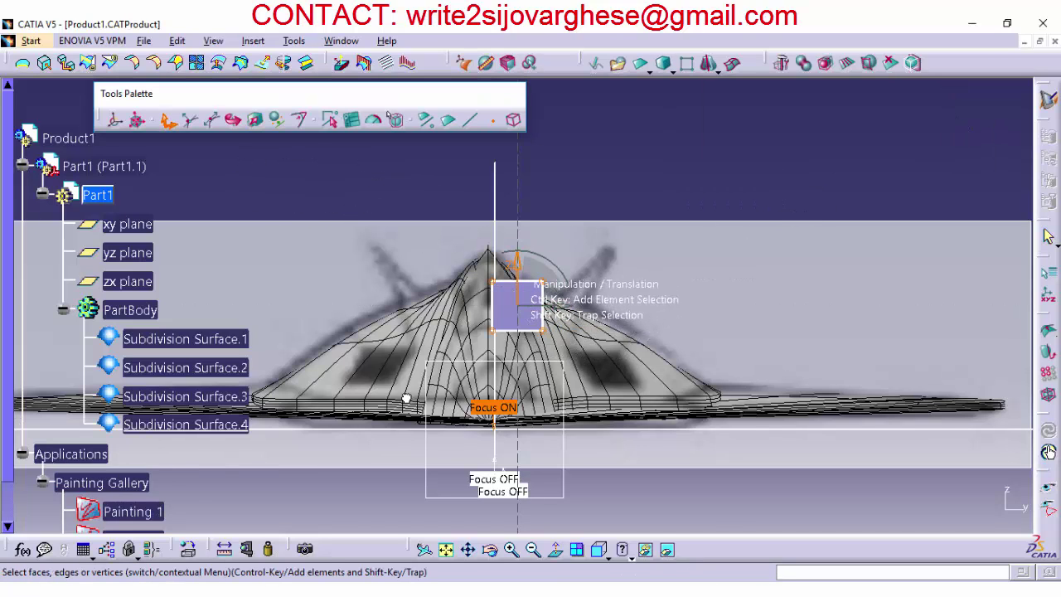
Step: Lower the new box to the wing's level and centre it on the aircraft's symmetry line in the front view
{"action": "left_click_drag", "start_coordinate": [516, 263], "coordinate": [516, 351]}
{"action": "middle_click_drag", "start_coordinate": [515, 351], "coordinate": [516, 286]}
{"action": "middle_click_drag", "start_coordinate": [518, 440], "coordinate": [628, 245]}
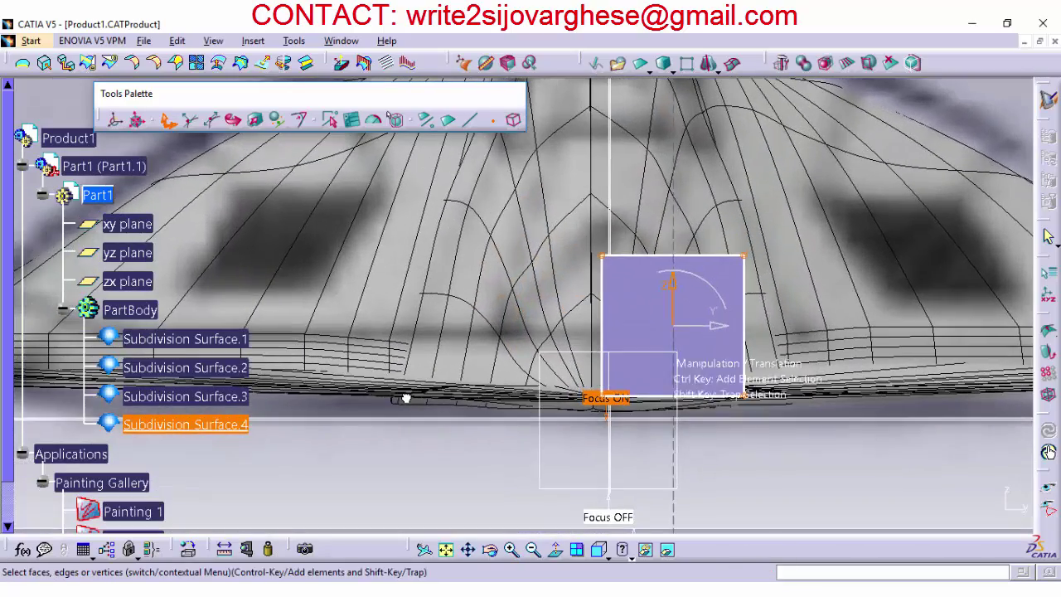
{"action": "left_click_drag", "start_coordinate": [717, 326], "coordinate": [633, 325]}
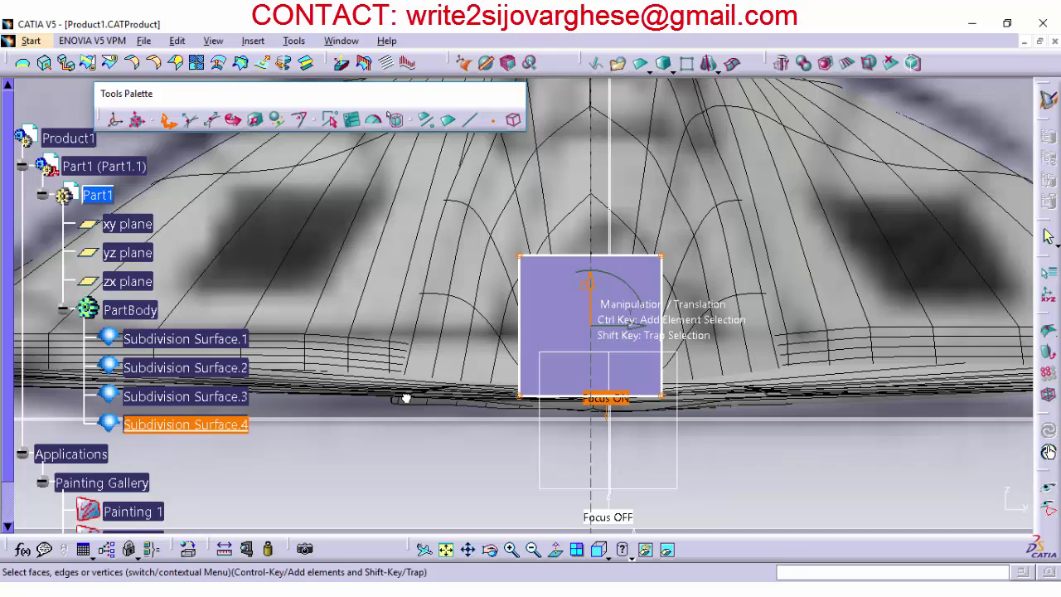
{"action": "left_click_drag", "start_coordinate": [590, 324], "coordinate": [590, 326]}
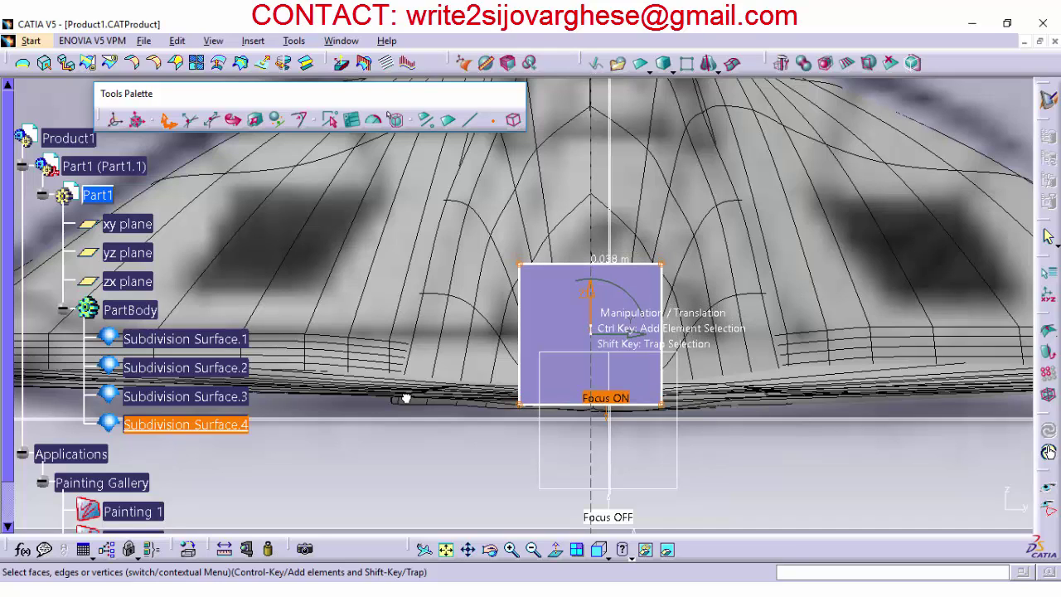
{"action": "left_click_drag", "start_coordinate": [590, 322], "coordinate": [591, 320]}
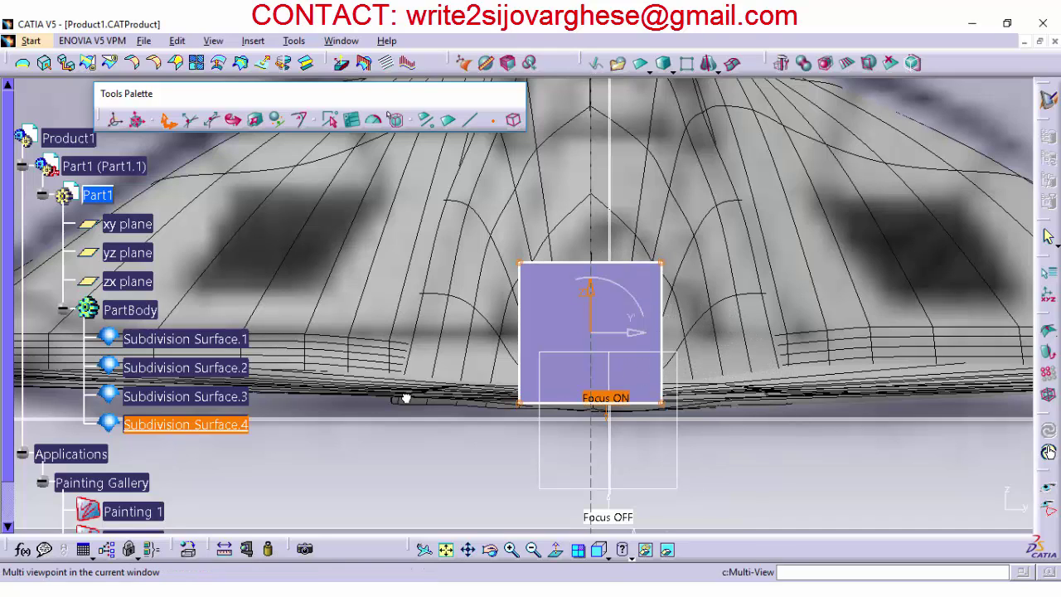
Step: Move the box rearward about 1.2 m in the side view to line up with the wing's nose tip
{"action": "left_click", "coordinate": [608, 558]}
{"action": "left_click", "coordinate": [620, 505]}
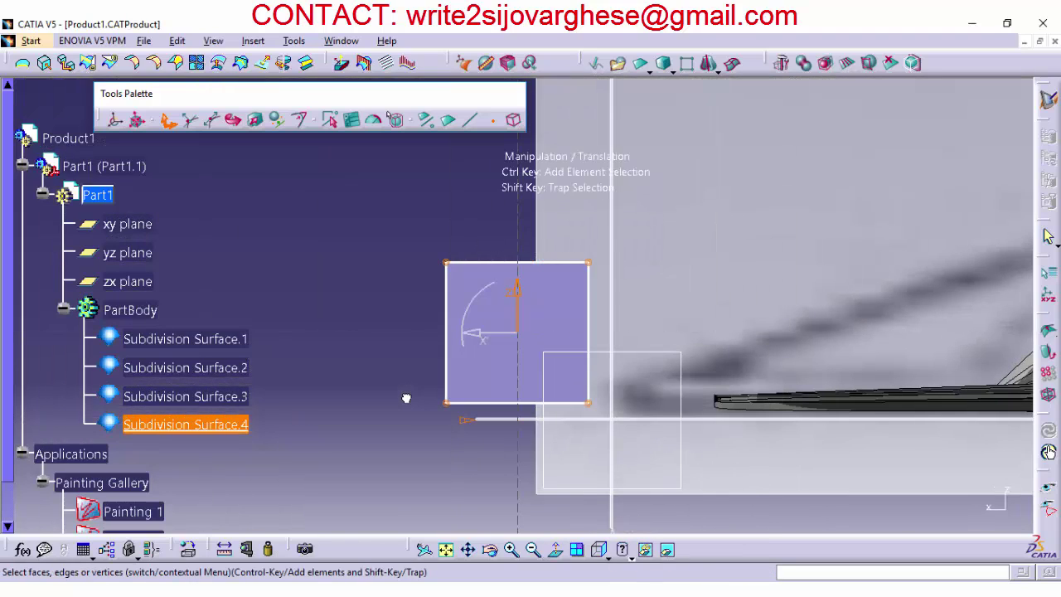
{"action": "left_click_drag", "start_coordinate": [476, 334], "coordinate": [748, 341]}
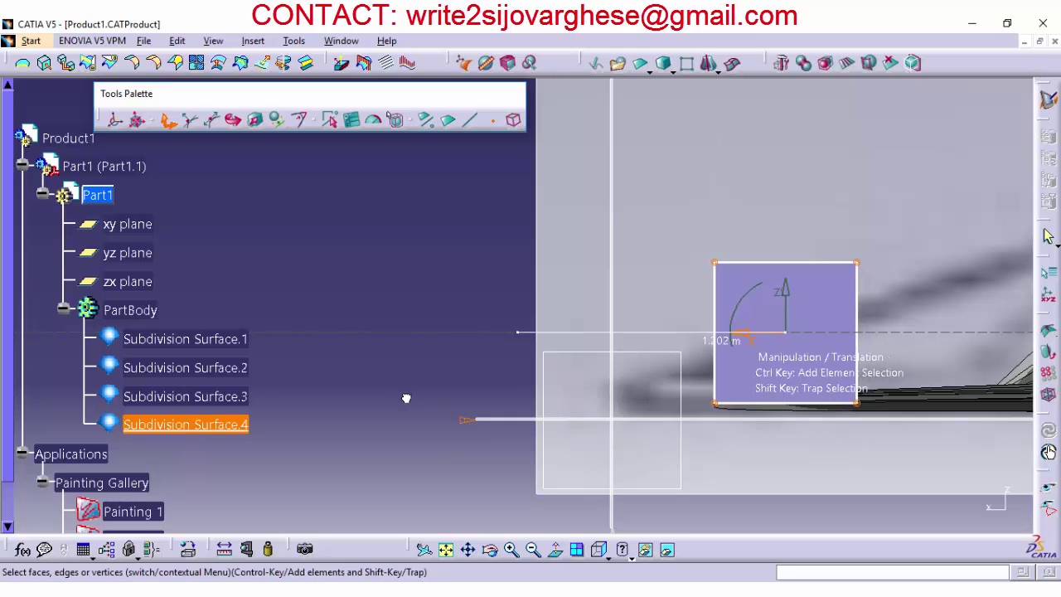
Step: Stretch the box rearward by moving its rear upper edge up onto the body and its rear lower edge back along the wing
{"action": "middle_click_drag", "start_coordinate": [780, 377], "coordinate": [407, 398]}
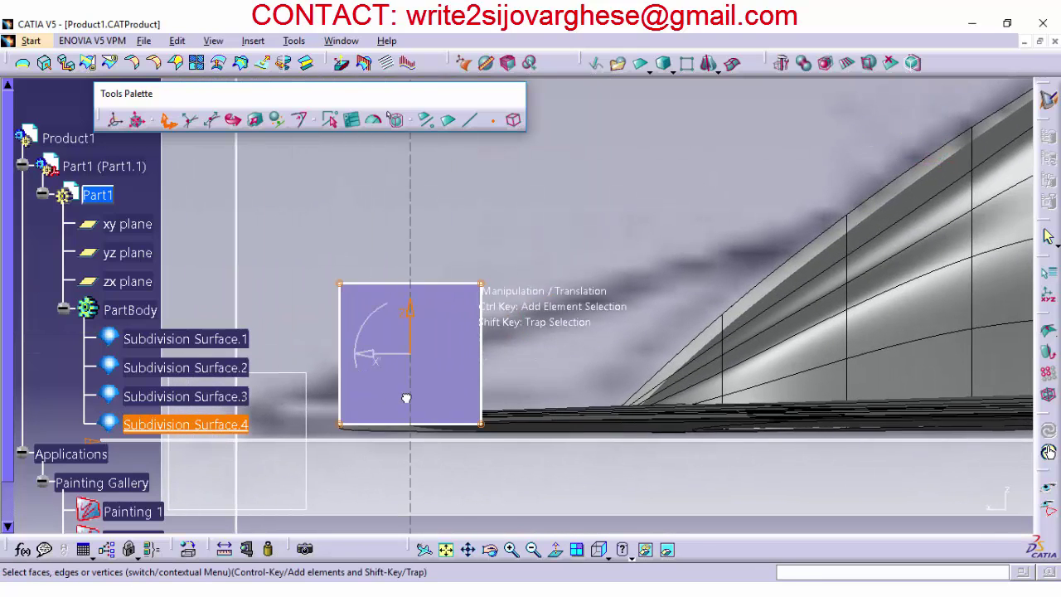
{"action": "mouse_move", "coordinate": [431, 283]}
{"action": "left_mouse_down"}
{"action": "mouse_move", "coordinate": [845, 263]}
{"action": "mouse_move", "coordinate": [896, 174]}
{"action": "left_mouse_up"}
{"action": "left_click_drag", "start_coordinate": [844, 214], "coordinate": [931, 214]}
{"action": "left_click", "coordinate": [481, 423]}
{"action": "left_click_drag", "start_coordinate": [481, 424], "coordinate": [794, 423]}
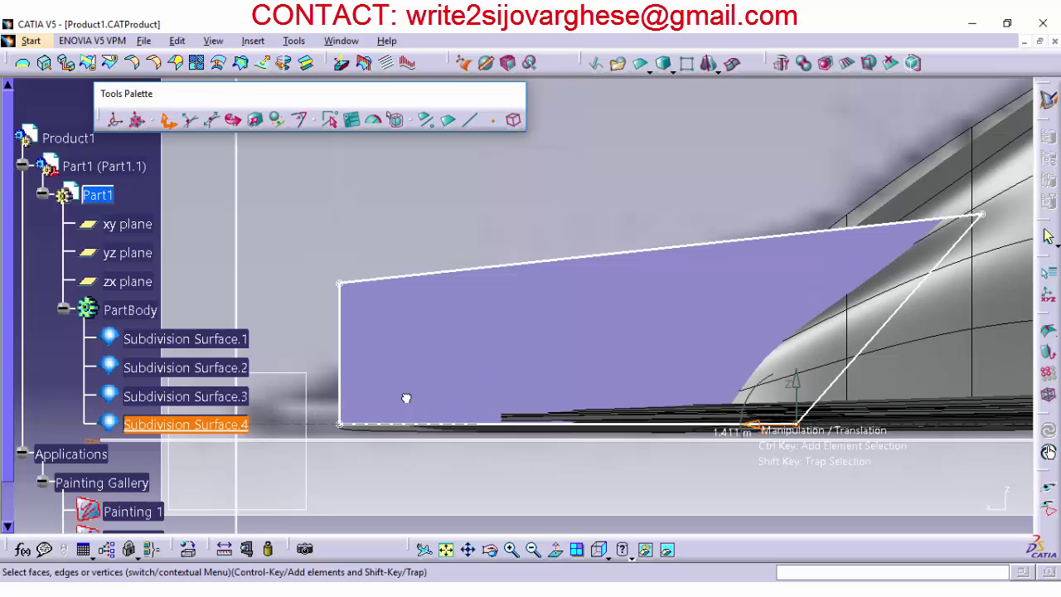
Step: Lower the box's front upper edge to the wing's nose and raise the rear upper edge toward the blueprint's sloping nose outline
{"action": "left_click", "coordinate": [339, 284]}
{"action": "mouse_move", "coordinate": [339, 245]}
{"action": "left_mouse_down"}
{"action": "mouse_move", "coordinate": [339, 385]}
{"action": "mouse_move", "coordinate": [339, 375]}
{"action": "left_mouse_up"}
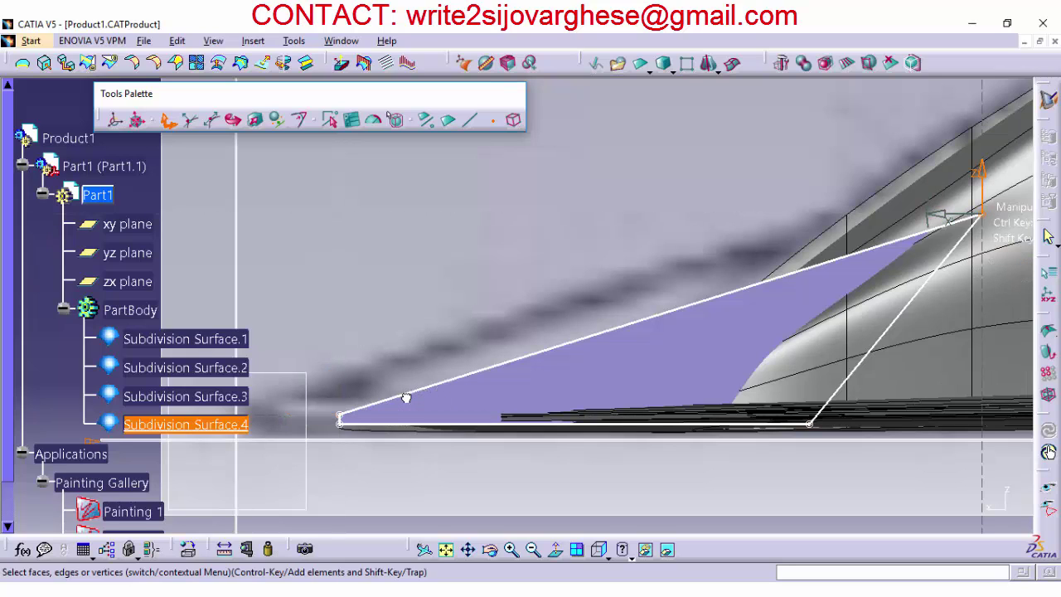
{"action": "left_click_drag", "start_coordinate": [979, 170], "coordinate": [980, 120]}
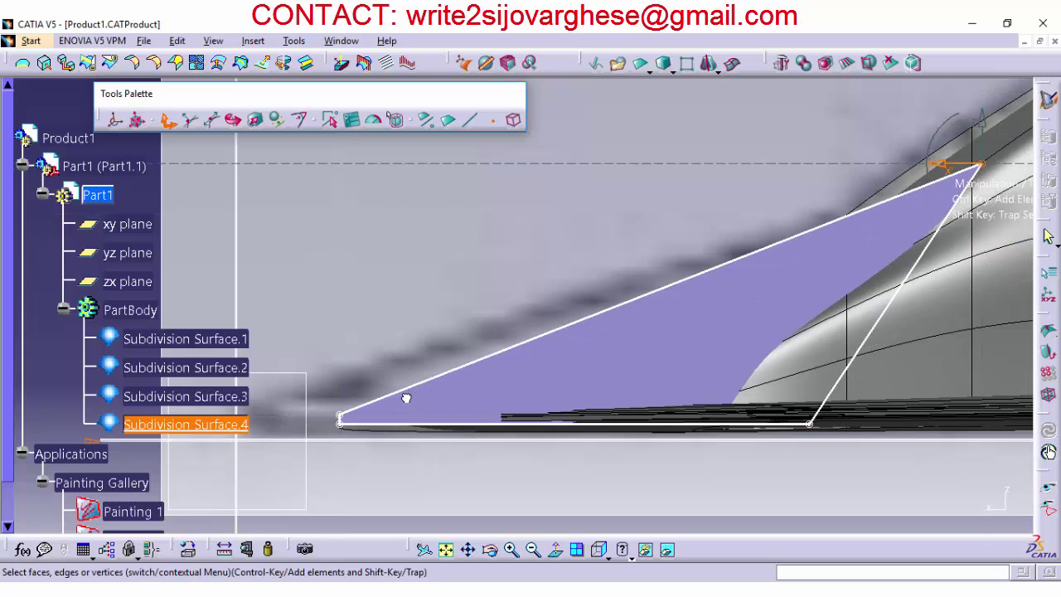
{"action": "mouse_move", "coordinate": [941, 163]}
{"action": "left_mouse_down"}
{"action": "mouse_move", "coordinate": [1028, 163]}
{"action": "mouse_move", "coordinate": [1018, 163]}
{"action": "left_mouse_up"}
{"action": "middle_click_drag", "start_coordinate": [1018, 163], "coordinate": [697, 282]}
{"action": "left_click_drag", "start_coordinate": [698, 247], "coordinate": [699, 218]}
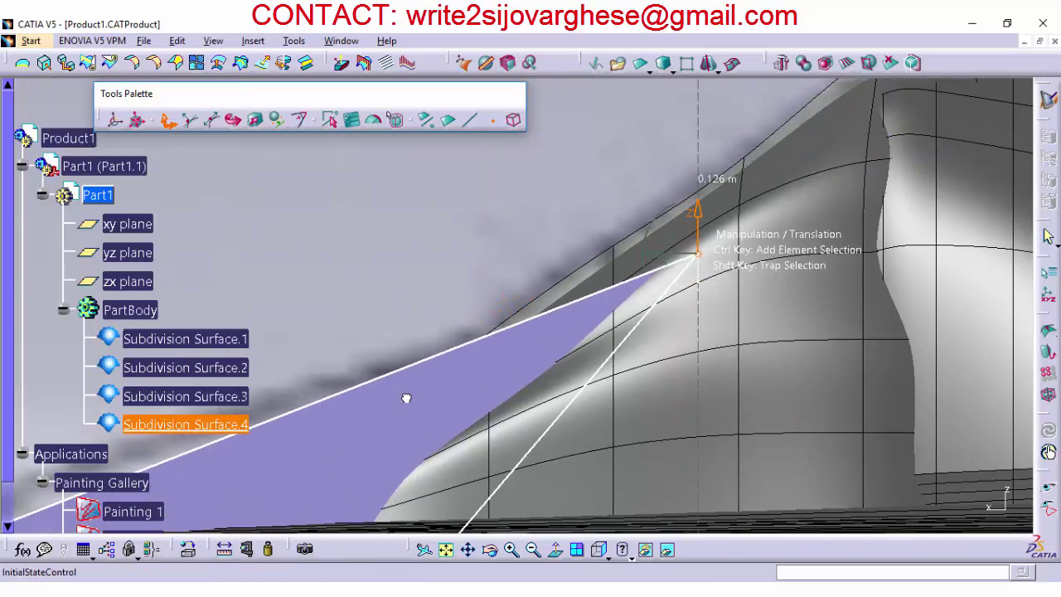
Step: Scale the box's front face to a width of about 0.006 m in the top view, tapering it to the wing's nose tip
{"action": "left_click", "coordinate": [534, 550]}
{"action": "left_click", "coordinate": [534, 550]}
{"action": "left_click", "coordinate": [491, 549]}
{"action": "mouse_move", "coordinate": [406, 398]}
{"action": "left_mouse_down"}
{"action": "mouse_move", "coordinate": [502, 398]}
{"action": "mouse_move", "coordinate": [530, 497]}
{"action": "mouse_move", "coordinate": [487, 447]}
{"action": "left_mouse_up"}
{"action": "left_click", "coordinate": [609, 558]}
{"action": "left_click", "coordinate": [620, 524]}
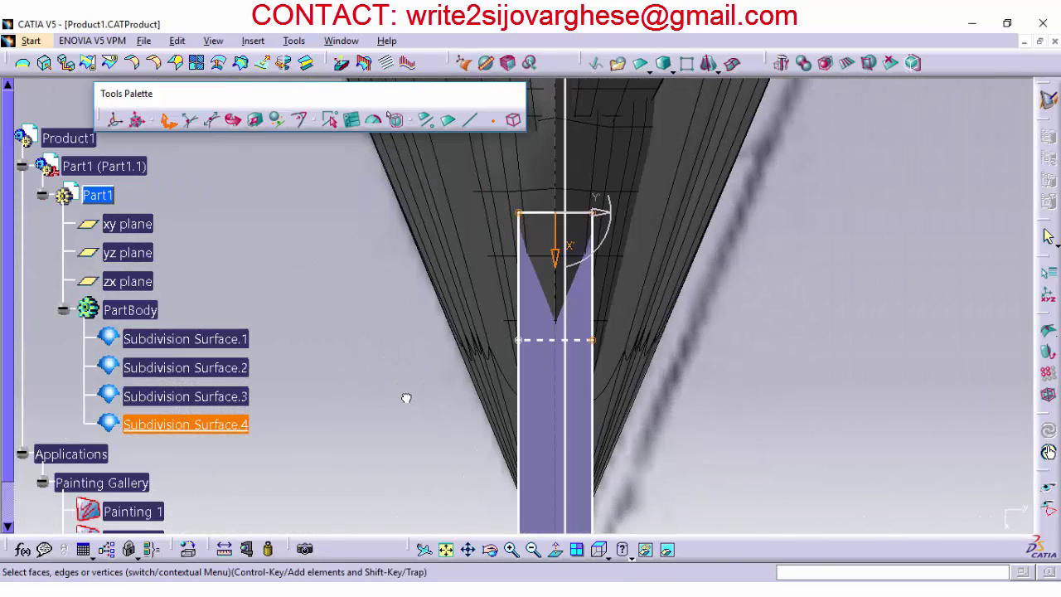
{"action": "middle_click_drag", "start_coordinate": [572, 398], "coordinate": [599, 291]}
{"action": "middle_click_drag", "start_coordinate": [584, 478], "coordinate": [590, 381]}
{"action": "left_click", "coordinate": [590, 381]}
{"action": "left_click", "coordinate": [257, 120]}
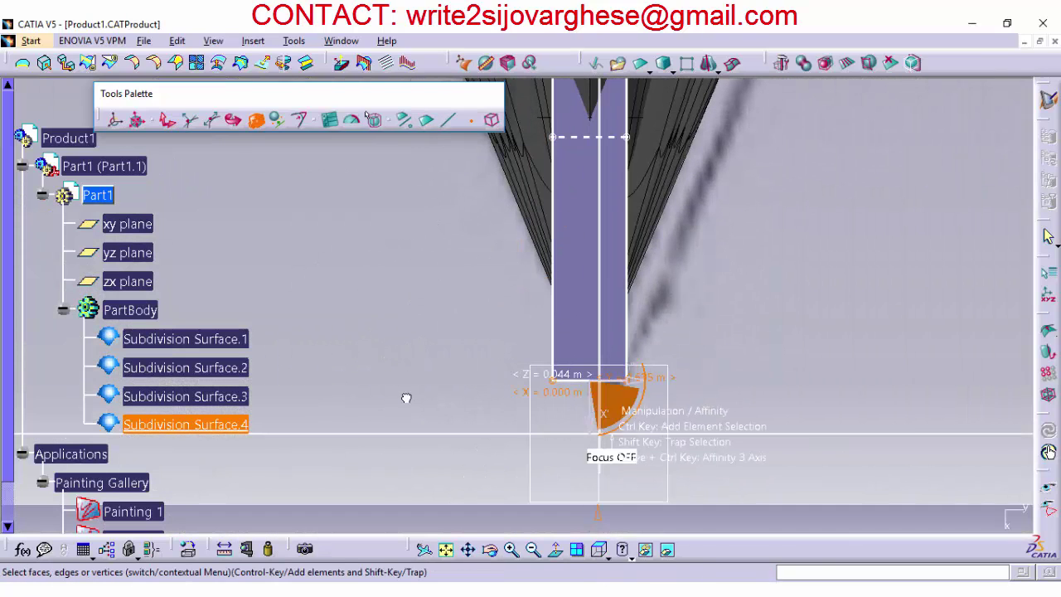
{"action": "left_click_drag", "start_coordinate": [634, 380], "coordinate": [531, 377]}
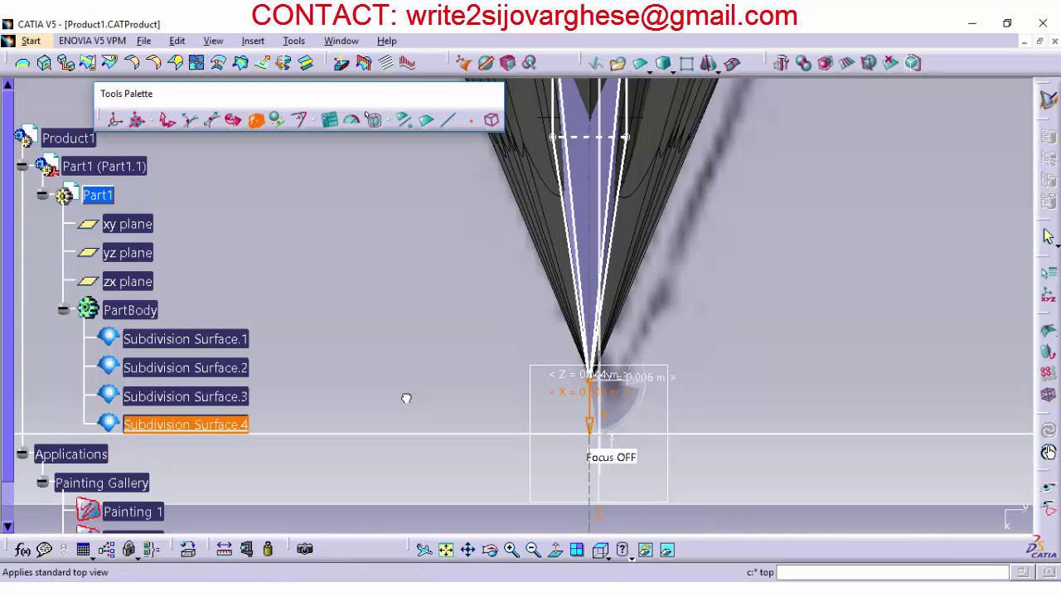
Step: Scale the box's front face to a height of about 0.03 m in the side view to match the wing's nose
{"action": "left_click", "coordinate": [623, 503]}
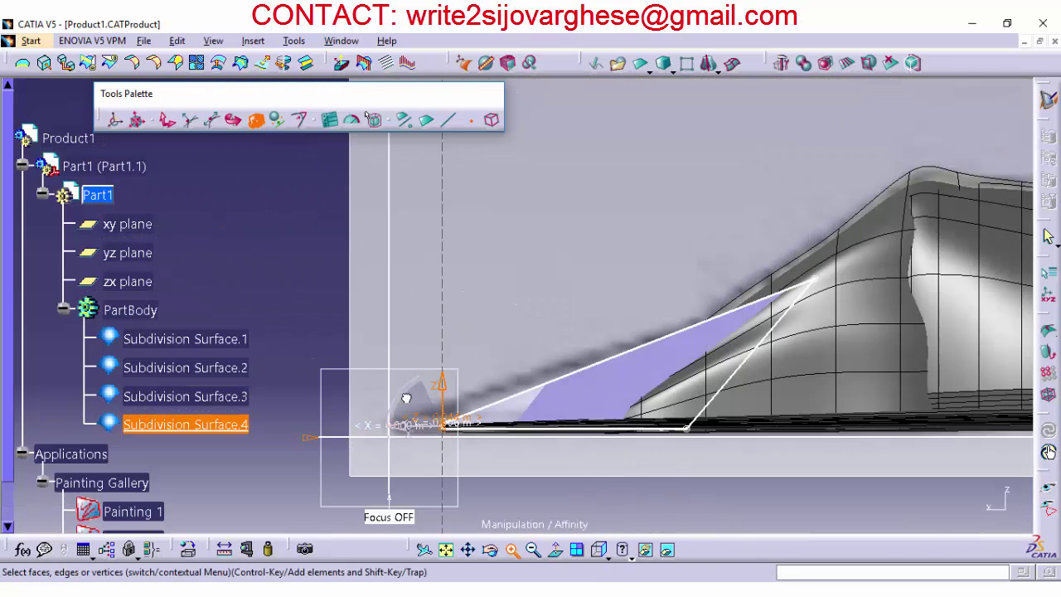
{"action": "left_click", "coordinate": [512, 550]}
{"action": "left_click", "coordinate": [512, 549]}
{"action": "left_click", "coordinate": [512, 550]}
{"action": "middle_click_drag", "start_coordinate": [489, 498], "coordinate": [708, 384]}
{"action": "left_click", "coordinate": [513, 550]}
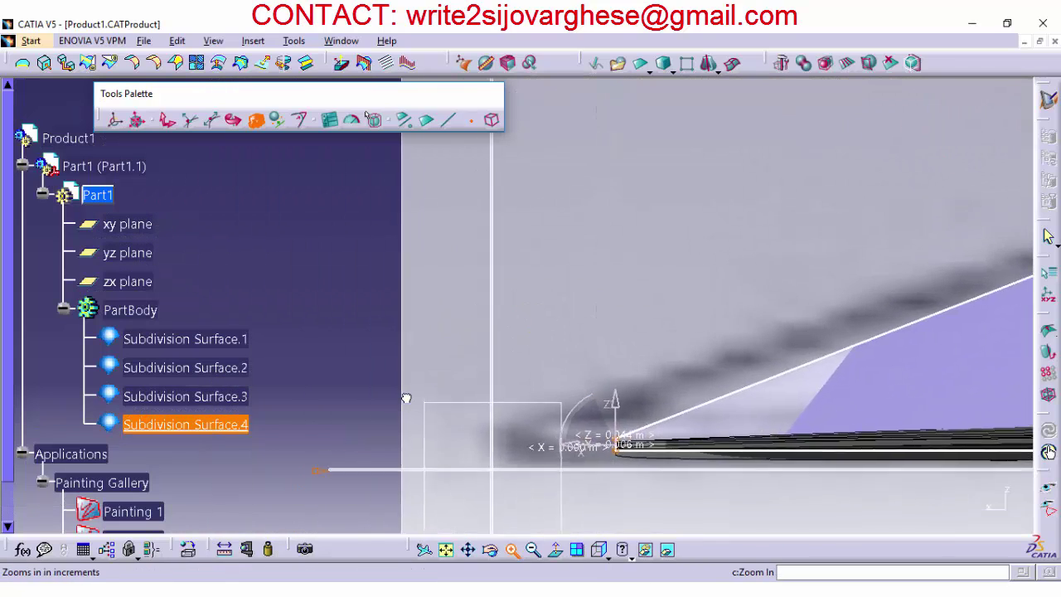
{"action": "left_click", "coordinate": [513, 550]}
{"action": "middle_click_drag", "start_coordinate": [686, 514], "coordinate": [627, 315]}
{"action": "left_click", "coordinate": [512, 549]}
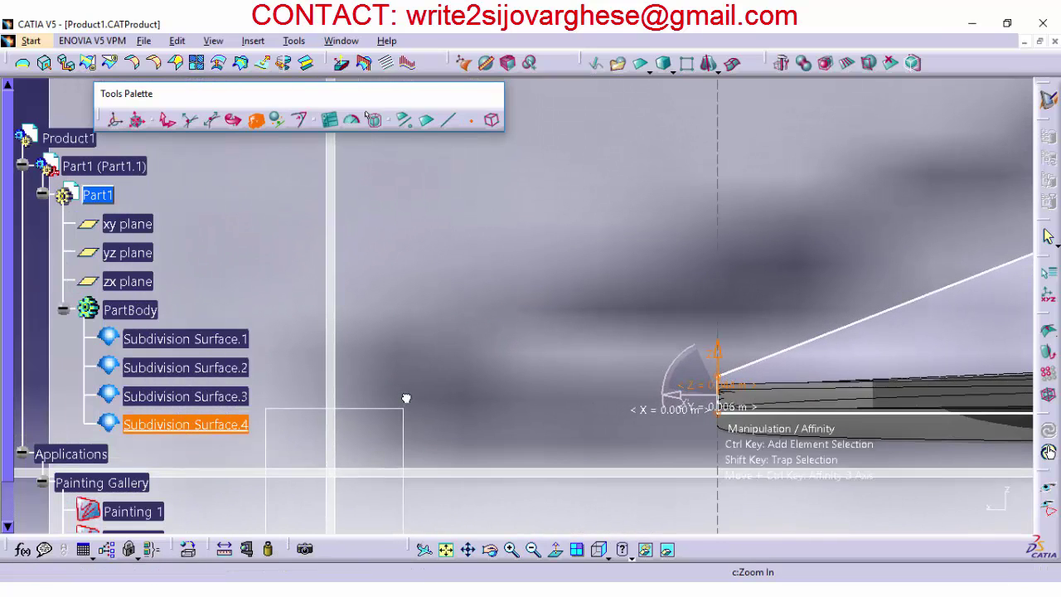
{"action": "left_click_drag", "start_coordinate": [718, 353], "coordinate": [718, 366]}
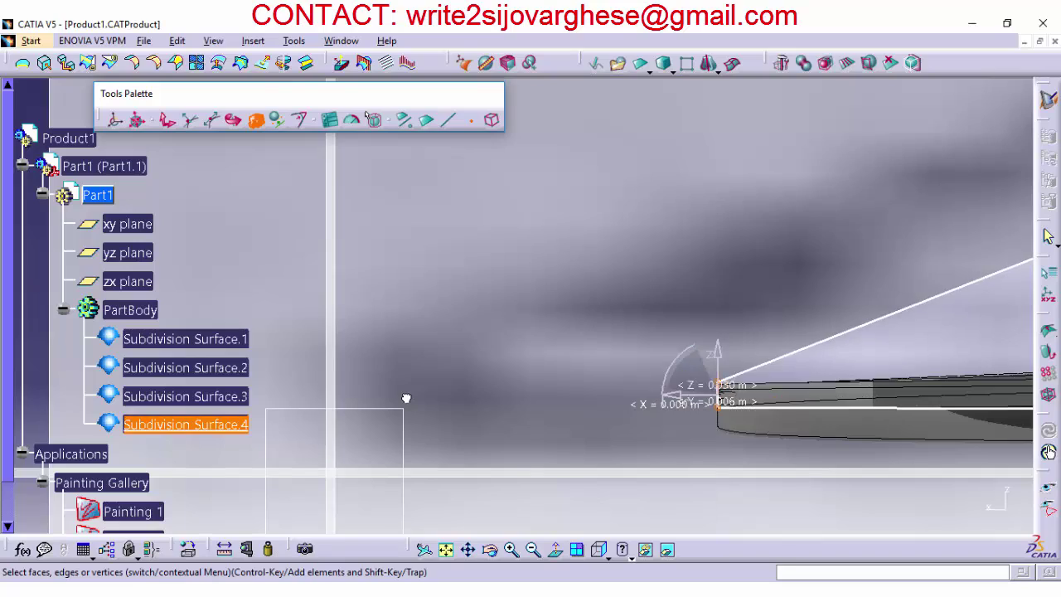
{"action": "left_click", "coordinate": [534, 550]}
{"action": "left_click", "coordinate": [534, 549]}
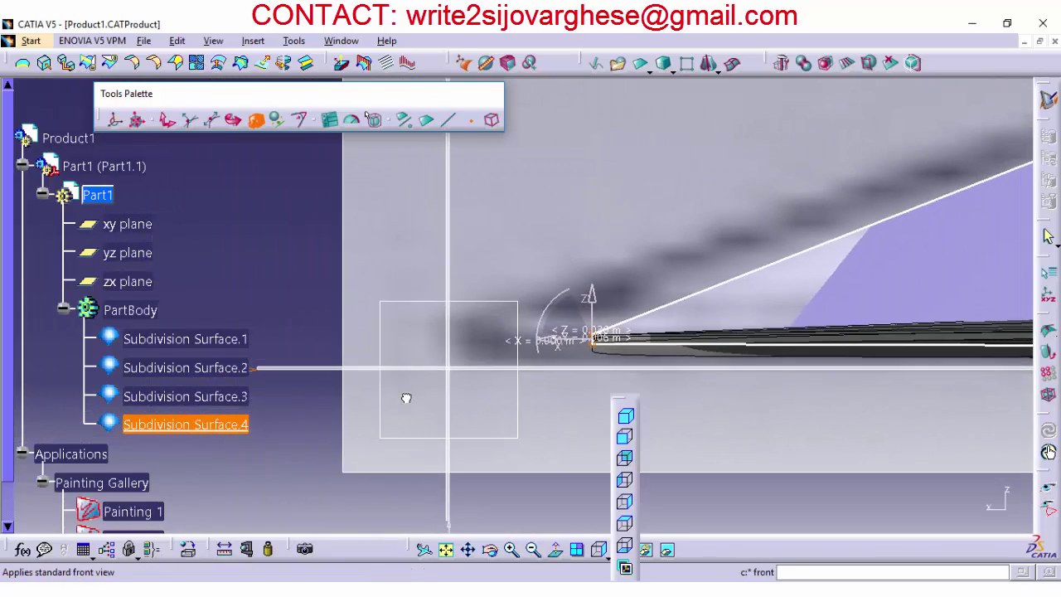
Step: Narrow the box's rear upper edge to a width of about 0.006 m to form a pointed ridge on the body
{"action": "left_click", "coordinate": [624, 436]}
{"action": "mouse_move", "coordinate": [572, 448]}
{"action": "left_mouse_down"}
{"action": "mouse_move", "coordinate": [585, 423]}
{"action": "mouse_move", "coordinate": [576, 431]}
{"action": "left_mouse_up"}
{"action": "left_click", "coordinate": [534, 550]}
{"action": "left_click", "coordinate": [534, 550]}
{"action": "left_click", "coordinate": [534, 550]}
{"action": "left_click", "coordinate": [534, 550]}
{"action": "left_click", "coordinate": [534, 549]}
{"action": "left_click", "coordinate": [534, 550]}
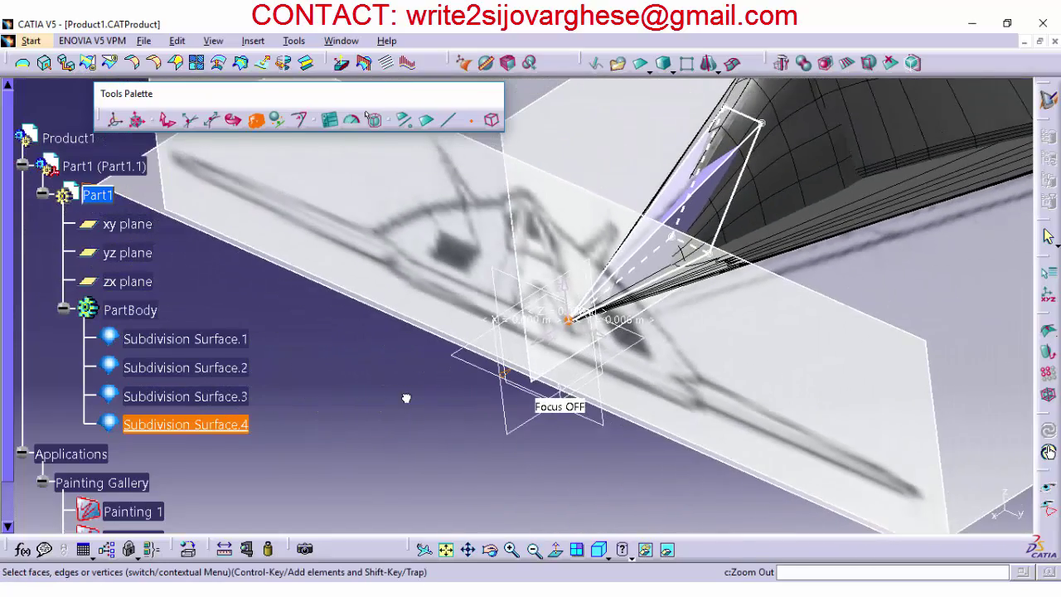
{"action": "mouse_move", "coordinate": [406, 399]}
{"action": "left_mouse_down"}
{"action": "mouse_move", "coordinate": [456, 408]}
{"action": "mouse_move", "coordinate": [356, 397]}
{"action": "left_mouse_up"}
{"action": "left_click_drag", "start_coordinate": [793, 247], "coordinate": [797, 254], "text": "shift"}
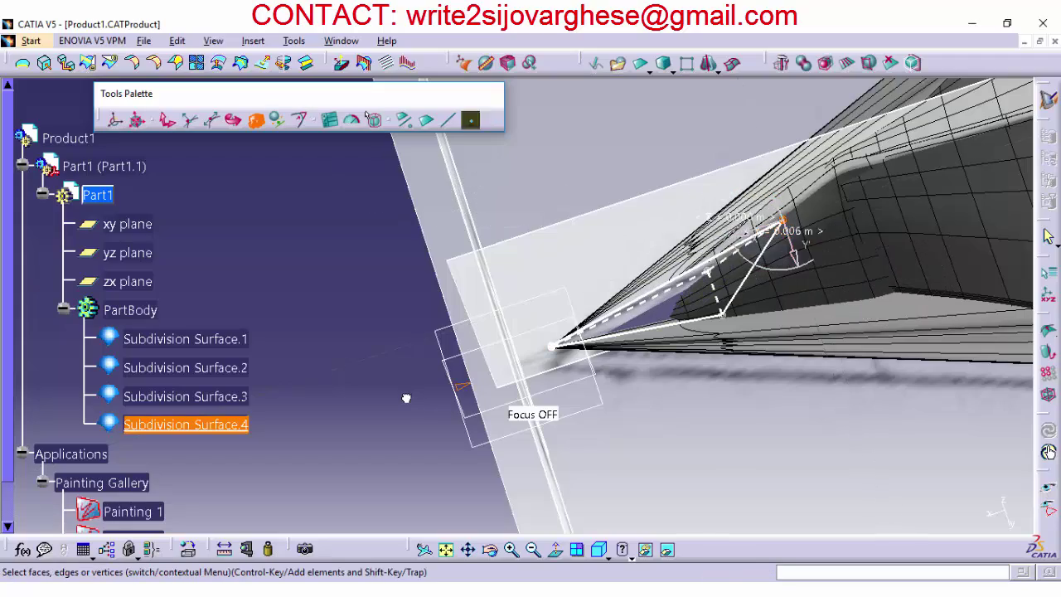
Step: Widen the box's rear lower edge to about 0.91 m with Affinity so the nose piece spreads into the body
{"action": "left_click", "coordinate": [491, 549]}
{"action": "mouse_move", "coordinate": [406, 399]}
{"action": "left_mouse_down"}
{"action": "mouse_move", "coordinate": [522, 439]}
{"action": "mouse_move", "coordinate": [431, 406]}
{"action": "left_mouse_up"}
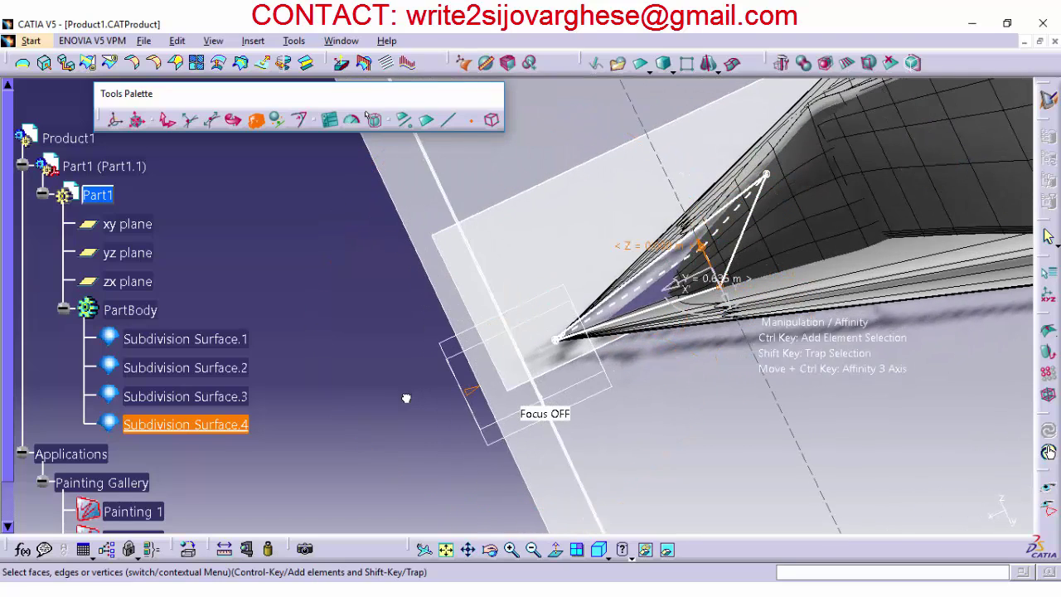
{"action": "left_click_drag", "start_coordinate": [728, 306], "coordinate": [730, 310]}
{"action": "middle_click_drag", "start_coordinate": [406, 398], "coordinate": [407, 398]}
{"action": "left_click", "coordinate": [608, 557]}
{"action": "left_click", "coordinate": [623, 525]}
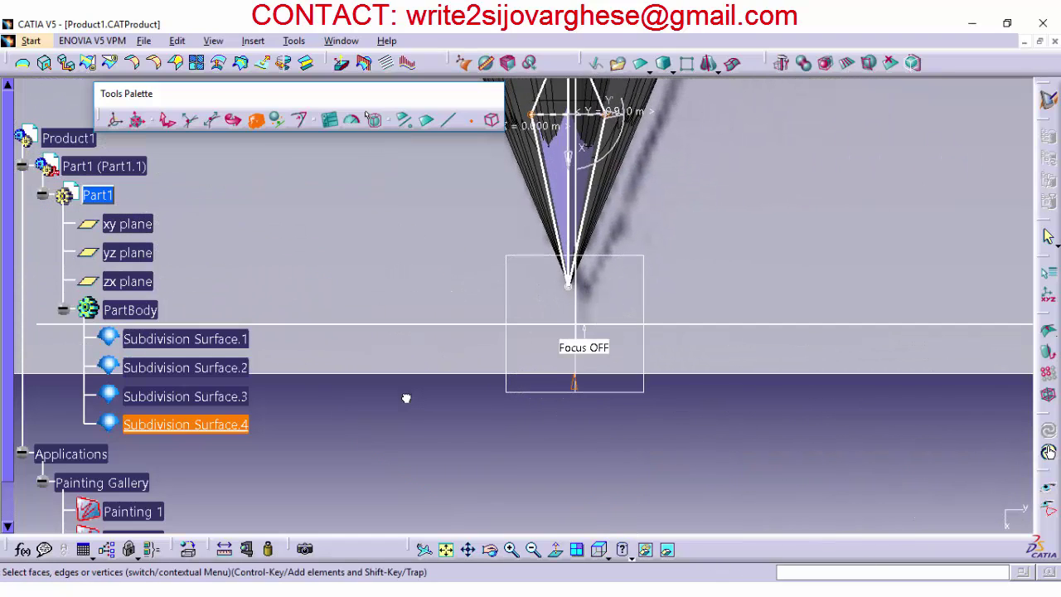
Step: Set the fill color of the nose piece, Subdivision Surface.4, to the same dark grey
{"action": "right_click", "coordinate": [166, 425]}
{"action": "left_click", "coordinate": [204, 192]}
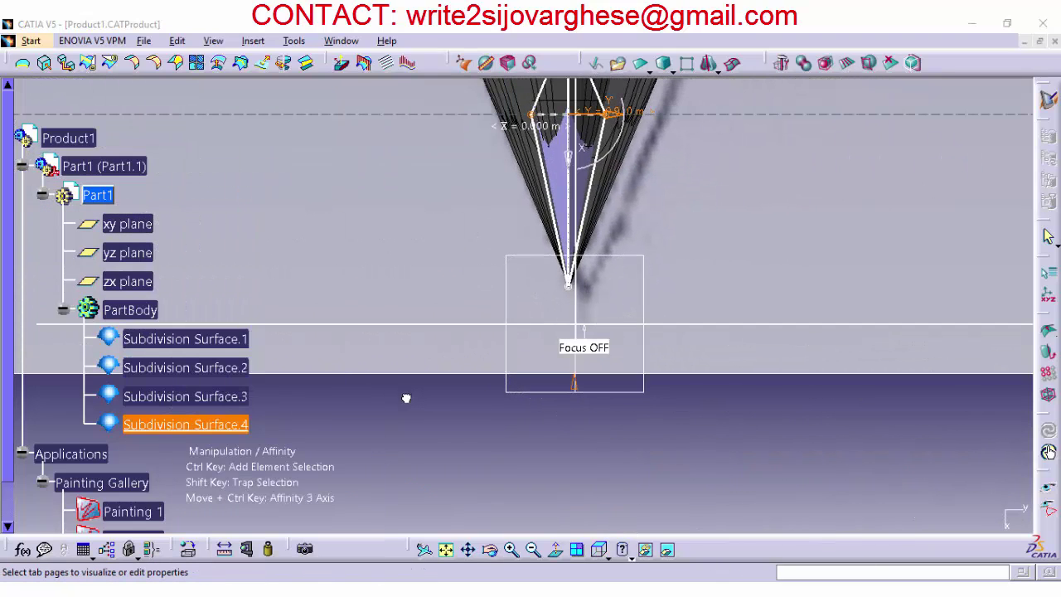
{"action": "left_click", "coordinate": [694, 167]}
{"action": "left_click", "coordinate": [644, 348]}
{"action": "left_click", "coordinate": [794, 233]}
{"action": "left_click", "coordinate": [740, 232]}
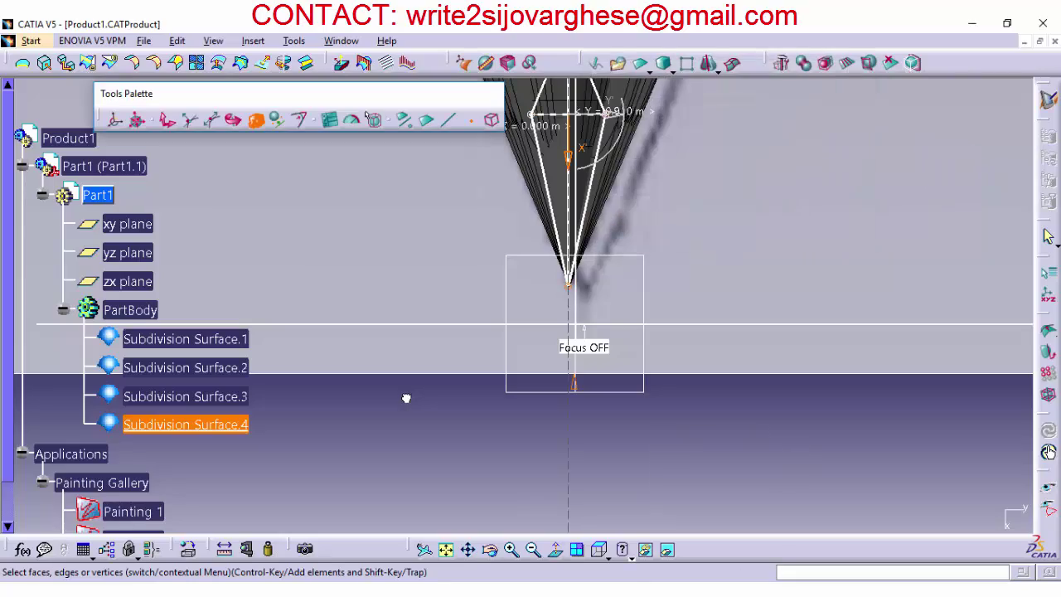
Step: Examine how the nose piece joins the body and wing from the isometric view and from the side
{"action": "left_click", "coordinate": [608, 558]}
{"action": "left_click", "coordinate": [621, 415]}
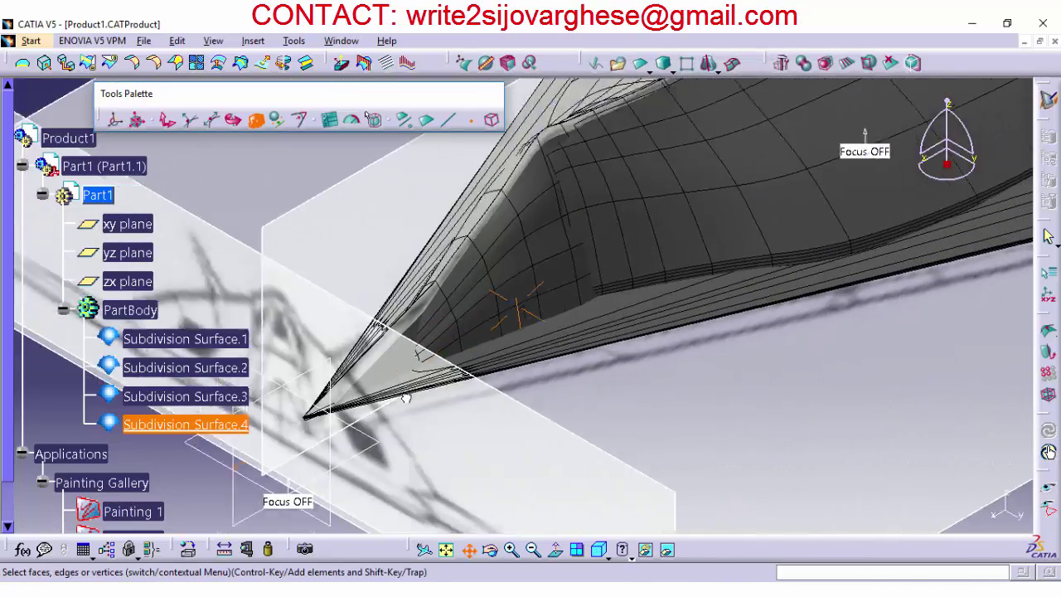
{"action": "left_click", "coordinate": [533, 550]}
{"action": "left_click", "coordinate": [534, 549]}
{"action": "left_click", "coordinate": [534, 550]}
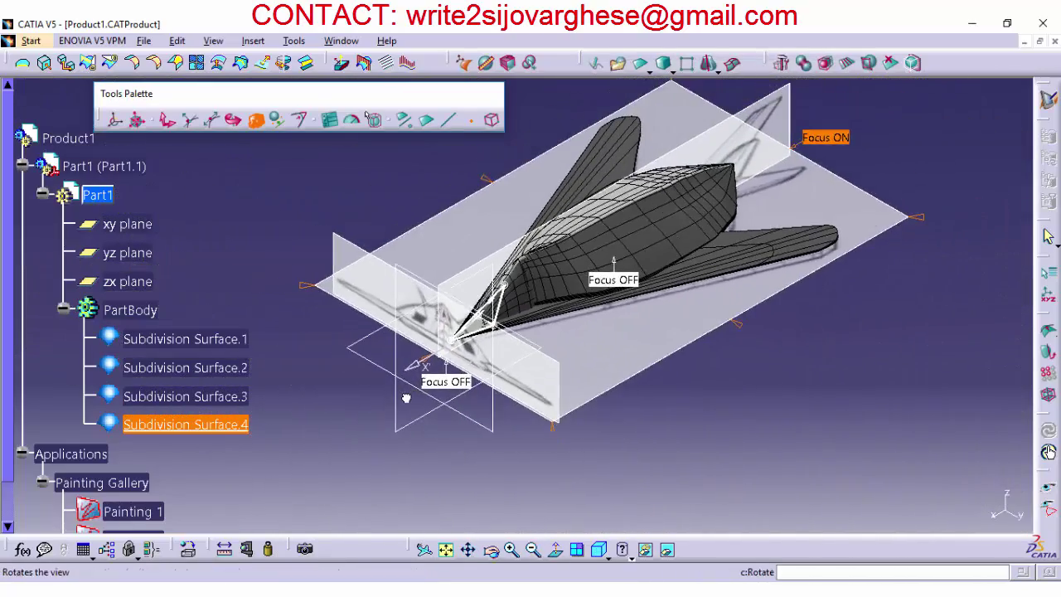
{"action": "left_click", "coordinate": [491, 550]}
{"action": "left_click_drag", "start_coordinate": [519, 316], "coordinate": [331, 338]}
{"action": "middle_click_drag", "start_coordinate": [405, 399], "coordinate": [407, 398]}
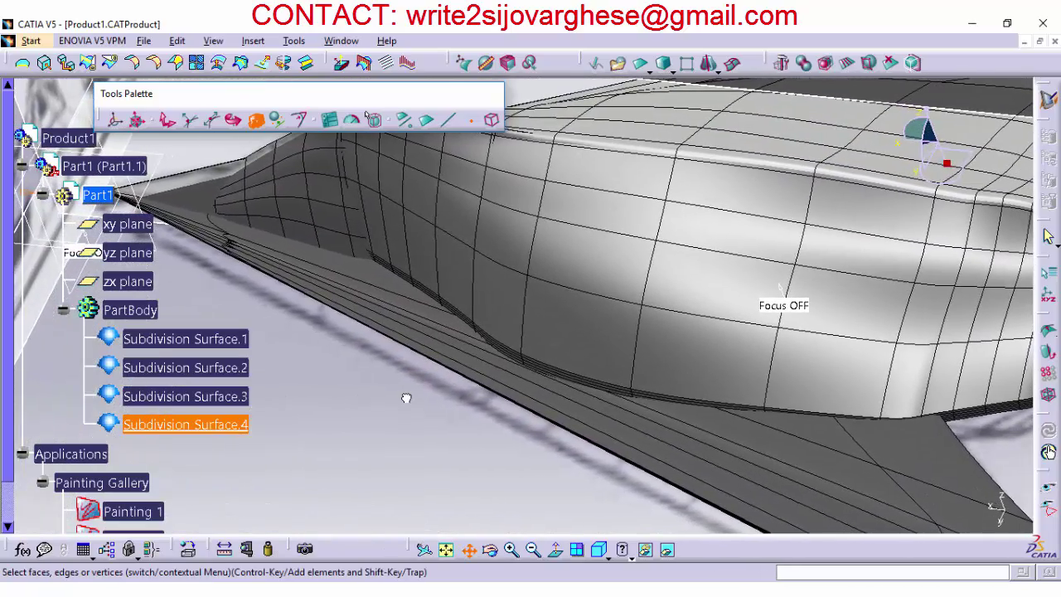
Step: Finish editing the nose piece in the front view and save the model
{"action": "left_click", "coordinate": [623, 437]}
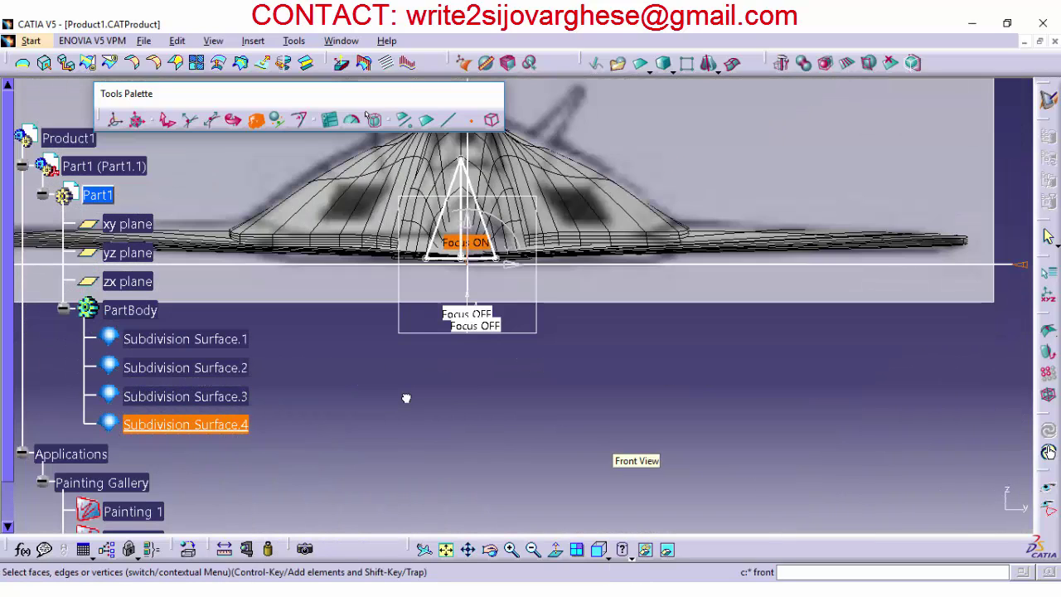
{"action": "left_click", "coordinate": [406, 398]}
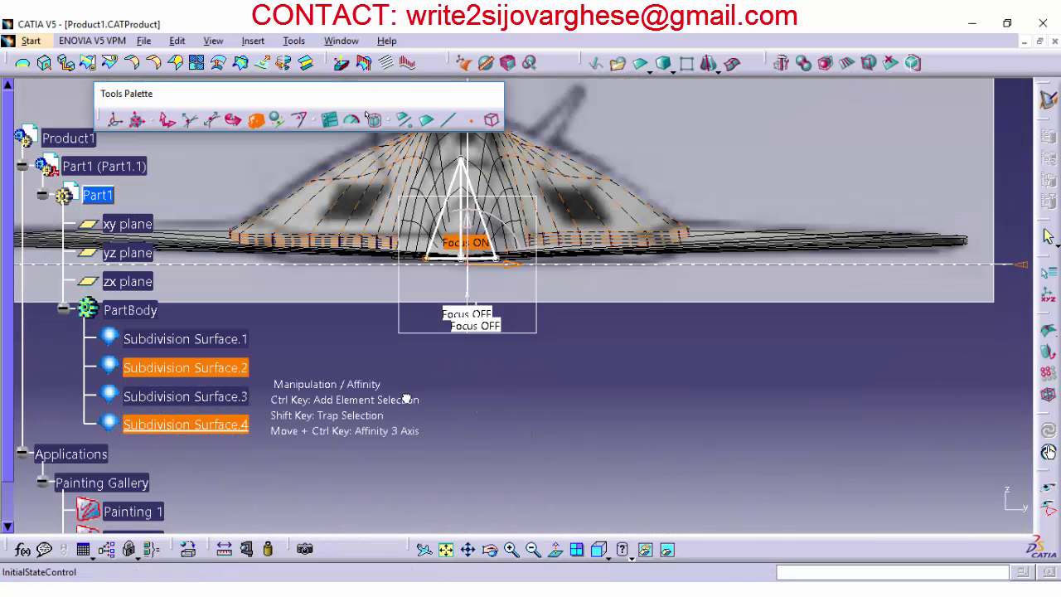
{"action": "left_click", "coordinate": [406, 398]}
{"action": "key", "text": "alt+f"}
{"action": "key", "text": "s"}
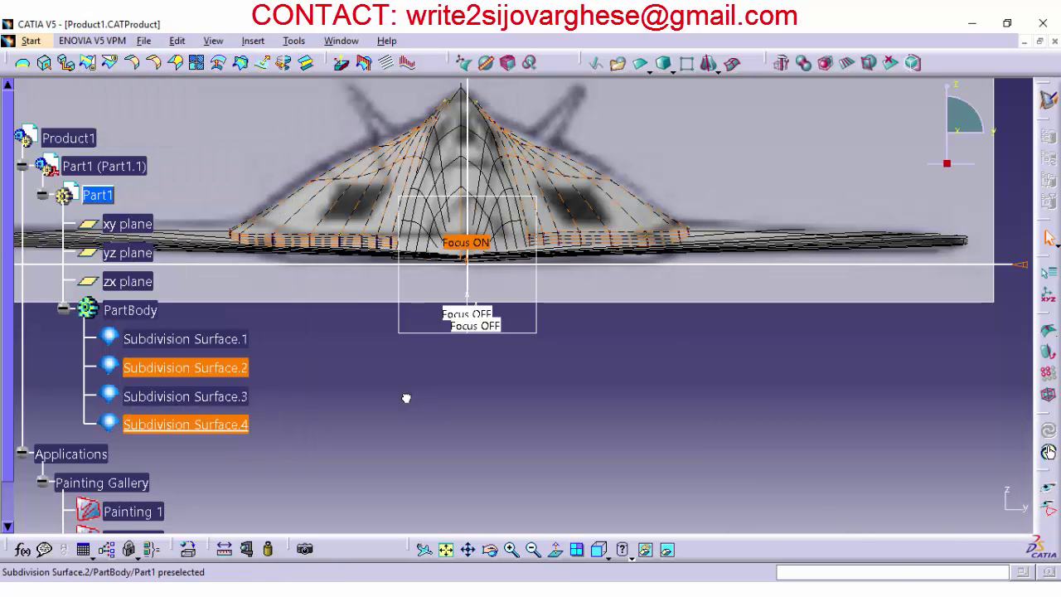
Step: Compress the lower points of the body, Subdivision Surface.2, vertically by a factor of about 0.80 with Affinity in the side view
{"action": "double_click", "coordinate": [185, 367]}
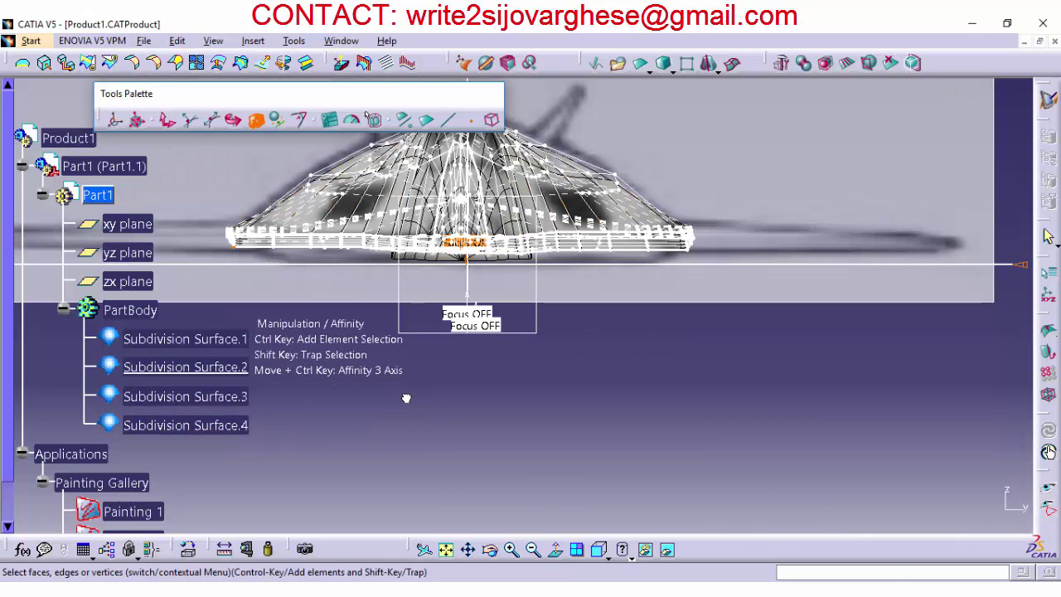
{"action": "left_click", "coordinate": [609, 558]}
{"action": "left_click", "coordinate": [625, 500]}
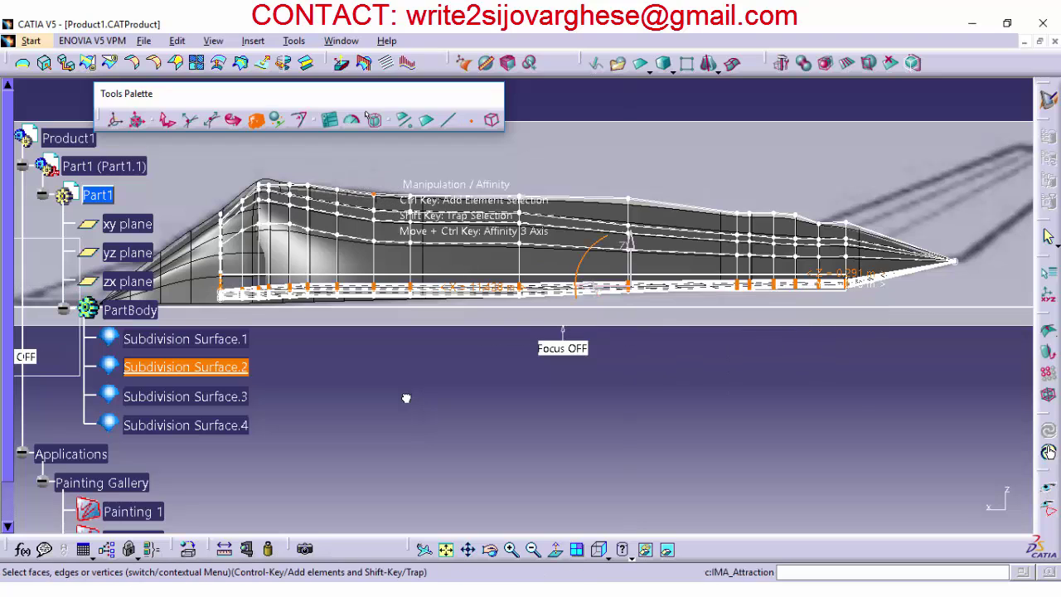
{"action": "left_click_drag", "start_coordinate": [630, 241], "coordinate": [630, 246]}
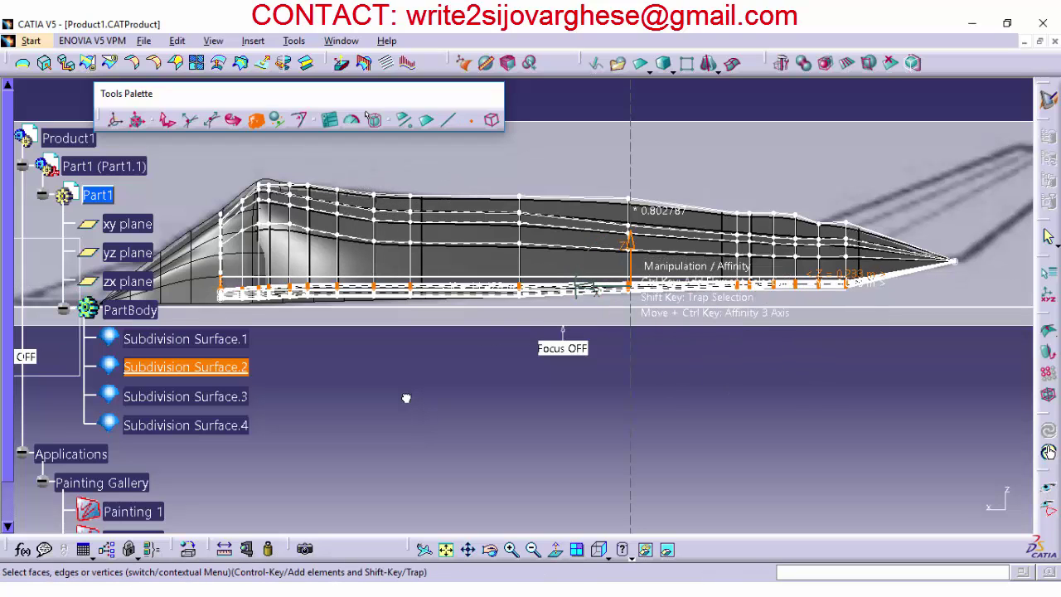
{"action": "left_click", "coordinate": [407, 398]}
Step: Examine the body's lower edge up close from the side and at an angle
{"action": "left_click", "coordinate": [512, 550]}
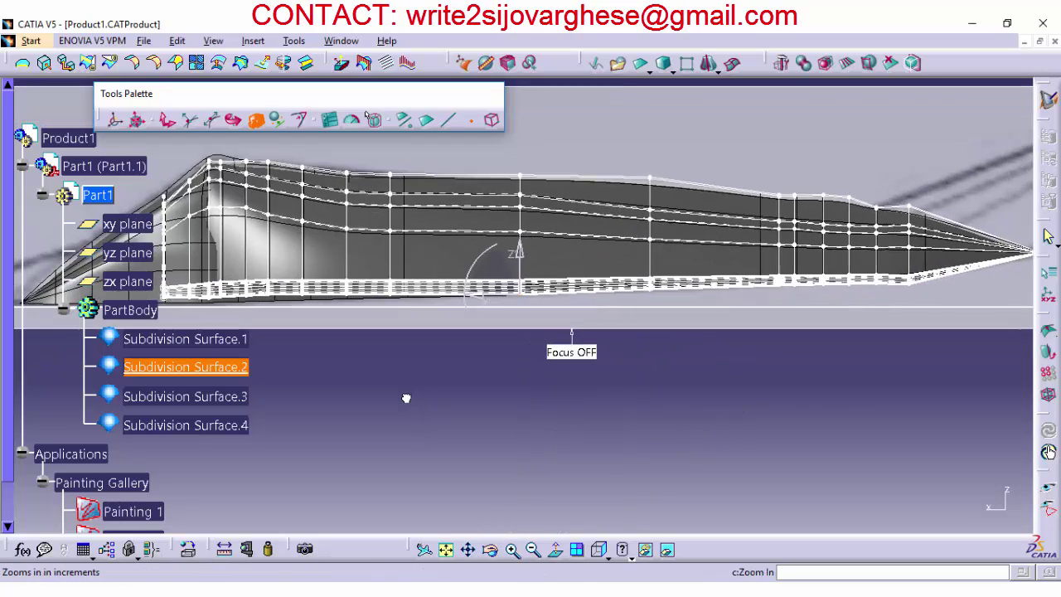
{"action": "left_click", "coordinate": [513, 549]}
{"action": "left_click", "coordinate": [468, 549]}
{"action": "mouse_move", "coordinate": [406, 399]}
{"action": "left_mouse_down"}
{"action": "mouse_move", "coordinate": [468, 405]}
{"action": "mouse_move", "coordinate": [442, 380]}
{"action": "left_mouse_up"}
{"action": "left_click", "coordinate": [491, 550]}
{"action": "mouse_move", "coordinate": [464, 475]}
{"action": "left_mouse_down"}
{"action": "mouse_move", "coordinate": [545, 475]}
{"action": "mouse_move", "coordinate": [564, 448]}
{"action": "left_mouse_up"}
{"action": "left_click", "coordinate": [600, 550]}
{"action": "left_click", "coordinate": [446, 549]}
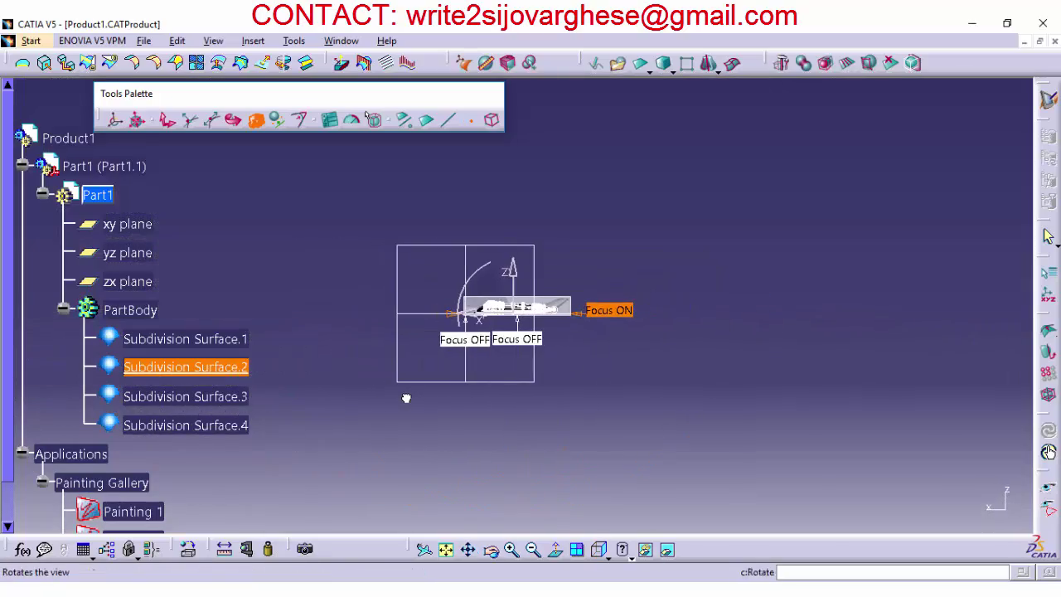
Step: Flatten the body's lower points into a nearly level row with a vertical Affinity of about 0.32
{"action": "left_click", "coordinate": [512, 550]}
{"action": "left_click", "coordinate": [512, 550]}
{"action": "left_click", "coordinate": [512, 550]}
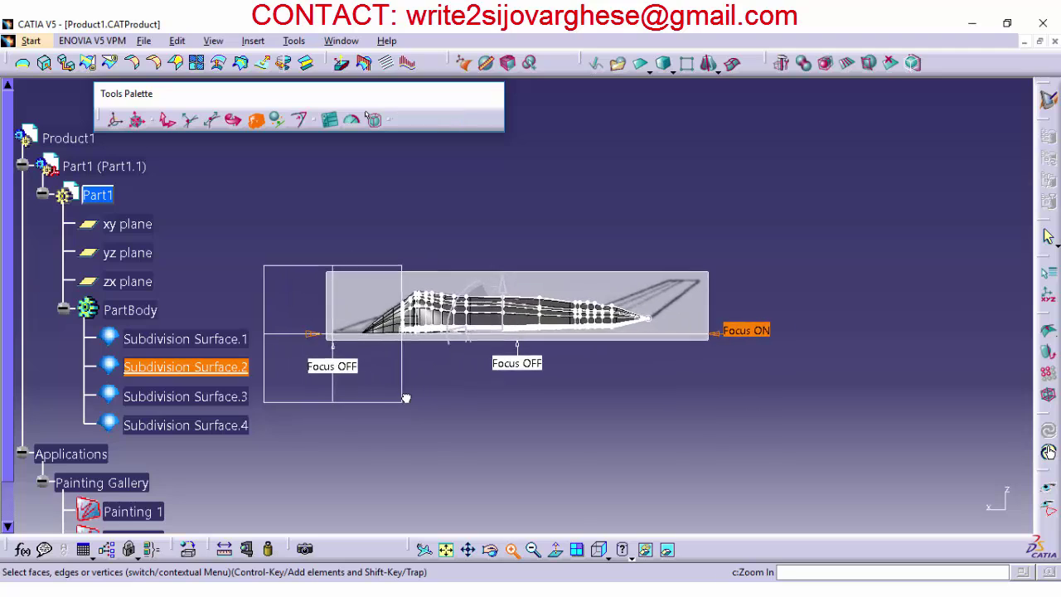
{"action": "left_click", "coordinate": [512, 550]}
{"action": "left_click", "coordinate": [512, 549]}
{"action": "left_click", "coordinate": [468, 550]}
{"action": "mouse_move", "coordinate": [439, 371]}
{"action": "left_mouse_down"}
{"action": "mouse_move", "coordinate": [563, 370]}
{"action": "mouse_move", "coordinate": [589, 352]}
{"action": "left_mouse_up"}
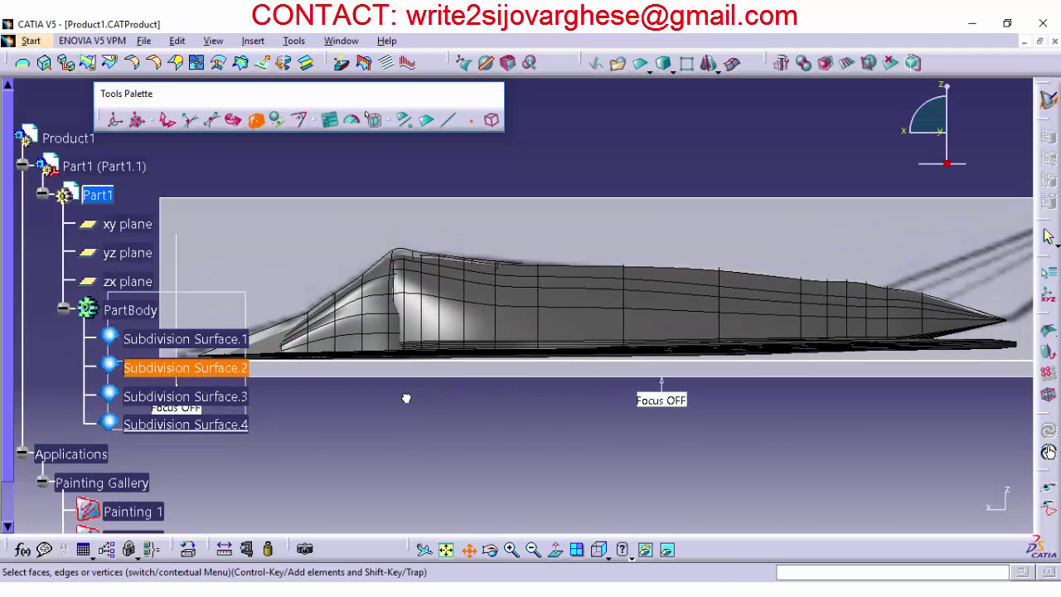
{"action": "left_click_drag", "start_coordinate": [341, 332], "coordinate": [955, 365]}
{"action": "mouse_move", "coordinate": [602, 303]}
{"action": "left_mouse_down"}
{"action": "mouse_move", "coordinate": [603, 331]}
{"action": "mouse_move", "coordinate": [603, 311]}
{"action": "left_mouse_up"}
{"action": "left_click", "coordinate": [167, 120]}
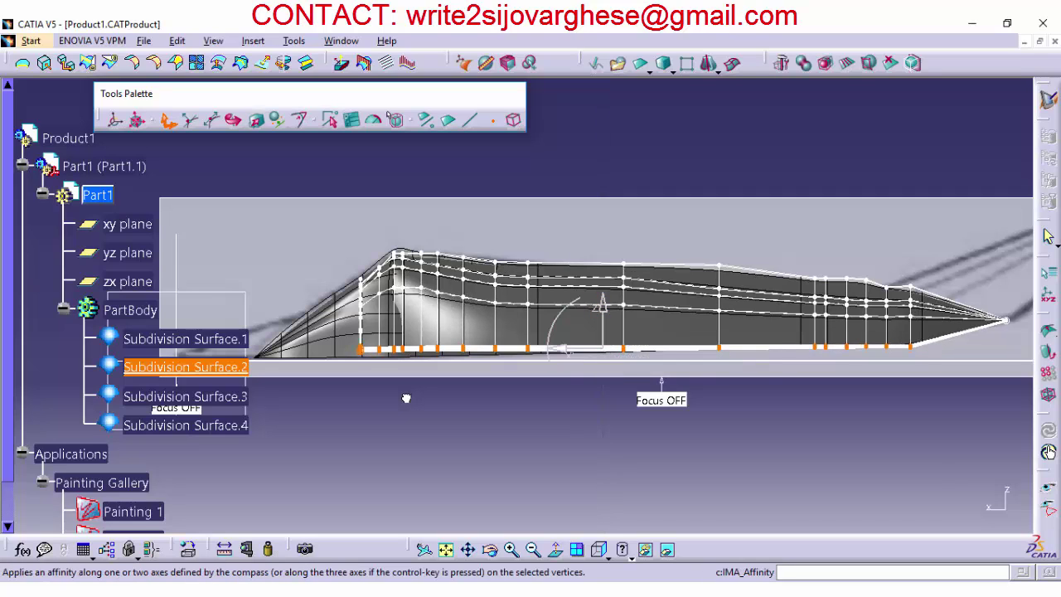
{"action": "left_click", "coordinate": [257, 120]}
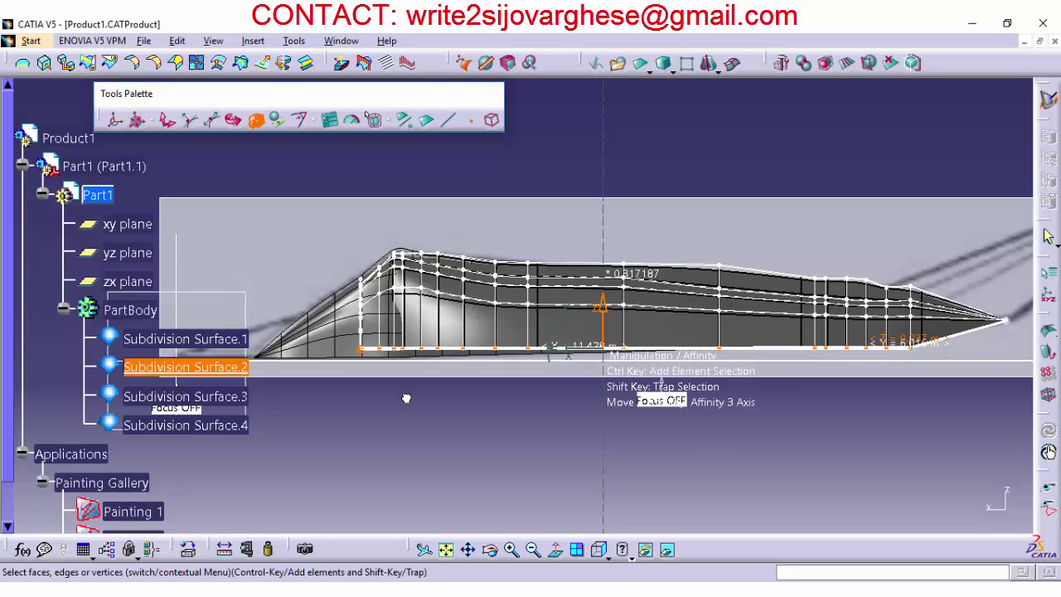
Step: Try raising the body's lower points about 0.097 m with Translation, and save the model
{"action": "left_click", "coordinate": [167, 120]}
{"action": "left_click_drag", "start_coordinate": [603, 307], "coordinate": [604, 302]}
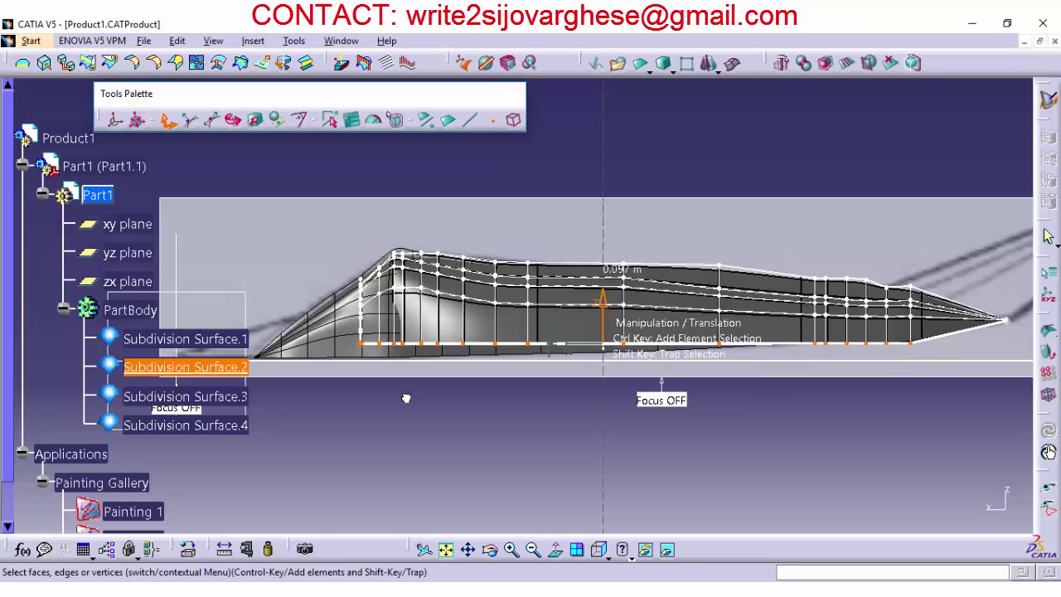
{"action": "key", "text": "alt+f"}
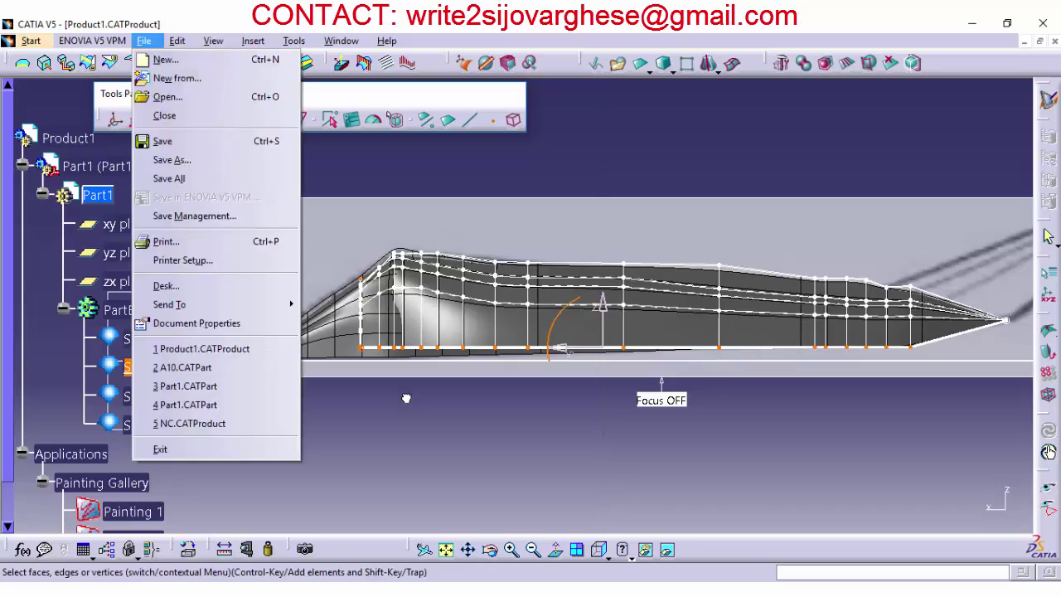
{"action": "key", "text": "s"}
{"action": "left_click", "coordinate": [406, 398]}
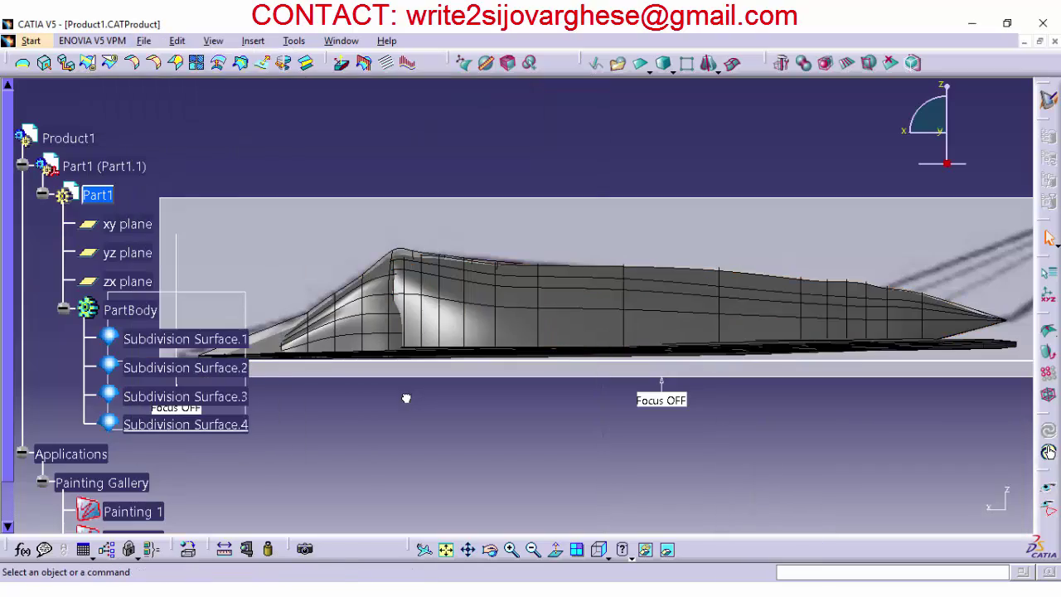
Step: Lower the body's flattened bottom row of points slightly in the right view and save the model
{"action": "mouse_move", "coordinate": [406, 399]}
{"action": "middle_mouse_down"}
{"action": "mouse_move", "coordinate": [431, 429]}
{"action": "mouse_move", "coordinate": [401, 424]}
{"action": "mouse_move", "coordinate": [357, 336]}
{"action": "mouse_move", "coordinate": [406, 399]}
{"action": "middle_mouse_up"}
{"action": "double_click", "coordinate": [406, 398]}
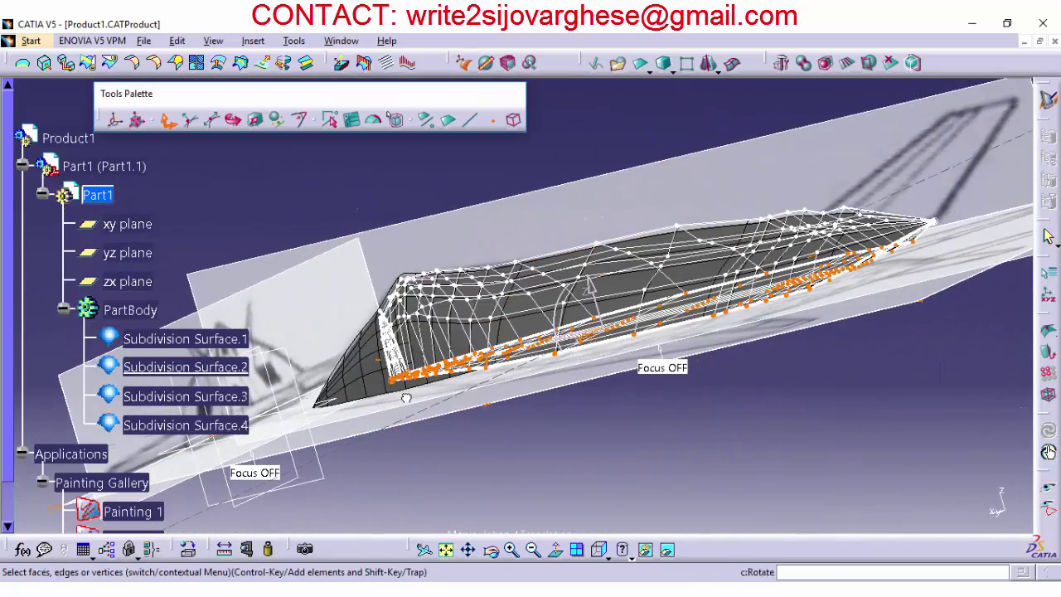
{"action": "type", "text": "c:* right"}
{"action": "key", "text": "Return"}
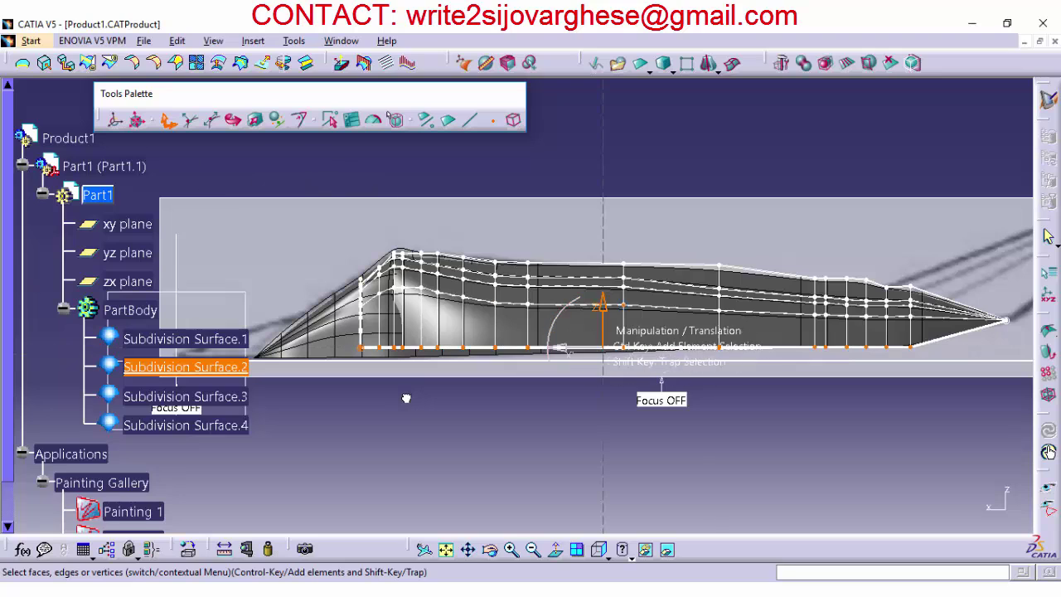
{"action": "left_click_drag", "start_coordinate": [603, 304], "coordinate": [603, 309]}
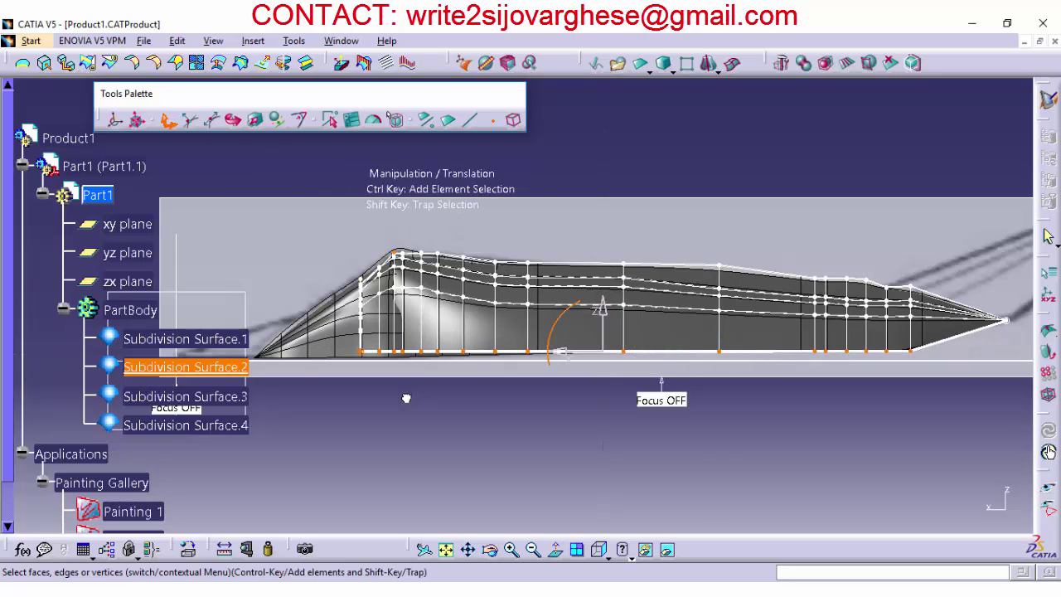
{"action": "key", "text": "alt+f"}
{"action": "key", "text": "s"}
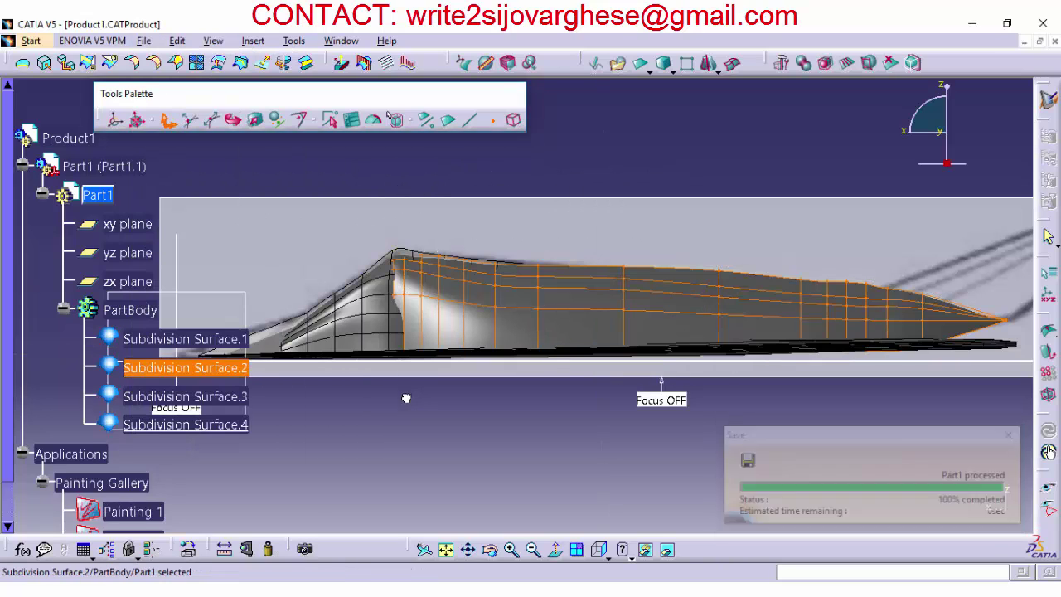
Step: Raise the body's lower points near the tail about 0.15 m in the right view
{"action": "left_click_drag", "start_coordinate": [406, 398], "coordinate": [407, 398]}
{"action": "left_click", "coordinate": [600, 550]}
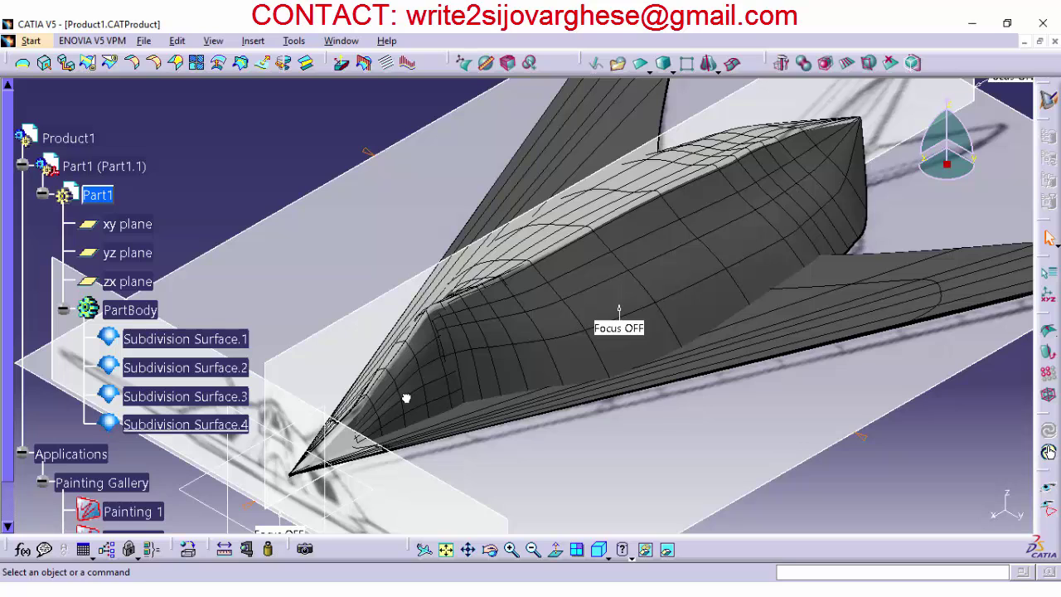
{"action": "left_click", "coordinate": [609, 558]}
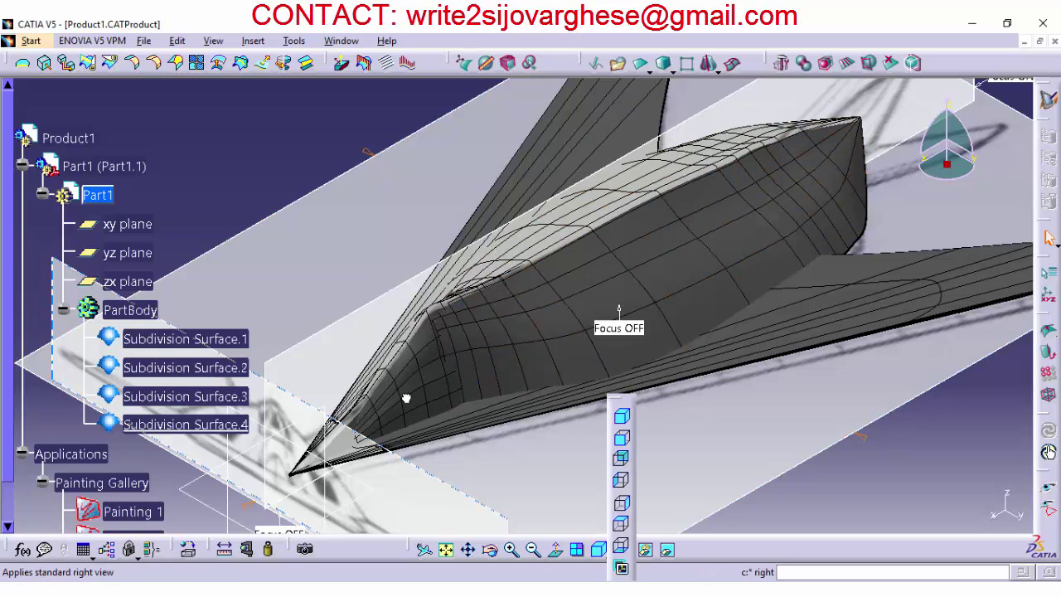
{"action": "left_click", "coordinate": [622, 503]}
{"action": "double_click", "coordinate": [506, 305]}
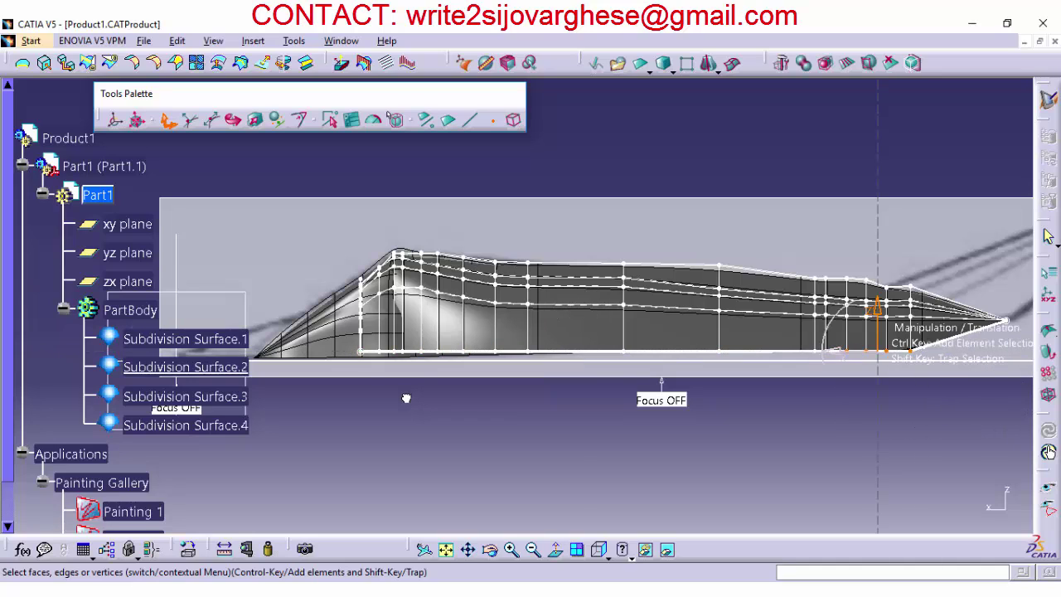
{"action": "left_click_drag", "start_coordinate": [877, 309], "coordinate": [875, 302]}
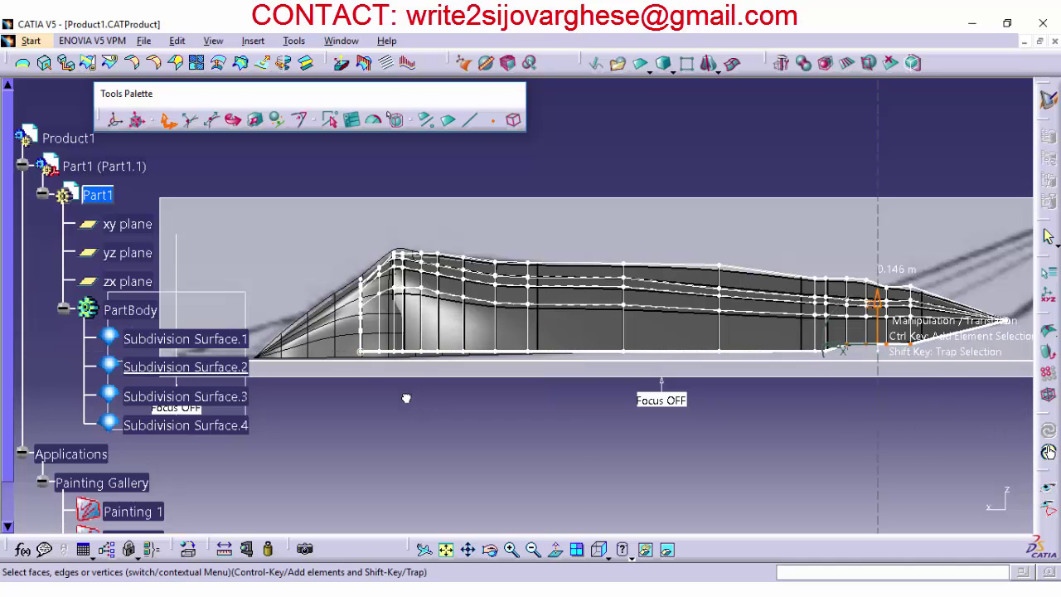
Step: Raise the lower points just ahead of the tail section about 0.08 m and lift the rearmost lower points slightly
{"action": "left_click_drag", "start_coordinate": [809, 342], "coordinate": [832, 356]}
{"action": "left_click_drag", "start_coordinate": [819, 311], "coordinate": [818, 306]}
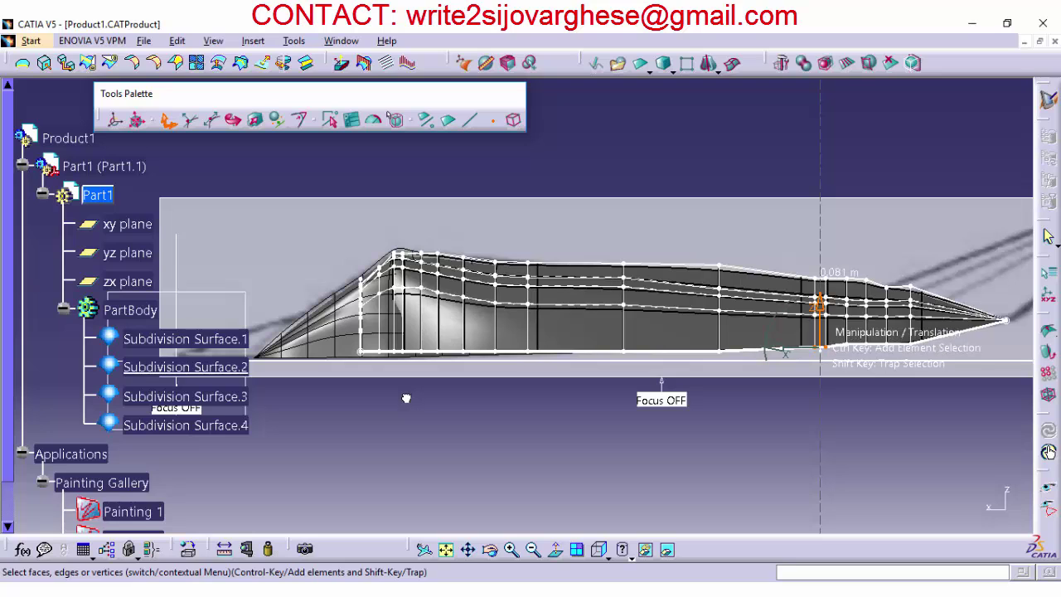
{"action": "left_click_drag", "start_coordinate": [900, 333], "coordinate": [921, 352]}
{"action": "left_click_drag", "start_coordinate": [910, 305], "coordinate": [910, 300]}
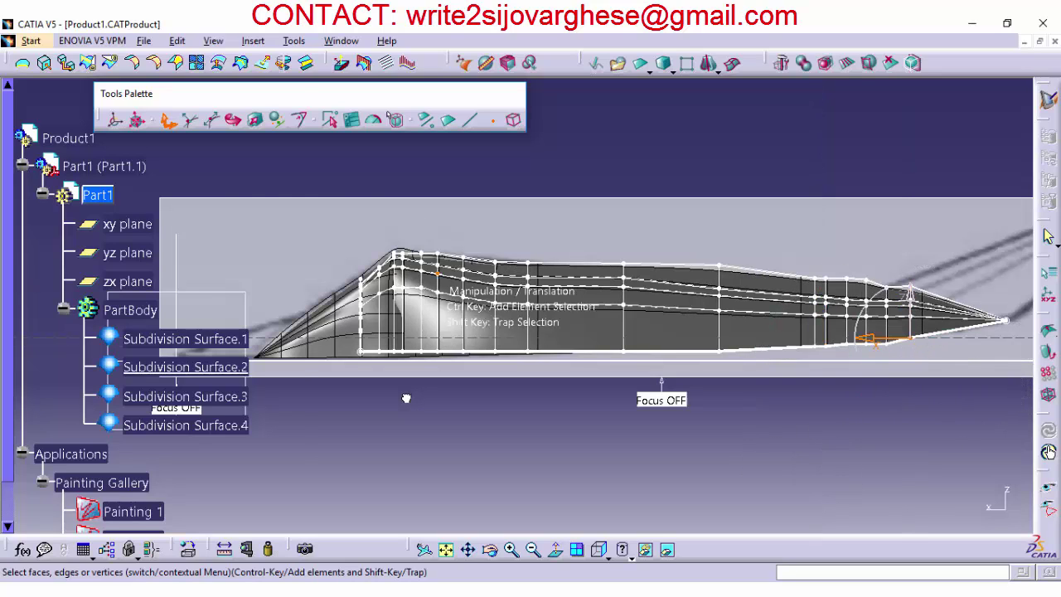
Step: Check the body's raised tail underside from the isometric view and save the model
{"action": "key", "text": "alt+f"}
{"action": "key", "text": "s"}
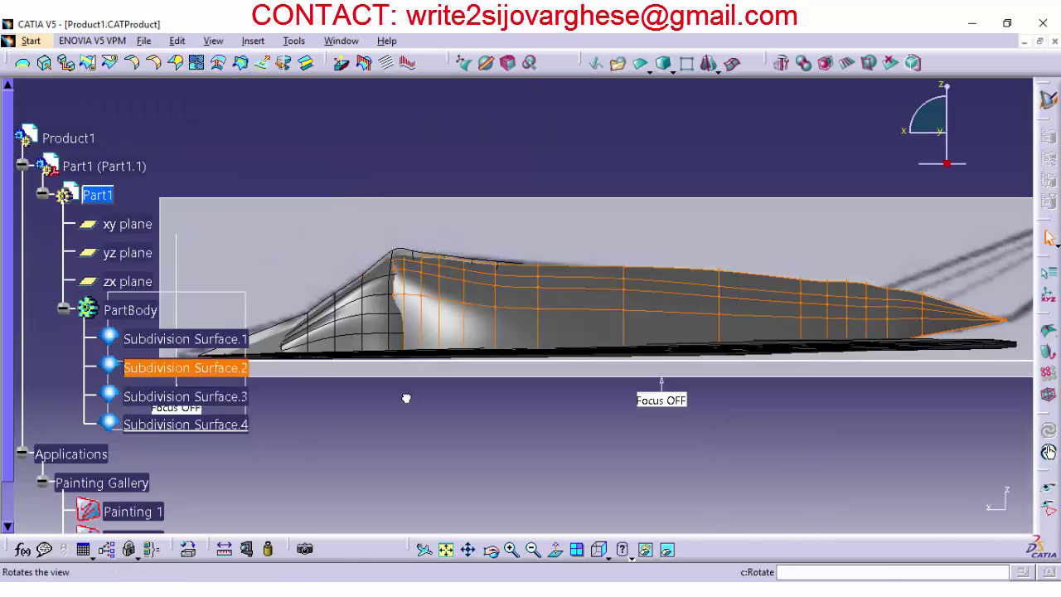
{"action": "middle_click_drag", "start_coordinate": [407, 399], "coordinate": [407, 399]}
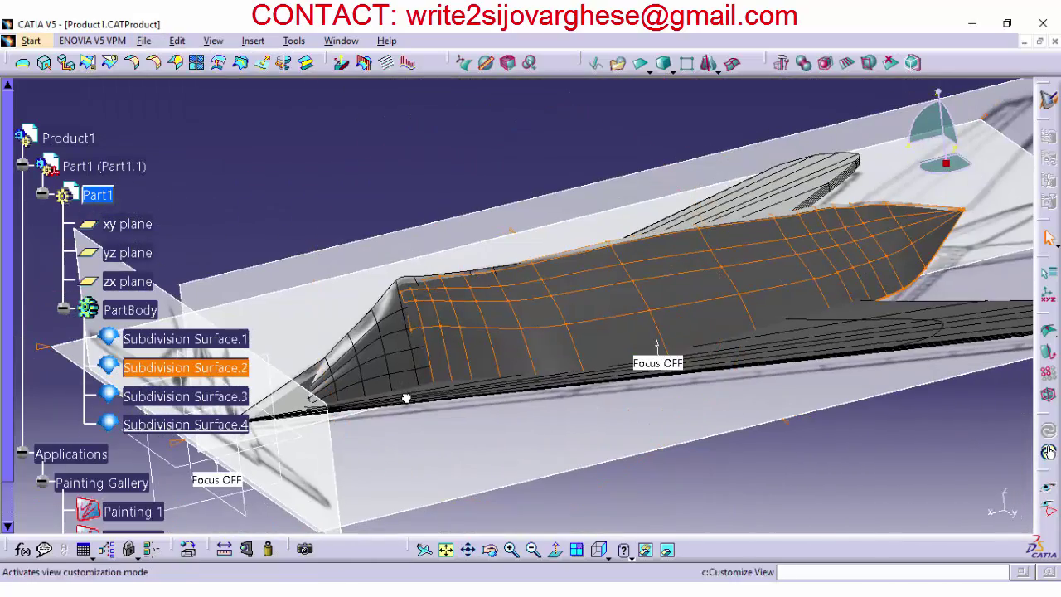
{"action": "left_click", "coordinate": [609, 558]}
{"action": "left_click", "coordinate": [623, 417]}
{"action": "key", "text": "Escape"}
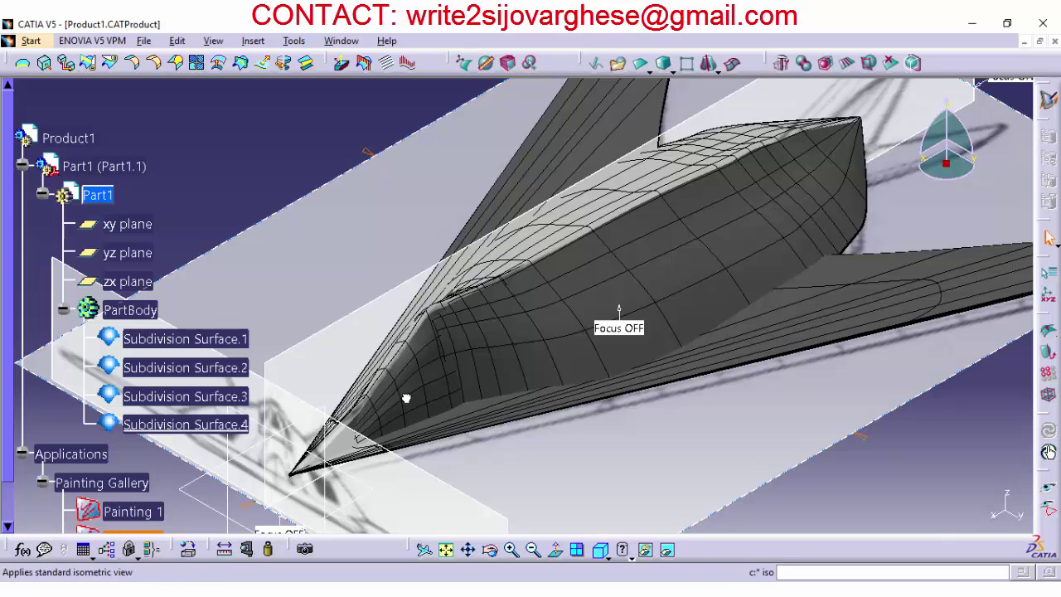
{"action": "left_click", "coordinate": [143, 41]}
{"action": "left_click", "coordinate": [164, 140]}
Step: Insert a subdivision box for the tail fin in the right view
{"action": "left_click", "coordinate": [609, 558]}
{"action": "left_click", "coordinate": [623, 503]}
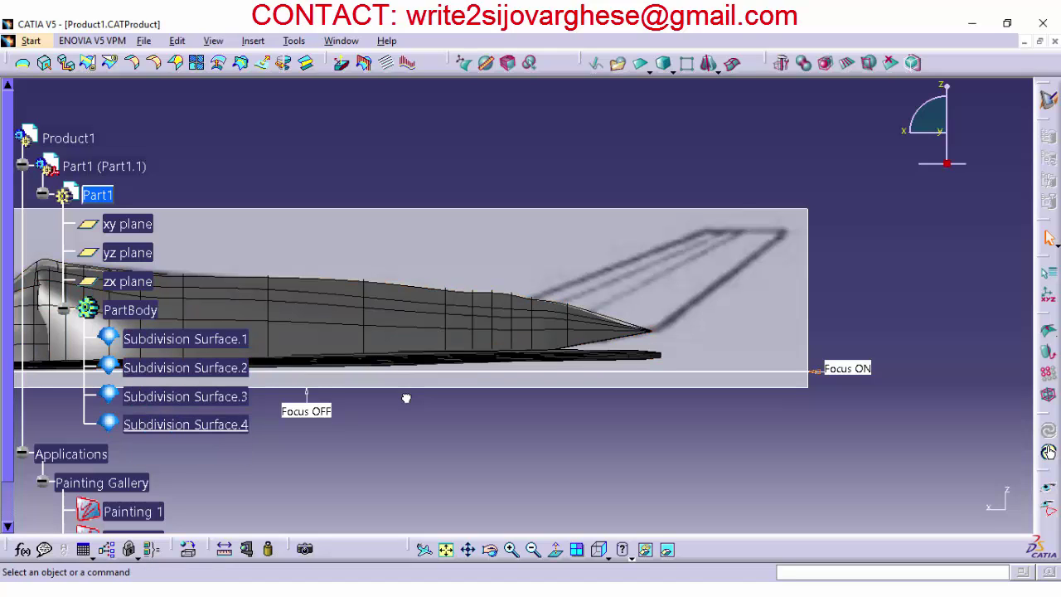
{"action": "left_click", "coordinate": [674, 73]}
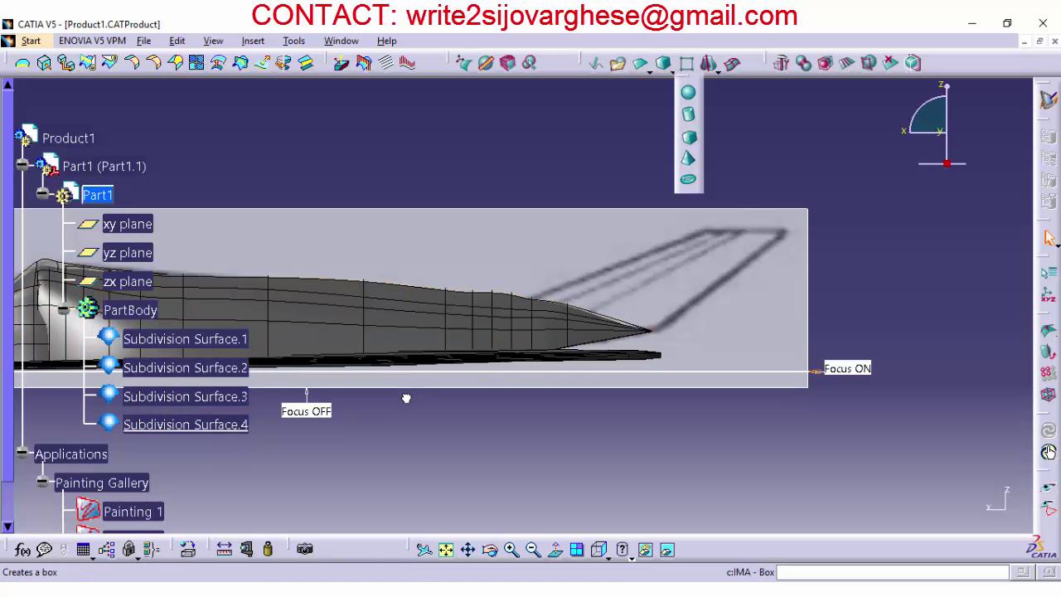
{"action": "left_click", "coordinate": [688, 136]}
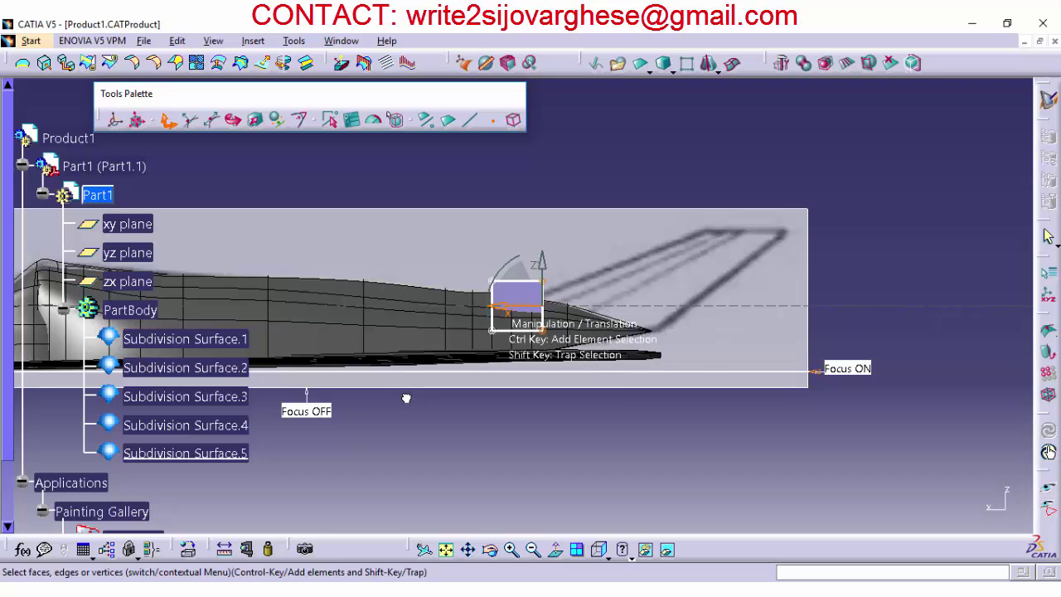
Step: Move the box's rear points onto the trailing edge of the tail fin in the side blueprint
{"action": "left_click_drag", "start_coordinate": [499, 306], "coordinate": [792, 230]}
{"action": "left_click", "coordinate": [652, 281]}
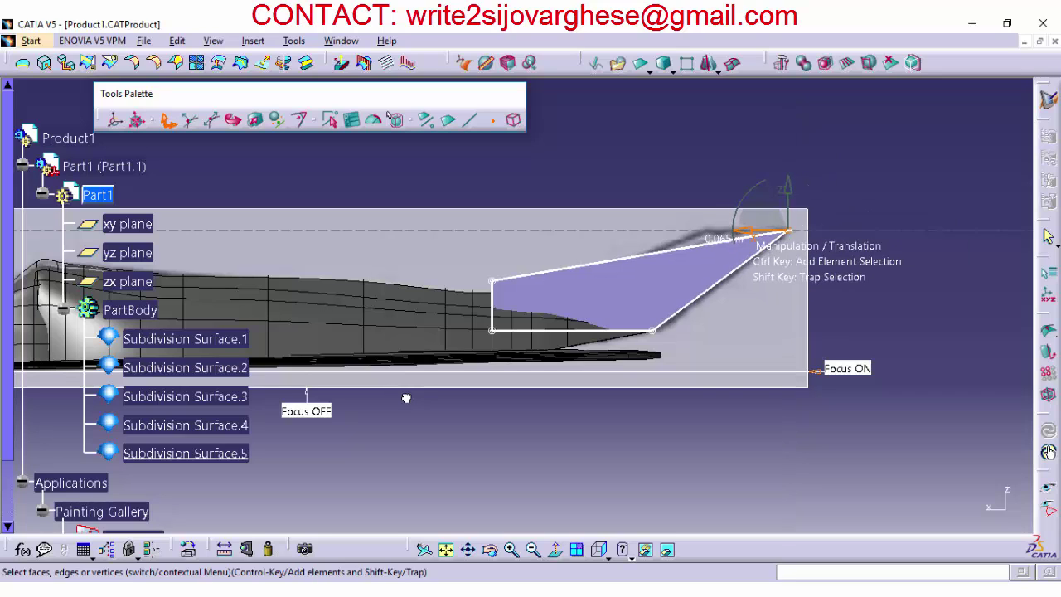
{"action": "left_click_drag", "start_coordinate": [654, 342], "coordinate": [592, 332], "text": "shift"}
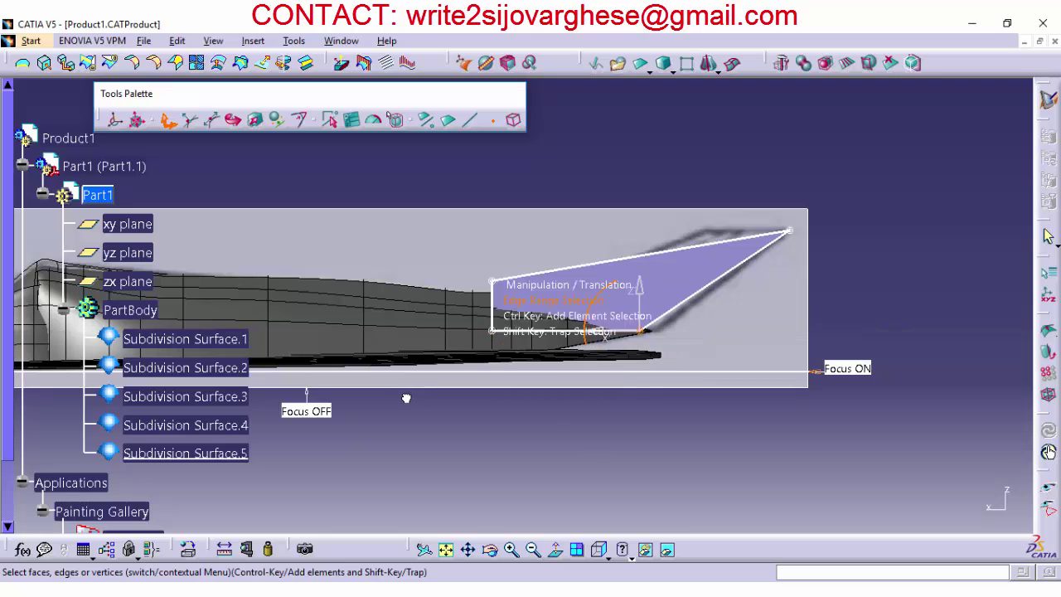
Step: Move the box's front upper points to the fin's tip and its front lower points forward into the body
{"action": "left_click_drag", "start_coordinate": [486, 272], "coordinate": [695, 179], "text": "shift"}
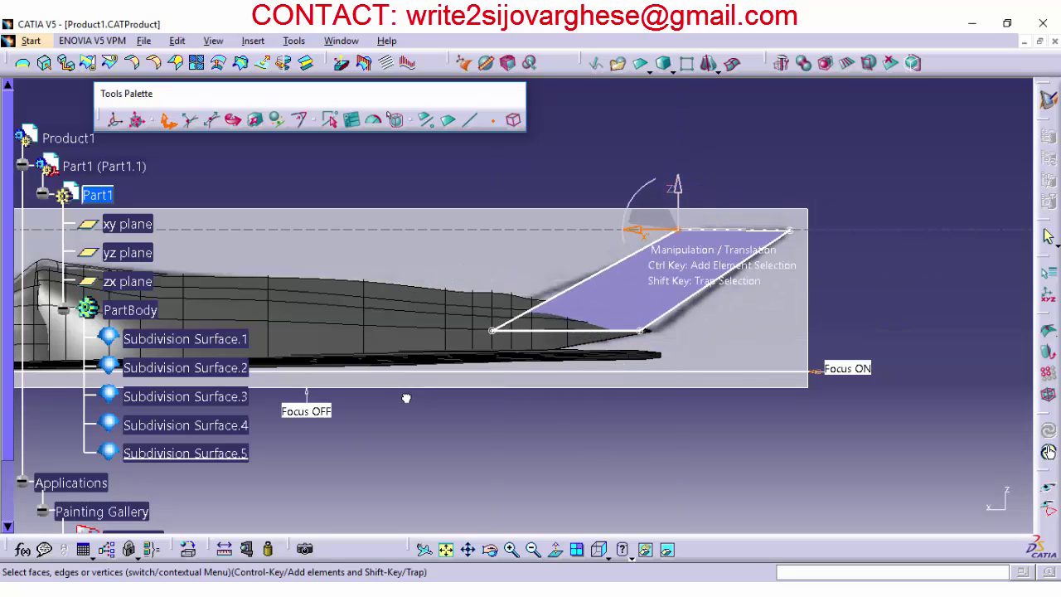
{"action": "mouse_move", "coordinate": [636, 229]}
{"action": "left_mouse_down"}
{"action": "mouse_move", "coordinate": [661, 229]}
{"action": "mouse_move", "coordinate": [645, 230]}
{"action": "left_mouse_up"}
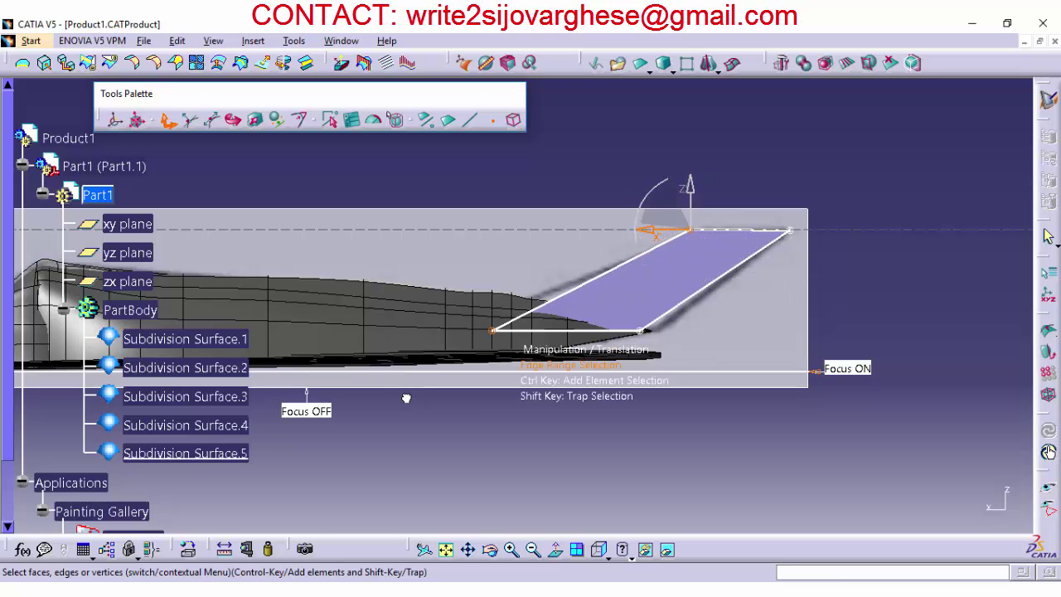
{"action": "left_click", "coordinate": [493, 331]}
{"action": "left_click_drag", "start_coordinate": [493, 331], "coordinate": [395, 330]}
{"action": "left_click", "coordinate": [690, 229]}
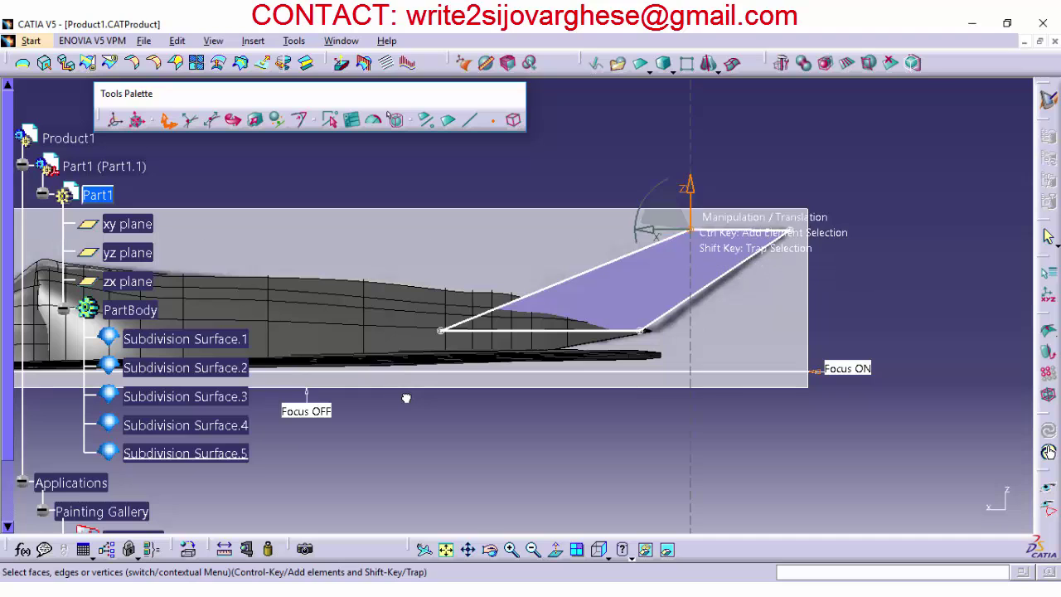
Step: Shift the tail fin box sideways in the front view so that one side lies along the aircraft's centreline
{"action": "left_click", "coordinate": [608, 558]}
{"action": "left_click", "coordinate": [623, 437]}
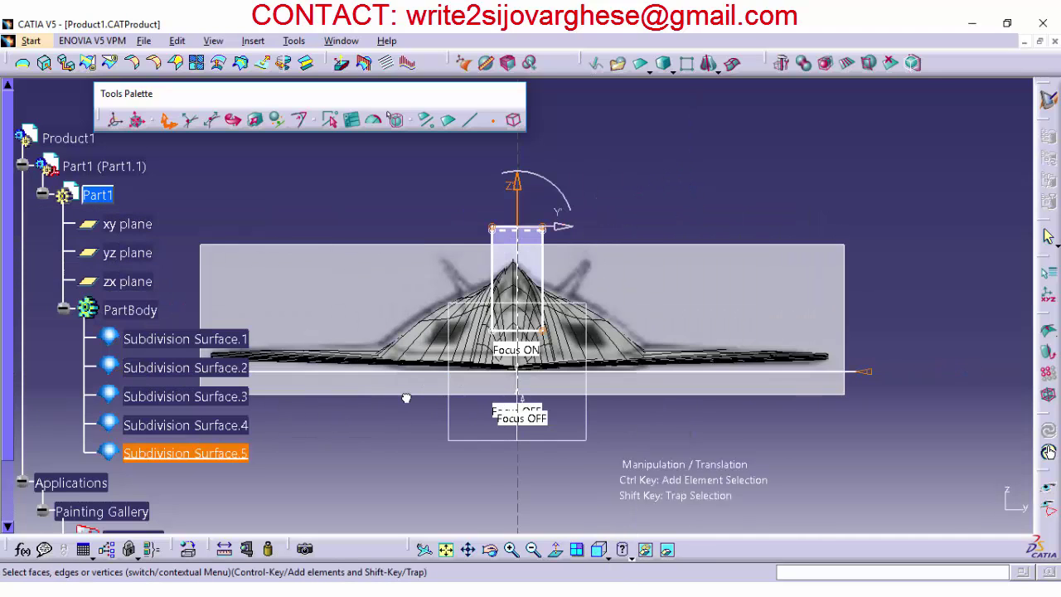
{"action": "left_click", "coordinate": [511, 550]}
{"action": "left_click", "coordinate": [512, 550]}
{"action": "left_click", "coordinate": [511, 549]}
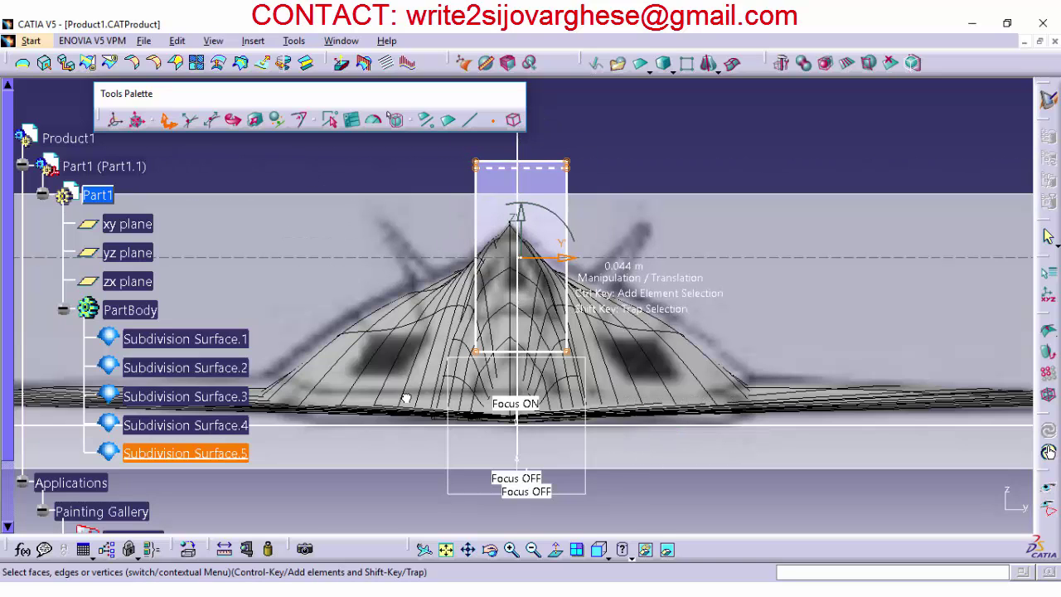
{"action": "left_click_drag", "start_coordinate": [564, 258], "coordinate": [599, 258]}
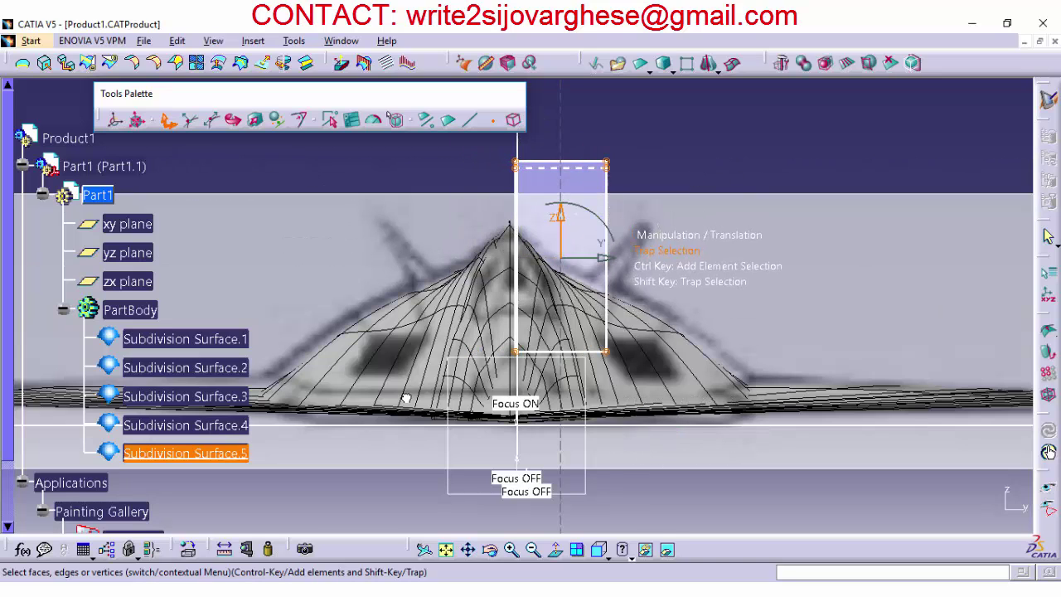
Step: Narrow the box's upper points with Affinity and move them down to the fin's tip in the front blueprint
{"action": "left_click", "coordinate": [254, 121]}
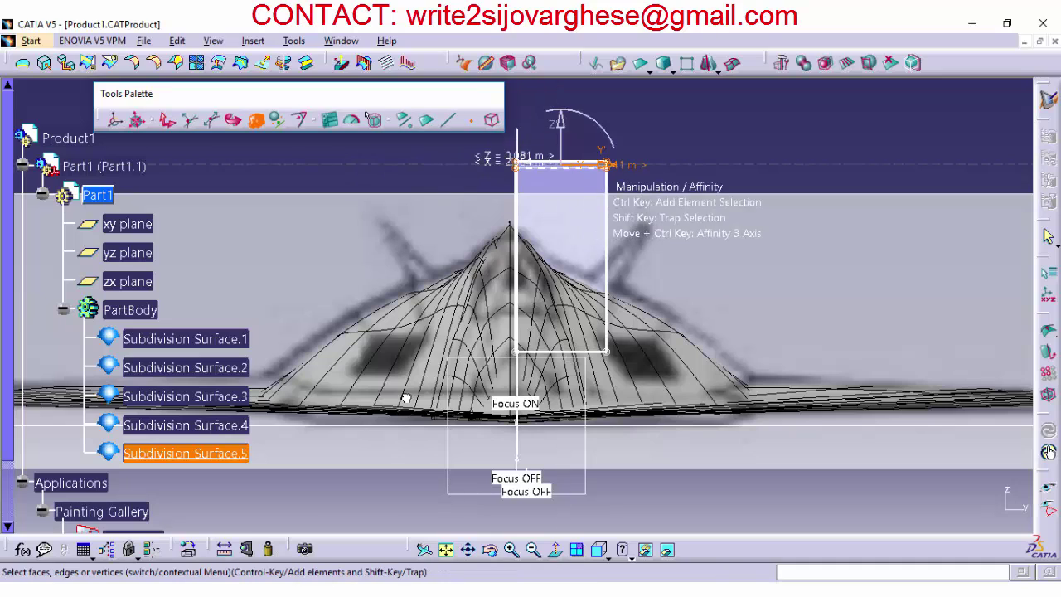
{"action": "left_click_drag", "start_coordinate": [606, 163], "coordinate": [687, 165]}
{"action": "left_click", "coordinate": [169, 120]}
{"action": "left_click_drag", "start_coordinate": [651, 116], "coordinate": [648, 176]}
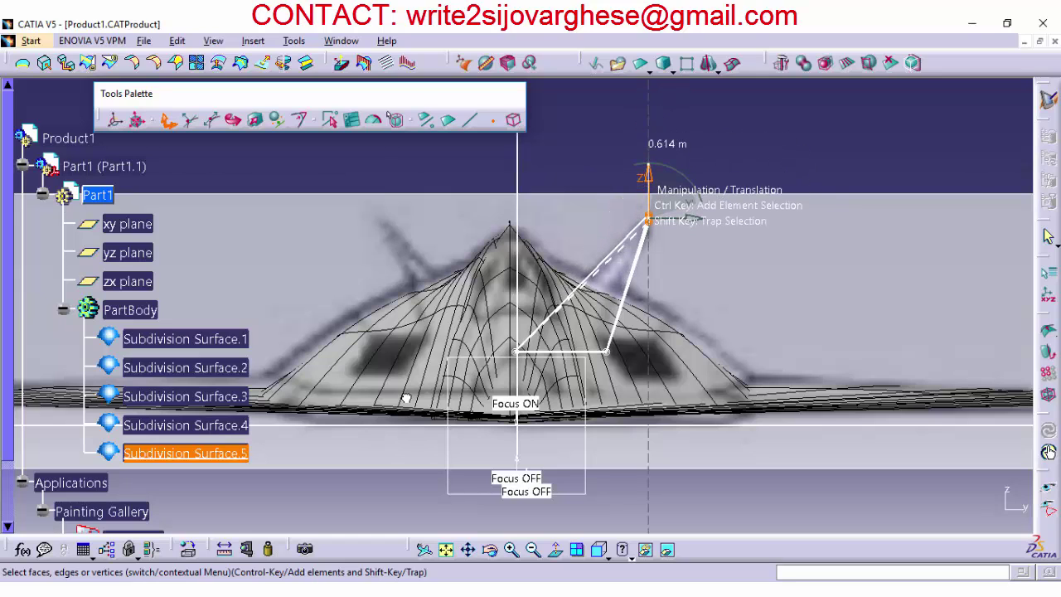
Step: Narrow the box's lower points inside the body and nudge the tip points outward to follow the slanted fin in the front blueprint
{"action": "left_click", "coordinate": [550, 351]}
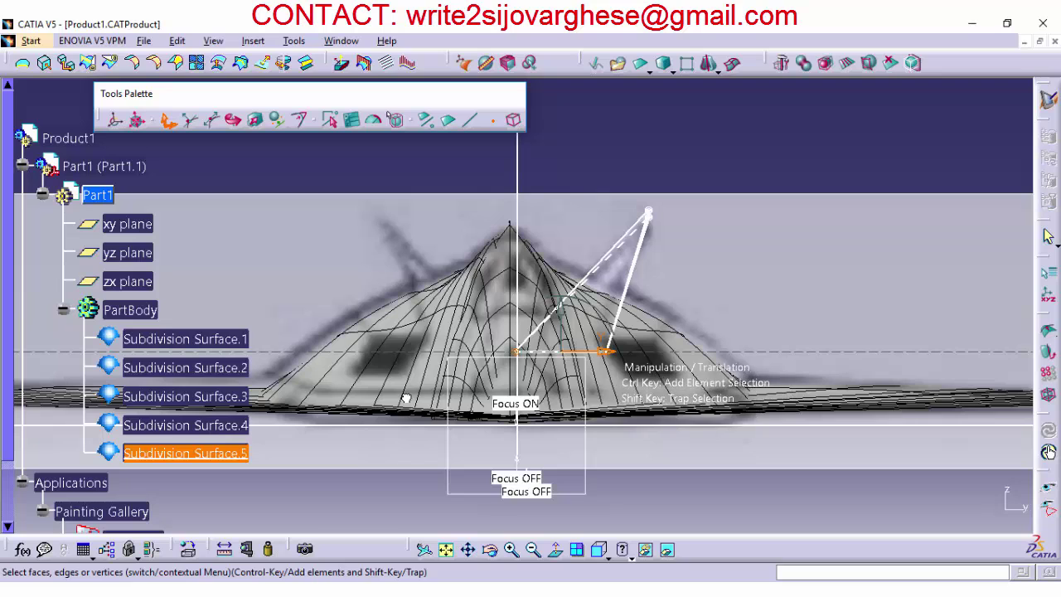
{"action": "left_click_drag", "start_coordinate": [606, 352], "coordinate": [562, 351]}
{"action": "left_click", "coordinate": [256, 120]}
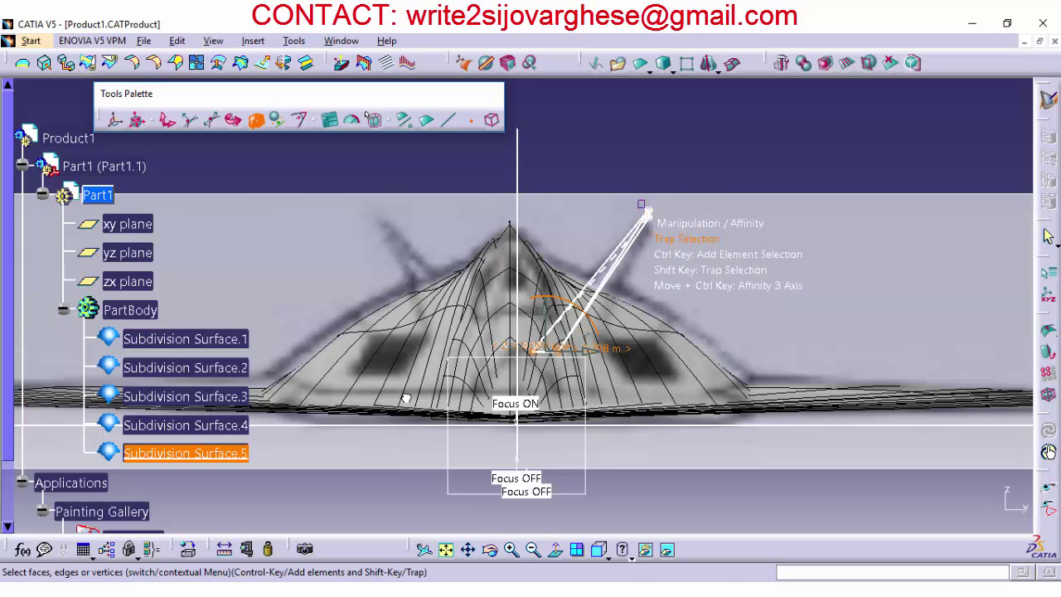
{"action": "left_click", "coordinate": [167, 121]}
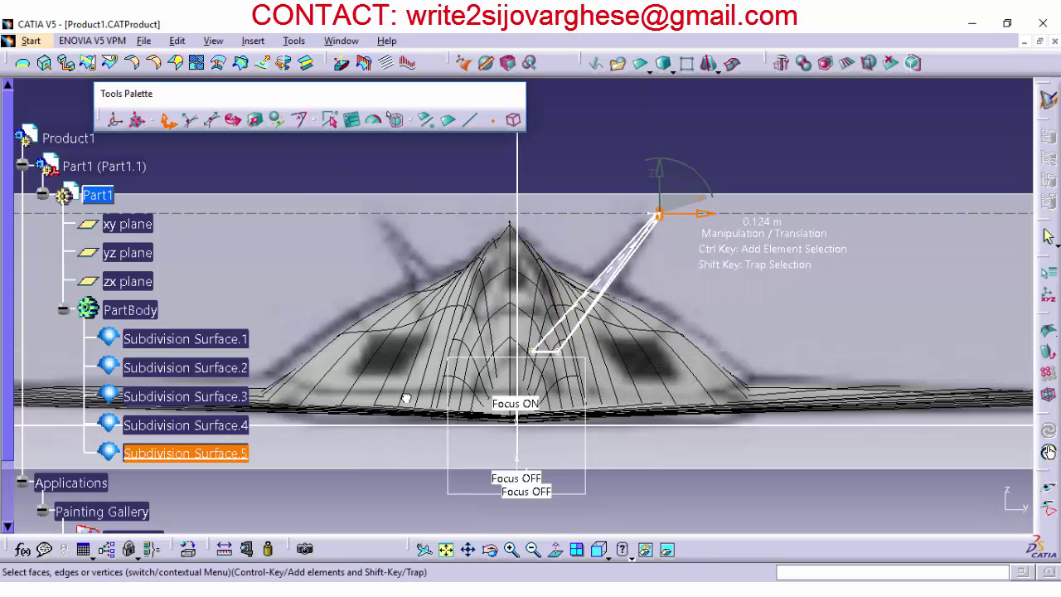
Step: Check the fin in the top view and realign its tip points with the fin's upper edge in the side blueprint
{"action": "left_click", "coordinate": [608, 558]}
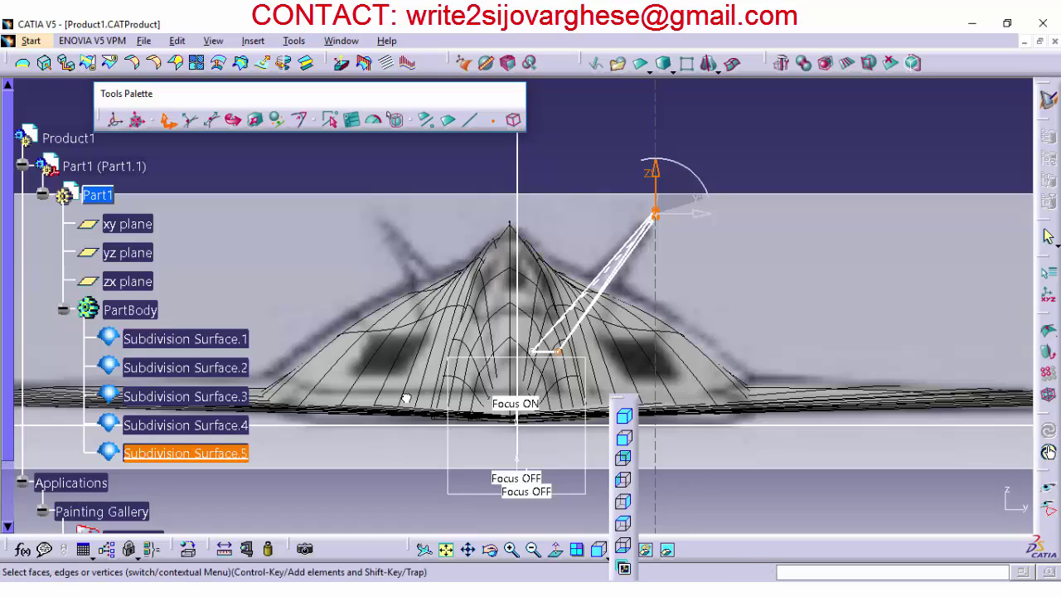
{"action": "left_click", "coordinate": [623, 522]}
{"action": "left_click", "coordinate": [533, 550]}
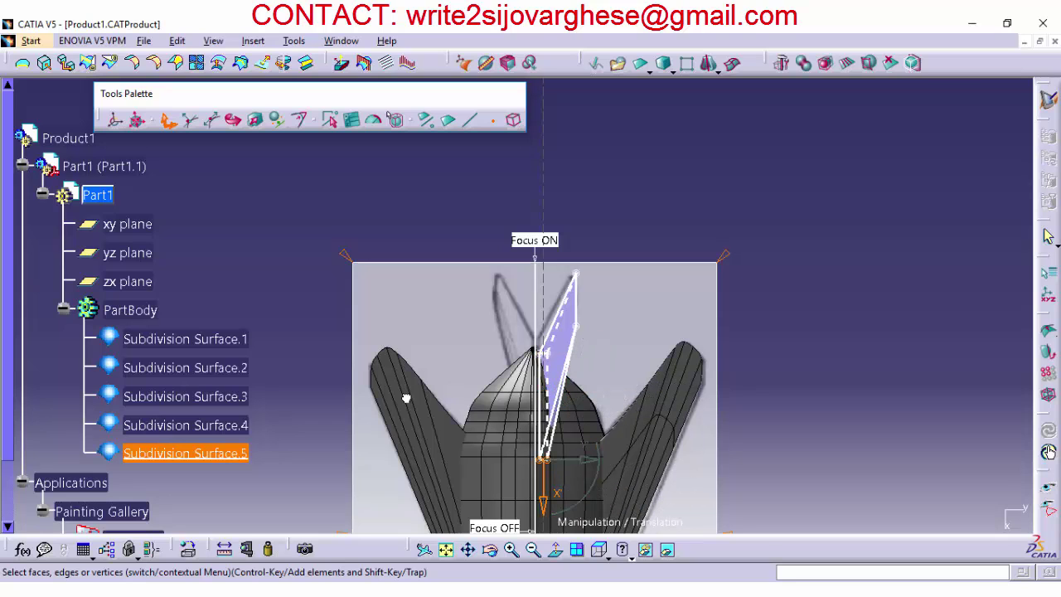
{"action": "left_click", "coordinate": [609, 558]}
{"action": "left_click", "coordinate": [624, 502]}
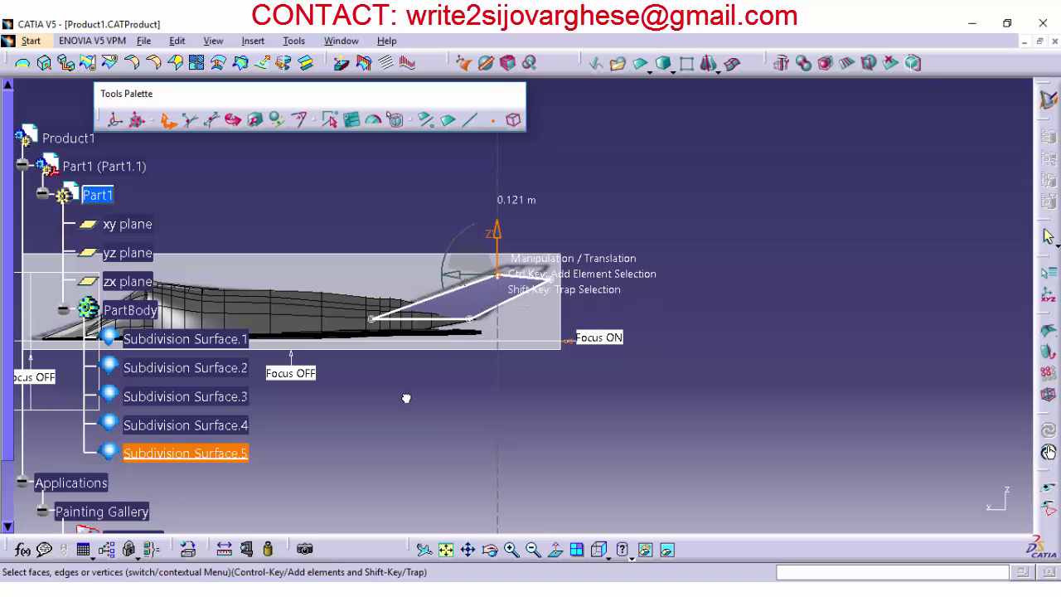
{"action": "left_click_drag", "start_coordinate": [498, 273], "coordinate": [550, 271]}
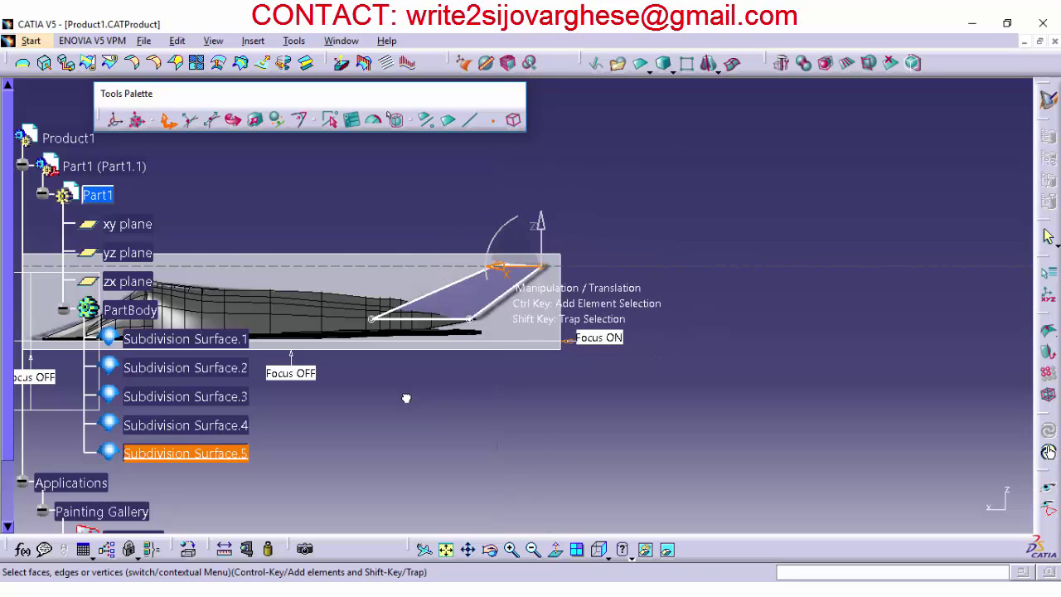
Step: Try to round the fin's two leading edges by setting their weight to 0 %, and undo the change
{"action": "left_click", "coordinate": [608, 558]}
{"action": "left_click", "coordinate": [623, 416]}
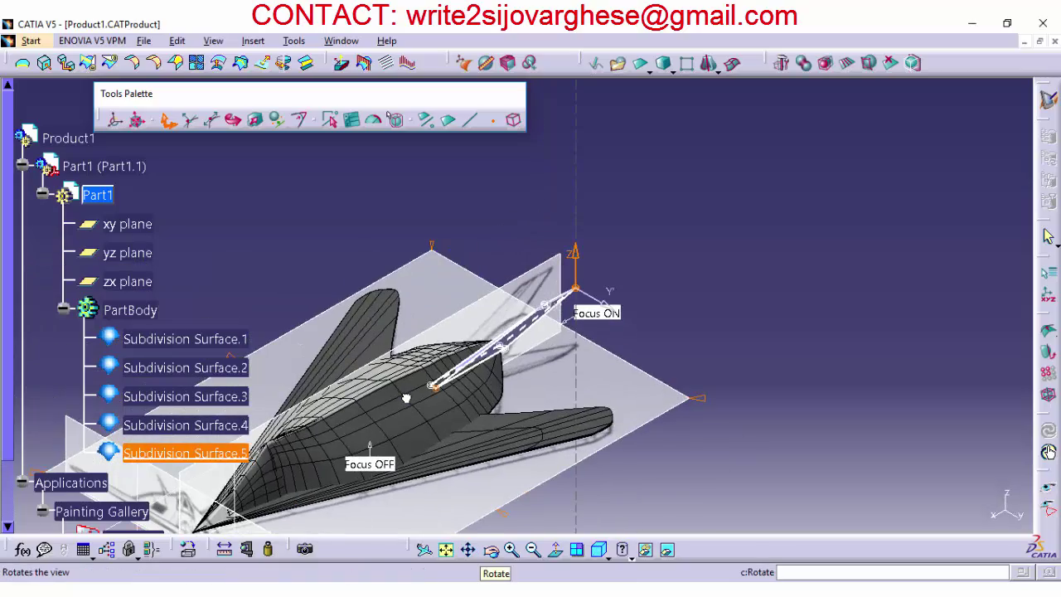
{"action": "left_click_drag", "start_coordinate": [406, 399], "coordinate": [406, 399]}
{"action": "middle_click_drag", "start_coordinate": [406, 399], "coordinate": [651, 290]}
{"action": "left_click", "coordinate": [299, 120]}
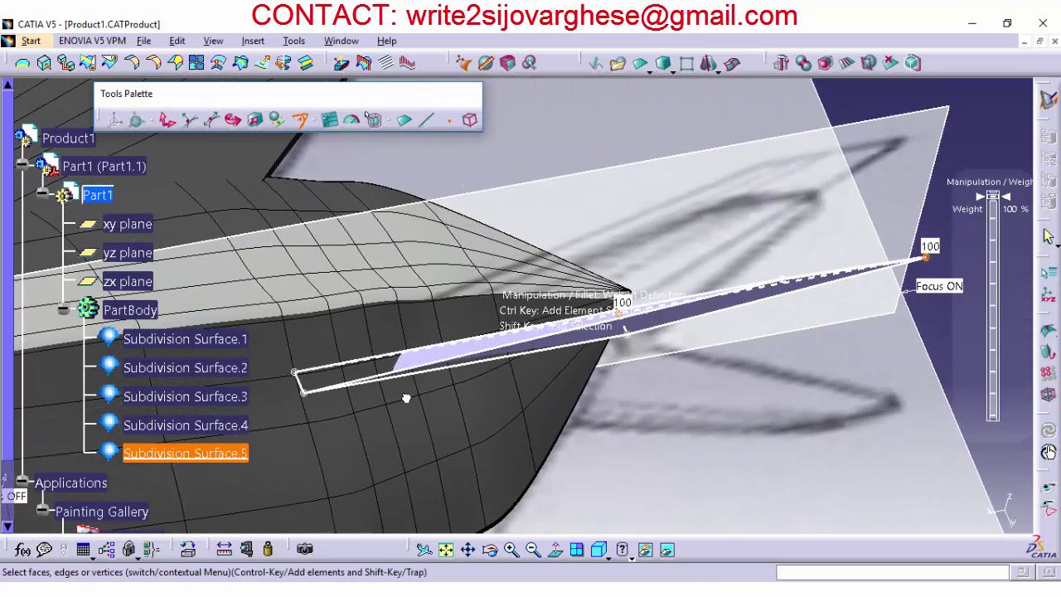
{"action": "left_click", "coordinate": [510, 332]}
{"action": "left_click", "coordinate": [526, 341]}
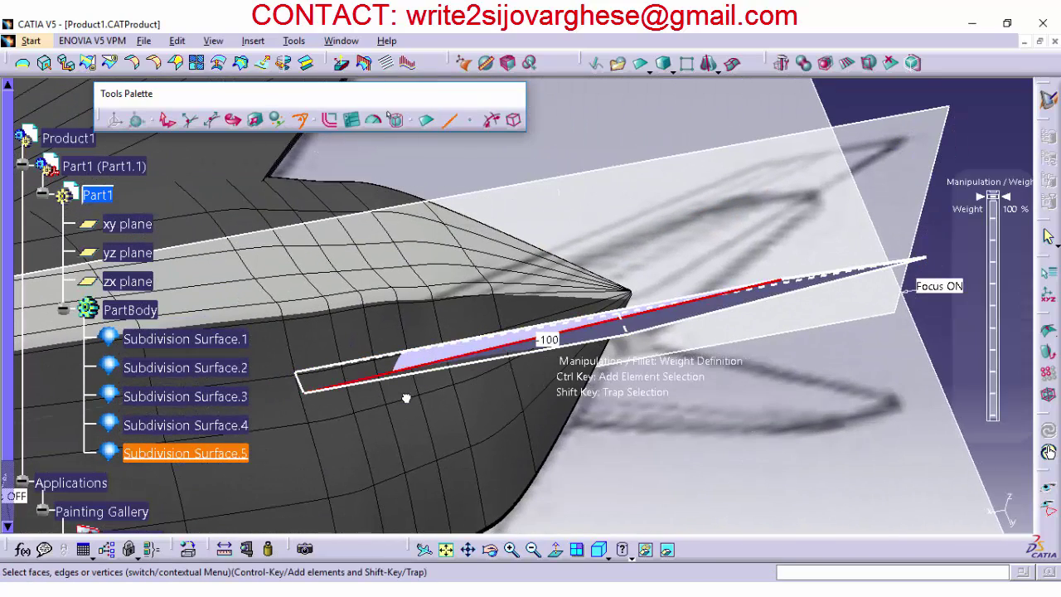
{"action": "left_click", "coordinate": [533, 326], "text": "ctrl"}
{"action": "left_click", "coordinate": [330, 120]}
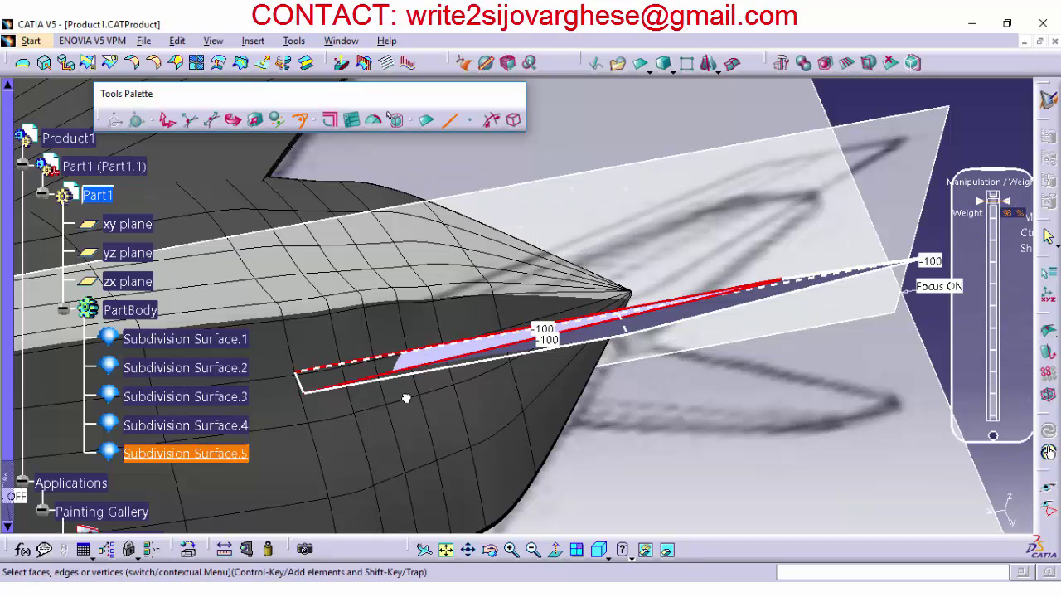
{"action": "left_click_drag", "start_coordinate": [993, 372], "coordinate": [993, 416]}
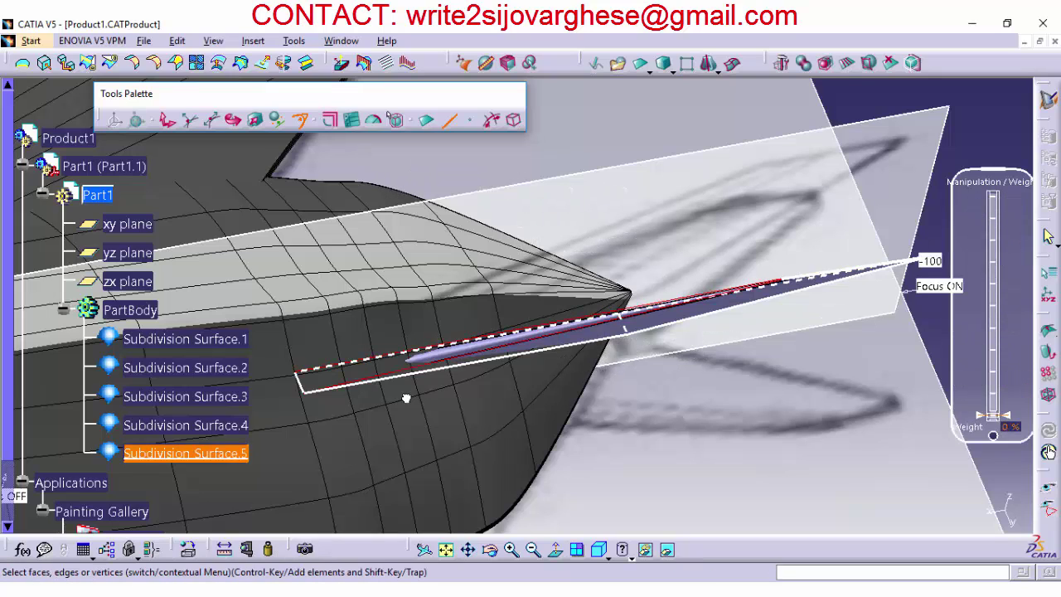
{"action": "key", "text": "ctrl+z"}
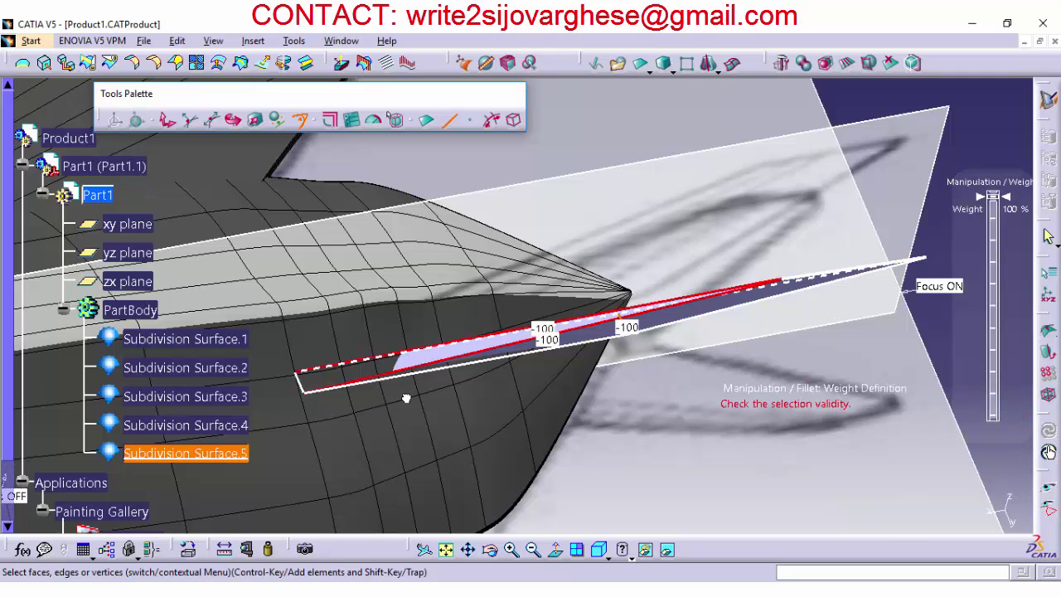
Step: Set the weight of the fin's leading edge to 0 % to round it, and save the model
{"action": "mouse_move", "coordinate": [406, 398]}
{"action": "middle_mouse_down"}
{"action": "mouse_move", "coordinate": [240, 357]}
{"action": "mouse_move", "coordinate": [407, 396]}
{"action": "middle_mouse_up"}
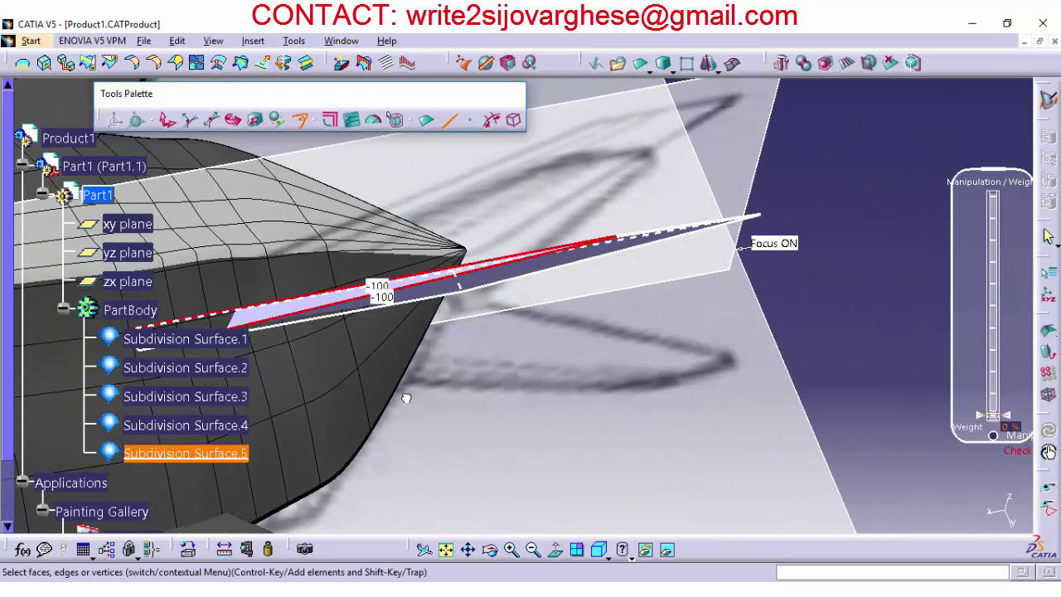
{"action": "left_click", "coordinate": [330, 120]}
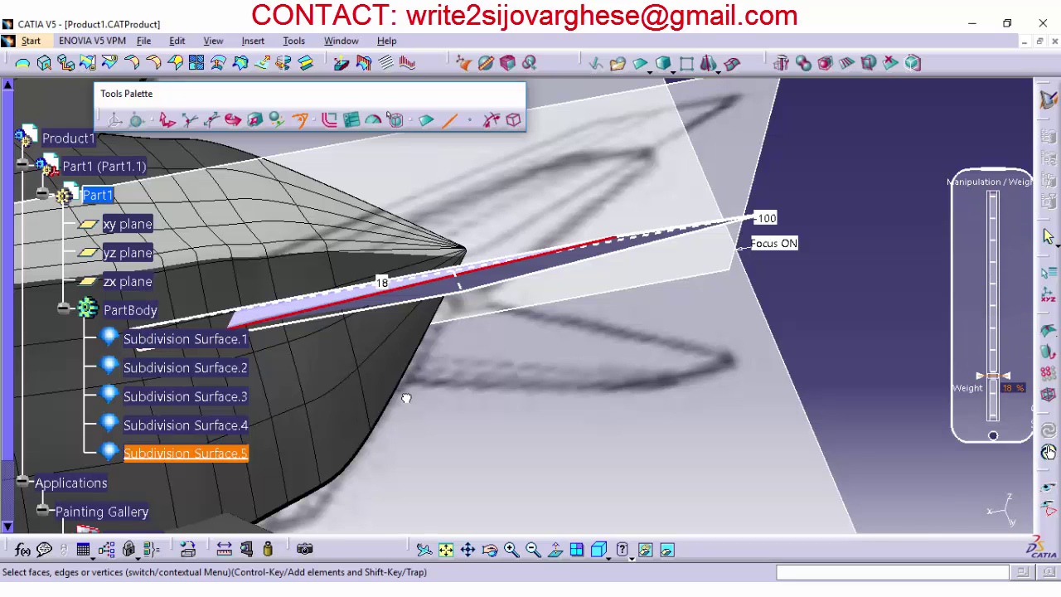
{"action": "left_click_drag", "start_coordinate": [993, 376], "coordinate": [993, 416]}
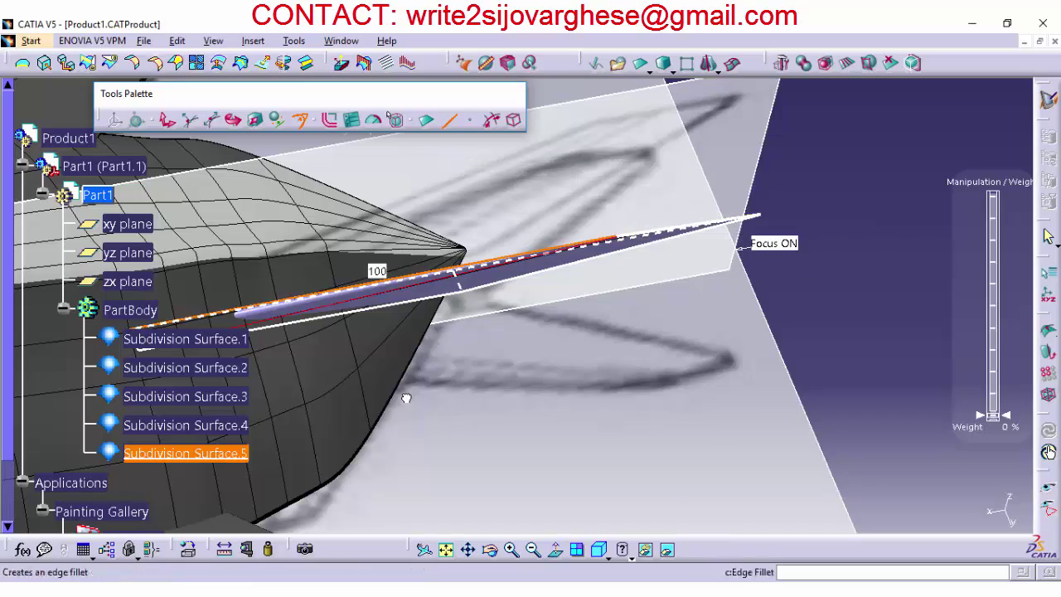
{"action": "key", "text": "alt+f"}
{"action": "key", "text": "s"}
Step: Set the weight of the leading edge on the fin's other side to 100 % and save the model
{"action": "left_click", "coordinate": [490, 550]}
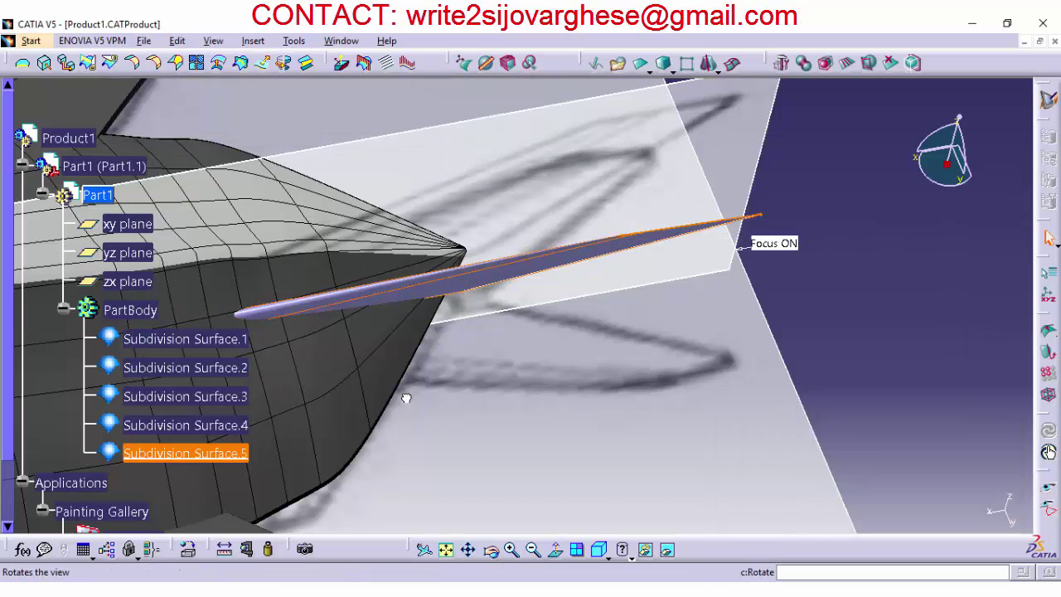
{"action": "mouse_move", "coordinate": [406, 398]}
{"action": "left_mouse_down"}
{"action": "mouse_move", "coordinate": [422, 464]}
{"action": "mouse_move", "coordinate": [415, 390]}
{"action": "mouse_move", "coordinate": [465, 339]}
{"action": "left_mouse_up"}
{"action": "middle_click_drag", "start_coordinate": [405, 398], "coordinate": [406, 398]}
{"action": "left_click", "coordinate": [463, 63]}
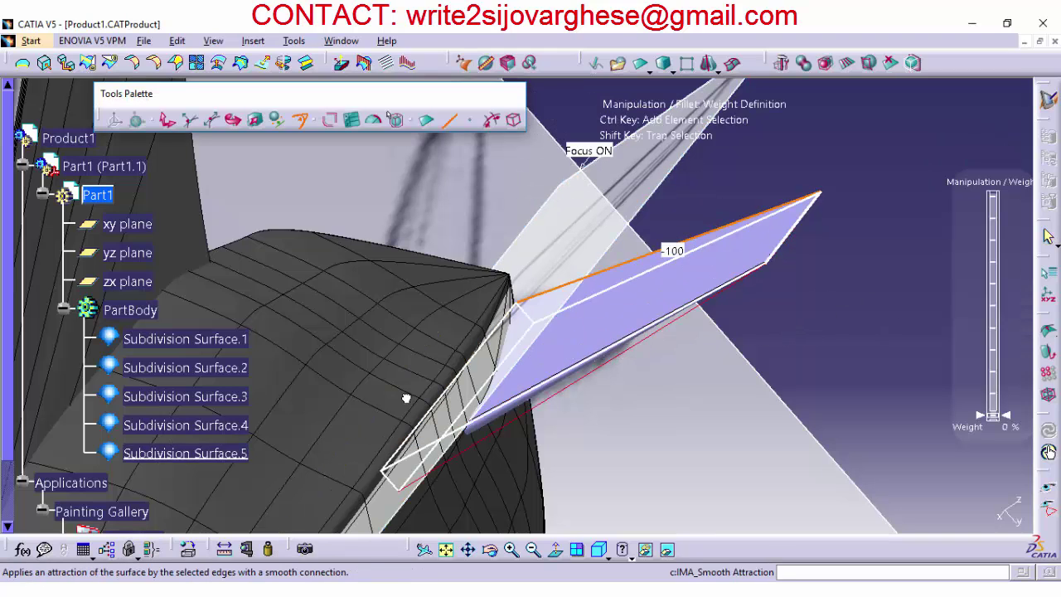
{"action": "left_click", "coordinate": [572, 367]}
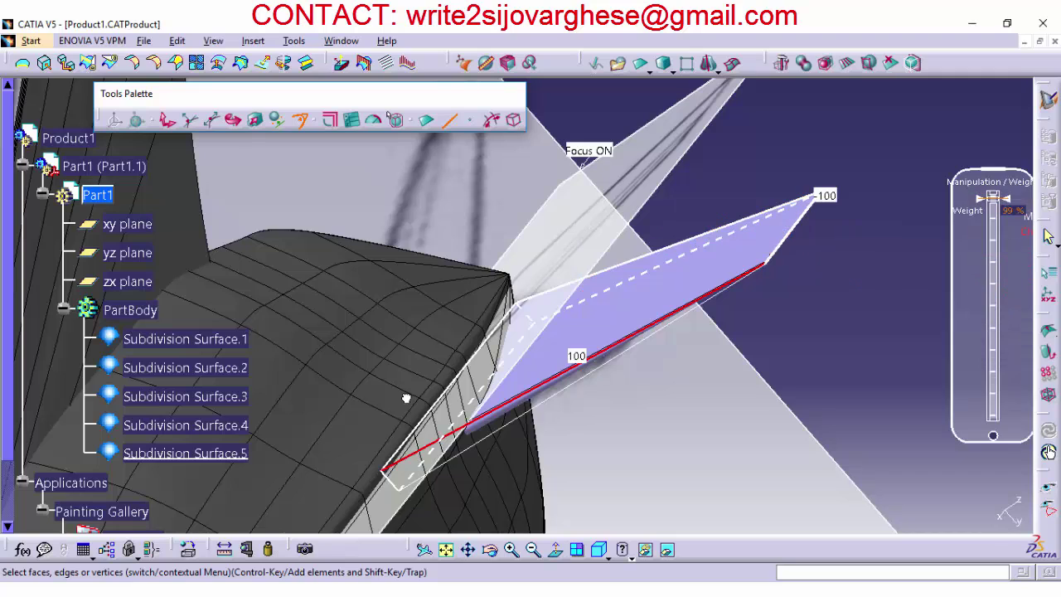
{"action": "mouse_move", "coordinate": [993, 203]}
{"action": "left_mouse_down"}
{"action": "mouse_move", "coordinate": [994, 415]}
{"action": "mouse_move", "coordinate": [993, 196]}
{"action": "left_mouse_up"}
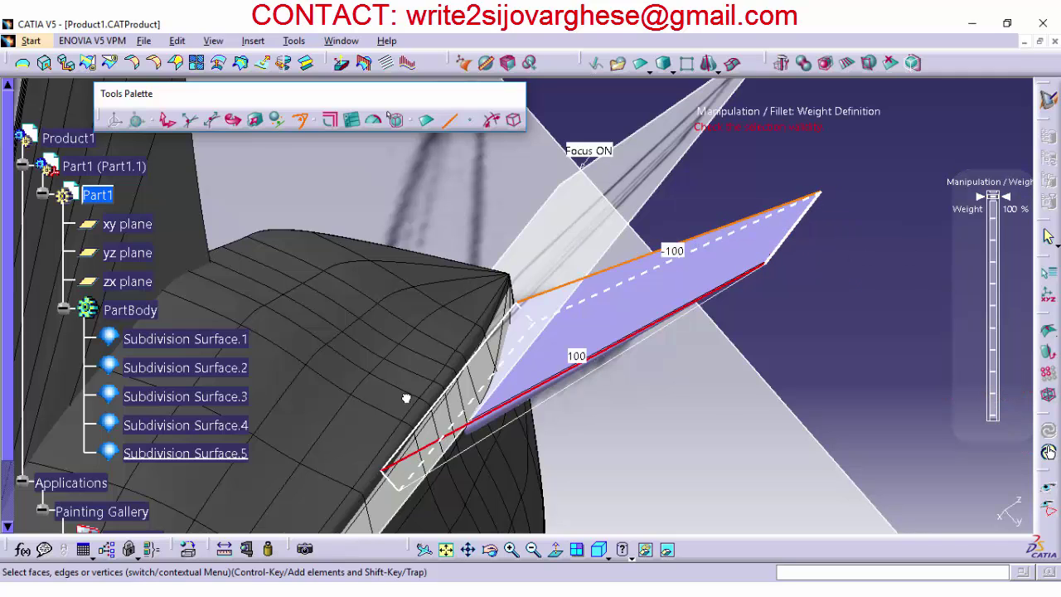
{"action": "left_click", "coordinate": [144, 40]}
{"action": "key", "text": "Return"}
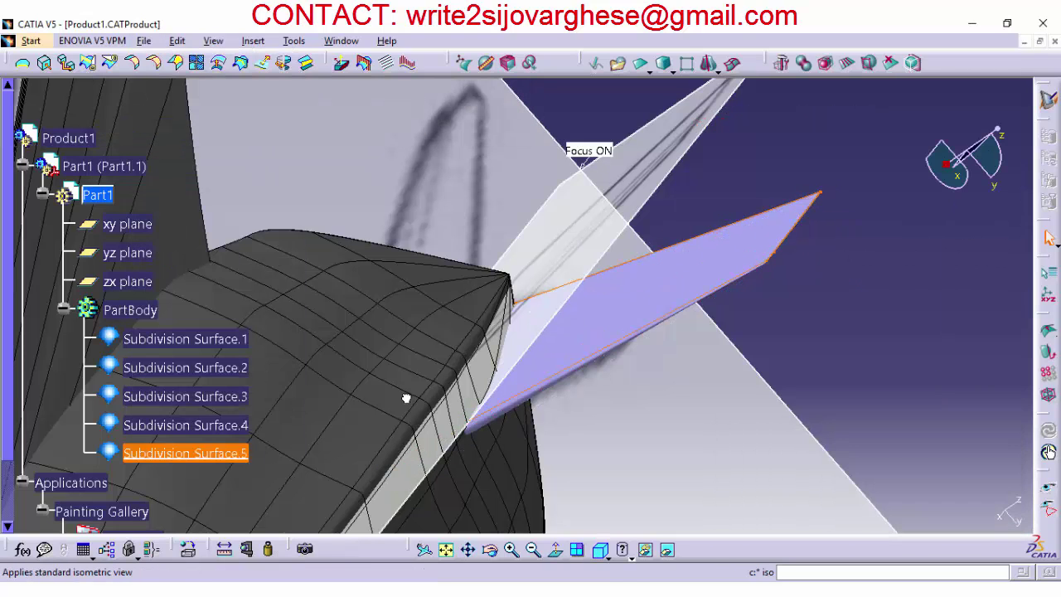
Step: Reopen the fin surface in the front view and widen its tip points with Affinity to 0.031 m along Y
{"action": "left_click", "coordinate": [609, 557]}
{"action": "left_click", "coordinate": [623, 416]}
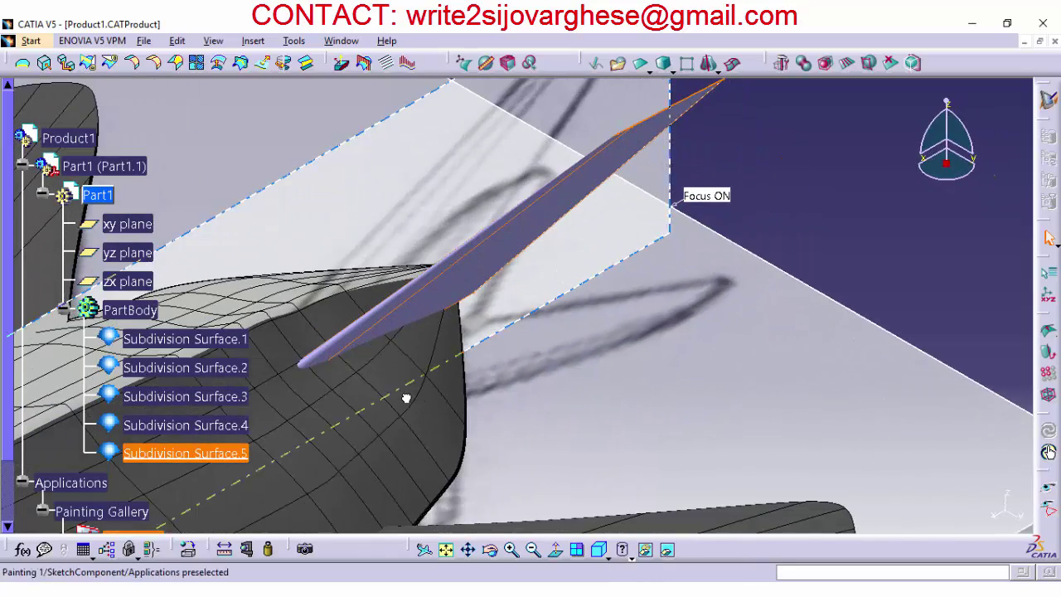
{"action": "left_click", "coordinate": [185, 396], "text": "ctrl"}
{"action": "left_click", "coordinate": [599, 550]}
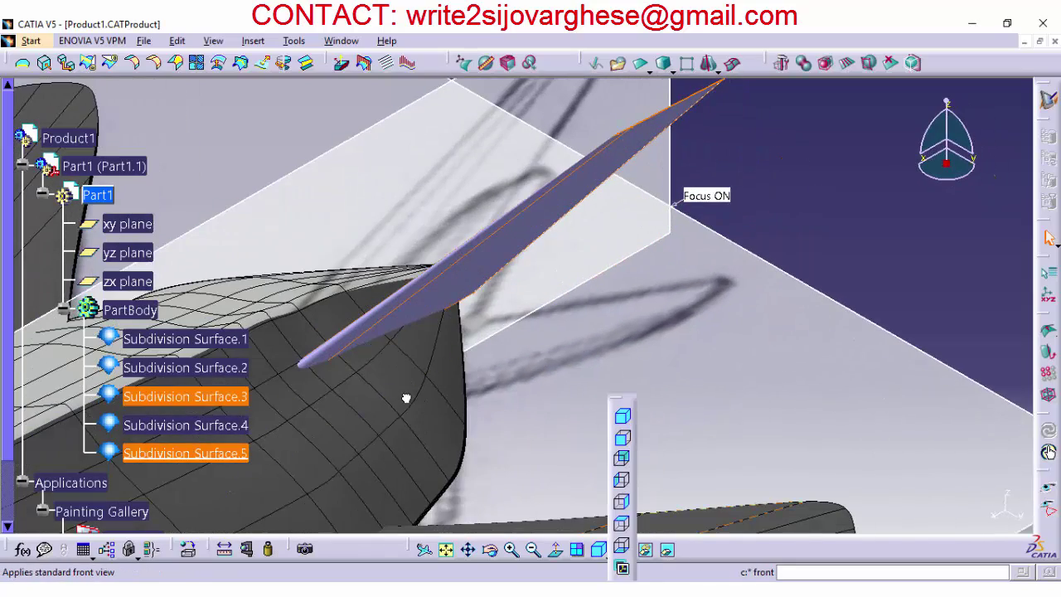
{"action": "left_click", "coordinate": [622, 437]}
{"action": "left_click_drag", "start_coordinate": [434, 223], "coordinate": [407, 398]}
{"action": "key", "text": "Escape"}
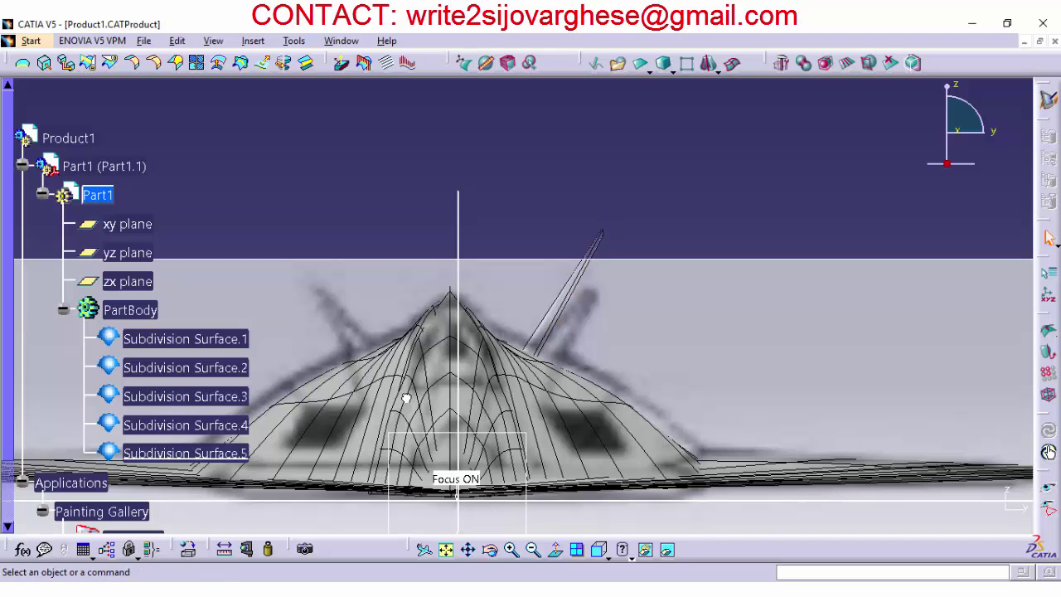
{"action": "double_click", "coordinate": [186, 453]}
{"action": "left_click_drag", "start_coordinate": [603, 227], "coordinate": [573, 204]}
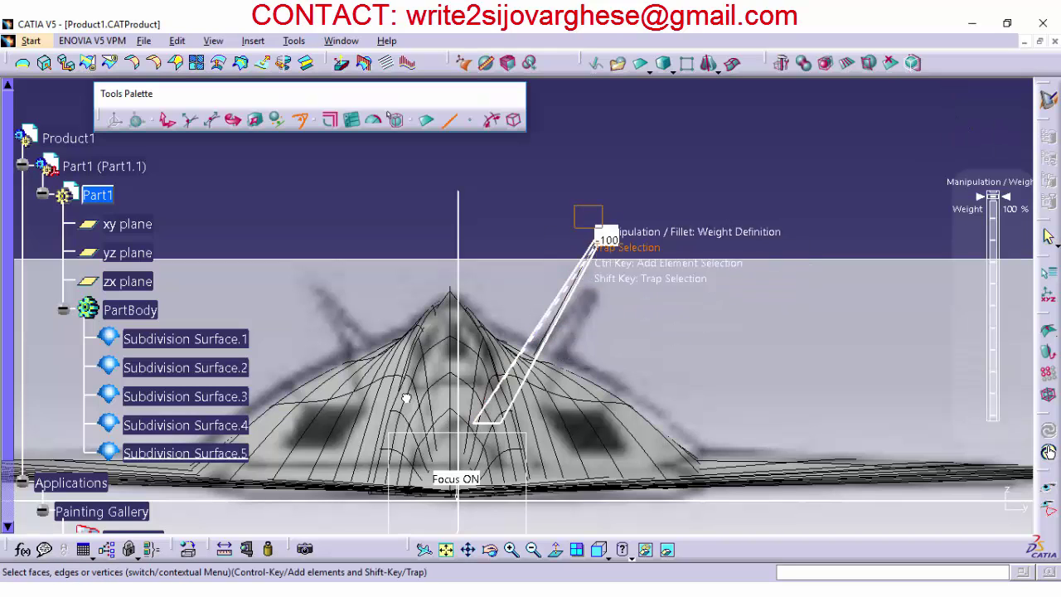
{"action": "left_click", "coordinate": [256, 120]}
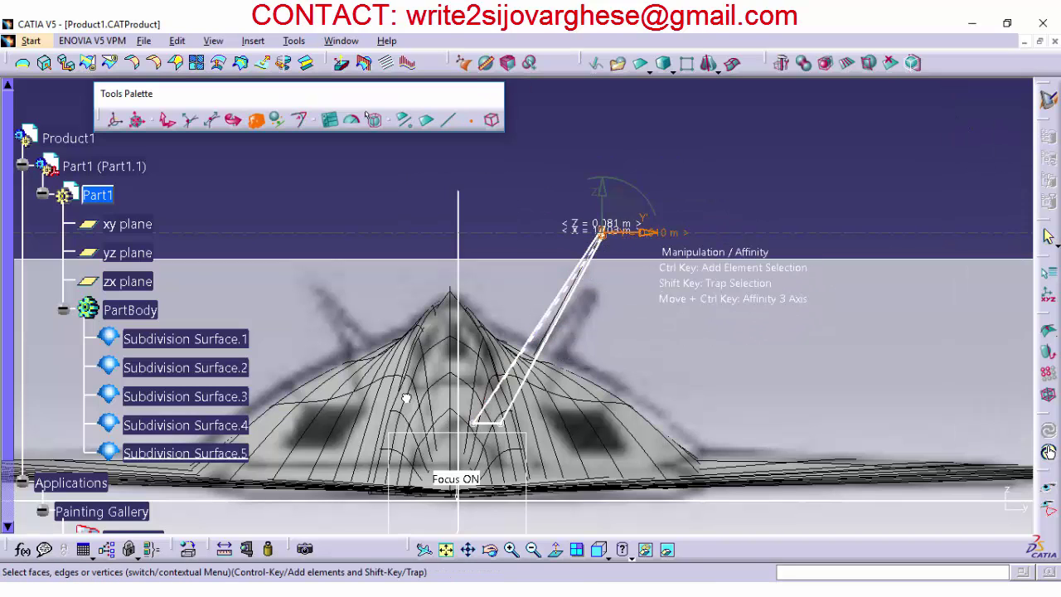
{"action": "left_click_drag", "start_coordinate": [661, 233], "coordinate": [745, 233]}
{"action": "left_click_drag", "start_coordinate": [603, 189], "coordinate": [543, 455]}
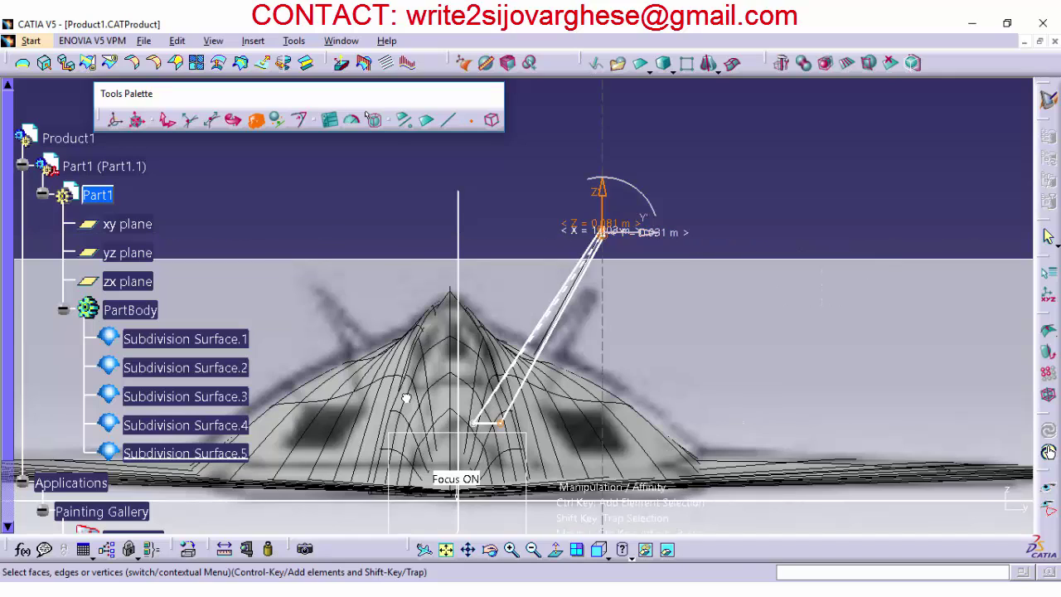
Step: Thicken the fin's tip further to 0.108 m along Y and save the model
{"action": "middle_click_drag", "start_coordinate": [554, 361], "coordinate": [484, 406]}
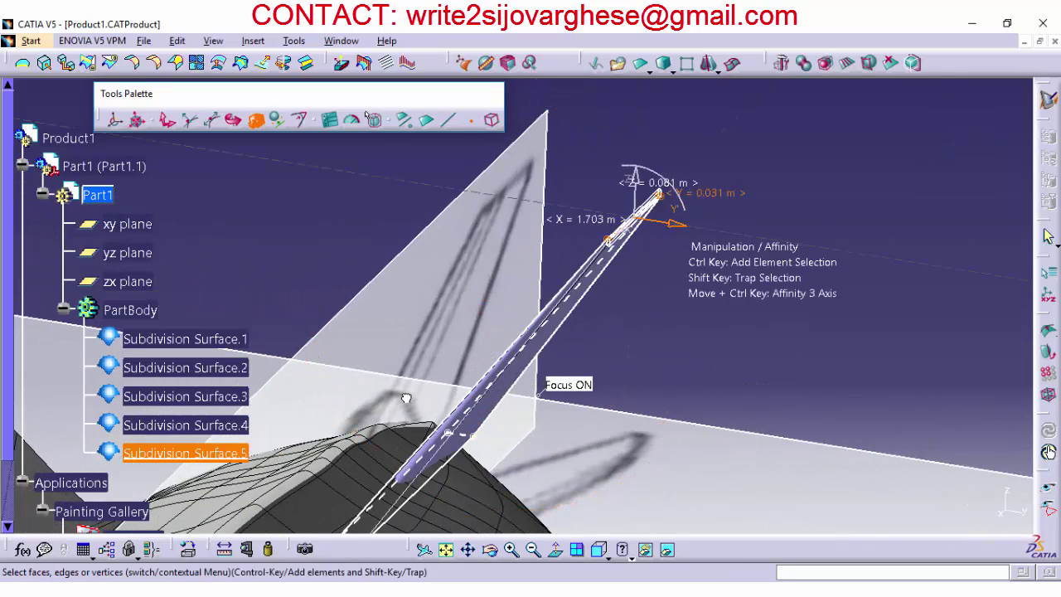
{"action": "left_click_drag", "start_coordinate": [677, 223], "coordinate": [707, 241]}
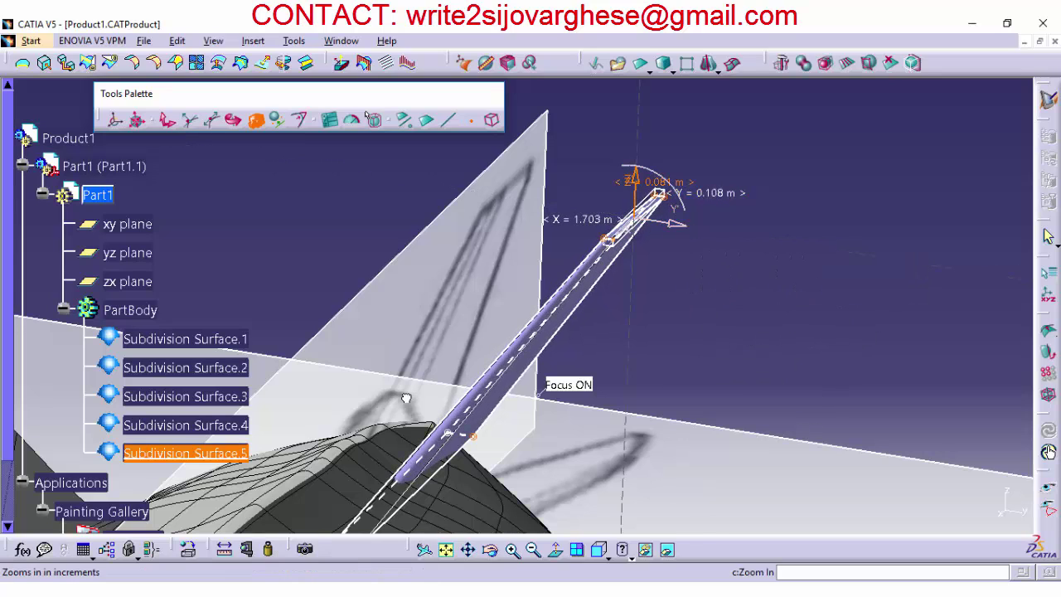
{"action": "left_click", "coordinate": [143, 41]}
{"action": "key", "text": "s"}
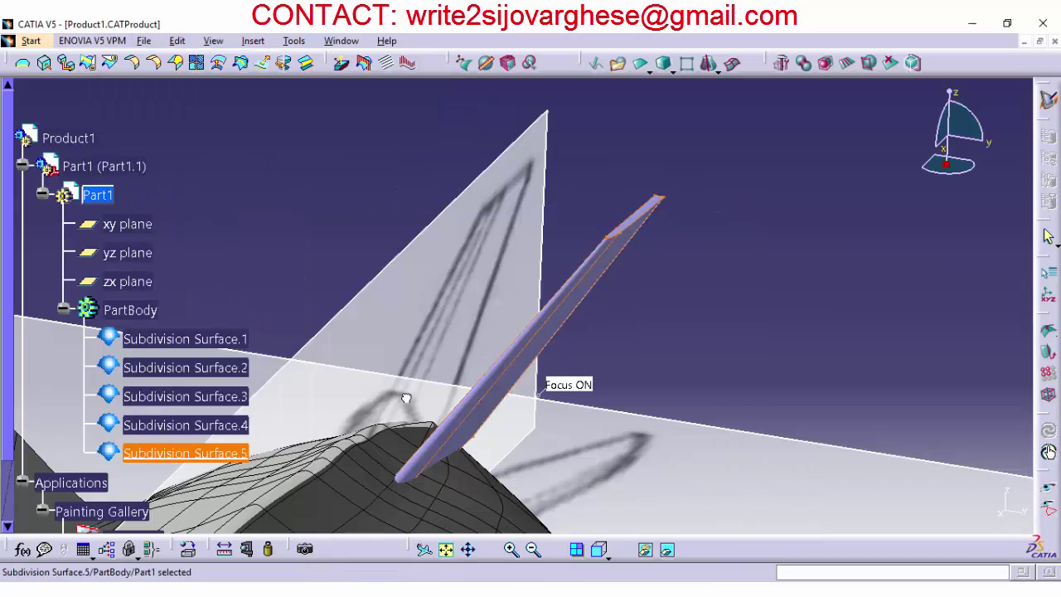
Step: Reopen the tail fin surface, round its rear edges by setting their weight to 0 %, and save the model
{"action": "middle_click_drag", "start_coordinate": [406, 398], "coordinate": [207, 422]}
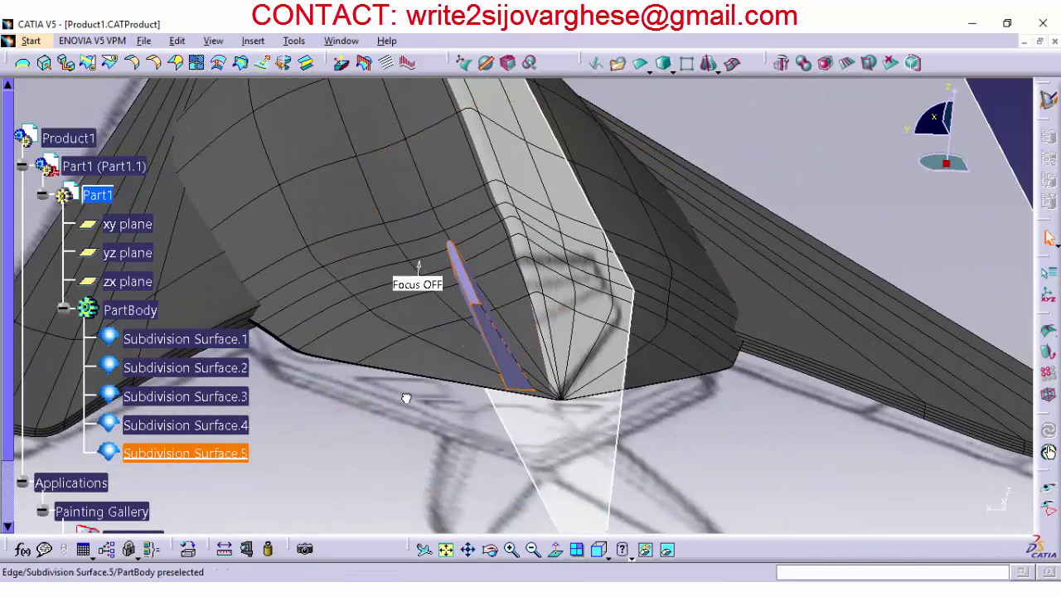
{"action": "double_click", "coordinate": [481, 313]}
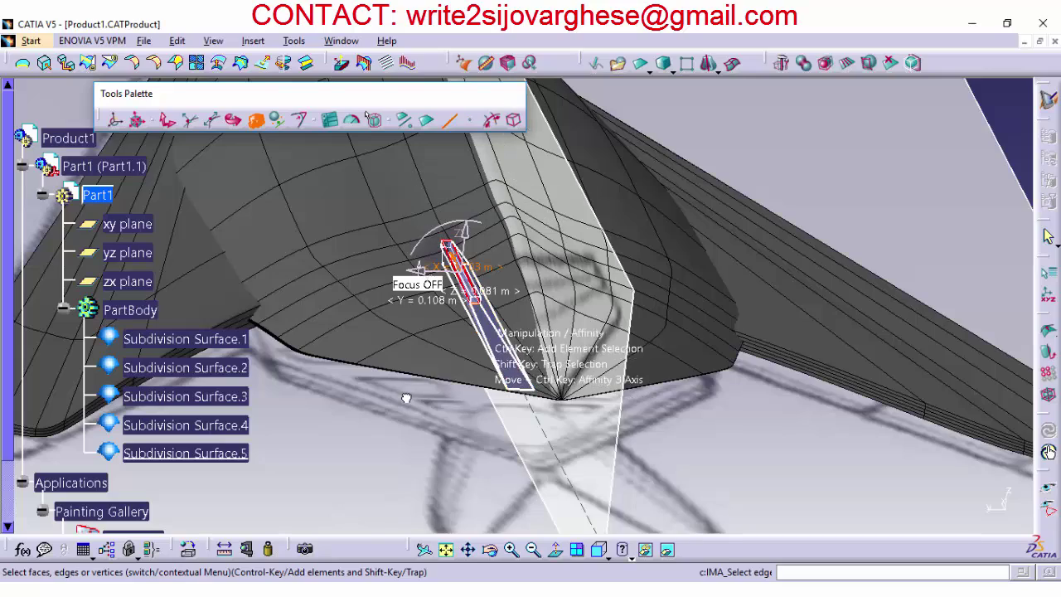
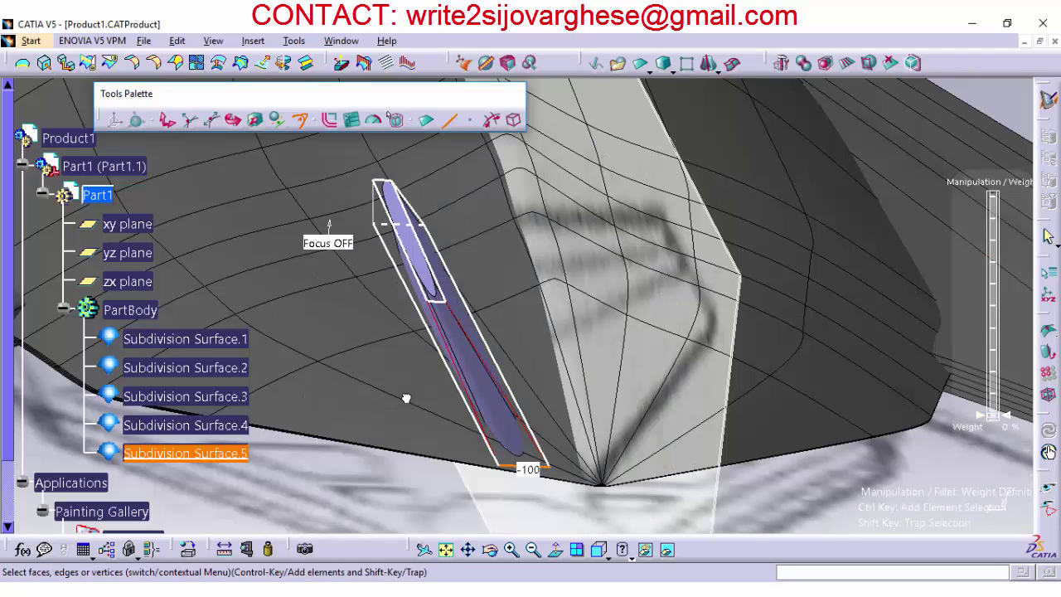
{"action": "left_click", "coordinate": [144, 40]}
{"action": "left_click", "coordinate": [163, 141]}
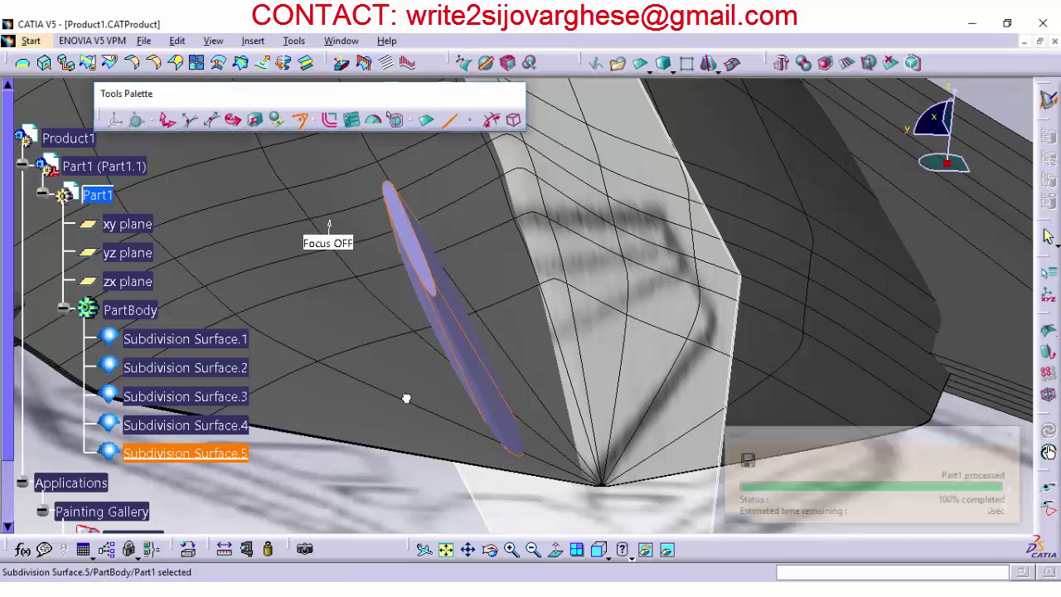
Step: Change the fill colour of the tail fin surface to dark grey
{"action": "left_click", "coordinate": [609, 558]}
{"action": "left_click", "coordinate": [626, 418]}
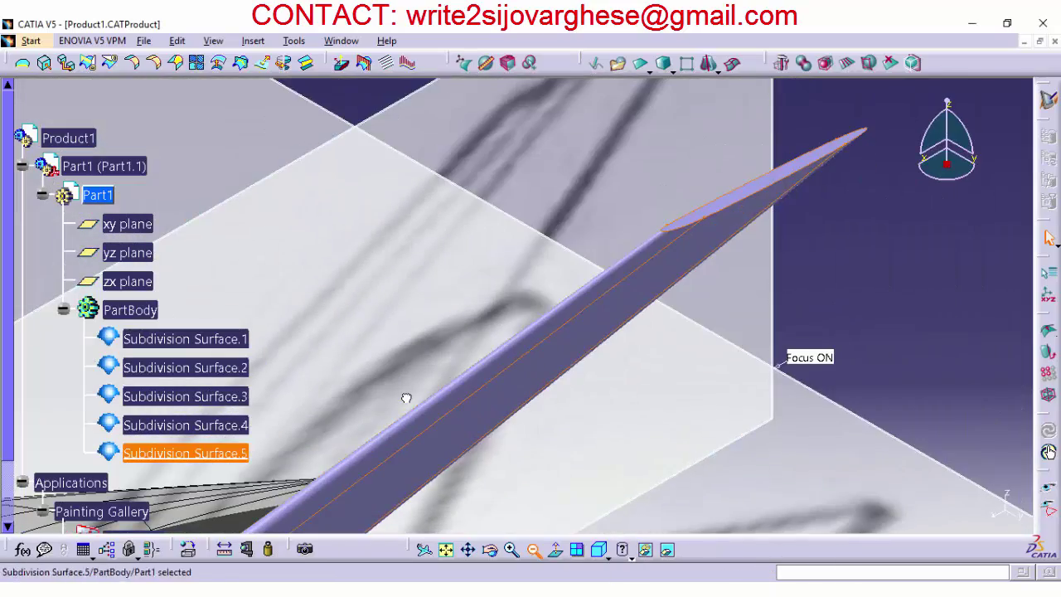
{"action": "key", "text": "ctrl+Page_Down"}
{"action": "key", "text": "ctrl+Page_Down"}
{"action": "key", "text": "ctrl+Page_Down"}
{"action": "key", "text": "ctrl+Page_Down"}
{"action": "key", "text": "ctrl+Page_Down"}
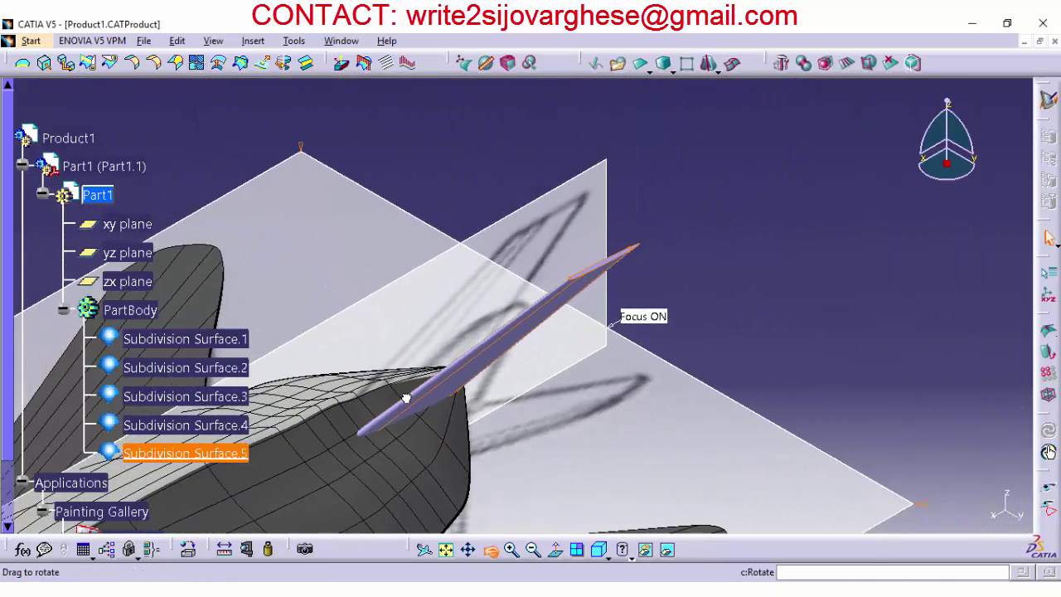
{"action": "mouse_move", "coordinate": [406, 398]}
{"action": "left_mouse_down"}
{"action": "mouse_move", "coordinate": [373, 311]}
{"action": "mouse_move", "coordinate": [397, 357]}
{"action": "left_mouse_up"}
{"action": "right_click", "coordinate": [177, 453]}
{"action": "left_click", "coordinate": [217, 200]}
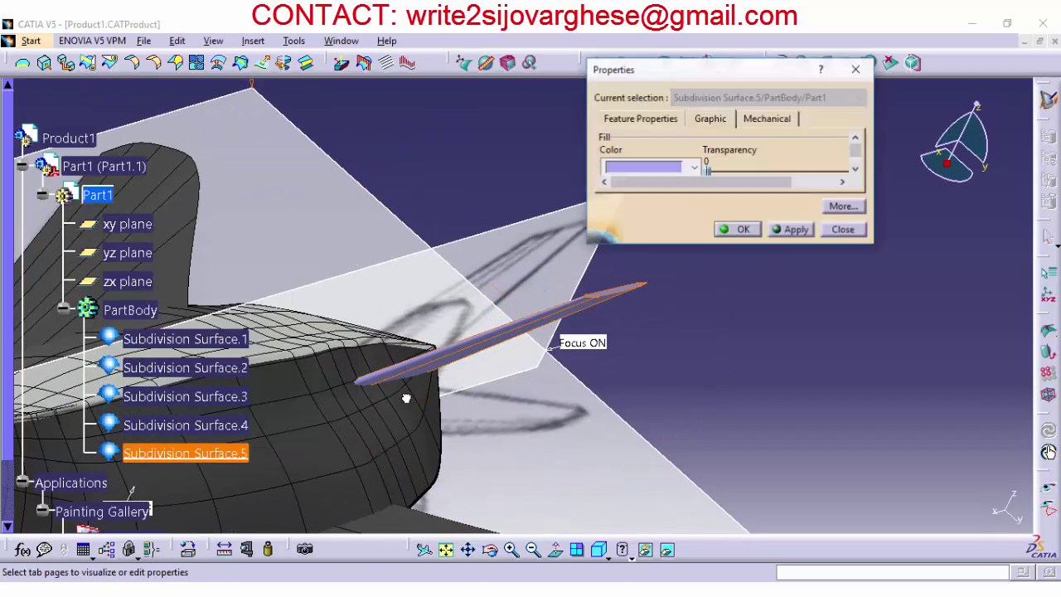
{"action": "left_click", "coordinate": [694, 167]}
{"action": "left_click", "coordinate": [649, 231]}
{"action": "left_click", "coordinate": [738, 230]}
Step: Check the whole aircraft against the blueprints in isometric and top views, and save the model
{"action": "left_click", "coordinate": [598, 550]}
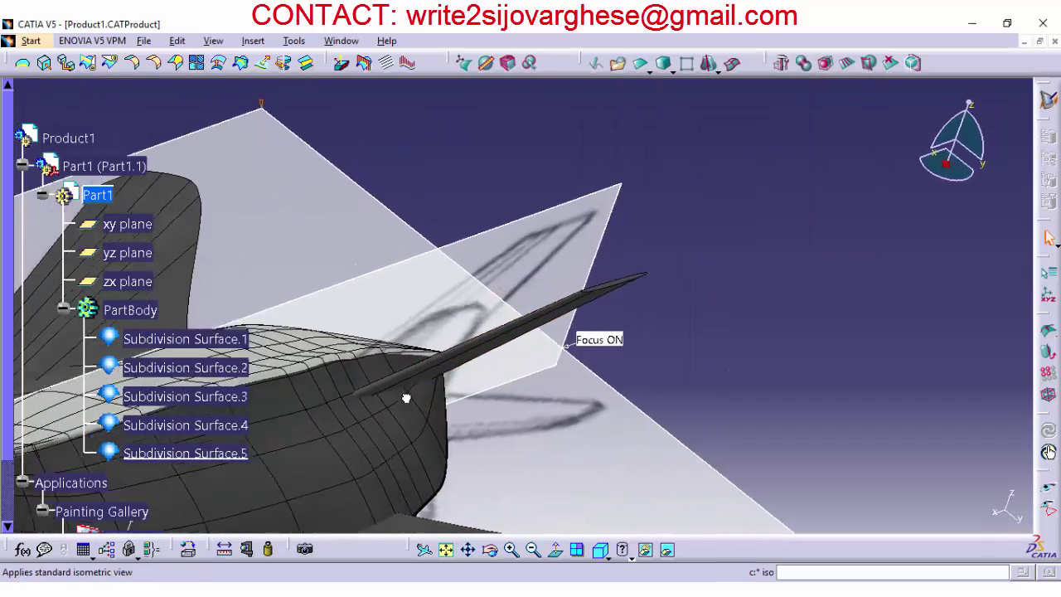
{"action": "key", "text": "ctrl+Page_Down"}
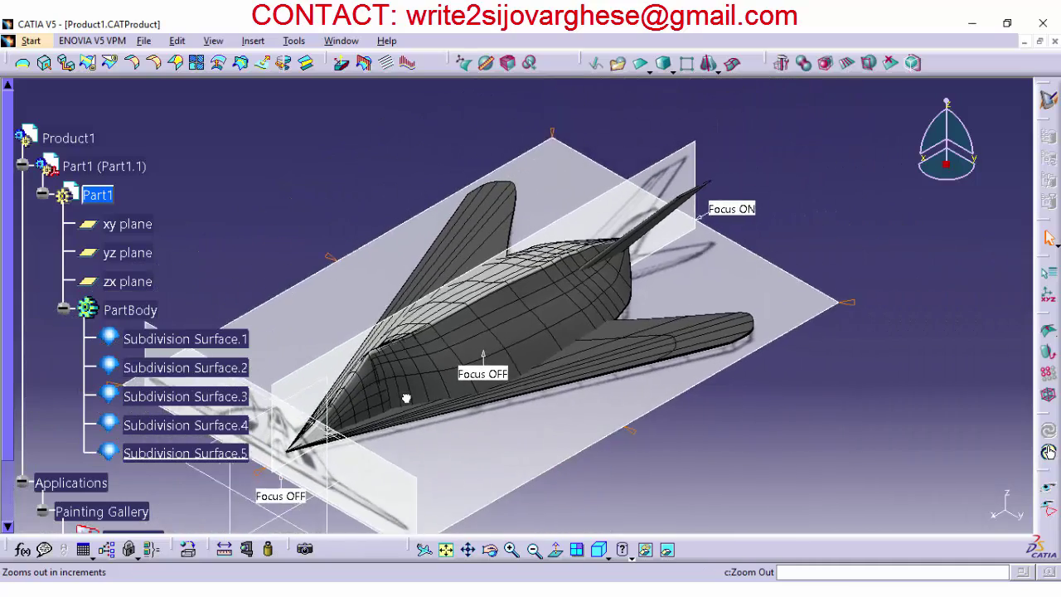
{"action": "key", "text": "ctrl+Page_Down"}
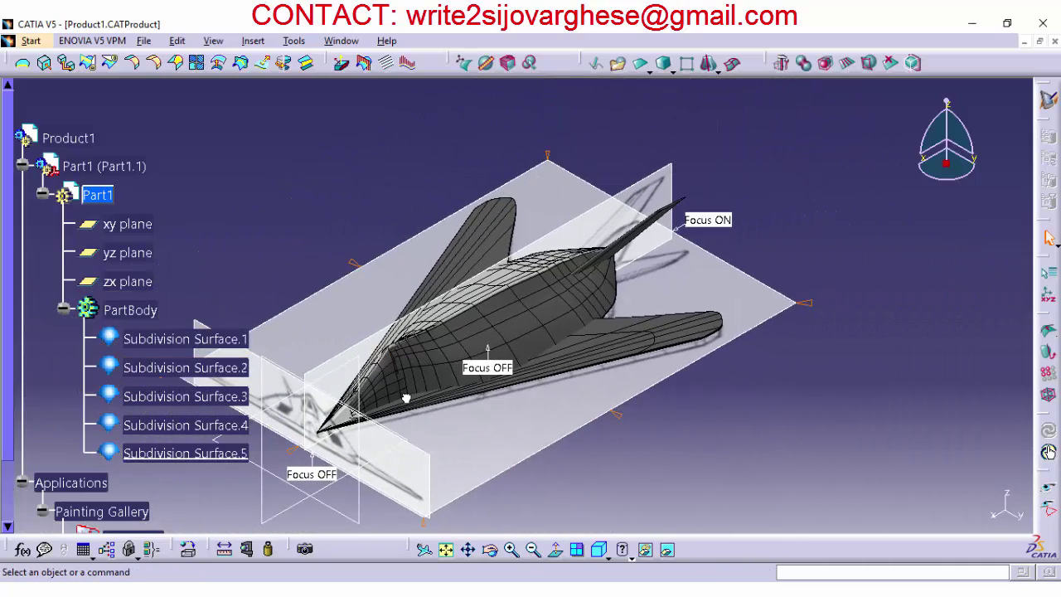
{"action": "left_click", "coordinate": [609, 558]}
{"action": "left_click", "coordinate": [622, 524]}
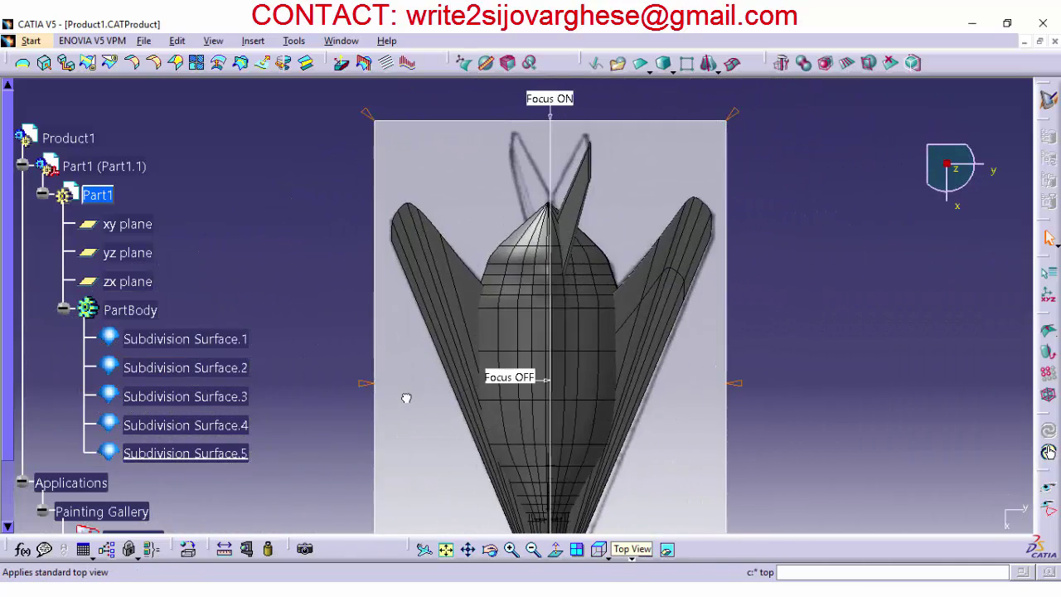
{"action": "left_click", "coordinate": [609, 558]}
{"action": "left_click", "coordinate": [623, 416]}
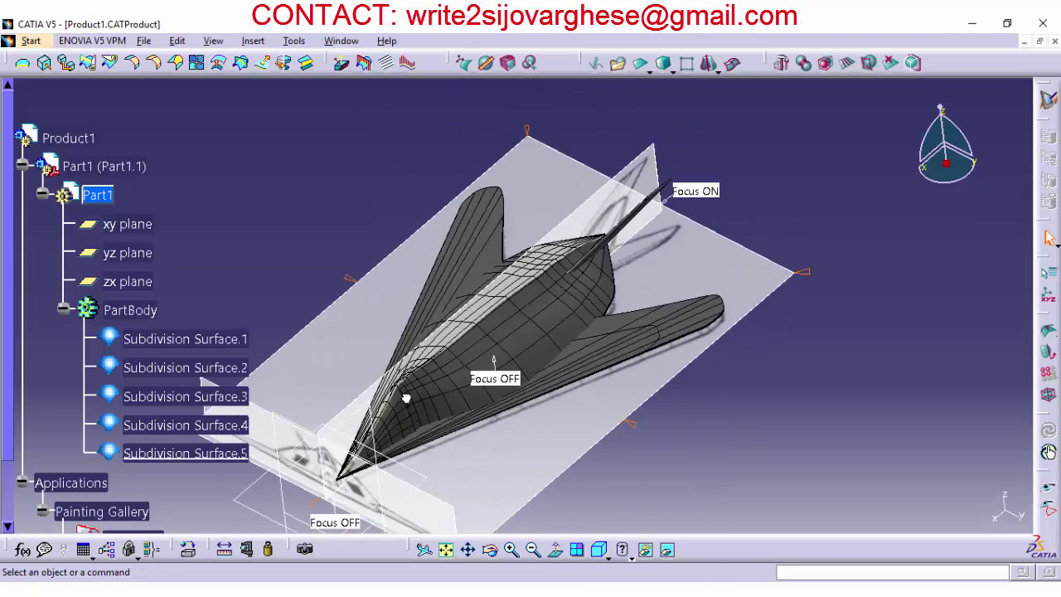
{"action": "left_click", "coordinate": [143, 41]}
{"action": "left_click", "coordinate": [163, 137]}
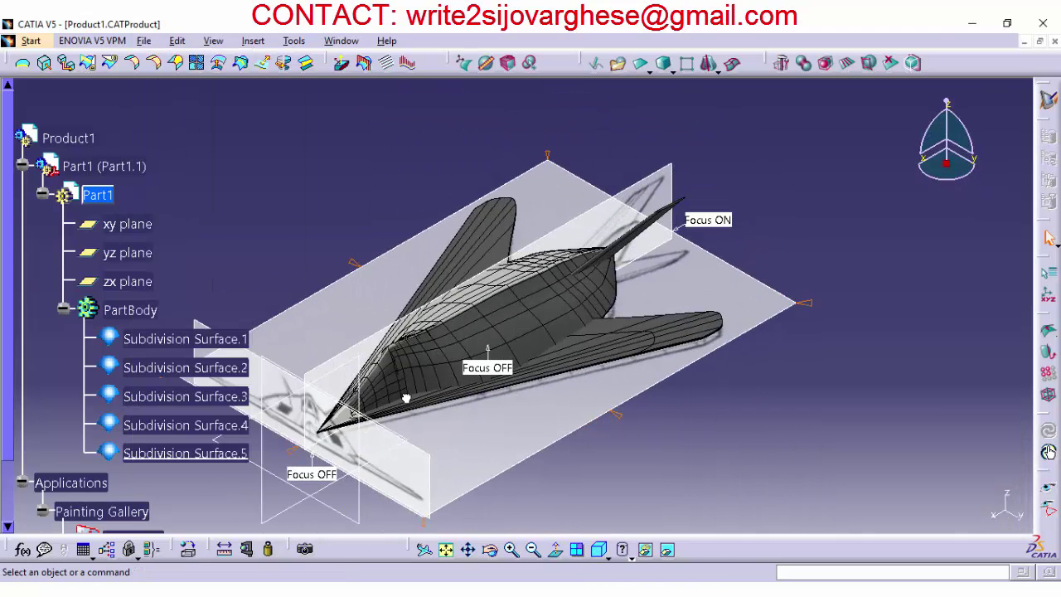
Step: Switch to the surface design workbench and mirror the tail fin about the zx plane with Symmetry
{"action": "left_click", "coordinate": [31, 40]}
{"action": "mouse_move", "coordinate": [116, 97]}
{"action": "key", "text": "Return"}
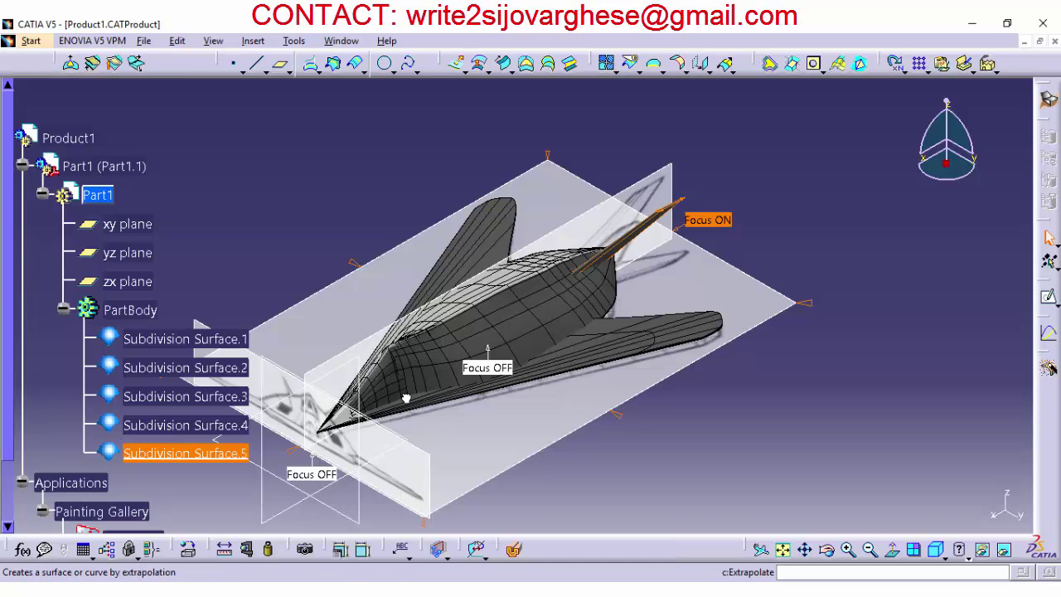
{"action": "left_click", "coordinate": [710, 72]}
{"action": "left_click", "coordinate": [724, 139]}
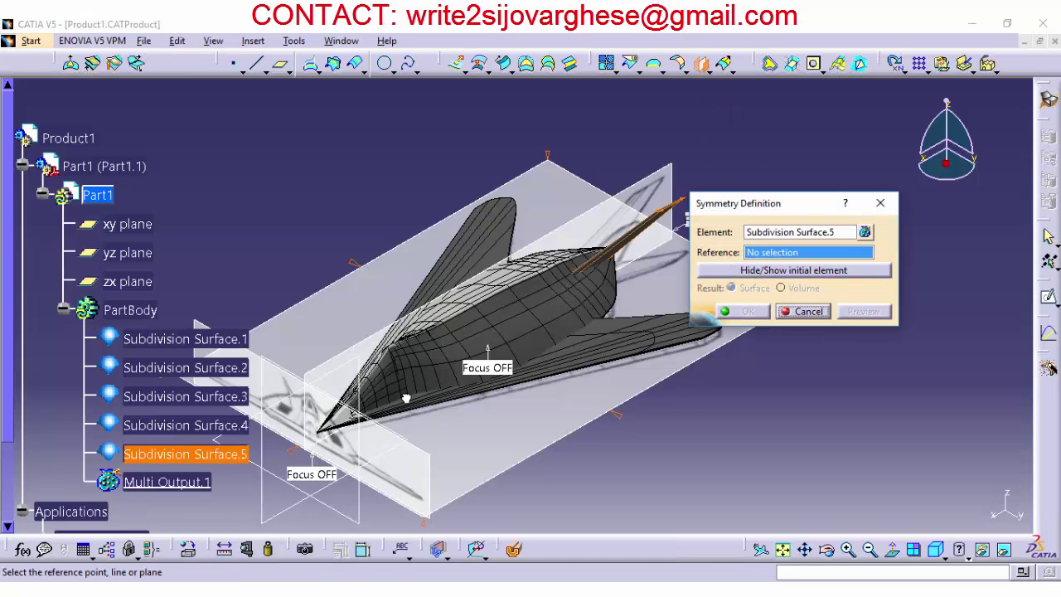
{"action": "left_click", "coordinate": [128, 282]}
{"action": "key", "text": "Return"}
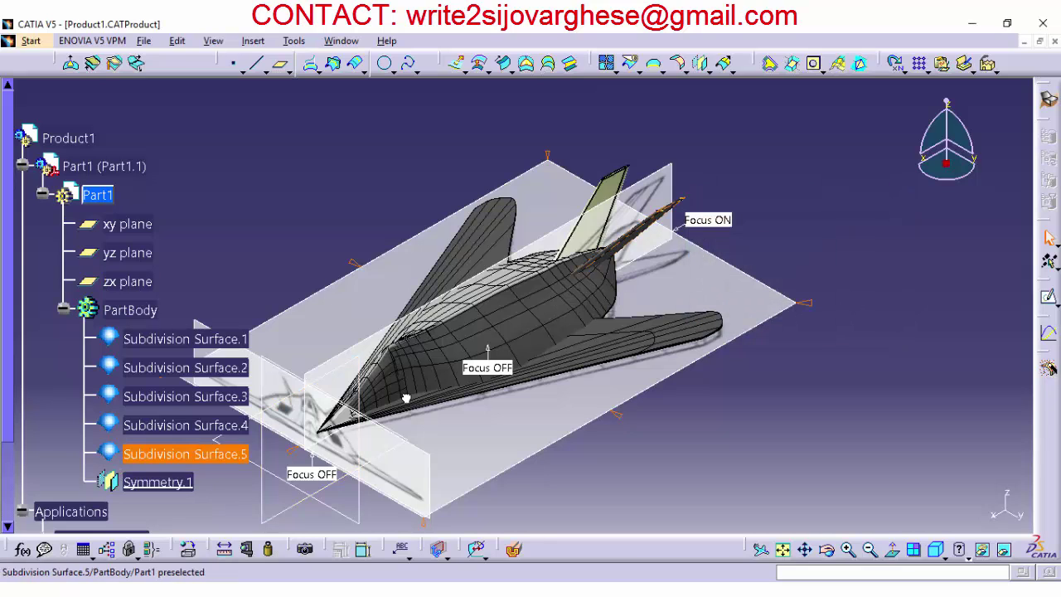
Step: Set the fill colour of the mirrored tail fin to dark grey
{"action": "right_click", "coordinate": [165, 482]}
{"action": "left_click", "coordinate": [209, 229]}
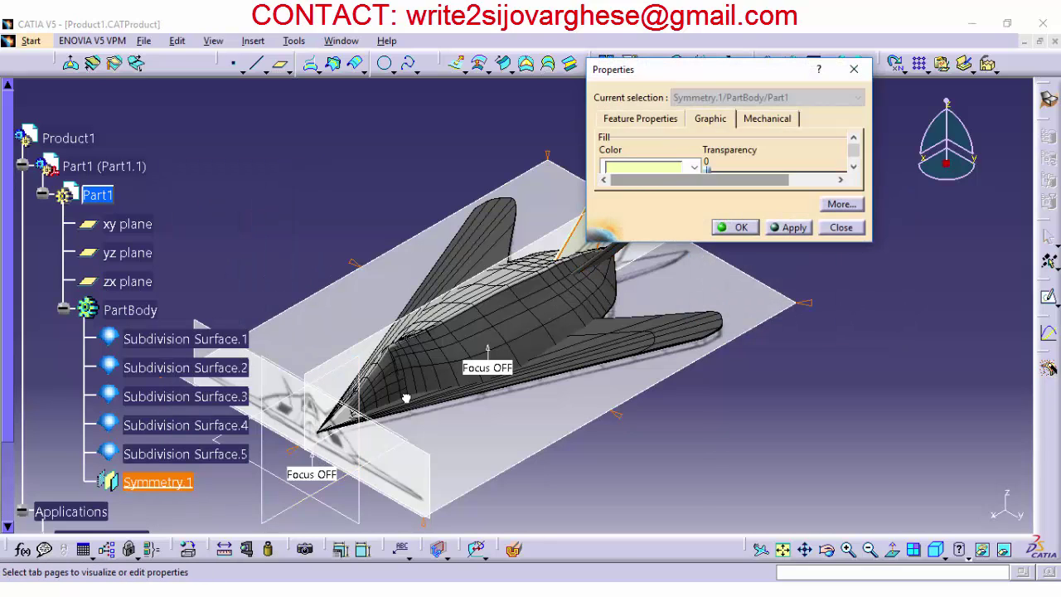
{"action": "left_click", "coordinate": [694, 167]}
{"action": "left_click", "coordinate": [650, 244]}
{"action": "left_click", "coordinate": [733, 227]}
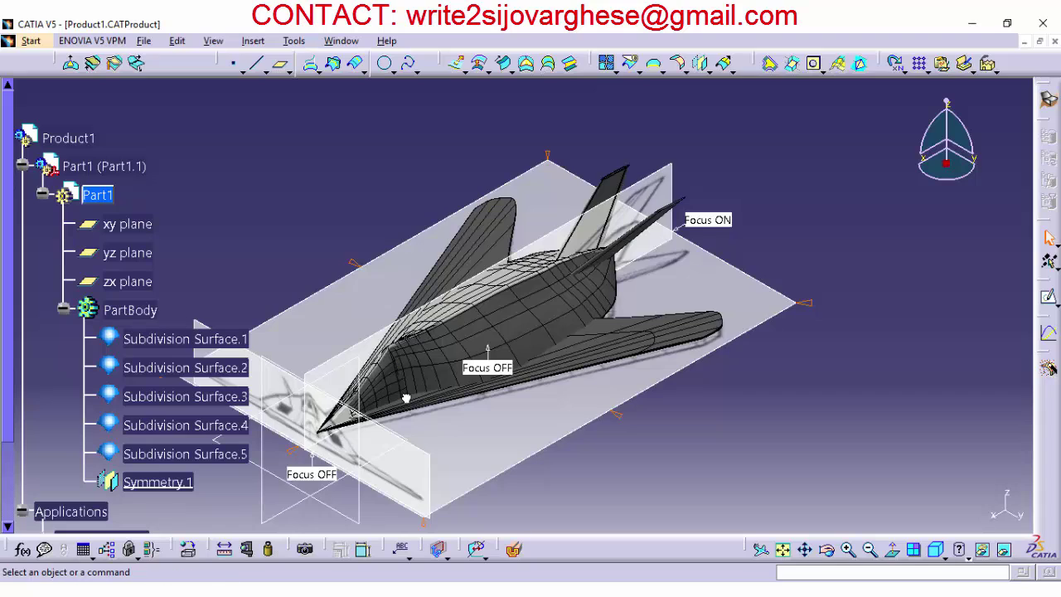
Step: Hide the blueprint images to inspect the bare aircraft from a low angle, and show them again
{"action": "right_click", "coordinate": [71, 511]}
{"action": "left_click", "coordinate": [104, 336]}
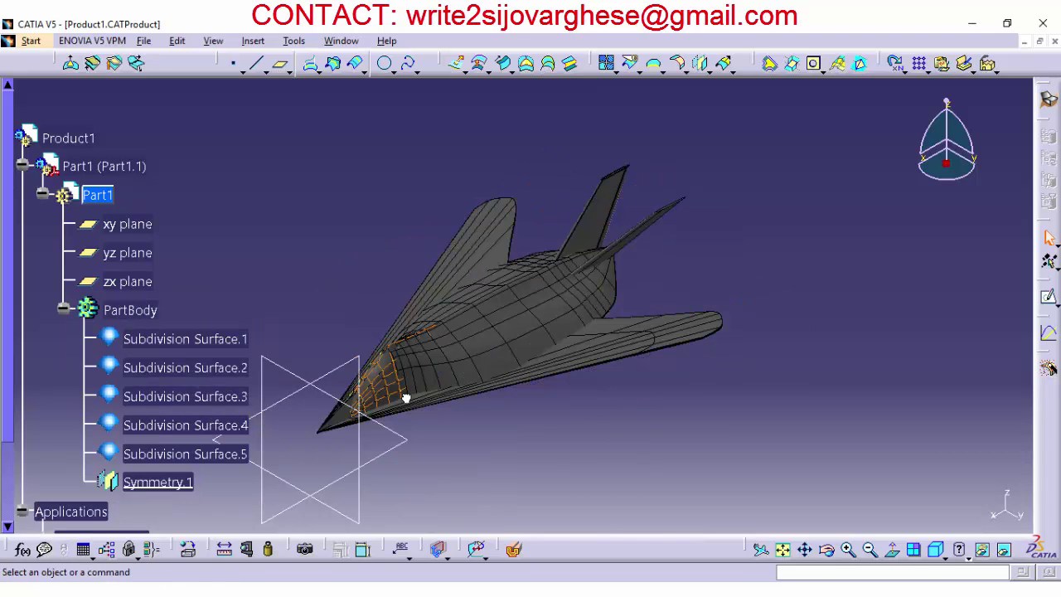
{"action": "middle_click_drag", "start_coordinate": [406, 398], "coordinate": [402, 352]}
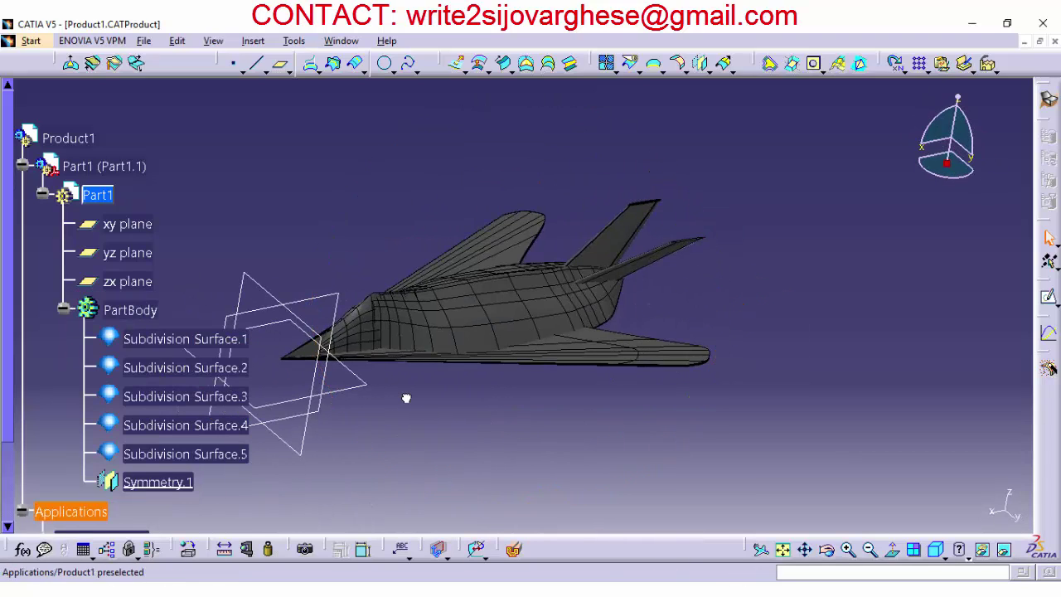
{"action": "right_click", "coordinate": [62, 512]}
{"action": "left_click", "coordinate": [95, 336]}
Step: On the yz plane, sketch a closed four-sided profile around one dark intake opening of the front blueprint, and exit the sketch
{"action": "left_click", "coordinate": [936, 548]}
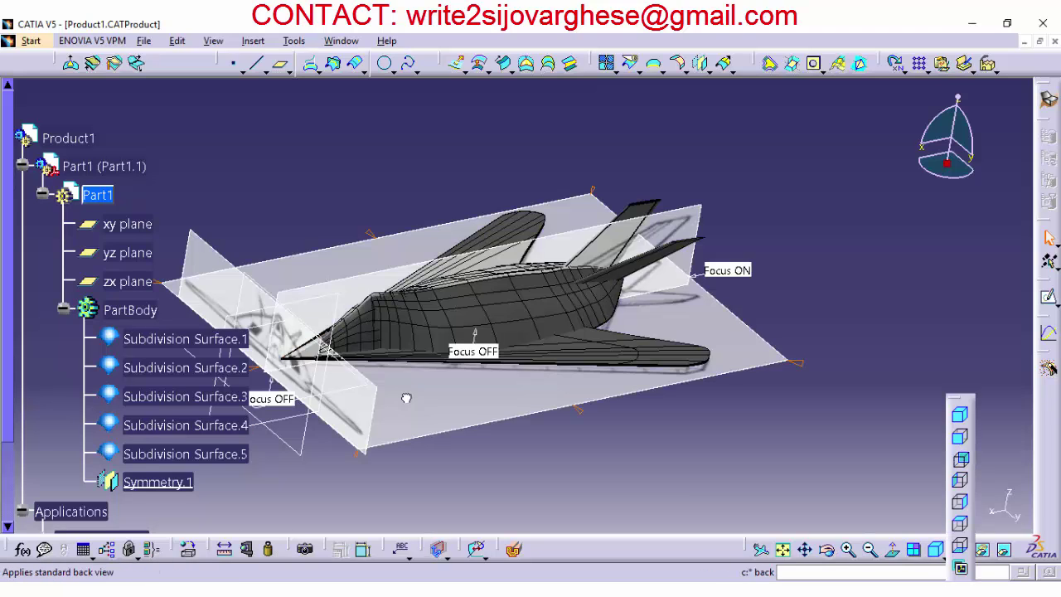
{"action": "left_click", "coordinate": [961, 458]}
{"action": "left_click", "coordinate": [849, 549]}
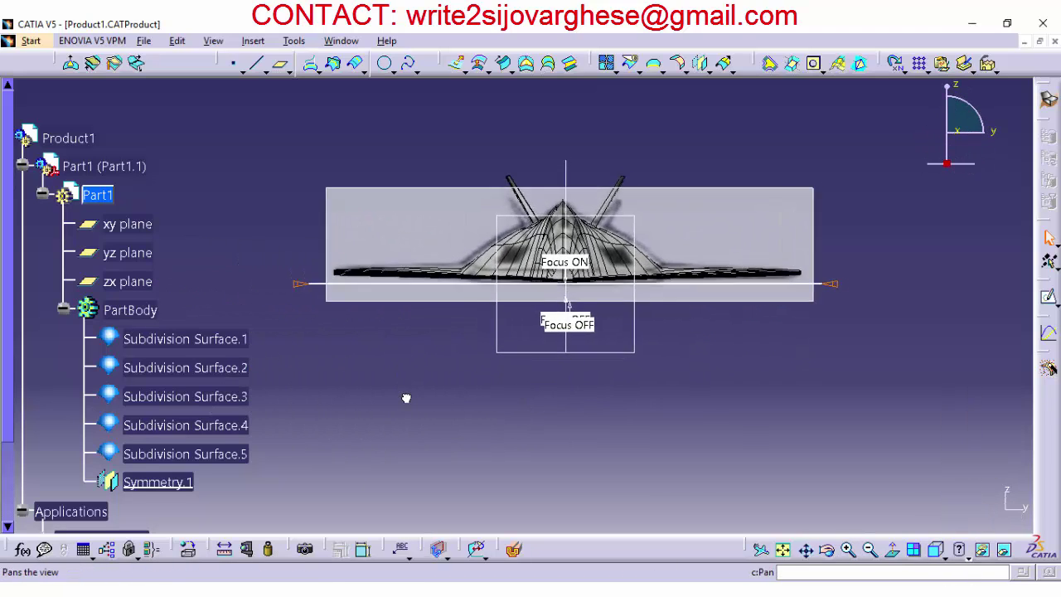
{"action": "left_click", "coordinate": [783, 549]}
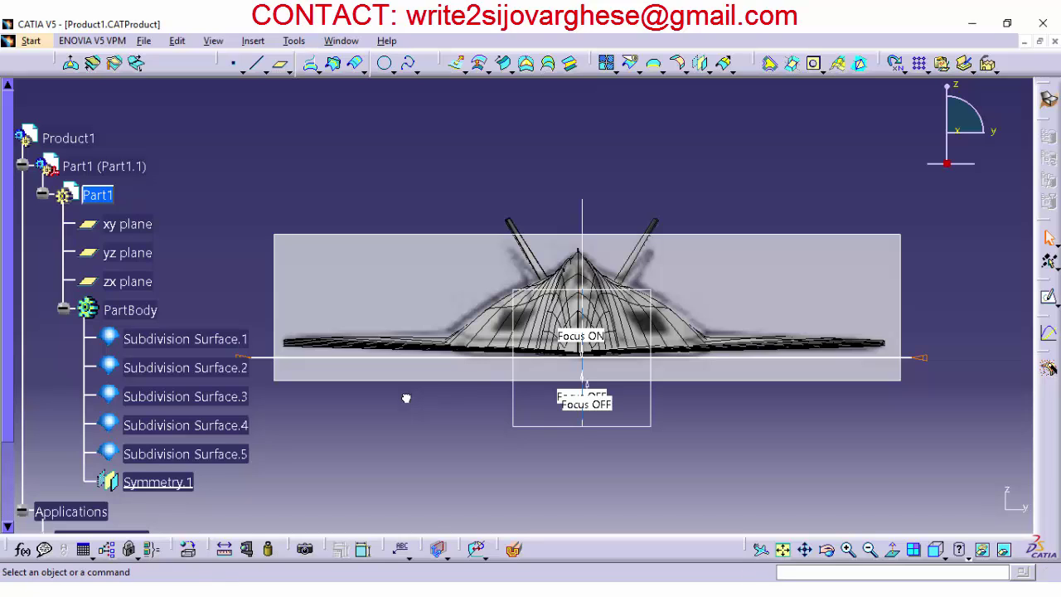
{"action": "left_click", "coordinate": [1049, 332]}
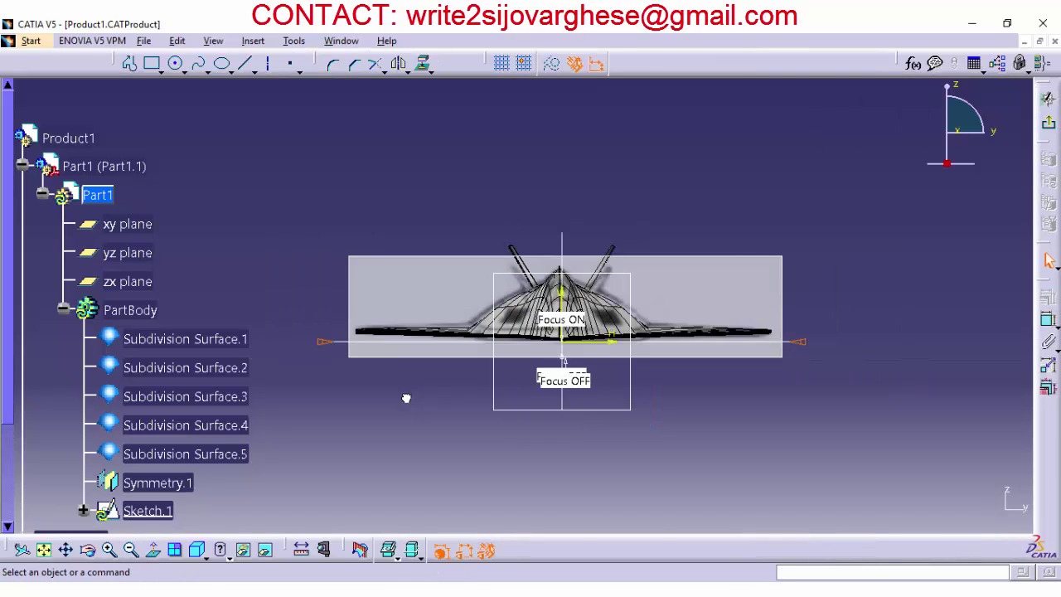
{"action": "left_click", "coordinate": [111, 550]}
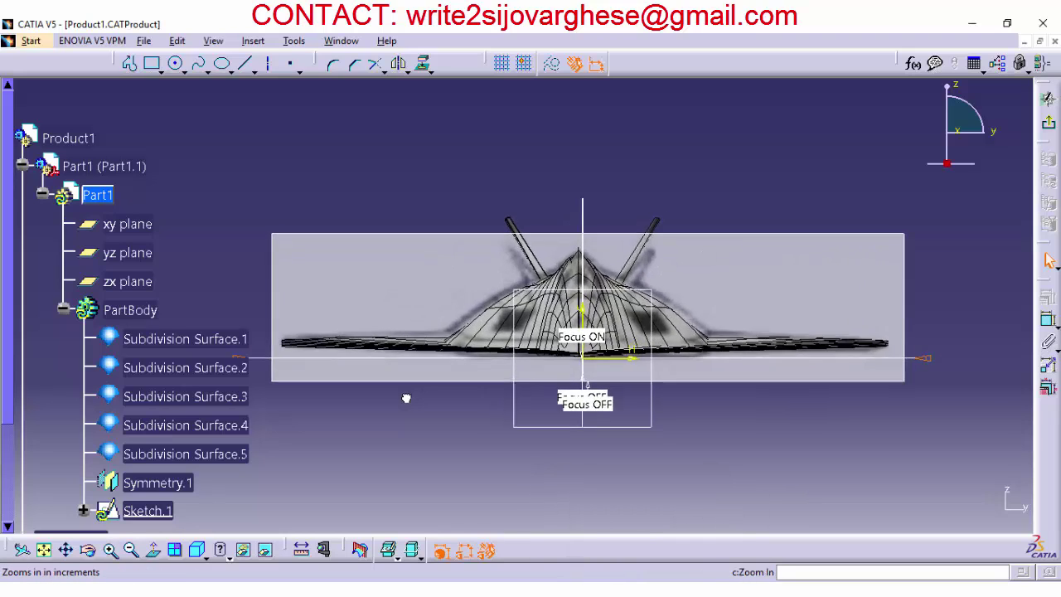
{"action": "left_click", "coordinate": [111, 550]}
{"action": "left_click", "coordinate": [67, 550]}
{"action": "left_click_drag", "start_coordinate": [536, 369], "coordinate": [406, 399]}
{"action": "left_click", "coordinate": [130, 63]}
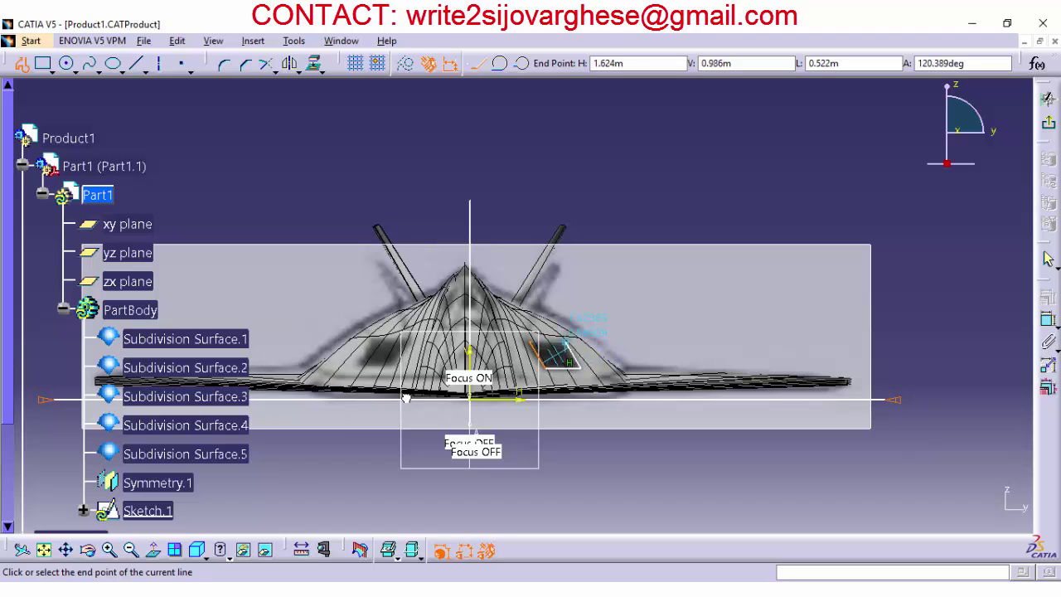
{"action": "key", "text": "Escape"}
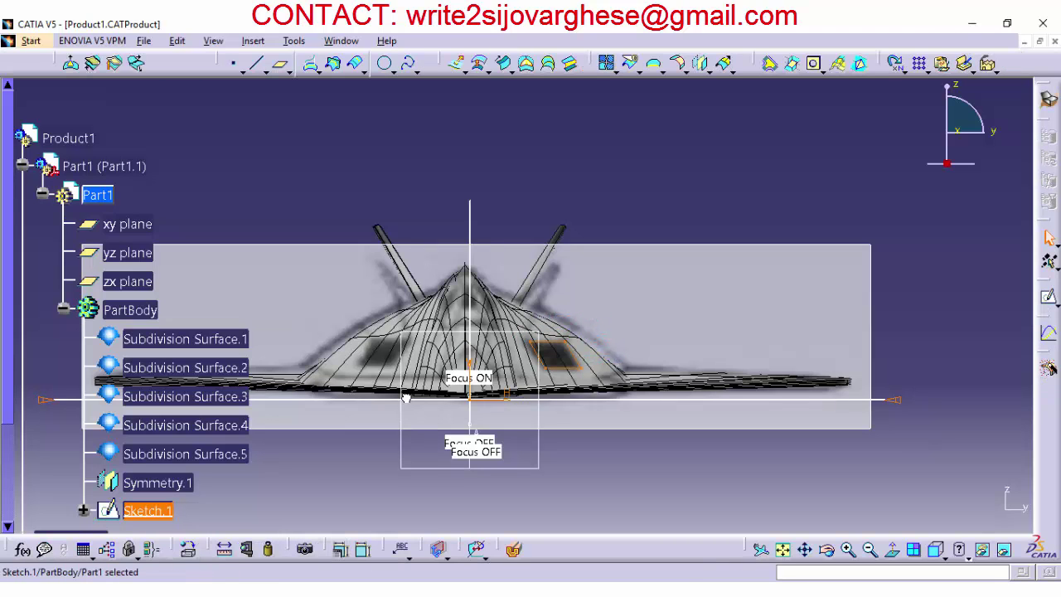
Step: Extrude the intake sketch as a surface 8.02 m in the reversed direction, into the fuselage
{"action": "left_click", "coordinate": [945, 557]}
{"action": "left_click", "coordinate": [960, 410]}
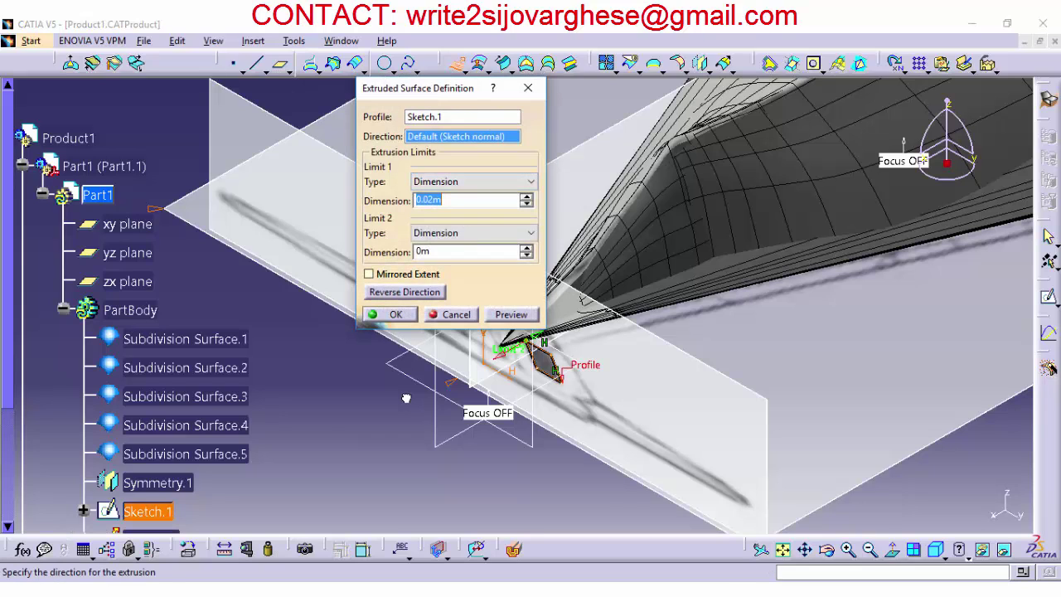
{"action": "left_click", "coordinate": [405, 292]}
{"action": "left_click_drag", "start_coordinate": [529, 339], "coordinate": [861, 148]}
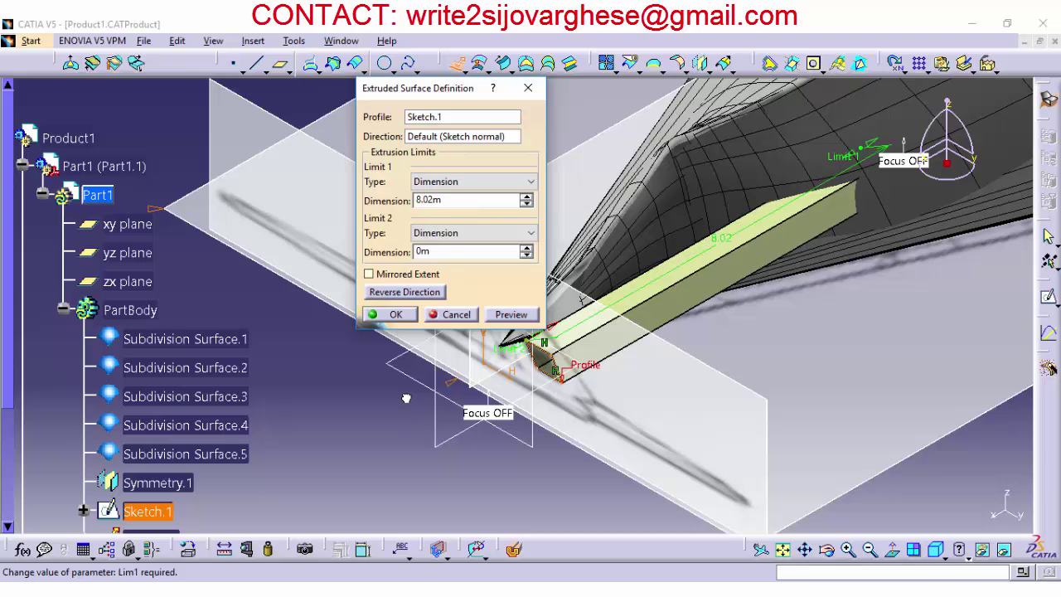
{"action": "left_click", "coordinate": [384, 314]}
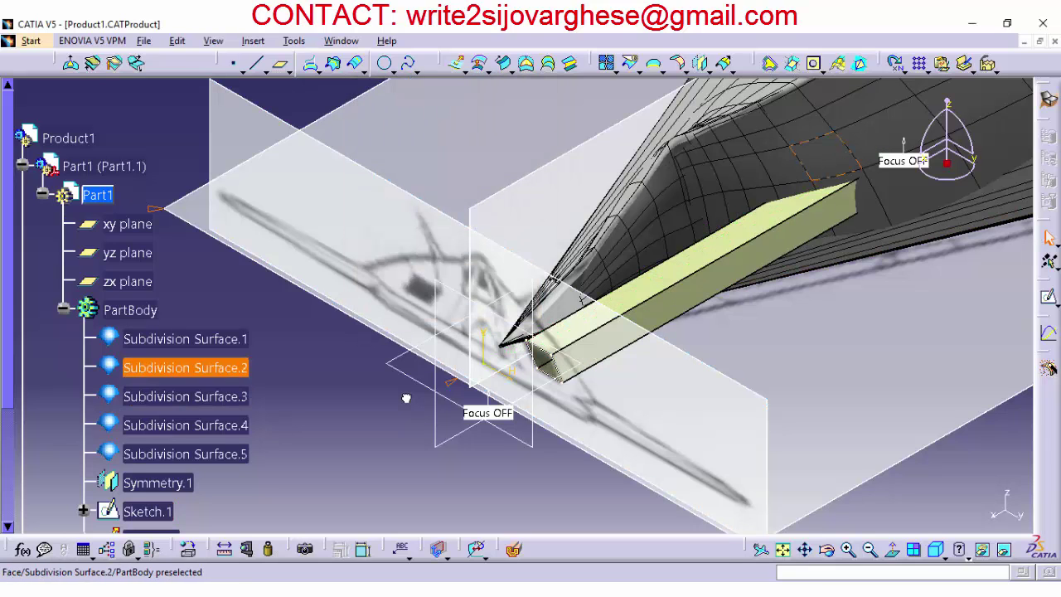
Step: Split the fuselage surface Subdivision Surface.2 with the extruded intake surface, and hide the extrusion
{"action": "left_click", "coordinate": [631, 63]}
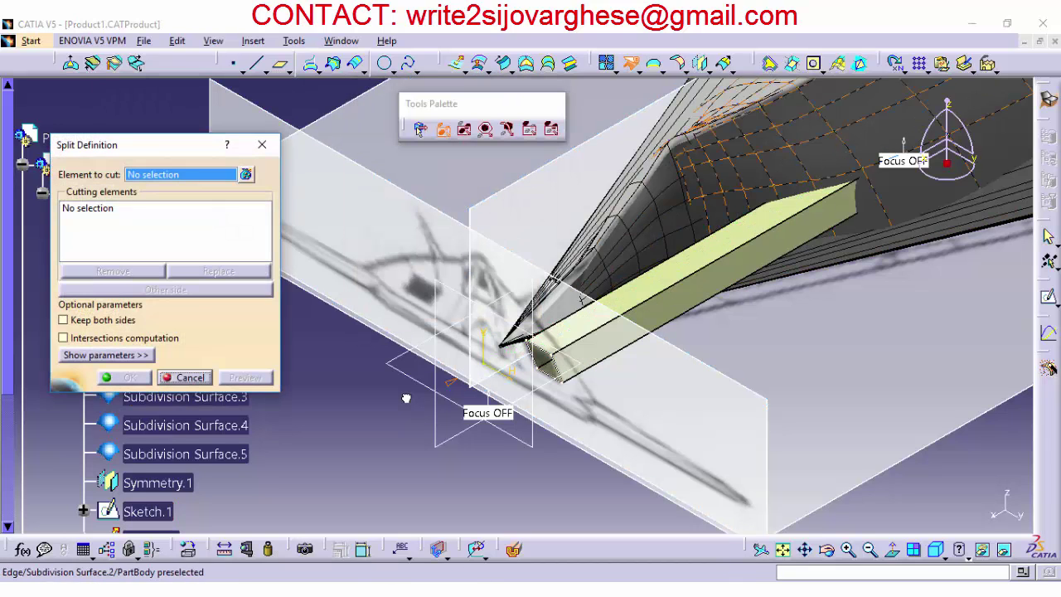
{"action": "left_click", "coordinate": [756, 168]}
{"action": "left_click", "coordinate": [713, 265]}
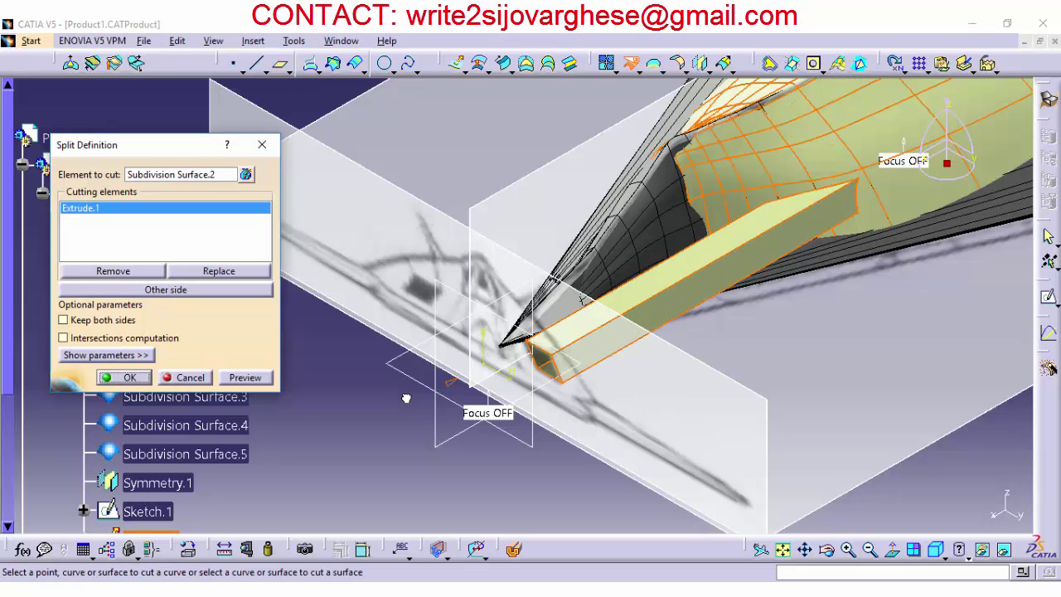
{"action": "left_click", "coordinate": [245, 378]}
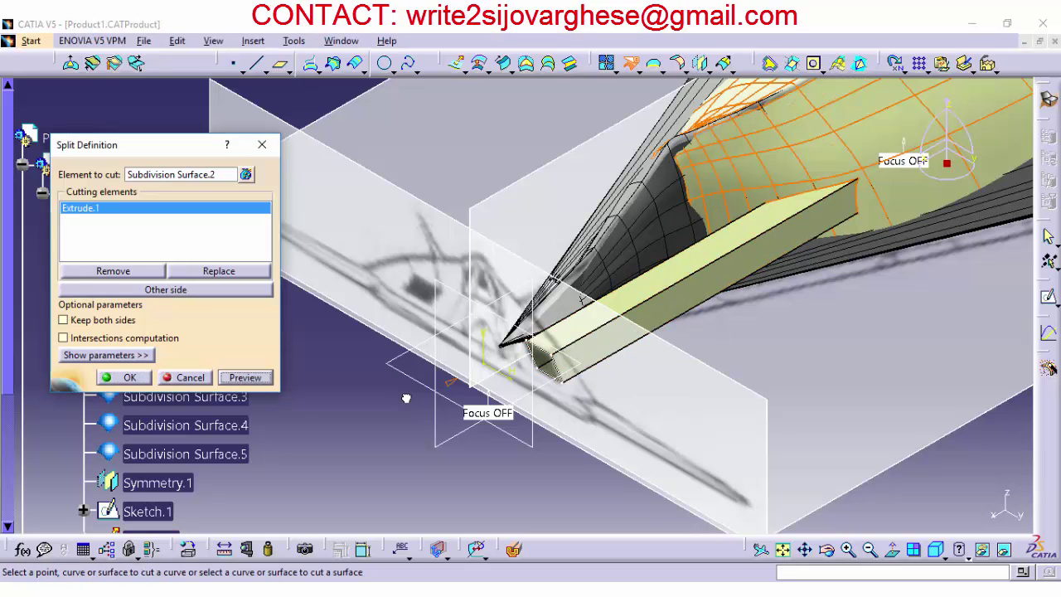
{"action": "left_click", "coordinate": [828, 549]}
{"action": "mouse_move", "coordinate": [406, 398]}
{"action": "left_mouse_down"}
{"action": "mouse_move", "coordinate": [385, 385]}
{"action": "mouse_move", "coordinate": [497, 349]}
{"action": "mouse_move", "coordinate": [394, 398]}
{"action": "left_mouse_up"}
{"action": "left_click", "coordinate": [828, 550]}
{"action": "left_click", "coordinate": [124, 378]}
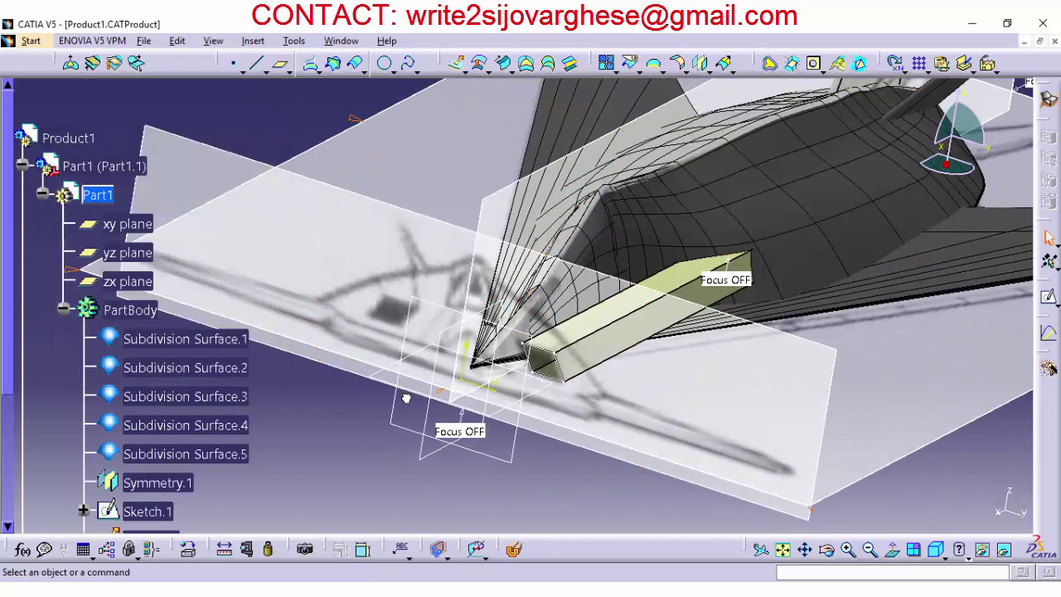
{"action": "right_click", "coordinate": [684, 262]}
{"action": "left_click", "coordinate": [710, 308]}
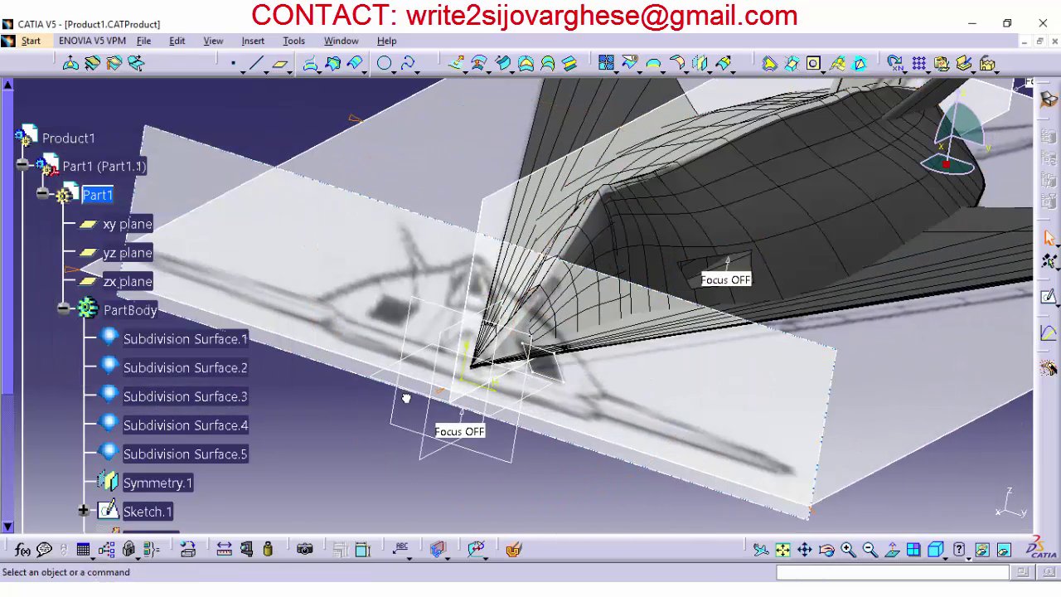
Step: On the yz plane, sketch a closed four-sided profile around the other dark intake opening of the front blueprint, and exit the sketch
{"action": "scroll", "coordinate": [141, 422], "scroll_direction": "down", "scroll_amount": 3}
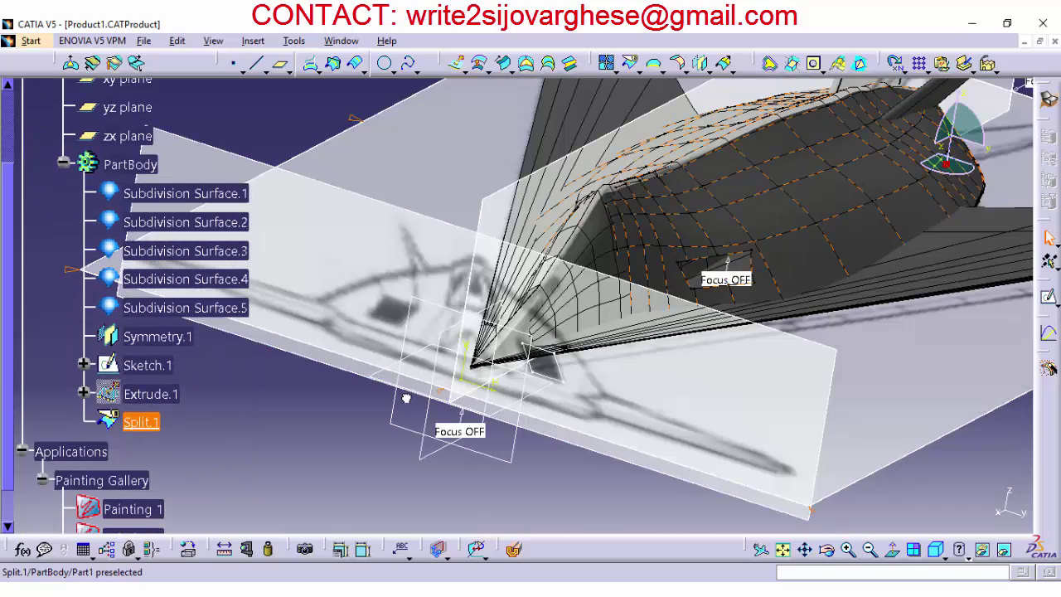
{"action": "left_click", "coordinate": [945, 558]}
{"action": "left_click", "coordinate": [963, 437]}
{"action": "left_click", "coordinate": [1050, 297]}
{"action": "left_click", "coordinate": [127, 107]}
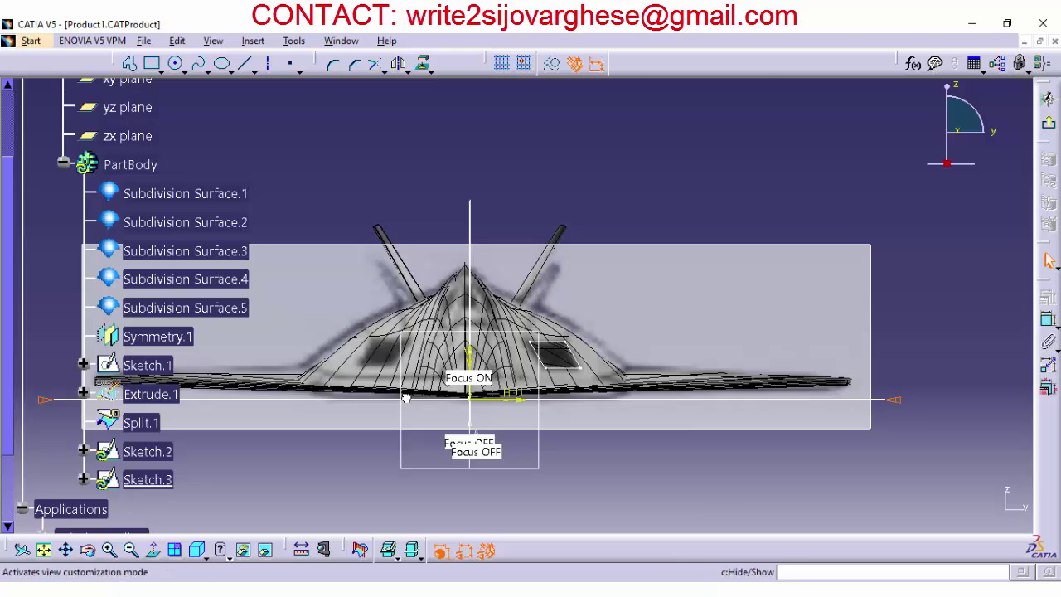
{"action": "left_click", "coordinate": [130, 64]}
{"action": "left_click", "coordinate": [357, 363]}
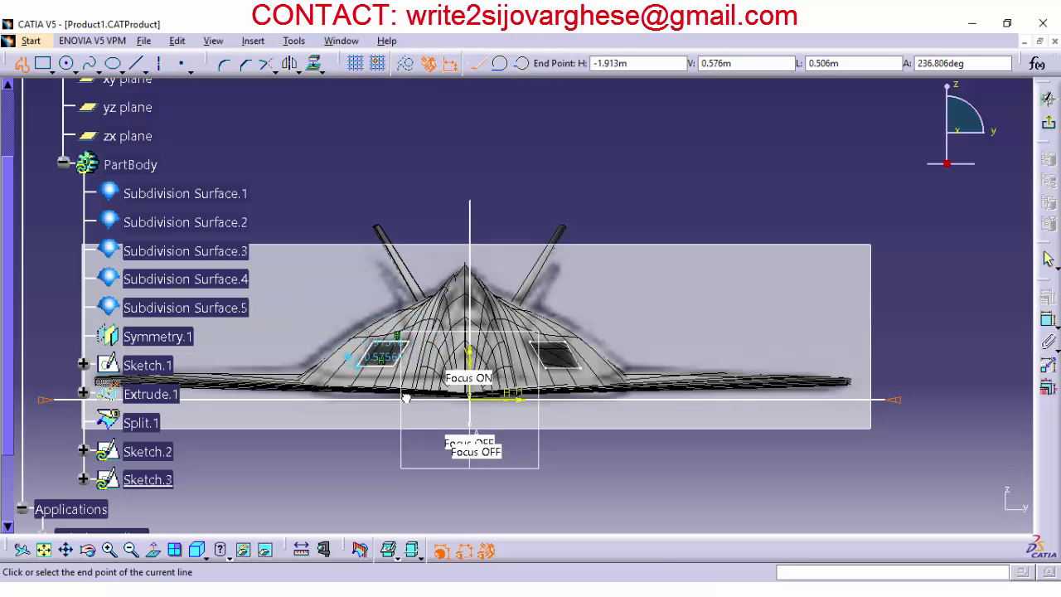
{"action": "left_click", "coordinate": [356, 363]}
{"action": "left_click", "coordinate": [1050, 124]}
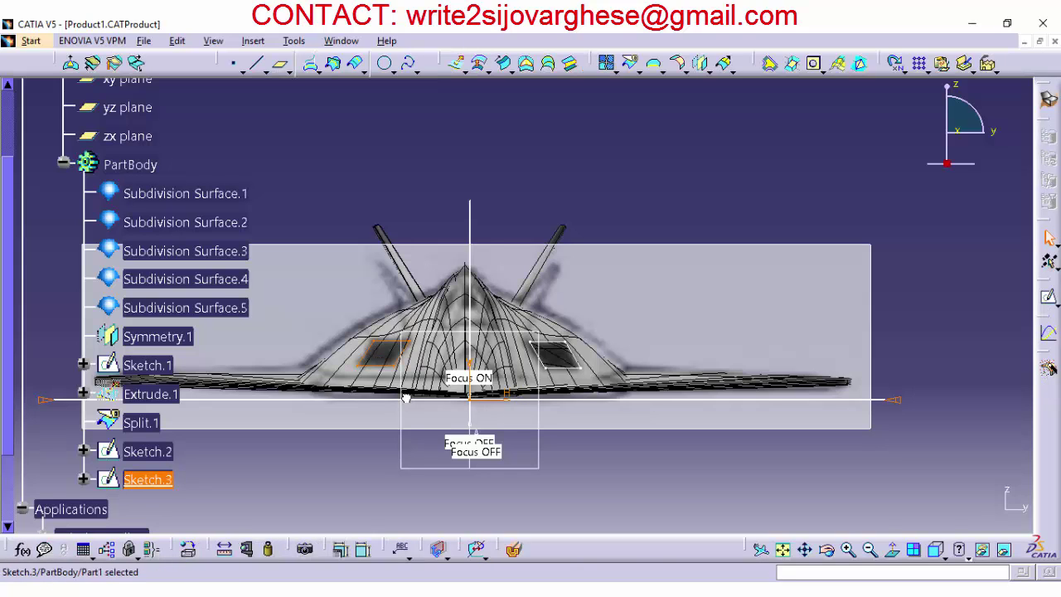
Step: Extrude the second intake sketch as a surface 8.02 m in the reversed direction, through the fuselage
{"action": "left_click", "coordinate": [945, 557]}
{"action": "left_click", "coordinate": [957, 415]}
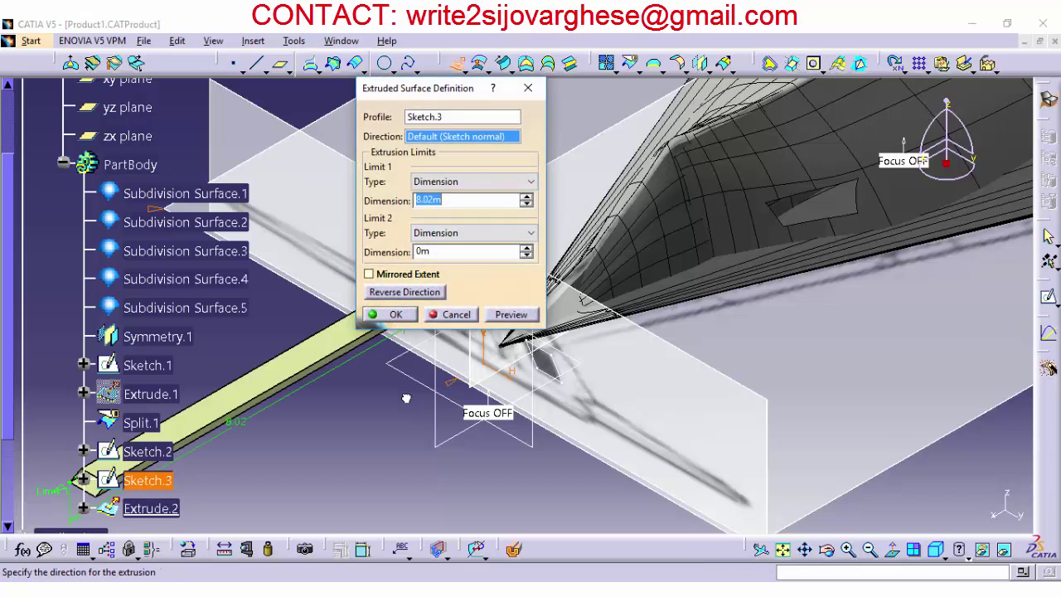
{"action": "left_click", "coordinate": [404, 291]}
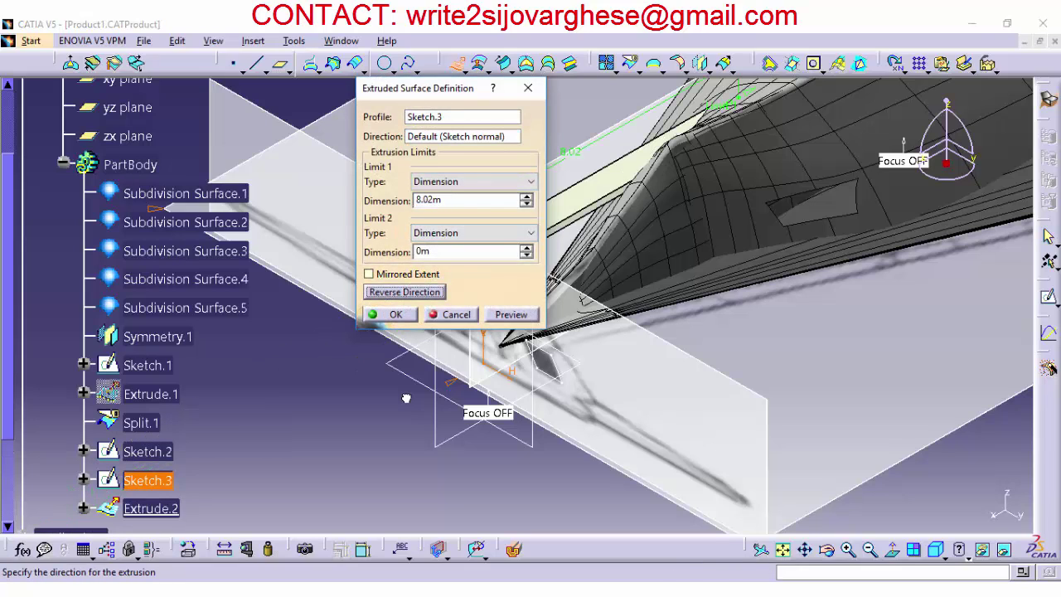
{"action": "left_click_drag", "start_coordinate": [425, 88], "coordinate": [247, 94]}
{"action": "mouse_move", "coordinate": [406, 398]}
{"action": "middle_mouse_down"}
{"action": "mouse_move", "coordinate": [664, 296]}
{"action": "mouse_move", "coordinate": [634, 281]}
{"action": "middle_mouse_up"}
{"action": "middle_click_drag", "start_coordinate": [406, 398], "coordinate": [559, 530]}
{"action": "left_click", "coordinate": [212, 322]}
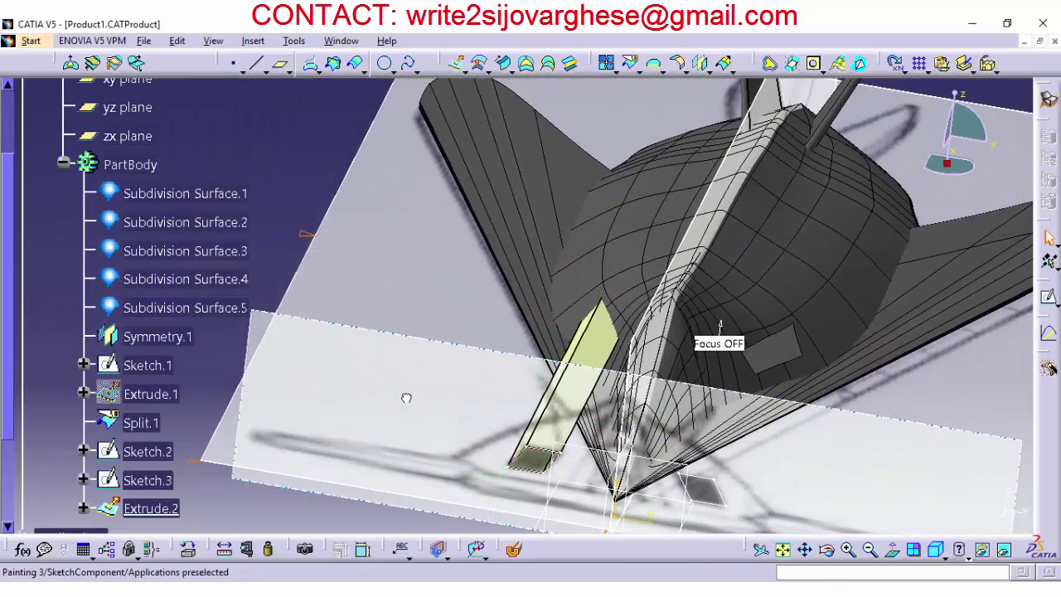
Step: Split the already cut fuselage surface Split.1 with the second intake extrusion, and hide that extrusion
{"action": "left_click", "coordinate": [631, 63]}
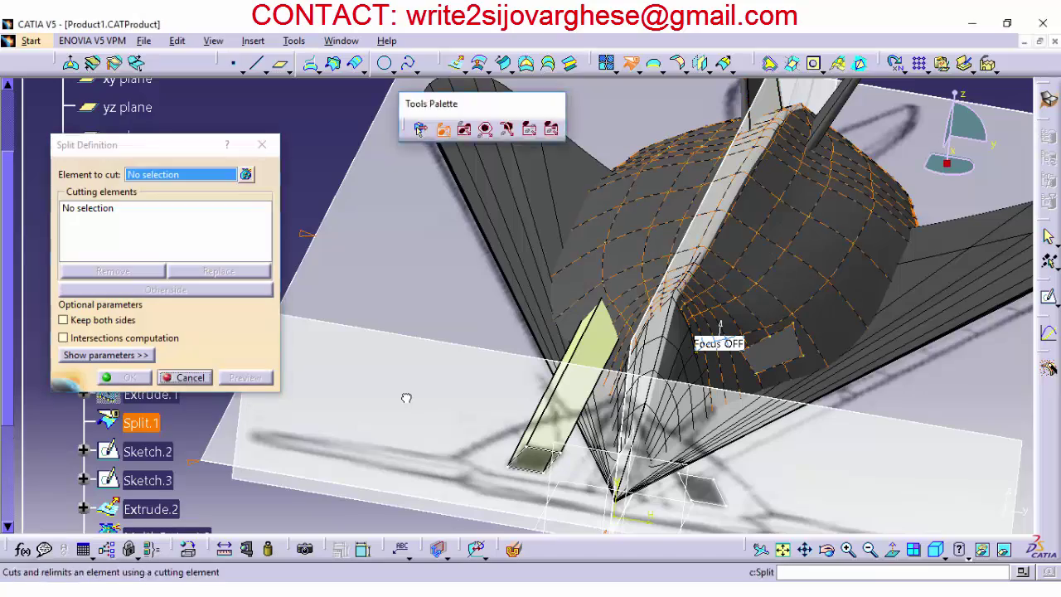
{"action": "left_click", "coordinate": [655, 187]}
{"action": "left_click", "coordinate": [592, 343]}
{"action": "left_click", "coordinate": [124, 377]}
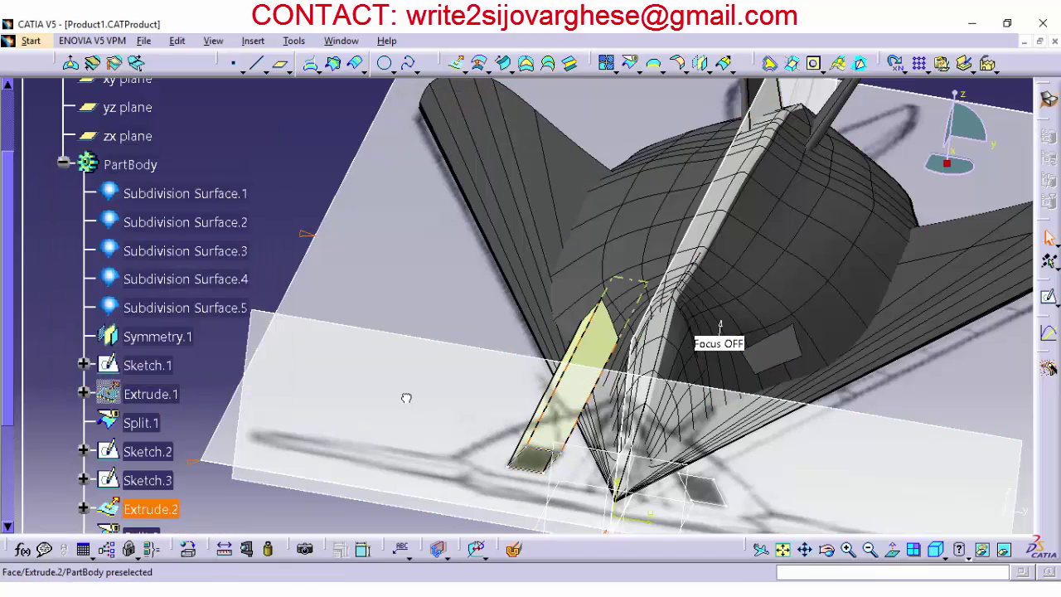
{"action": "right_click", "coordinate": [597, 340]}
{"action": "left_click", "coordinate": [640, 68]}
{"action": "mouse_move", "coordinate": [630, 390]}
{"action": "middle_mouse_down"}
{"action": "mouse_move", "coordinate": [705, 381]}
{"action": "mouse_move", "coordinate": [680, 439]}
{"action": "mouse_move", "coordinate": [639, 398]}
{"action": "mouse_move", "coordinate": [715, 311]}
{"action": "mouse_move", "coordinate": [572, 373]}
{"action": "mouse_move", "coordinate": [548, 356]}
{"action": "middle_mouse_up"}
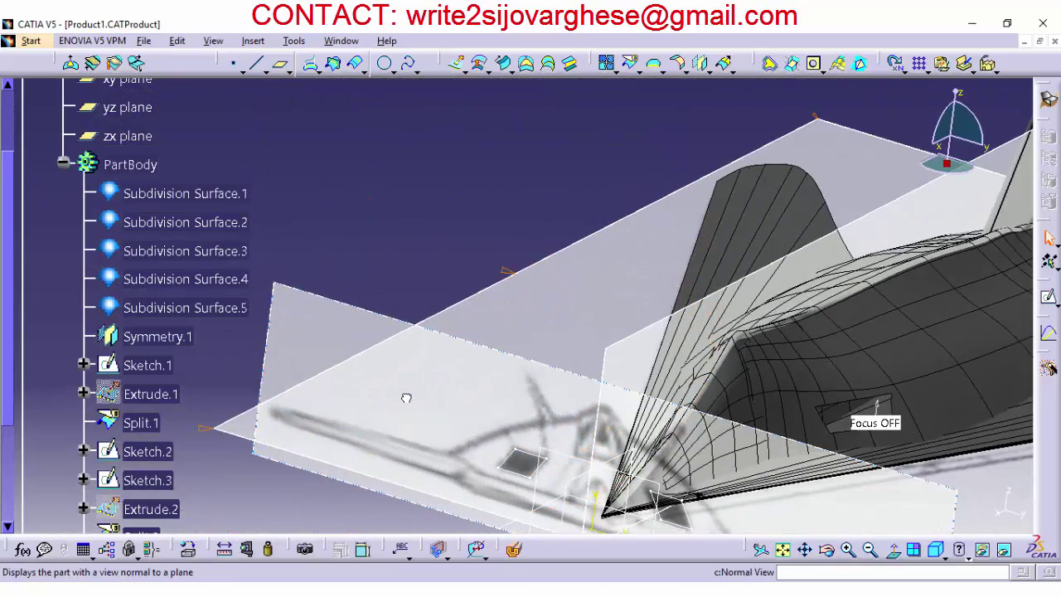